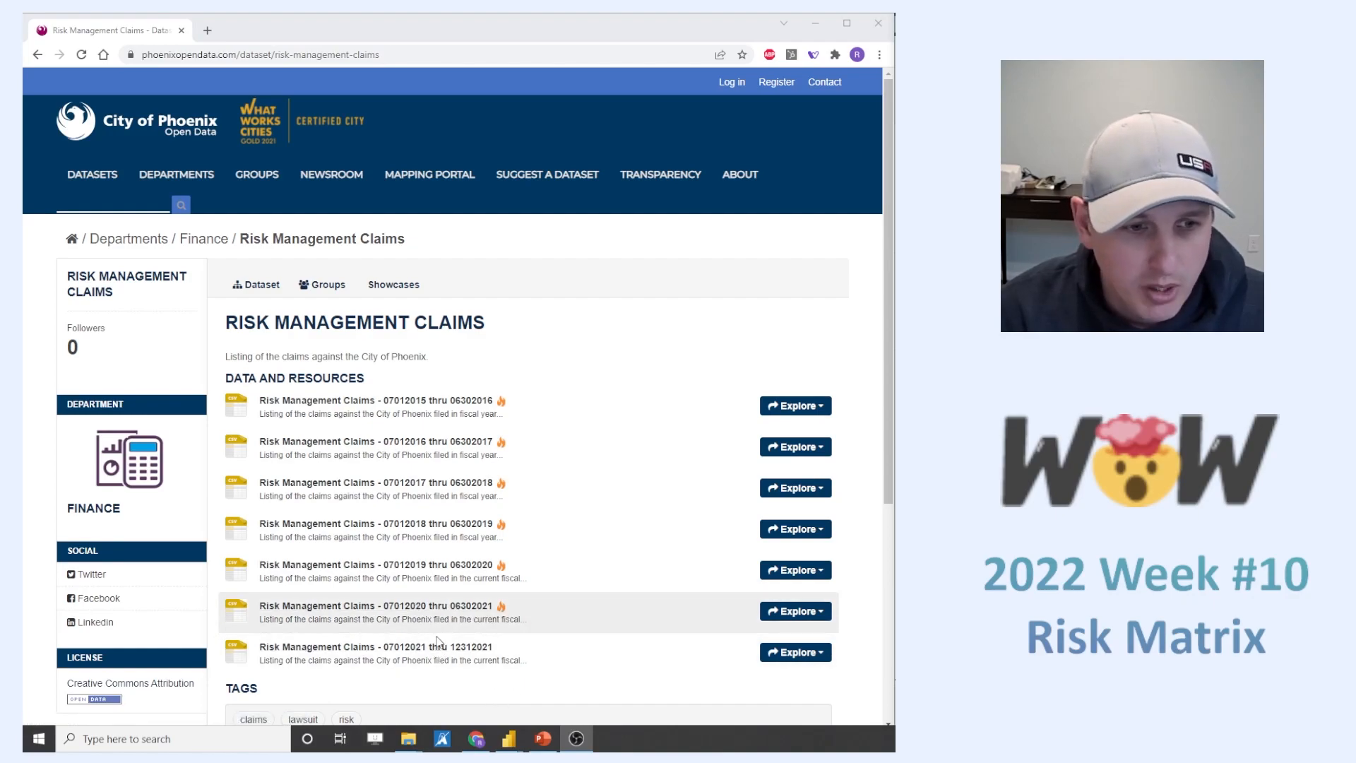
- Download the Risk Management Claims CSV files for 07012020 thru 06302021 and 07012021 thru 12312021
click(436, 607)
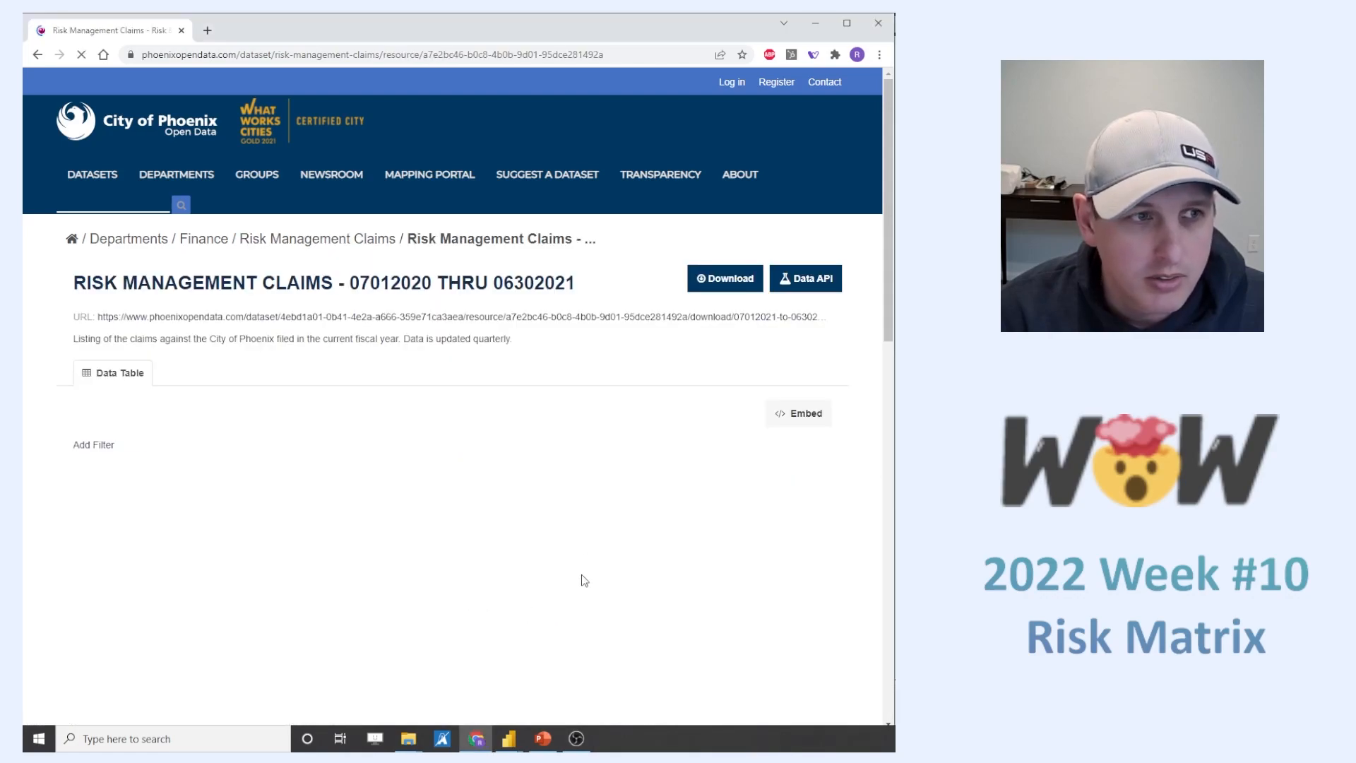
click(726, 281)
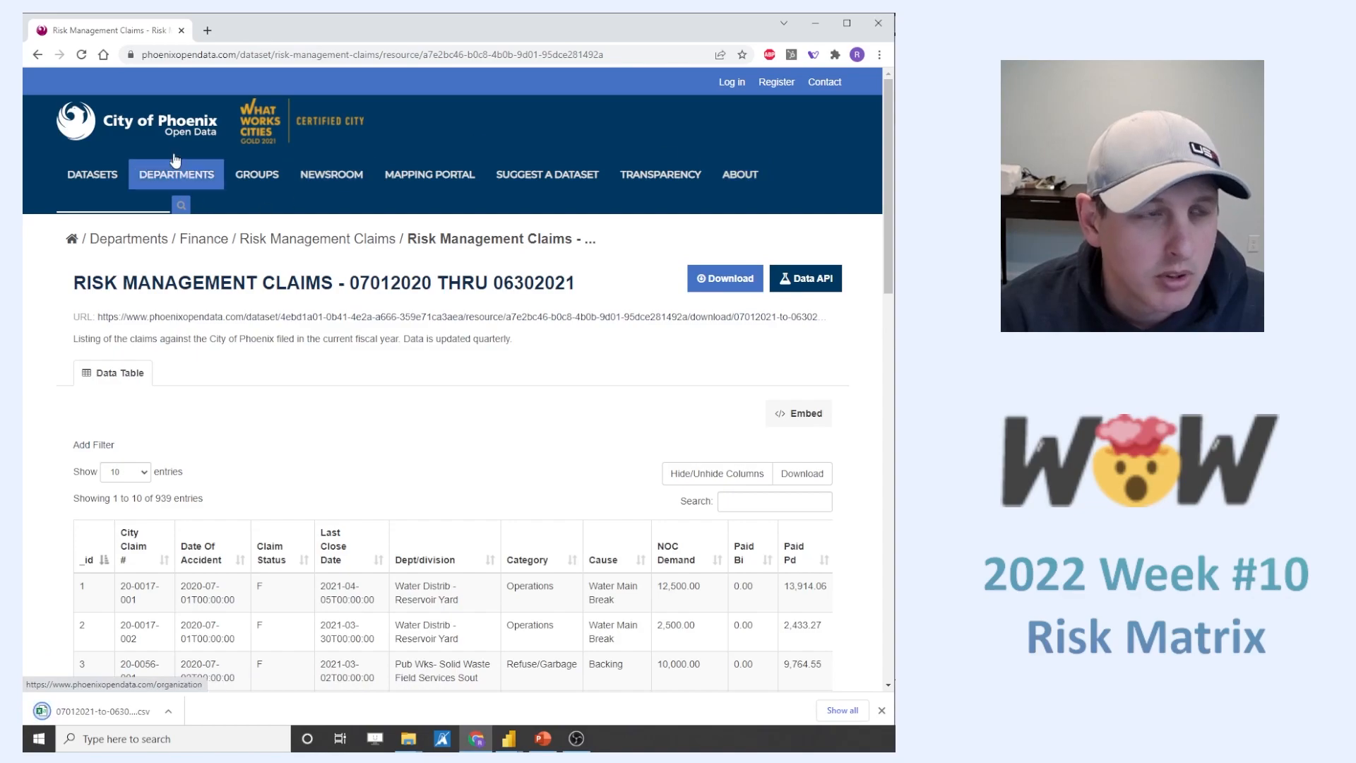
click(38, 55)
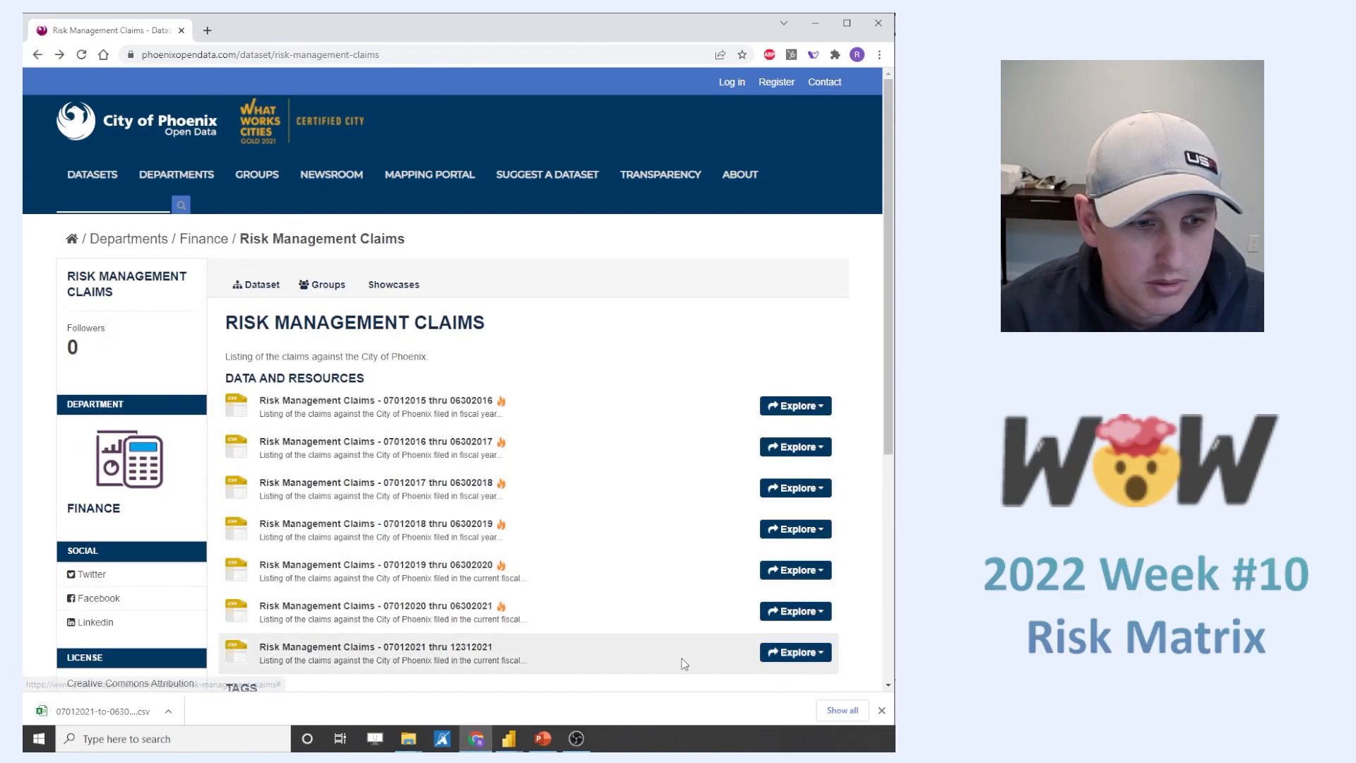
click(470, 648)
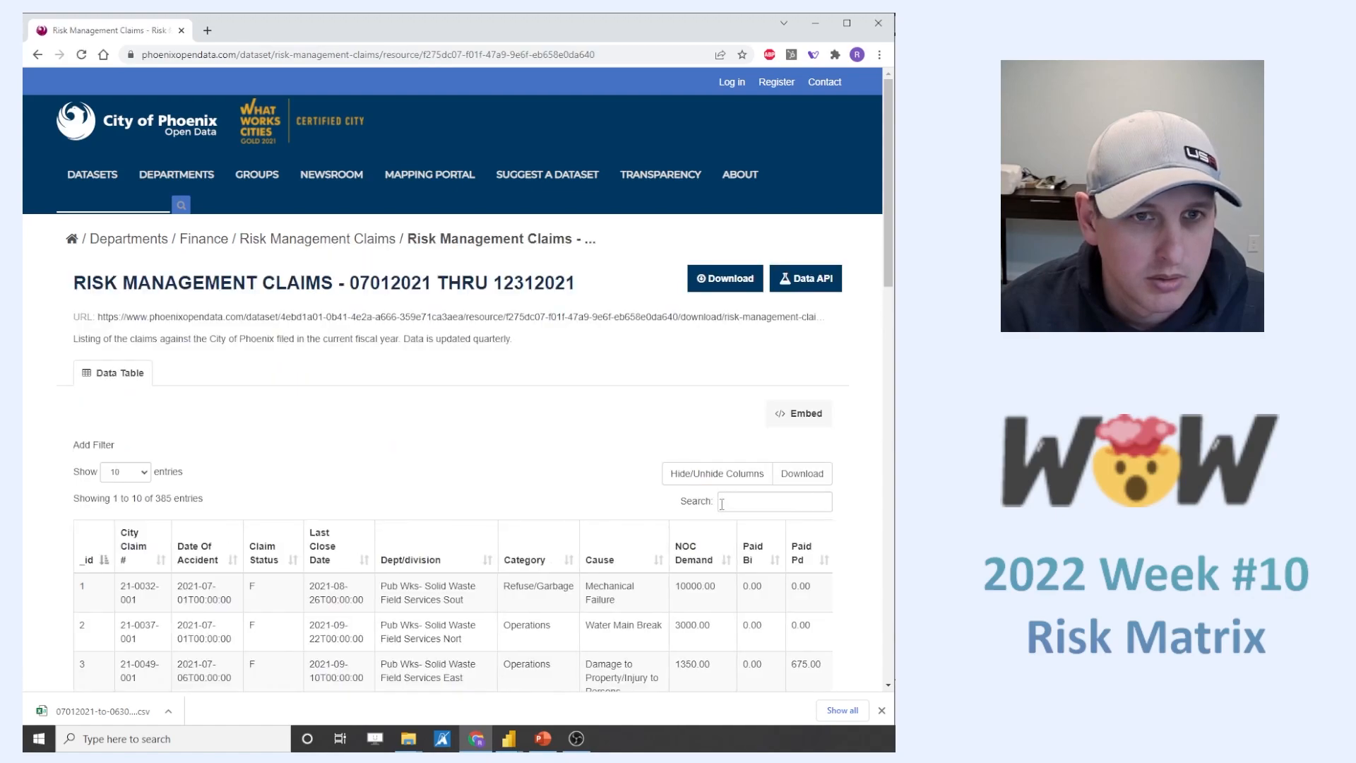
click(726, 278)
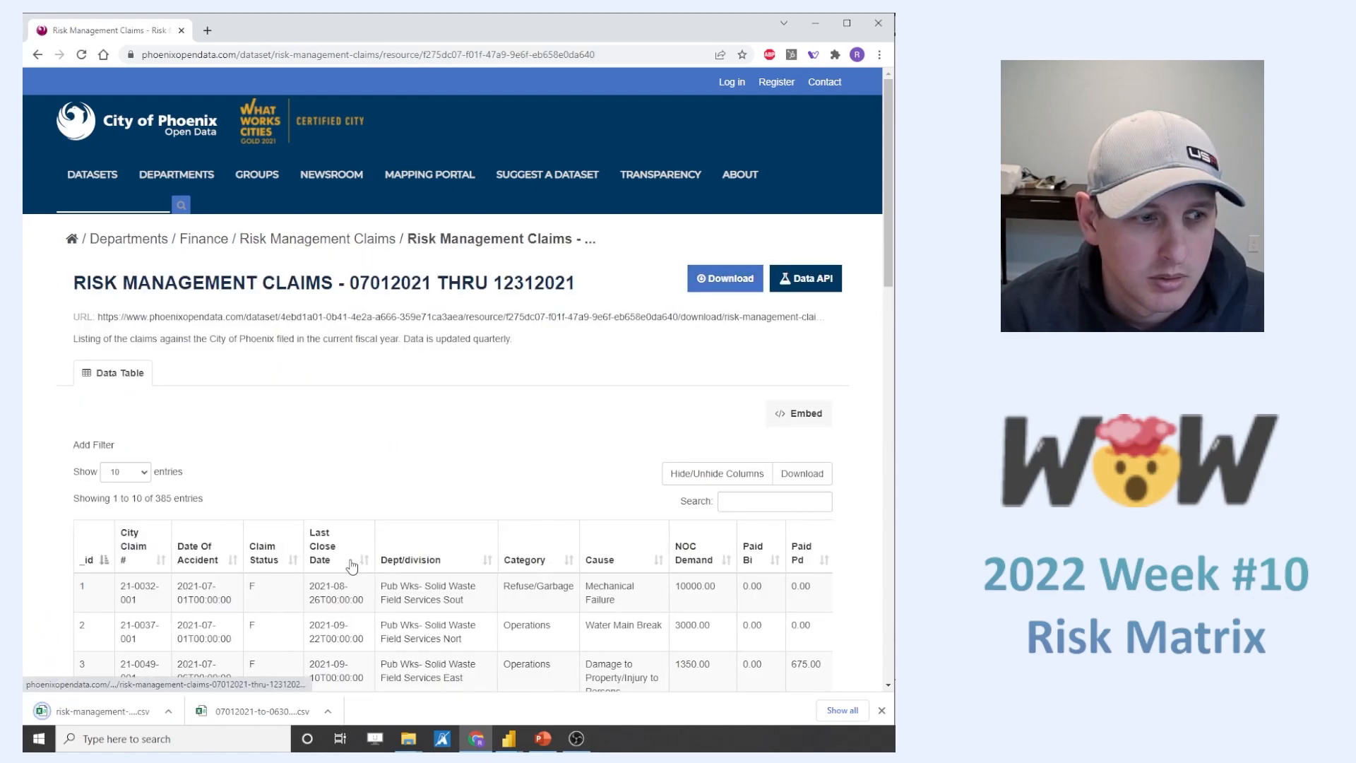
- Put both downloaded claims CSV files into the 2022 Week 10 folder in File Explorer
mouse_move(408, 738)
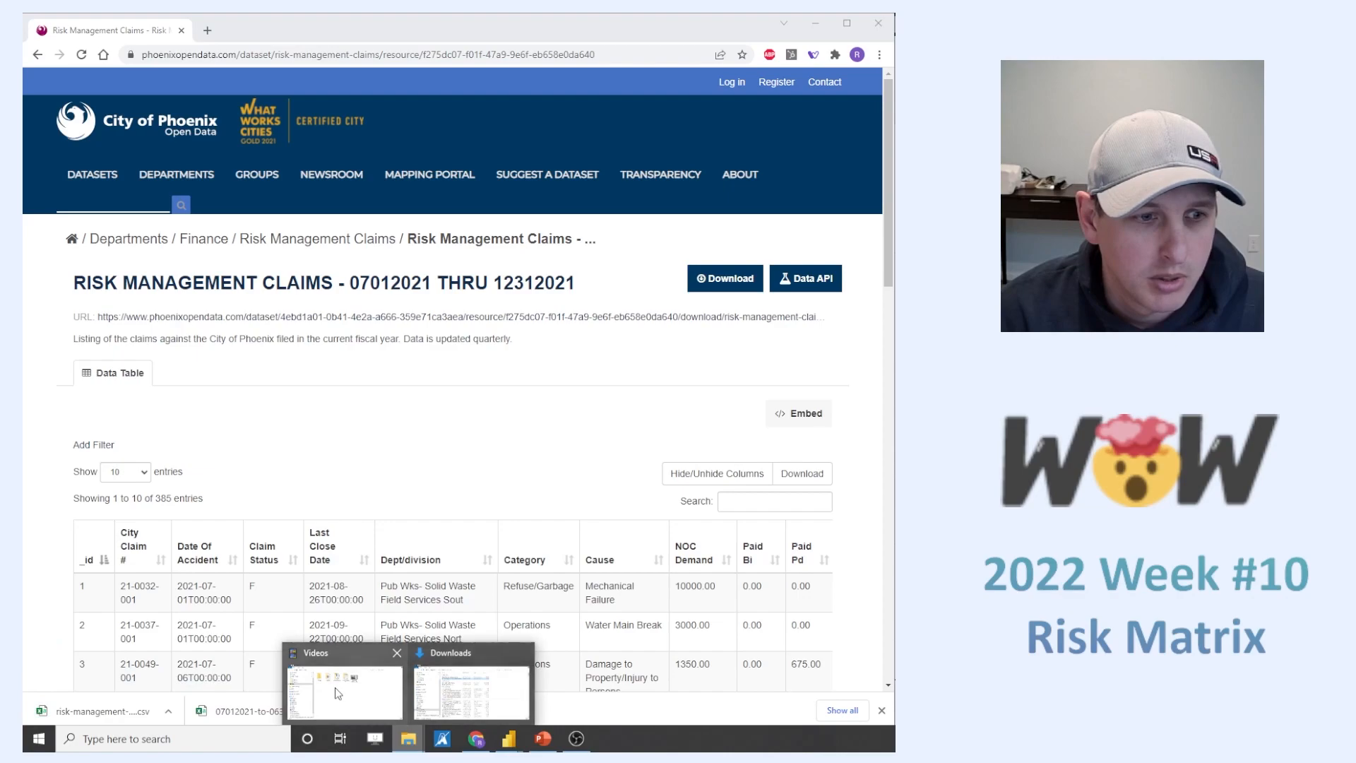
click(336, 694)
click(124, 204)
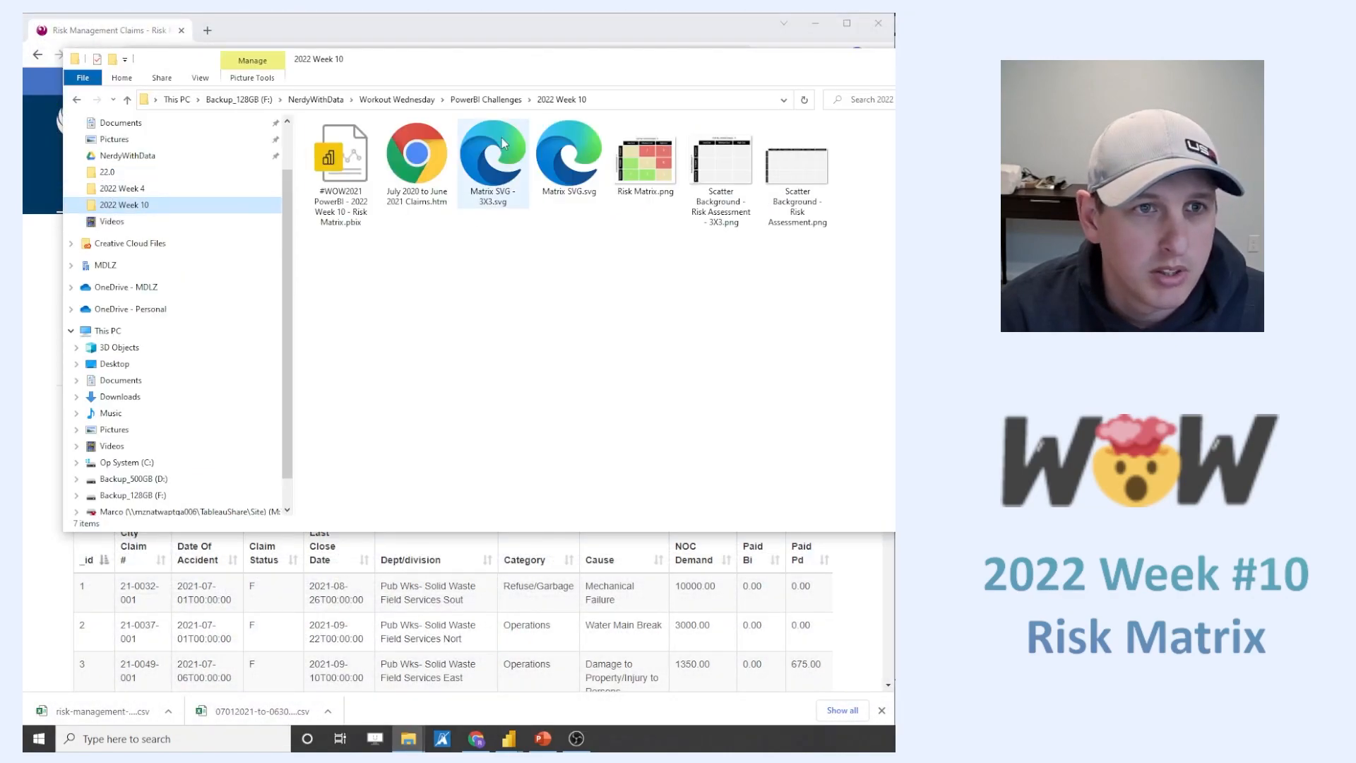
drag(870, 64, 869, 54)
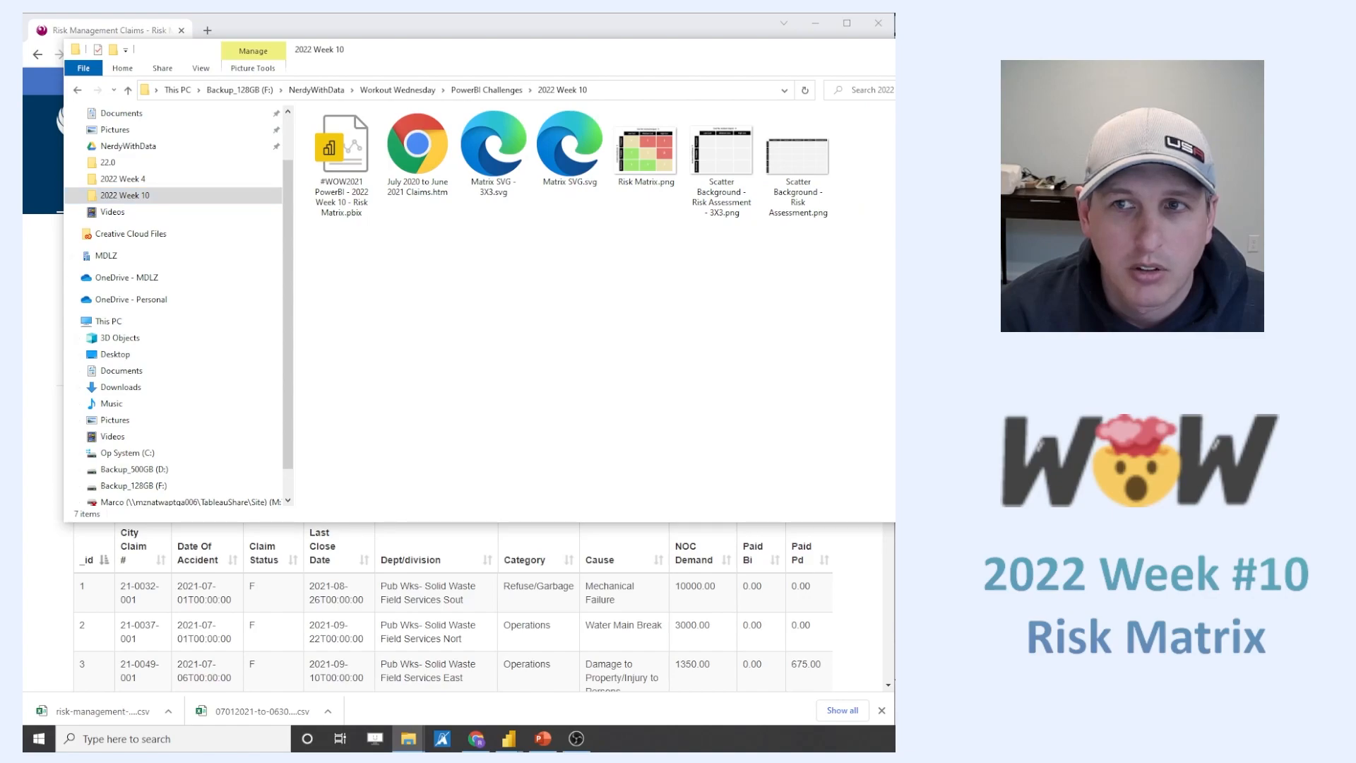
drag(116, 719, 782, 452)
key(alt+Tab)
drag(228, 720, 894, 445)
key(alt+Tab)
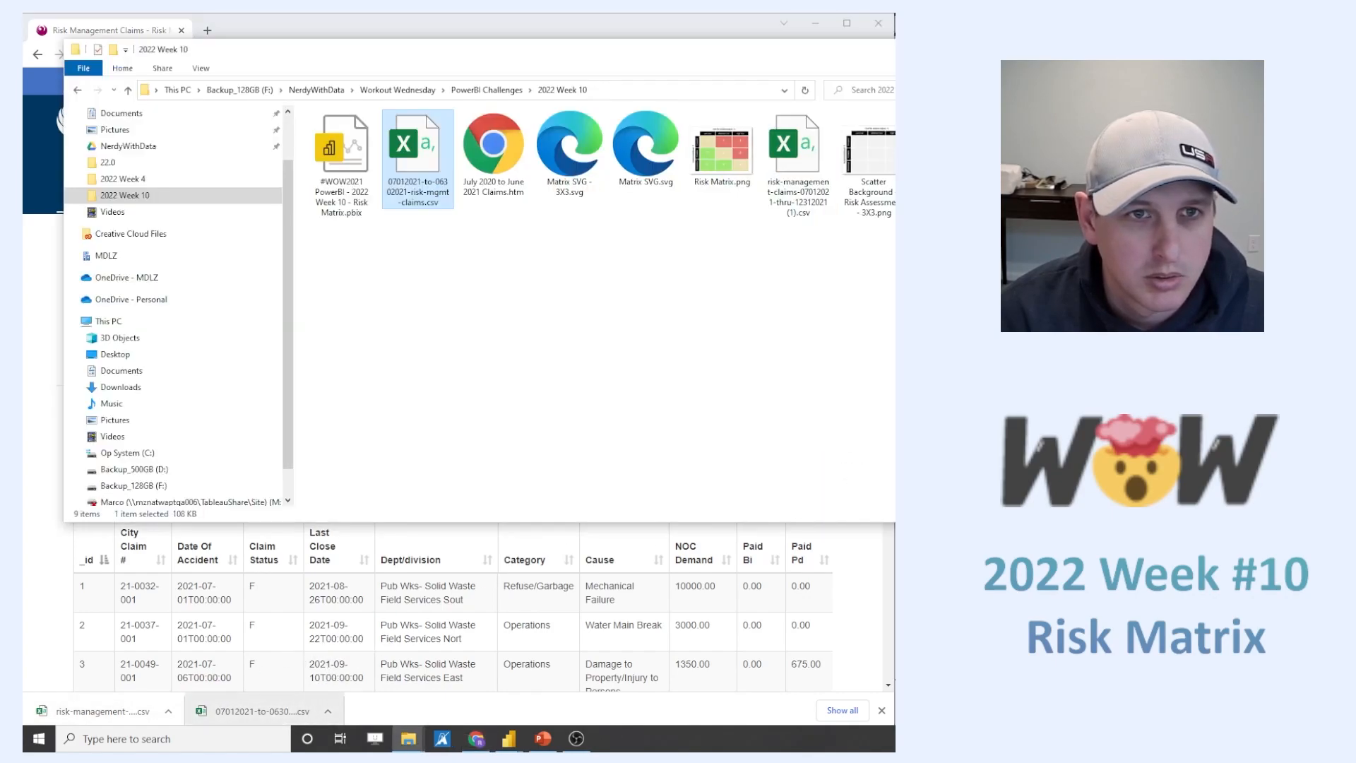
- Rename the 07012021-to-06302021-risk-mgmt-claims CSV file as "July 2020 to June 2021 Claims"
click(818, 197)
click(401, 190)
click(432, 193)
click(417, 202)
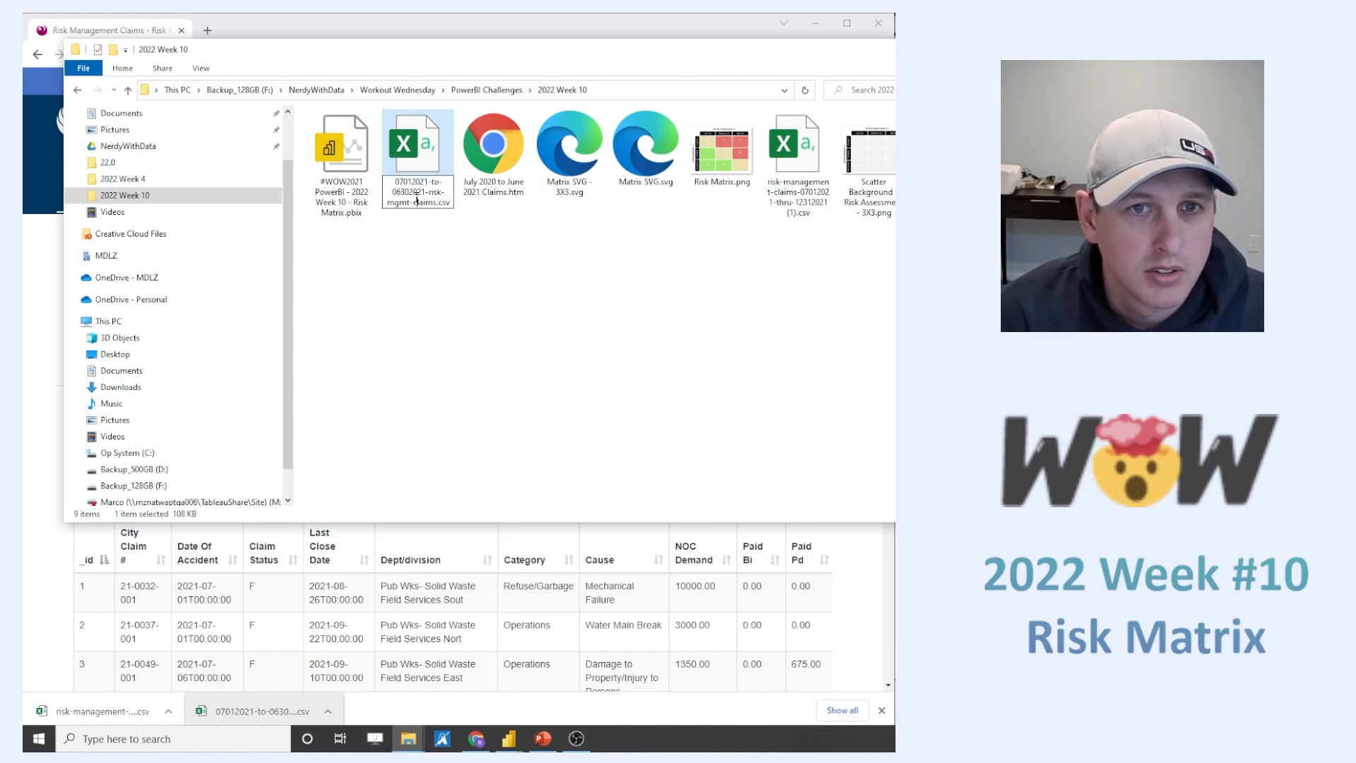
drag(436, 203, 362, 190)
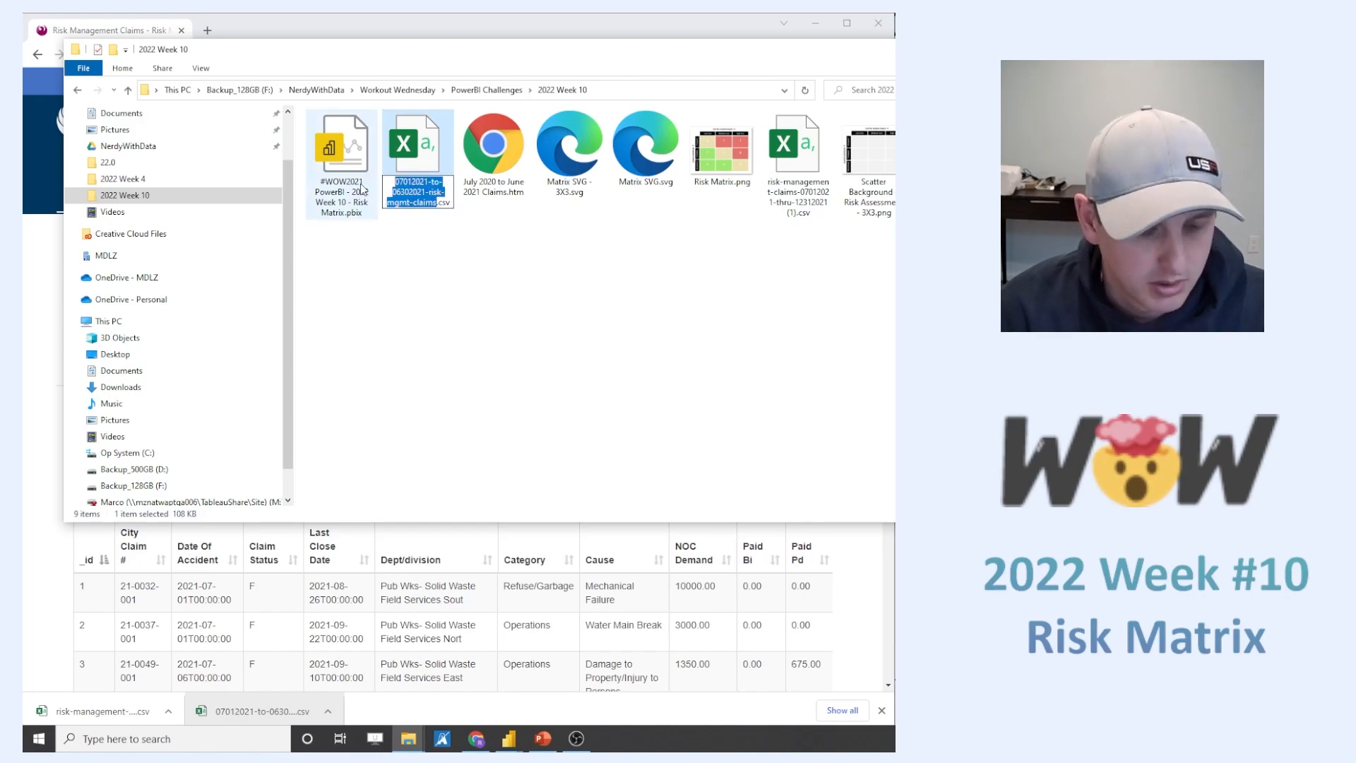
text(July 2020 to June 2021 Claim)
text(s)
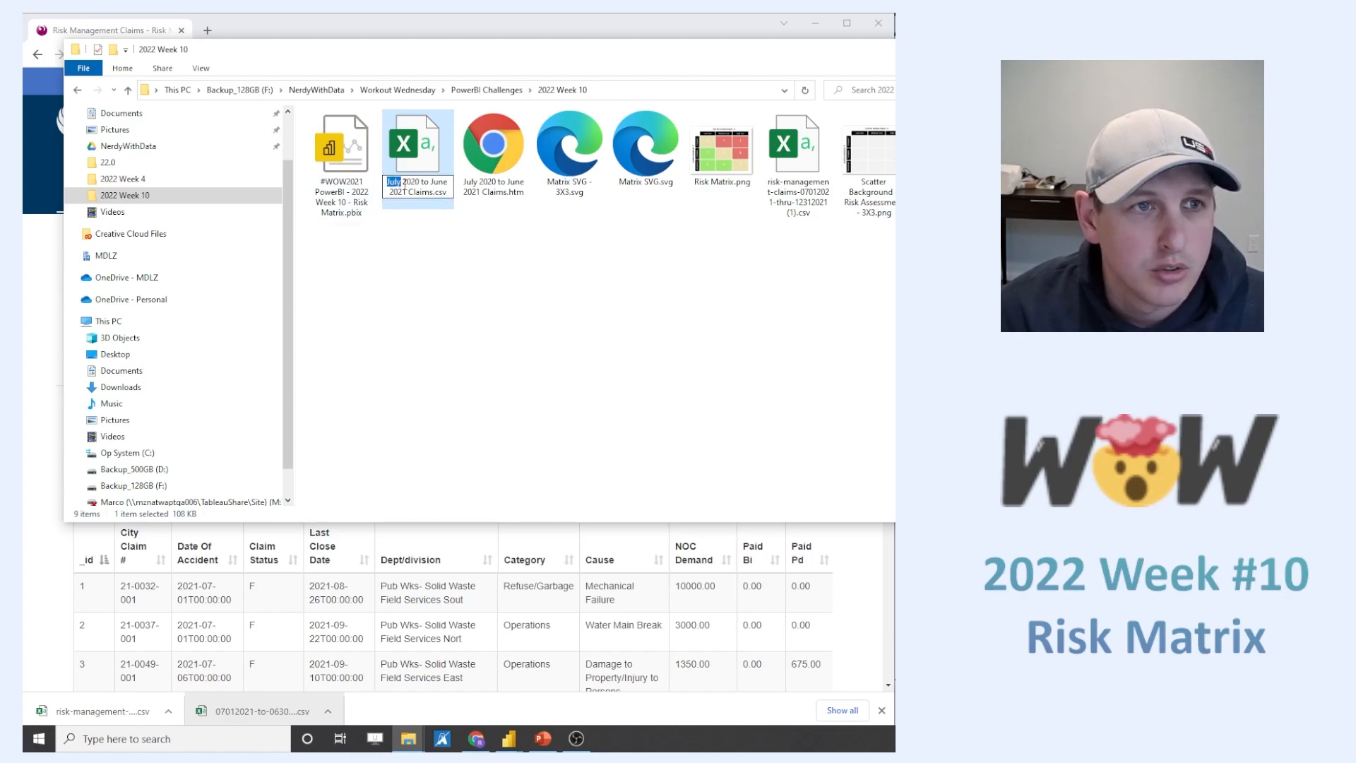
- Rename the risk-management-claims-07012021-thru-12312021 CSV file as "July 2021 to December 2021 Claims", reusing the first file's name as a base
drag(397, 185, 433, 192)
key(ctrl+c)
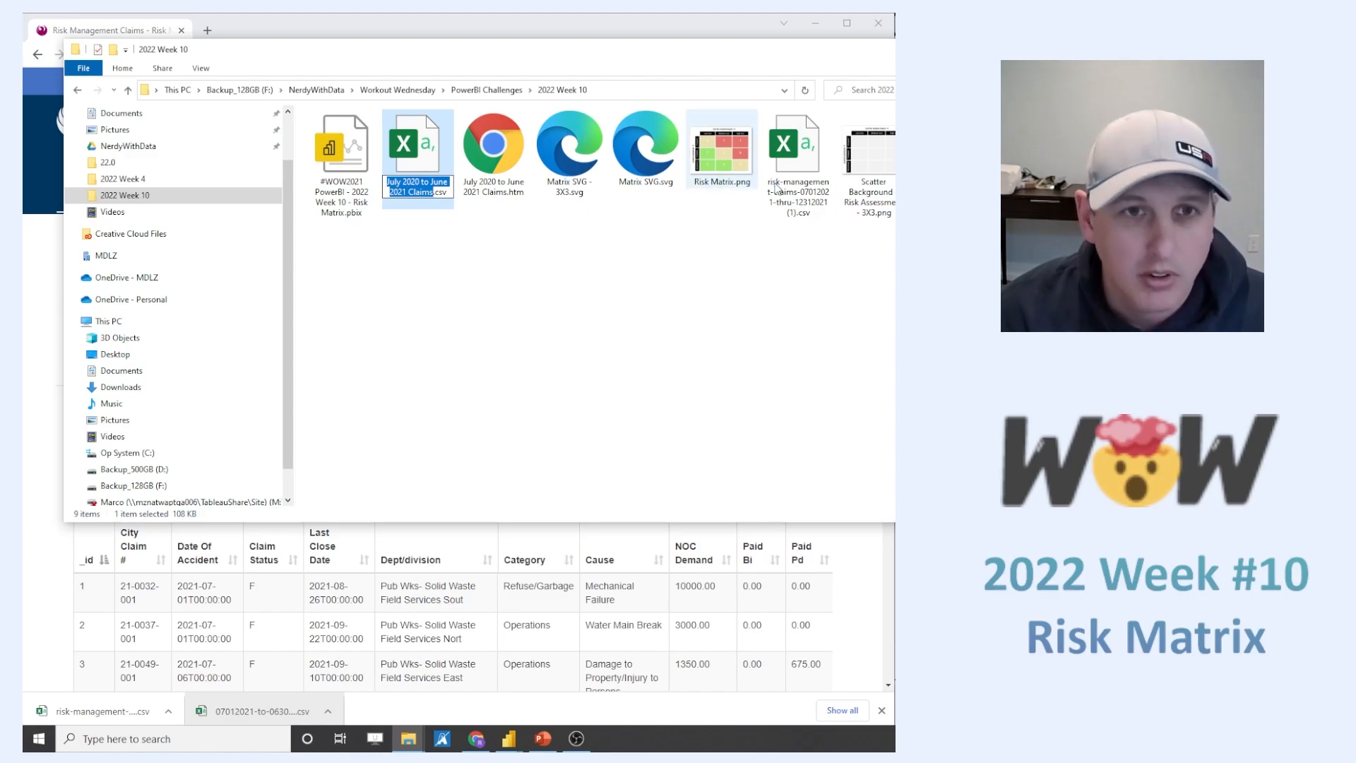
click(807, 200)
click(809, 201)
key(ctrl+v)
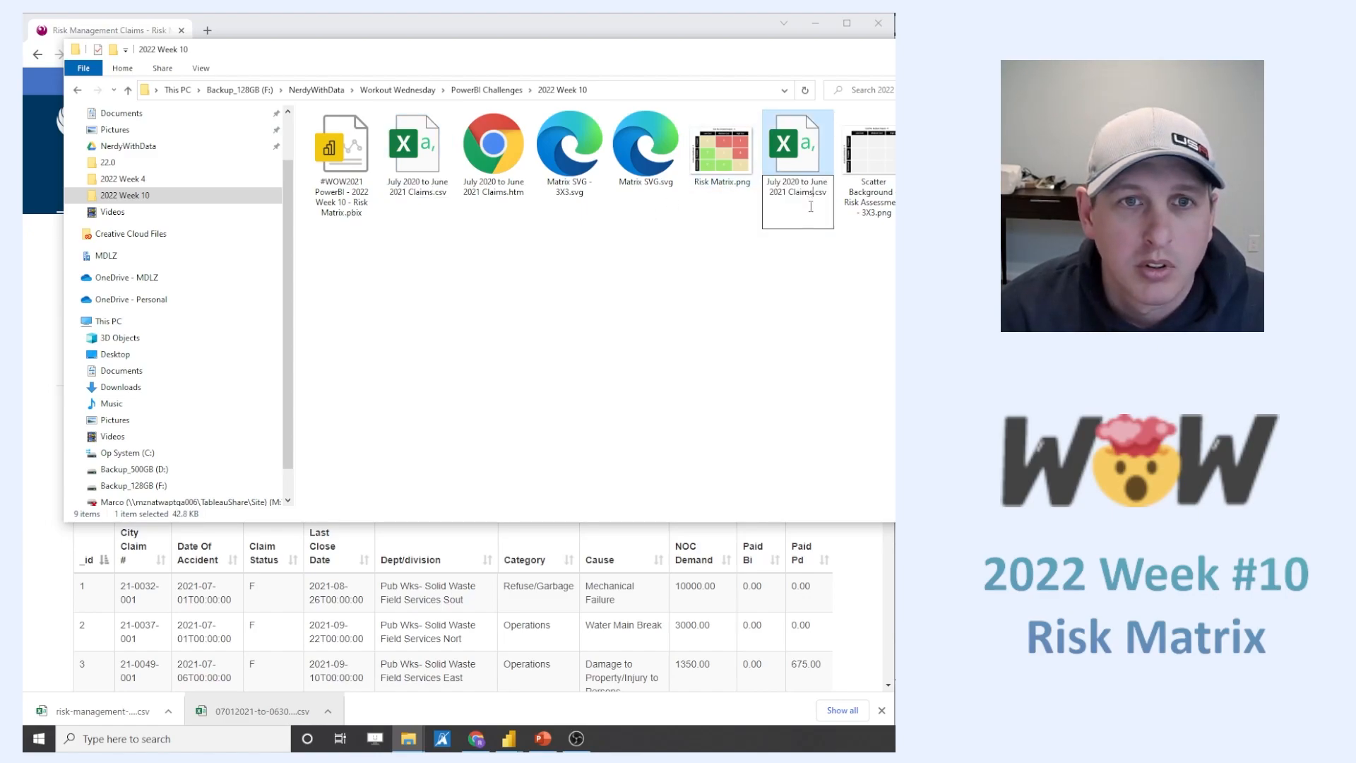
click(801, 182)
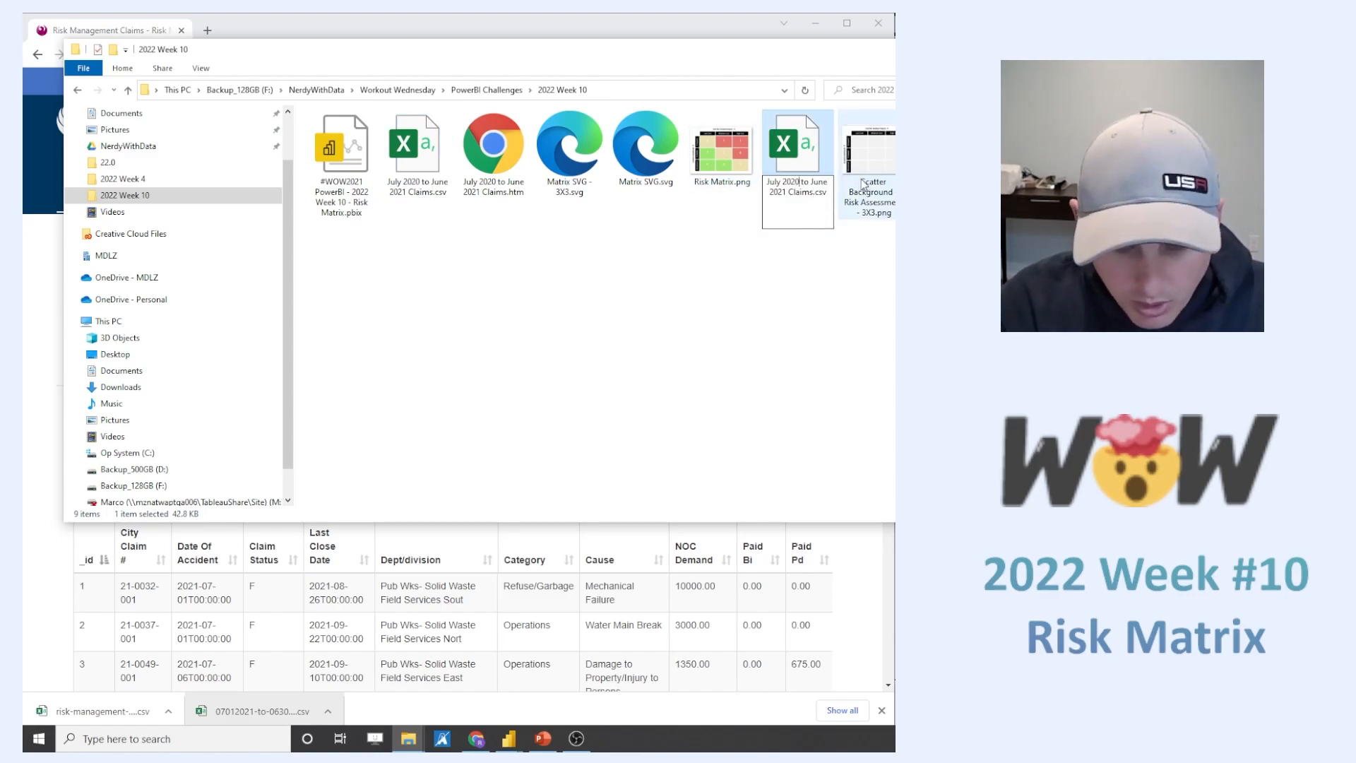
key(BackSpace)
text(1)
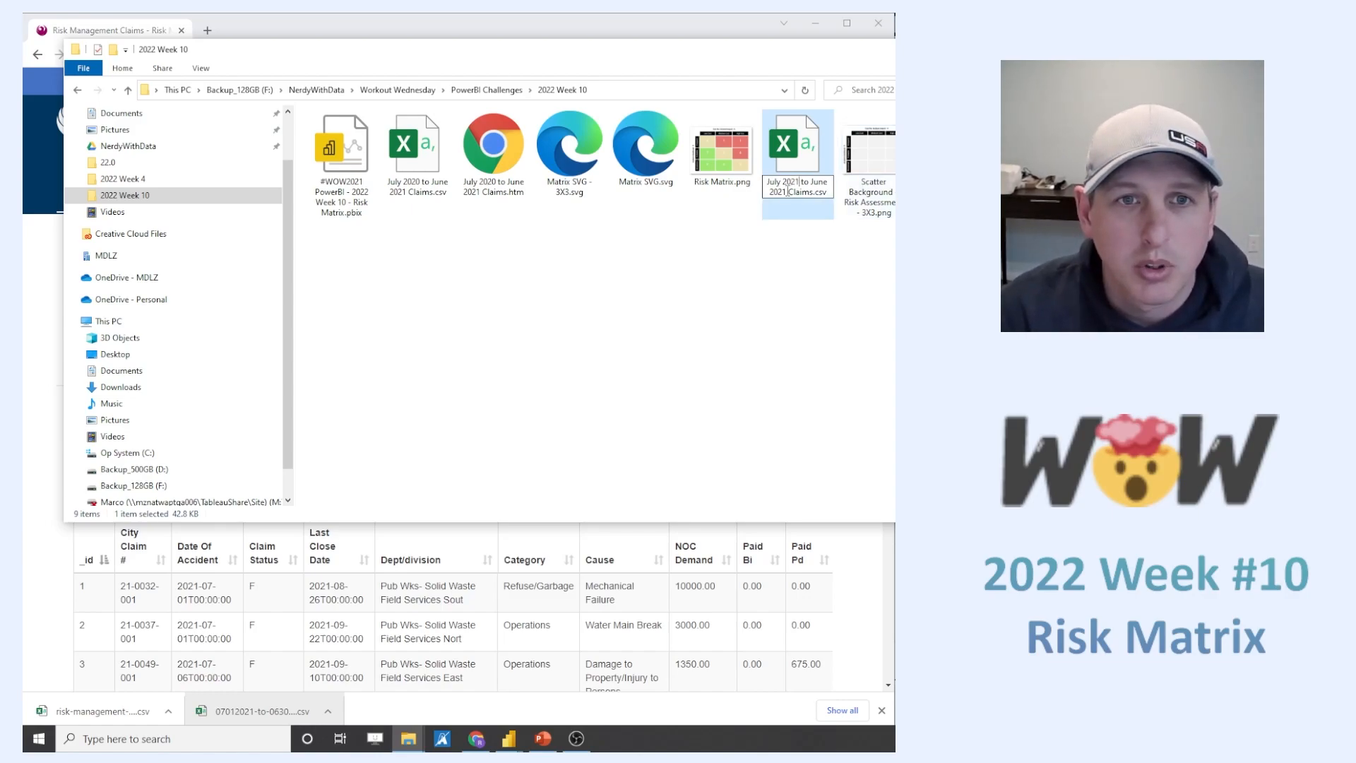
double_click(821, 182)
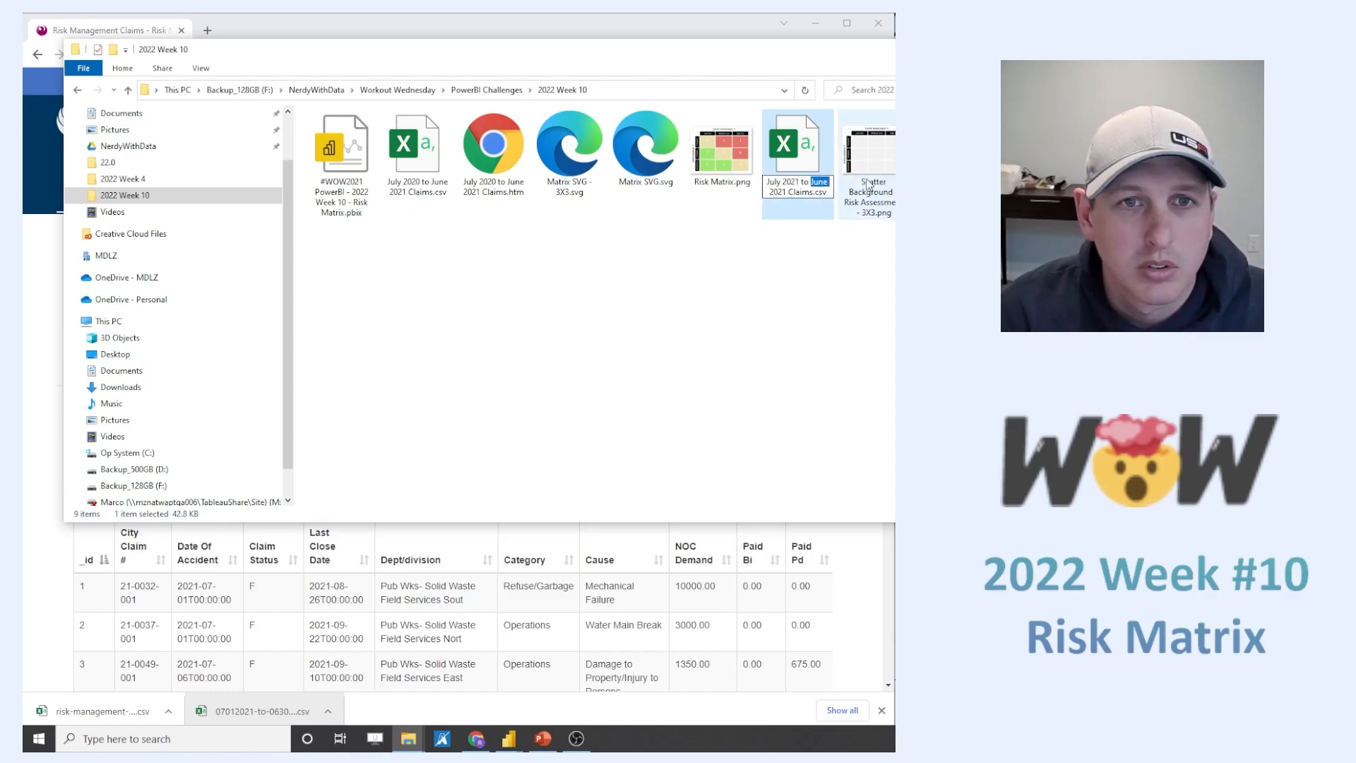
text(Dece)
text(mber)
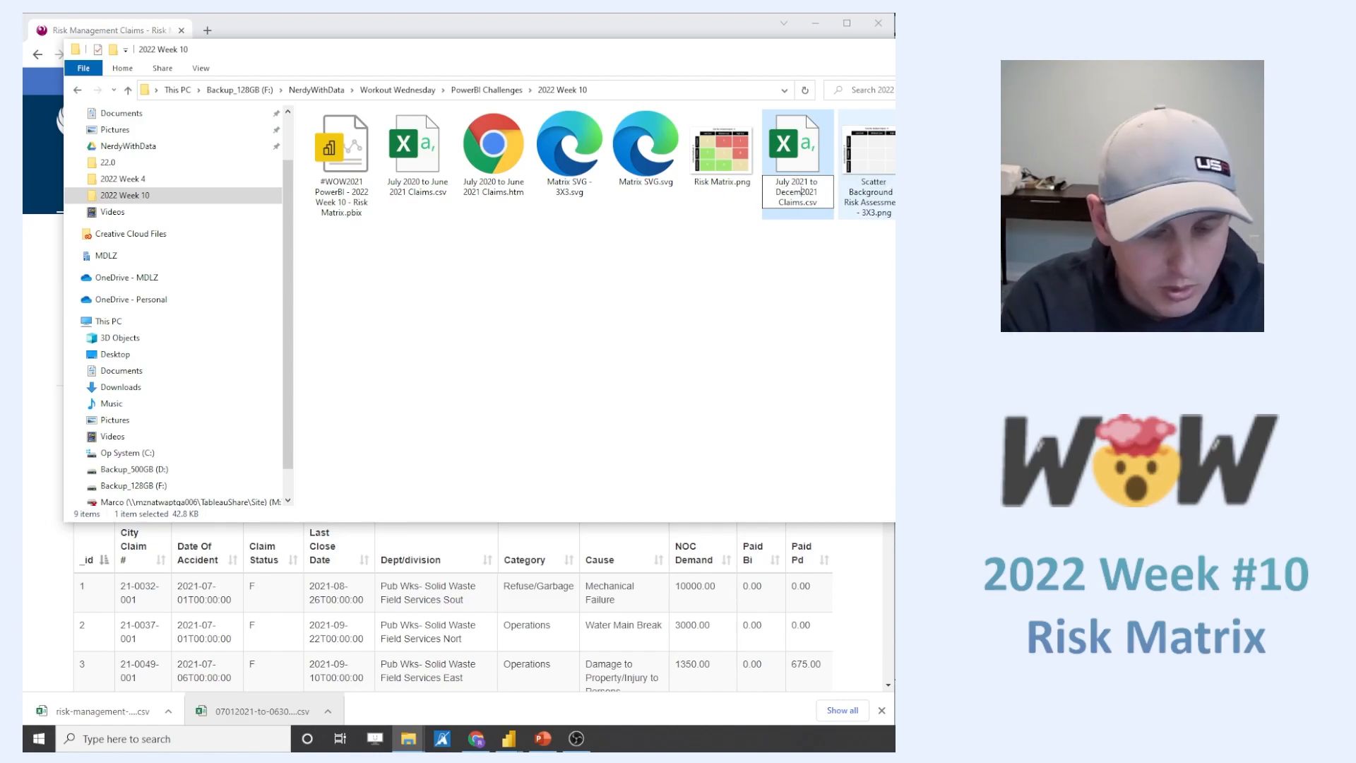
key(Return)
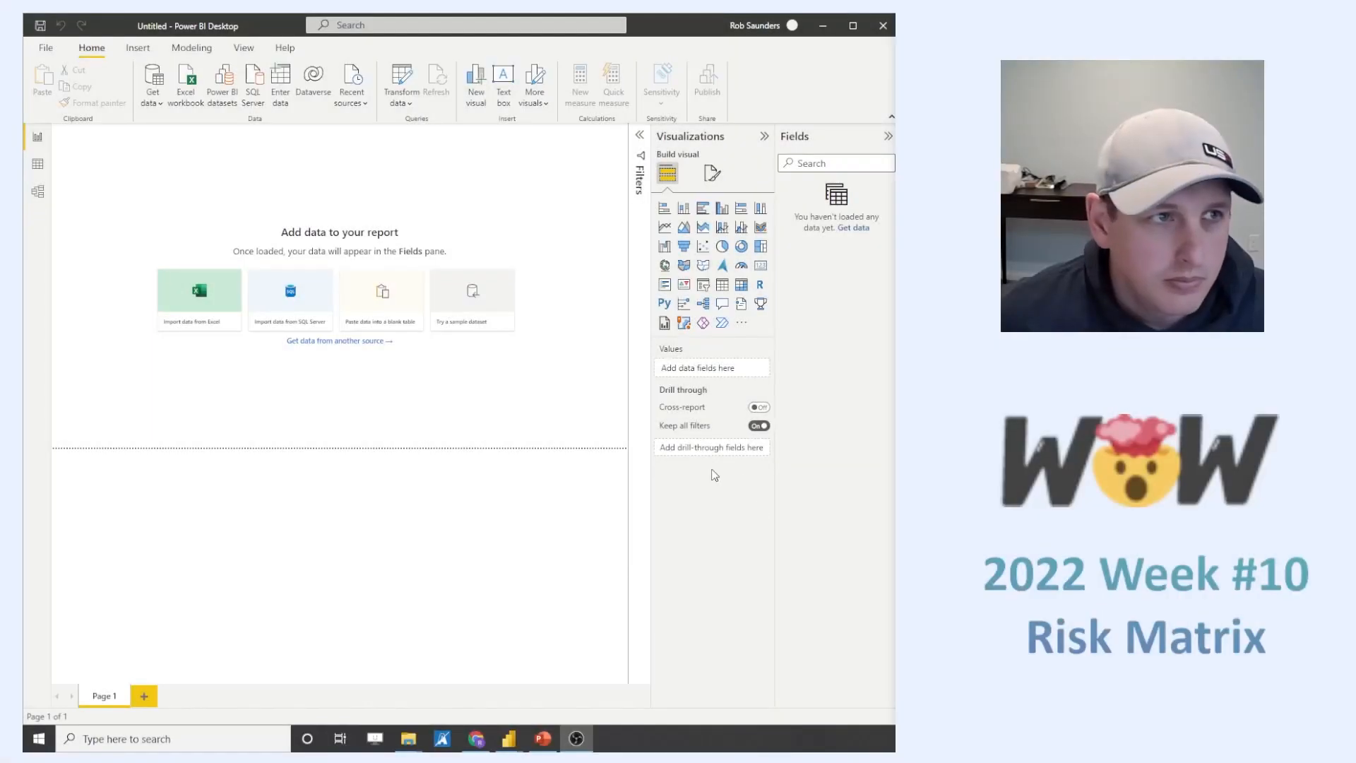
- In Power BI Desktop, import and load the file July 2020 to June 2021 Claims.csv as a text/CSV source
click(151, 99)
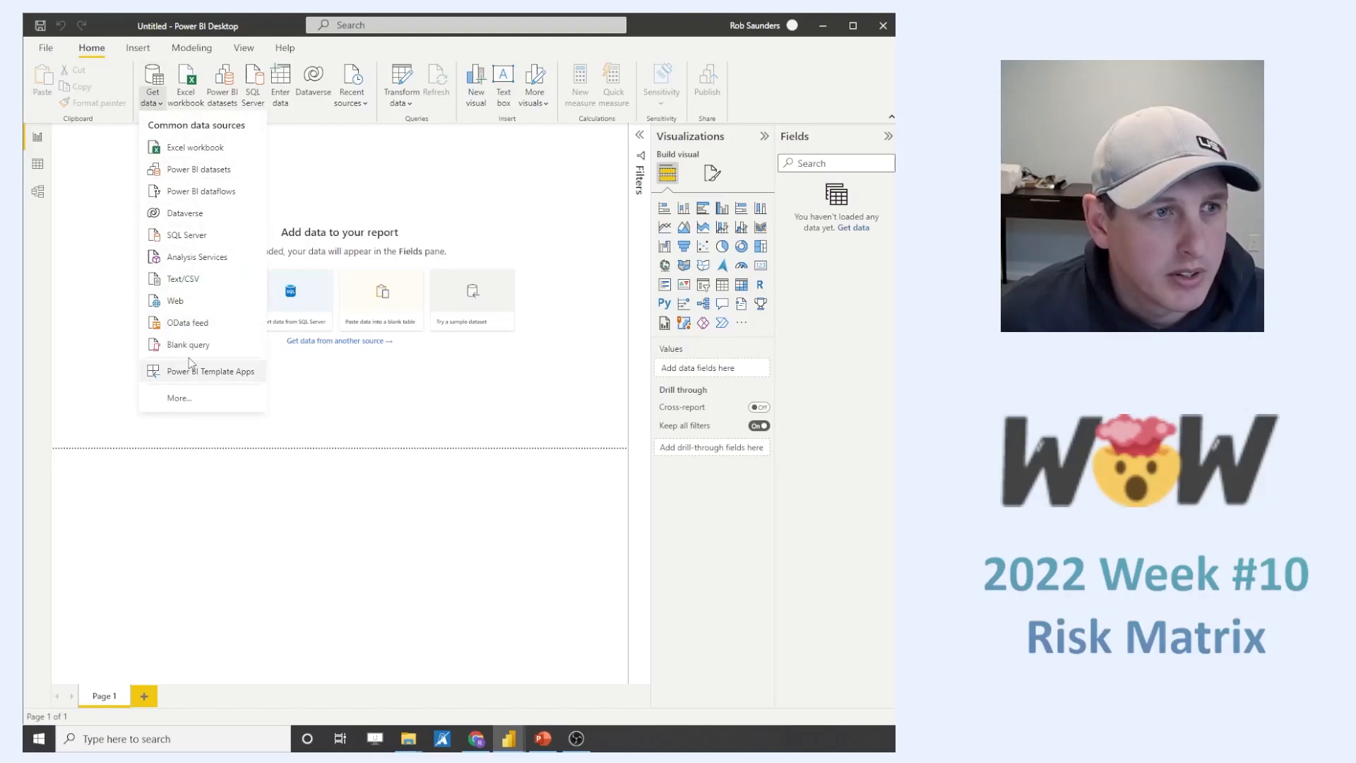
click(178, 279)
click(238, 153)
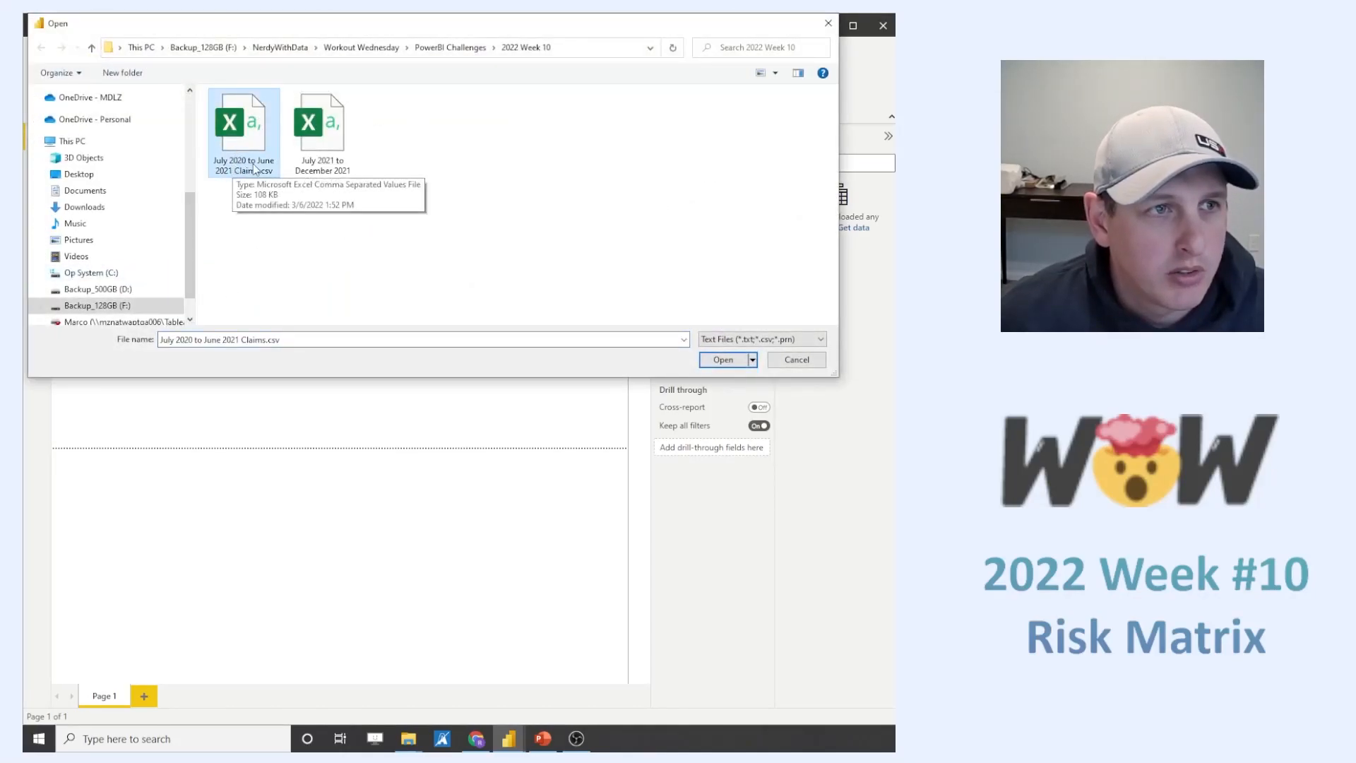
click(720, 360)
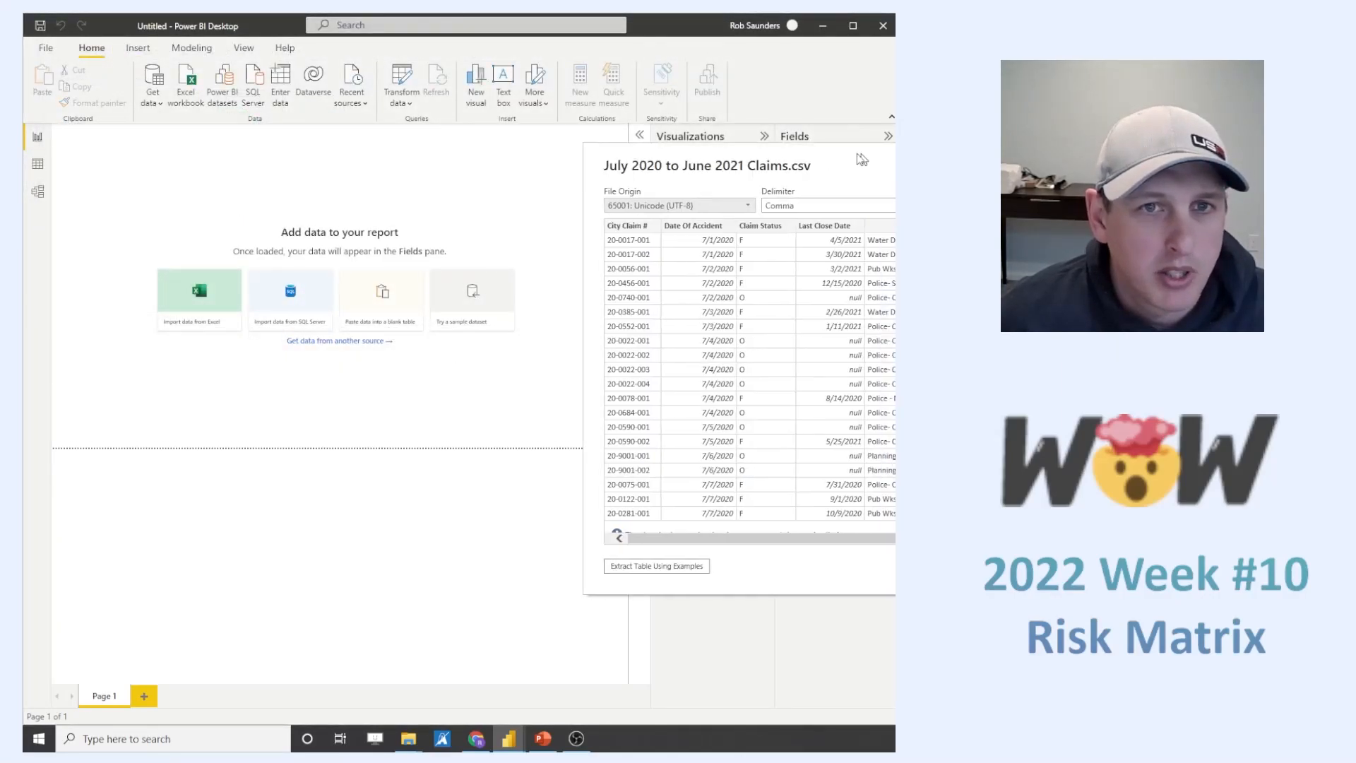
click(591, 542)
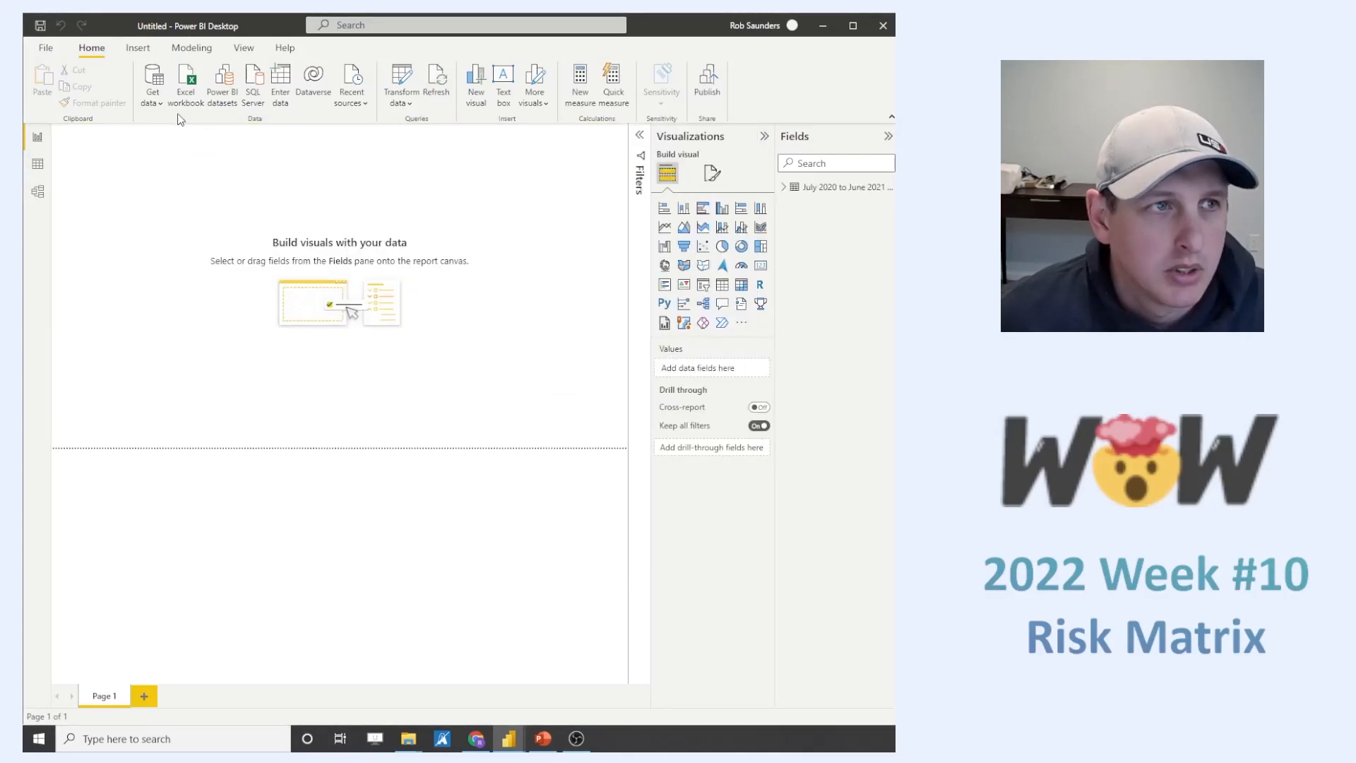
- Import and load the file July 2021 to December 2021 Claims.csv as a second text/CSV source
click(153, 97)
click(205, 290)
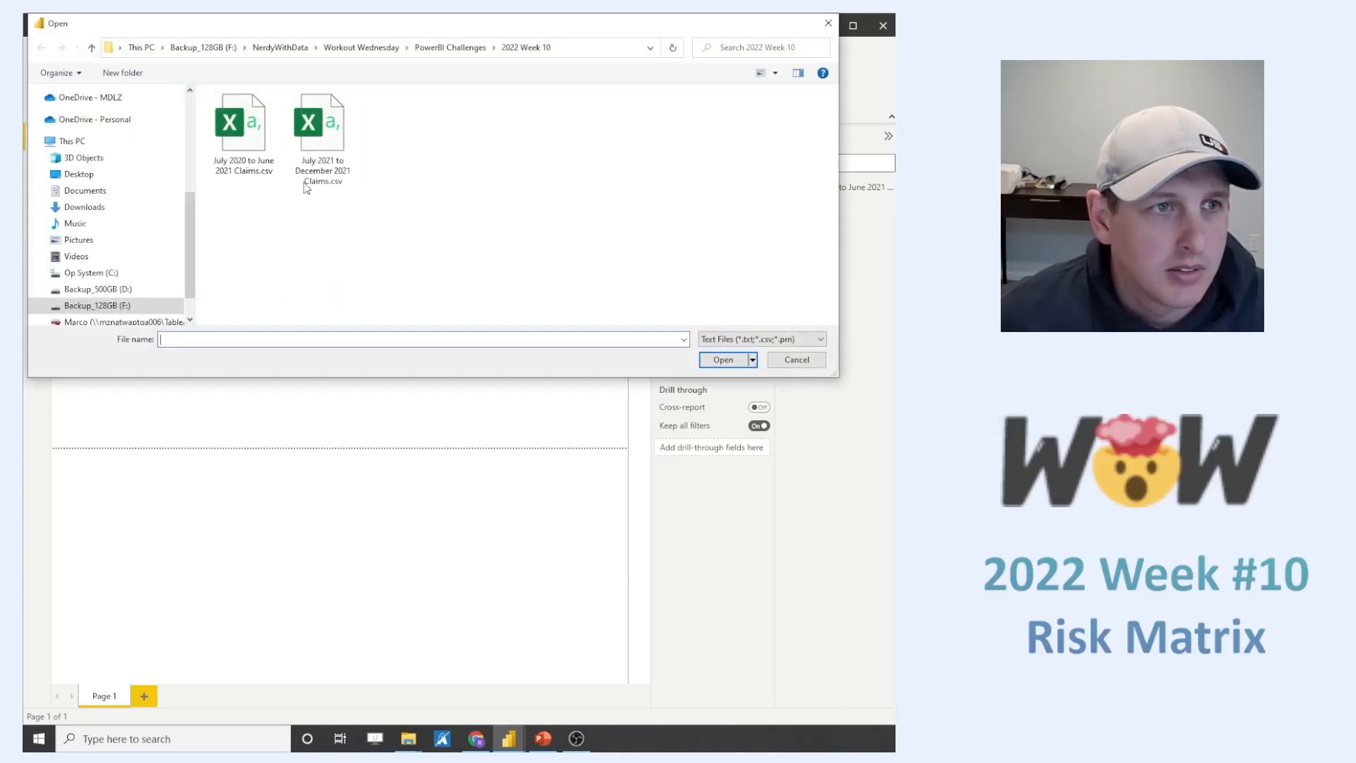
click(322, 138)
click(728, 360)
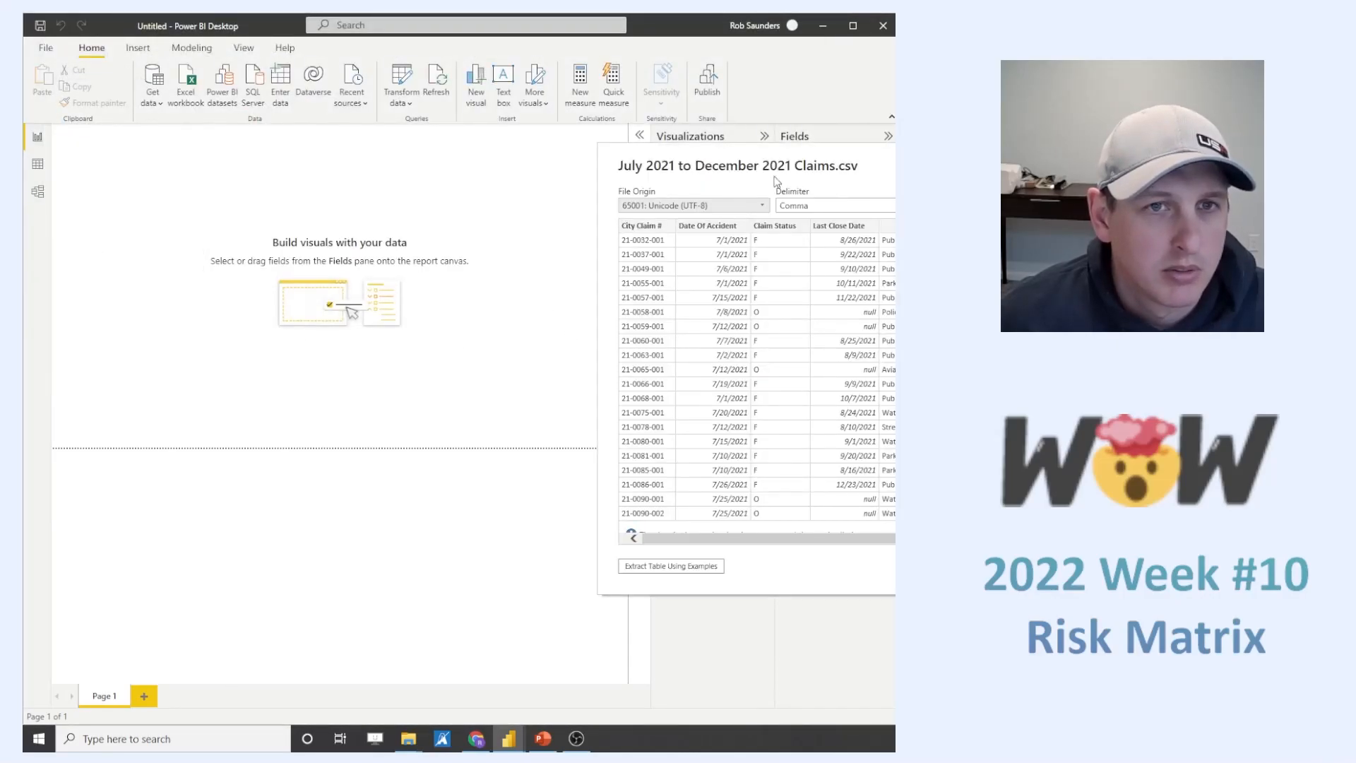
click(581, 535)
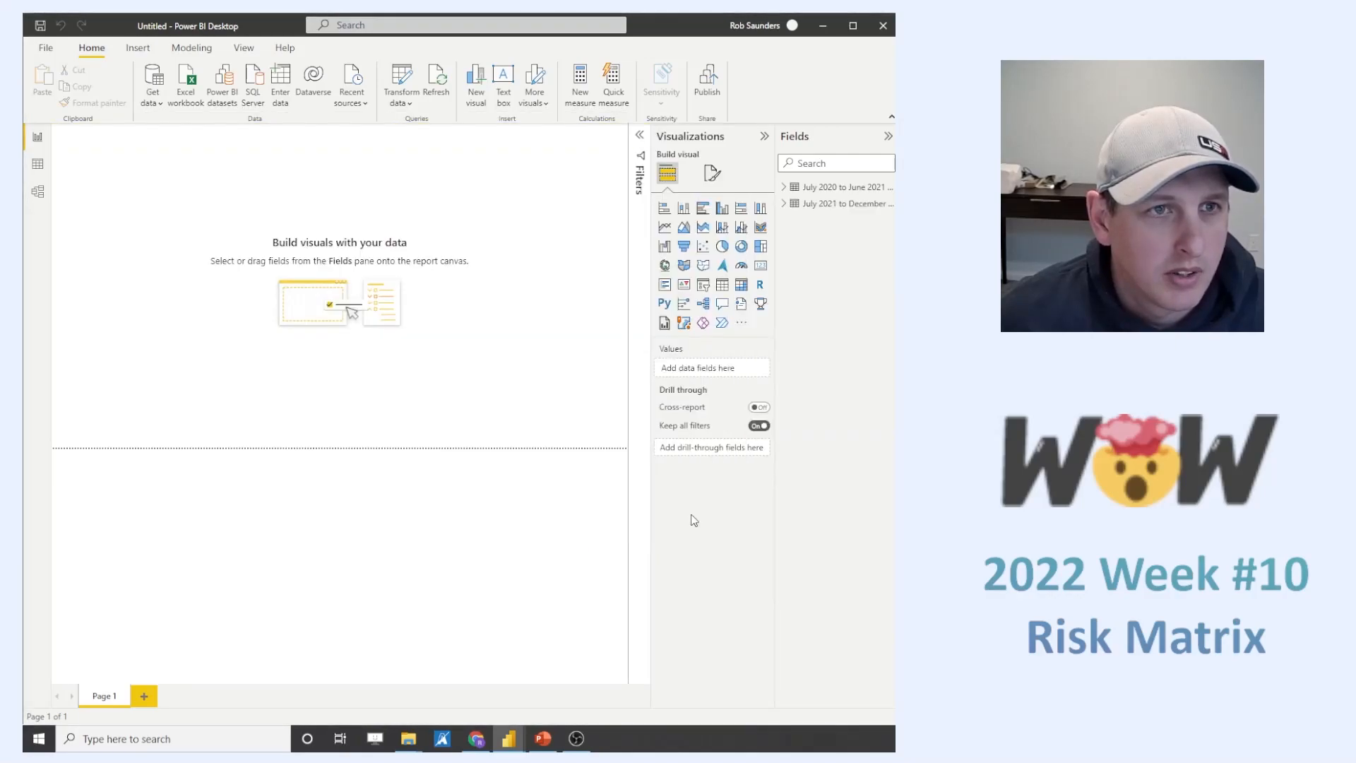
- In the Power Query Editor, append July 2020 to June 2021 Claims to July 2021 to December 2021 Claims as a new query
click(38, 190)
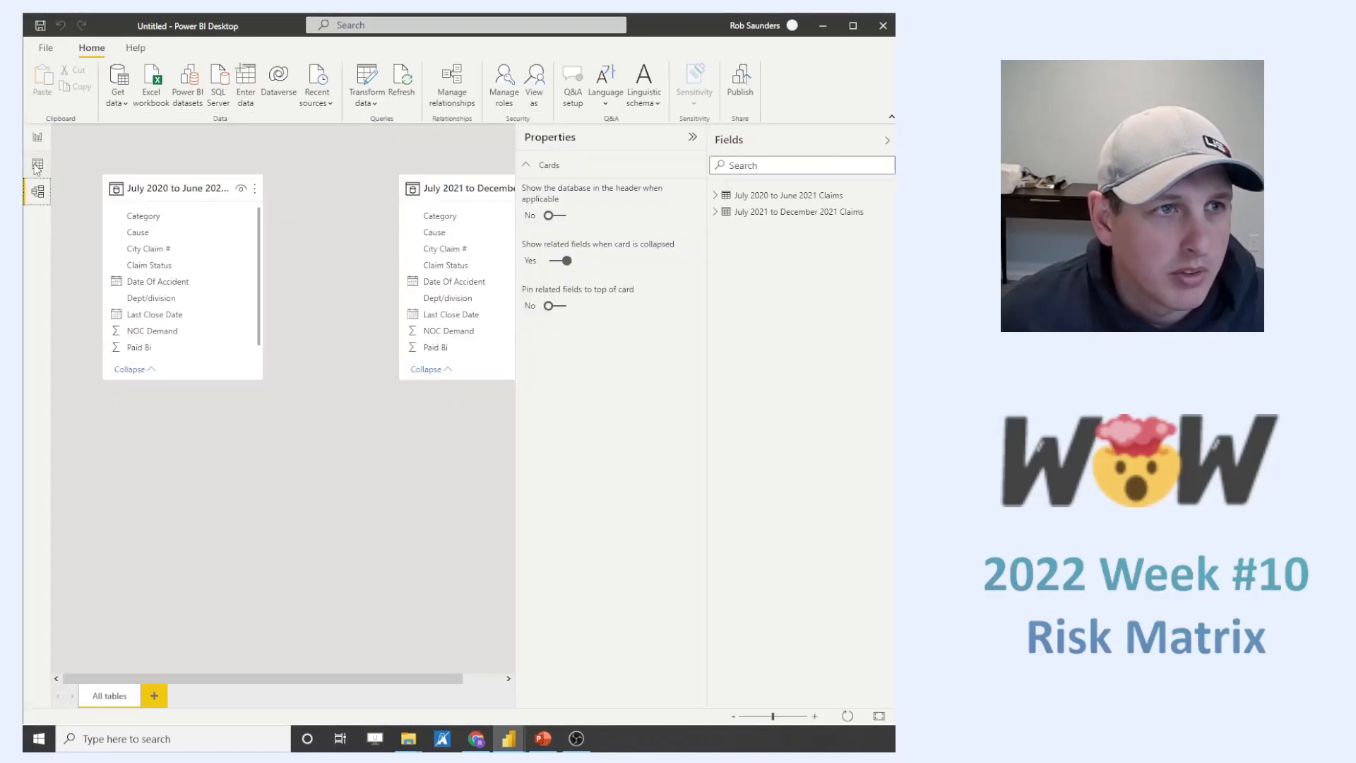
click(367, 77)
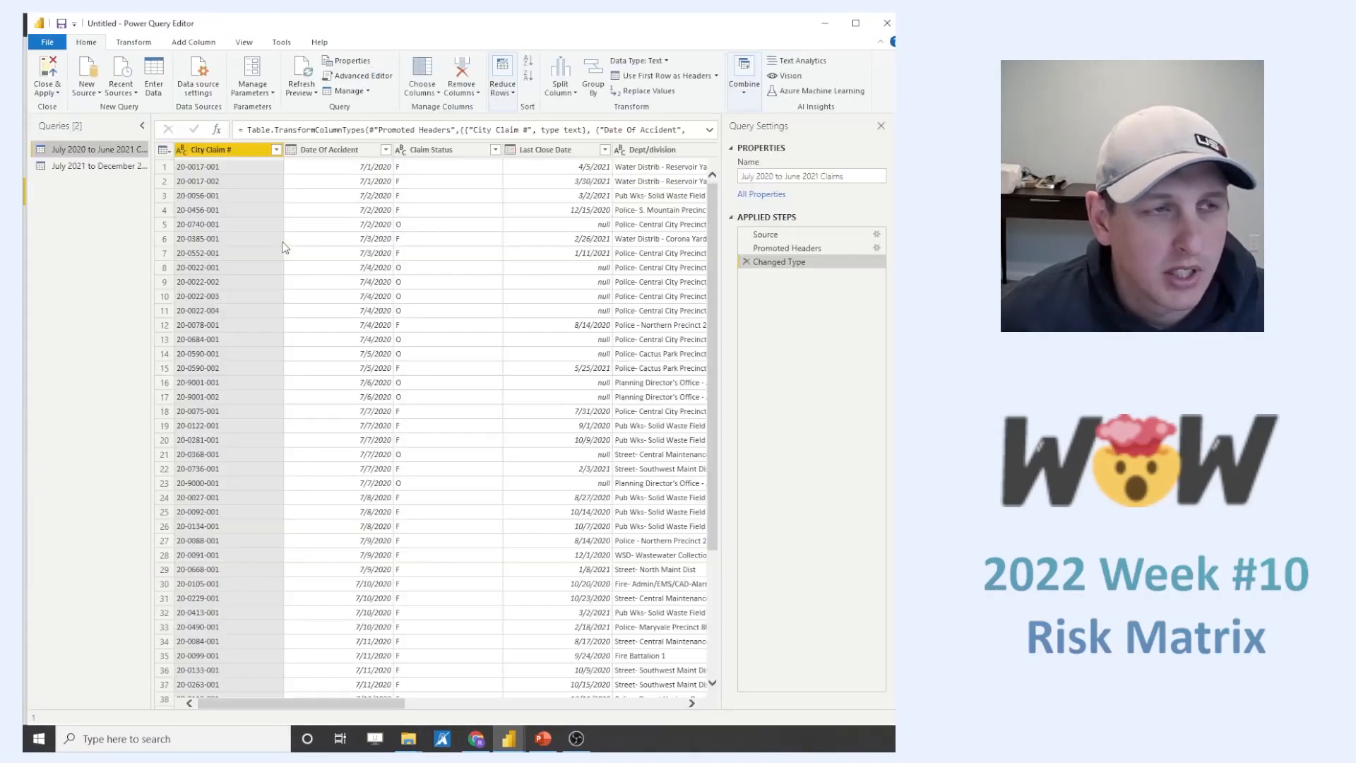
click(92, 166)
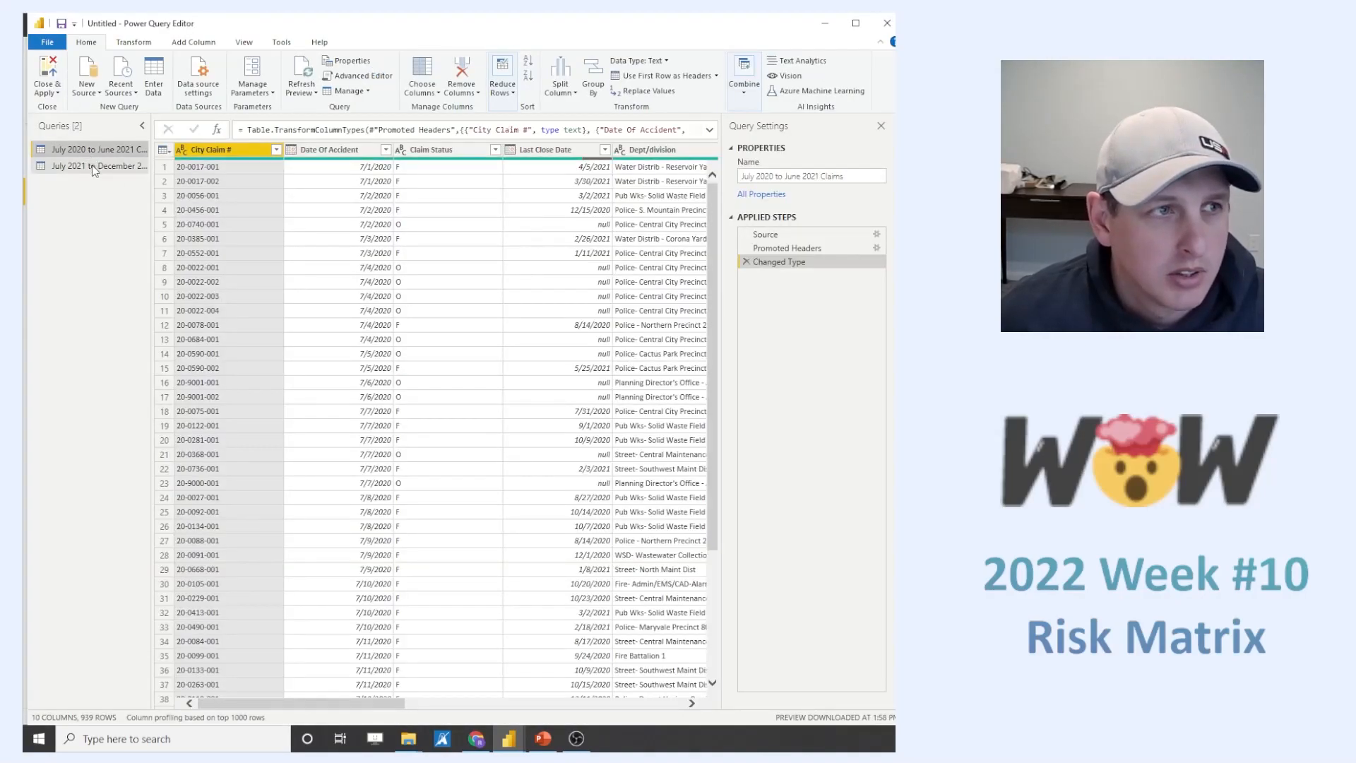
click(745, 92)
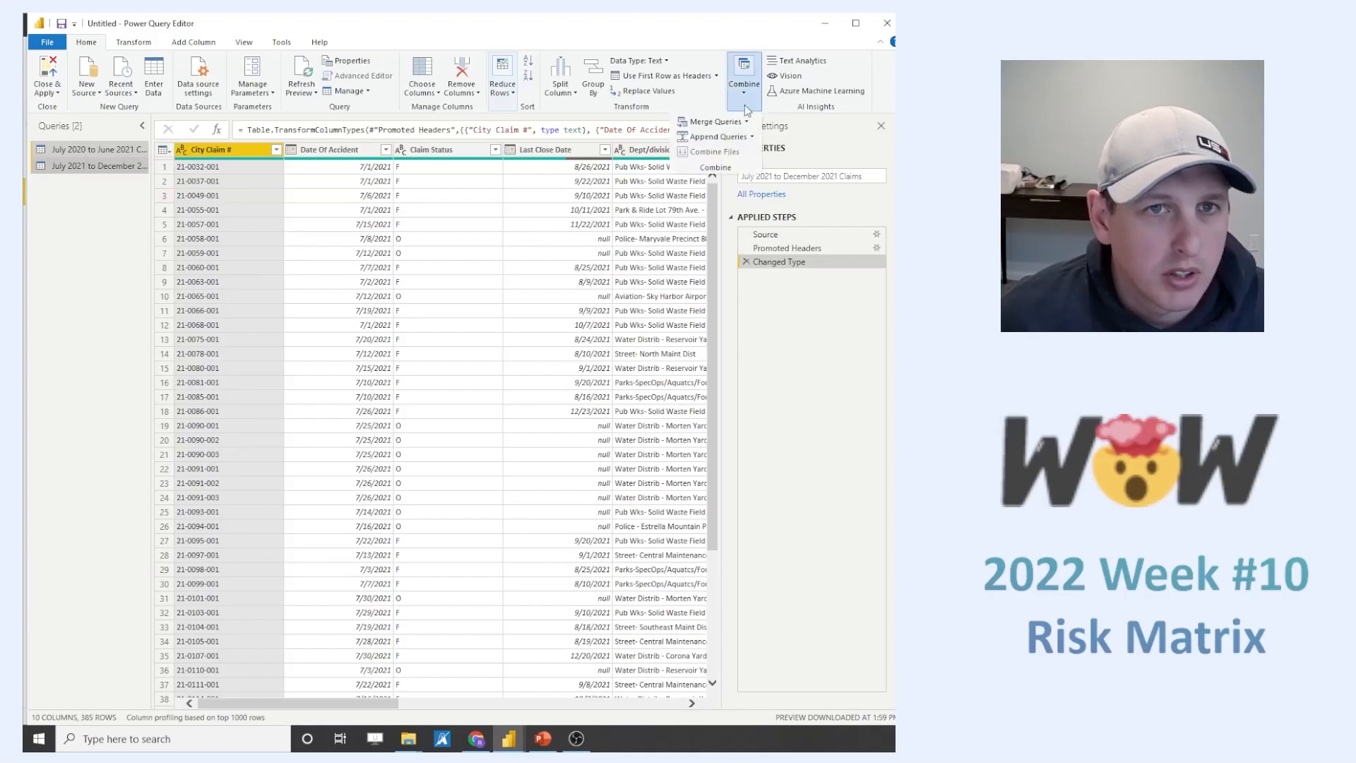
click(753, 137)
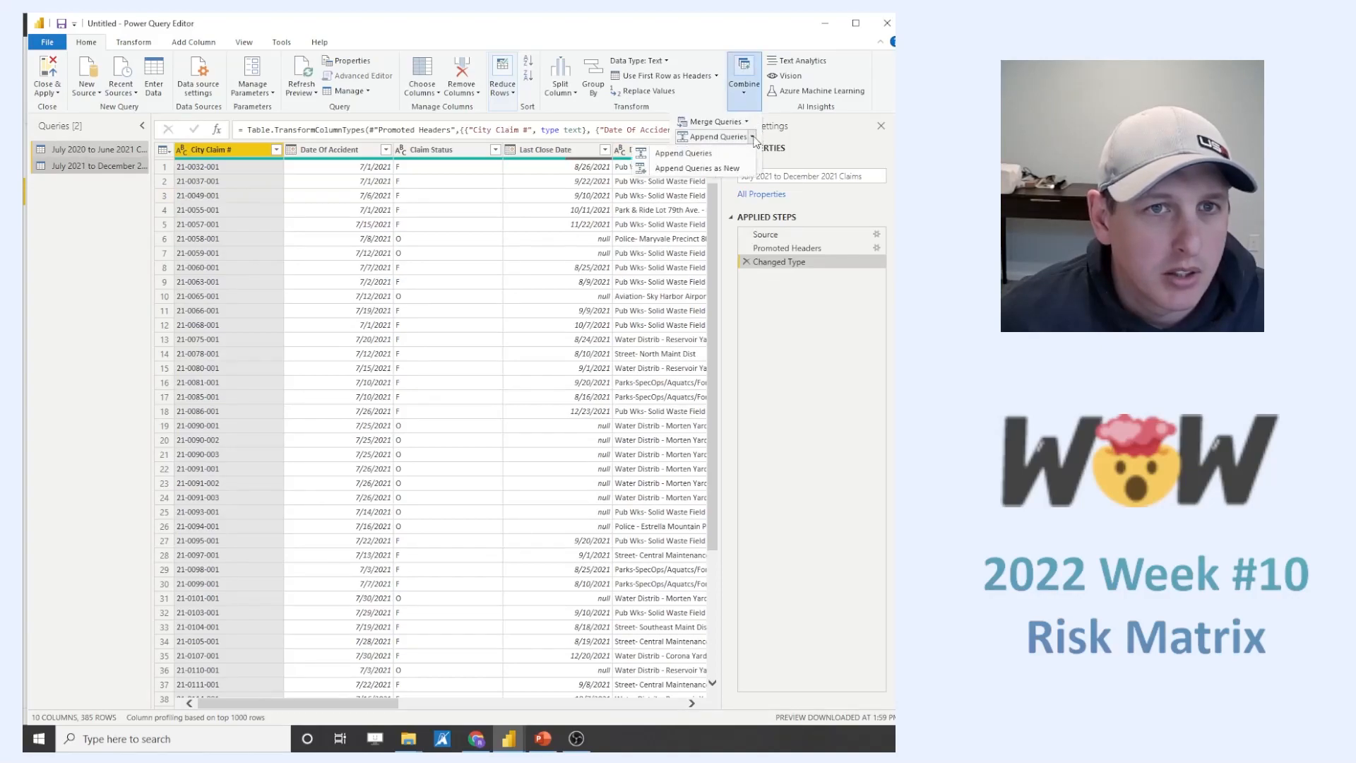
click(718, 170)
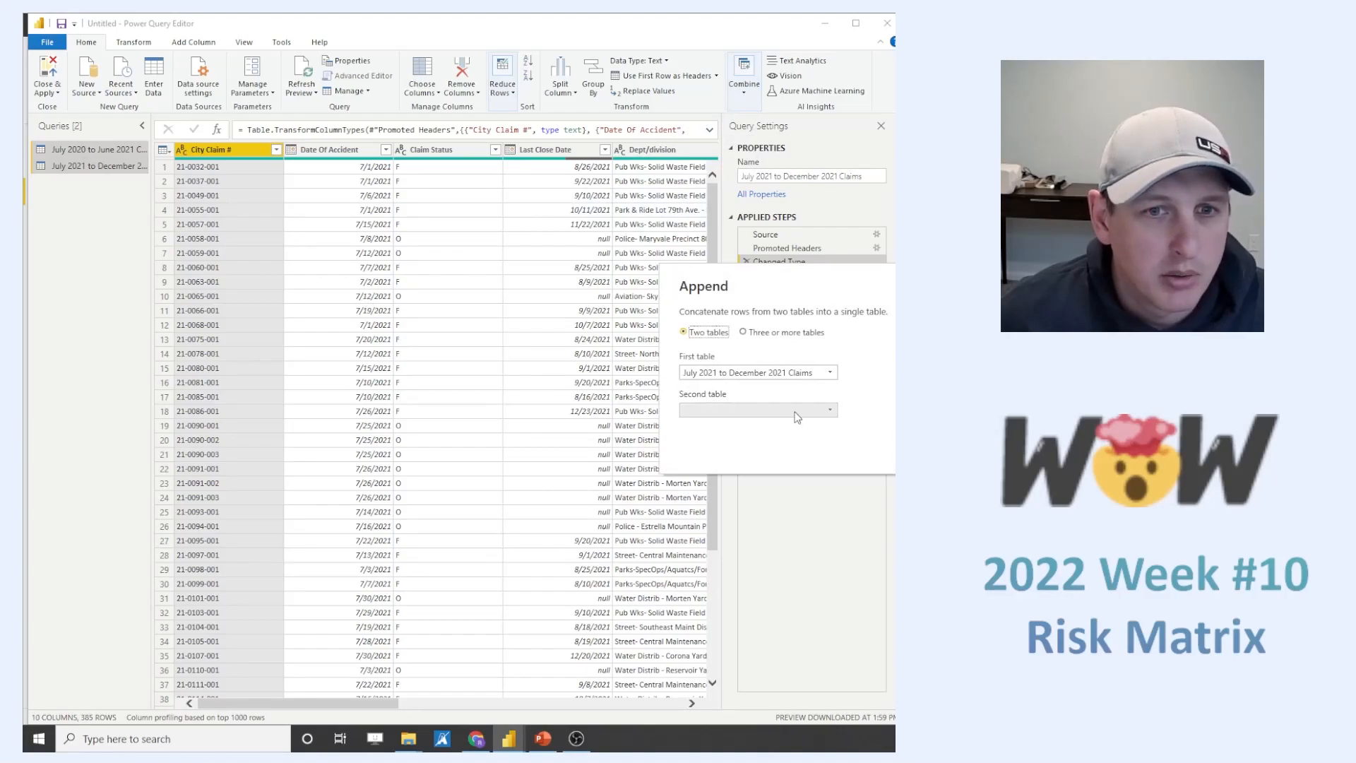
click(759, 410)
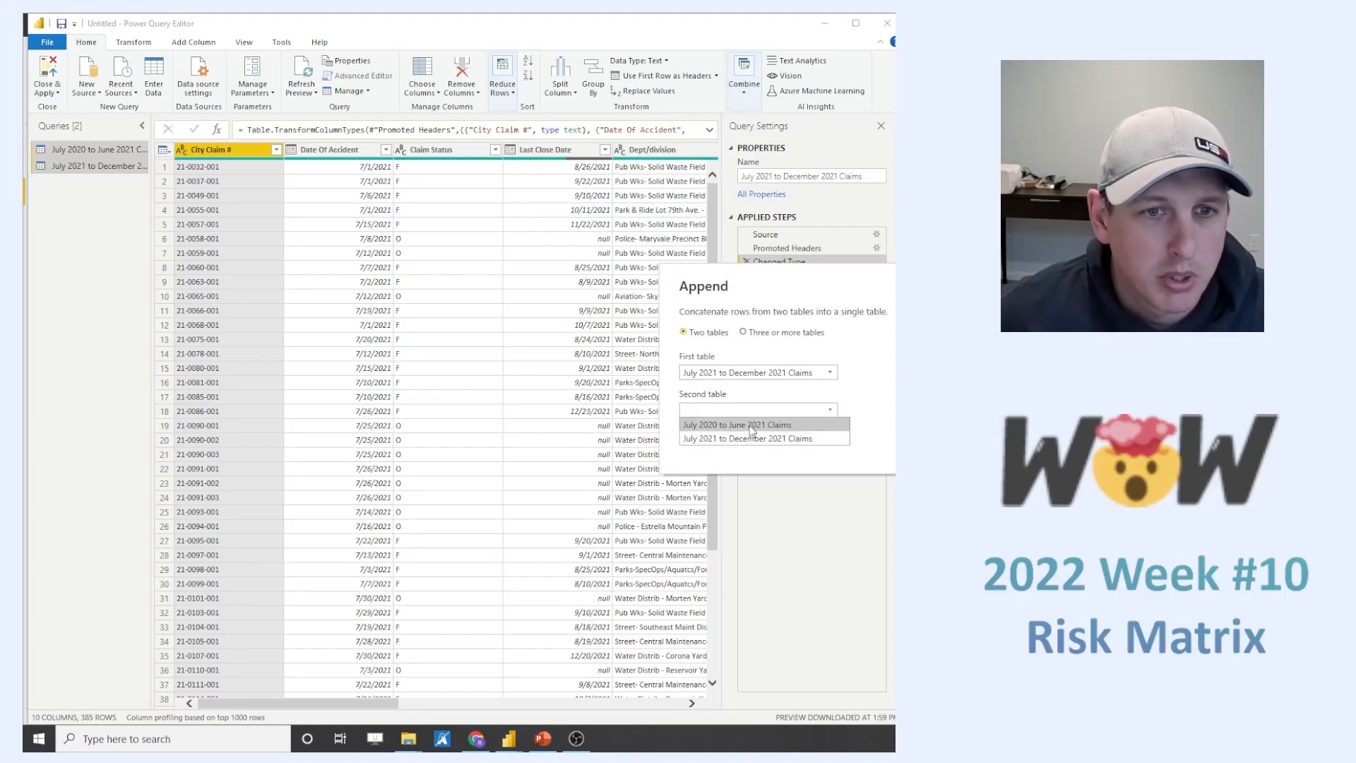
click(750, 425)
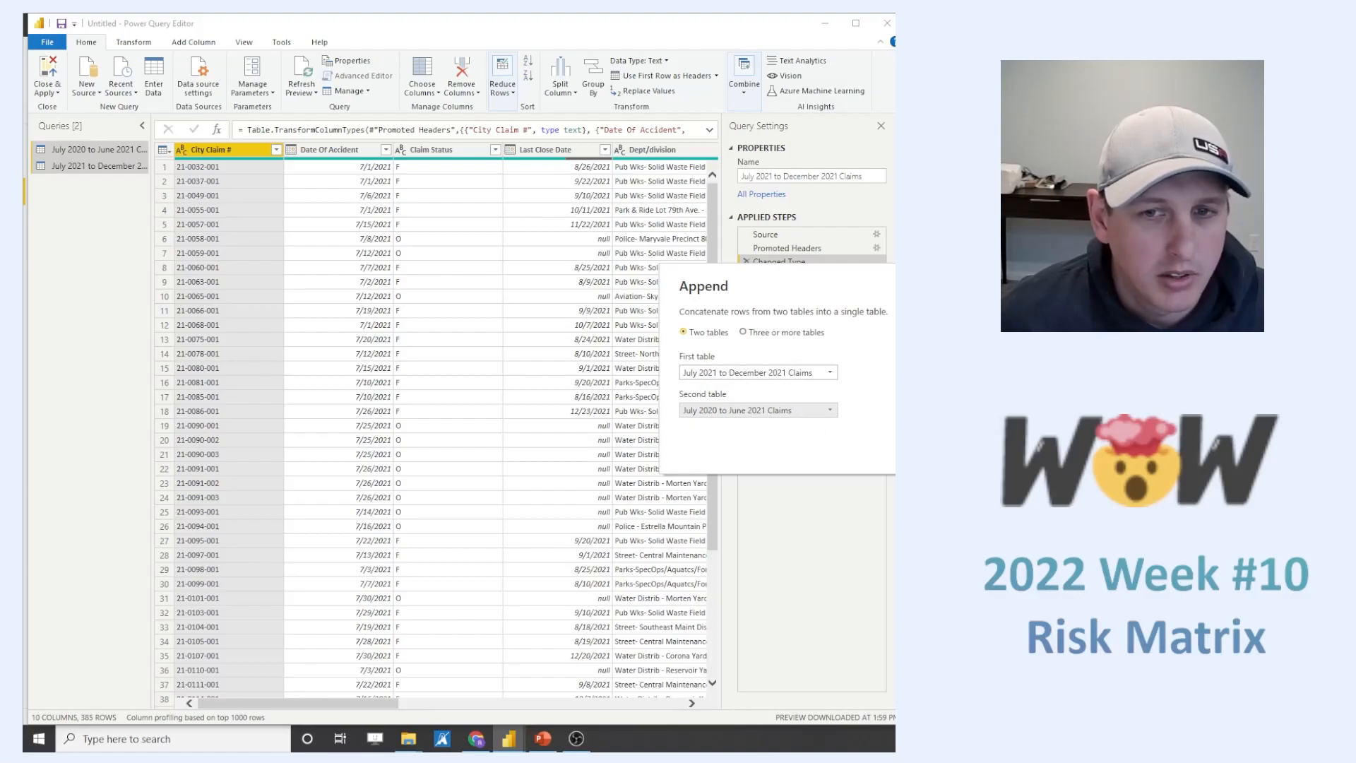
key(Return)
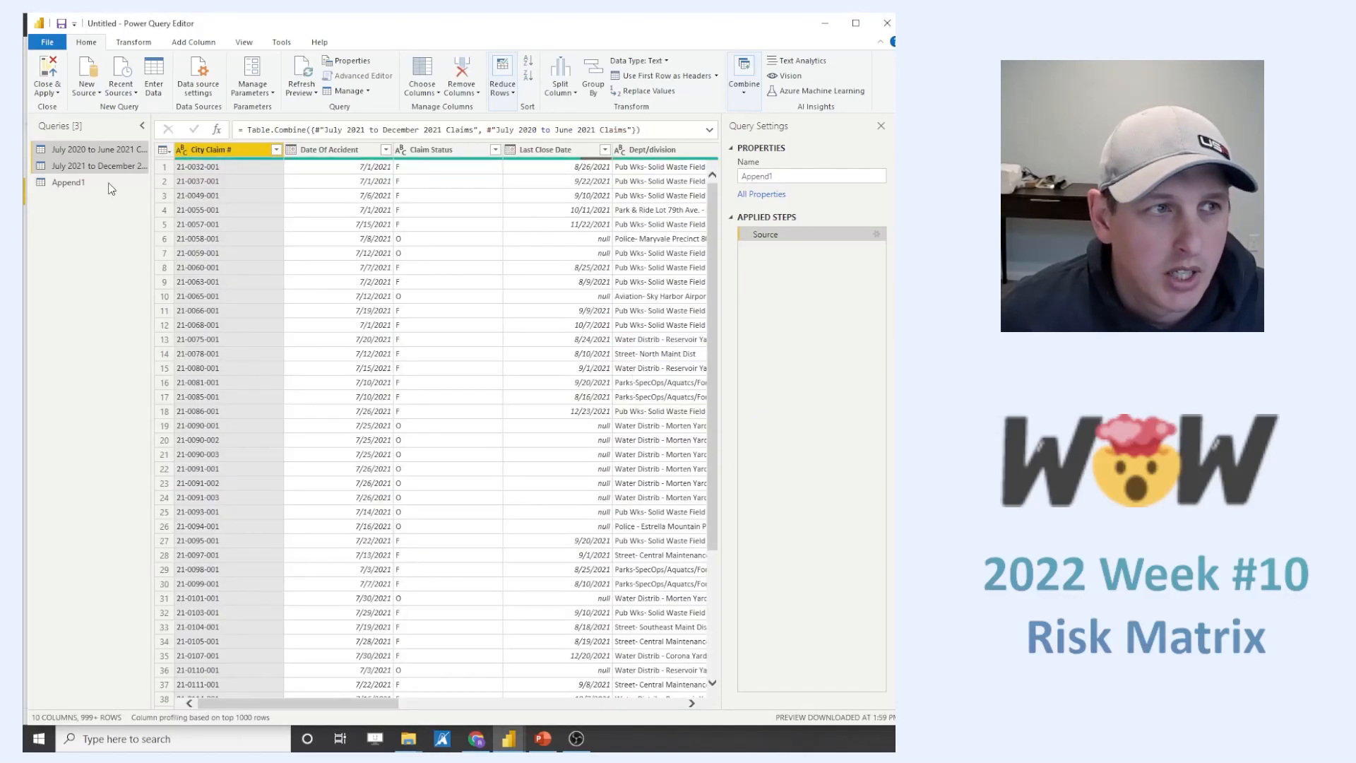
- Rename the appended query Append1 as "Risk Claims Summary"
click(78, 182)
right_click(60, 181)
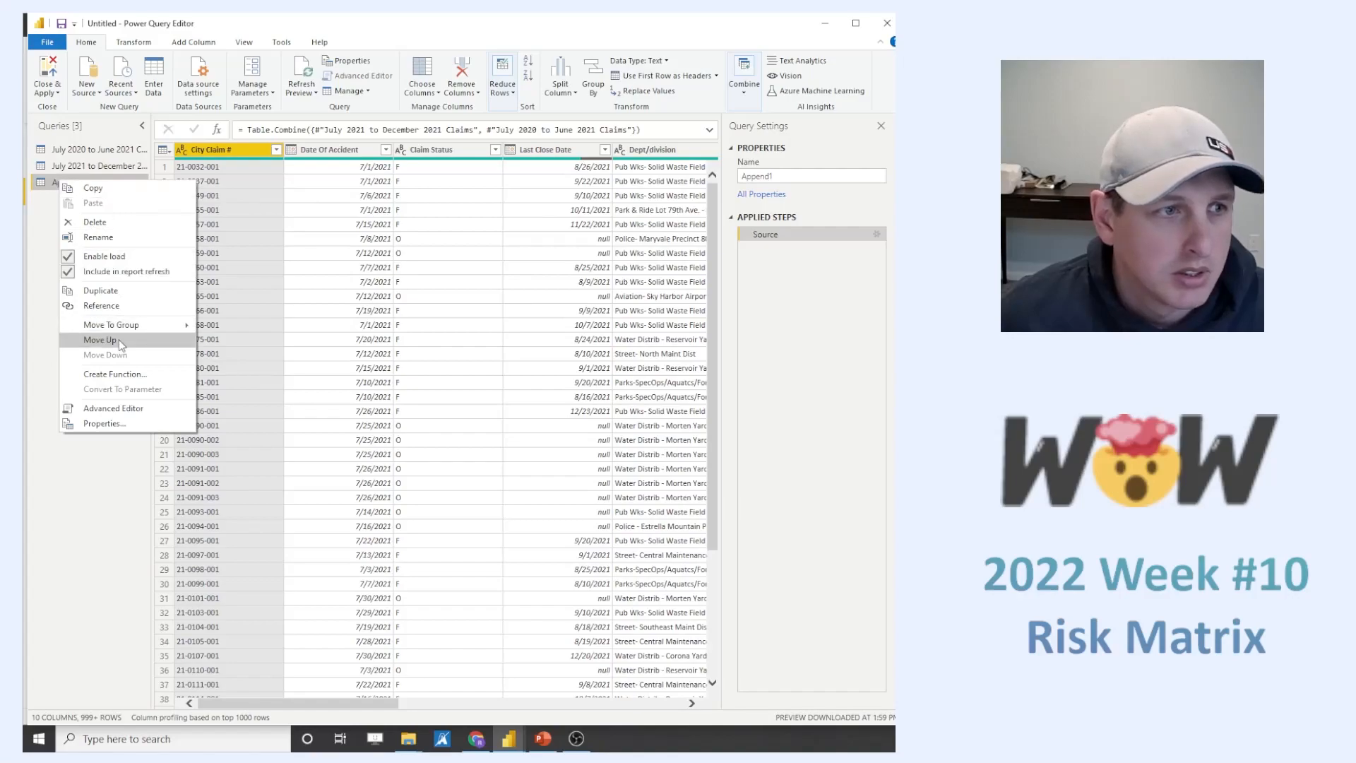
double_click(759, 176)
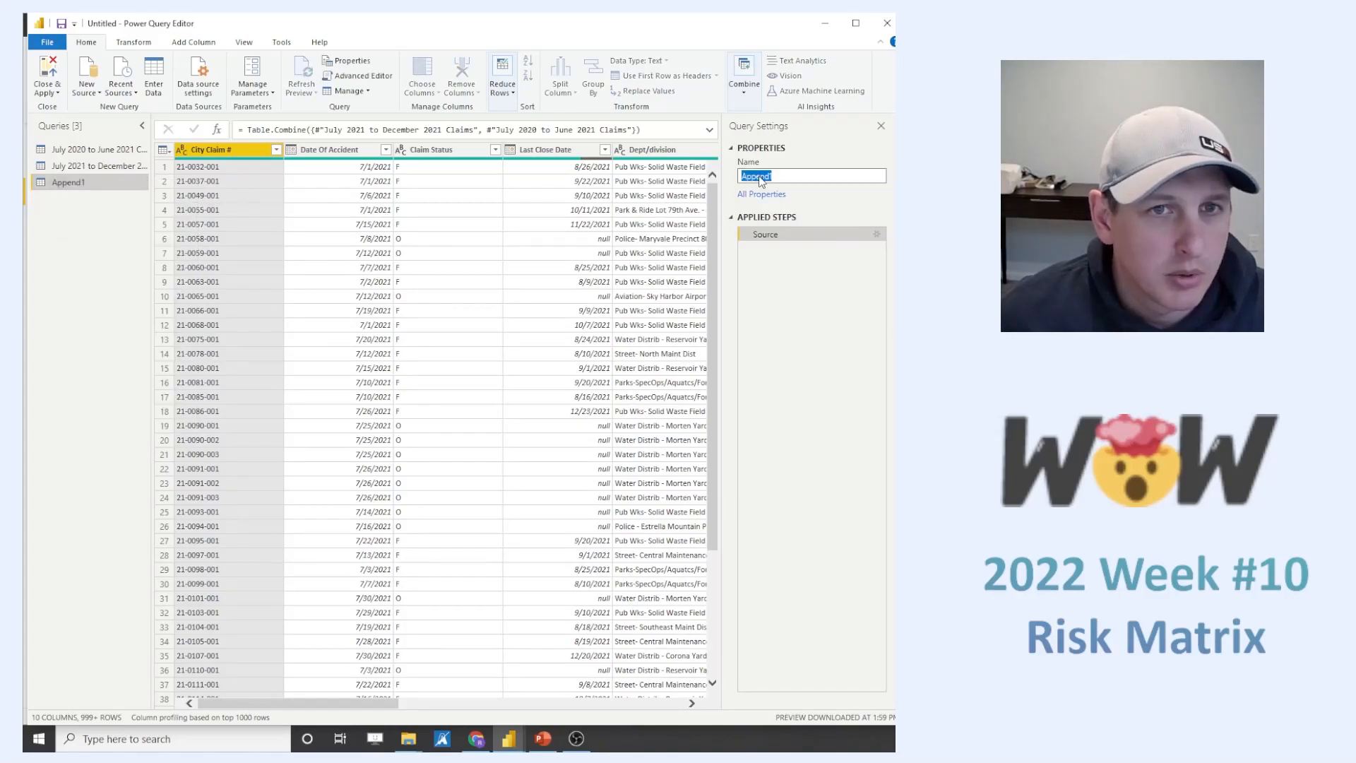
text(Ris)
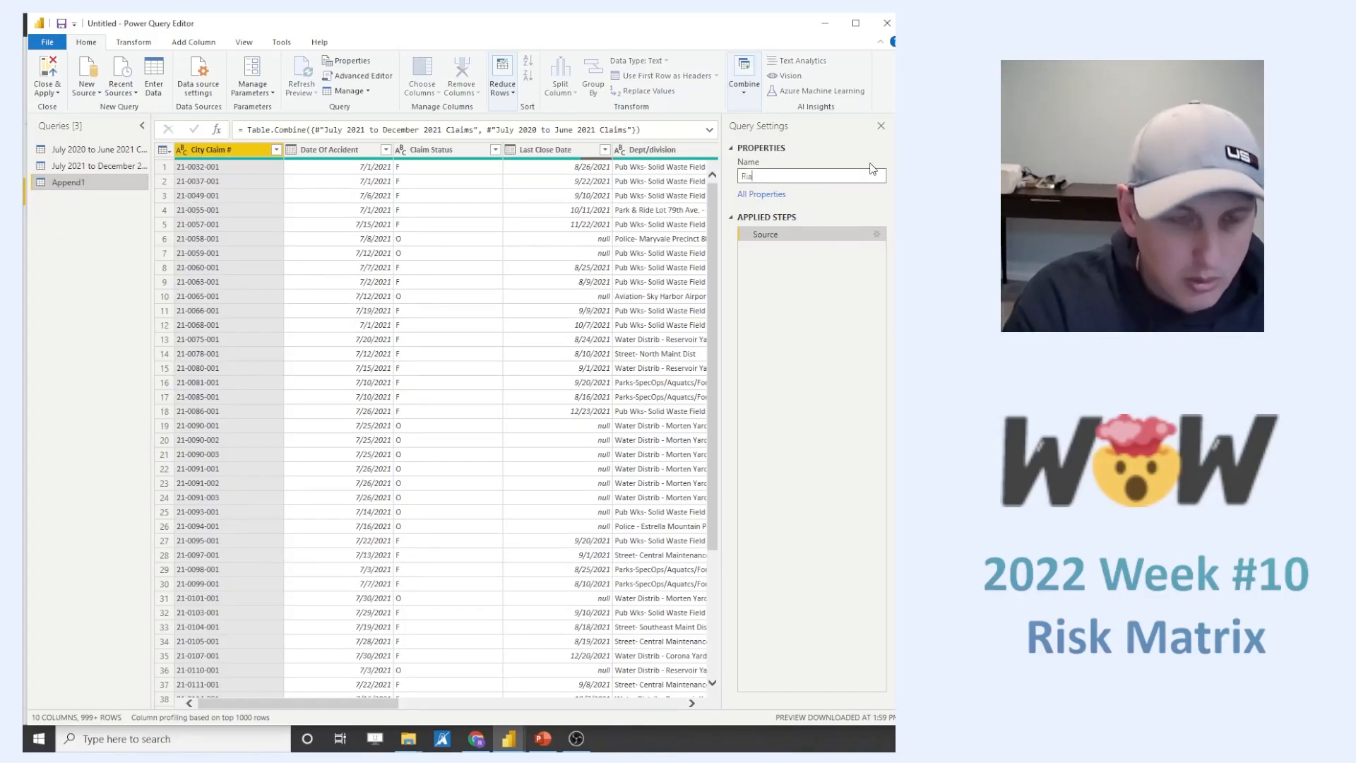
text(k Claims)
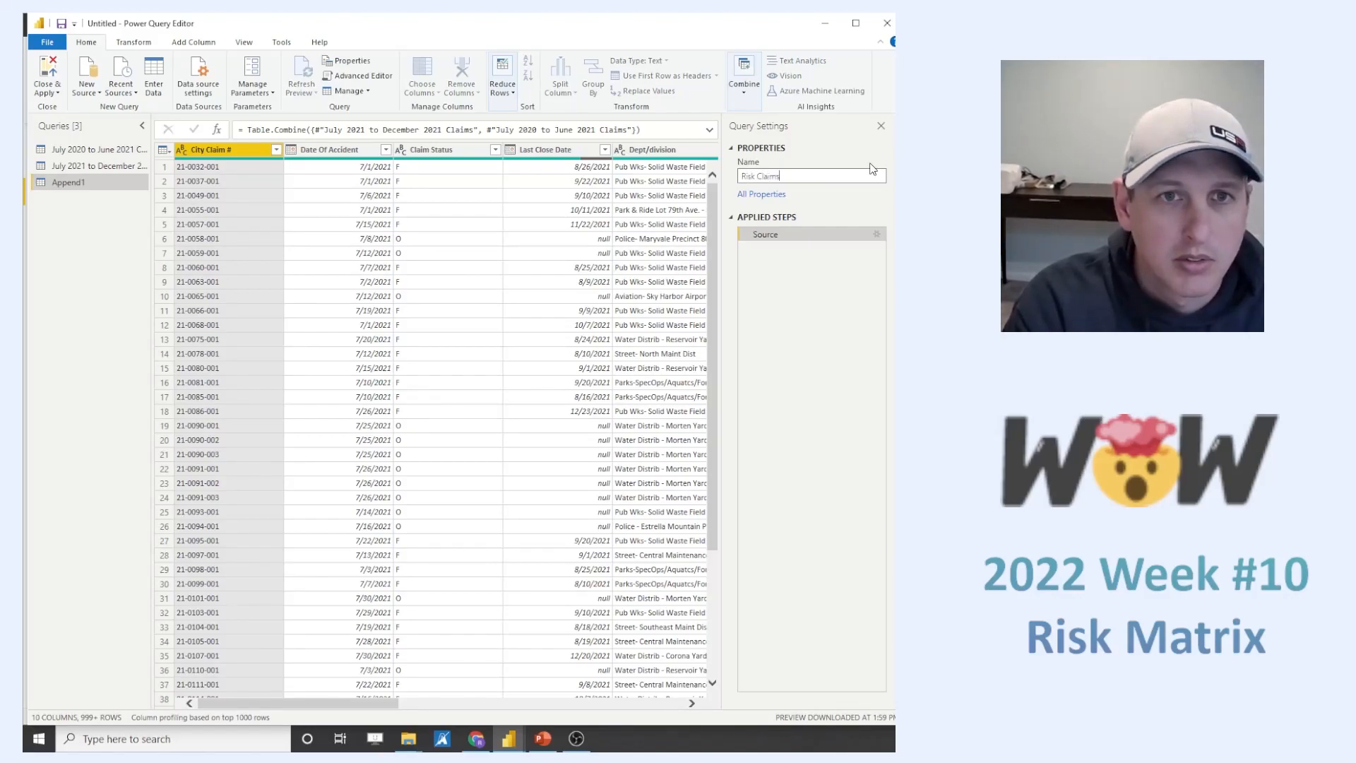
text( Summary)
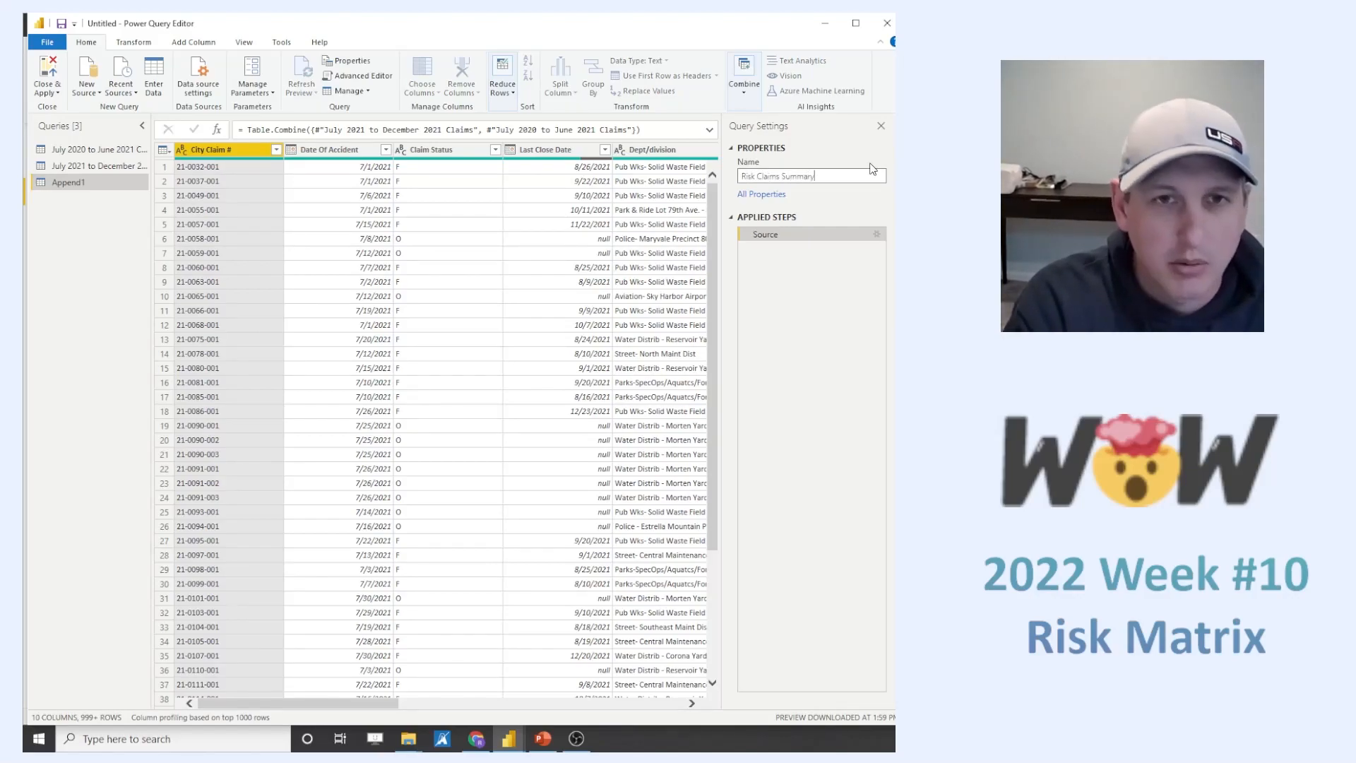
key(Return)
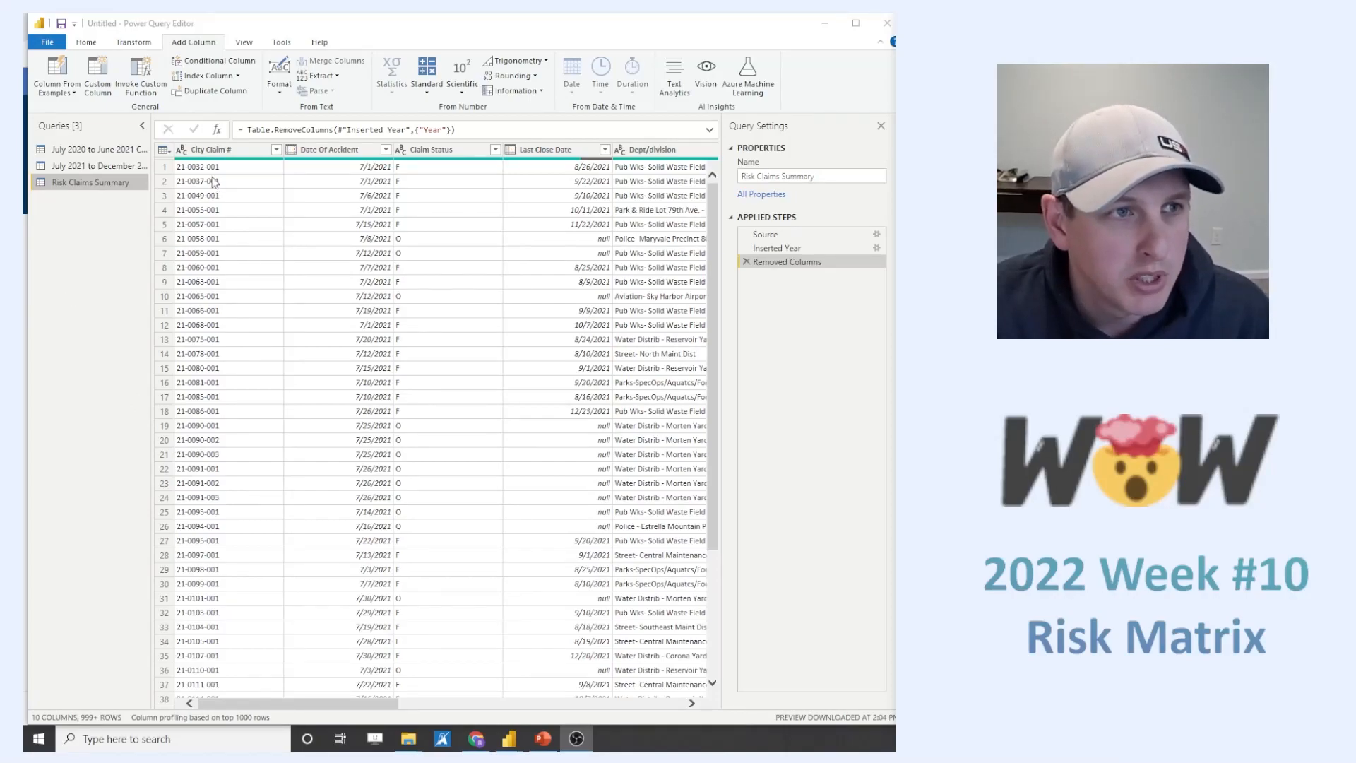
- Examine the Risk Claims Summary columns, including department, category, cause, NOC Demand and the paid amounts
drag(369, 703, 592, 708)
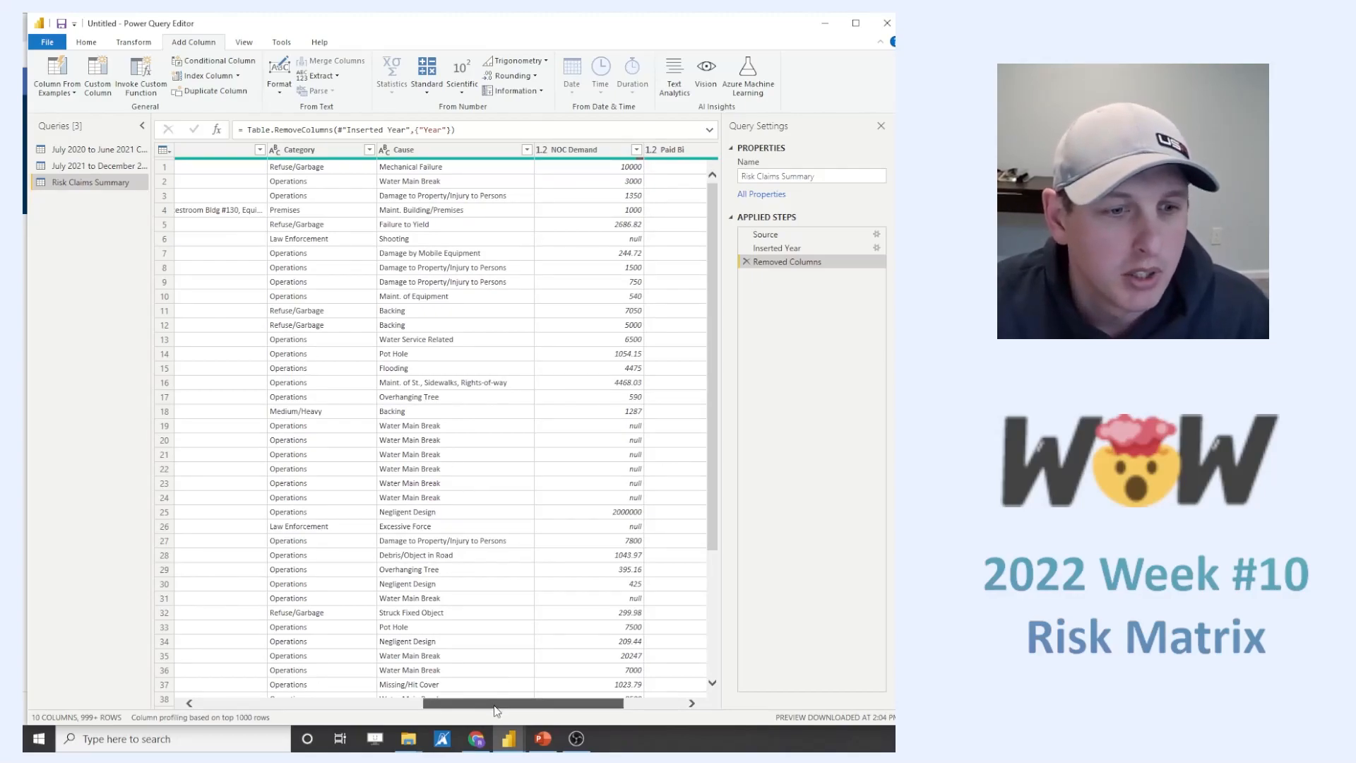
drag(544, 703, 604, 704)
click(671, 376)
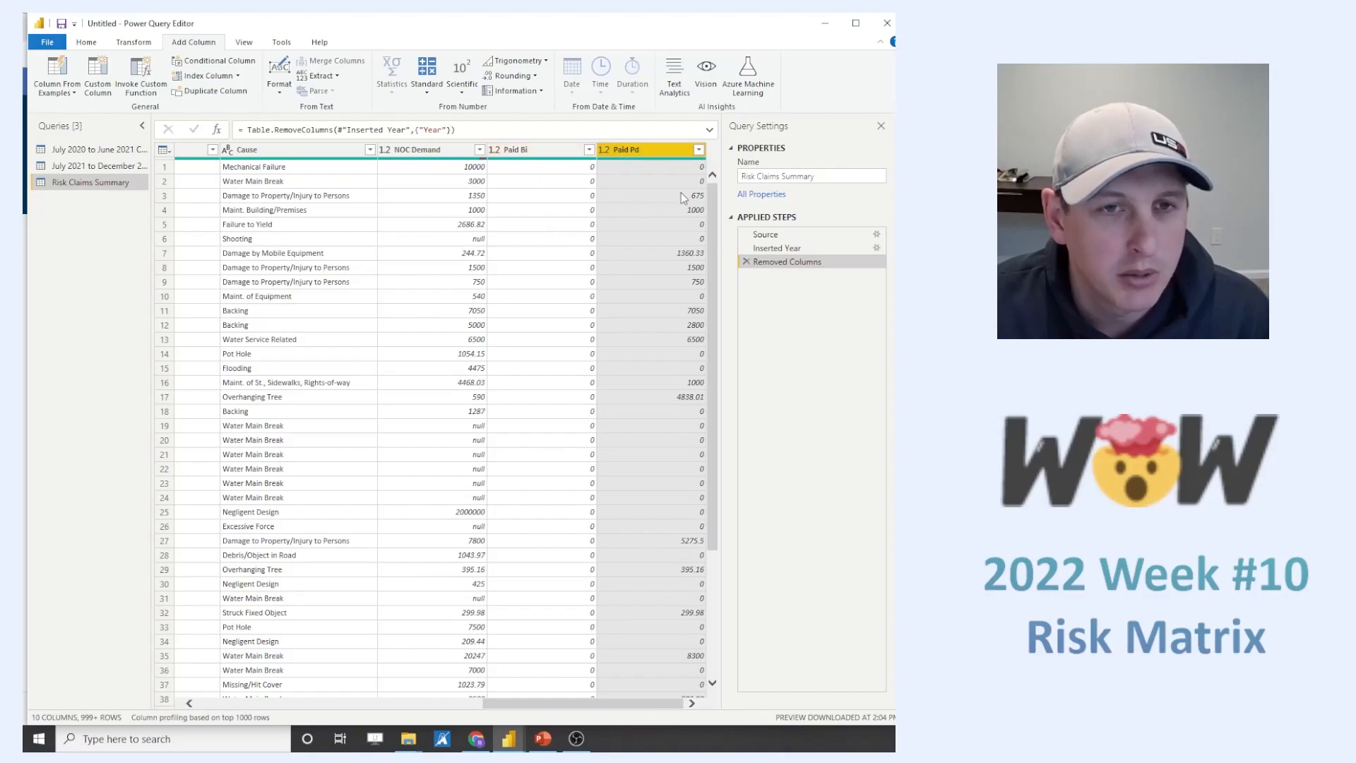
drag(714, 309, 708, 243)
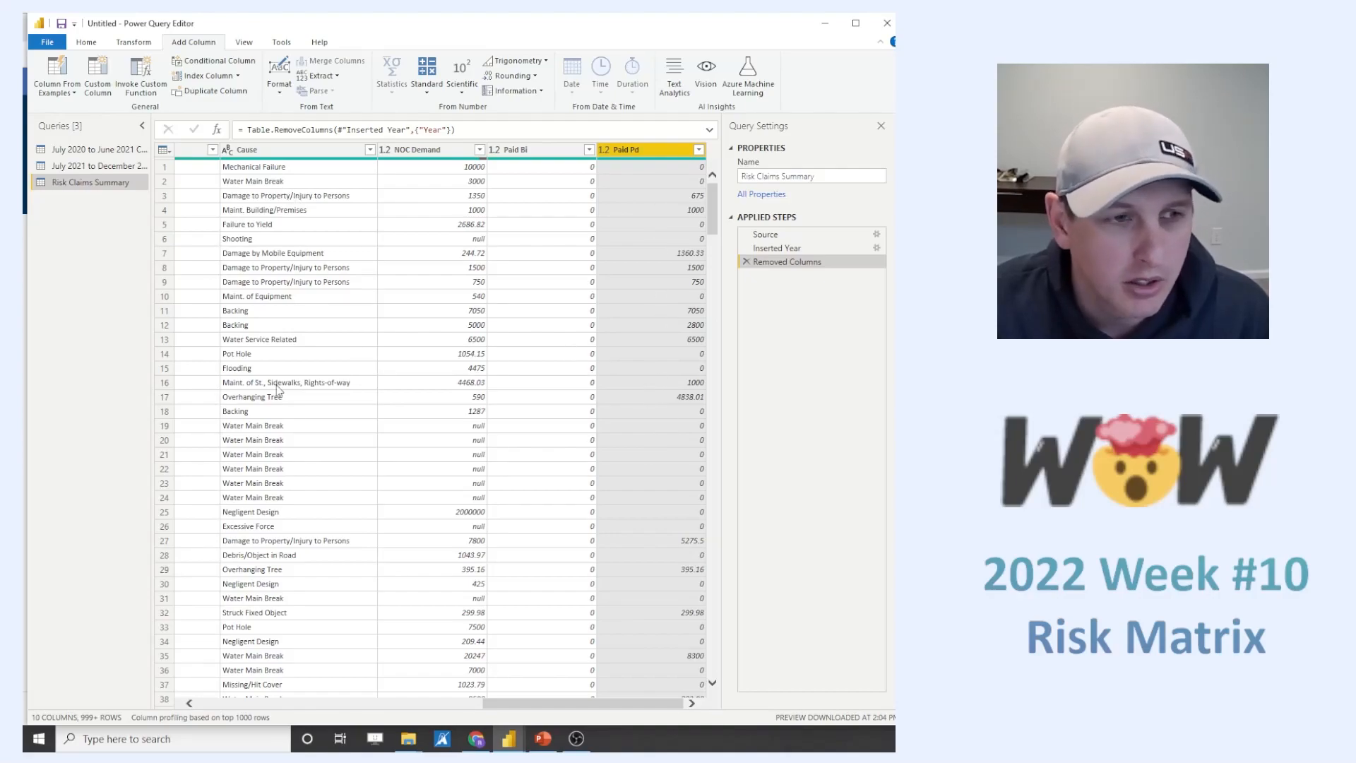
drag(546, 712, 419, 712)
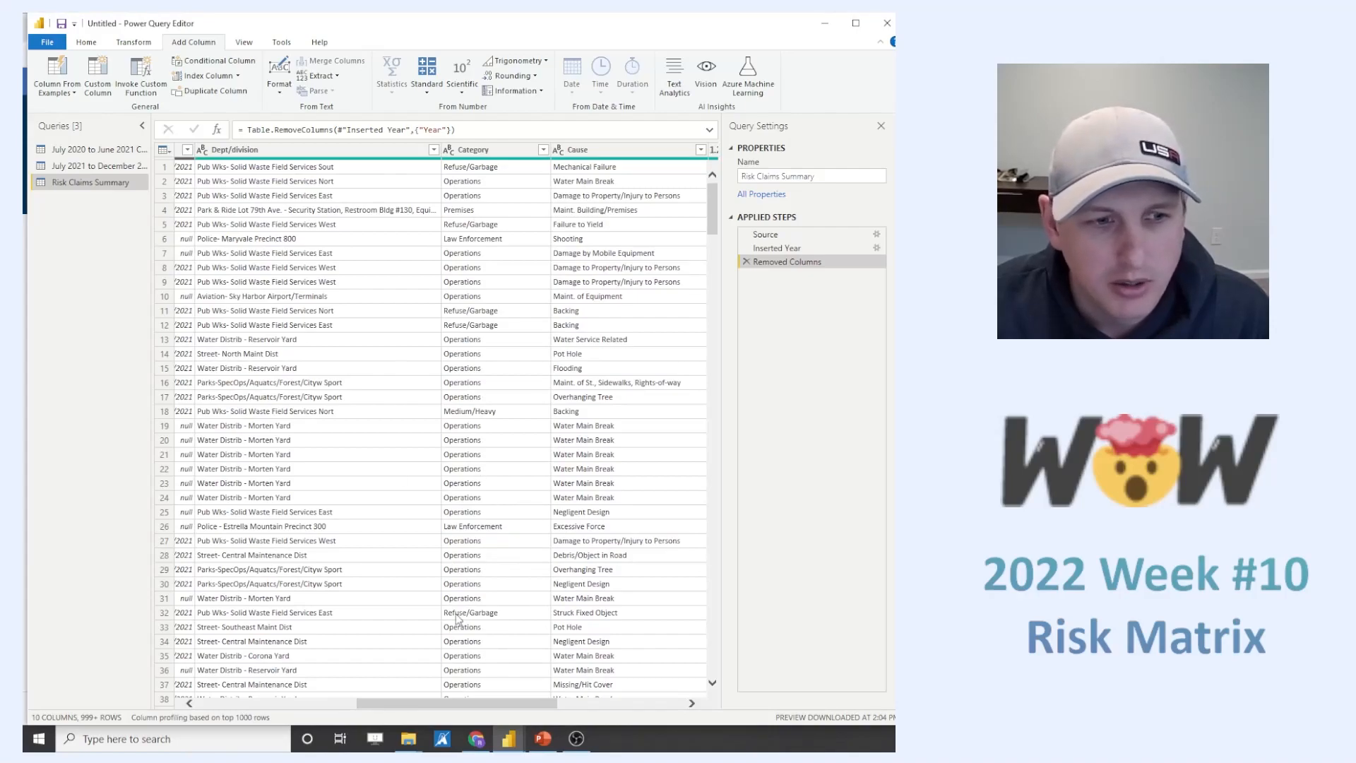
drag(407, 712, 350, 724)
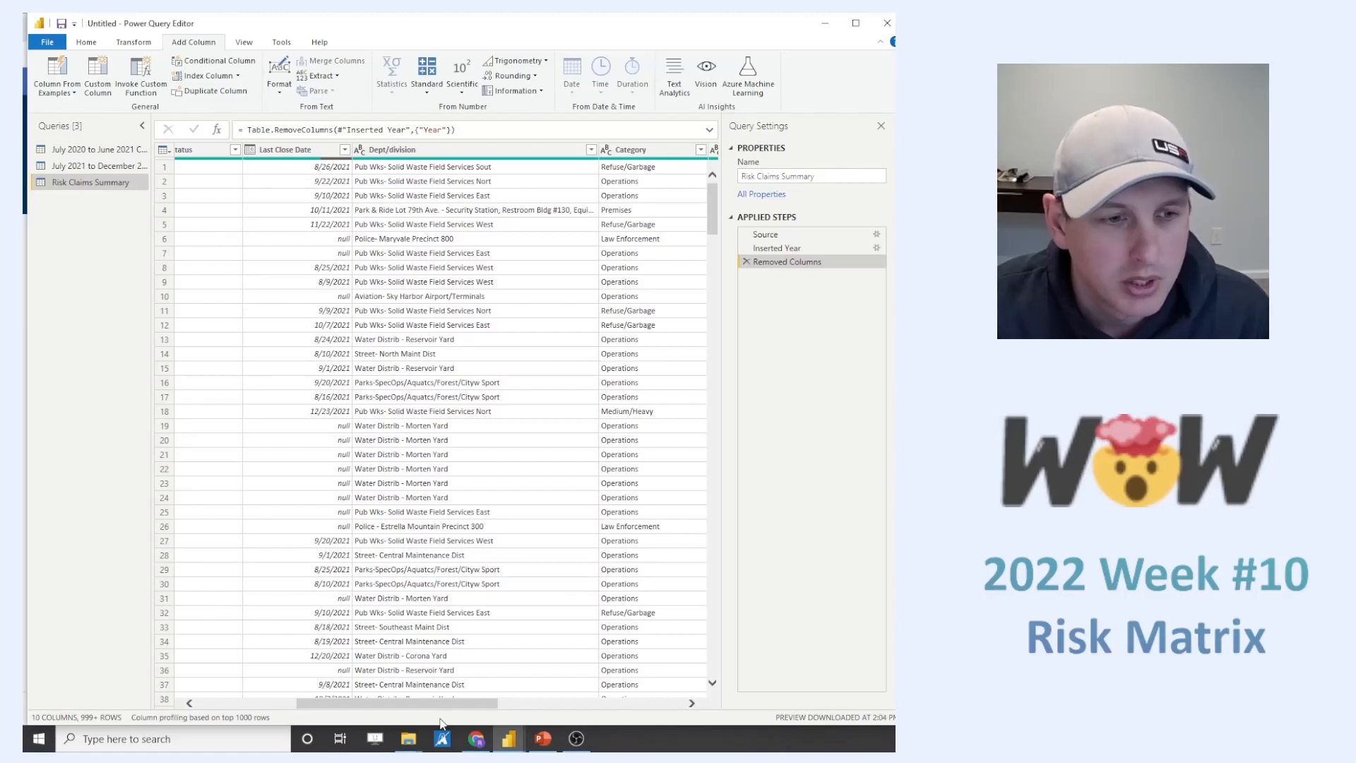
drag(421, 711, 559, 718)
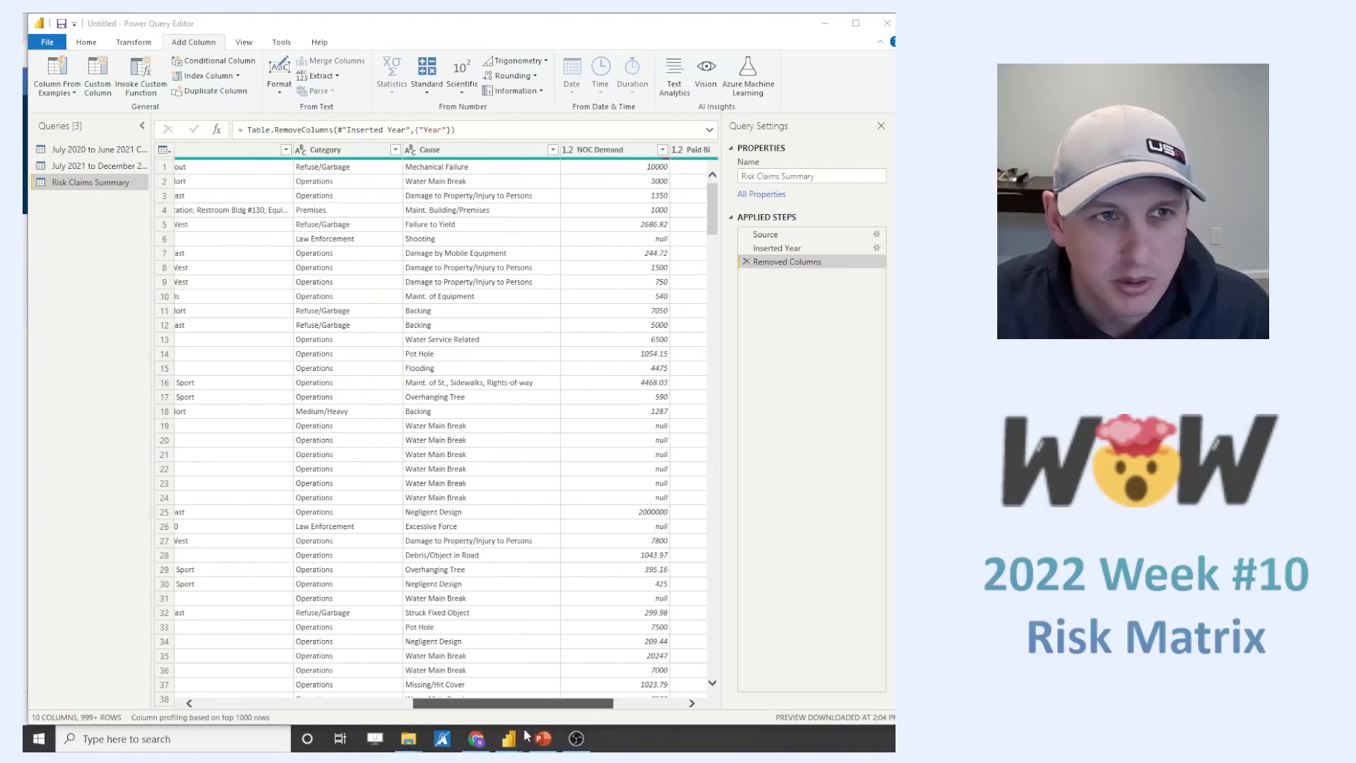
drag(474, 706, 313, 703)
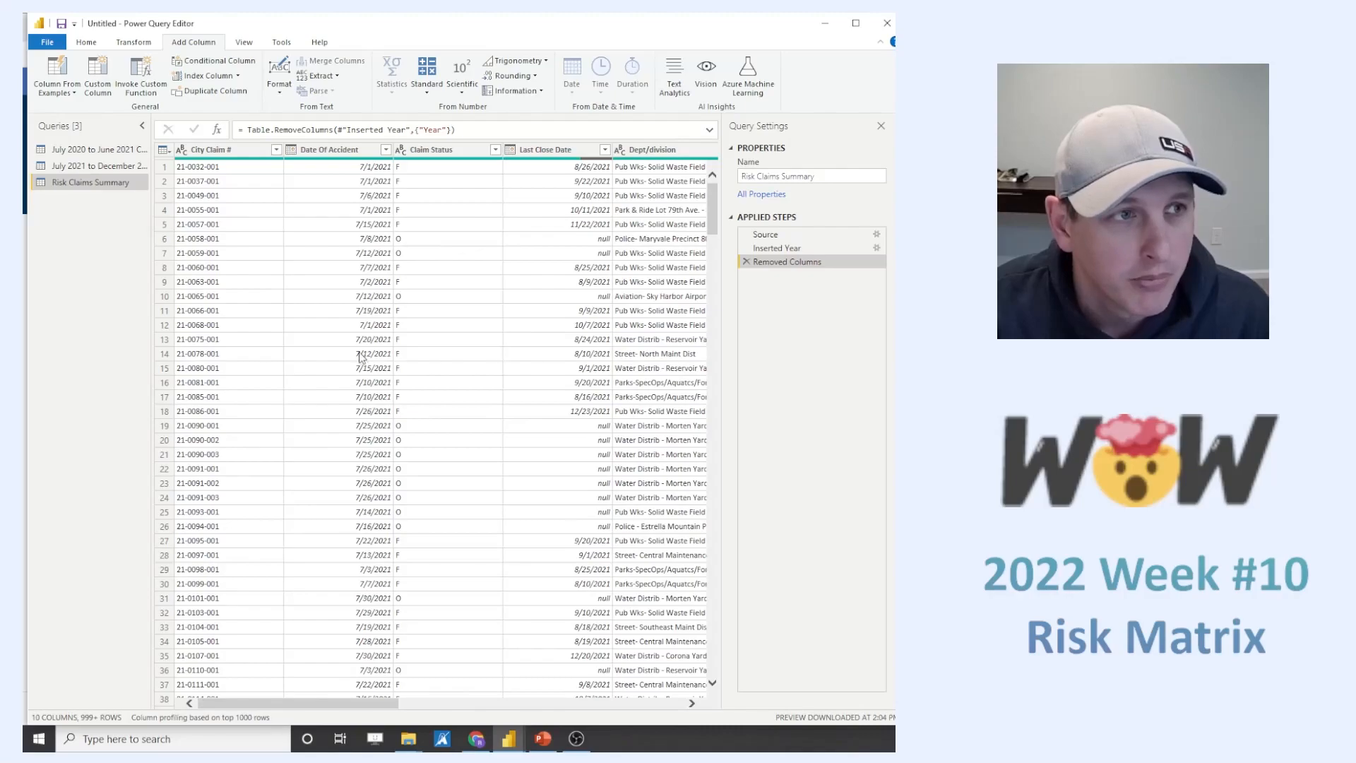
- Filter the Claim Status column to keep only rows with status F
click(495, 149)
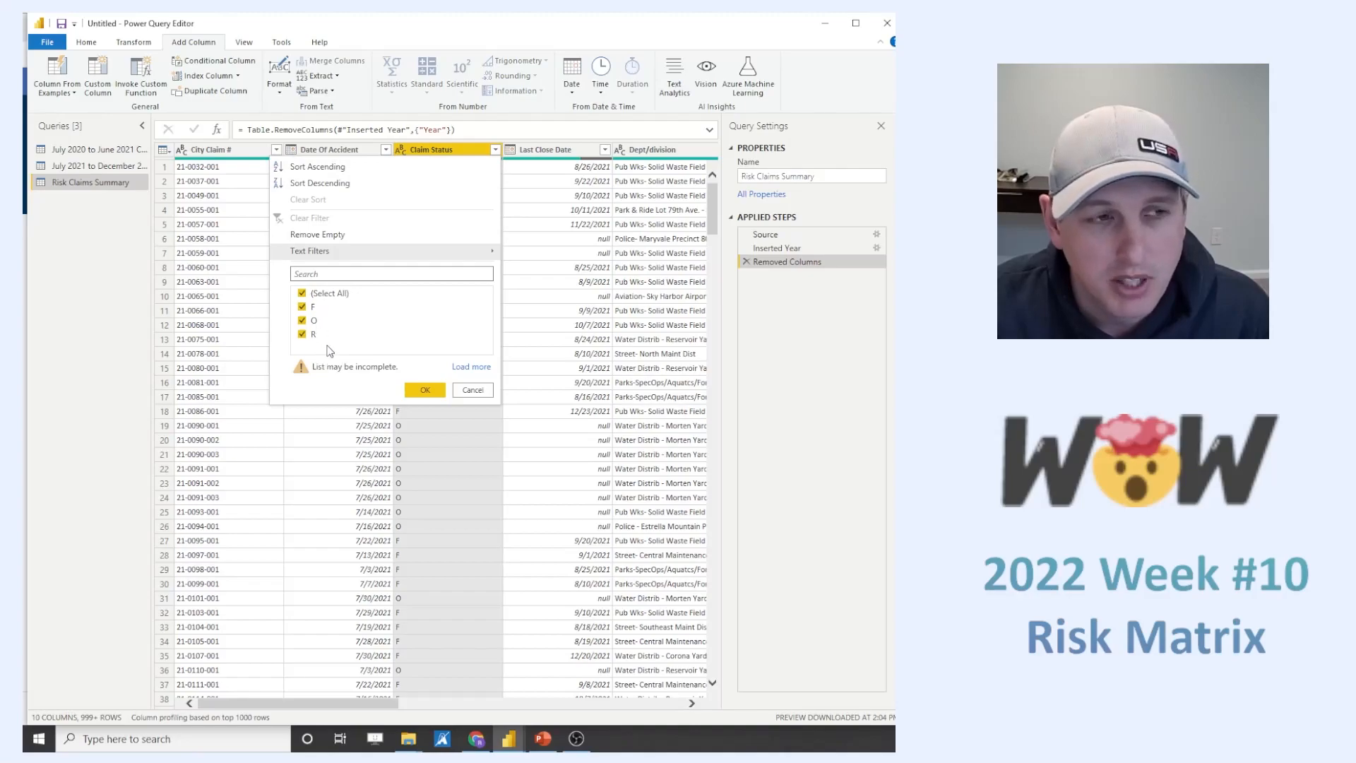
click(302, 293)
click(302, 308)
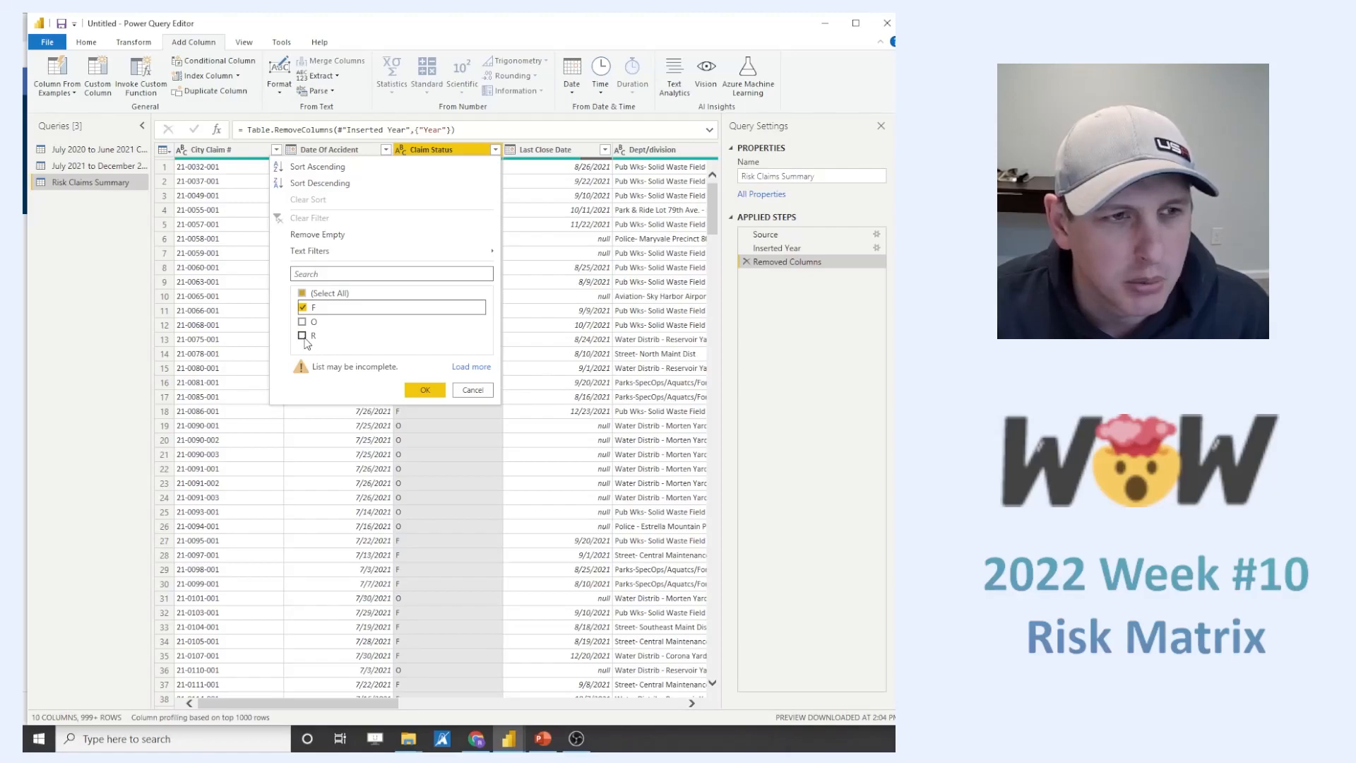
click(425, 389)
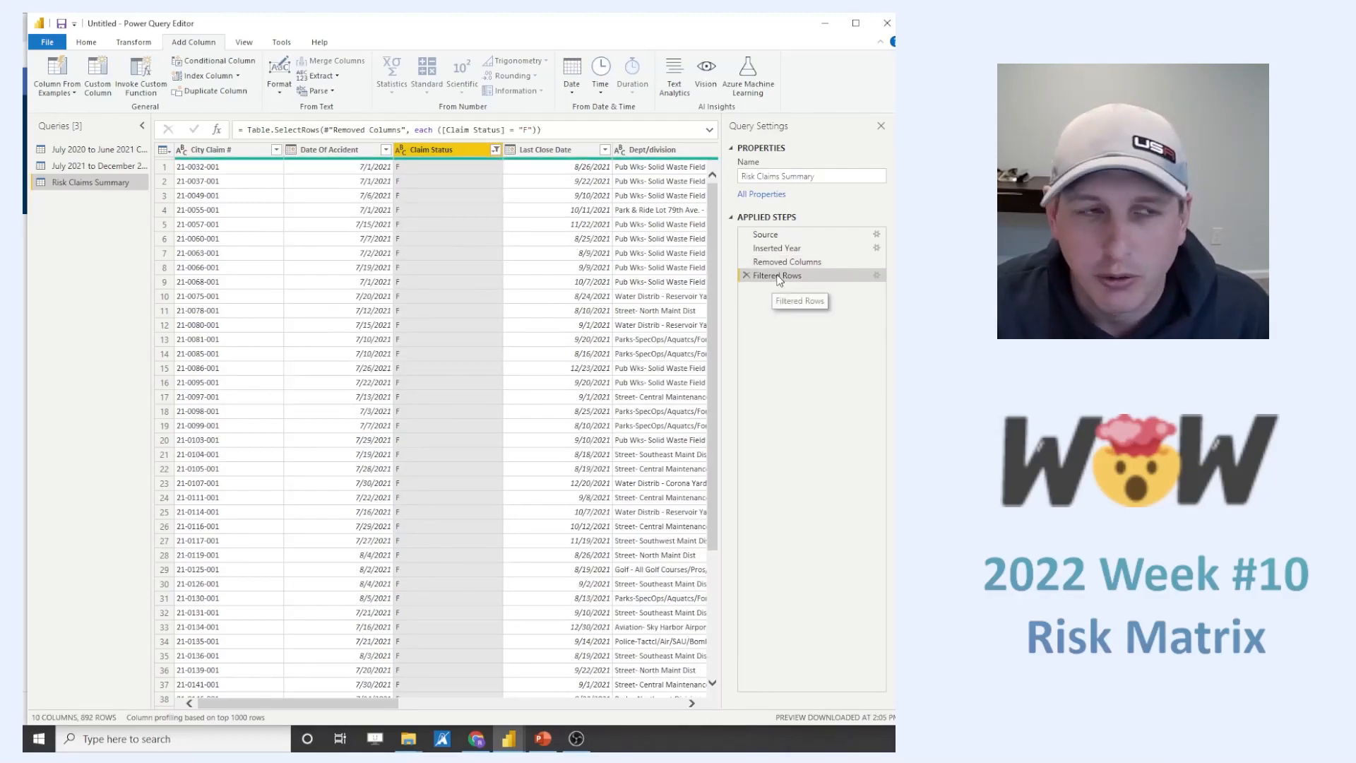
- Add a Year column extracted from the Date Of Accident column
click(338, 151)
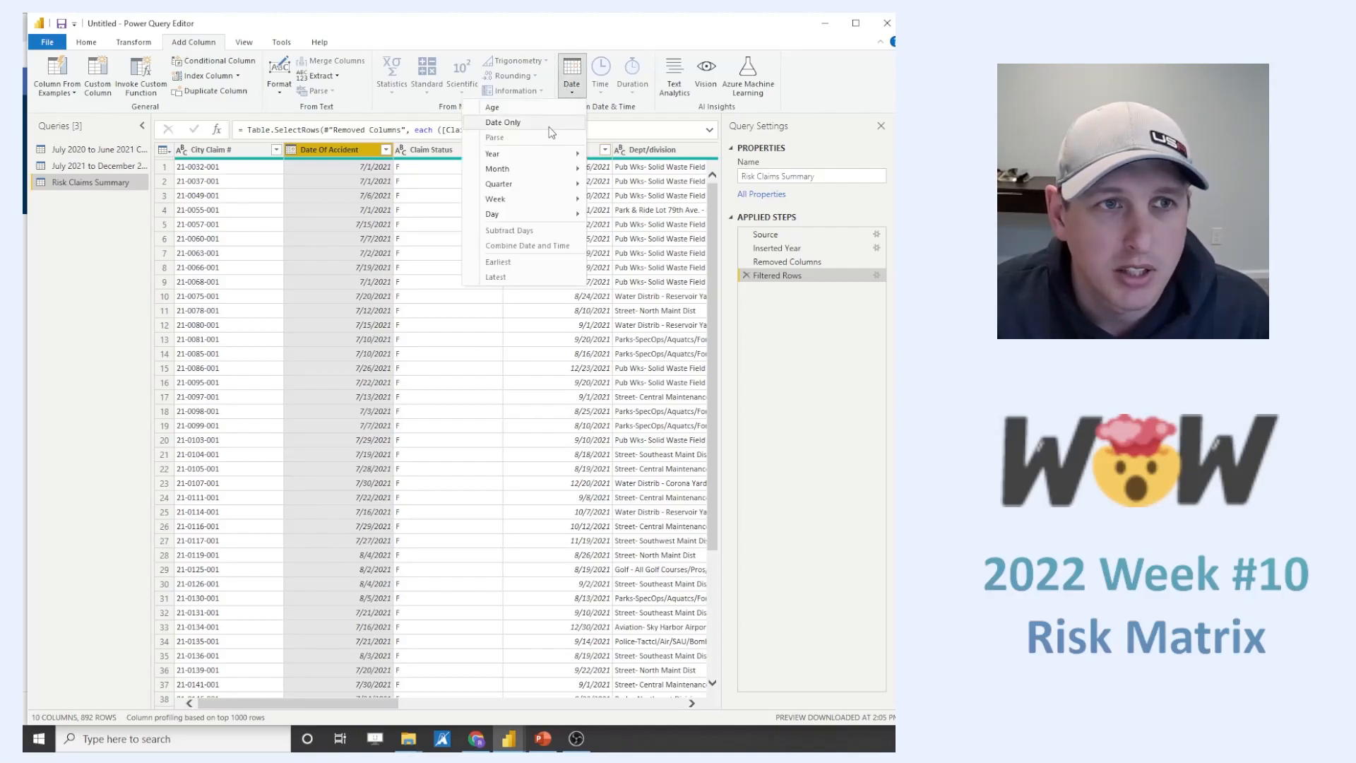
mouse_move(540, 162)
click(427, 159)
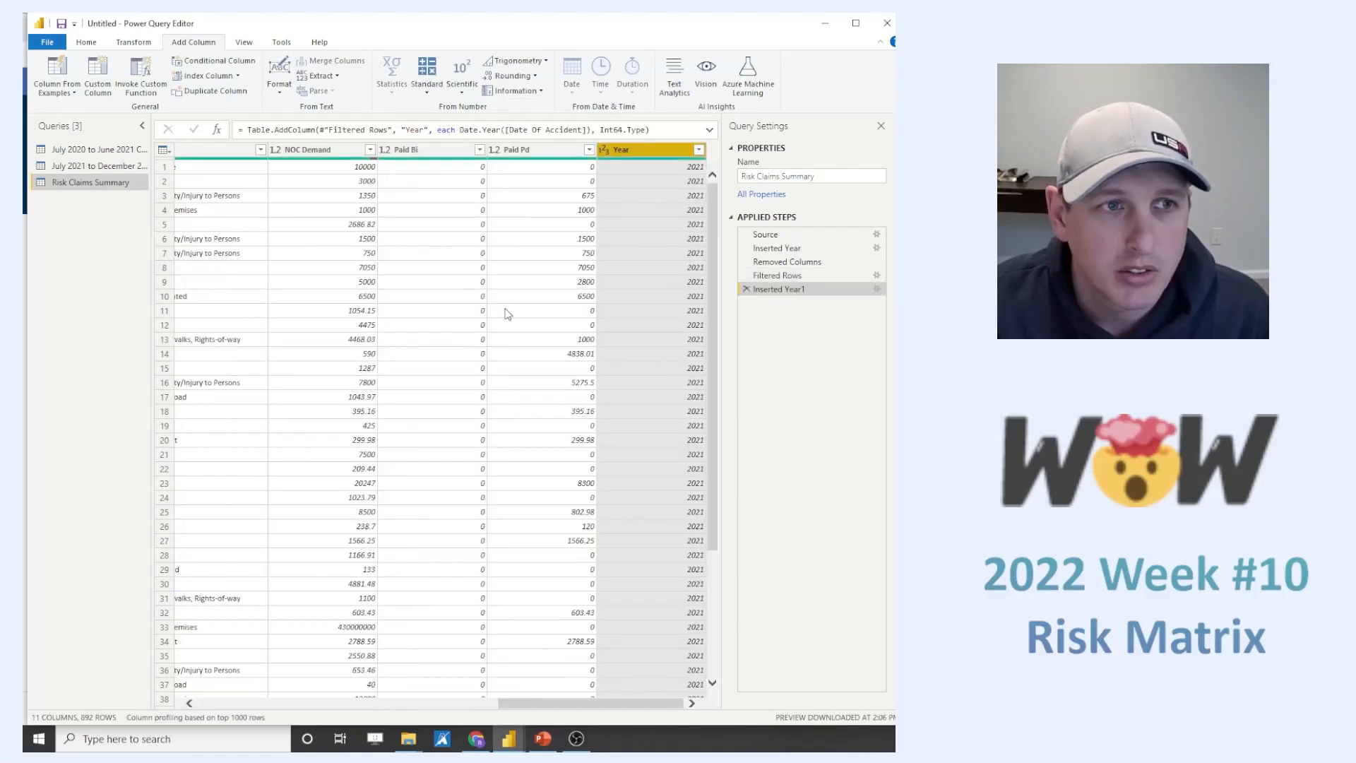
- Filter the new Year column to keep only 2021 claims
click(698, 150)
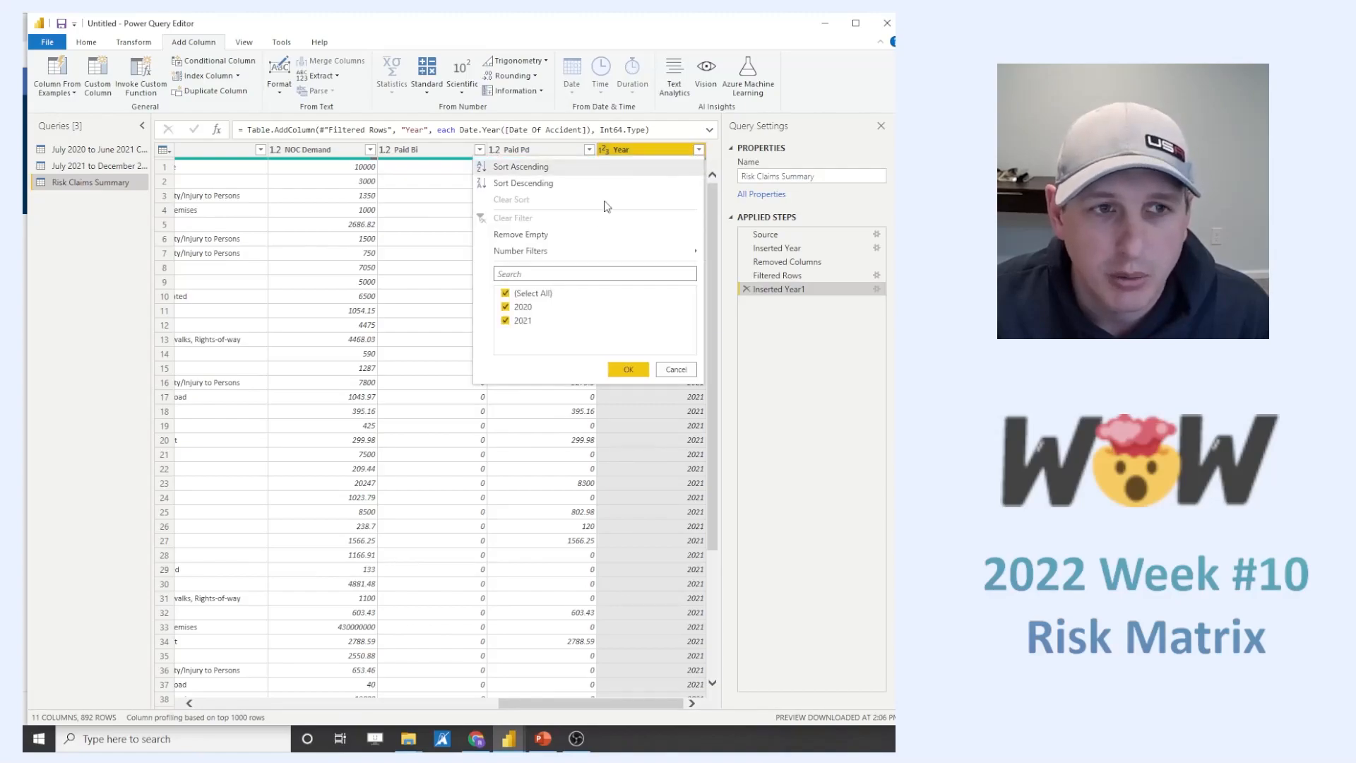
click(505, 293)
click(504, 321)
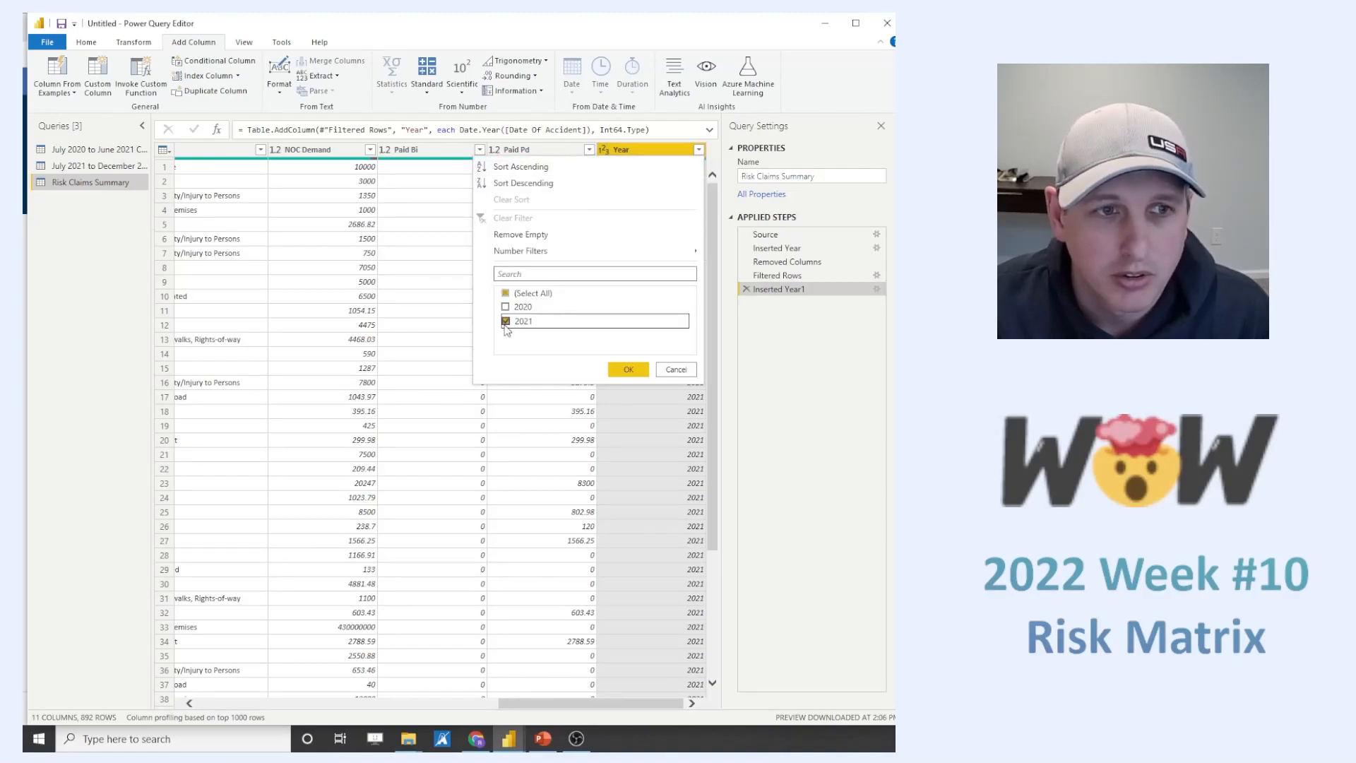
click(628, 369)
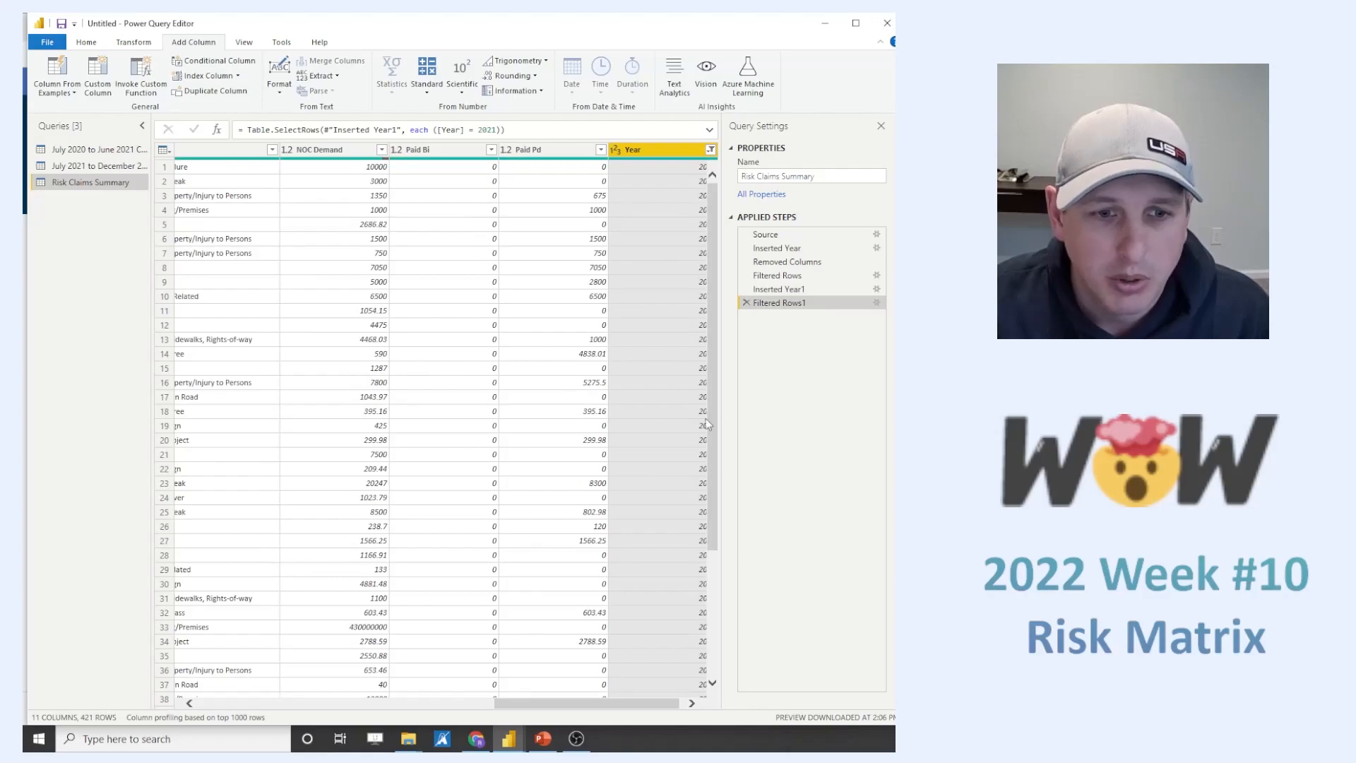
drag(614, 704, 328, 709)
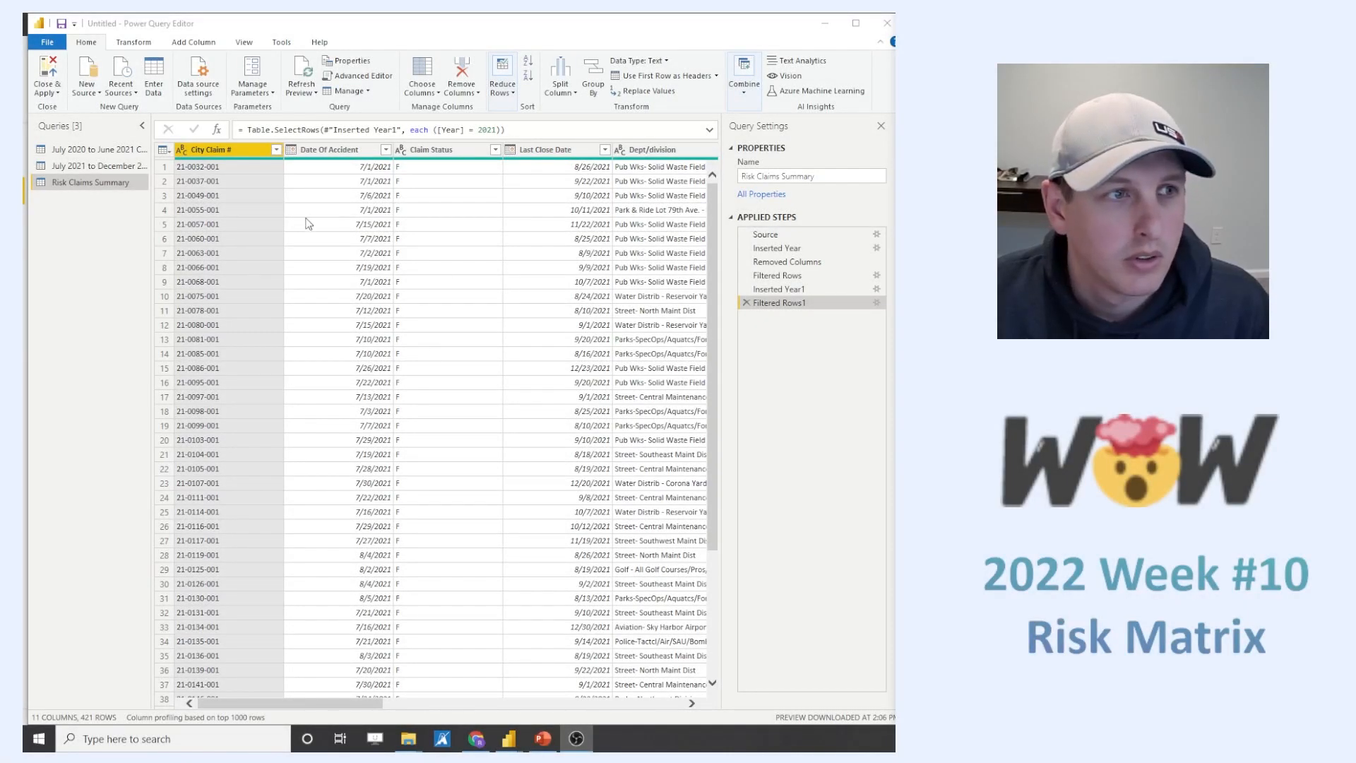
- Set up a Group By on the Cause column with a row-count column named "Claims"
click(590, 86)
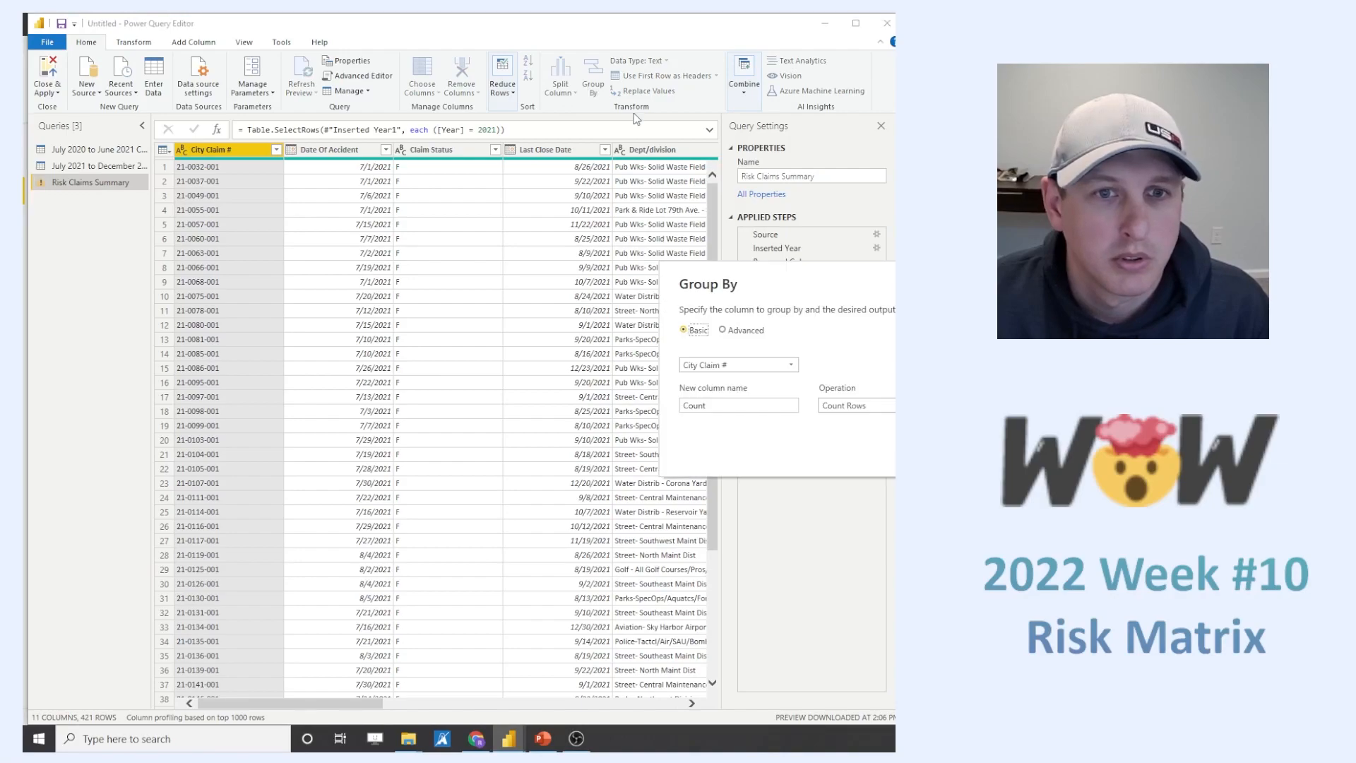
click(780, 366)
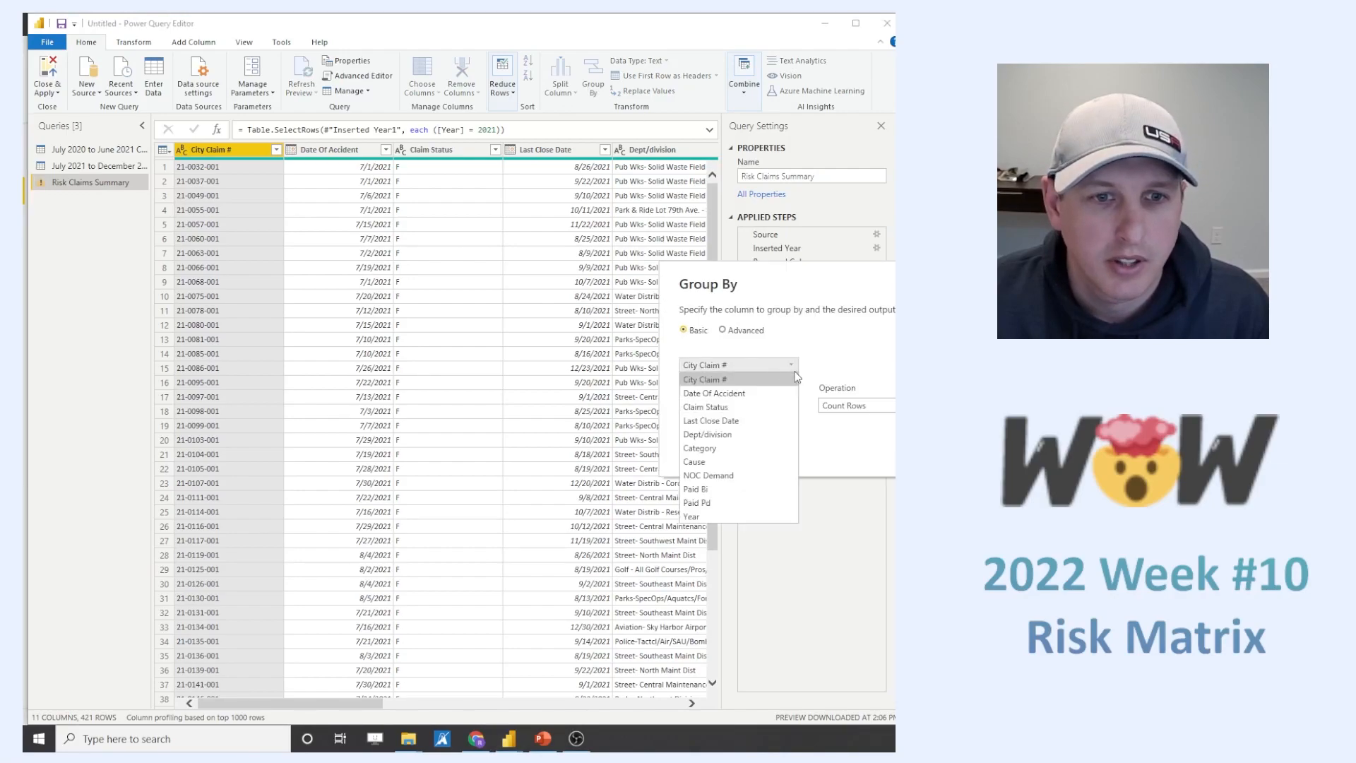
click(734, 462)
click(748, 404)
double_click(740, 406)
text(Claims)
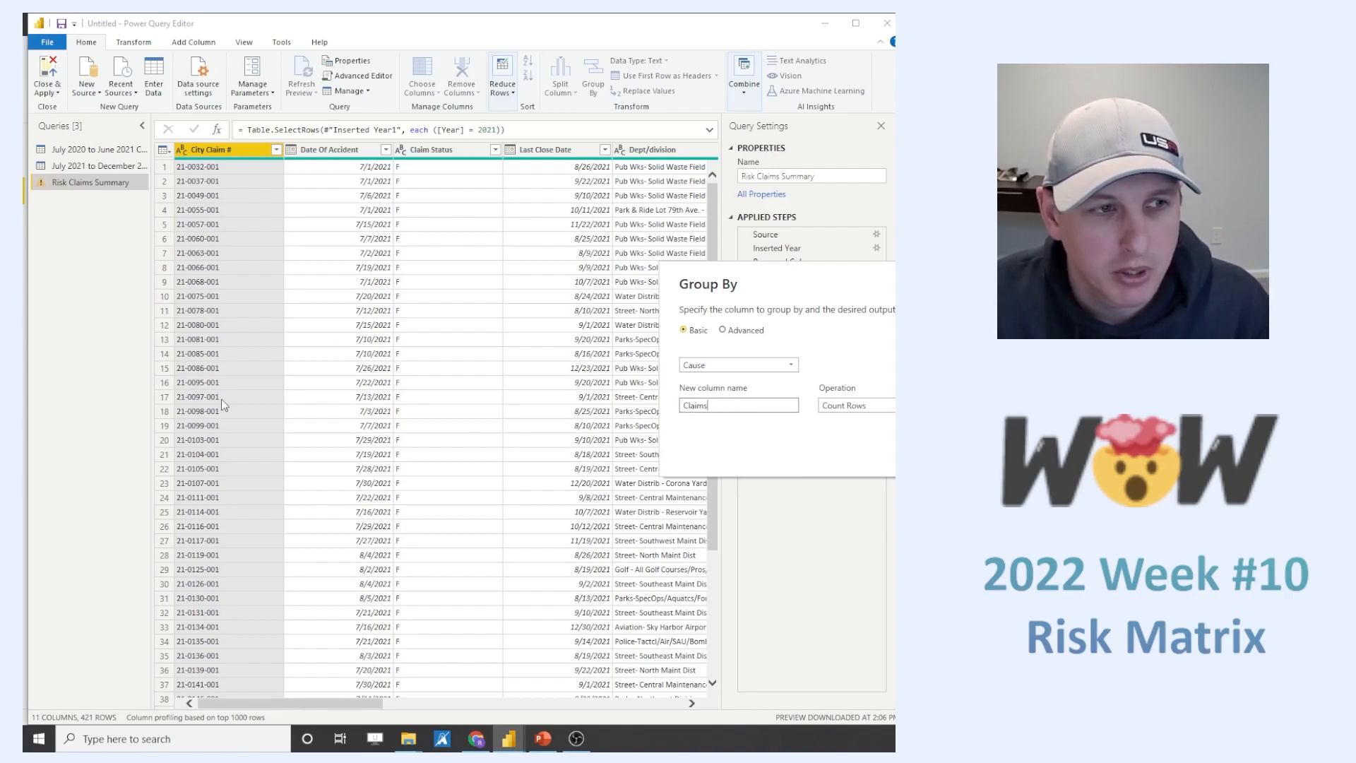
click(1052, 454)
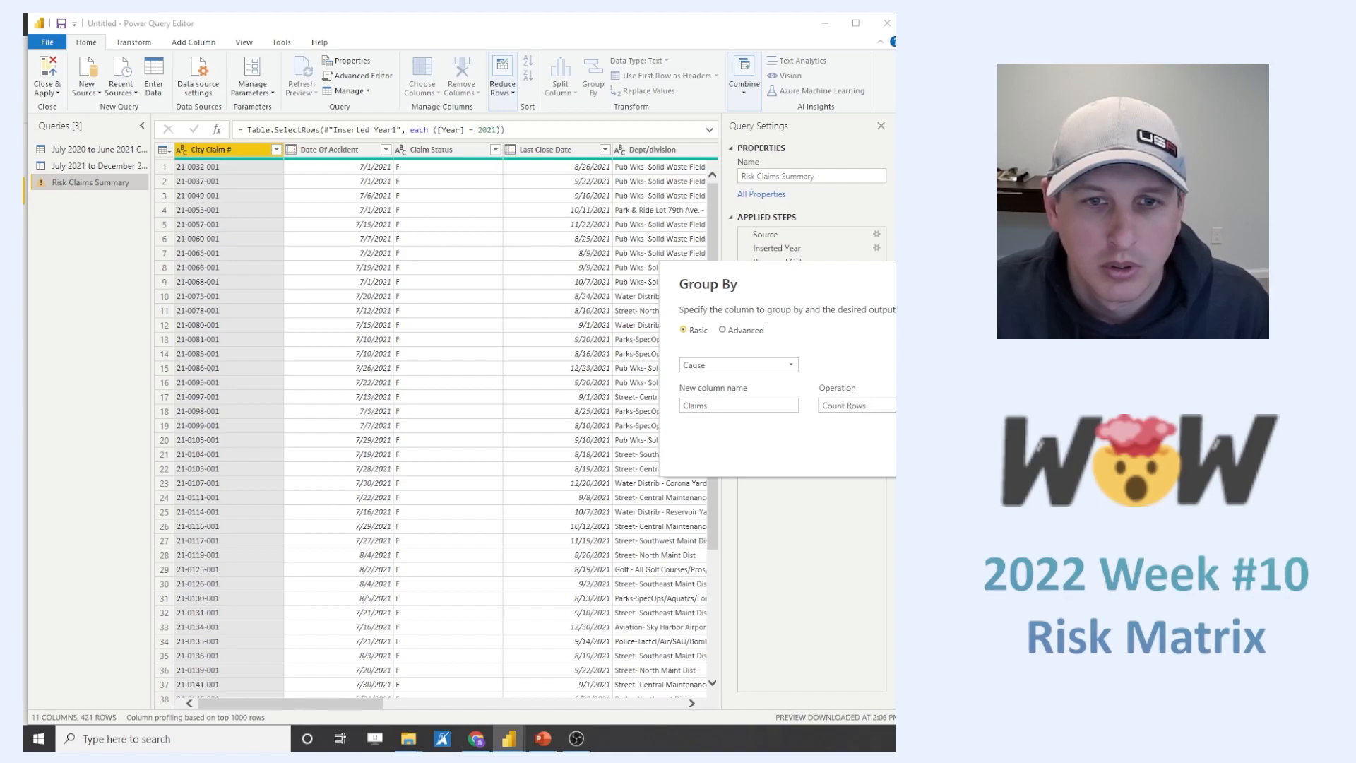
- Switch the grouping to advanced, add a Sum aggregation named "Total Cost", and apply the grouping
click(722, 330)
click(712, 468)
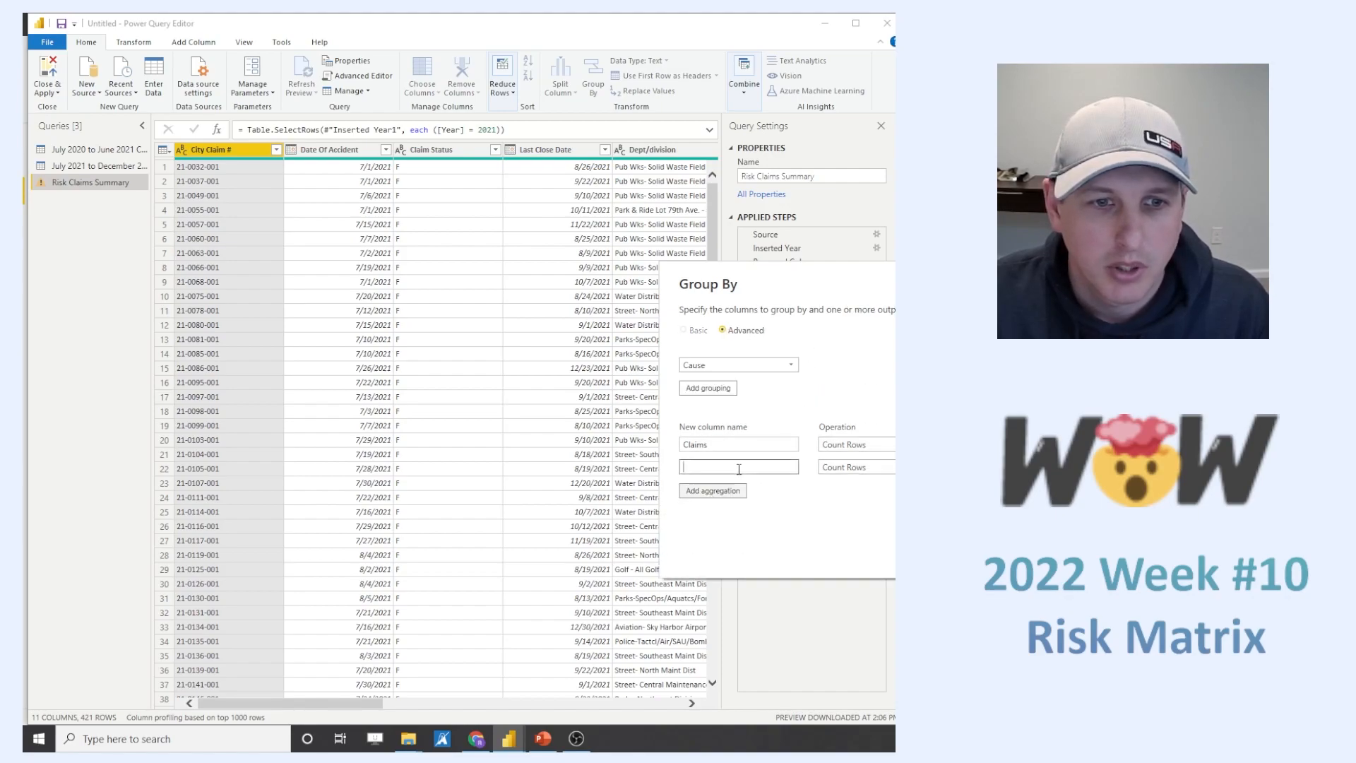
text(Cos)
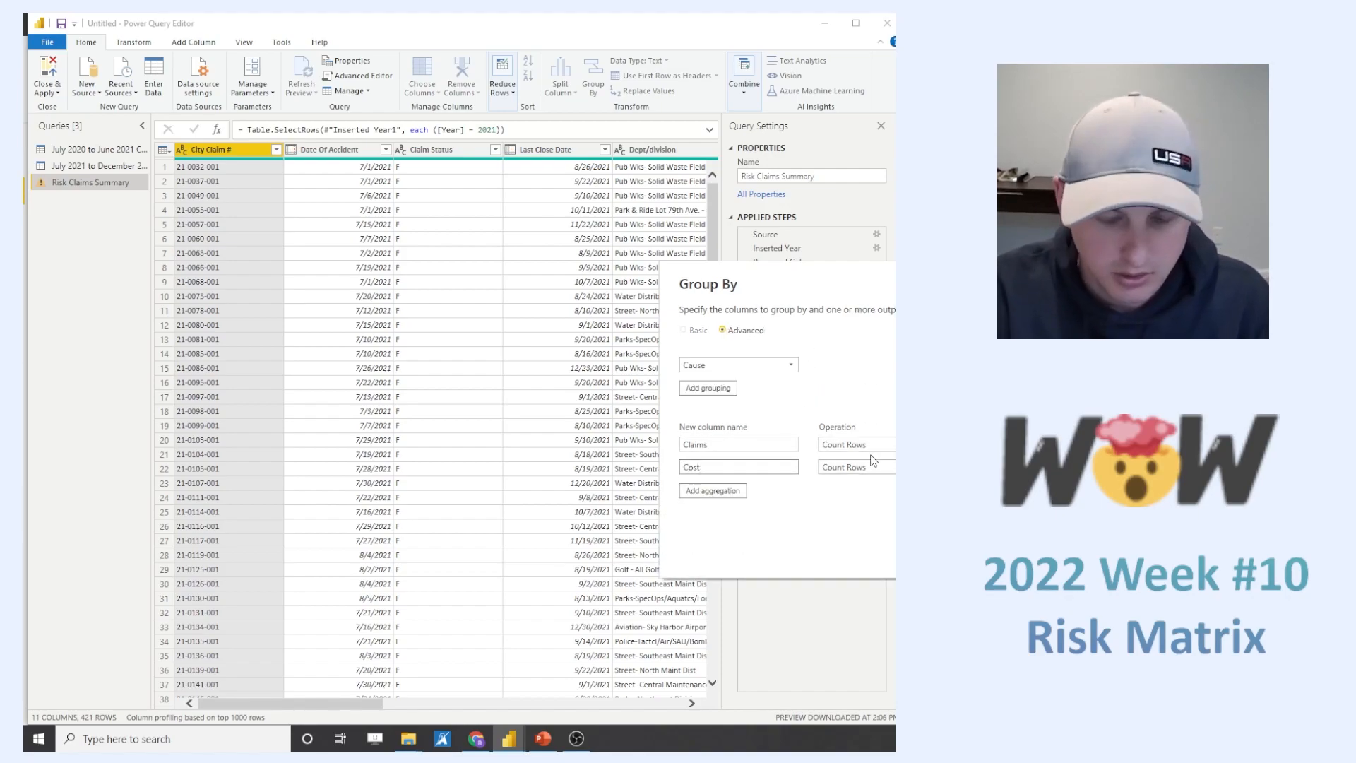
text(Total Cost)
click(873, 466)
click(837, 483)
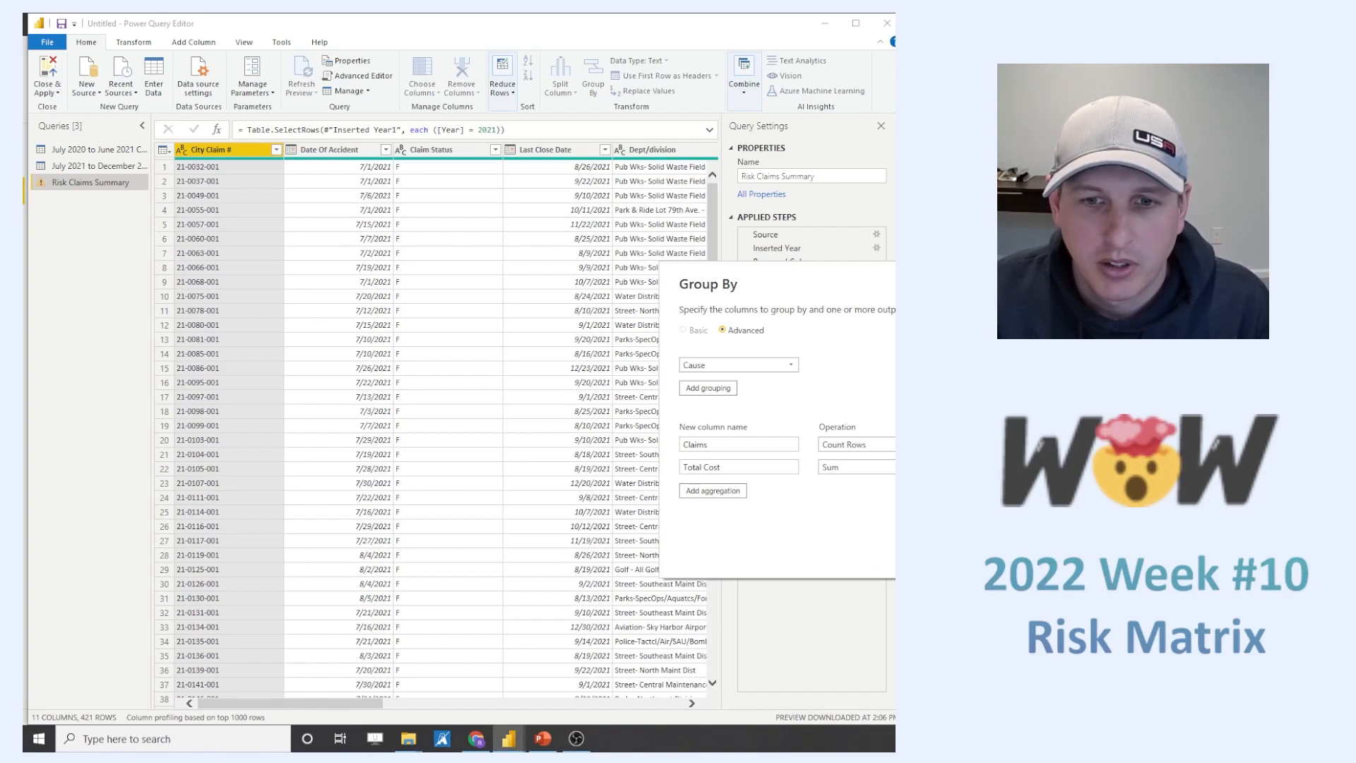
key(Return)
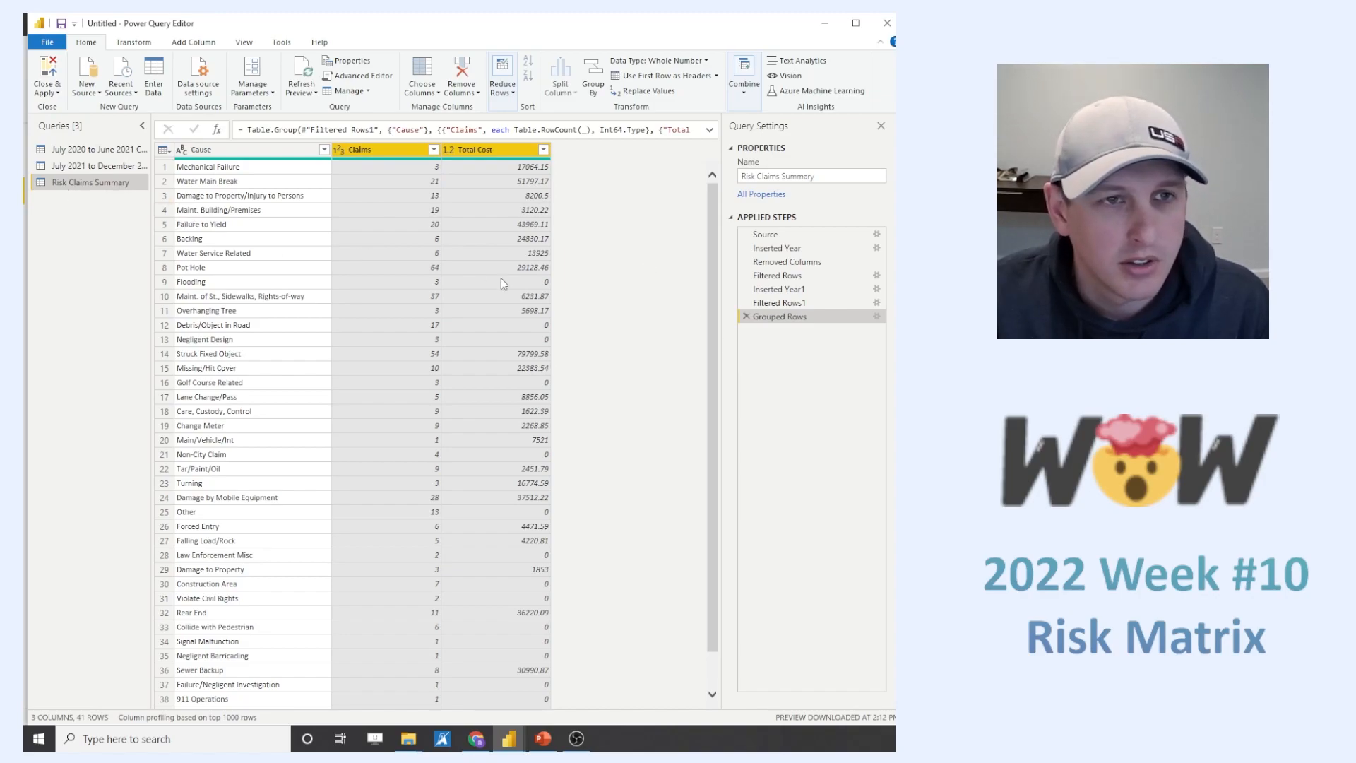
- Add a custom column named "Codt Per Claim" with the formula [Total Cost]/[Claims]
click(184, 44)
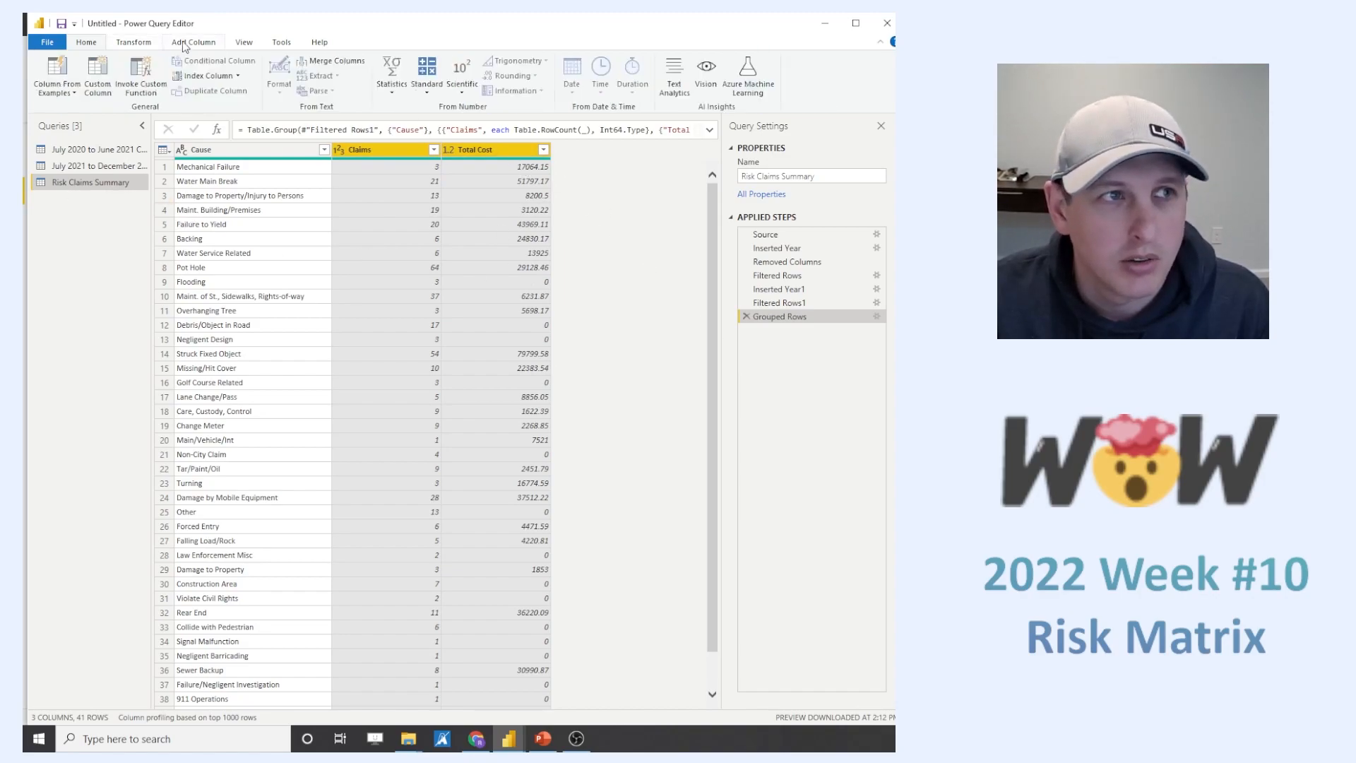
click(97, 74)
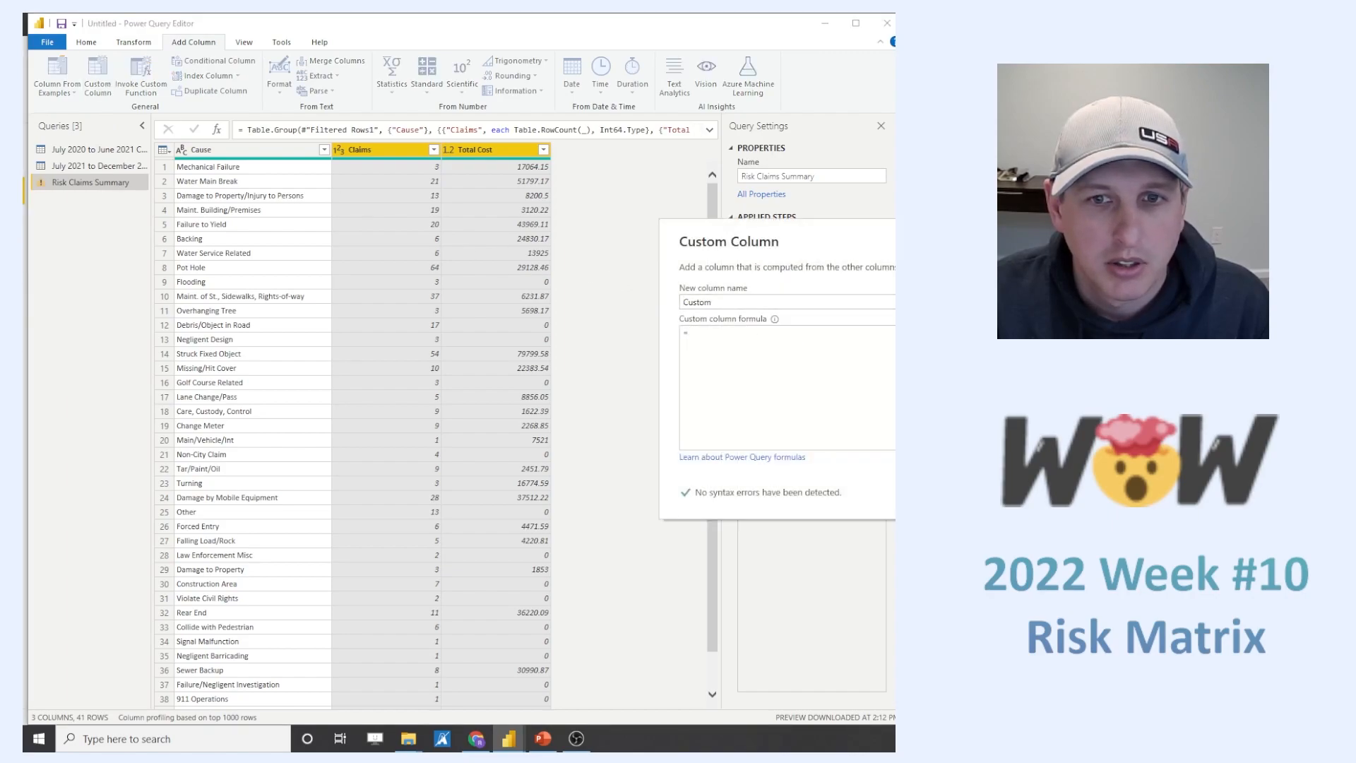
double_click(1003, 356)
text(/)
double_click(1003, 344)
double_click(726, 304)
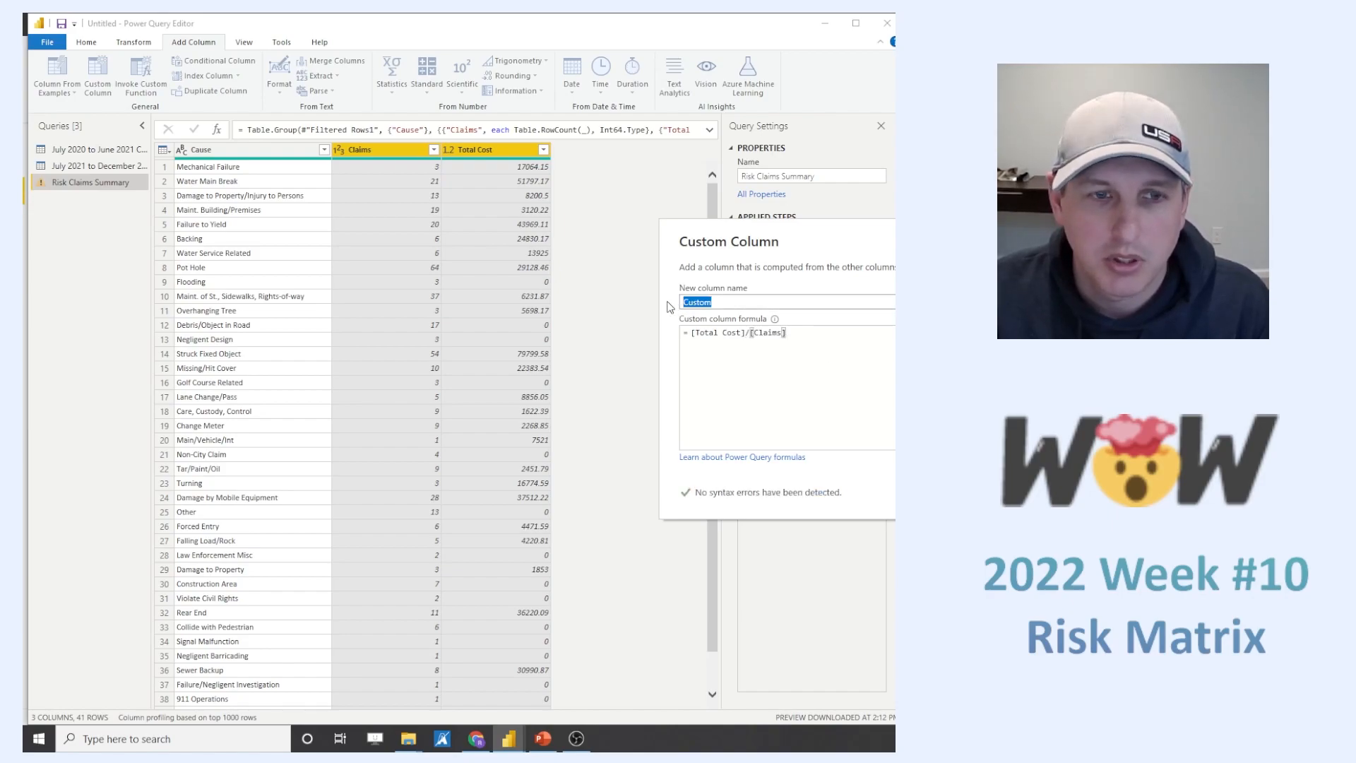
text(Codt Per Clai)
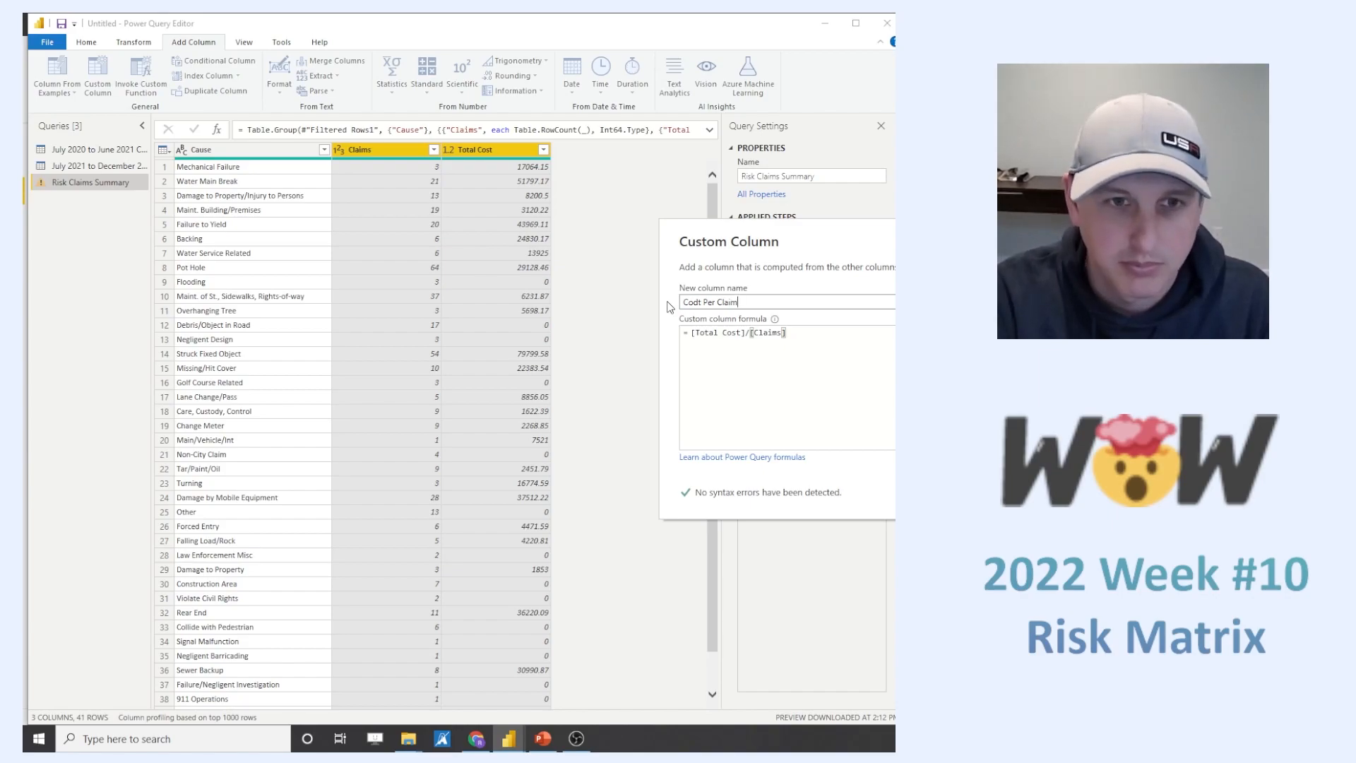
key(Return)
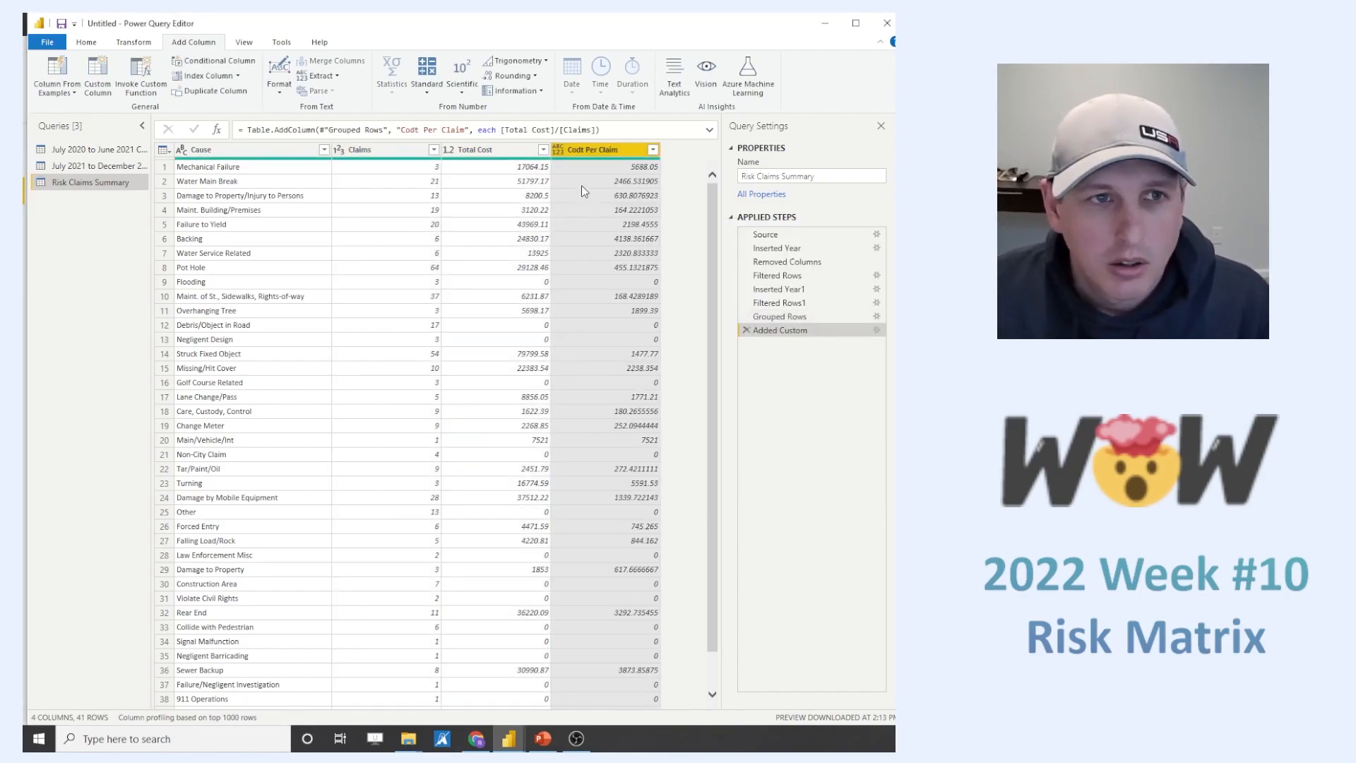
- Correct the misspelled name of the custom column to "Cost Per Claim"
double_click(576, 152)
click(574, 150)
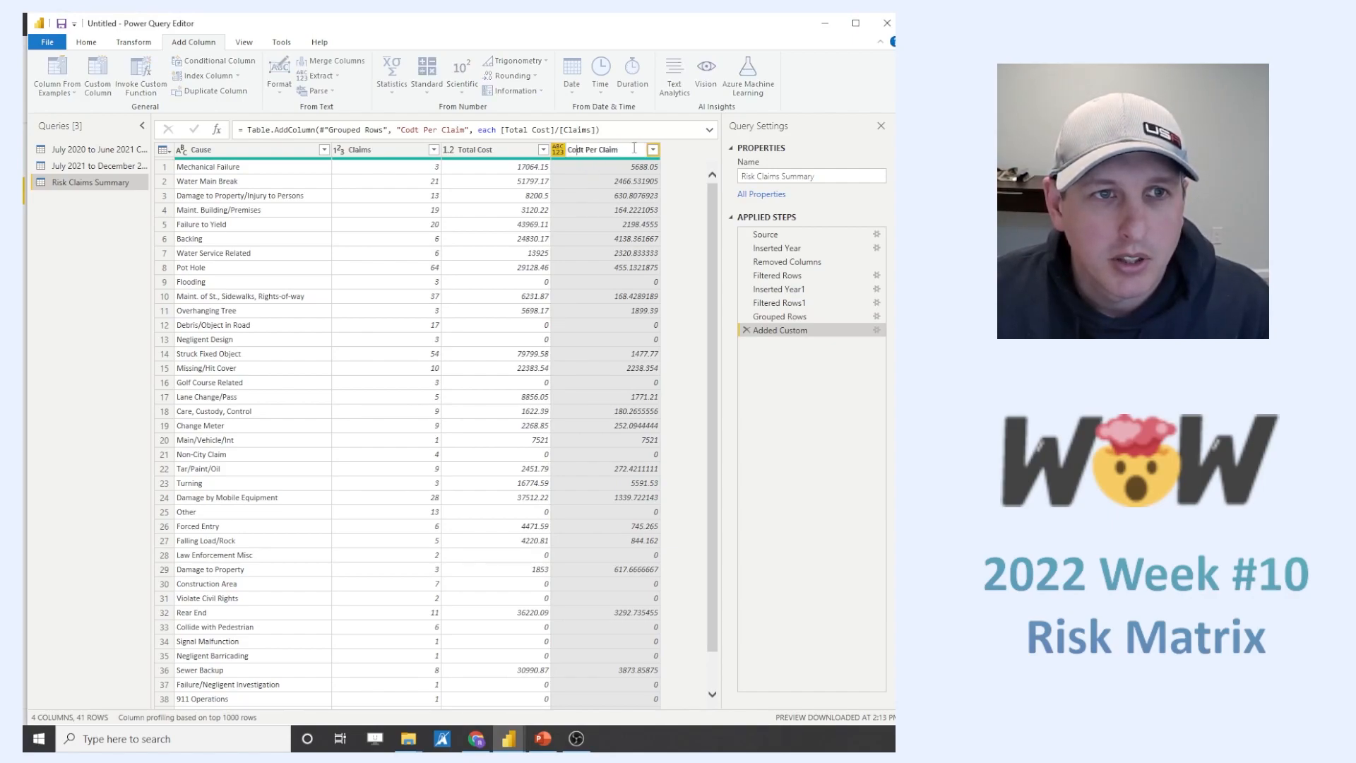
key(Delete)
text(s)
key(Return)
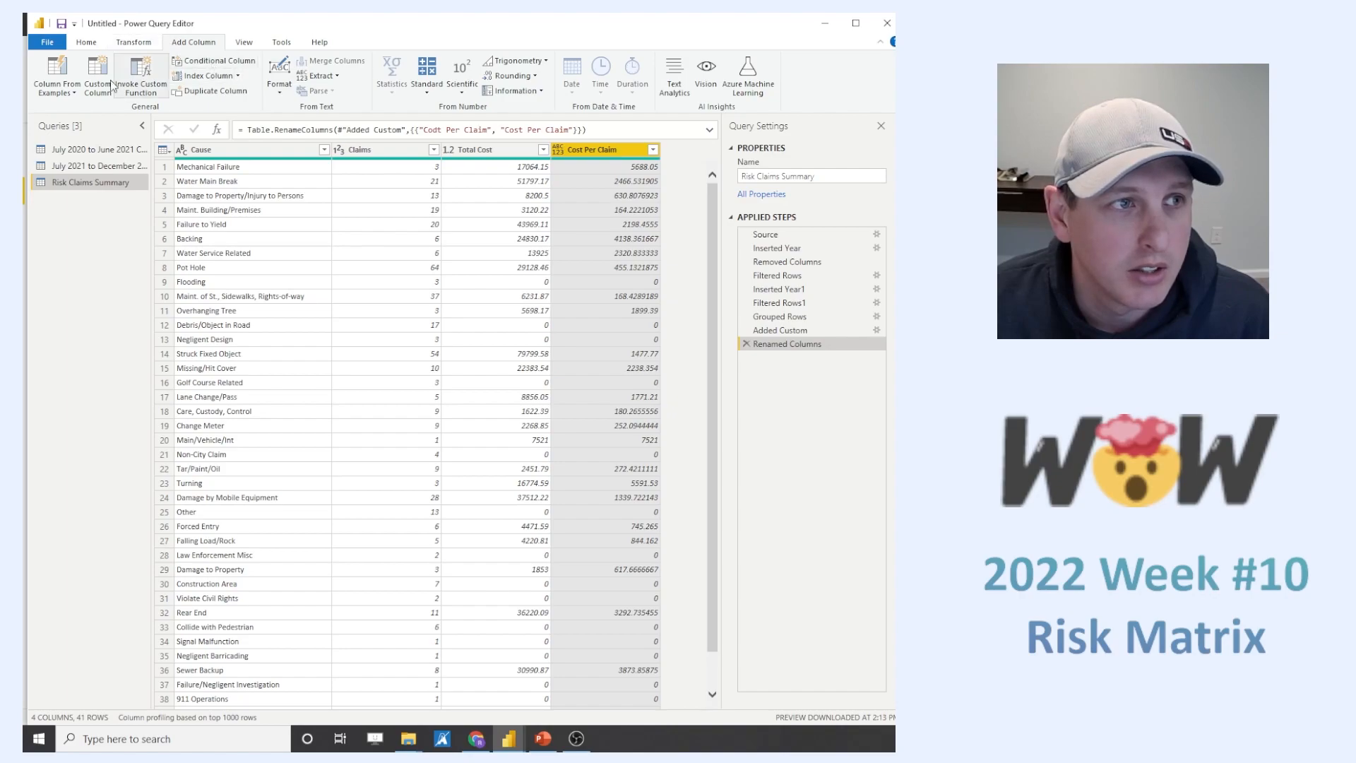
- Start a conditional column whose first clause outputs 3 when Cost Per Claim is greater than 2000
click(200, 63)
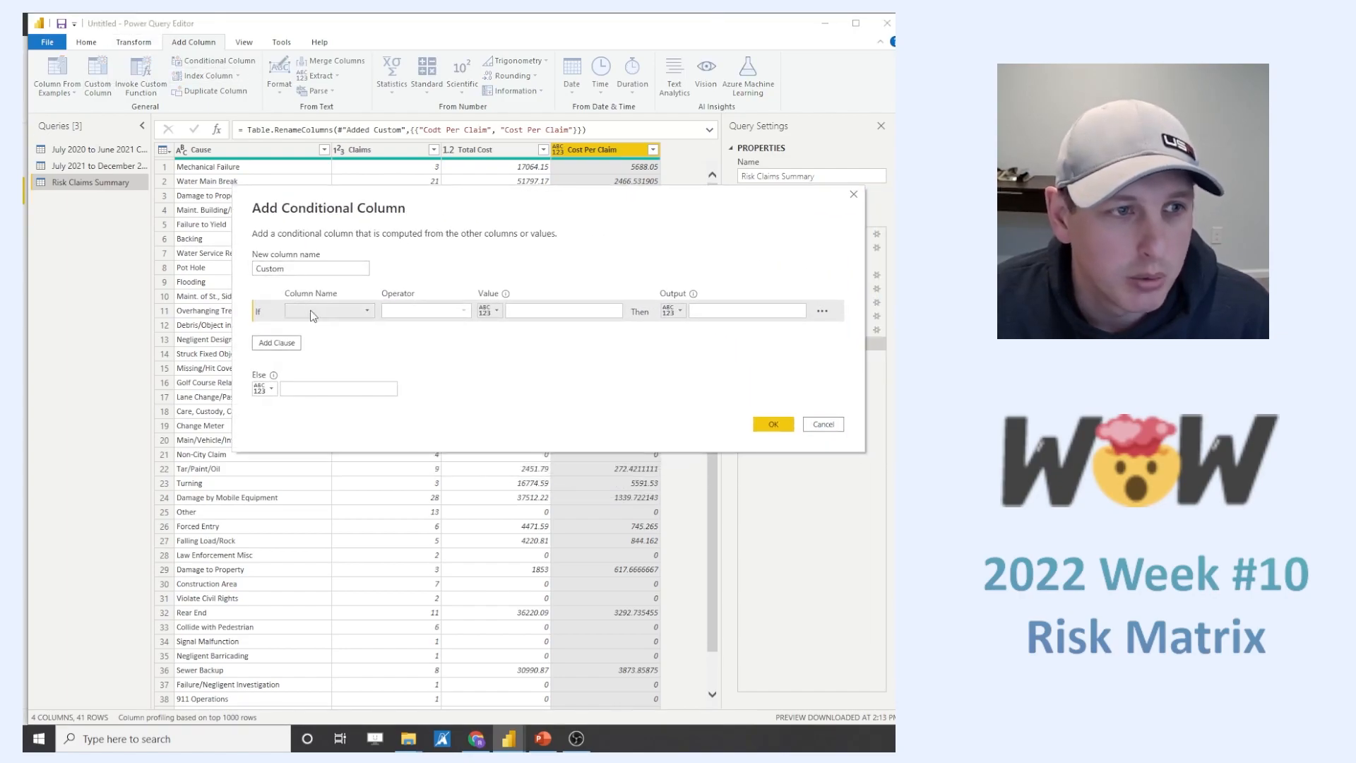
click(322, 311)
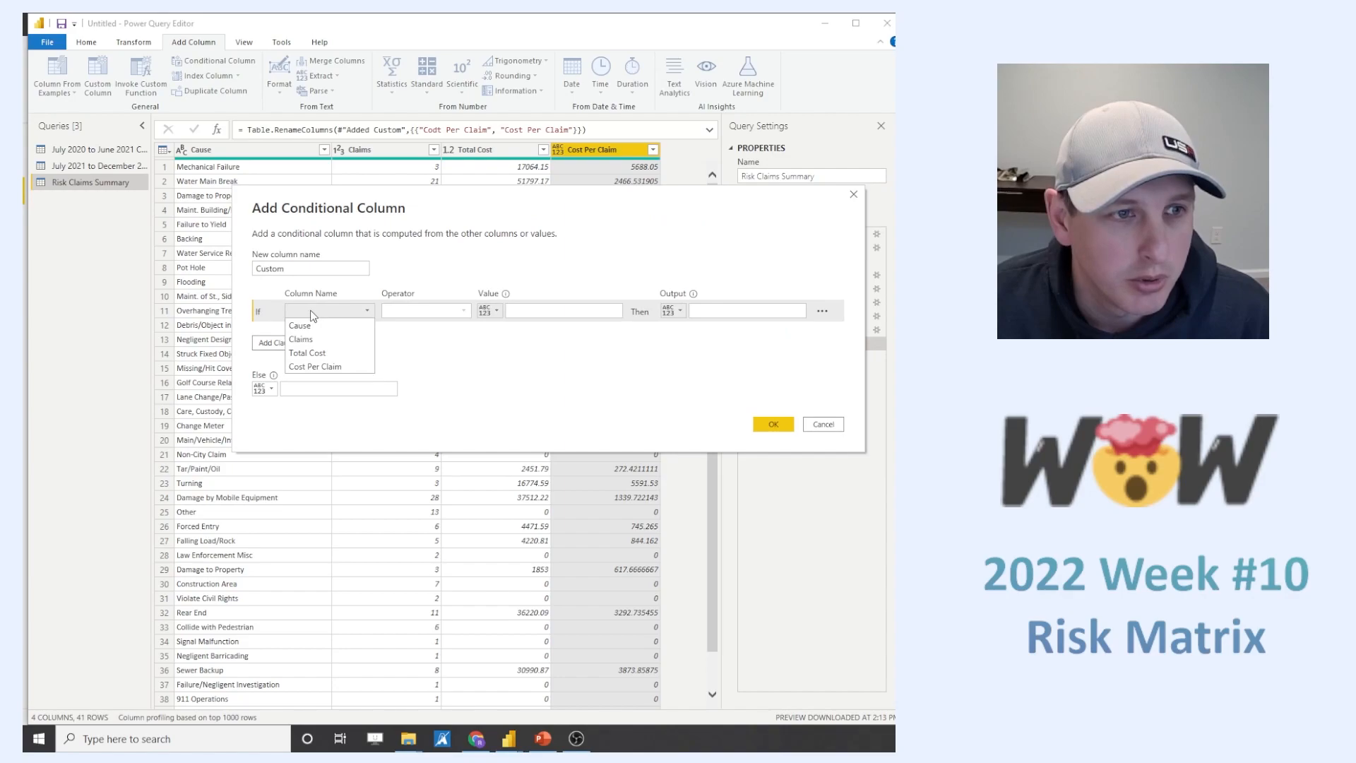
click(336, 367)
click(438, 311)
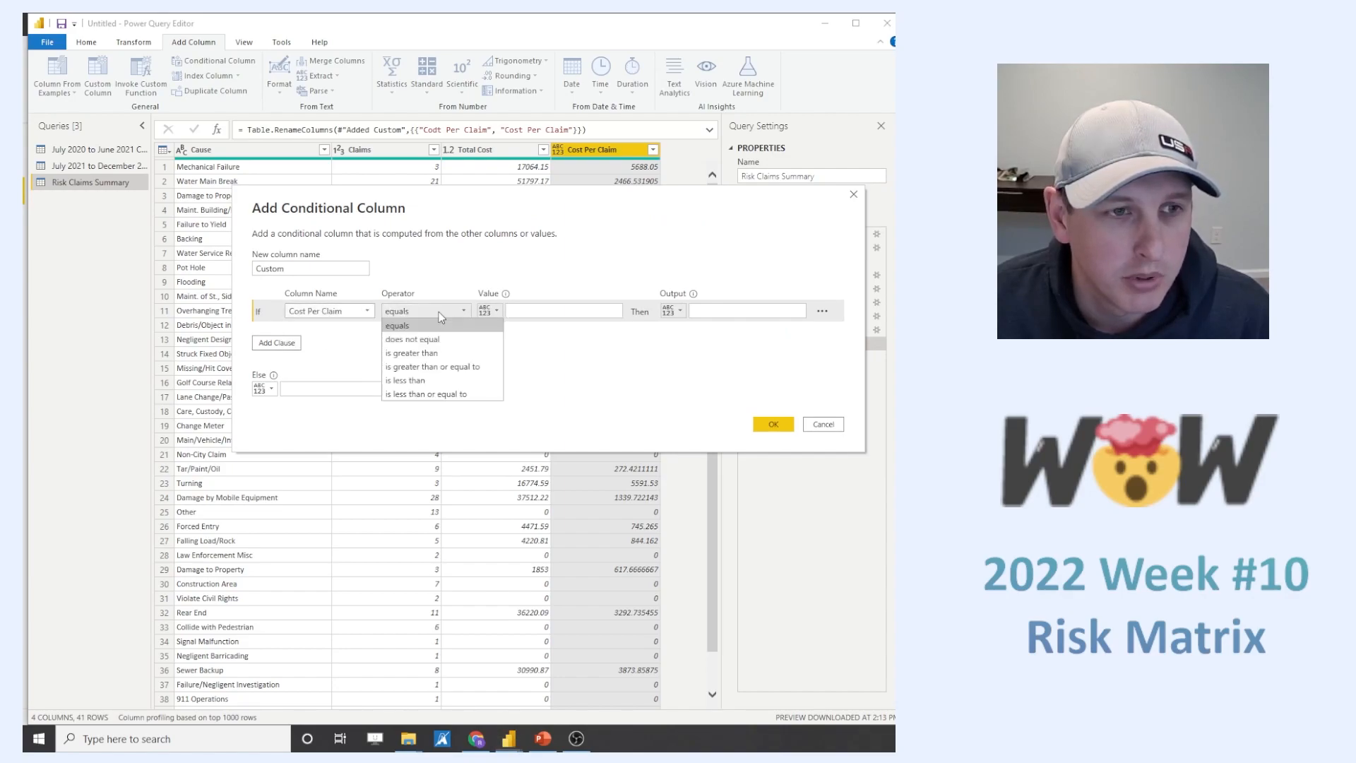
click(445, 353)
click(543, 312)
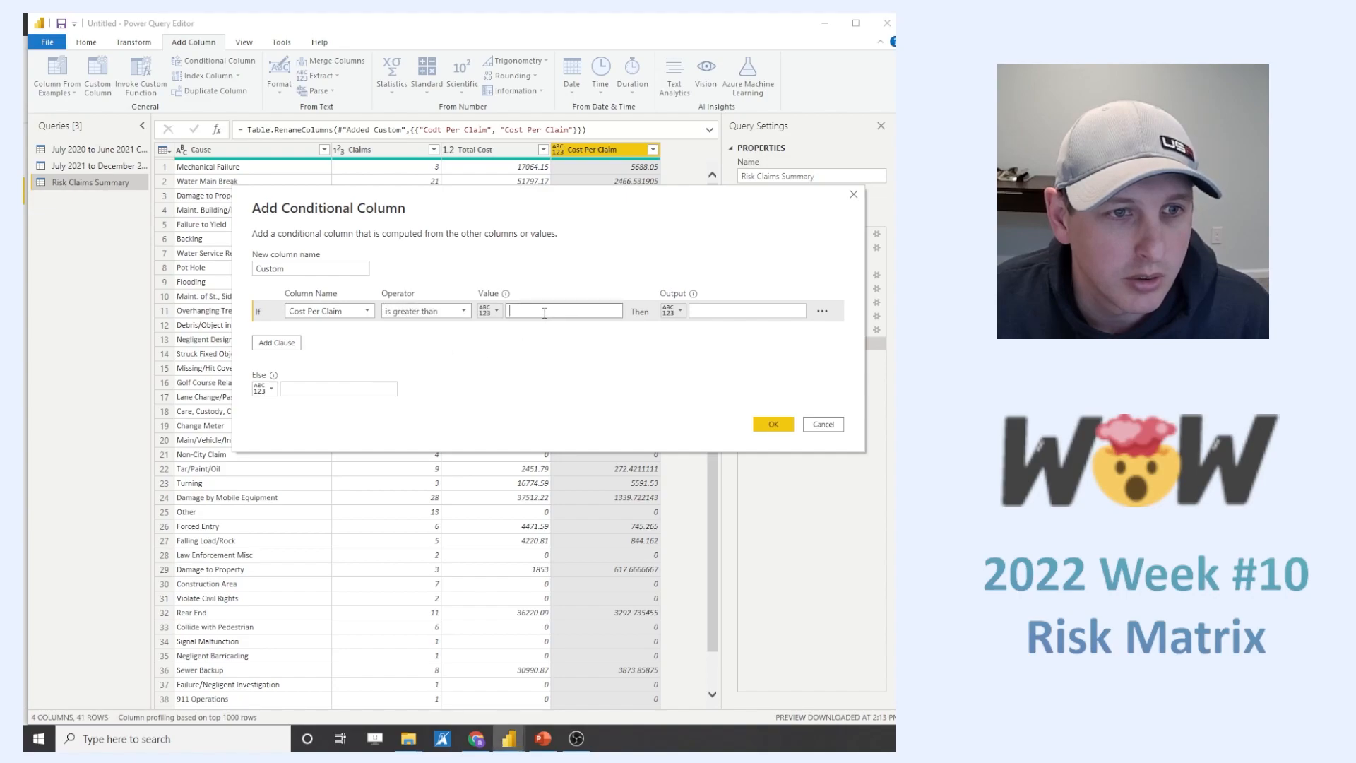
text(2000)
key(BackSpace)
click(719, 311)
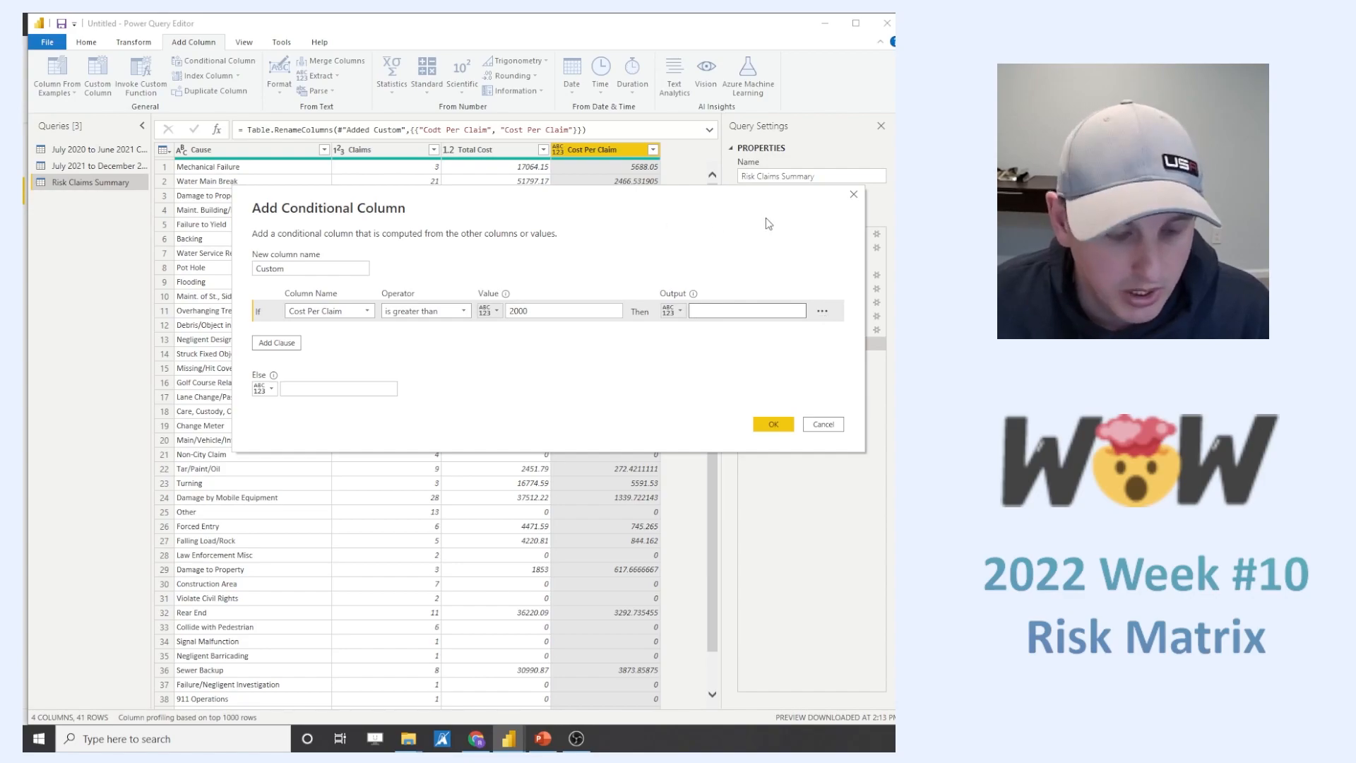
text(3)
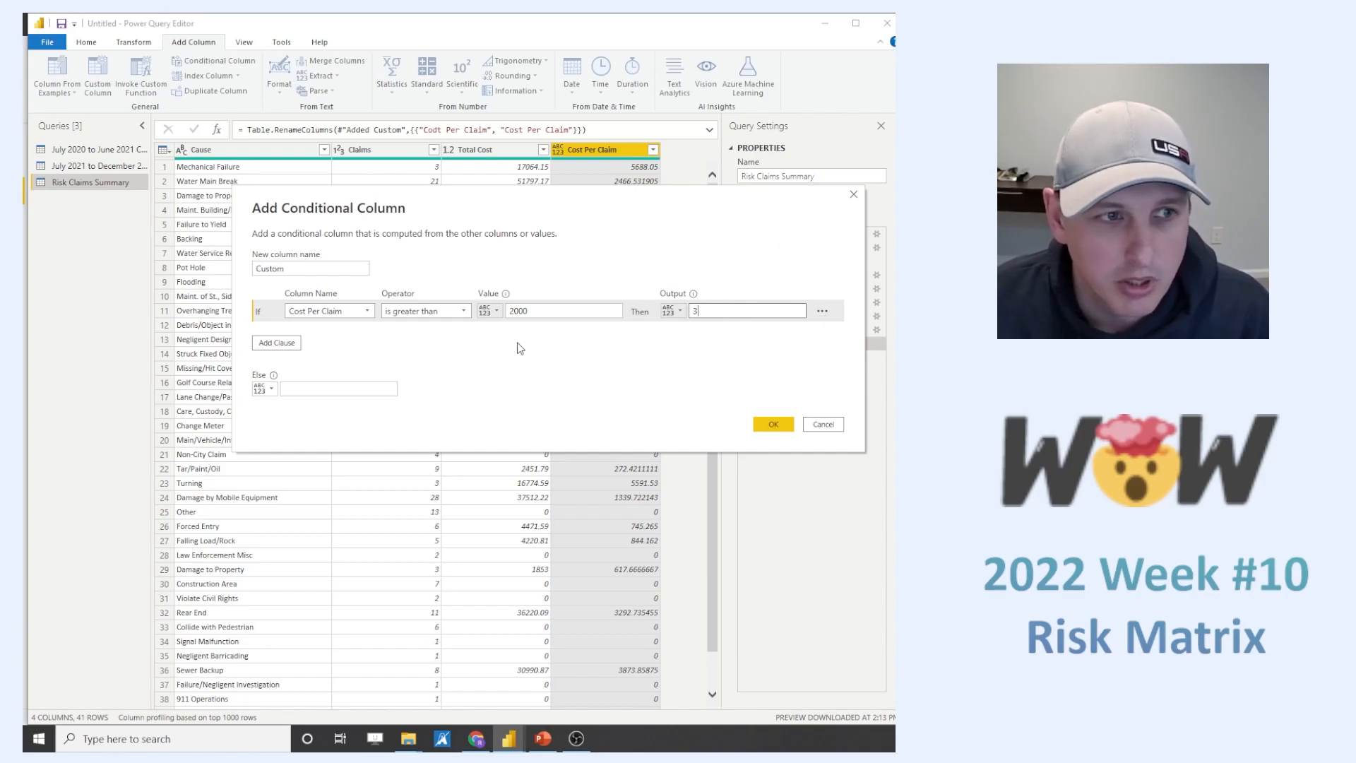
- Add an else-if clause that outputs 2 when Cost Per Claim is greater than 500
click(277, 343)
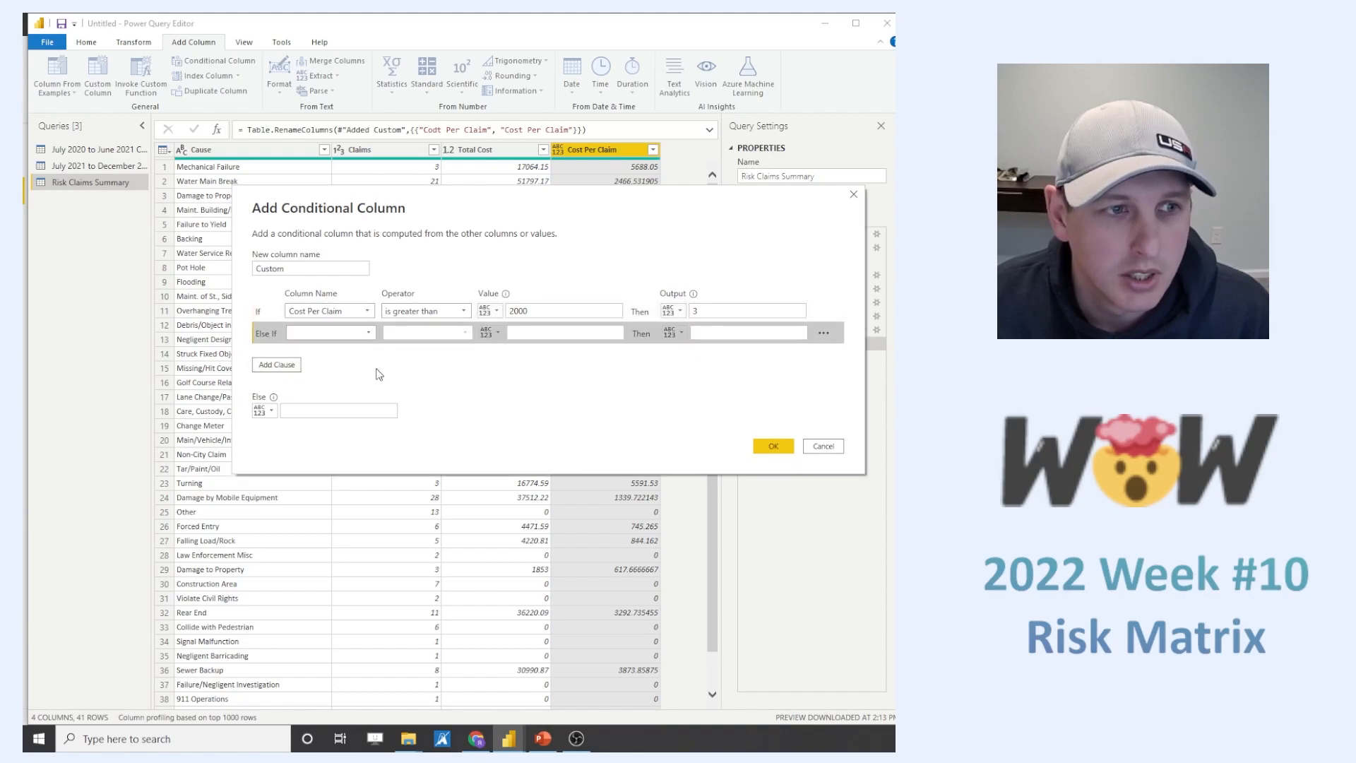
click(331, 333)
click(318, 389)
click(423, 334)
click(430, 375)
click(557, 333)
text(500)
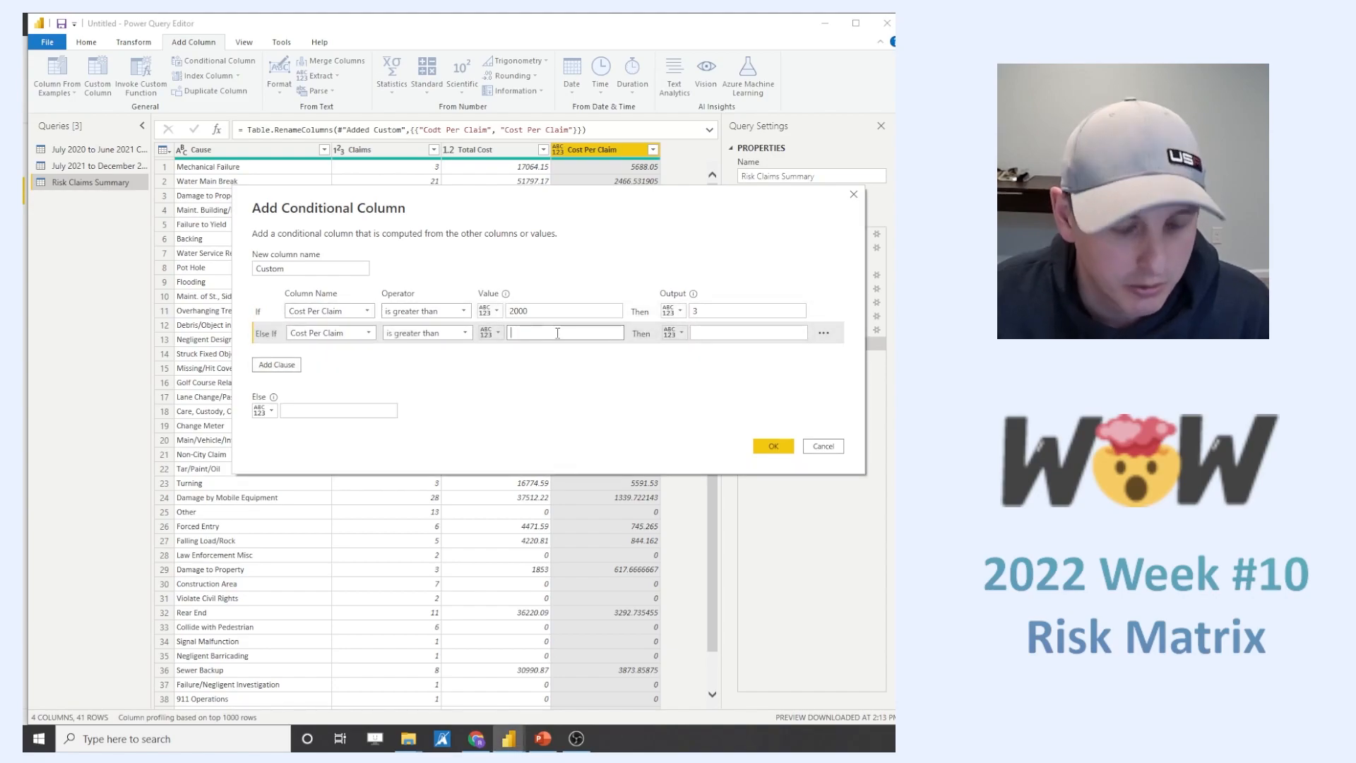
click(734, 334)
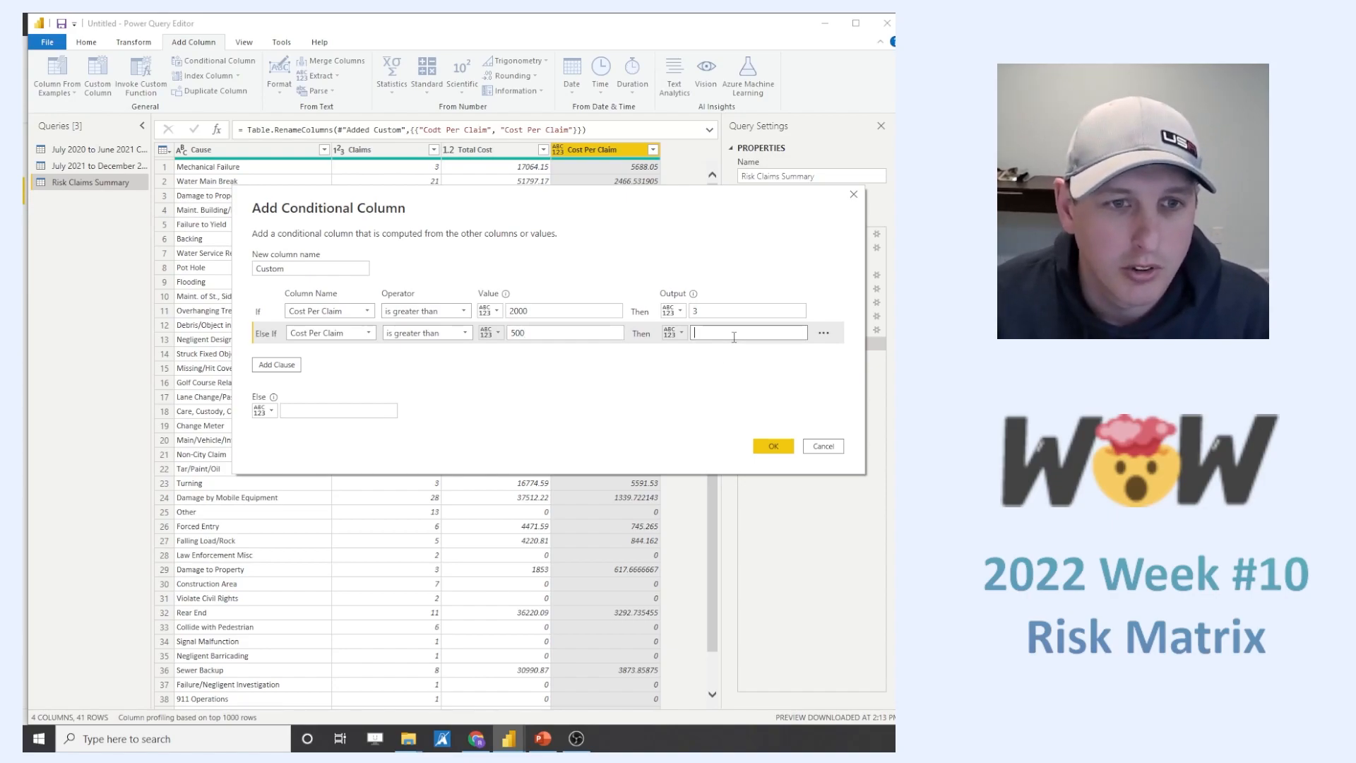
click(276, 364)
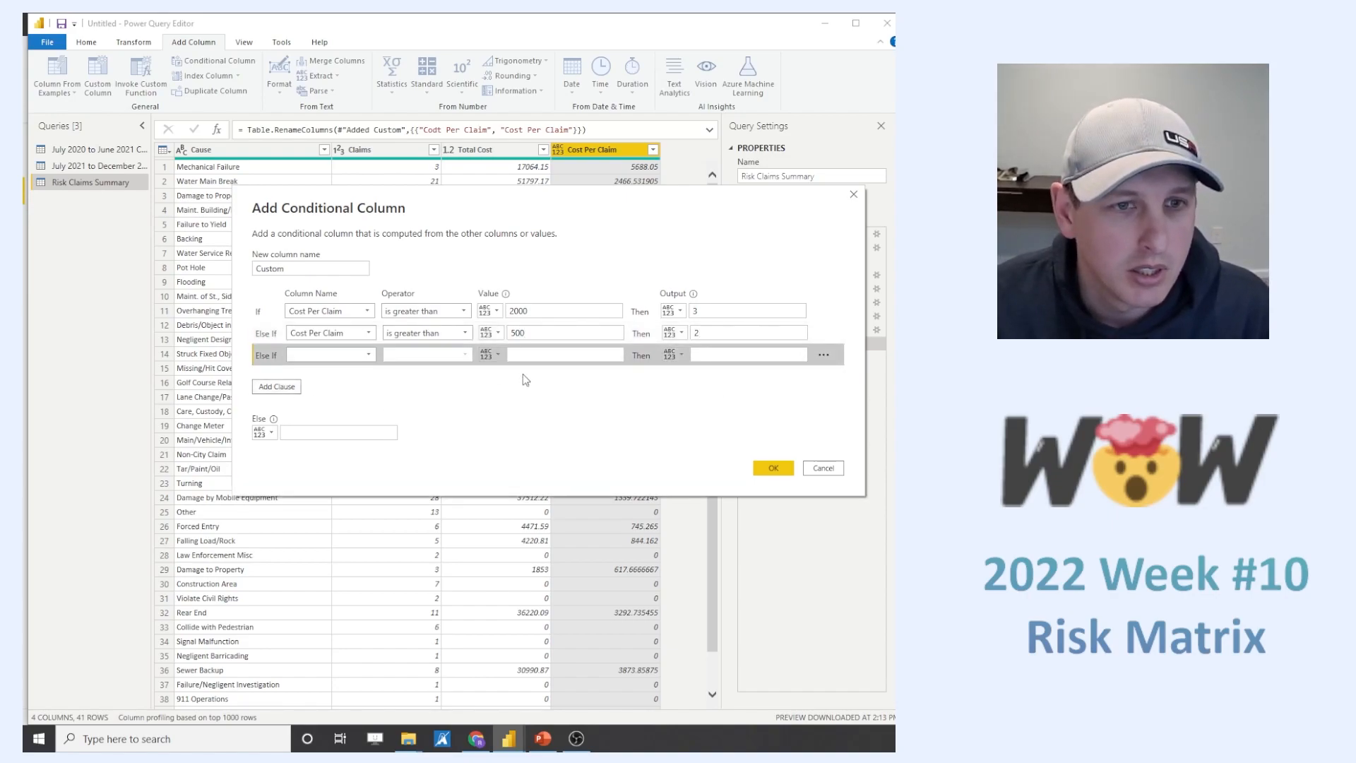
click(346, 355)
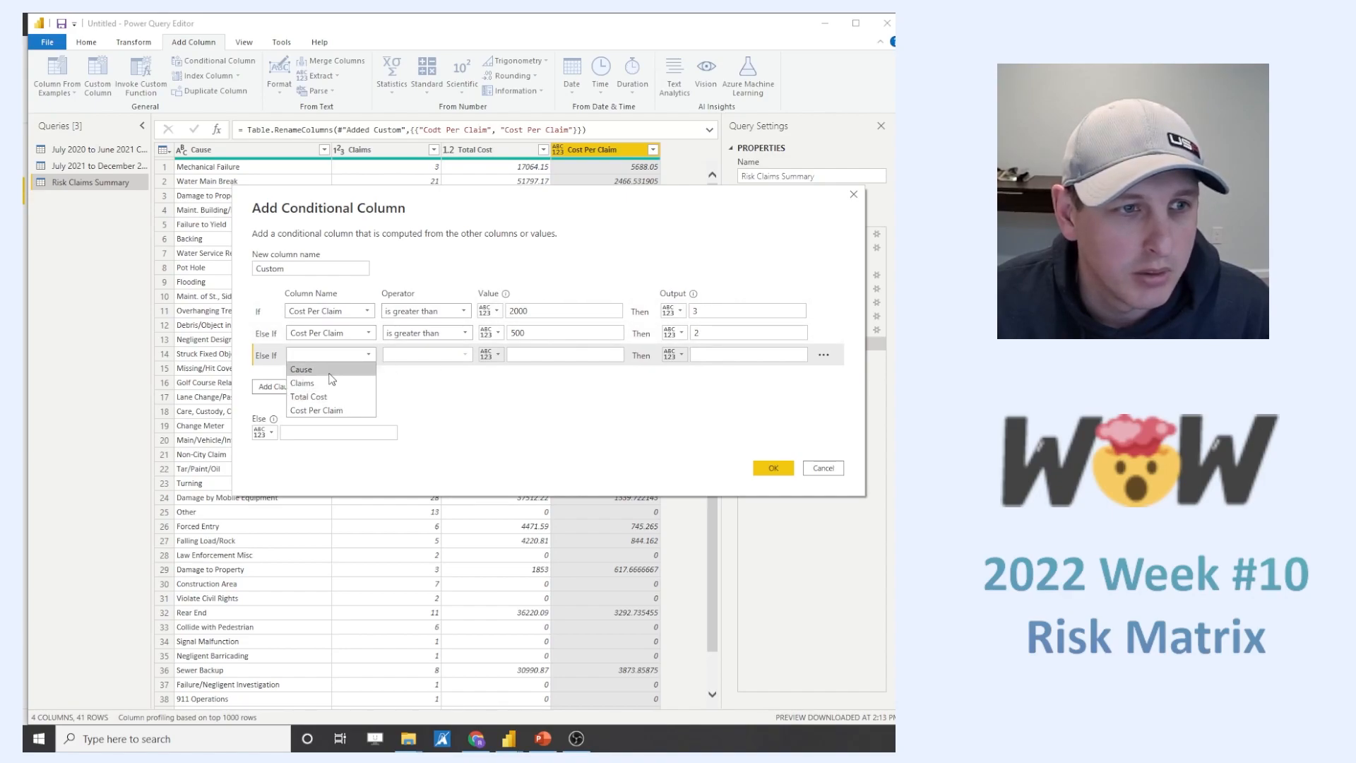
click(322, 427)
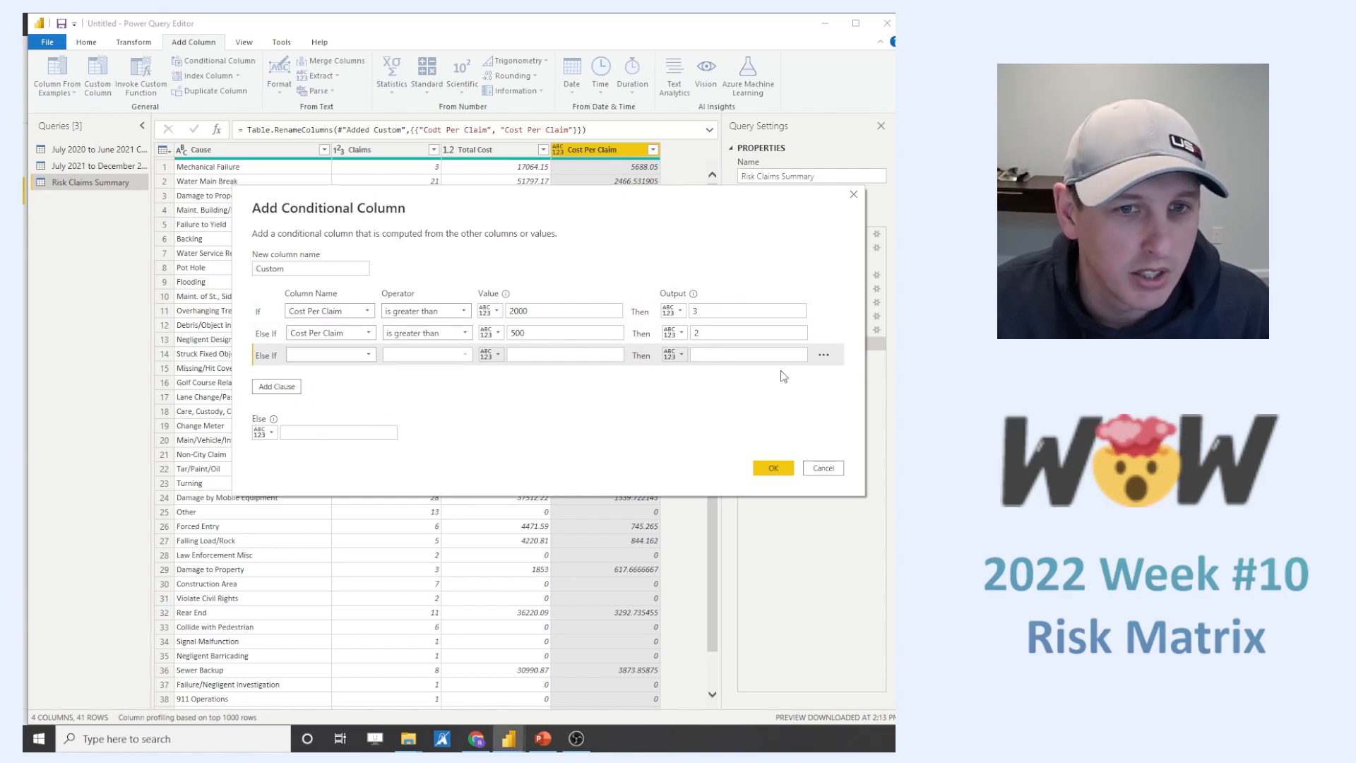
click(823, 354)
click(844, 377)
- Set the else output to 1, create the conditional column, and rename it "Cost Risk"
click(323, 410)
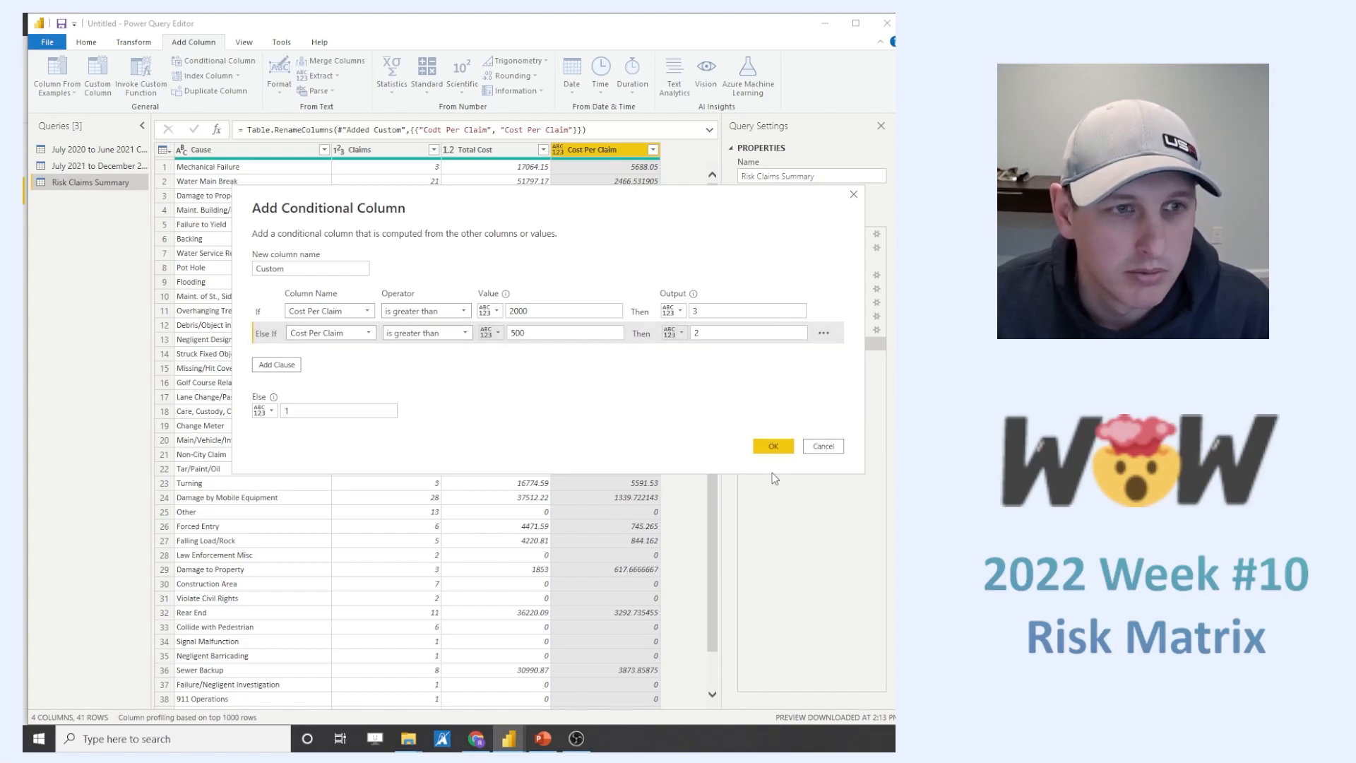
click(773, 446)
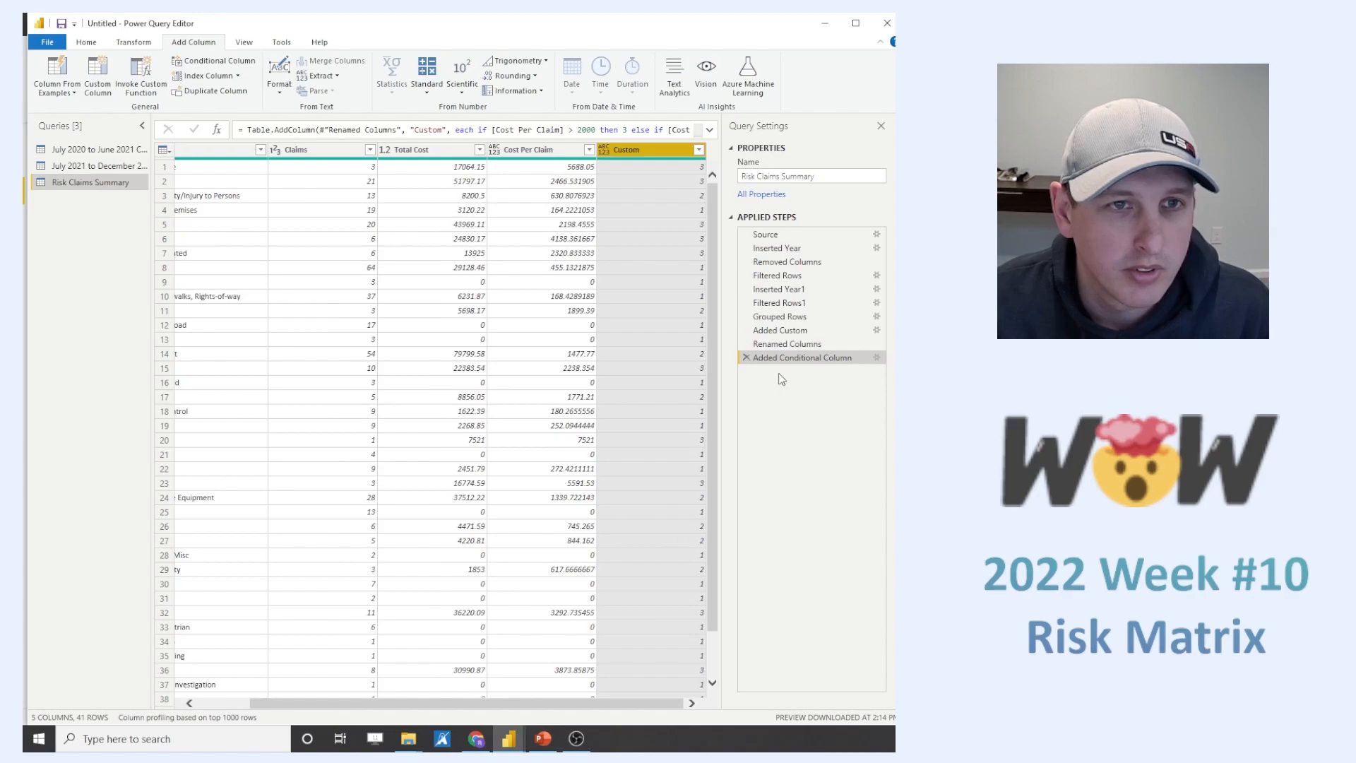
double_click(625, 150)
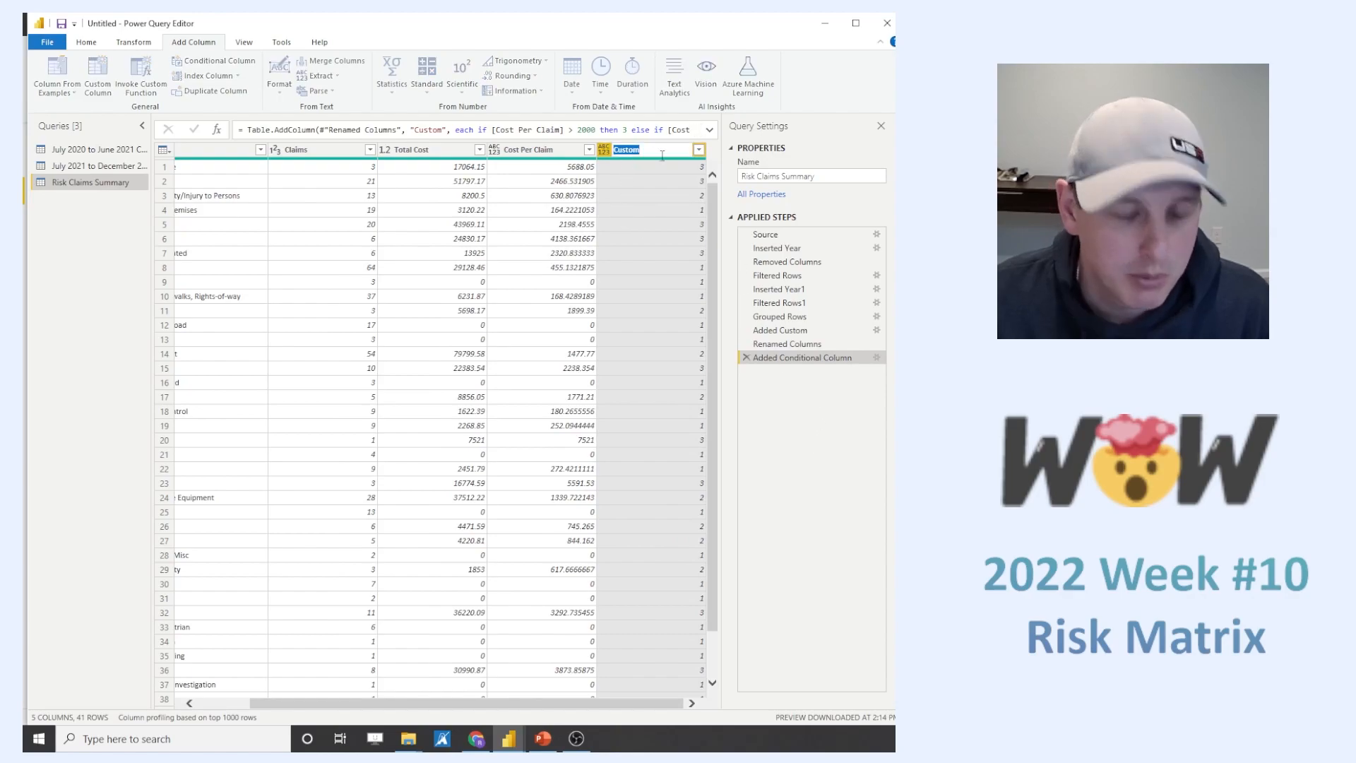
text(Cost Risk)
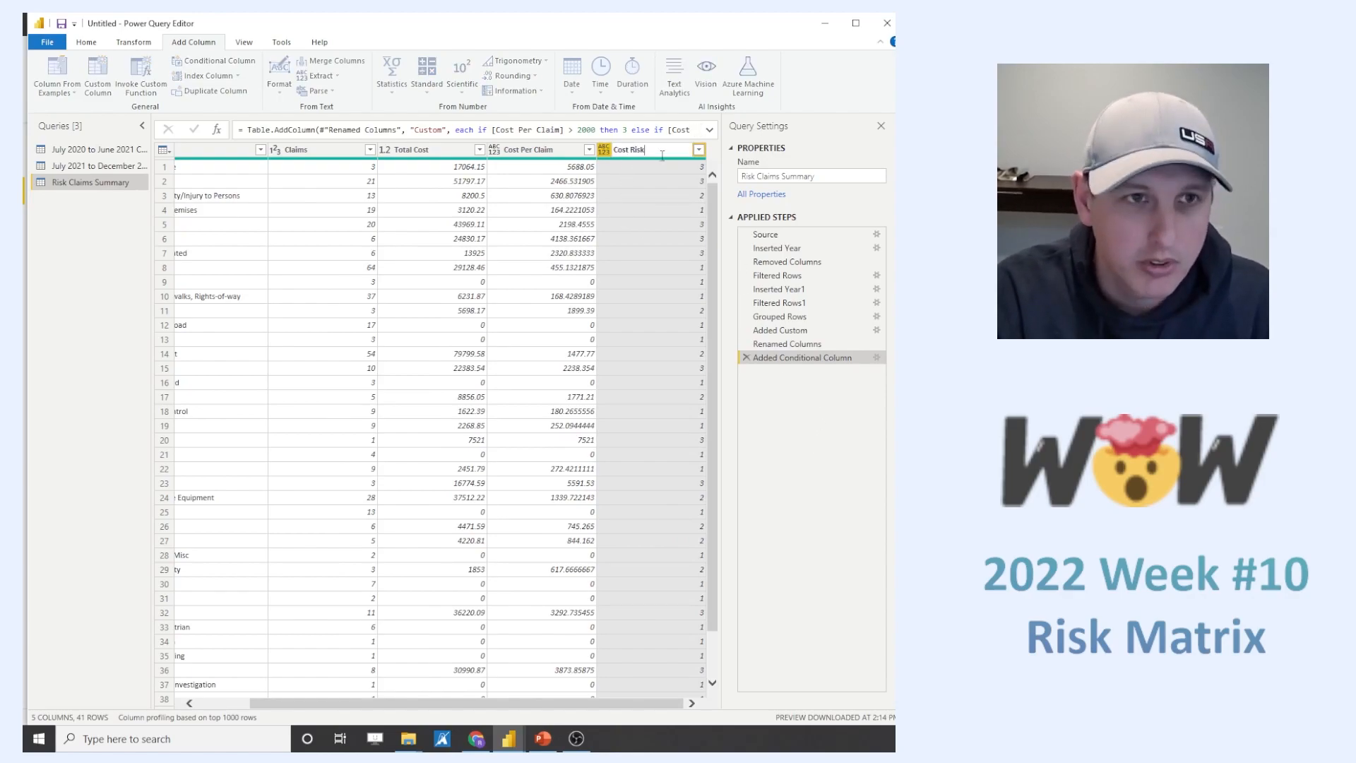
key(Return)
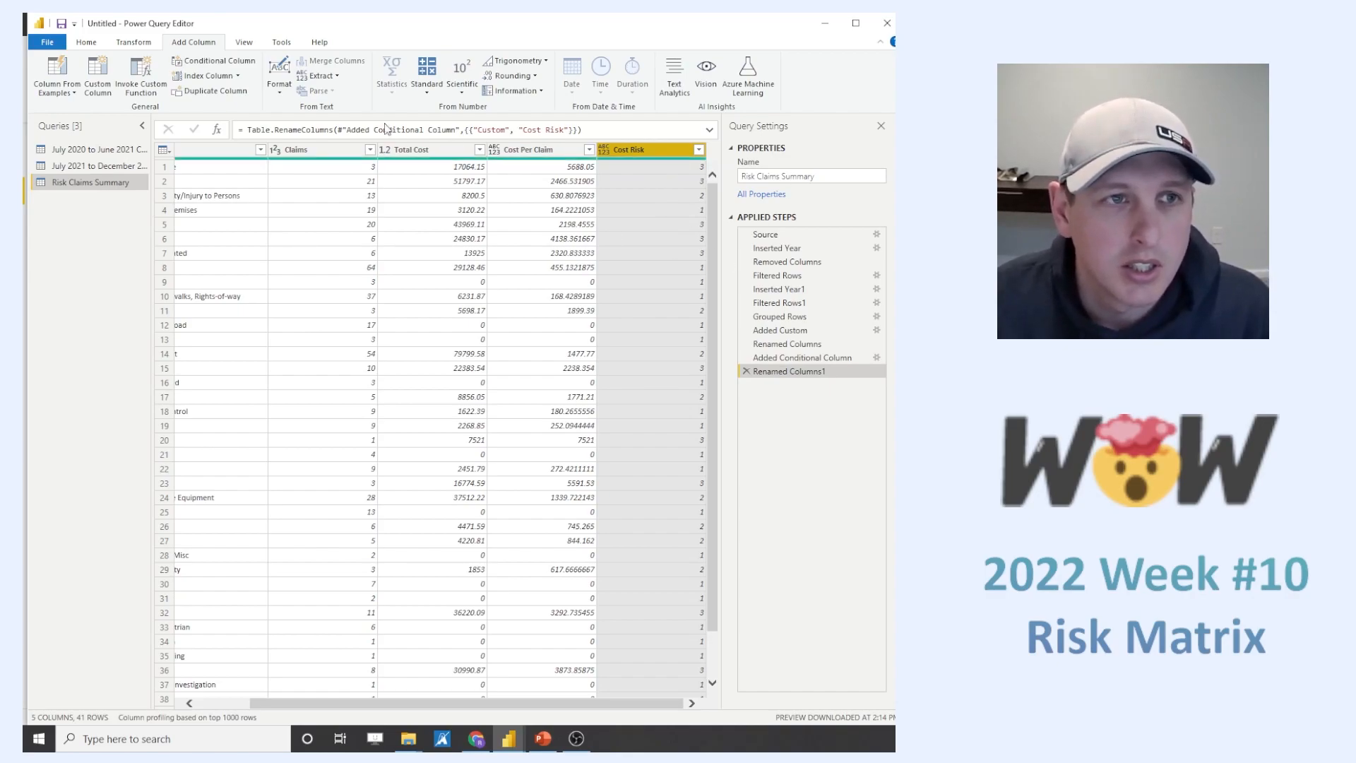
- Start another conditional column and name it "Claim Risk"
click(218, 61)
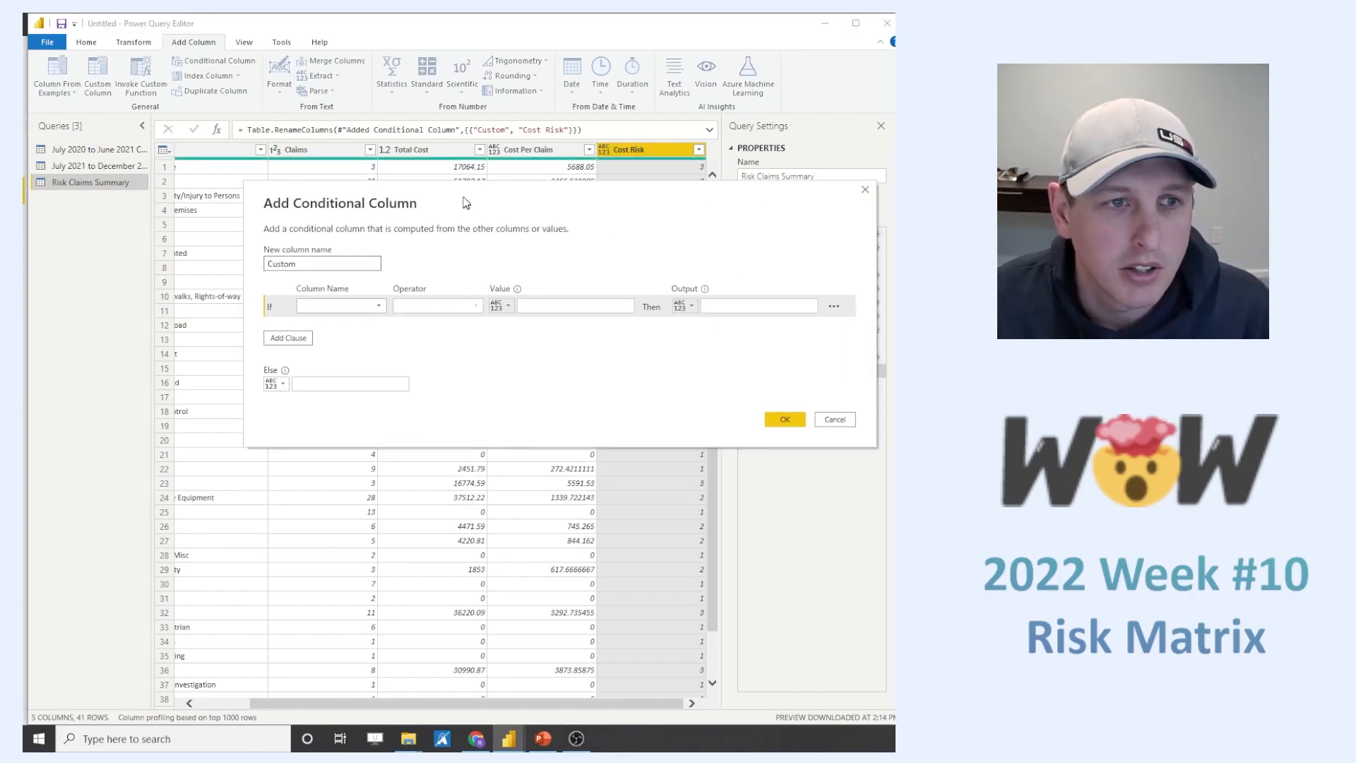
double_click(245, 259)
text(Claim)
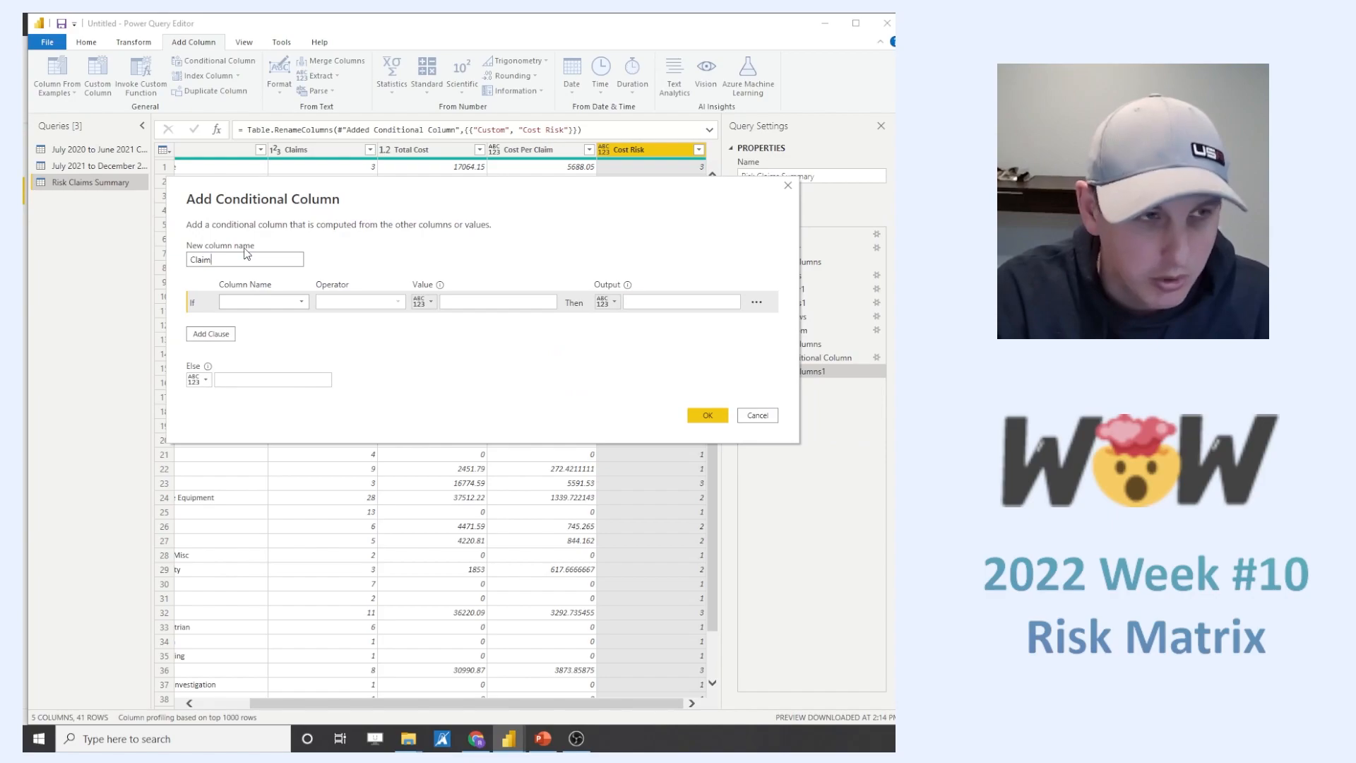
text( Risk)
- Define the first Claim Risk clause to output 3 when Claims is greater than 10
click(281, 302)
click(281, 331)
click(353, 302)
click(377, 344)
click(494, 302)
text(10)
click(644, 302)
text(2)
key(BackSpace)
text(3)
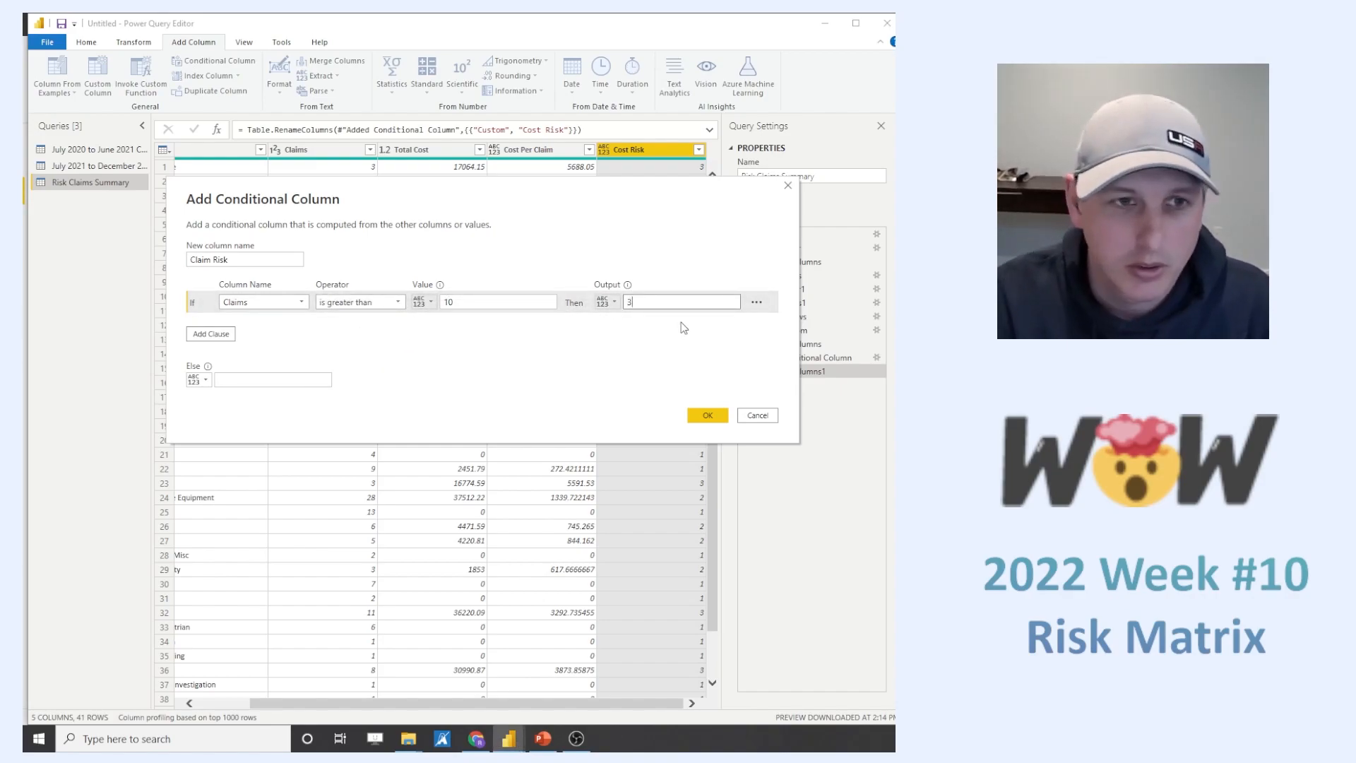
- Add an else-if clause to Claim Risk that outputs 2 when Claims is greater than 2
click(210, 334)
click(305, 326)
click(236, 352)
click(371, 324)
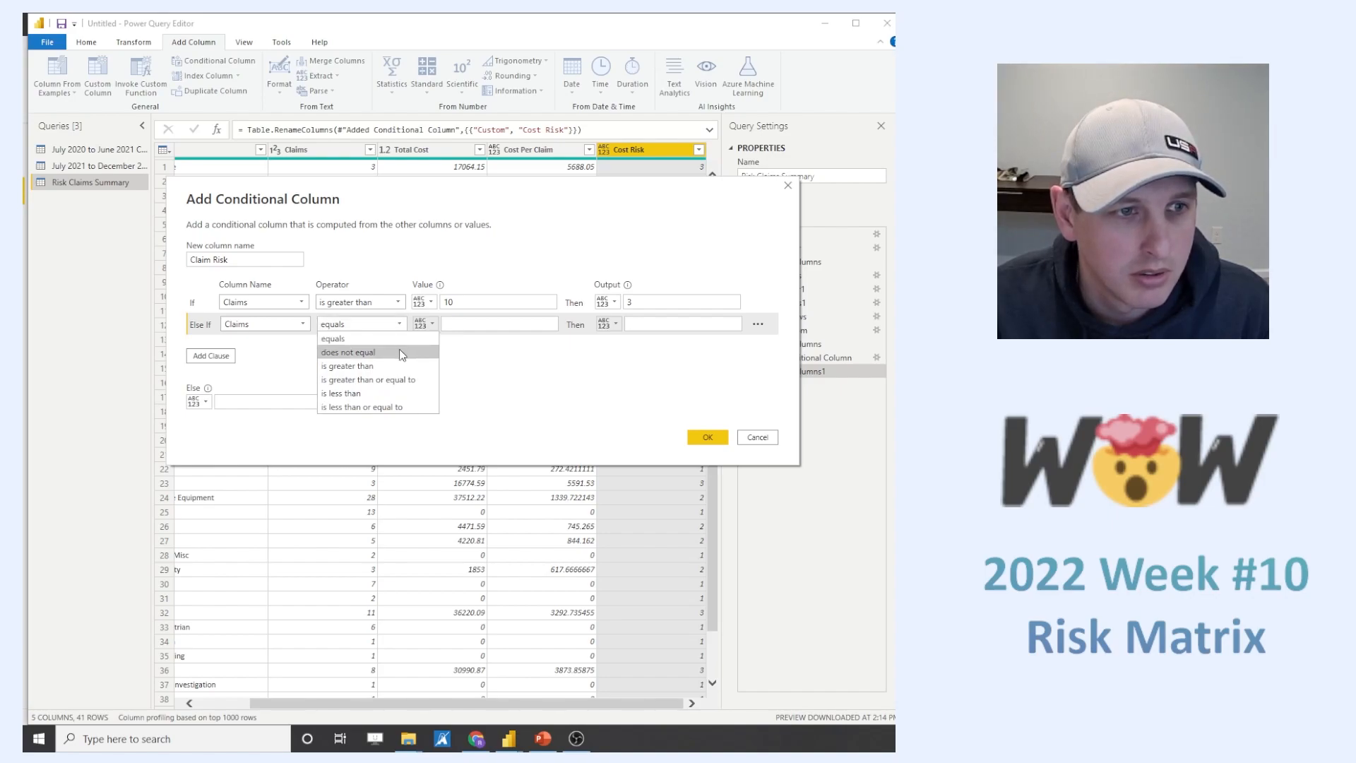
click(348, 366)
click(498, 323)
text(1)
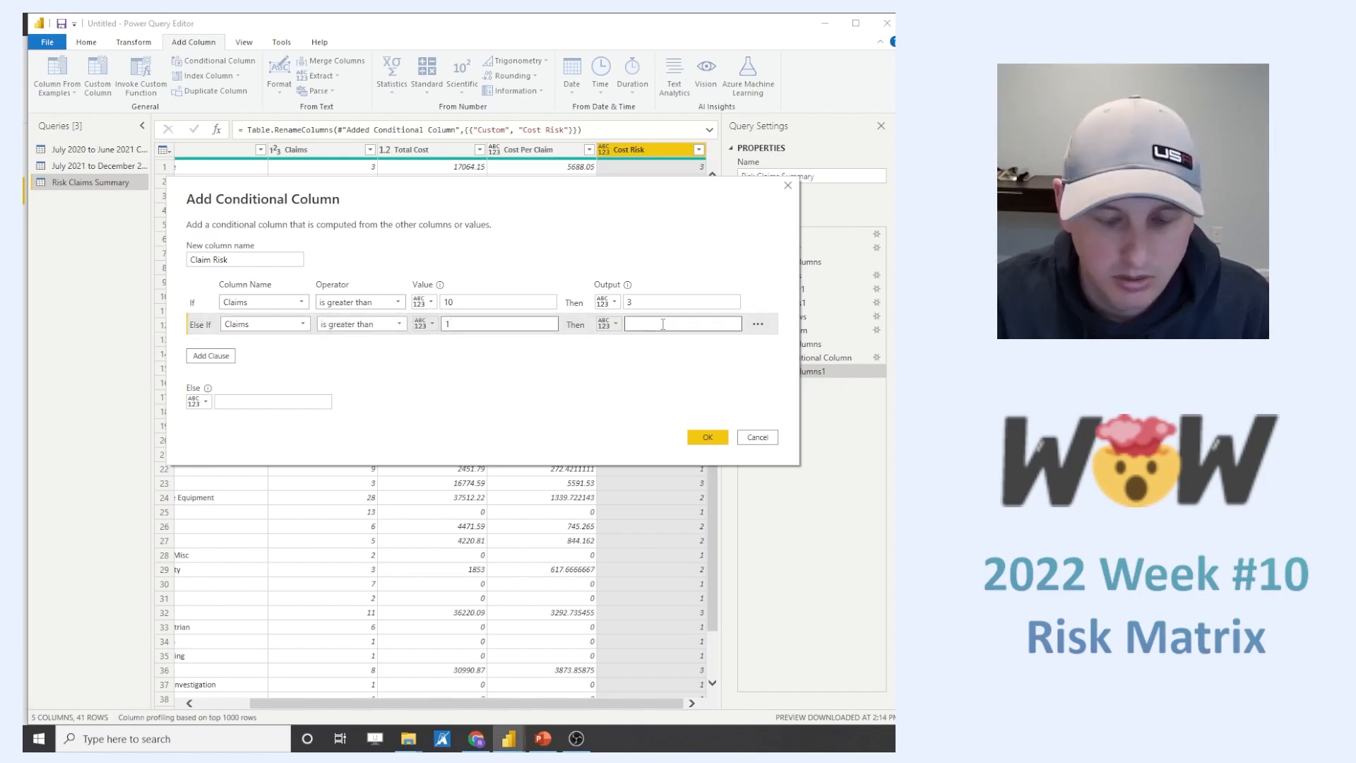
key(BackSpace)
text(22)
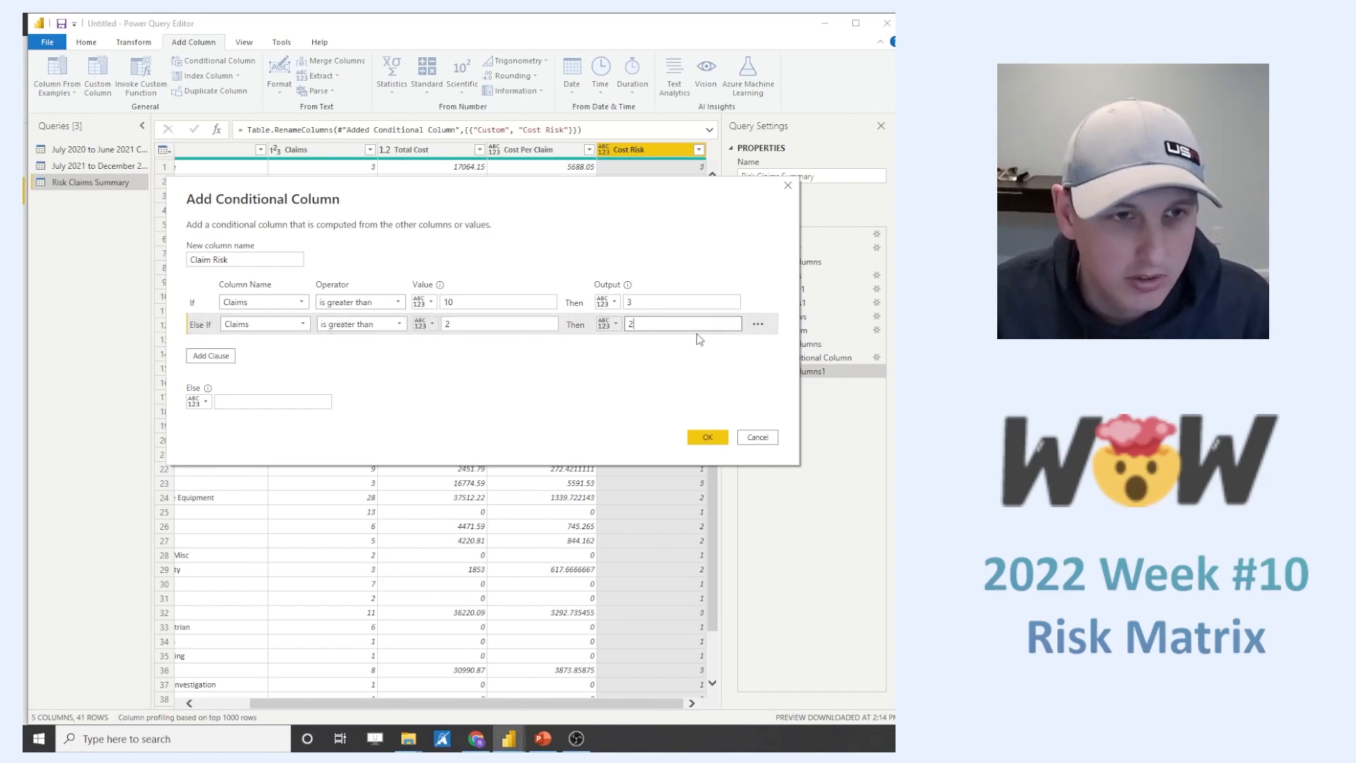
- Set the else output of Claim Risk to 1 and create the column
click(268, 401)
text(1)
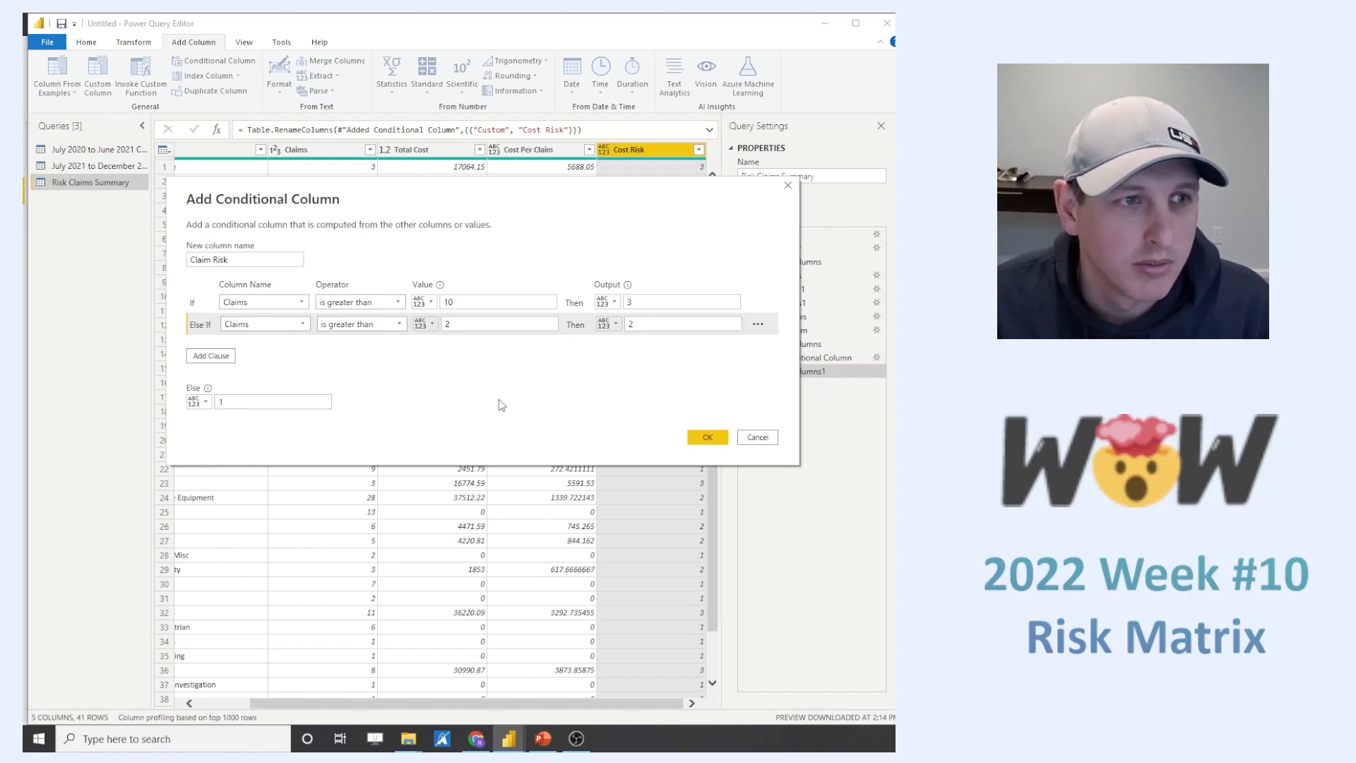
click(707, 437)
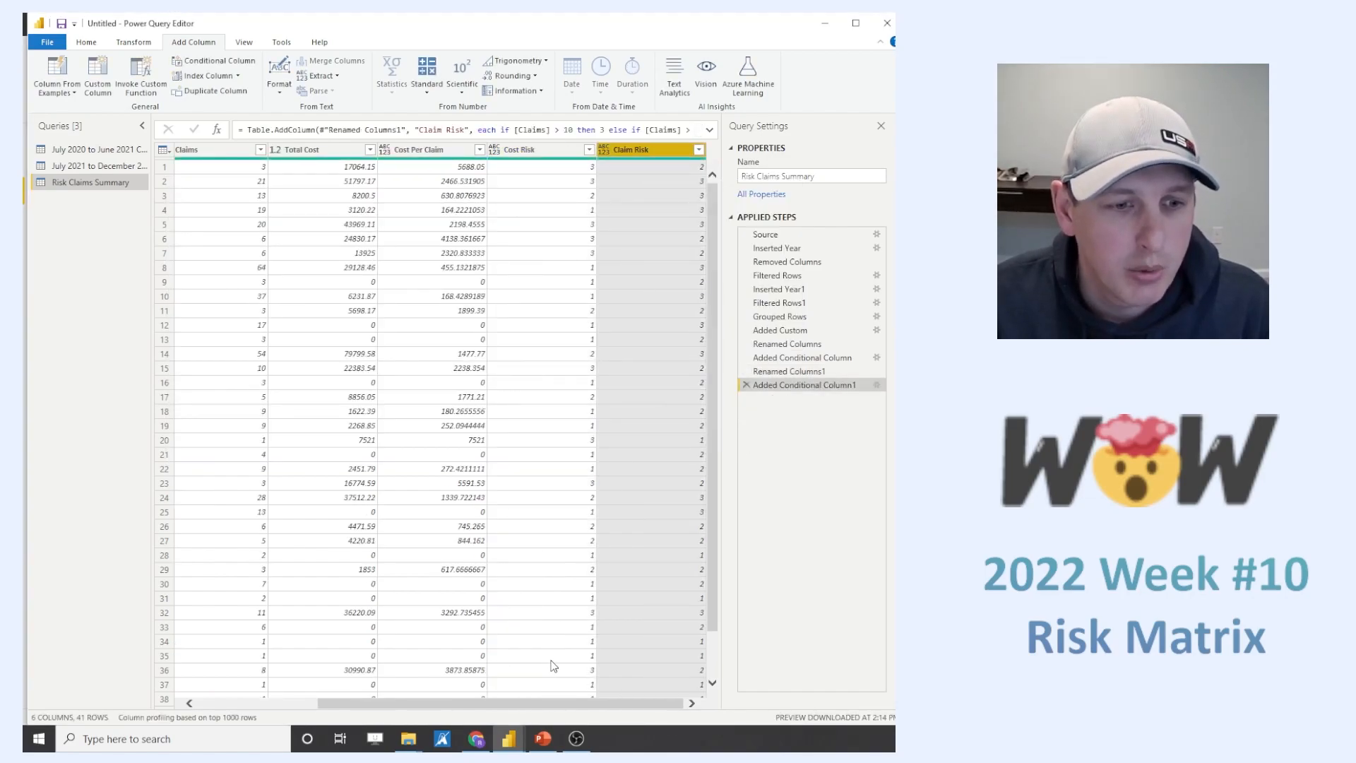
drag(550, 702, 330, 692)
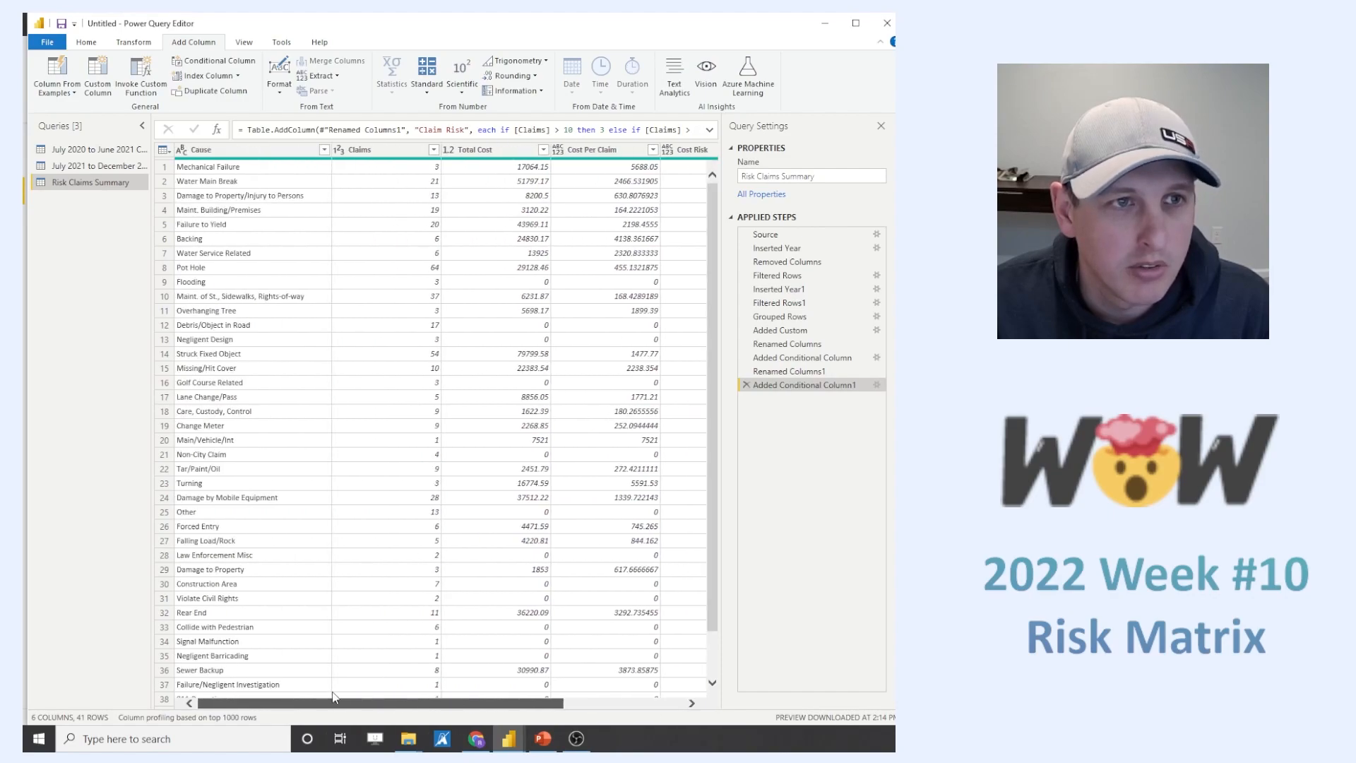
mouse_move(461, 704)
mouse_down()
mouse_move(625, 707)
mouse_move(452, 695)
mouse_up()
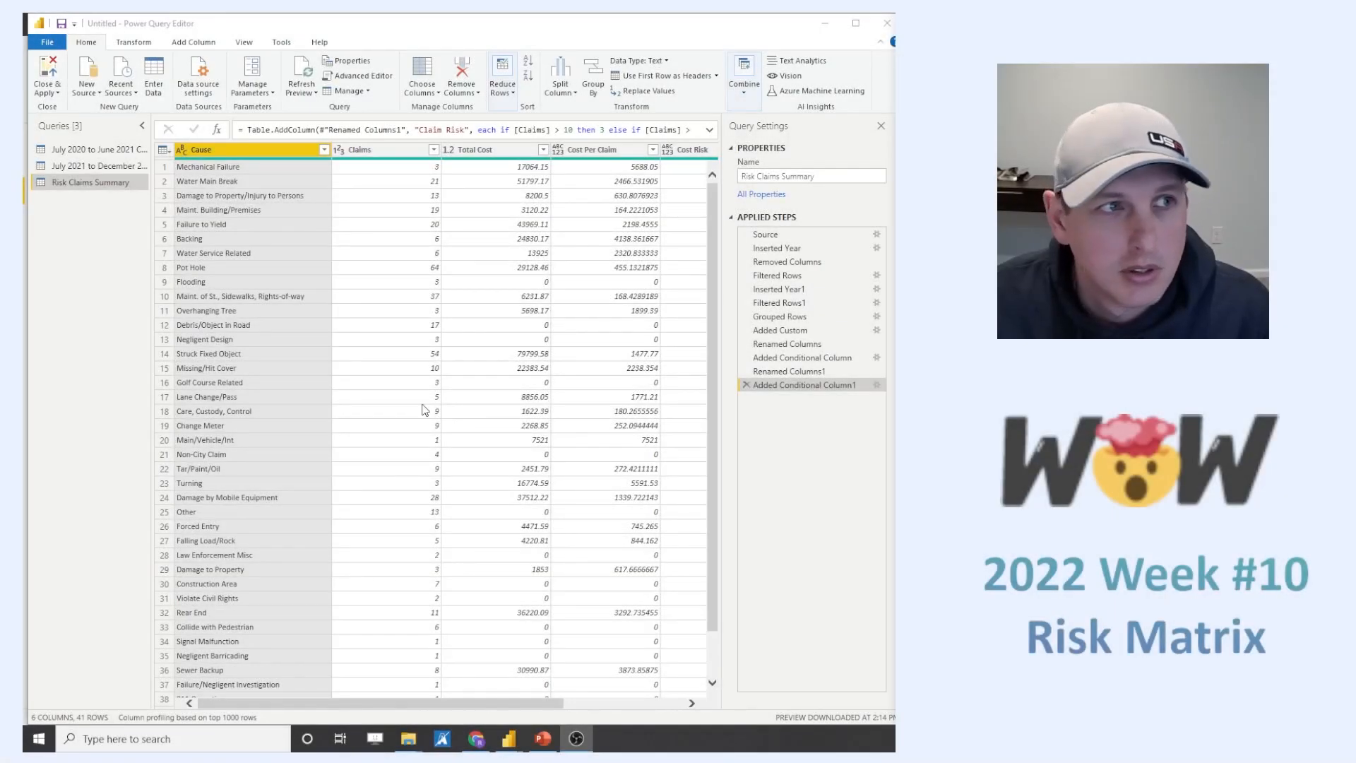
- Start a manually entered table with a "Cost Risk" column holding the values 1, 2 and 3
click(153, 84)
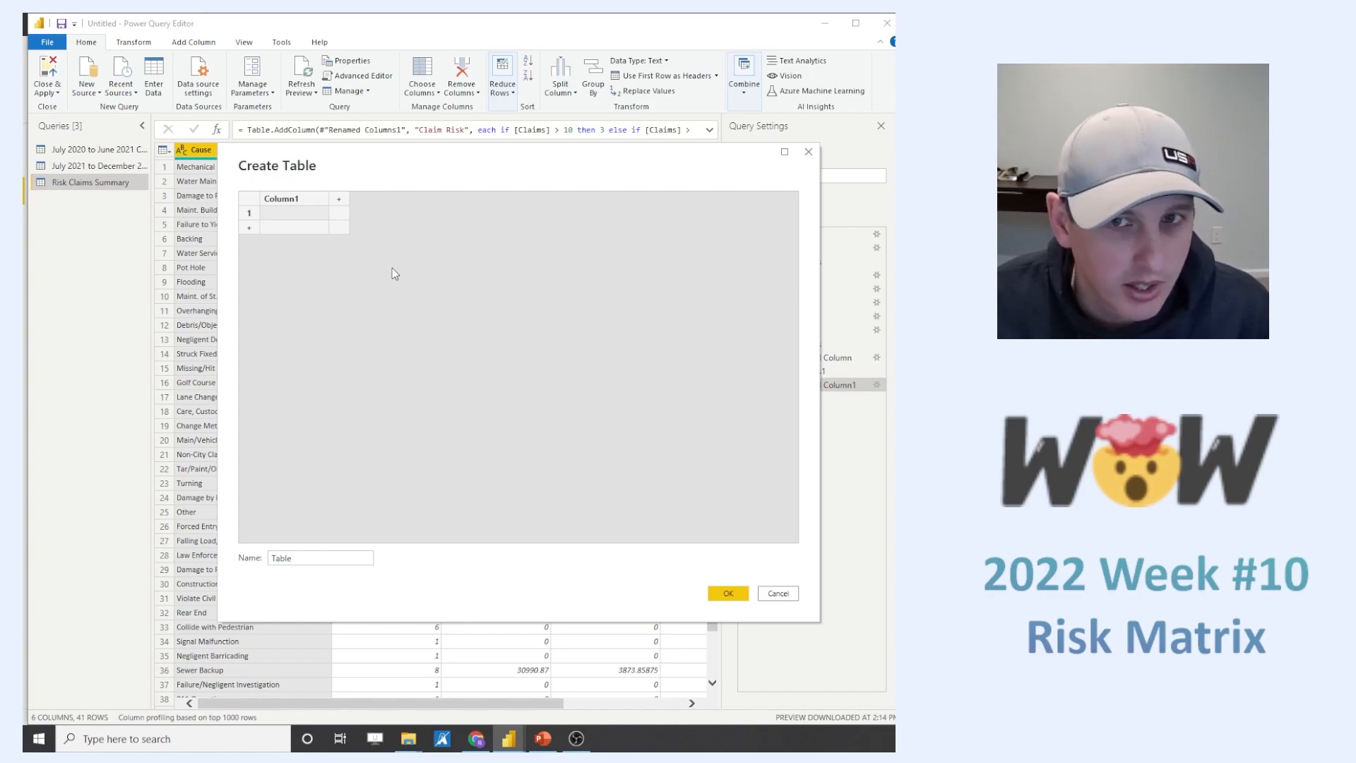
double_click(293, 203)
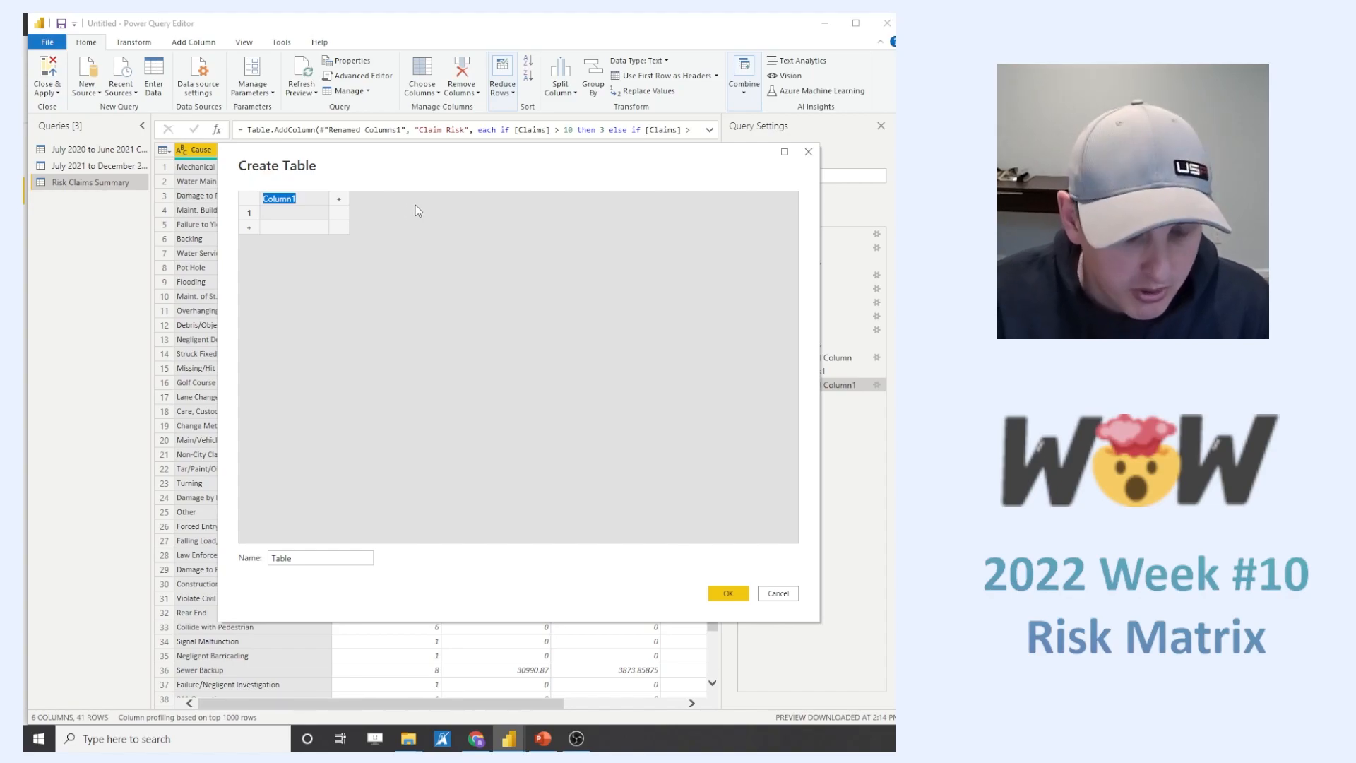
text(Cost)
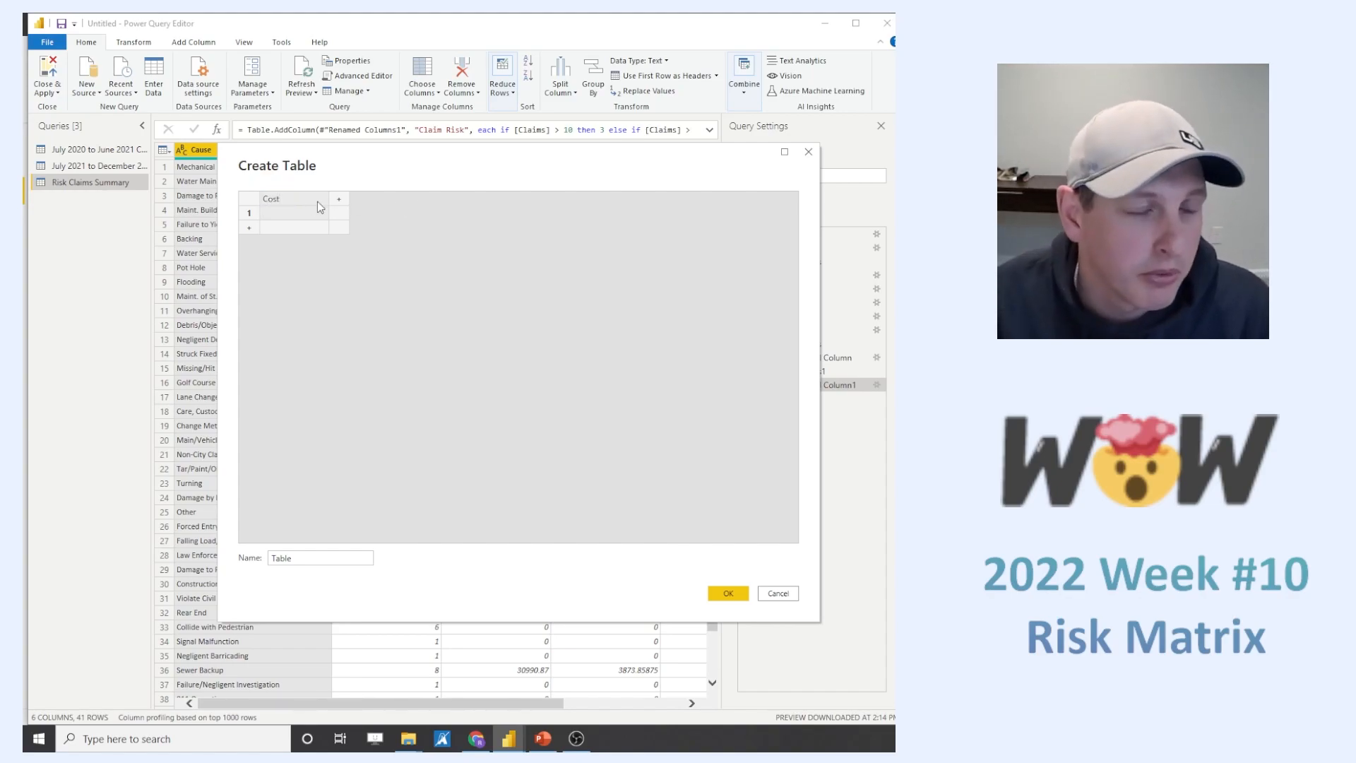
text( Risk)
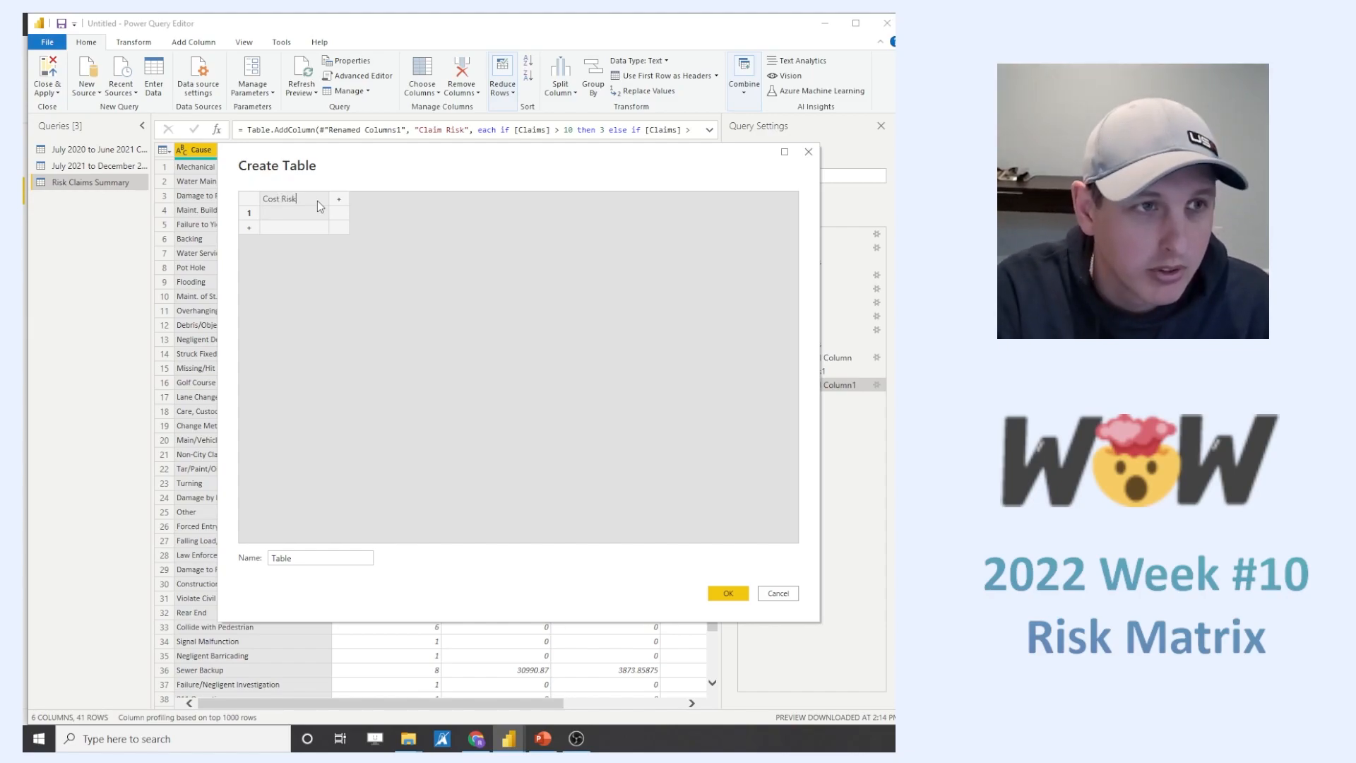
click(286, 214)
text(1)
key(Return)
text(2)
click(282, 244)
- Add three more columns to the new table and name them 1, 2 and 3
click(338, 198)
click(407, 198)
click(475, 199)
double_click(378, 204)
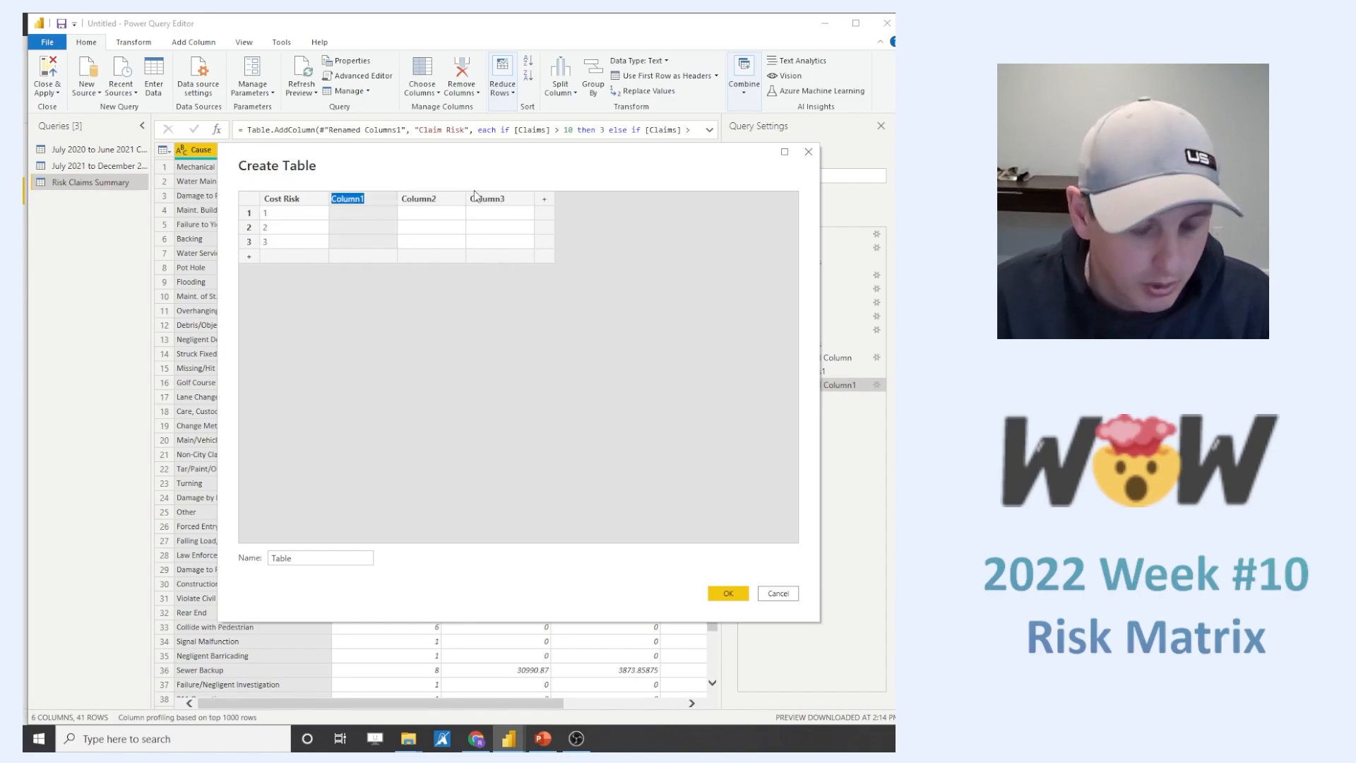
text(1)
double_click(442, 204)
text(2)
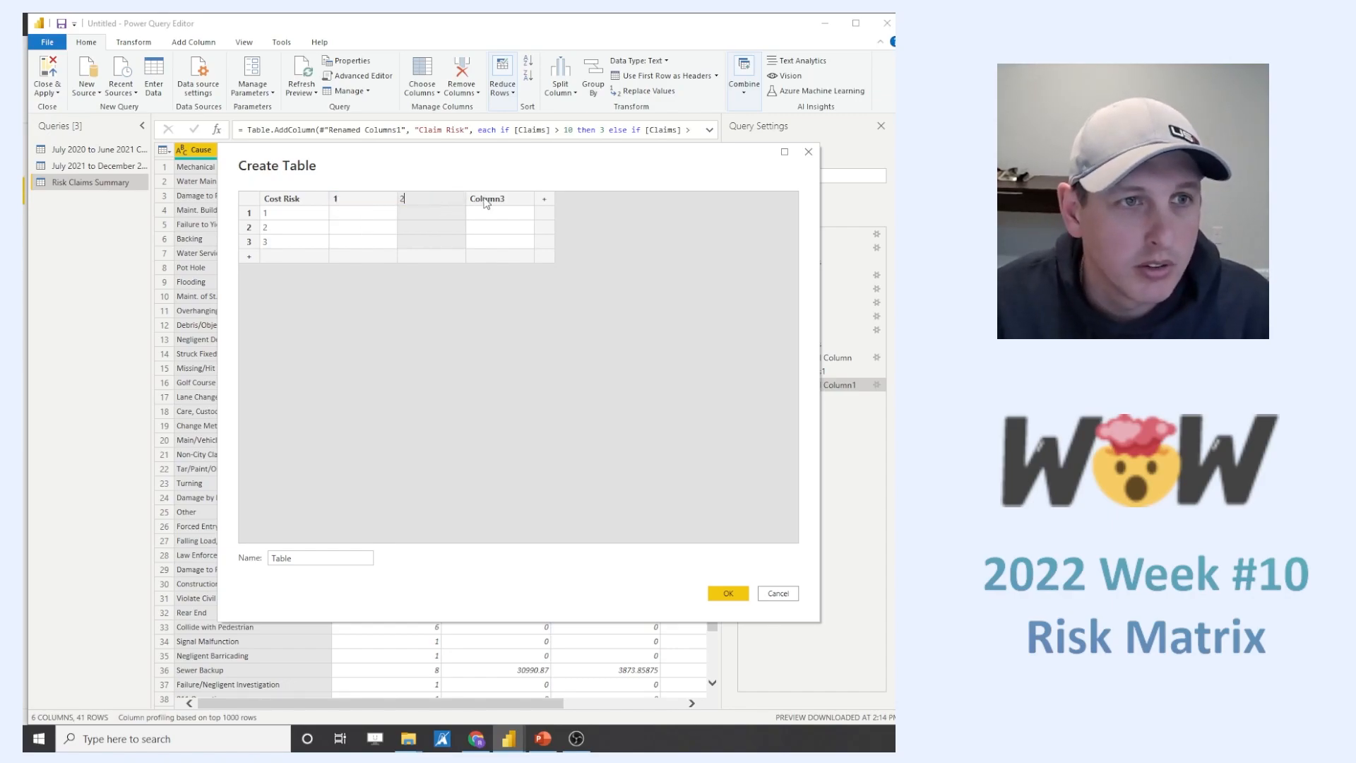
double_click(490, 204)
text(3)
- Fill the Cost Risk 1 row with Low, Low and Medium under columns 1, 2 and 3
click(381, 214)
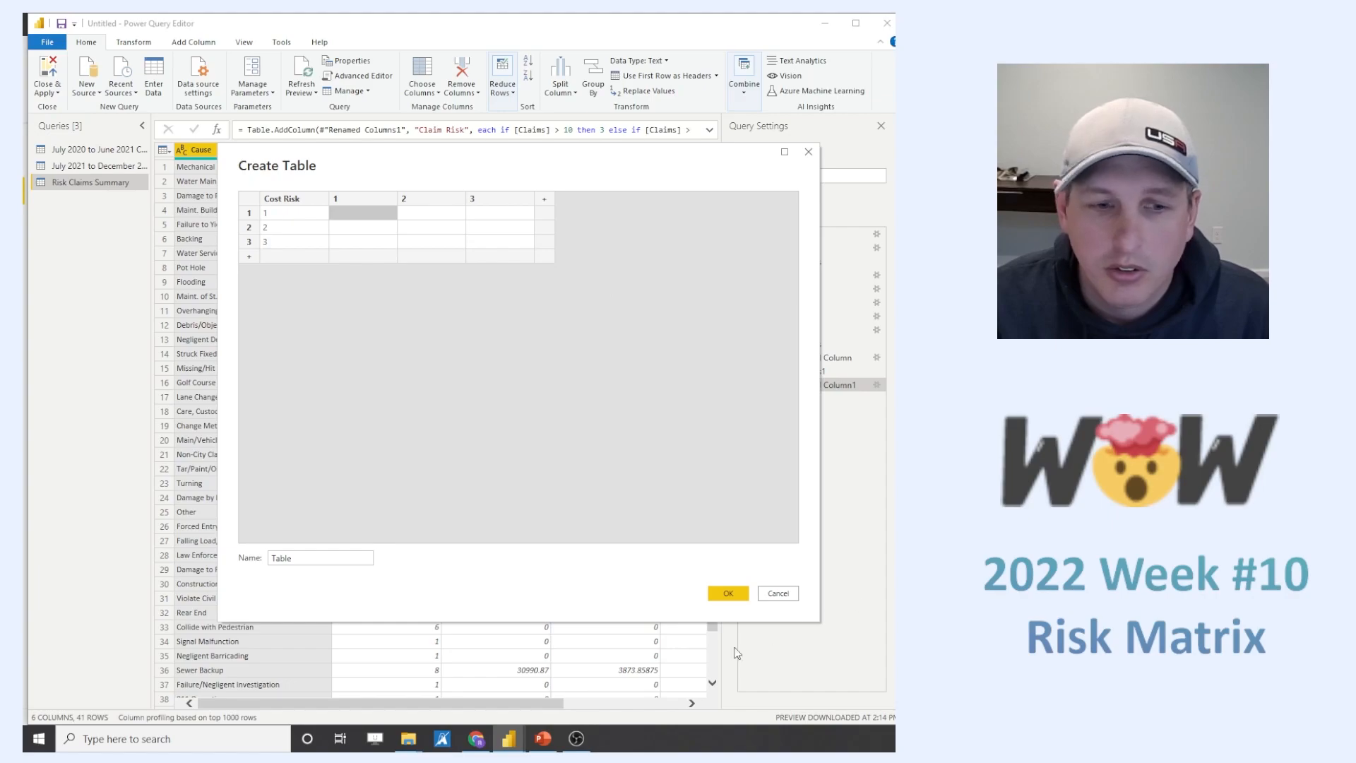
click(346, 218)
text(Low)
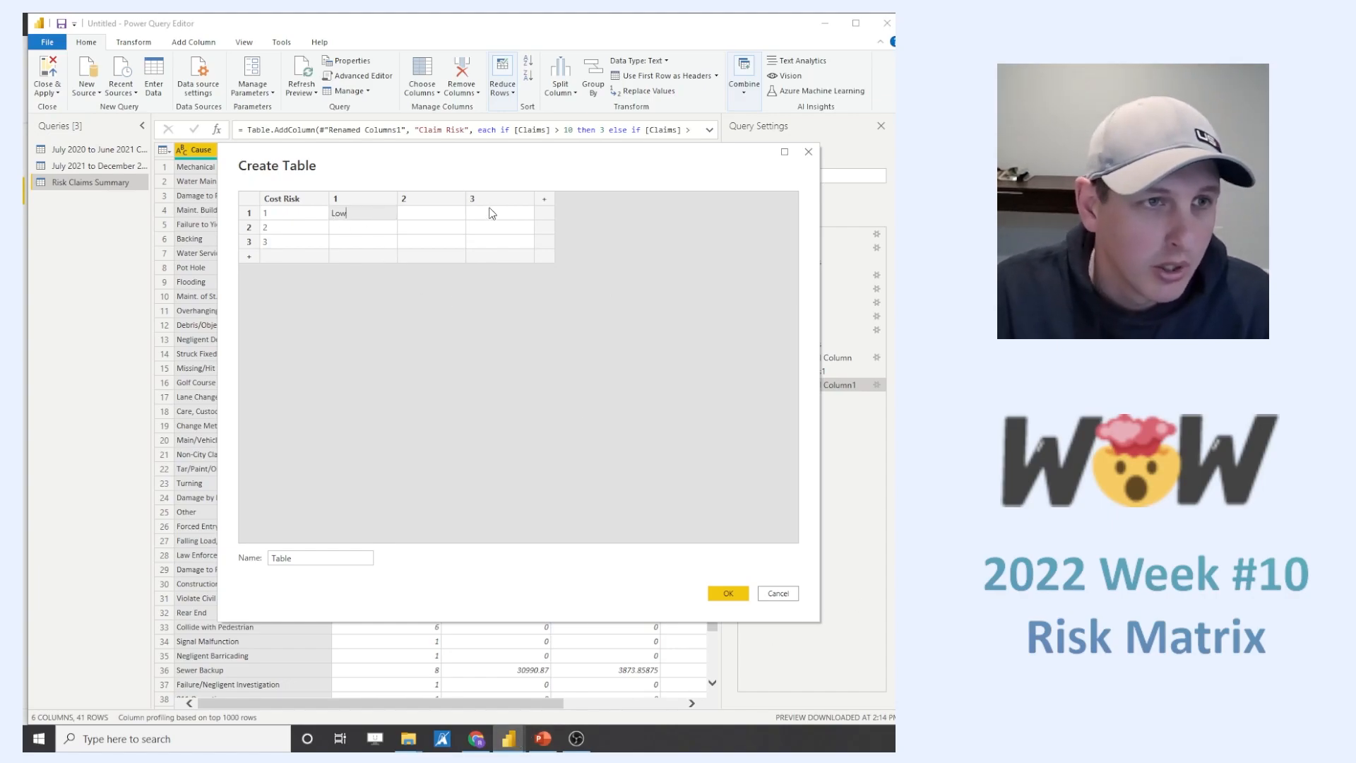
click(441, 216)
text(Lo)
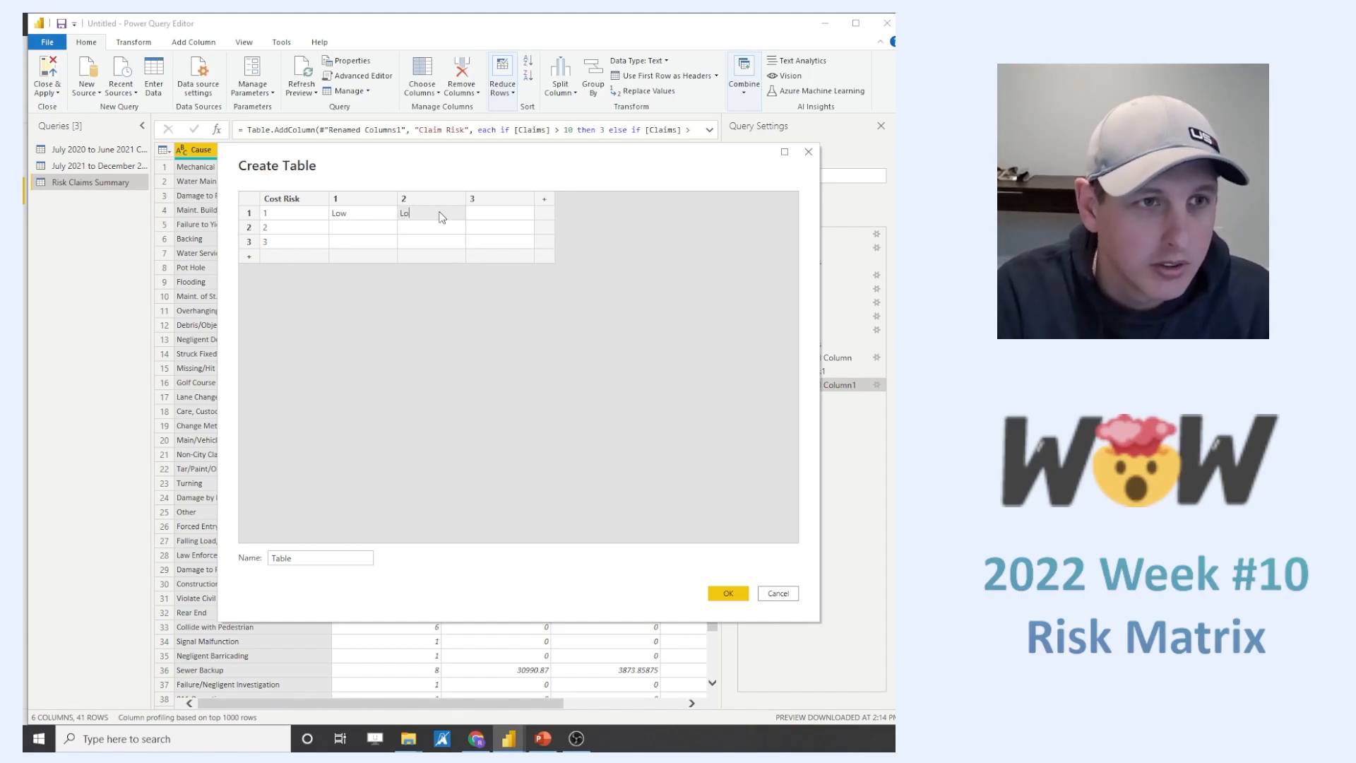
text(w)
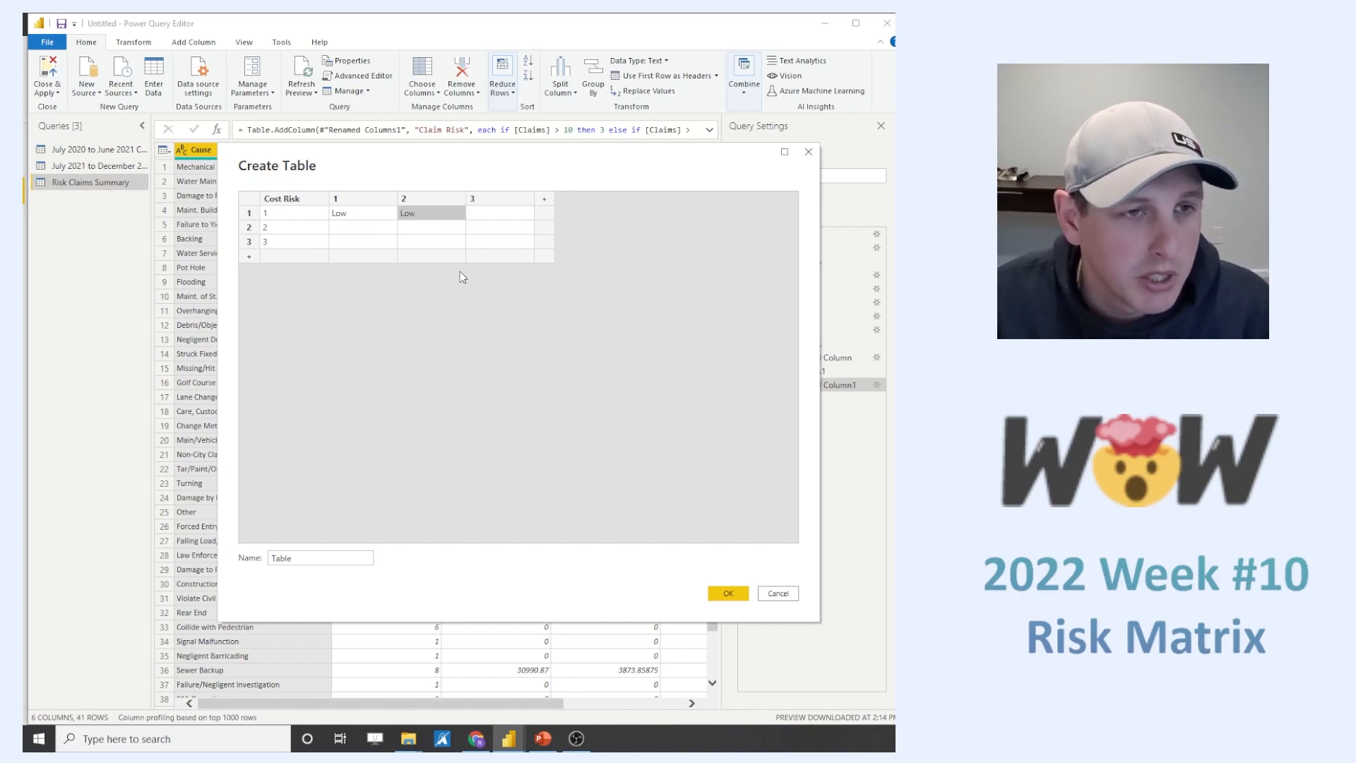
click(486, 218)
text(M)
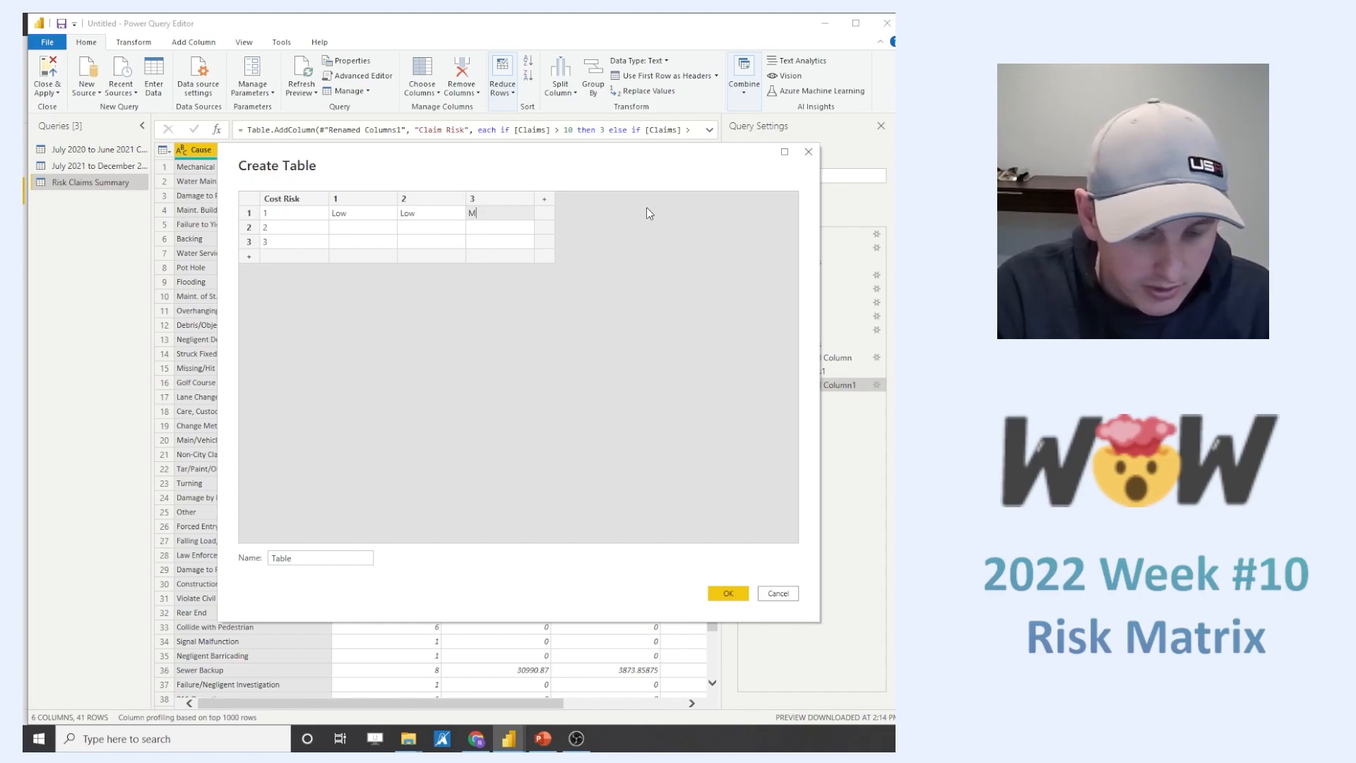
text(edium)
- Fill the Cost Risk 2 row with Low, Medium and High under columns 1, 2 and 3
click(377, 229)
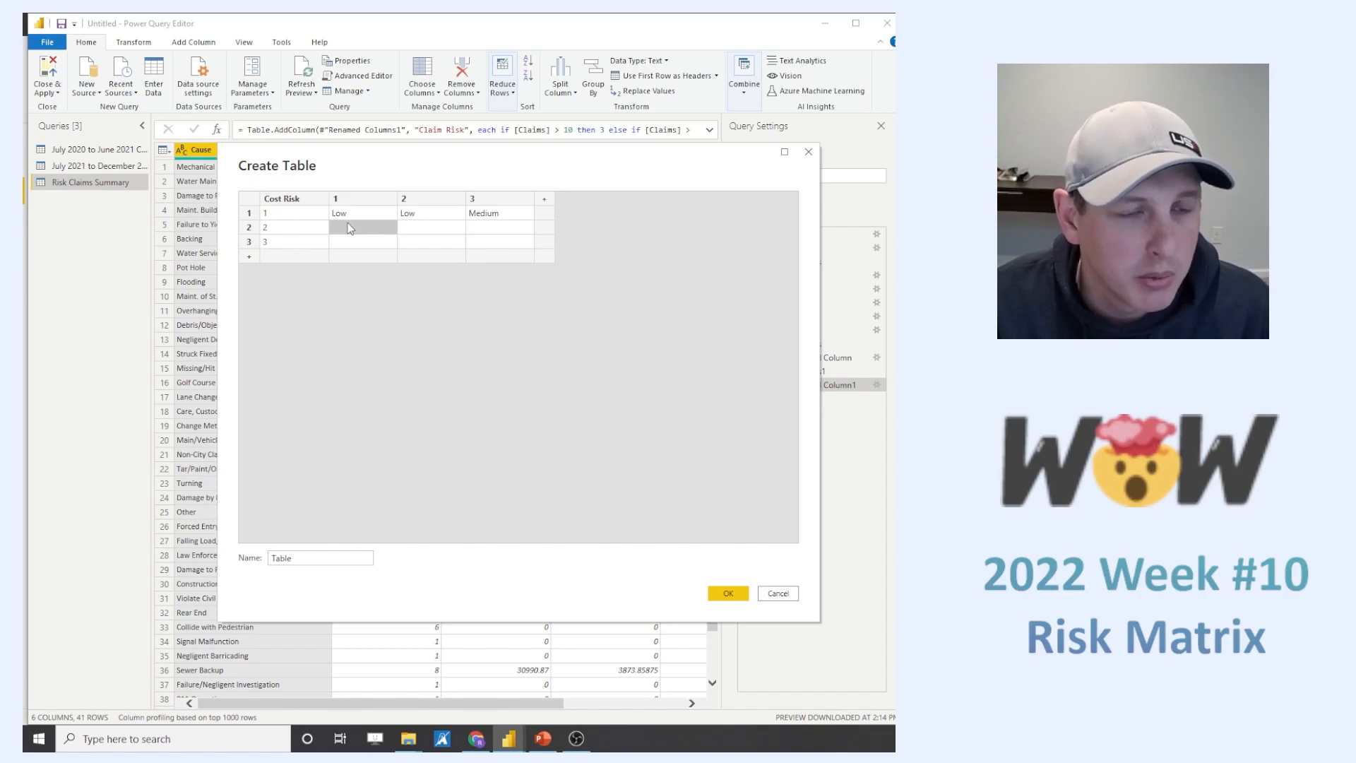
click(349, 233)
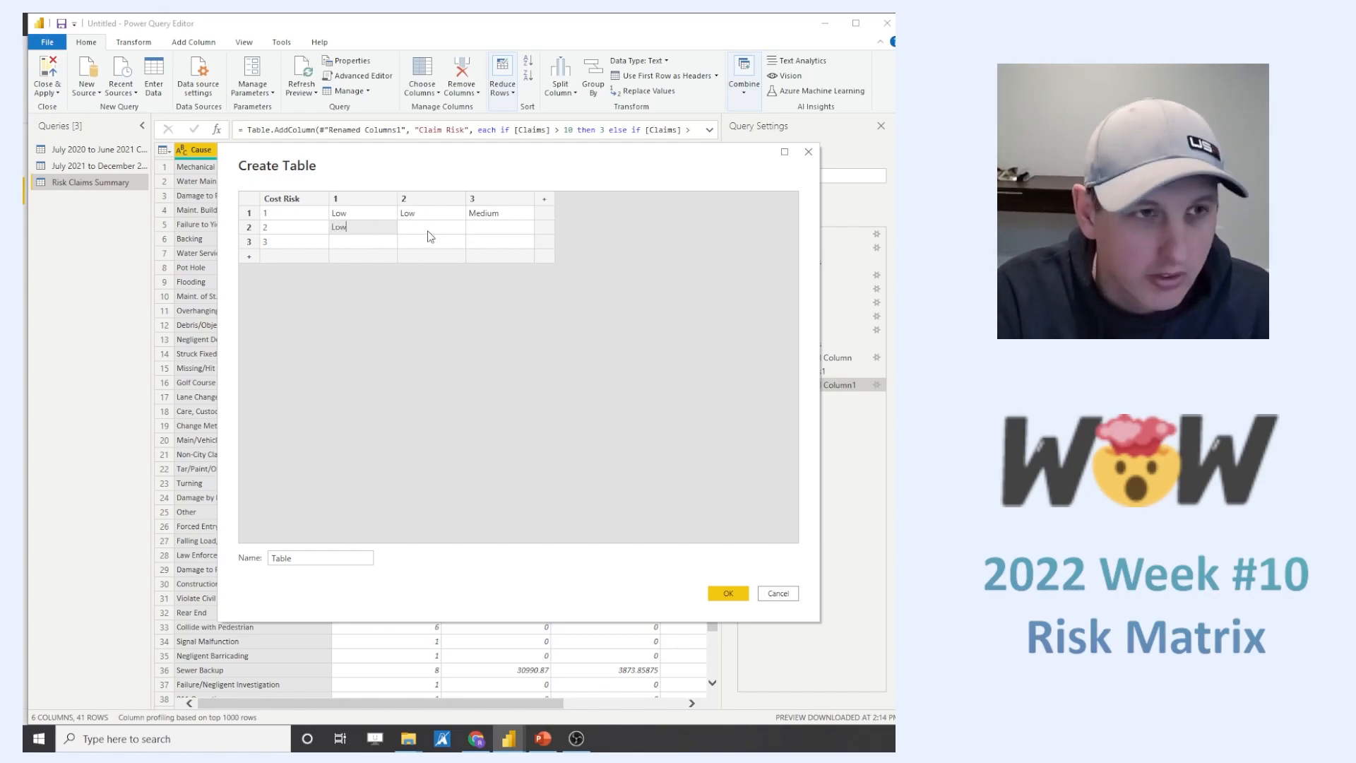
key(Tab)
text(M)
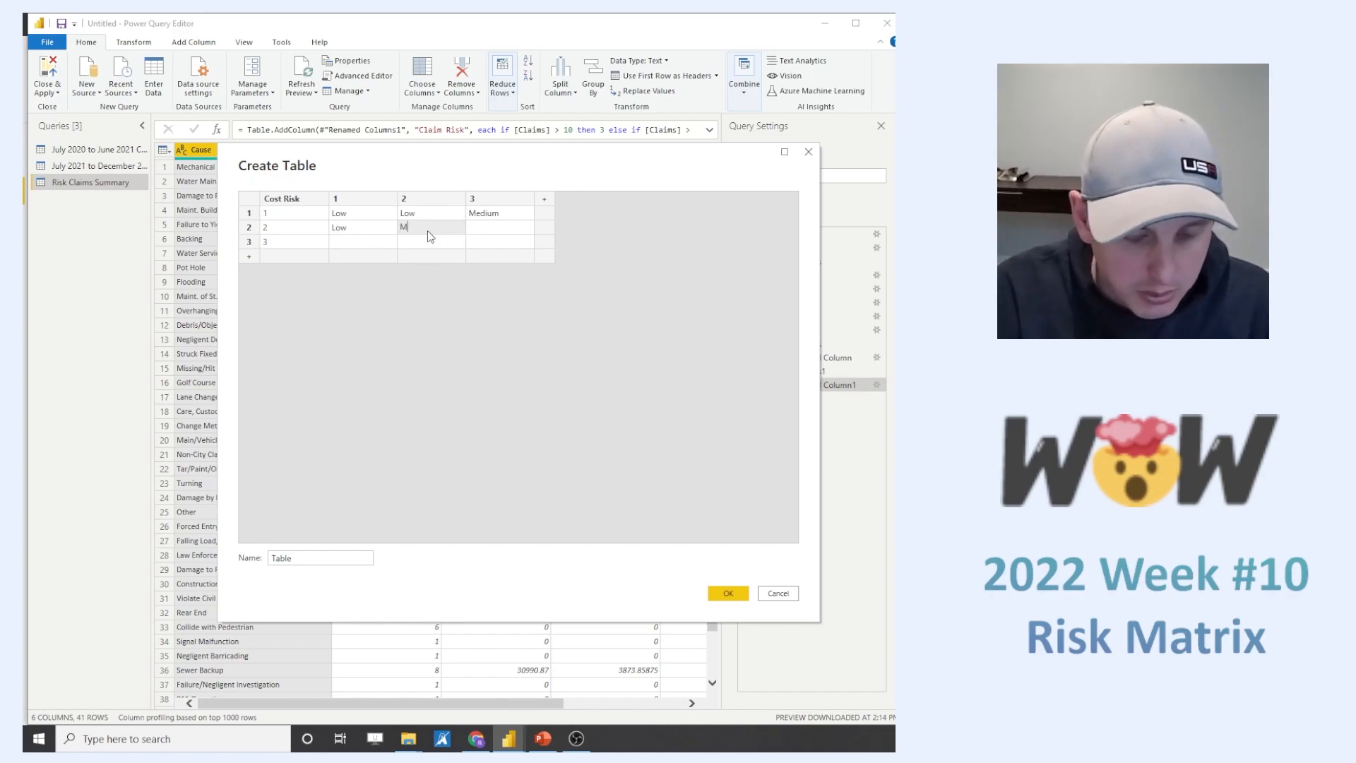
text(edium)
key(BackSpace)
key(BackSpace)
key(BackSpace)
text(edium)
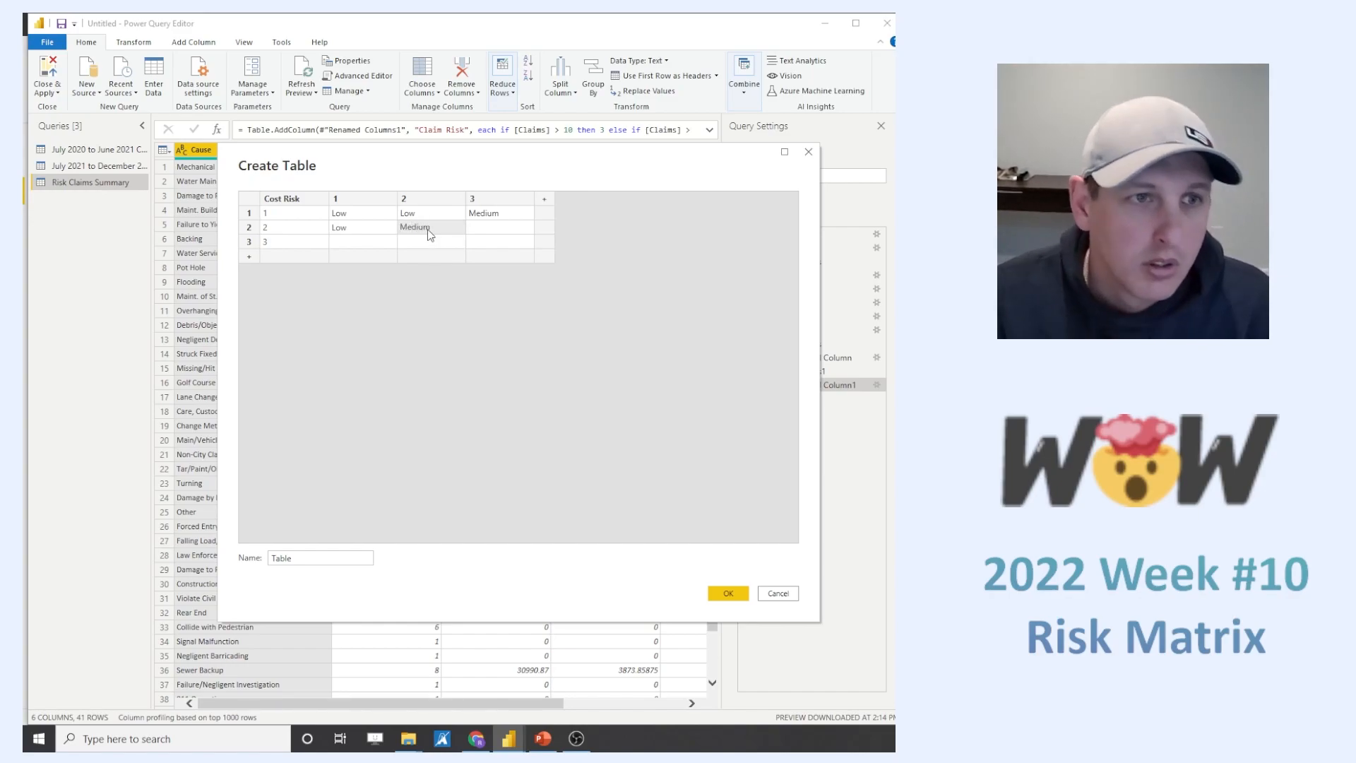
key(Tab)
click(492, 234)
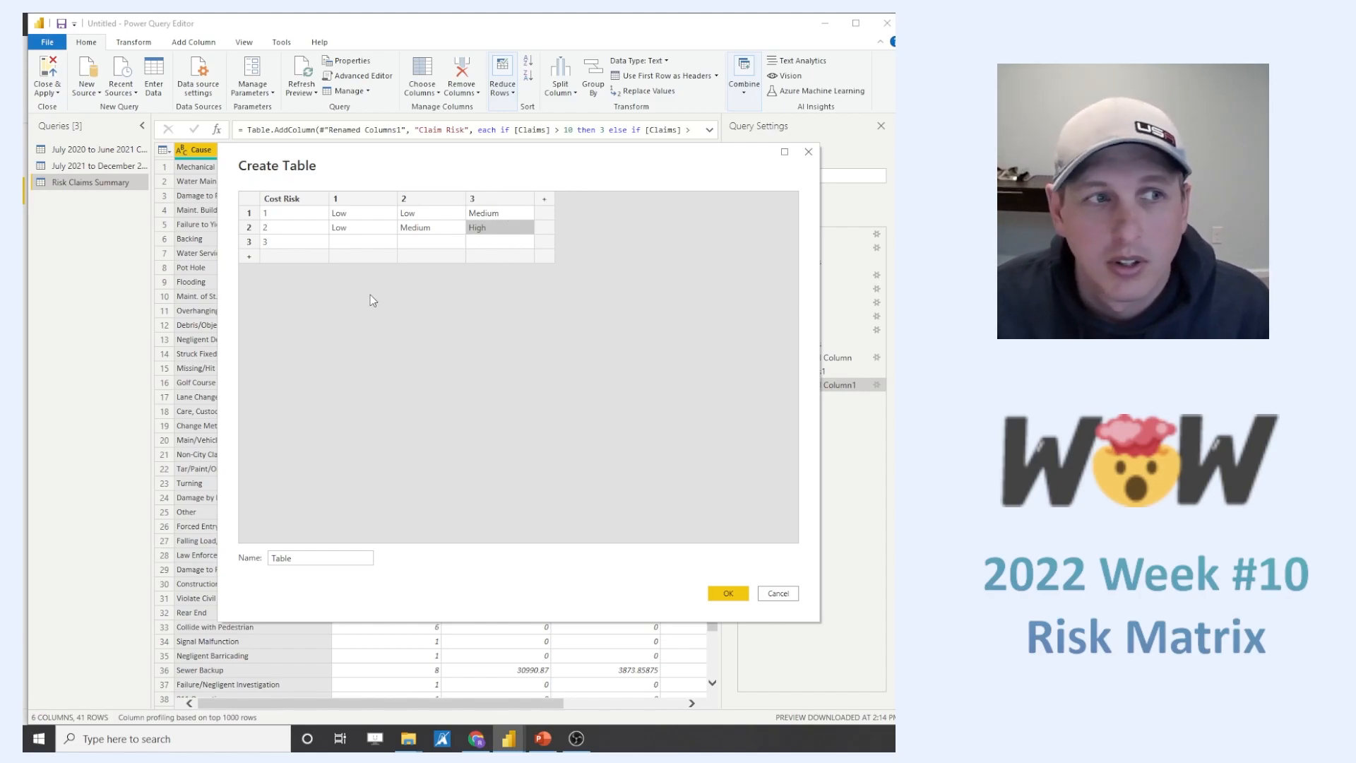
- Fill the Cost Risk 3 row with Medium, High and High under columns 1, 2 and 3
click(355, 244)
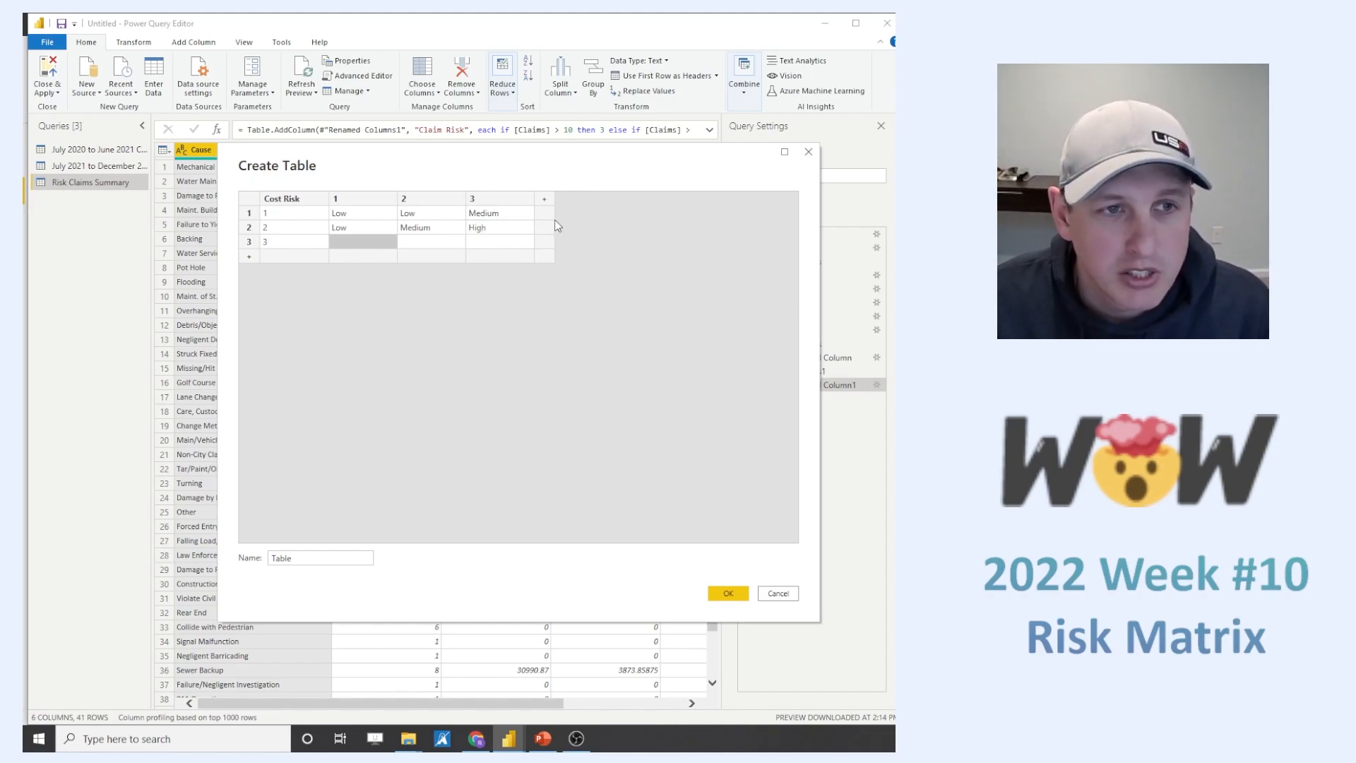
click(489, 240)
double_click(363, 240)
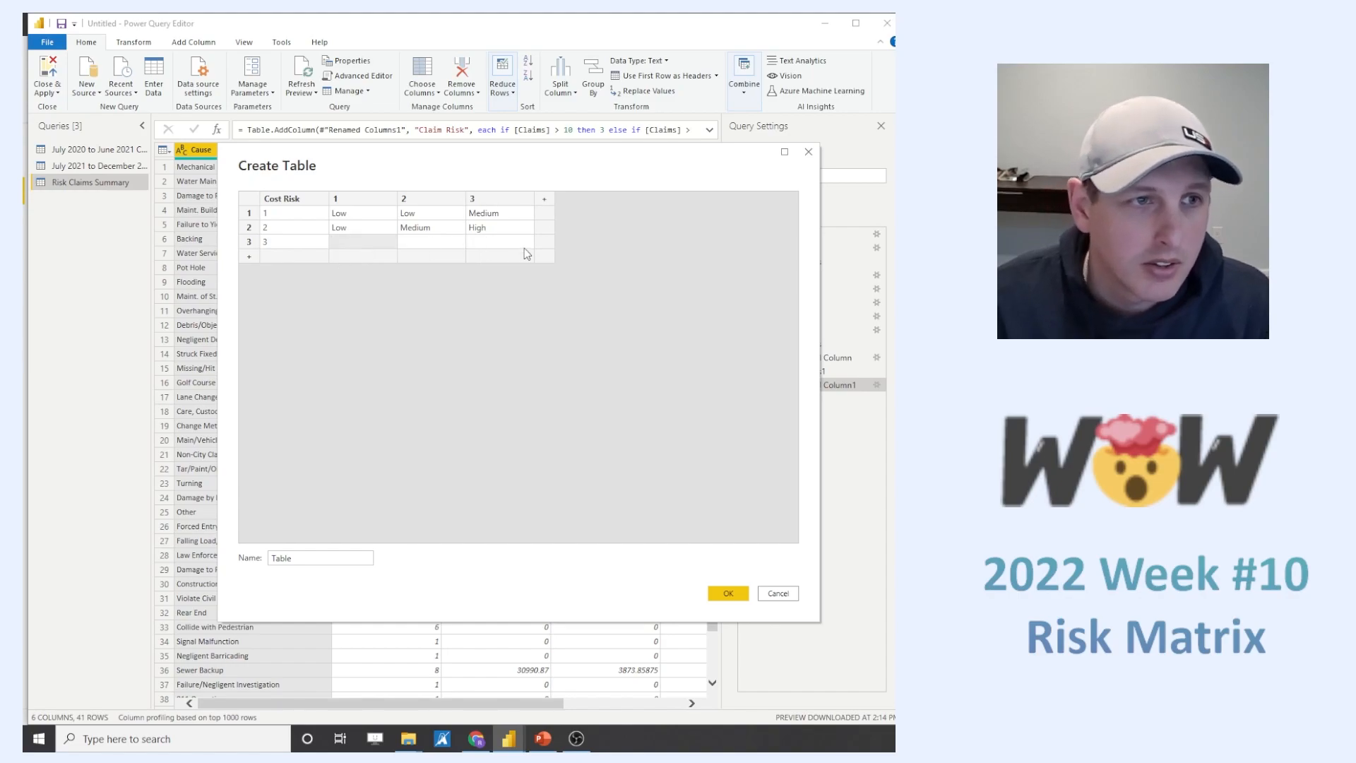
text(Medium)
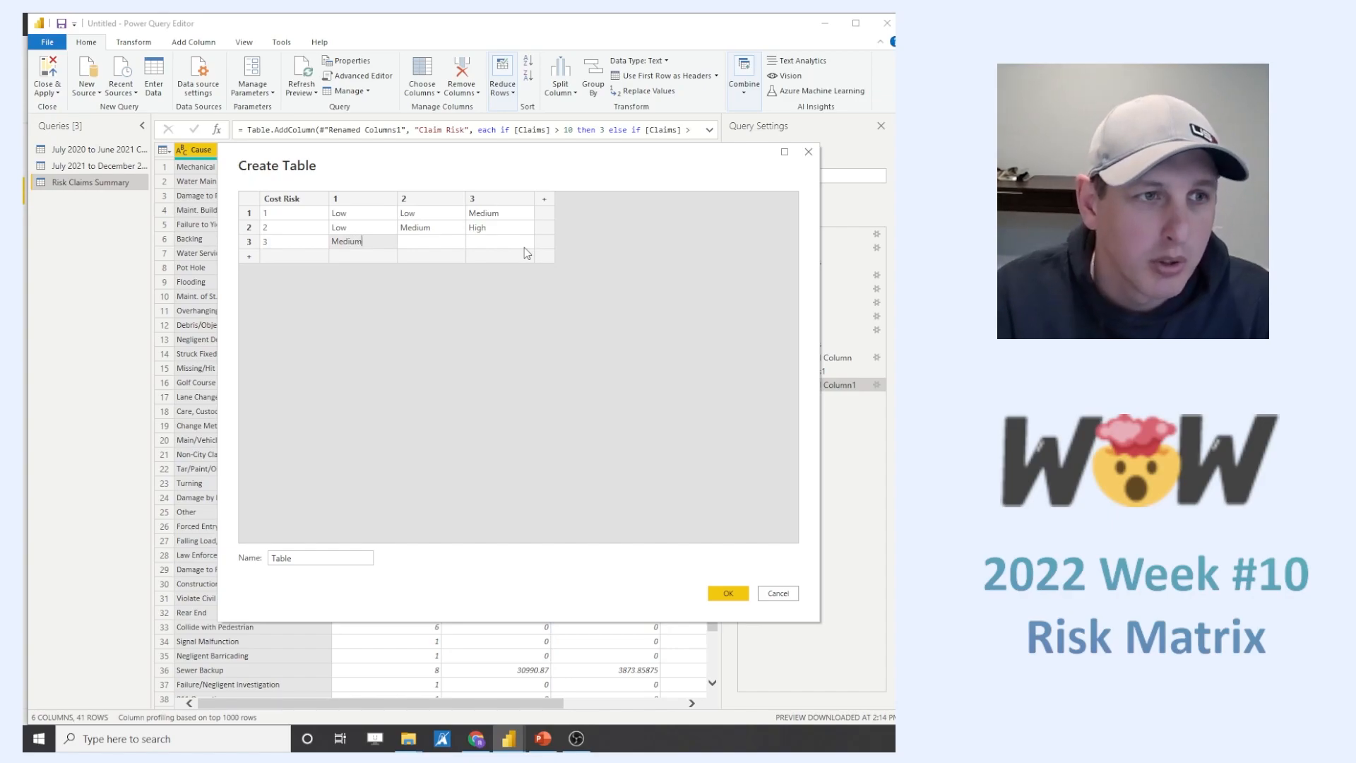
double_click(431, 240)
text(High)
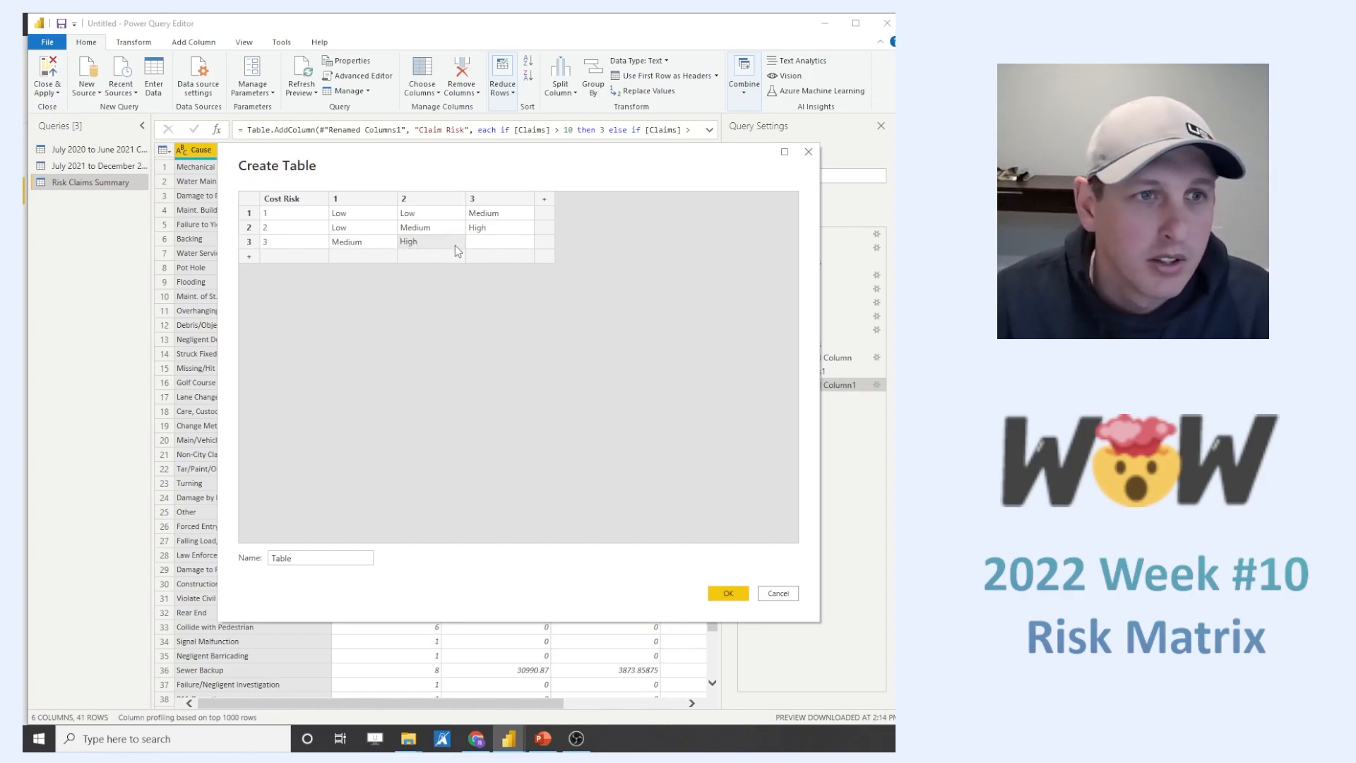
double_click(493, 237)
text(High)
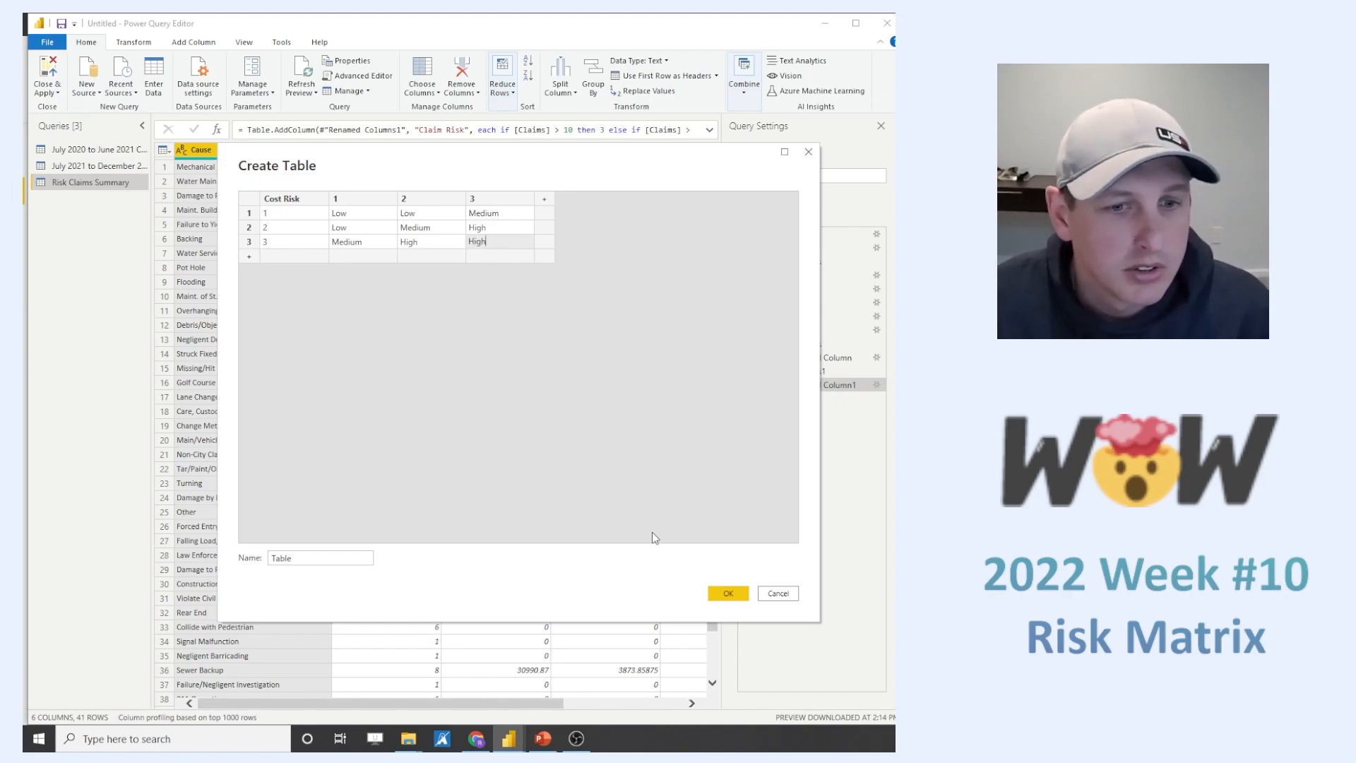
- Name the manually entered table "Risk Matrix" and create it
drag(342, 558, 243, 558)
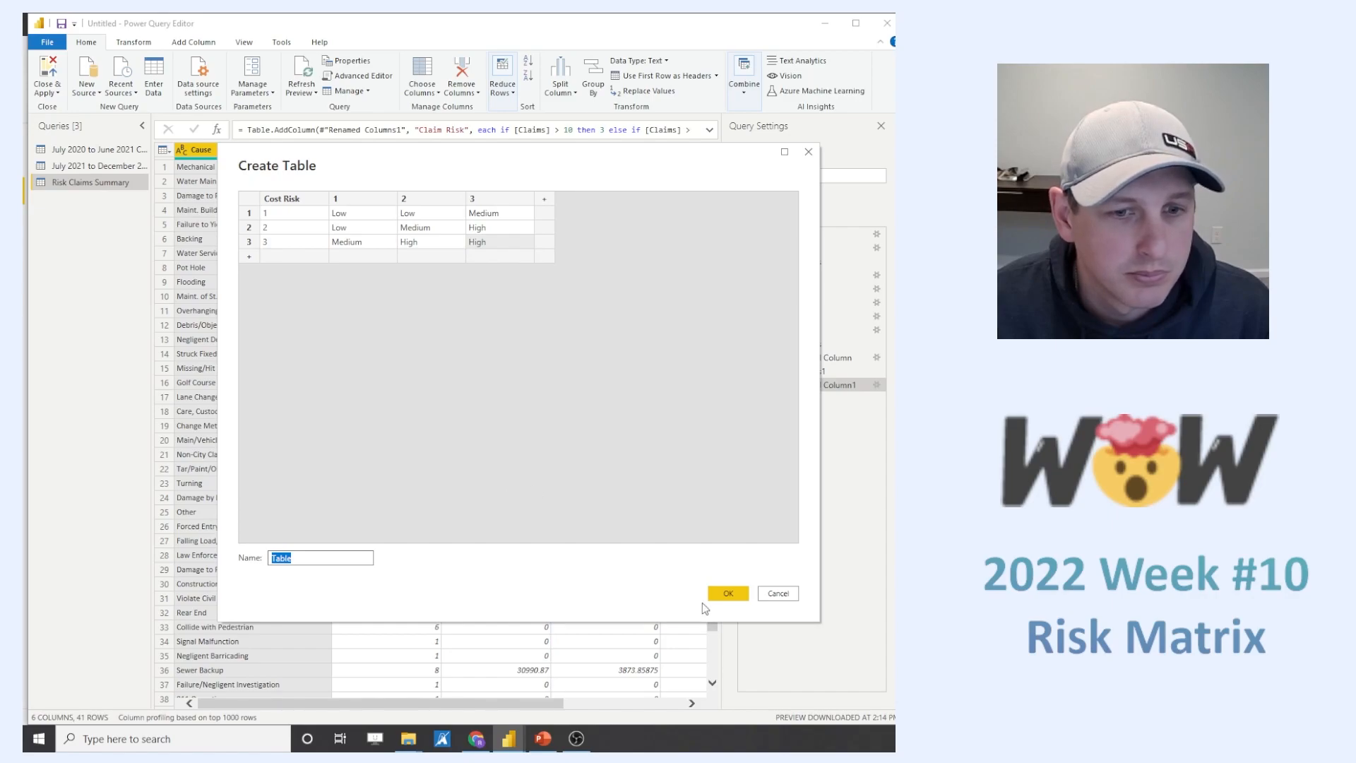
text(Risk Matrix)
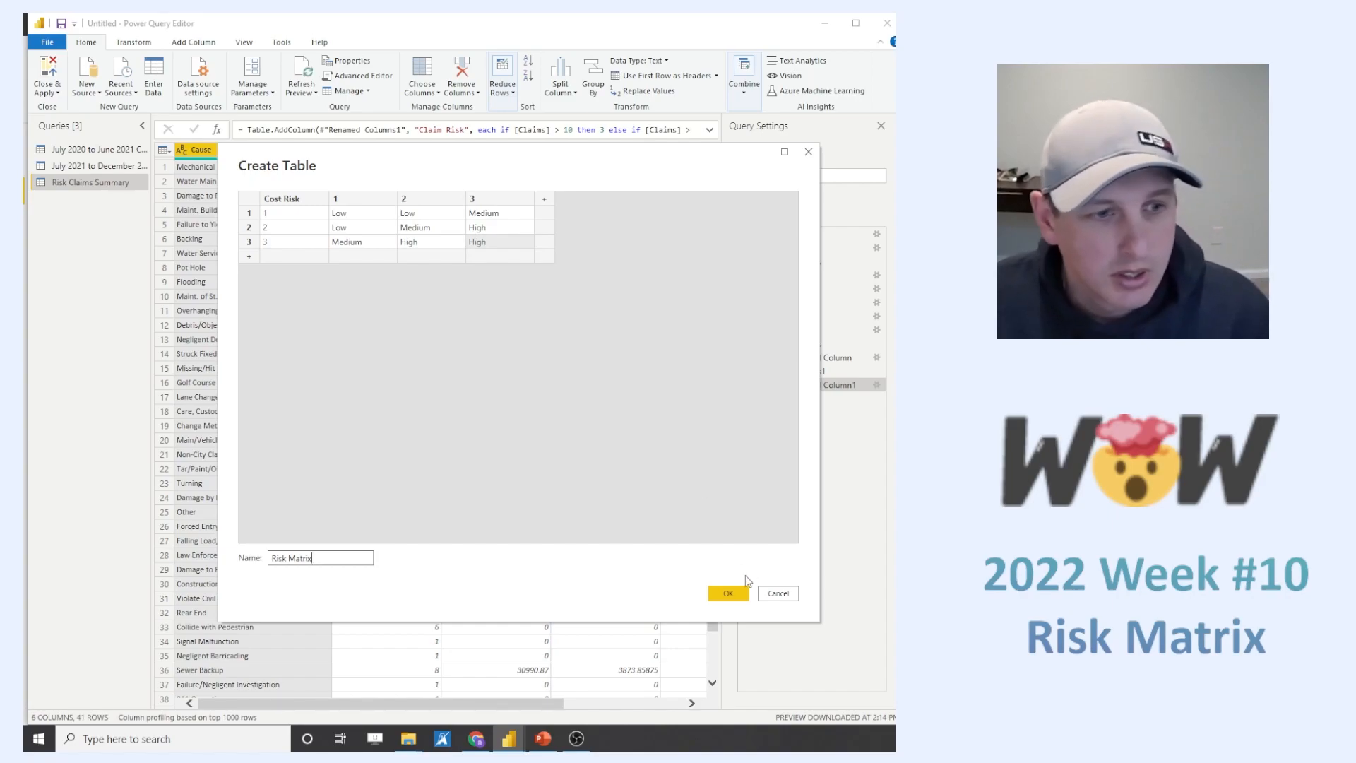
click(730, 594)
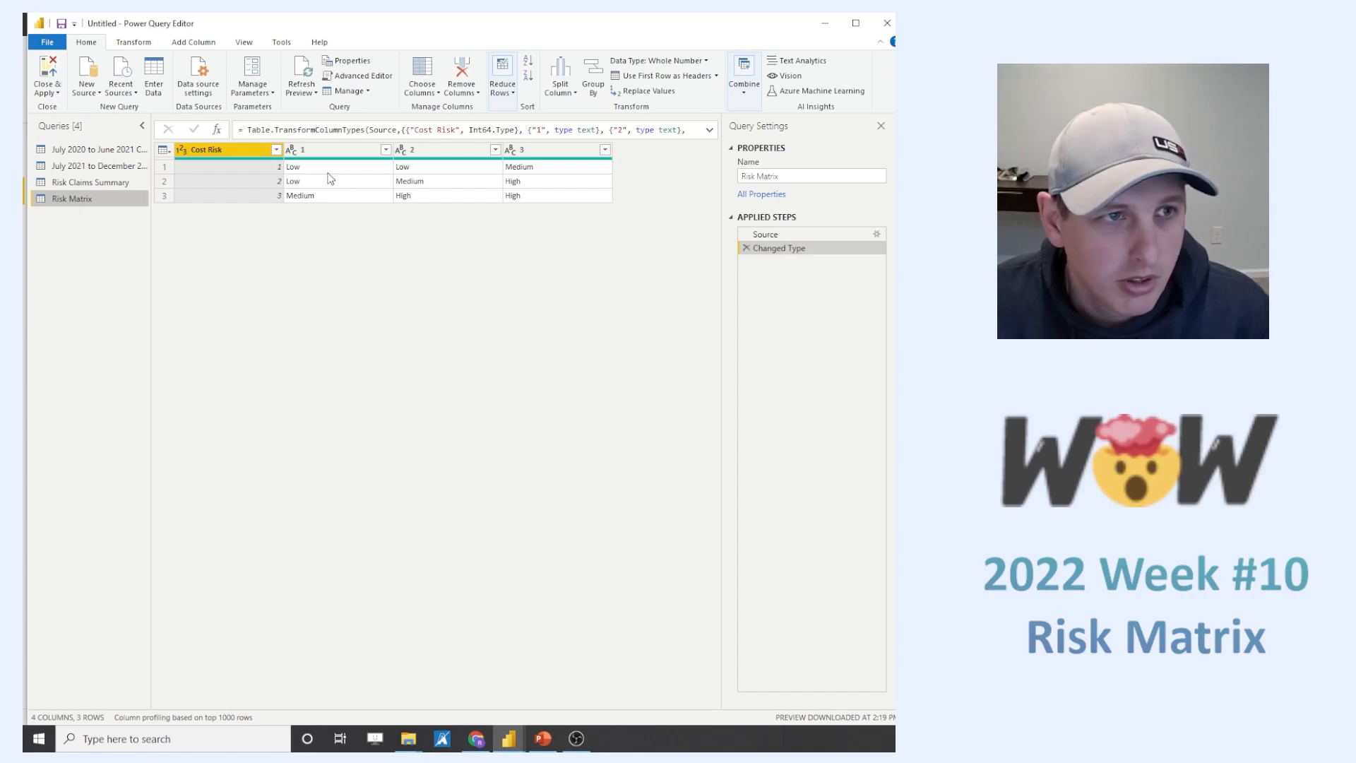
- Unpivot columns 1, 2 and 3 of the Risk Matrix query
click(318, 152)
shift+click(535, 150)
right_click(531, 149)
click(597, 358)
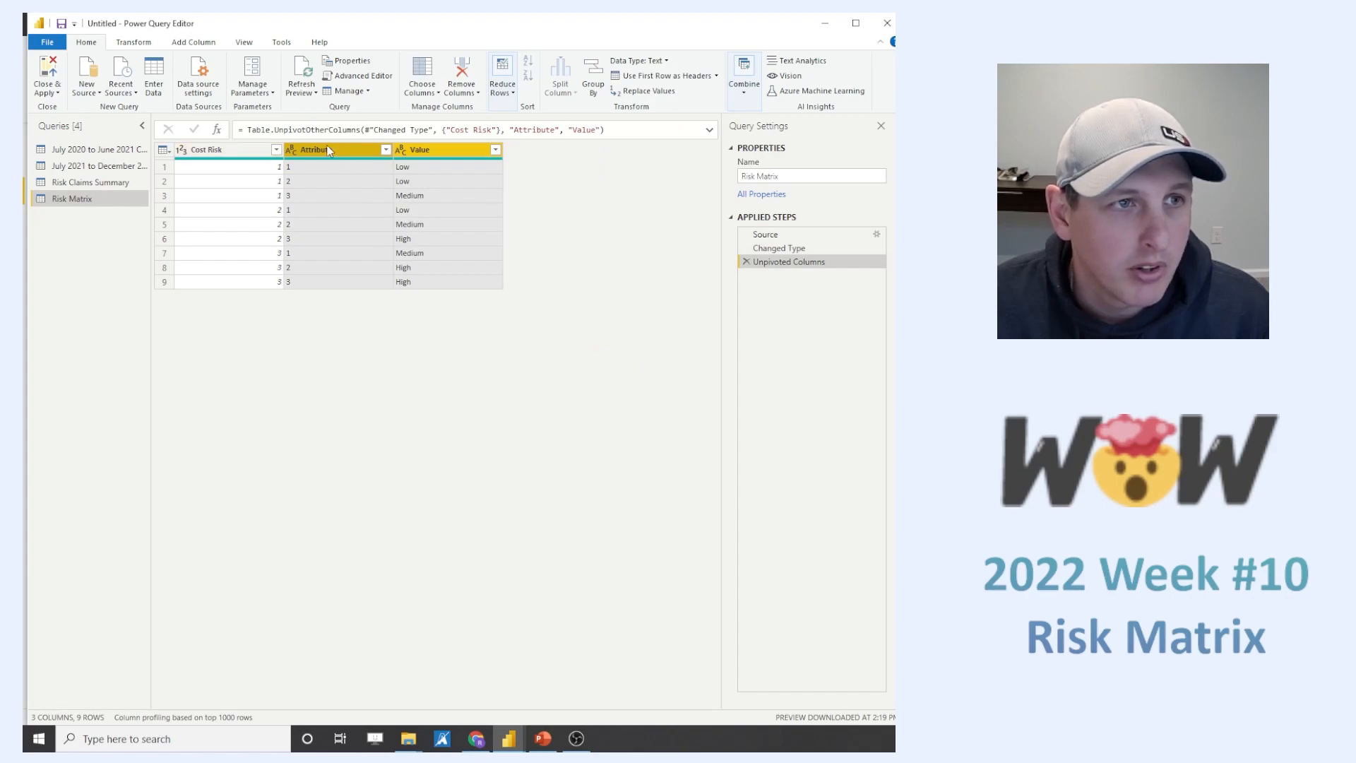
- Rename the Attribute column to "Claim Risk"
double_click(314, 151)
text(Claim)
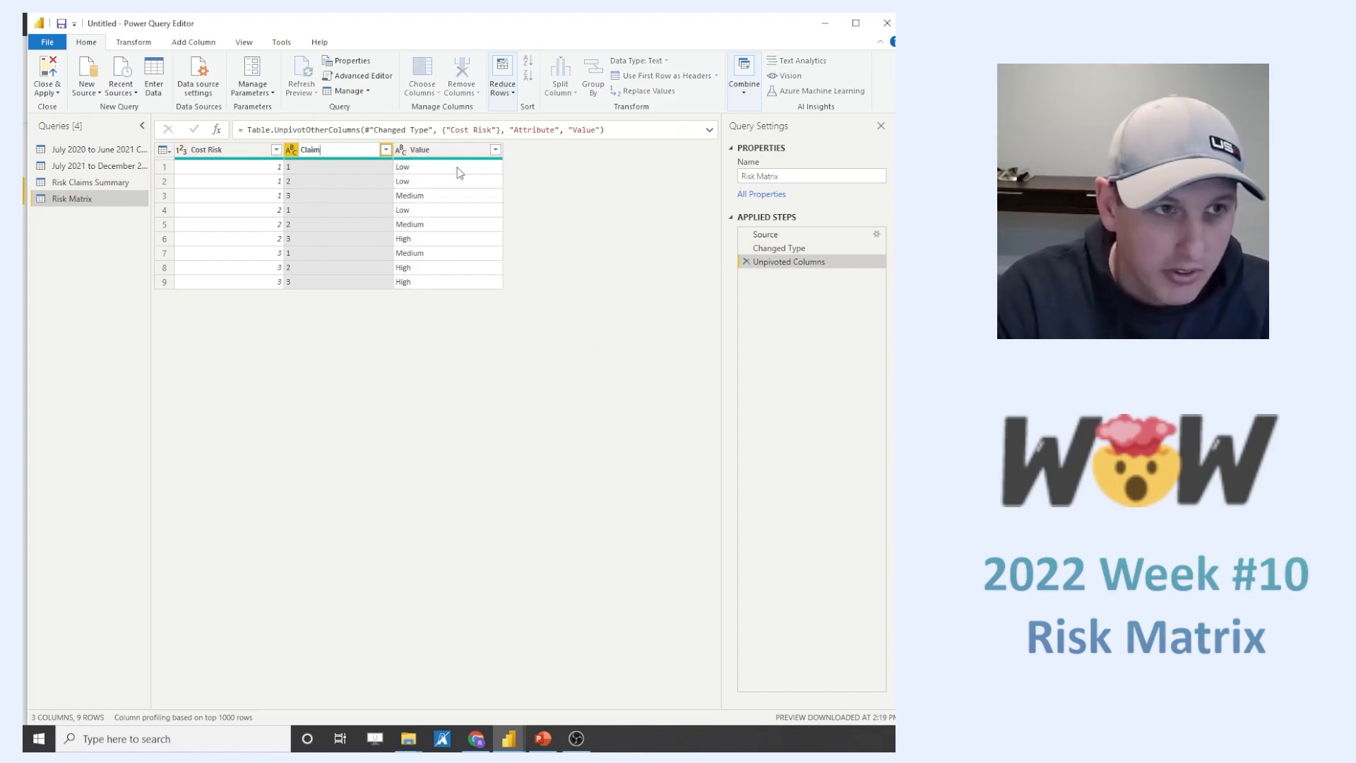
text( Rosk)
key(BackSpace)
key(BackSpace)
key(BackSpace)
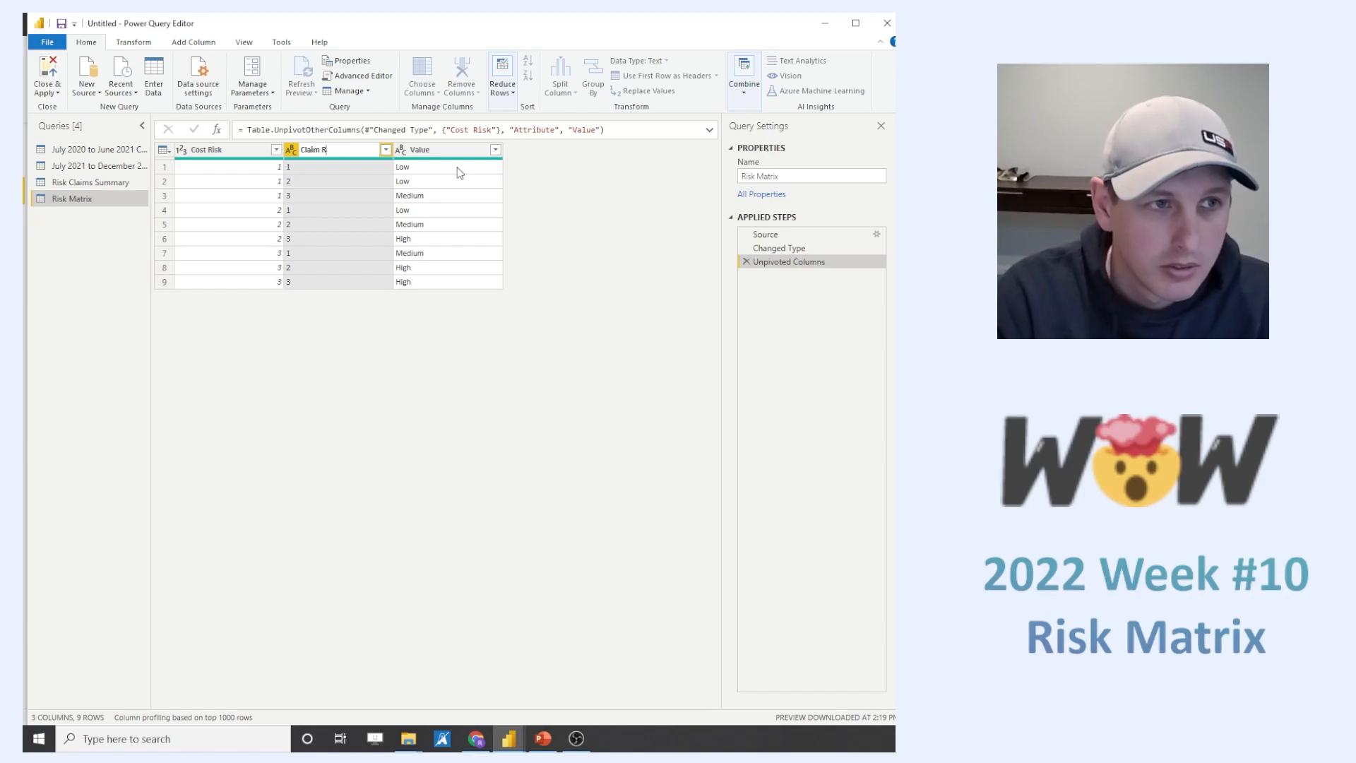
text(isk)
key(Tab)
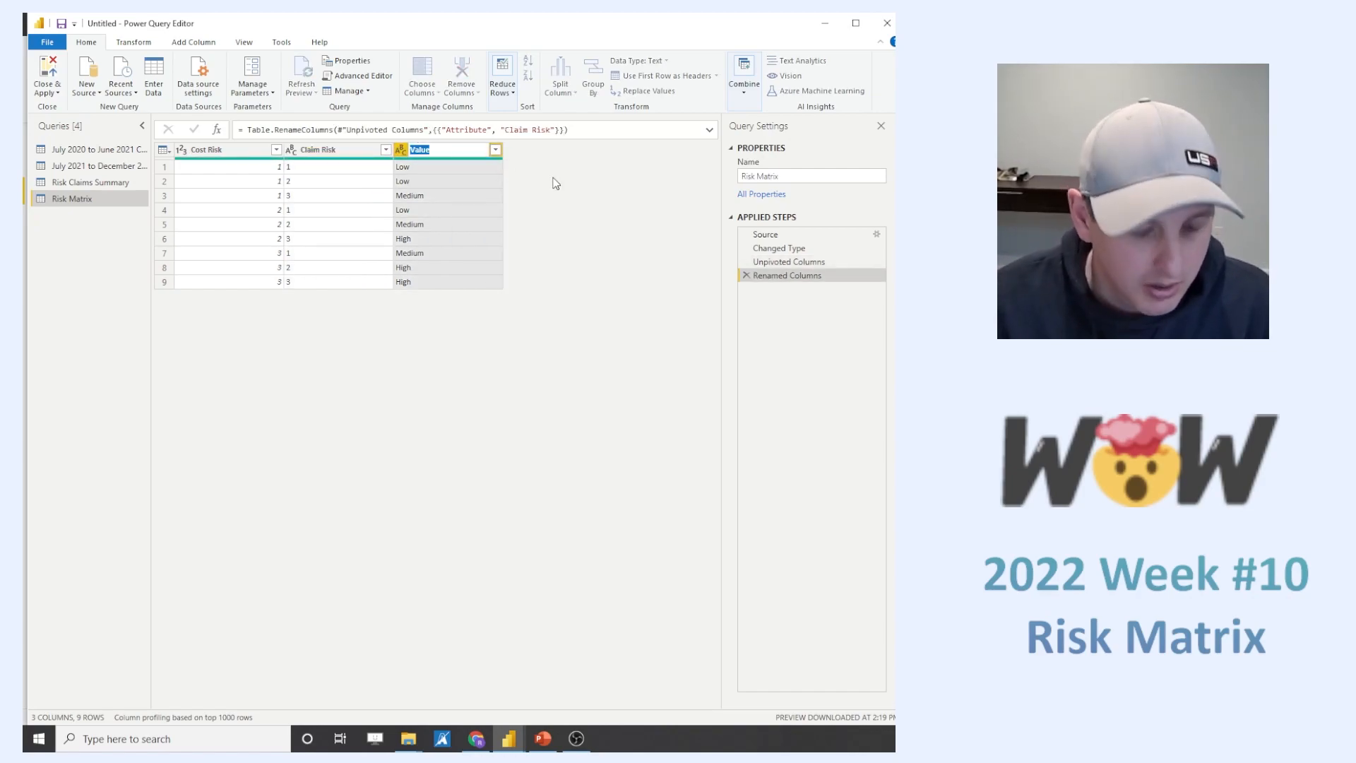
- Rename the Value column to "Overall Risk" and change the Cost Risk column's data type to Text
text(Overall)
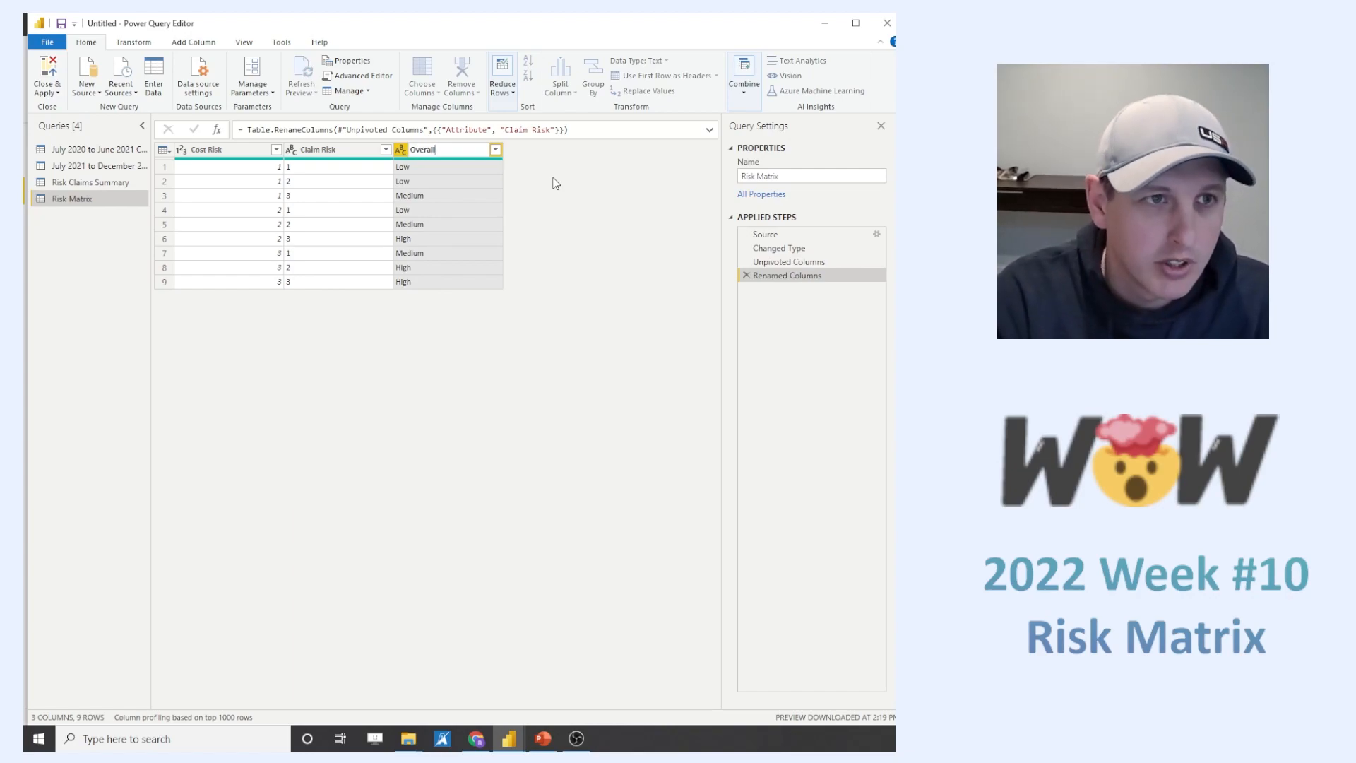
text( Risk)
key(Return)
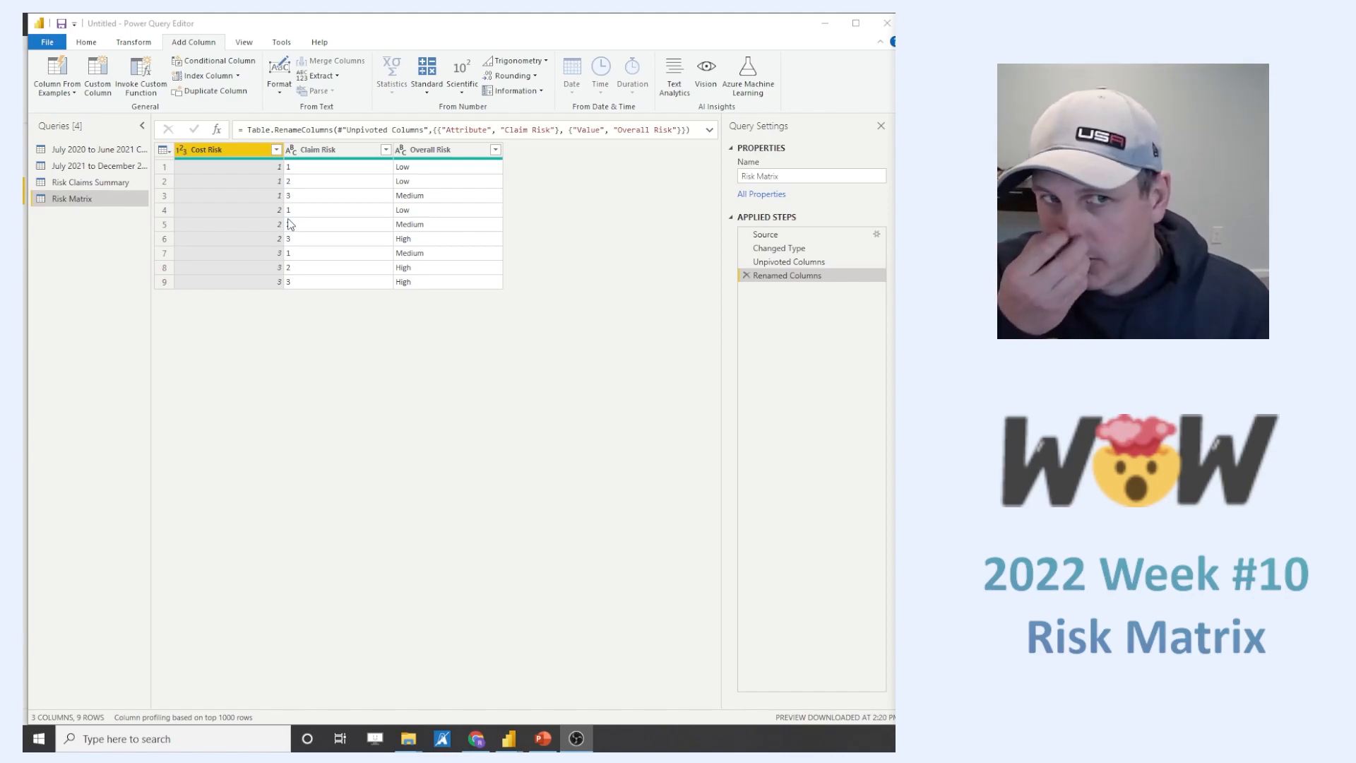
click(180, 150)
click(205, 311)
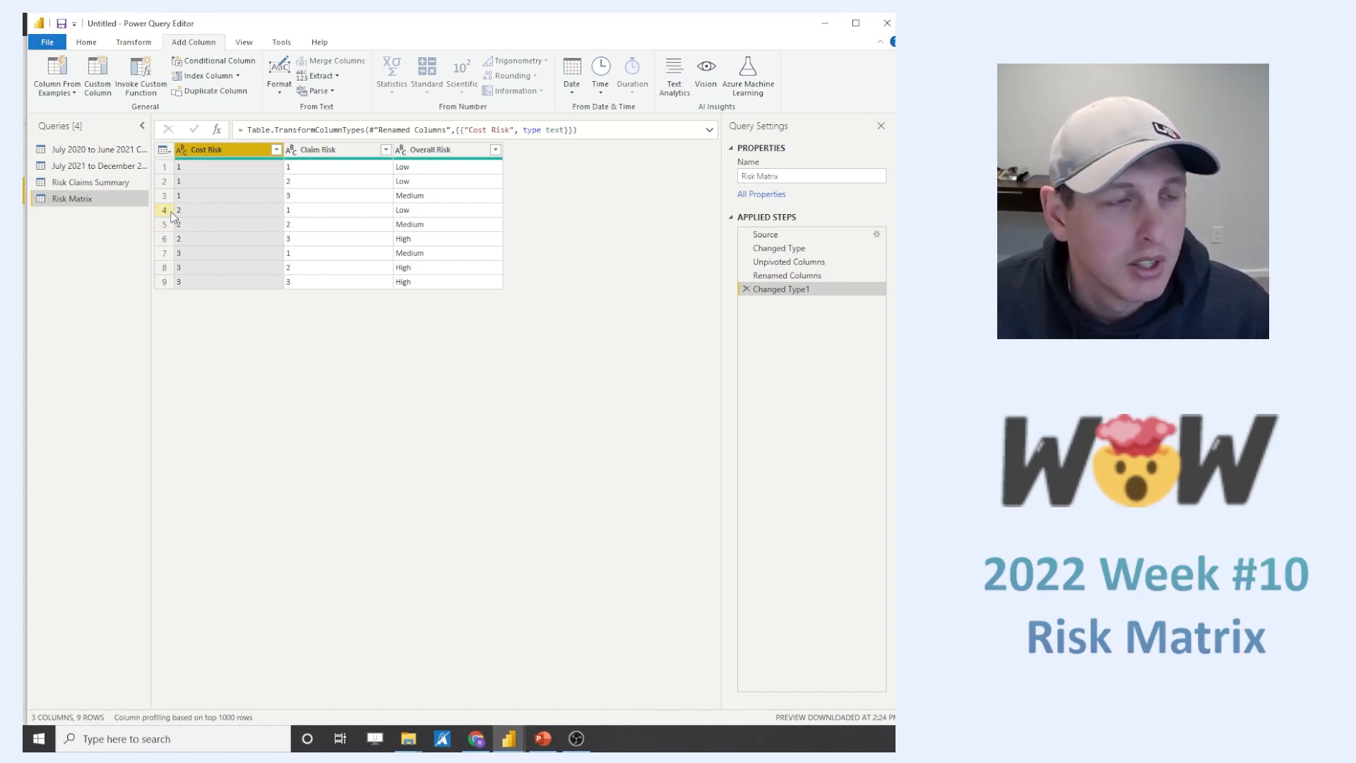
- Add a custom column named "Risk Code" with the formula [Claim Risk]&[Cost Risk]
click(97, 84)
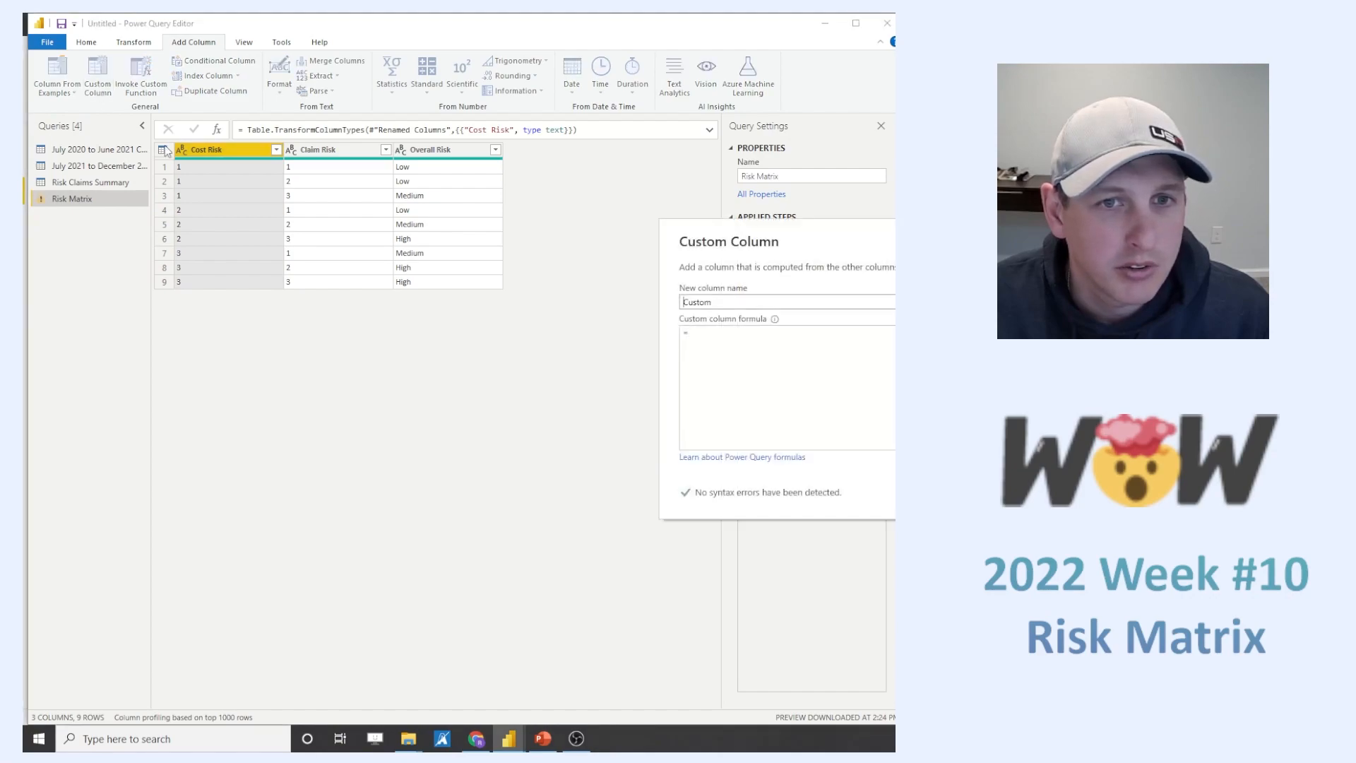
double_click(351, 406)
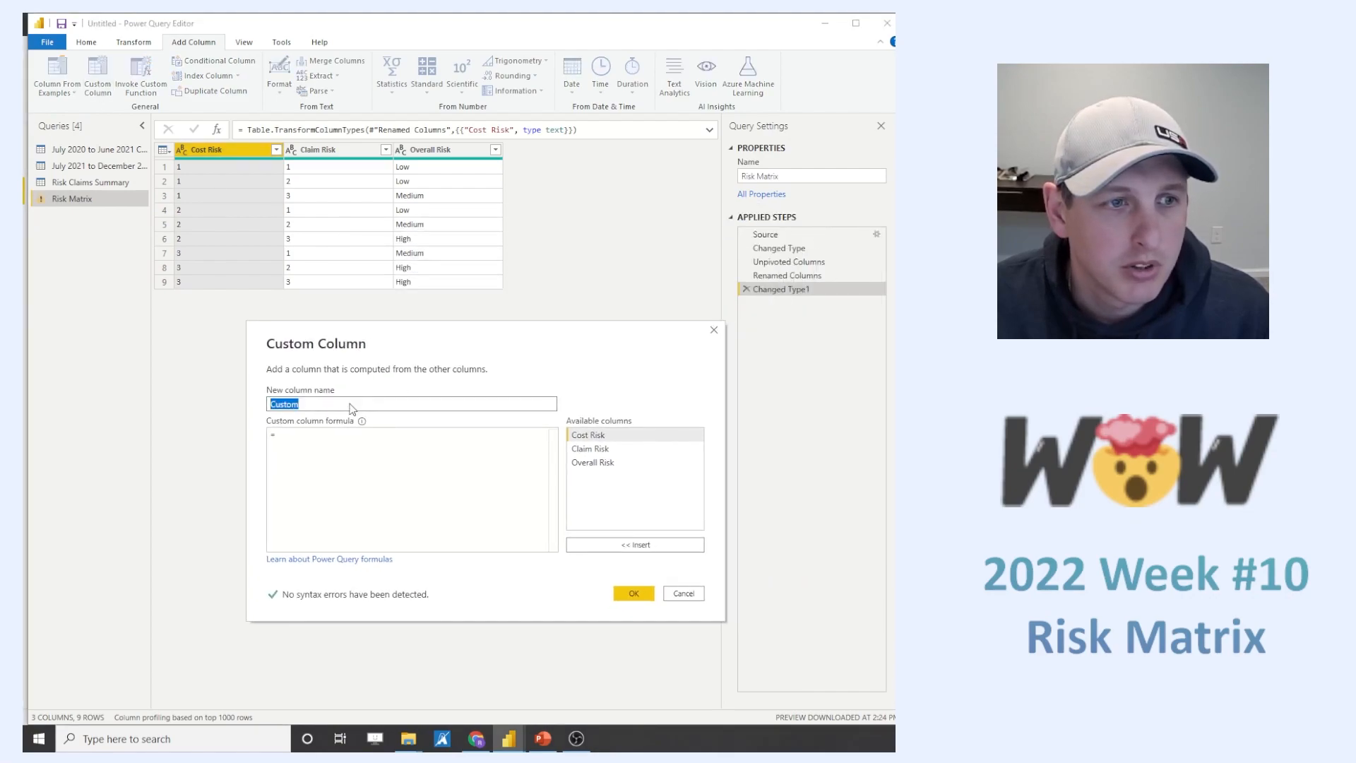
text(Risk C)
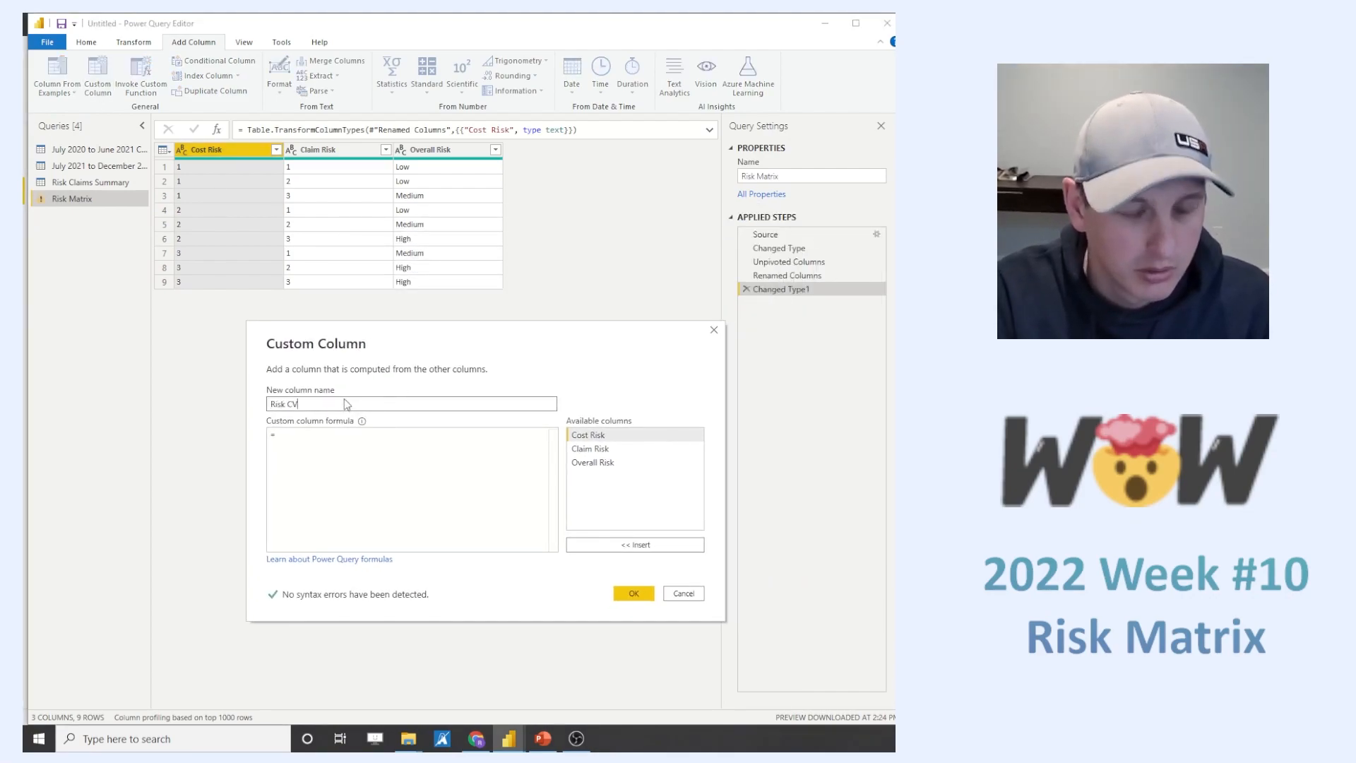
text(ode)
click(293, 439)
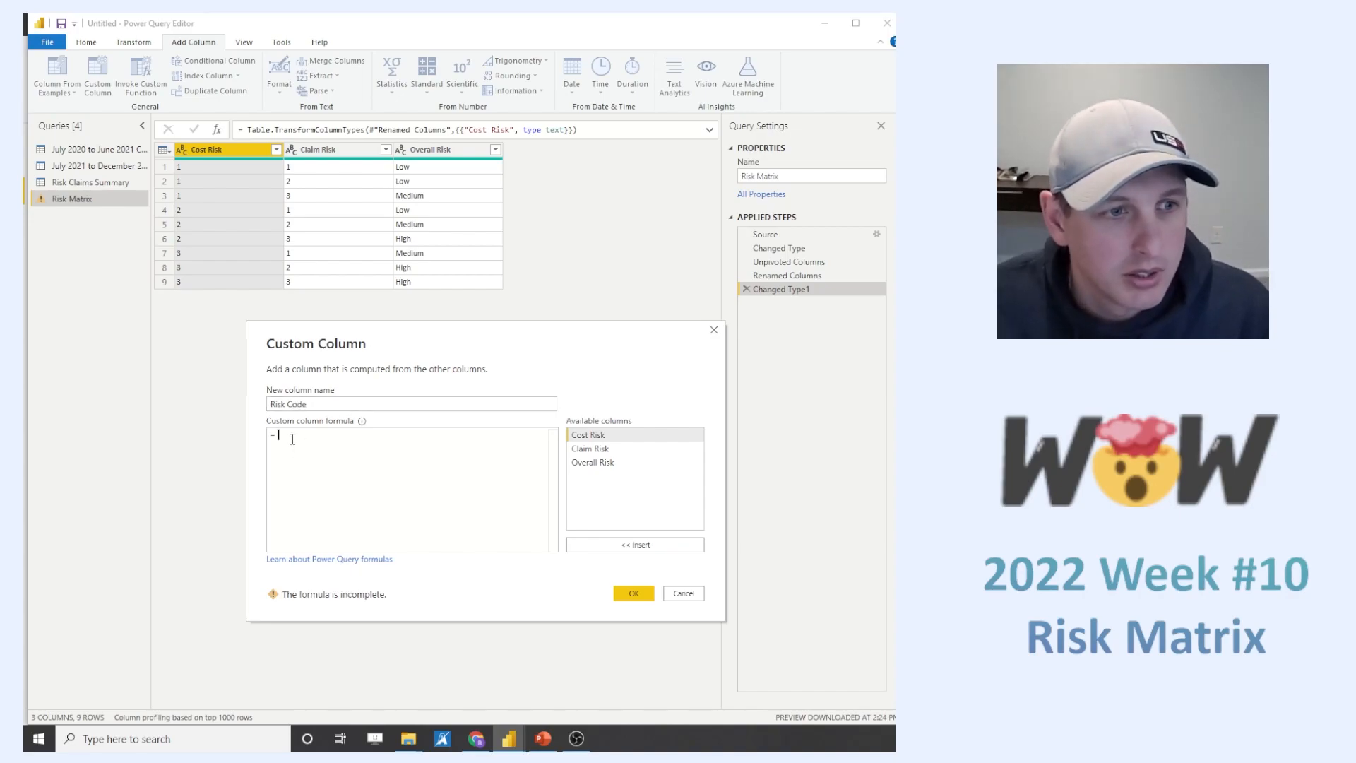
click(583, 436)
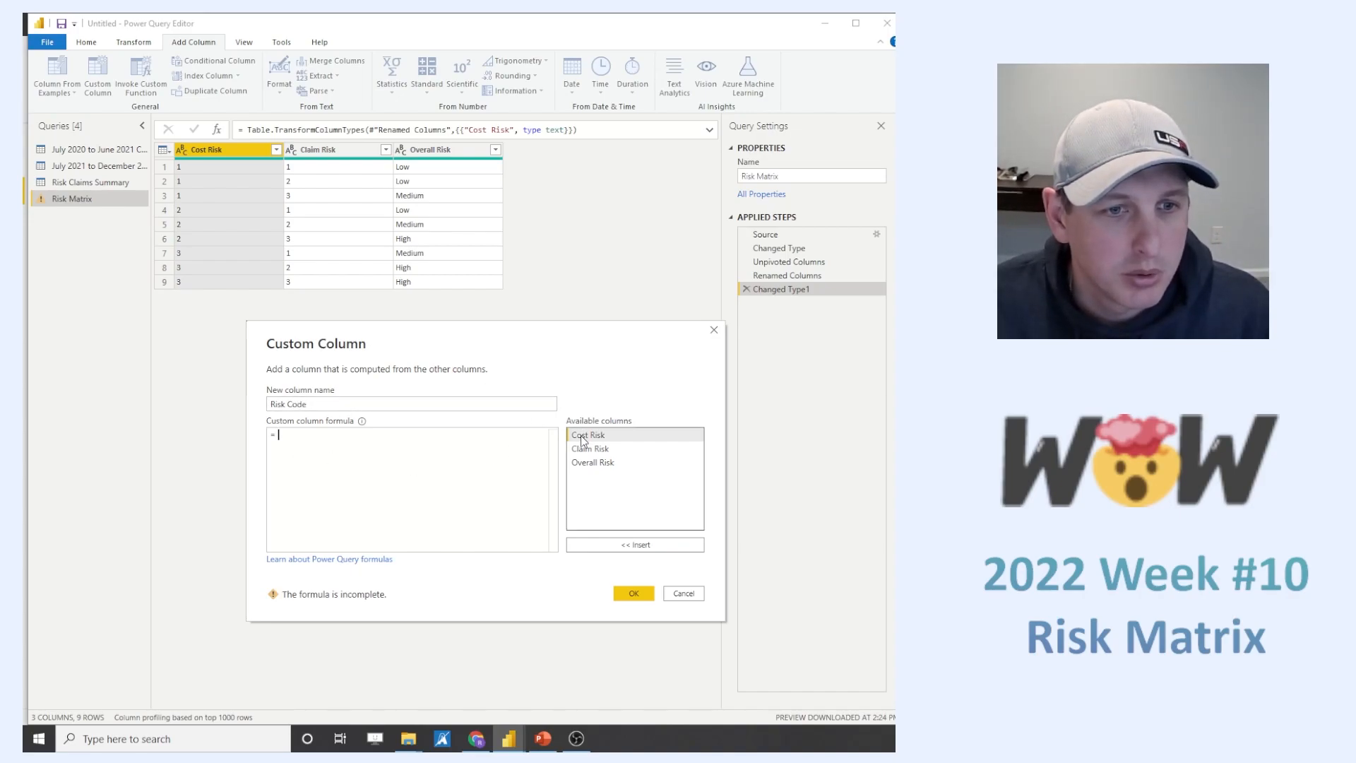
double_click(589, 450)
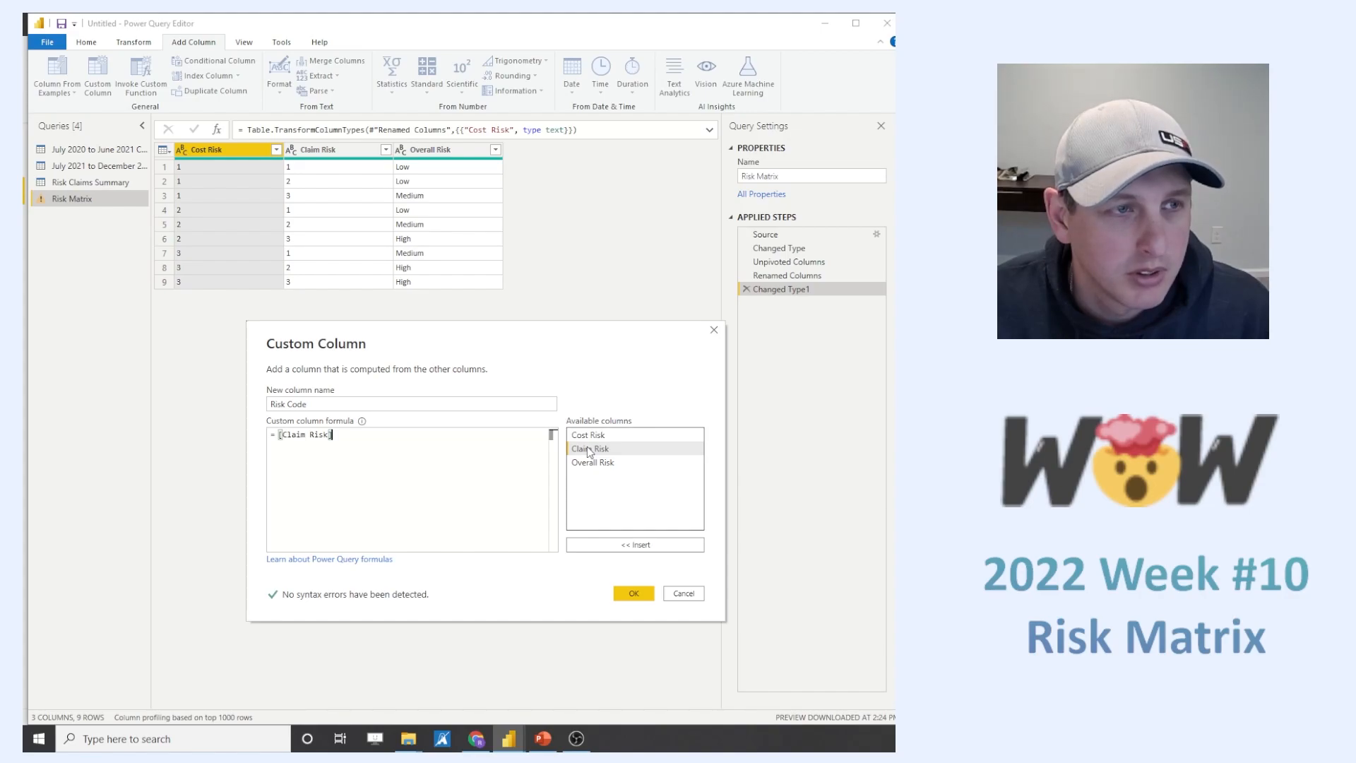
text(&)
double_click(586, 435)
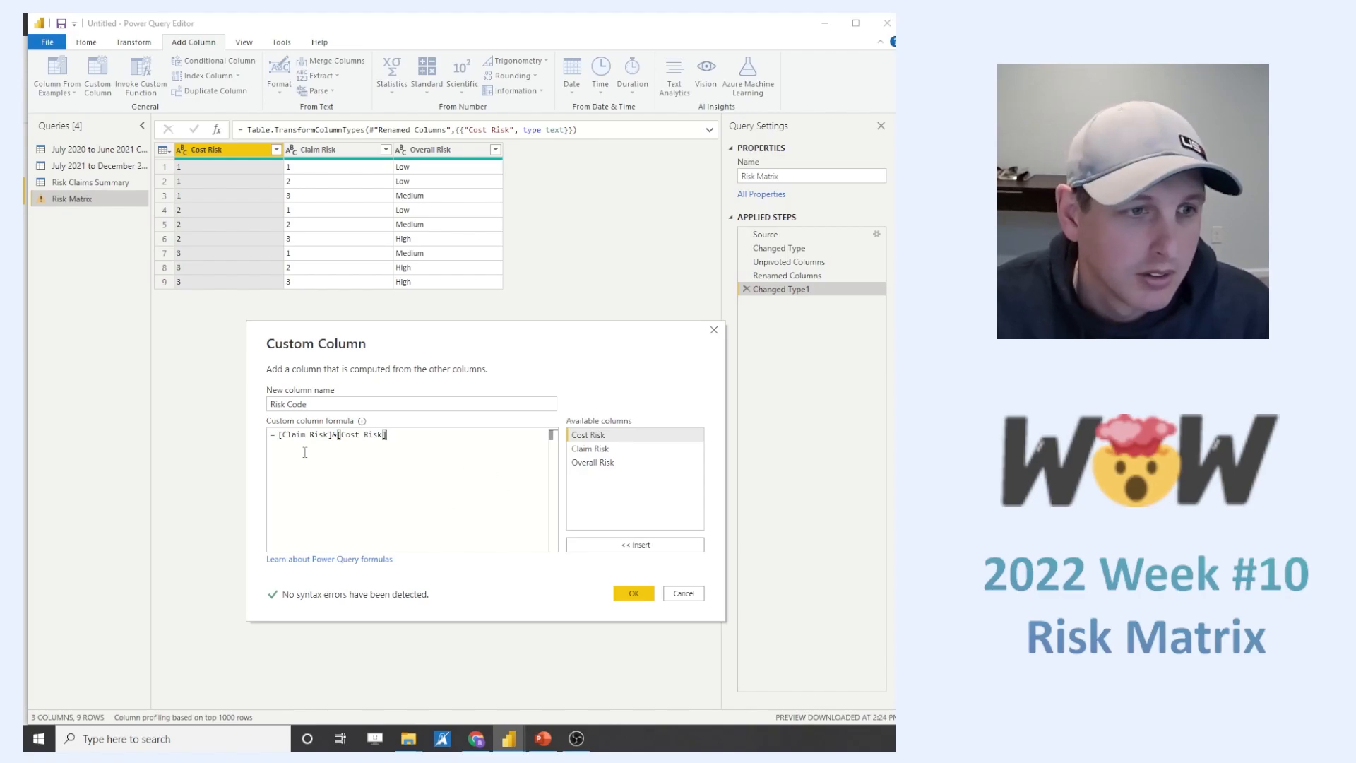
click(634, 593)
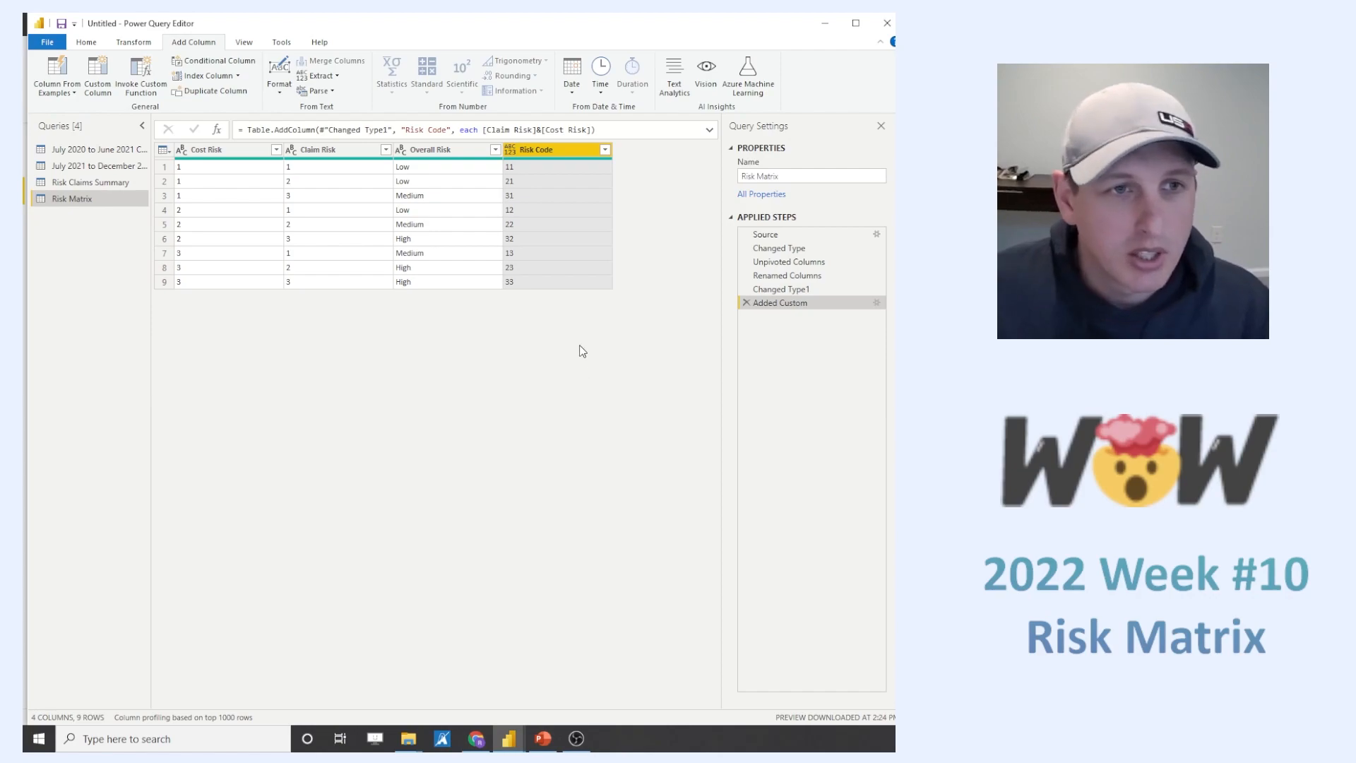
- Compare the Cost Risk and Claim Risk columns of the Risk Claims Summary query with those of the Risk Matrix query
click(84, 182)
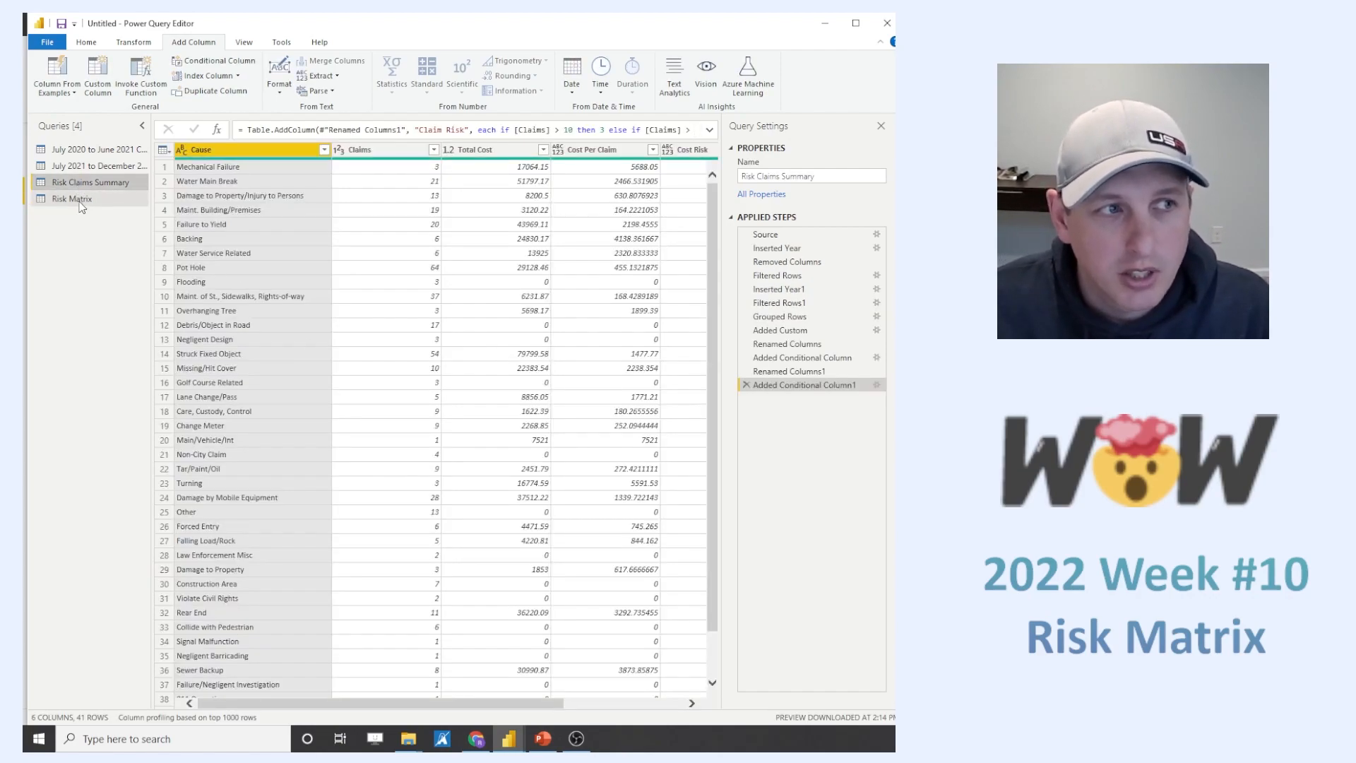
click(76, 200)
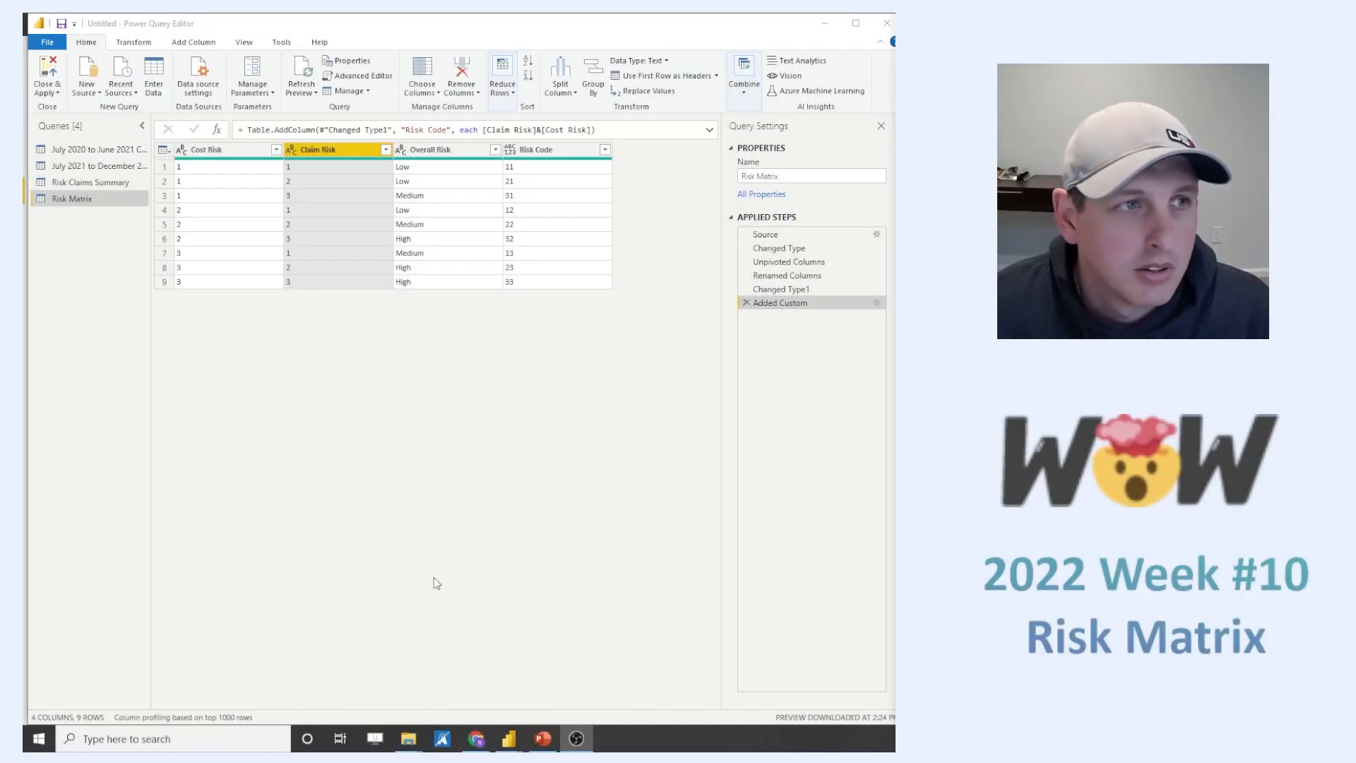
click(356, 470)
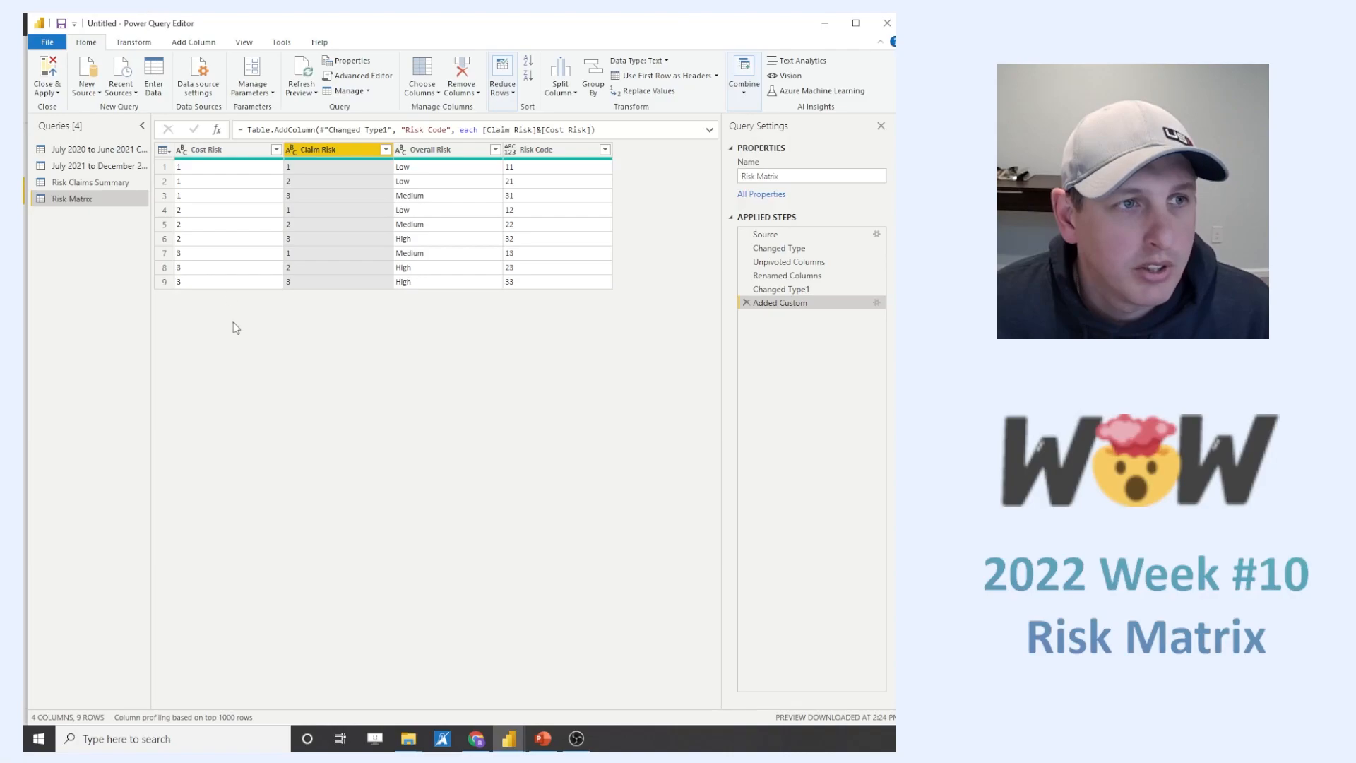
click(95, 184)
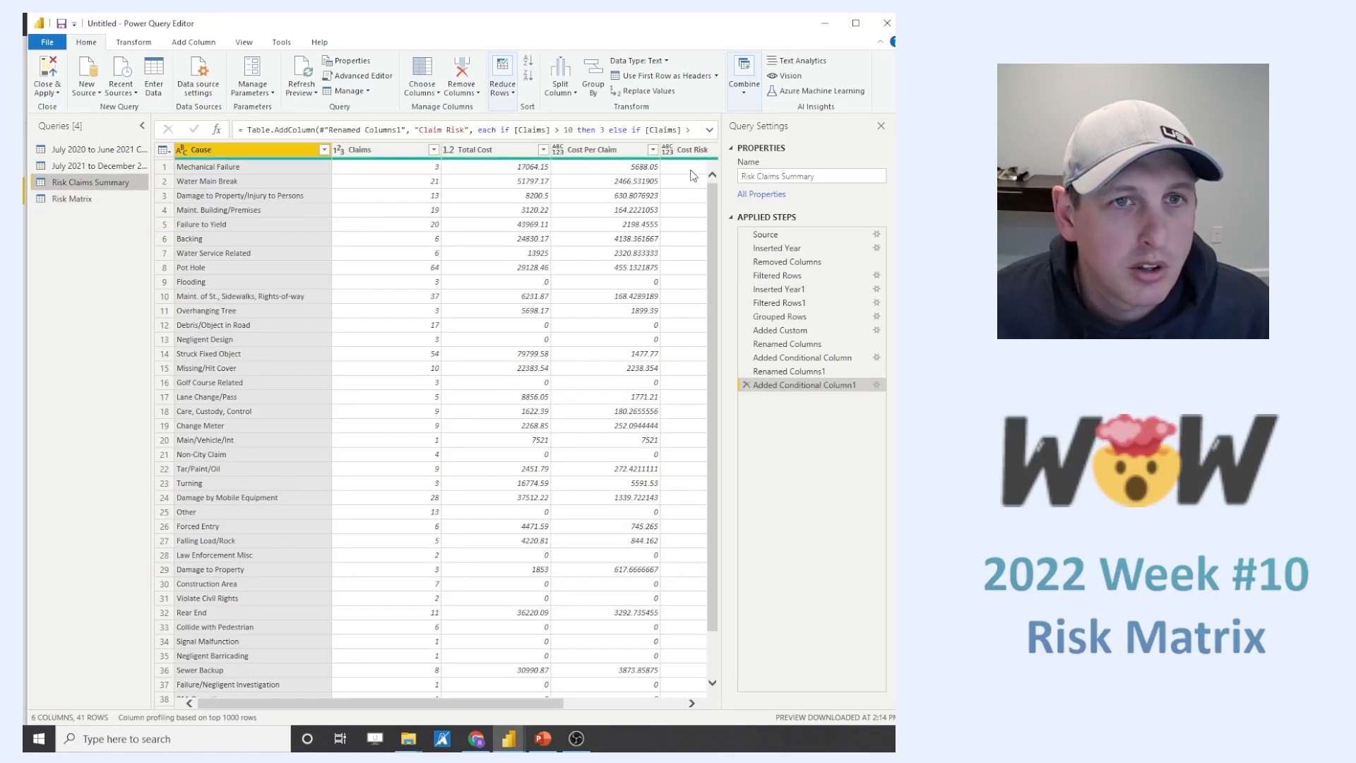
drag(538, 705, 618, 710)
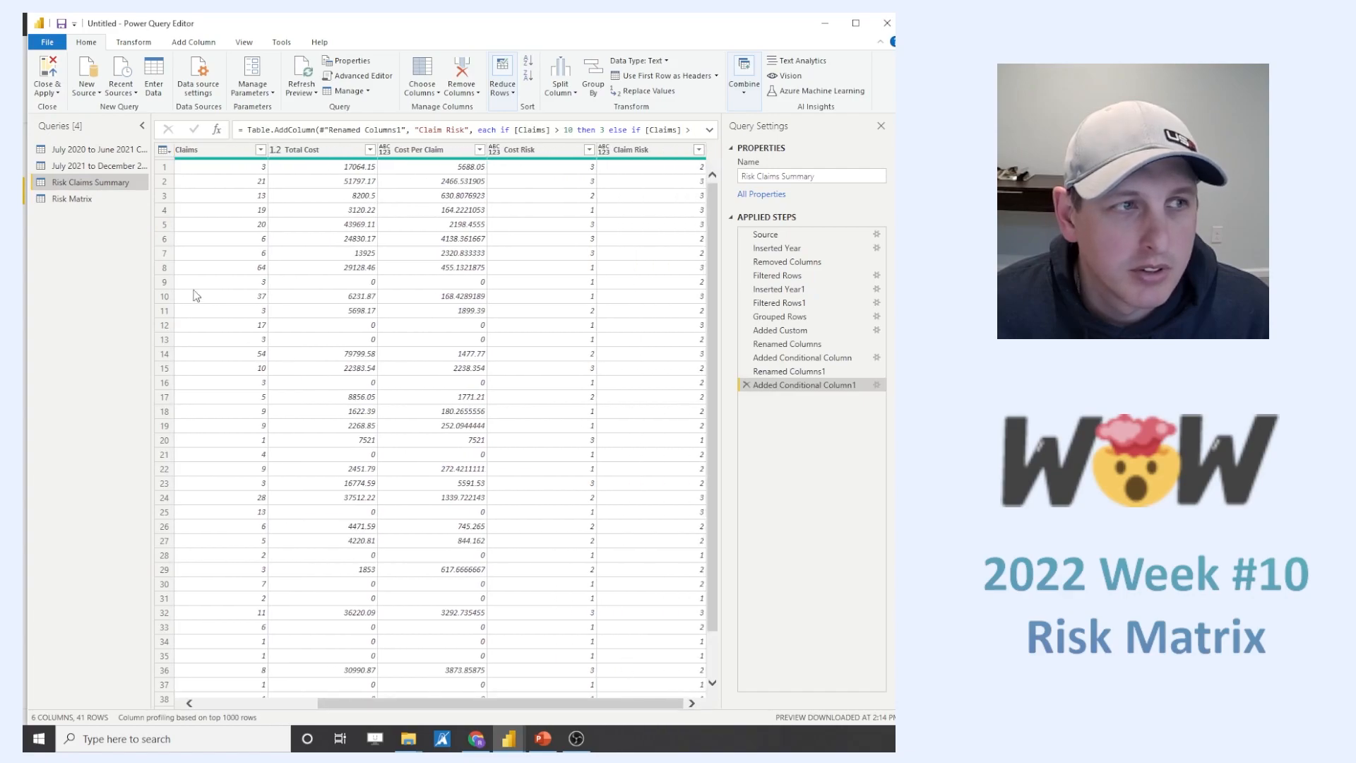
click(72, 201)
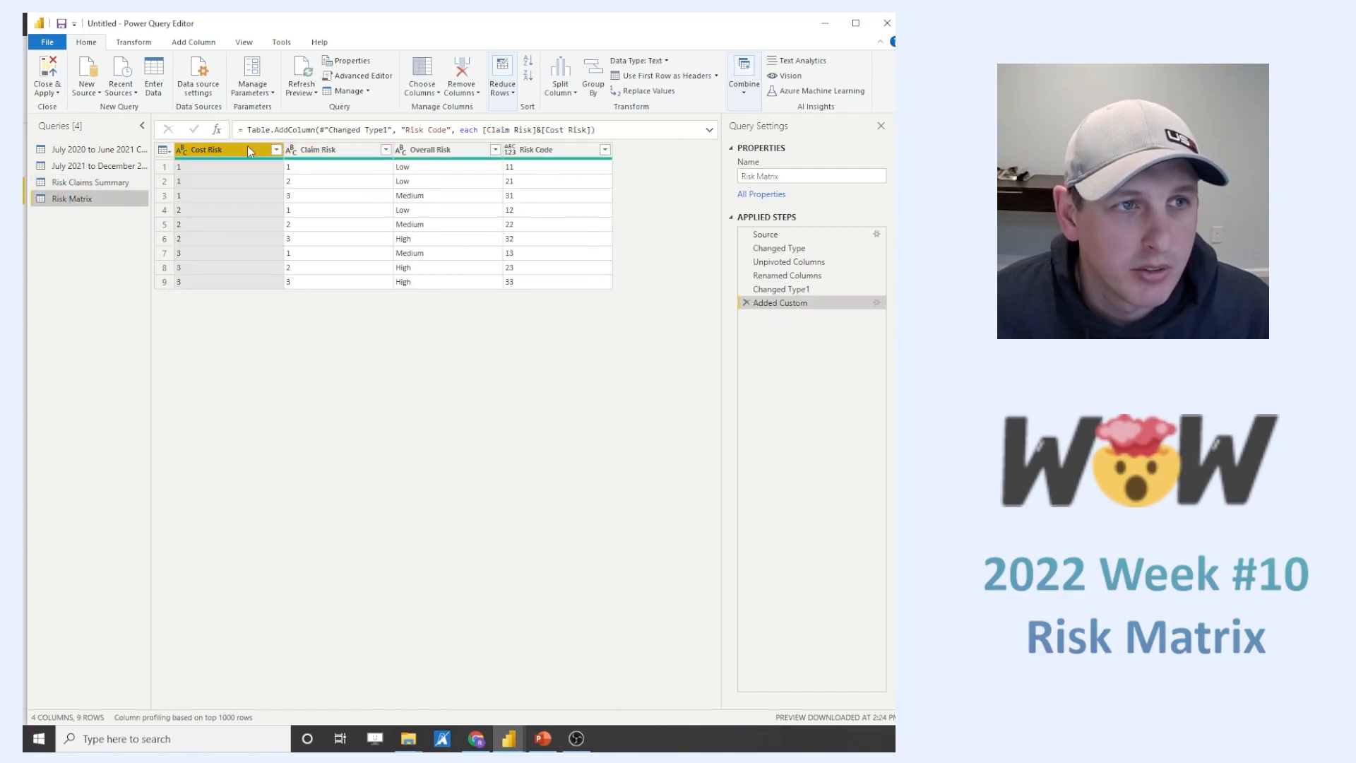
ctrl+click(312, 150)
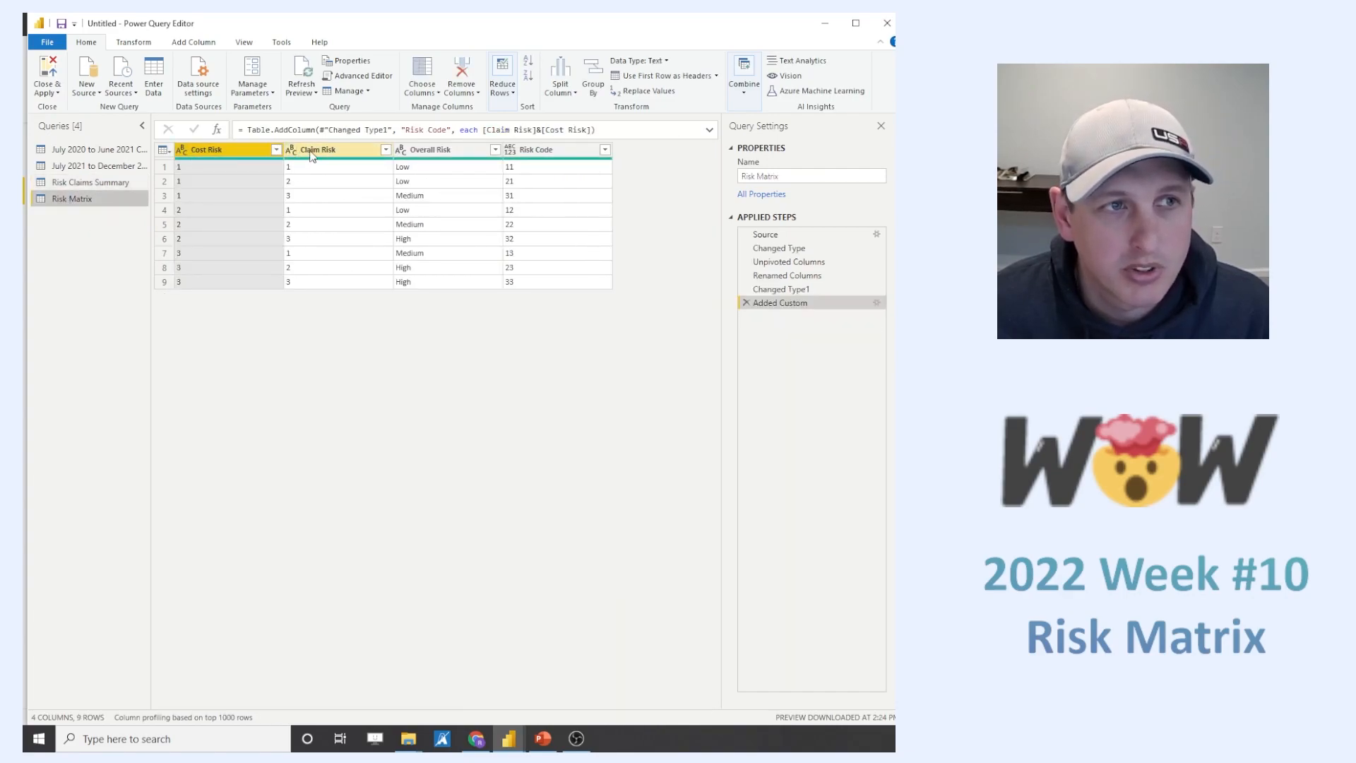
- Change the data type of the Cost Risk and Claim Risk columns in the Risk Claims Summary query to Text
click(90, 182)
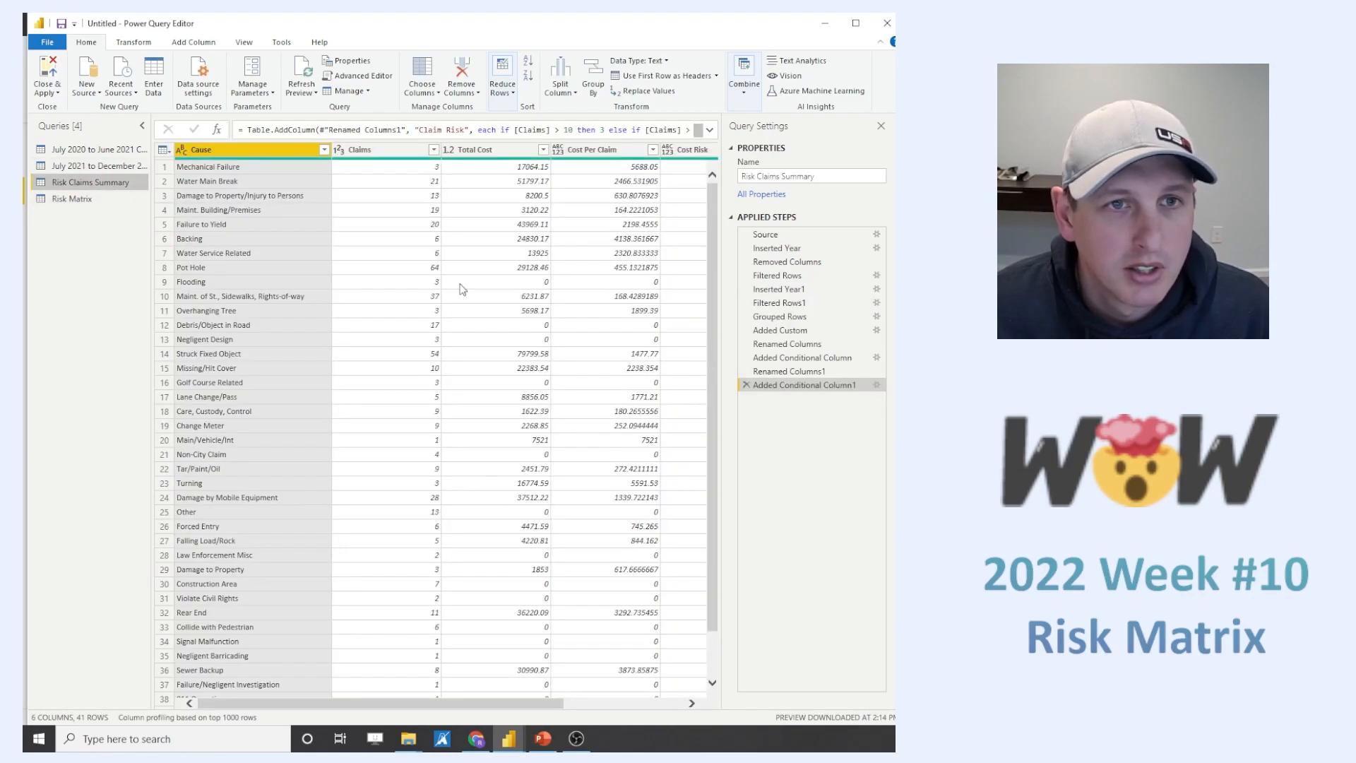
drag(530, 703, 650, 702)
click(495, 154)
click(496, 153)
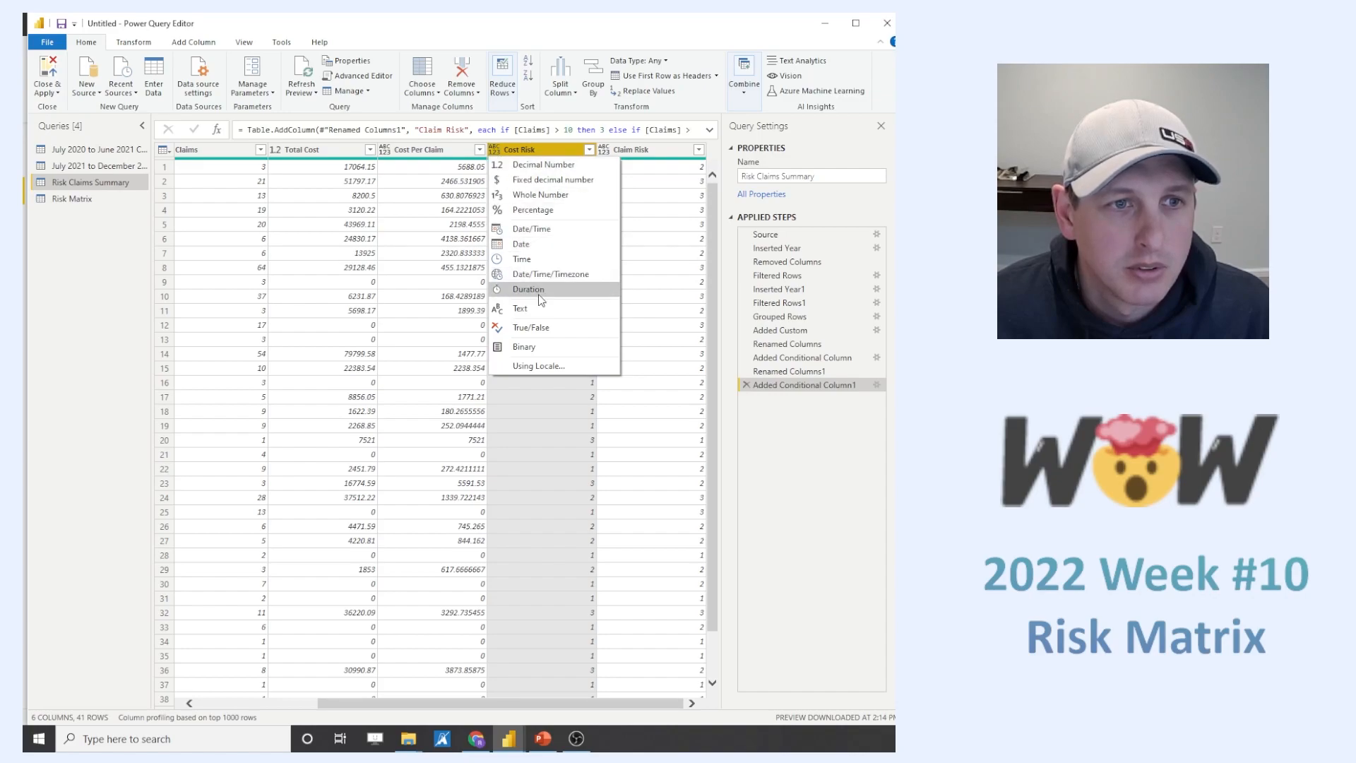
click(540, 309)
click(643, 149)
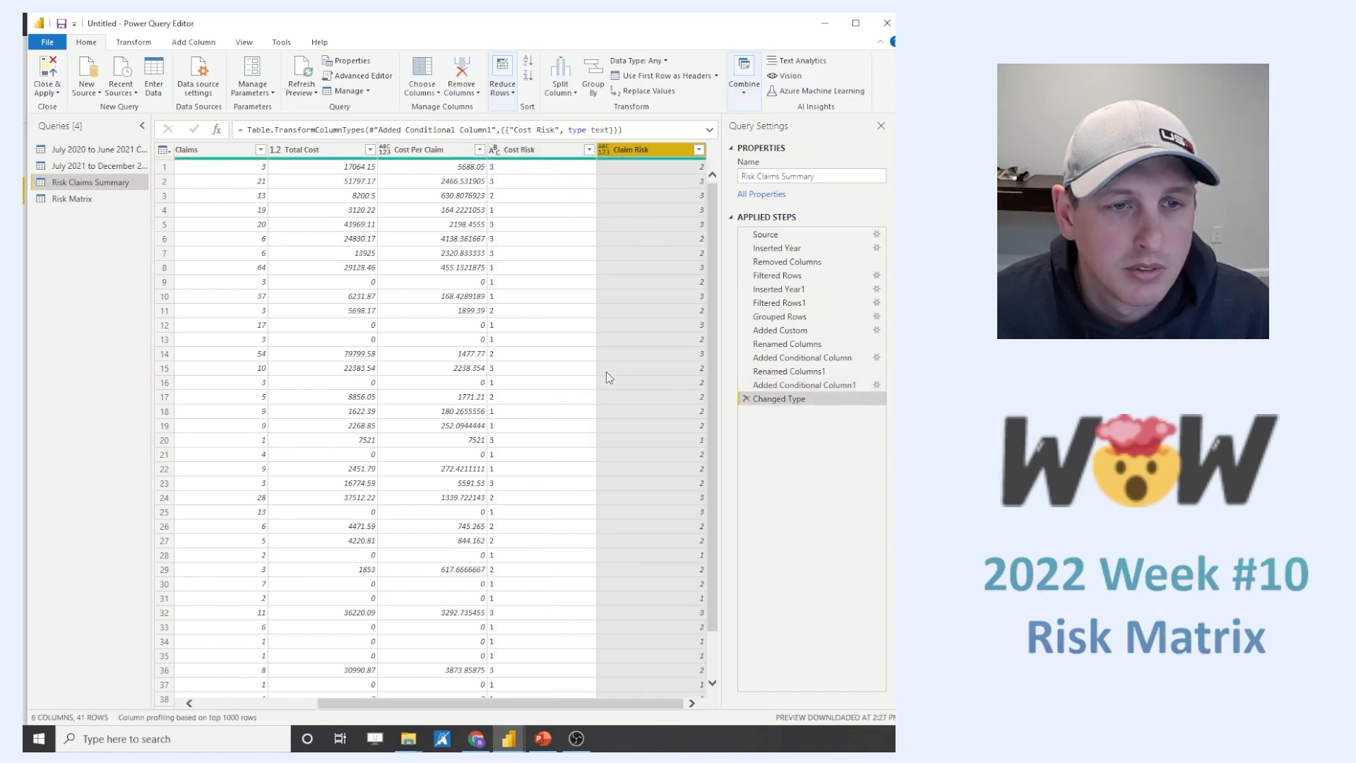
click(604, 153)
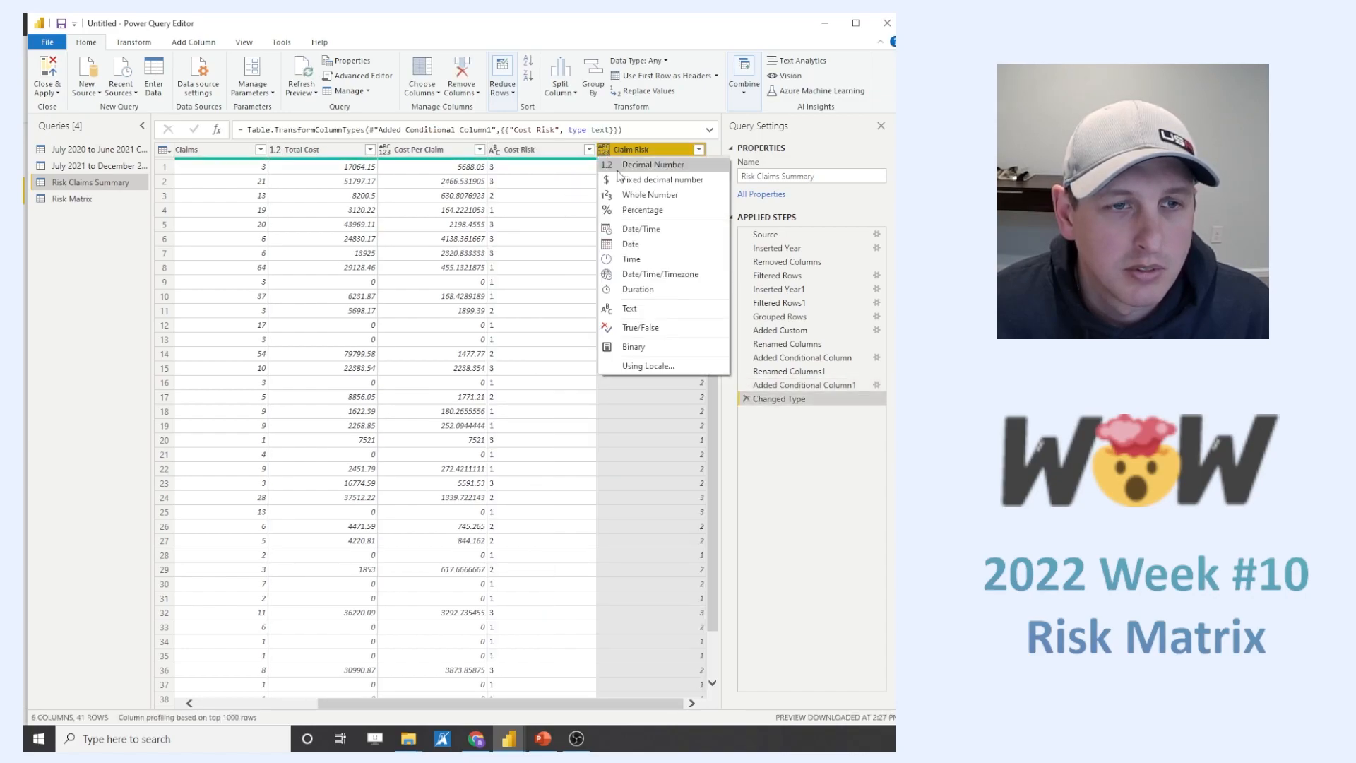
click(650, 311)
- Start a merge on the Risk Matrix query with Risk Claims Summary as the second table
drag(458, 704, 311, 695)
click(75, 205)
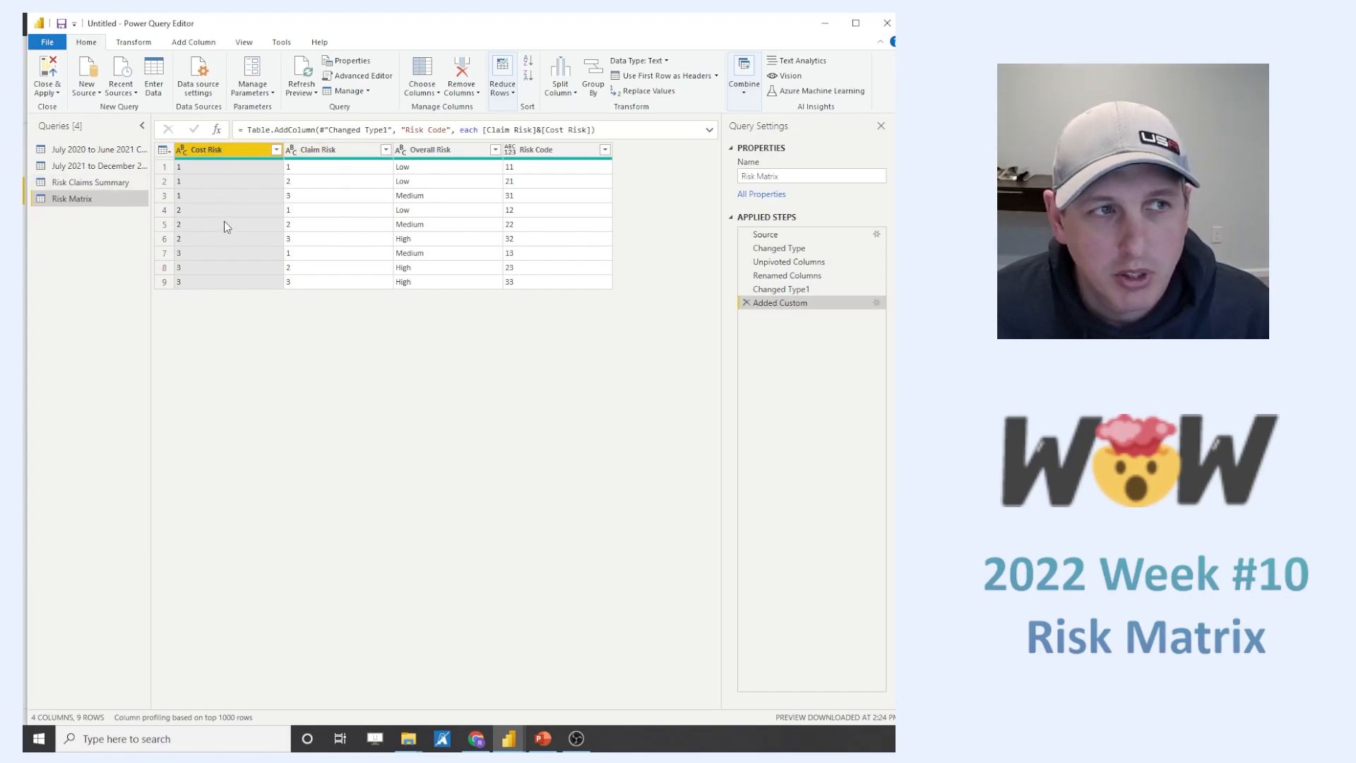
click(87, 182)
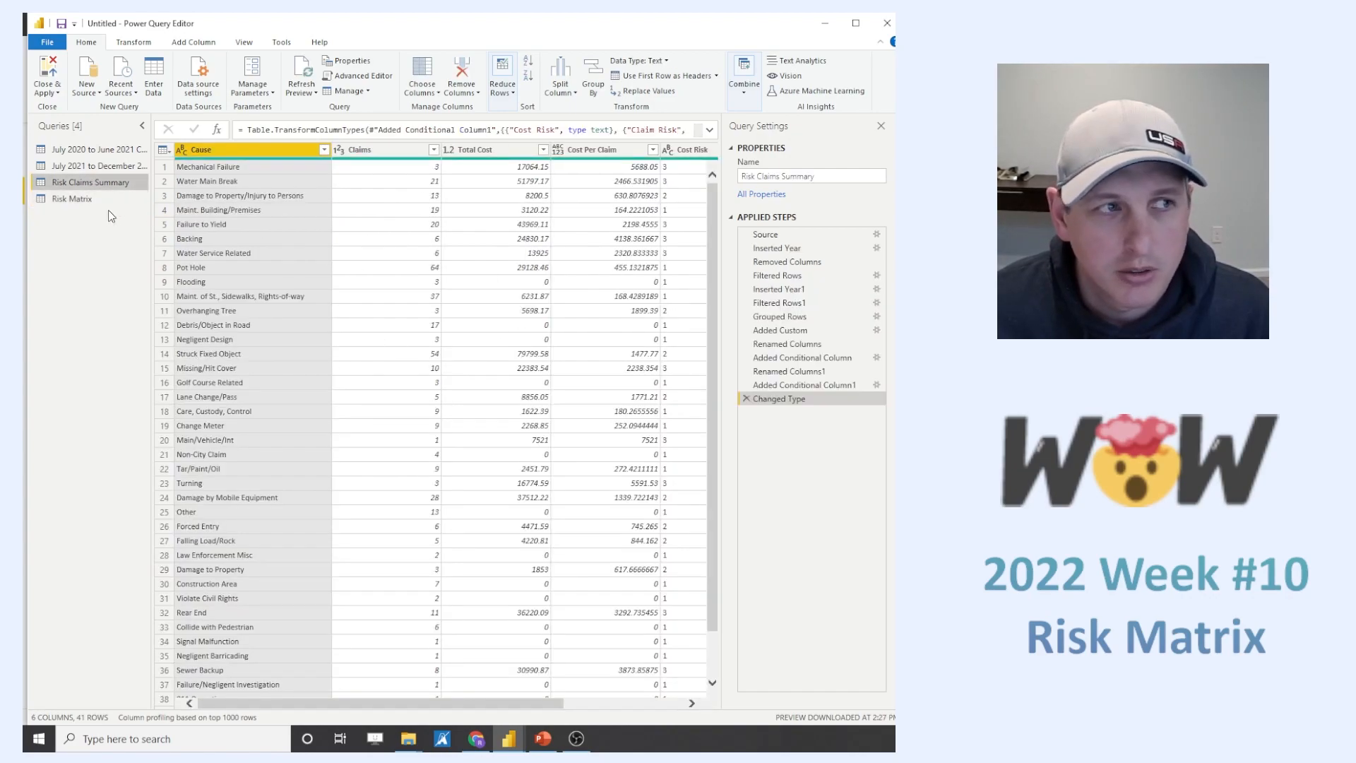
click(73, 201)
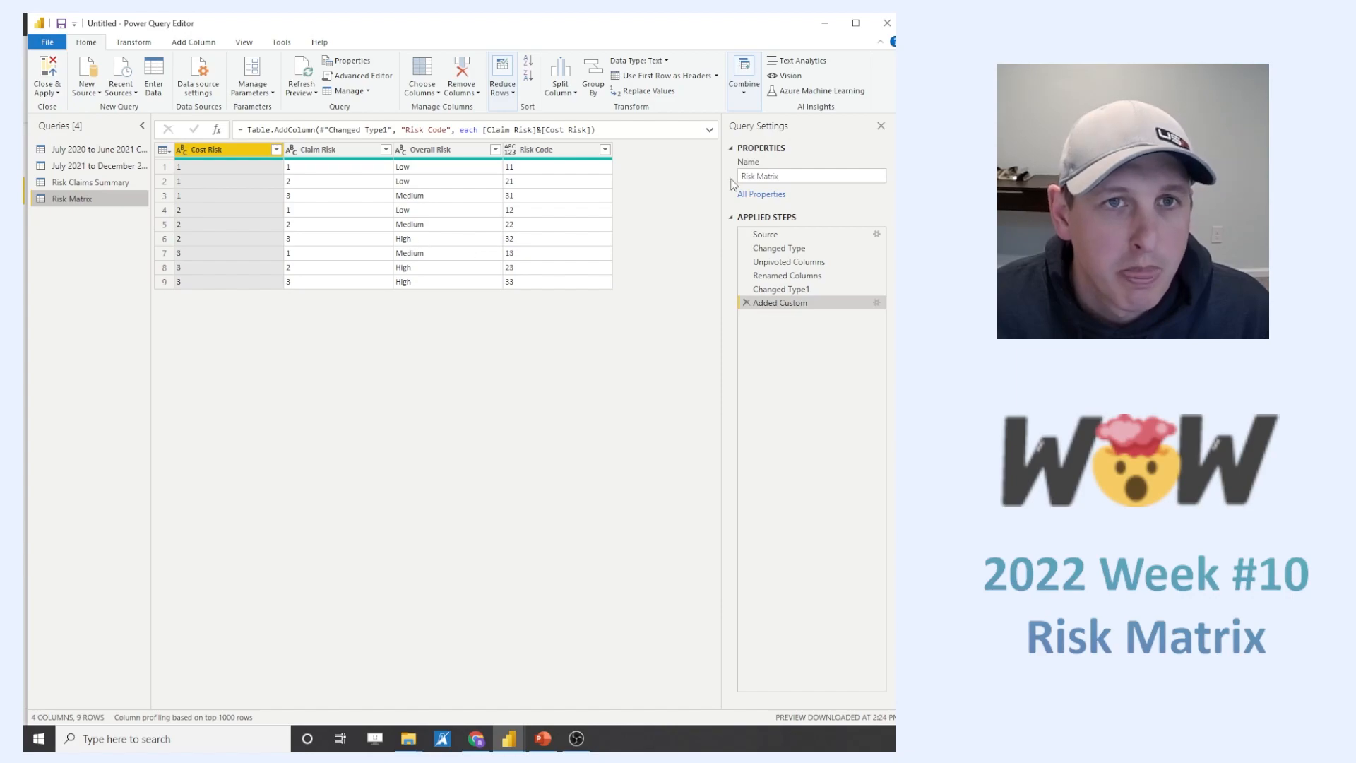
click(744, 88)
click(734, 122)
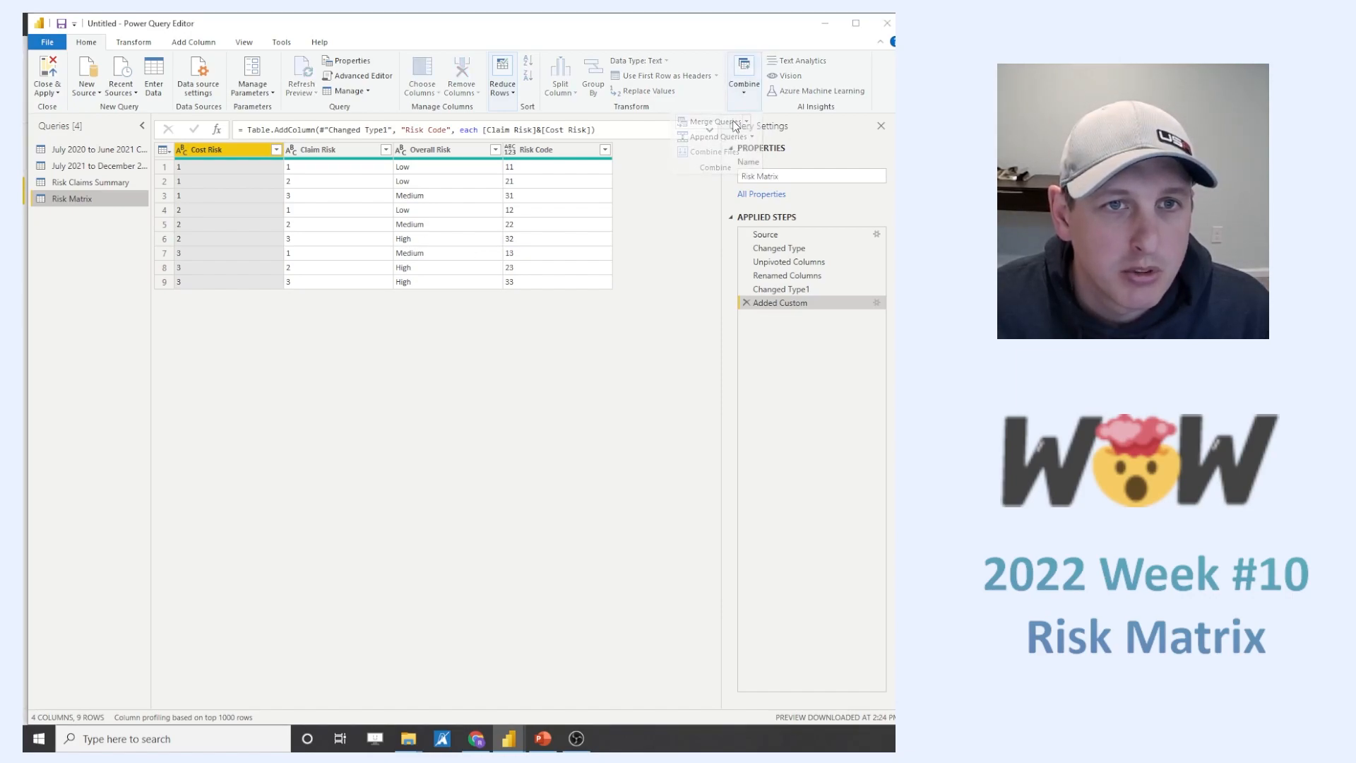
click(392, 300)
click(392, 340)
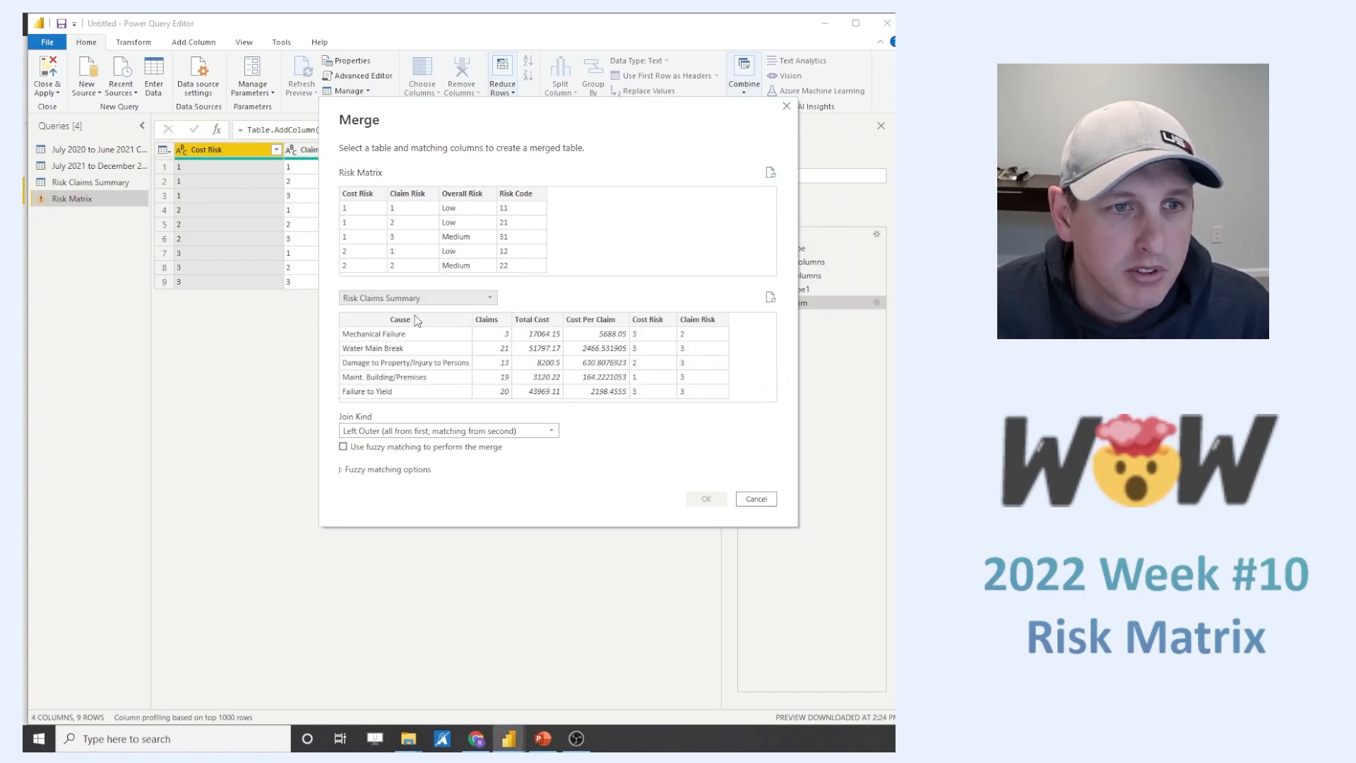
- Match the two tables on both Claim Risk and Cost Risk and create the left outer merge
click(406, 198)
ctrl+click(361, 196)
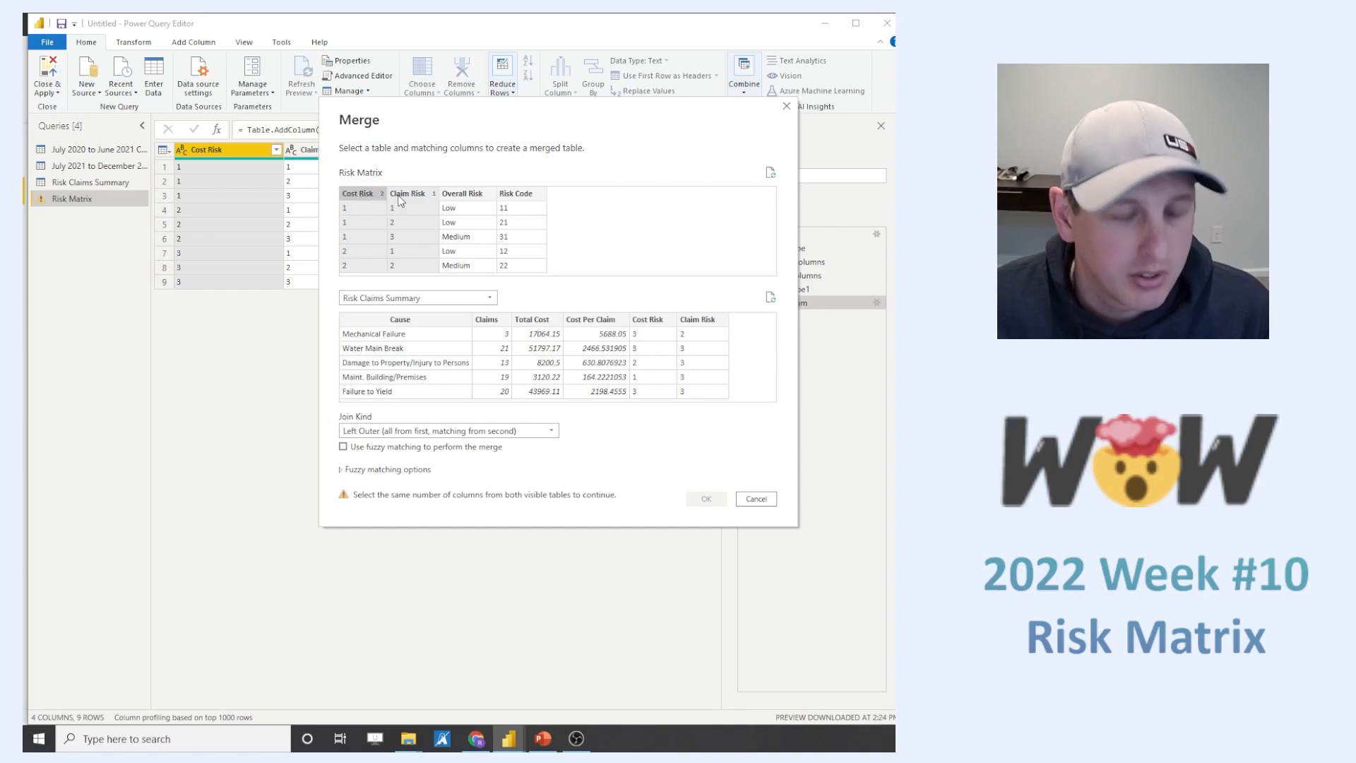
click(696, 319)
ctrl+click(650, 320)
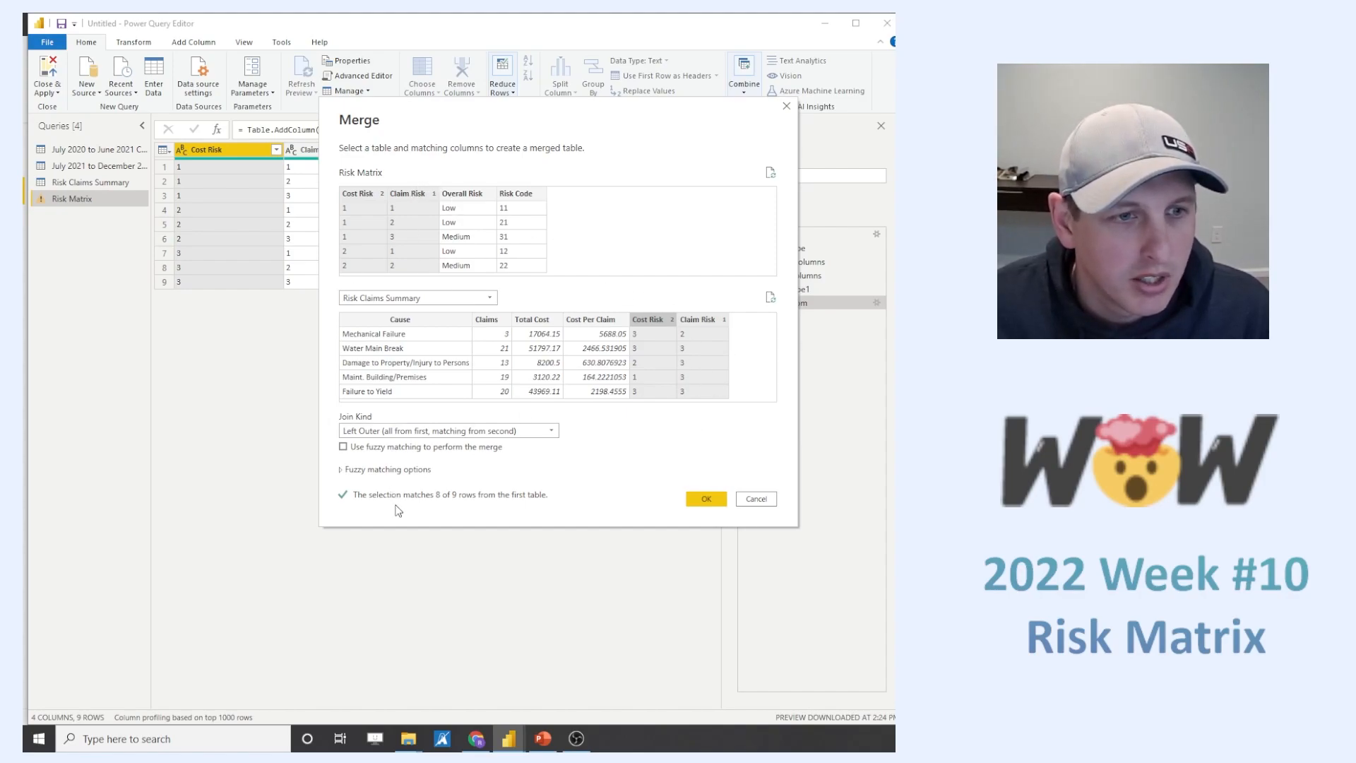
click(706, 500)
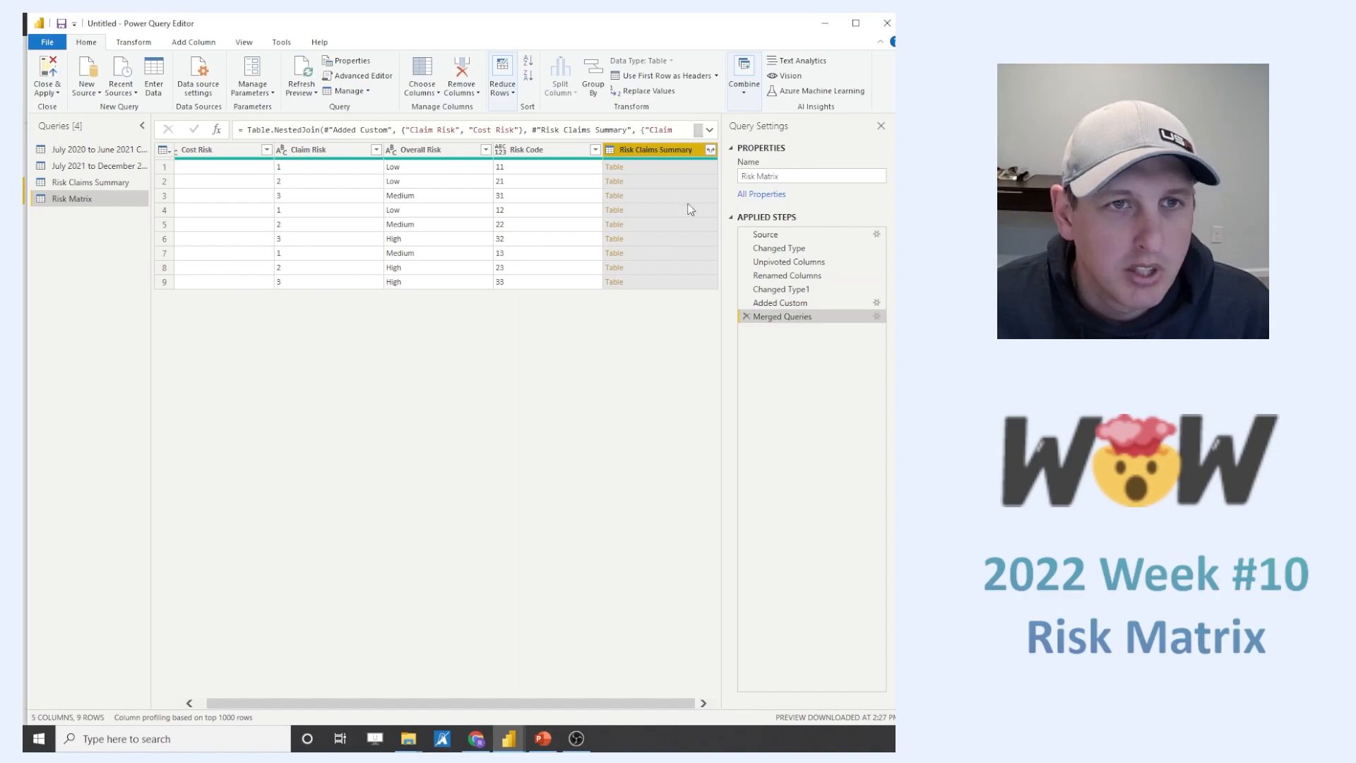
- Expand the merged Risk Claims Summary column to Cause, Claims, Total Cost and Cost Per Claim, leaving out Cost Risk and Claim Risk
click(709, 150)
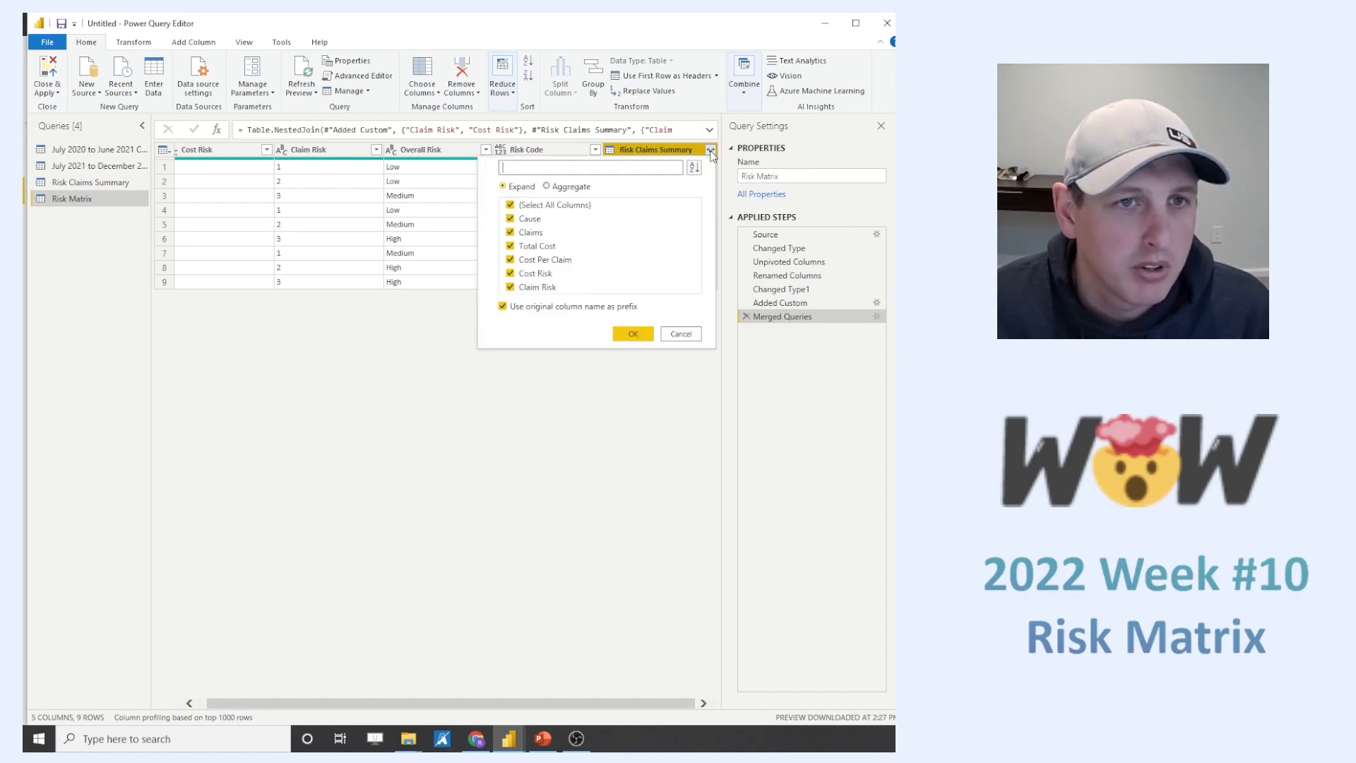
click(510, 273)
click(510, 287)
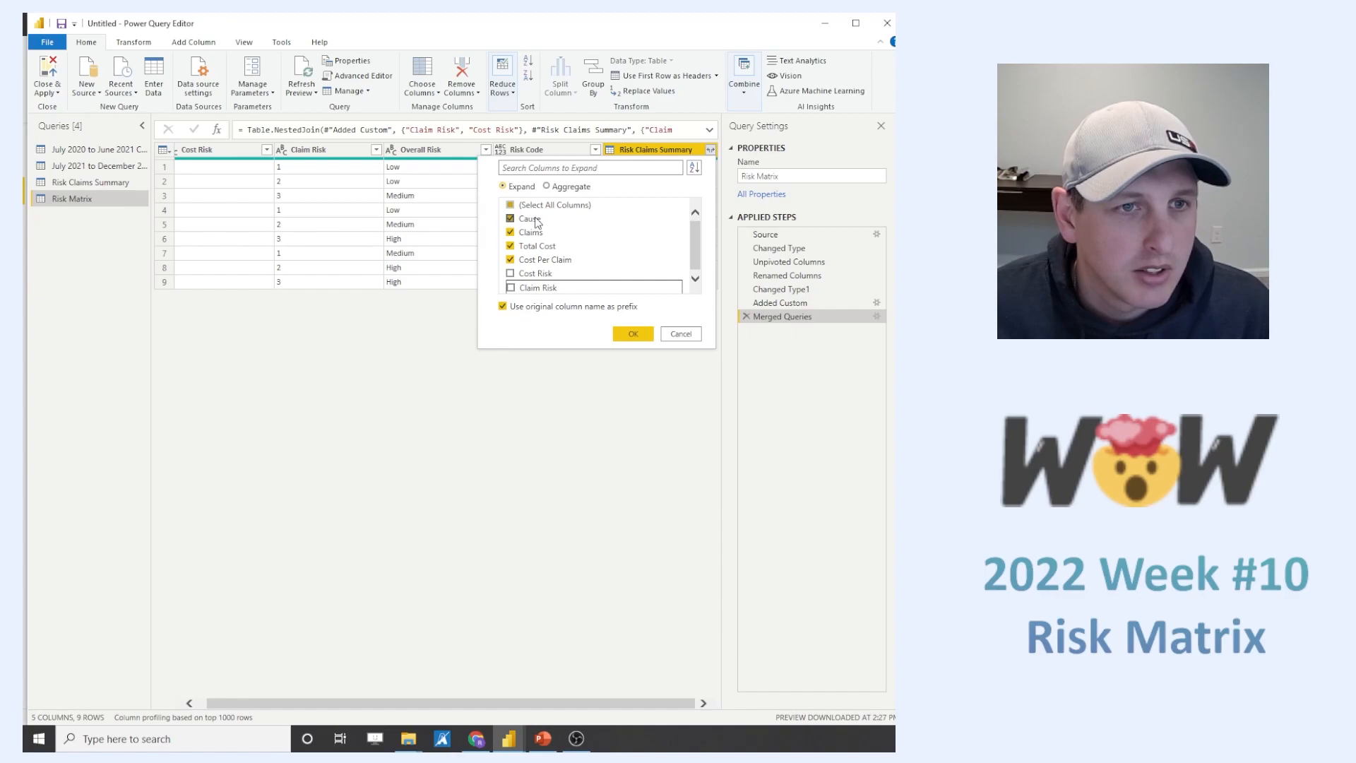
click(639, 336)
- Review the rows and expanded claim columns of the merged Risk Matrix query
drag(430, 703, 309, 705)
scroll(548, 548, down, 3)
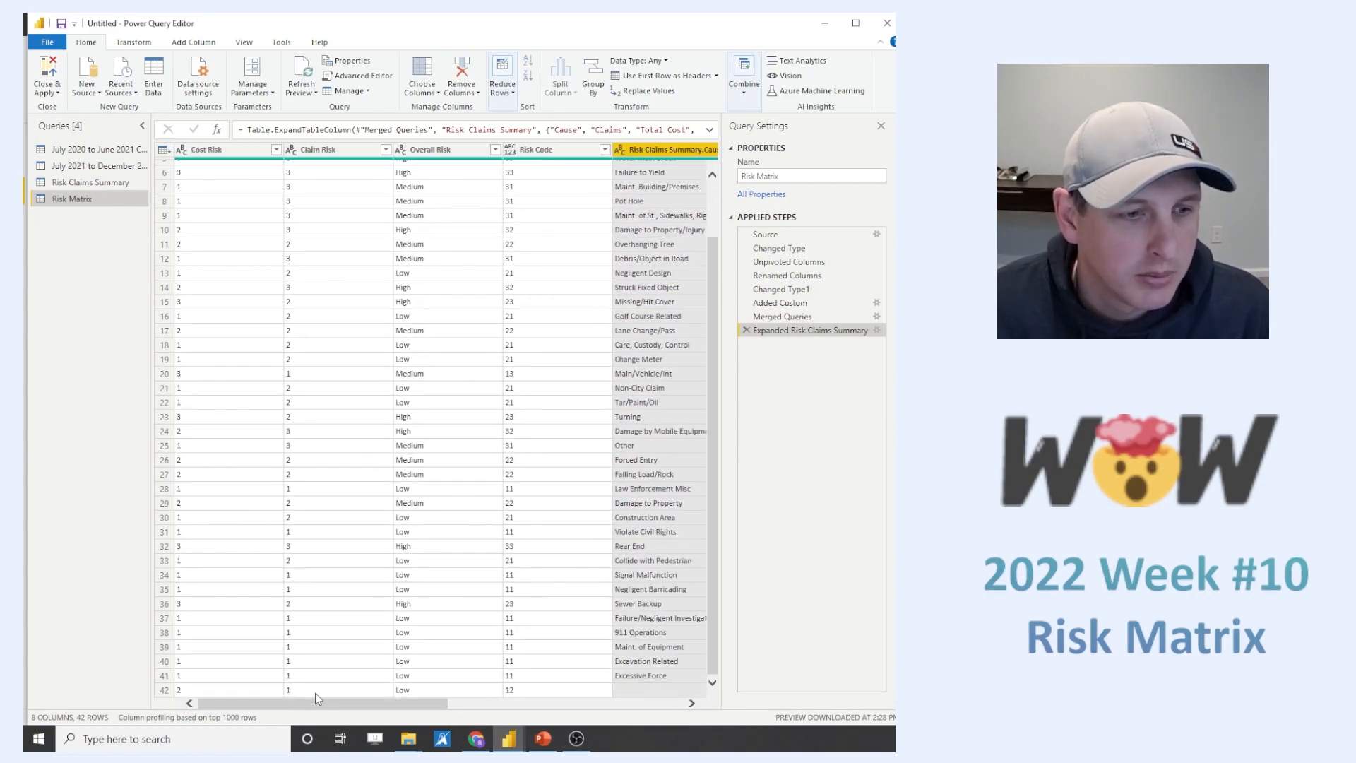
drag(400, 702, 684, 721)
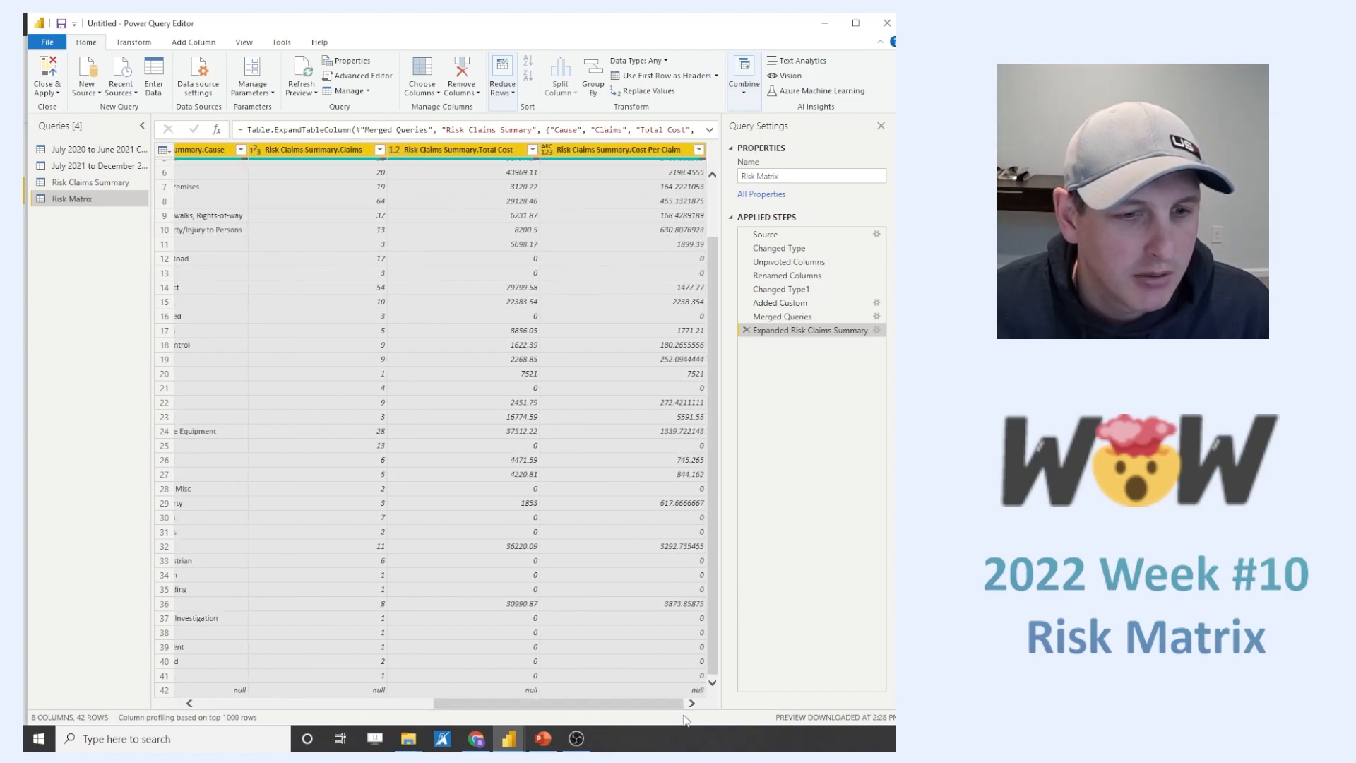
click(414, 703)
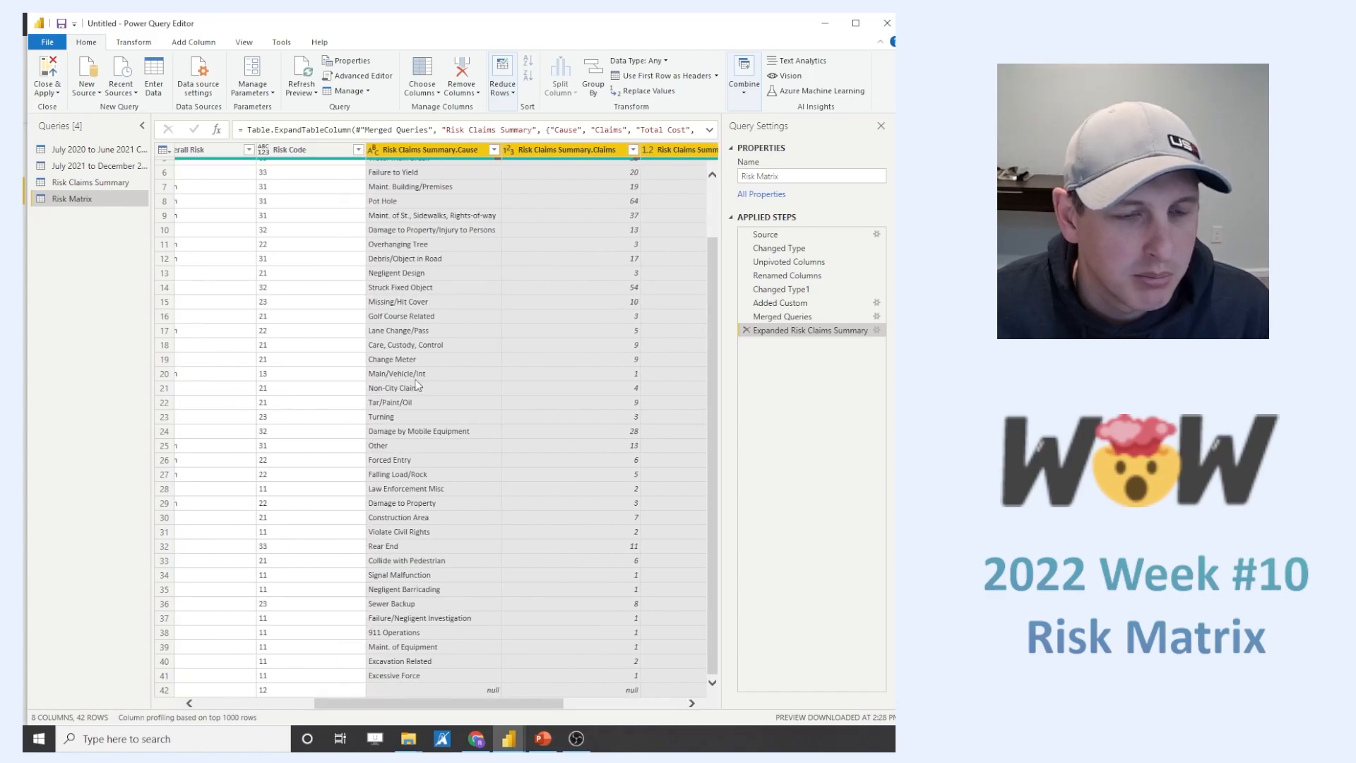
drag(419, 702, 543, 717)
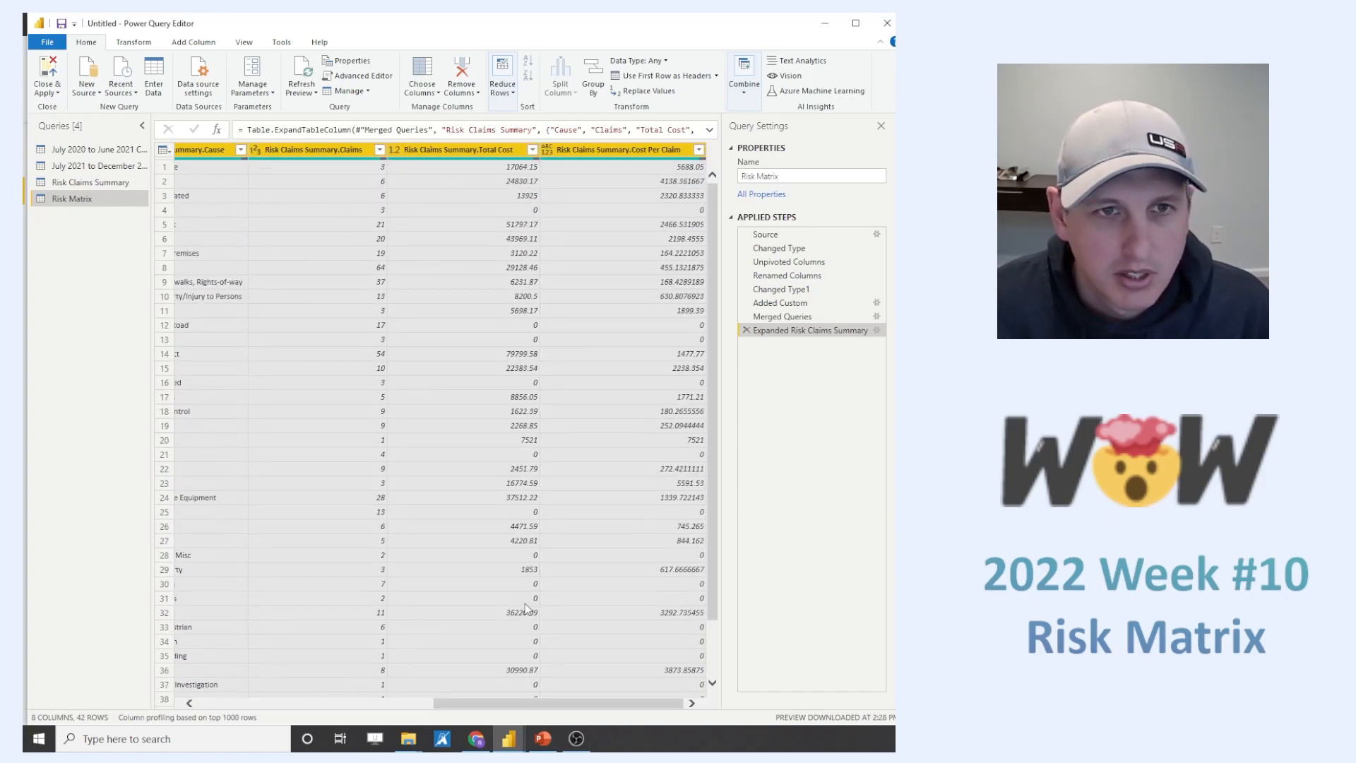
drag(537, 704, 251, 709)
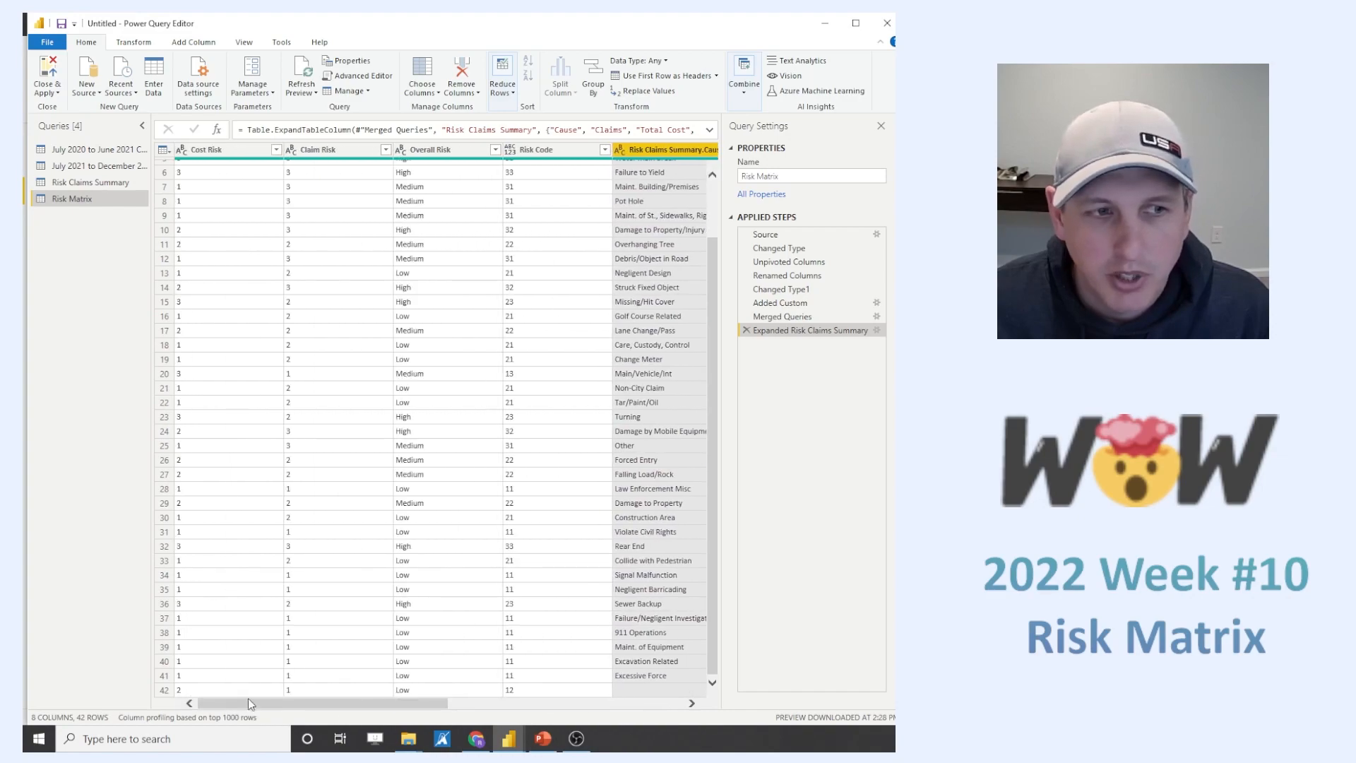
scroll(275, 543, up, 2)
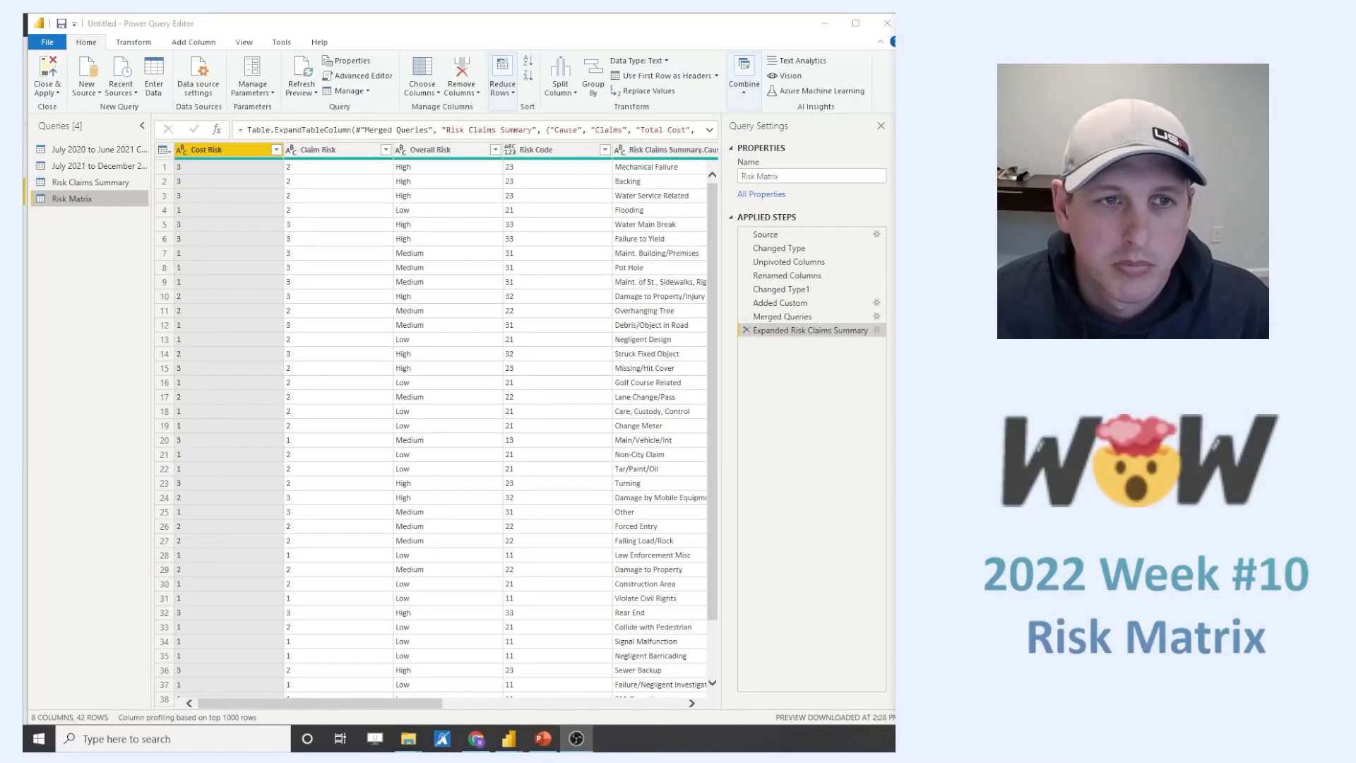
- Edit the Expanded Risk Claims Summary step to remove the default column name prefix
click(875, 332)
click(876, 331)
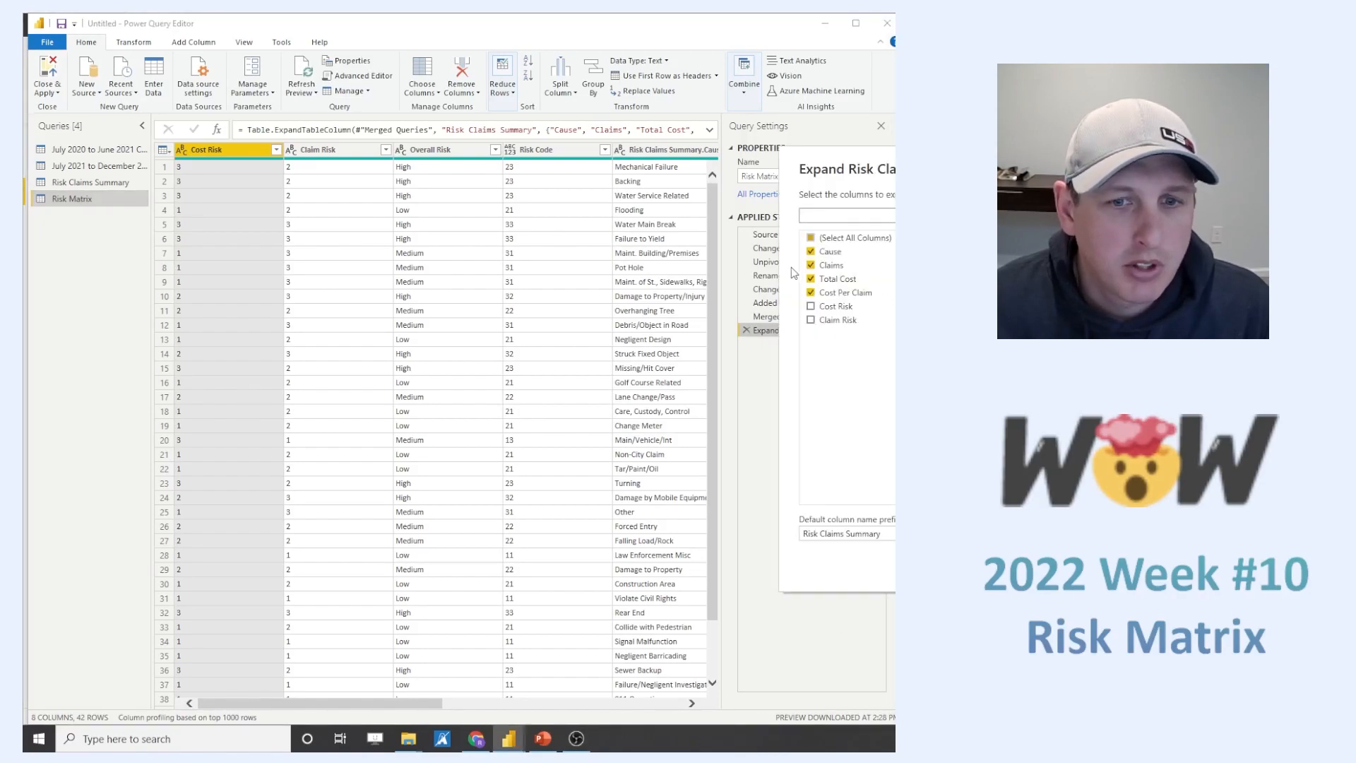
drag(892, 177, 740, 158)
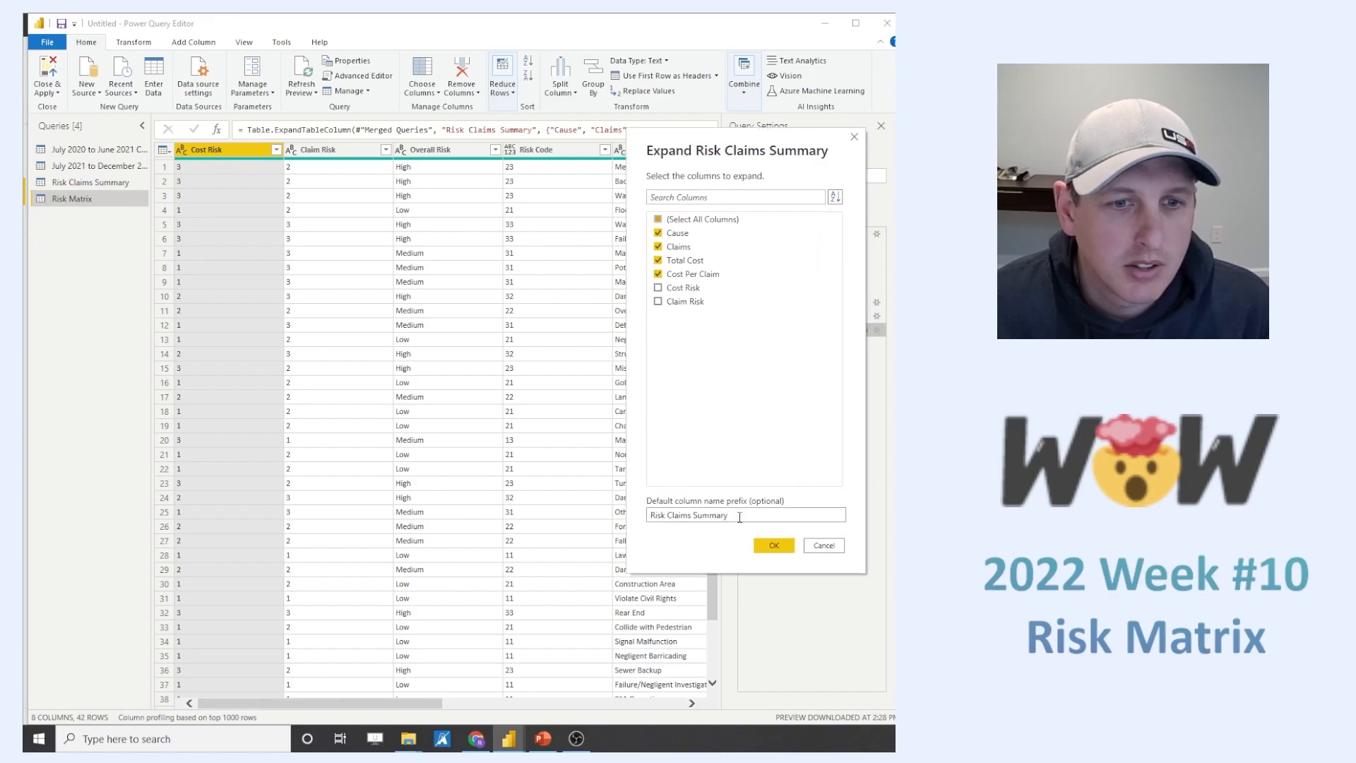
drag(739, 517, 610, 529)
key(BackSpace)
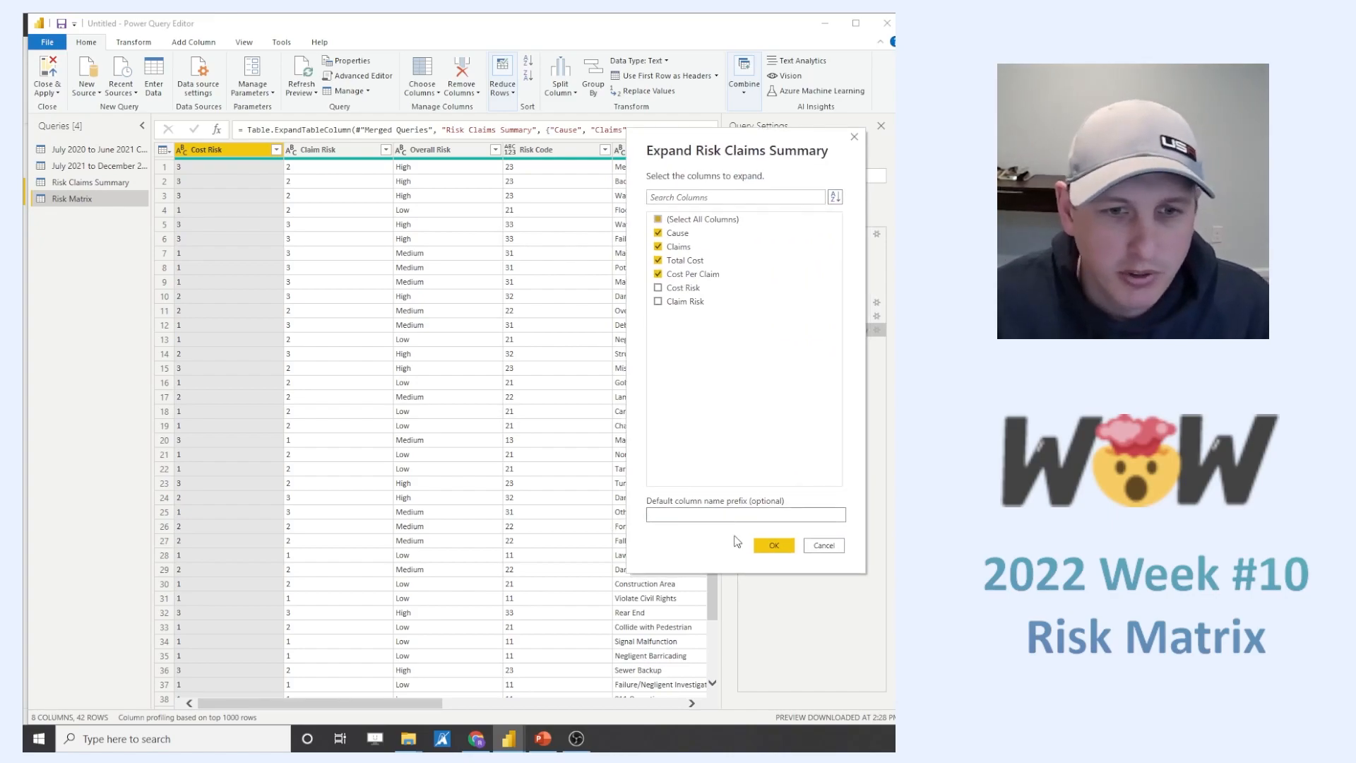
click(771, 545)
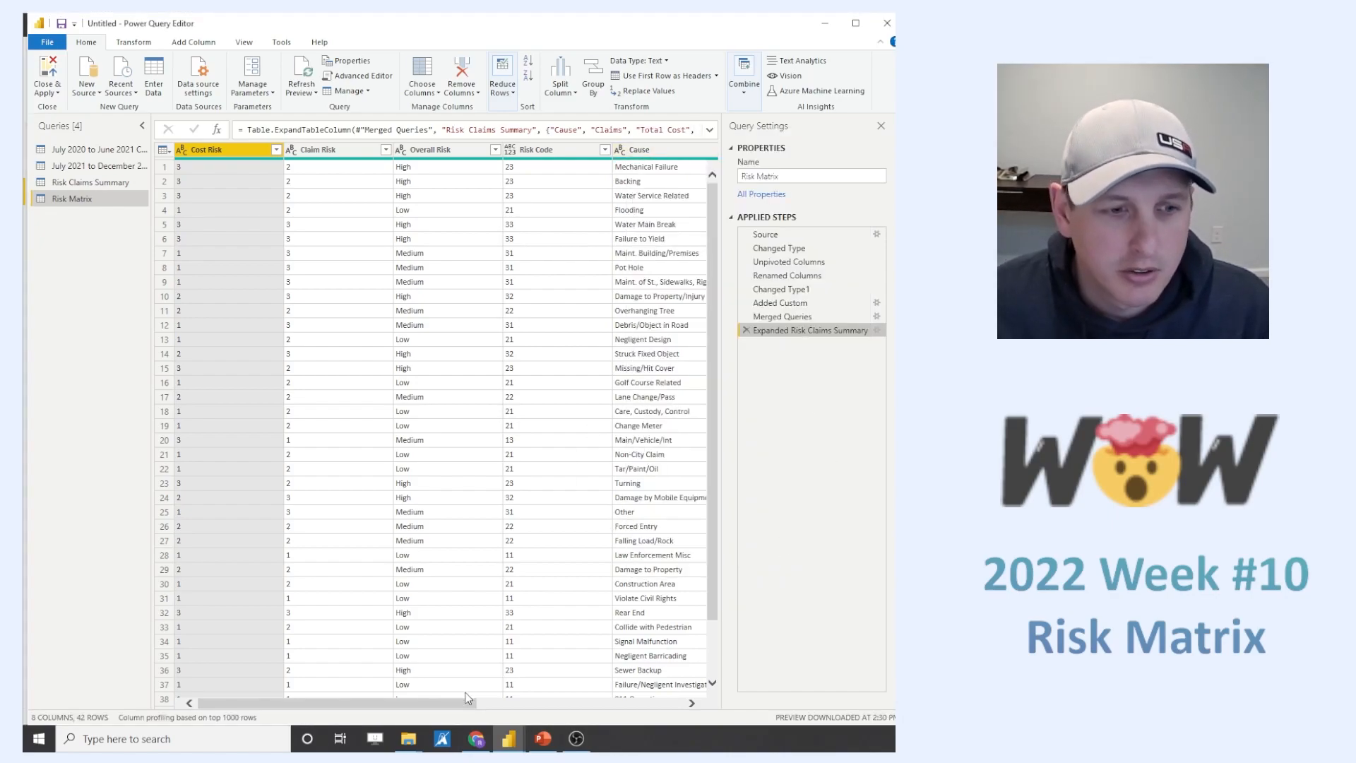
- Apply the query changes and load the tables into the data model
drag(452, 703, 416, 711)
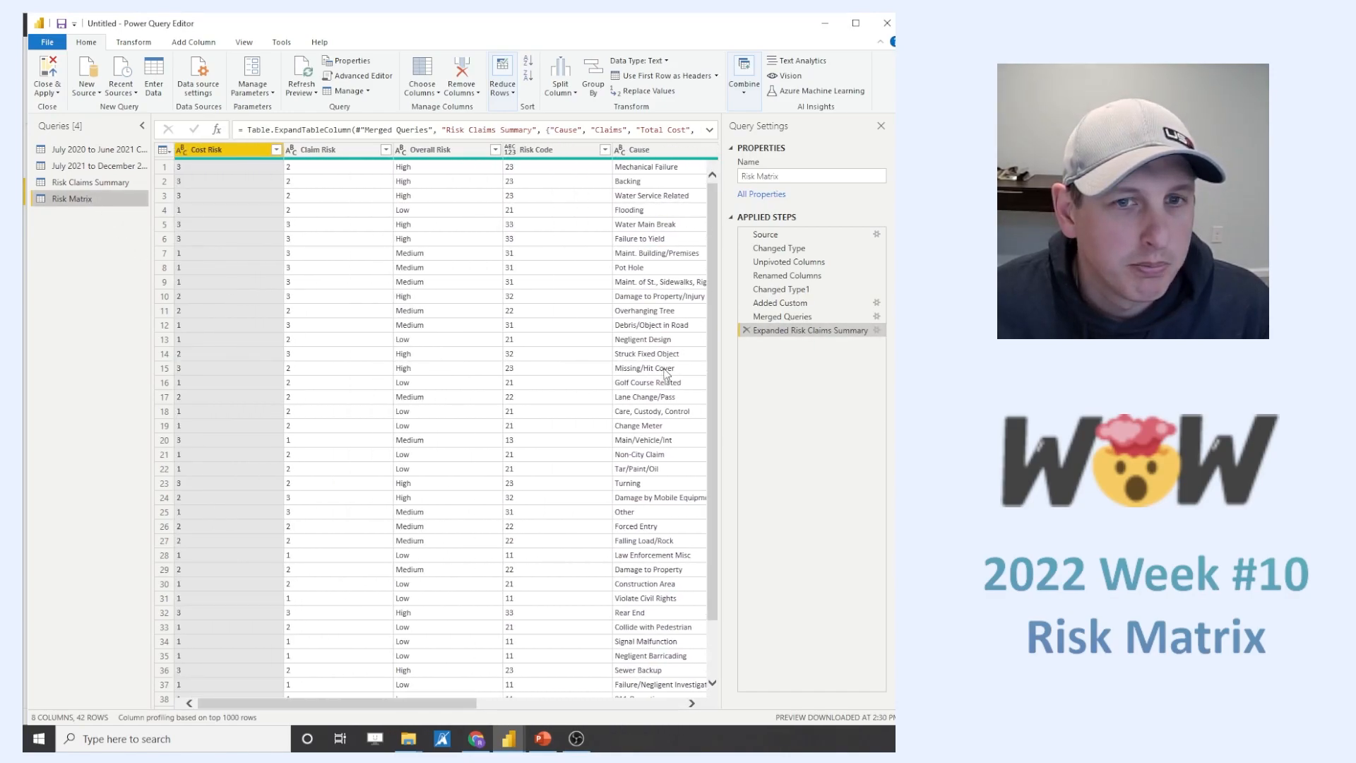
drag(400, 706, 259, 706)
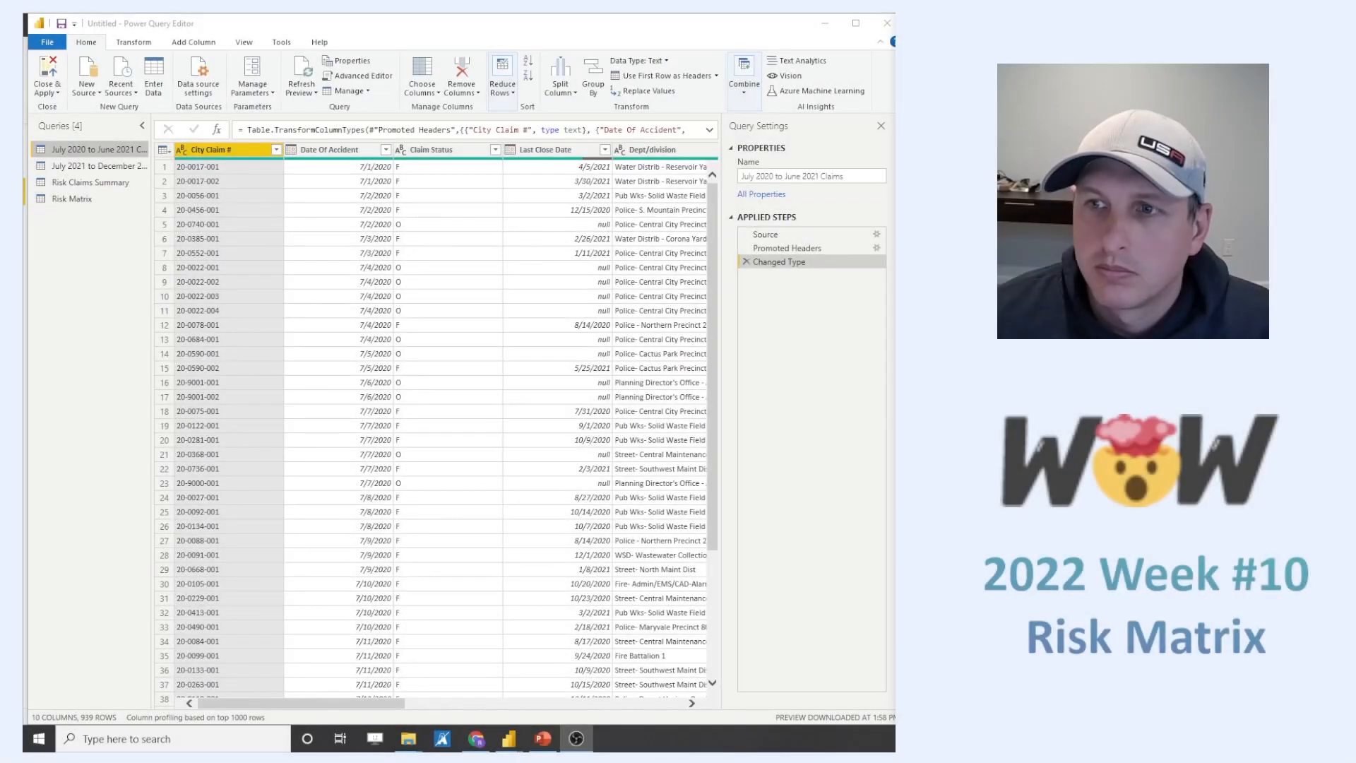
click(47, 71)
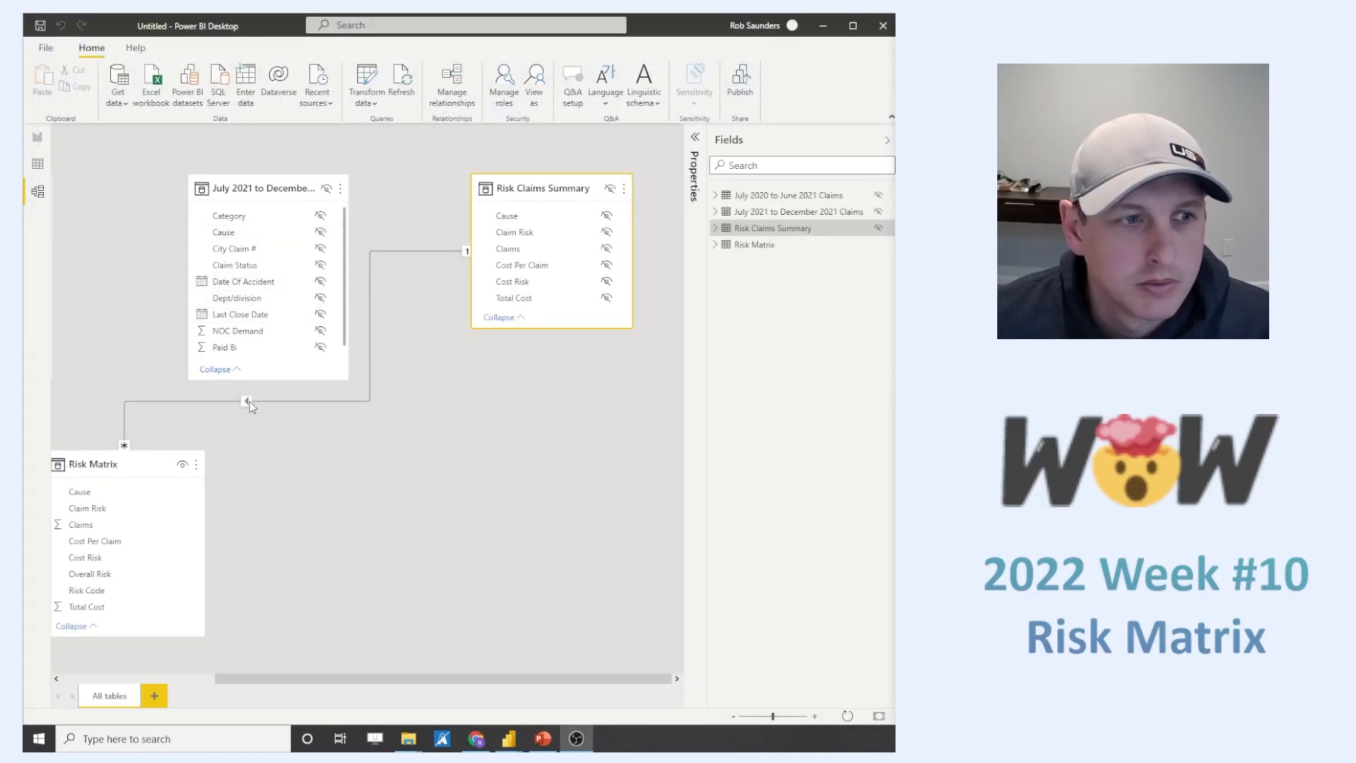
- Delete the relationship between the Risk Matrix and Risk Claims Summary tables, check the other tables in the model, and return to the report view
right_click(249, 401)
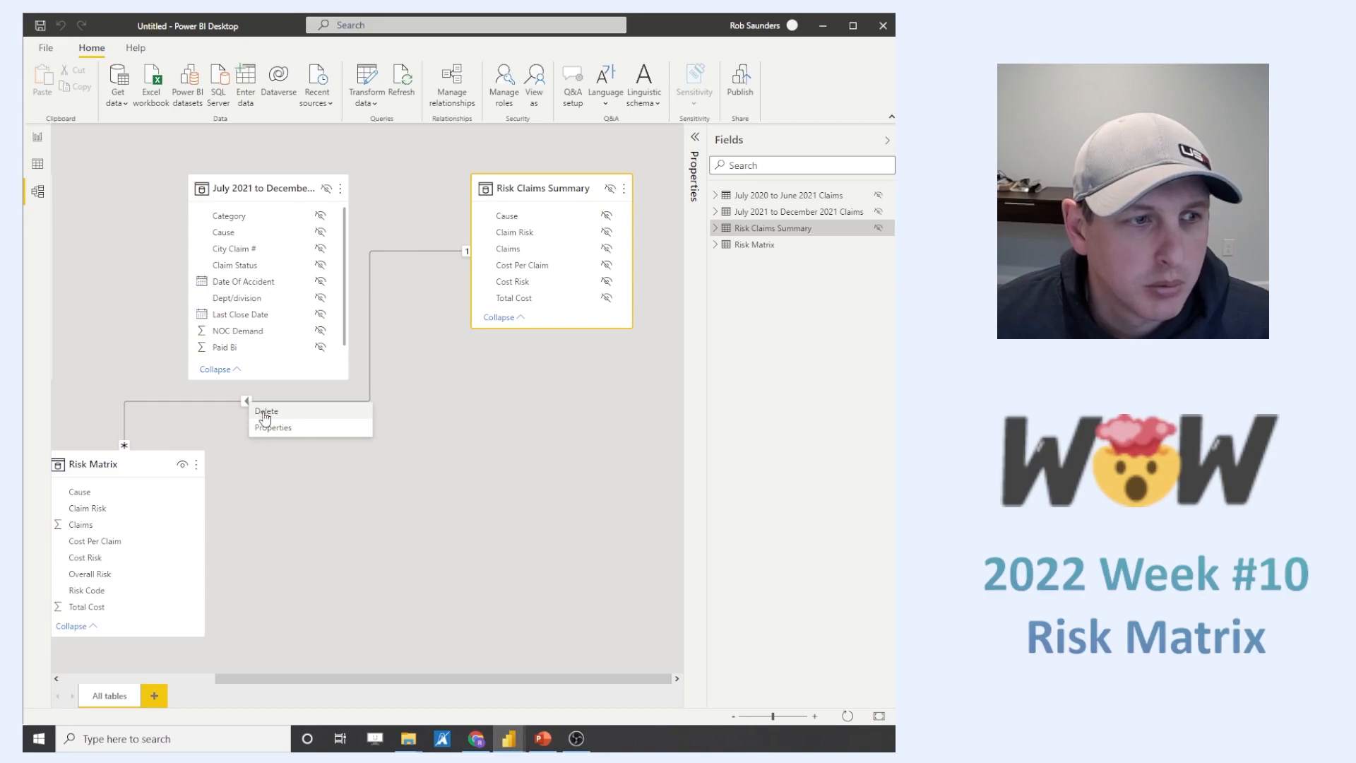
click(263, 411)
key(Return)
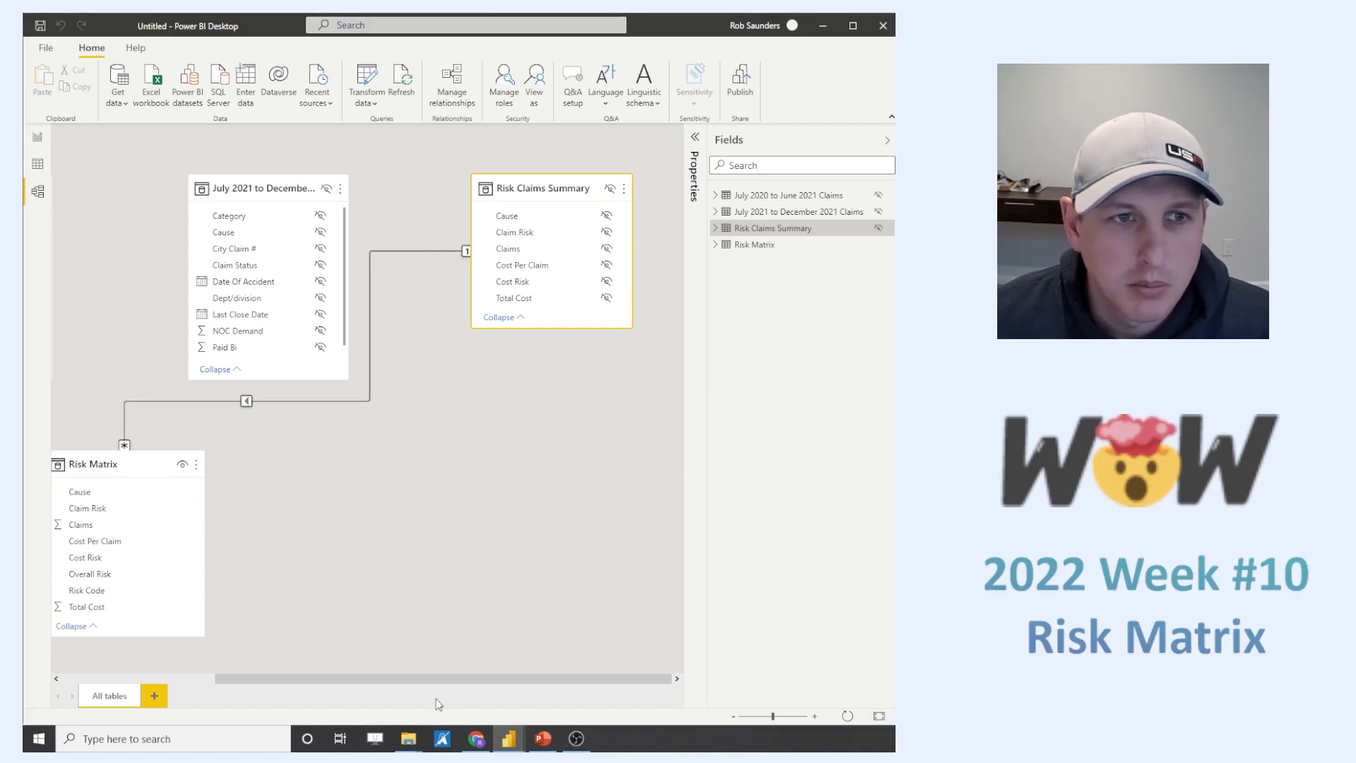
drag(340, 680, 158, 680)
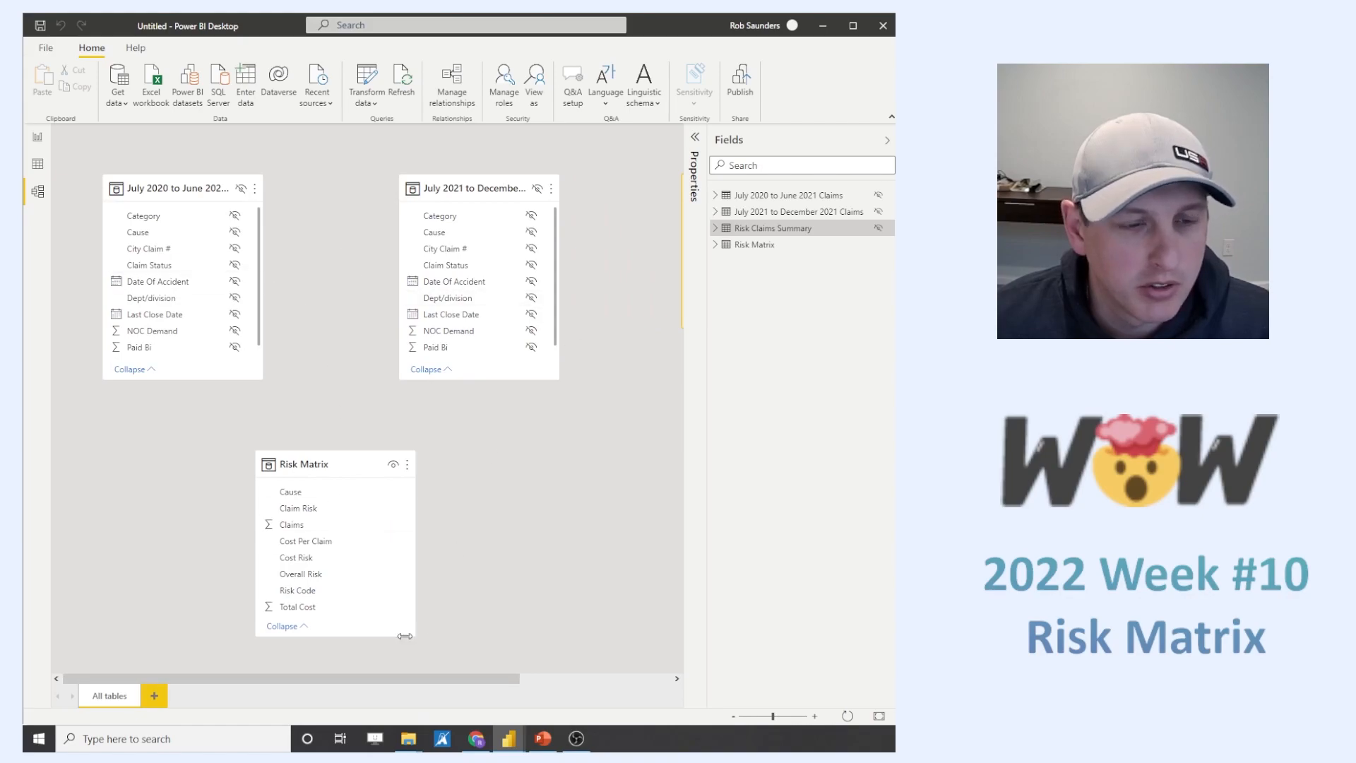
click(244, 192)
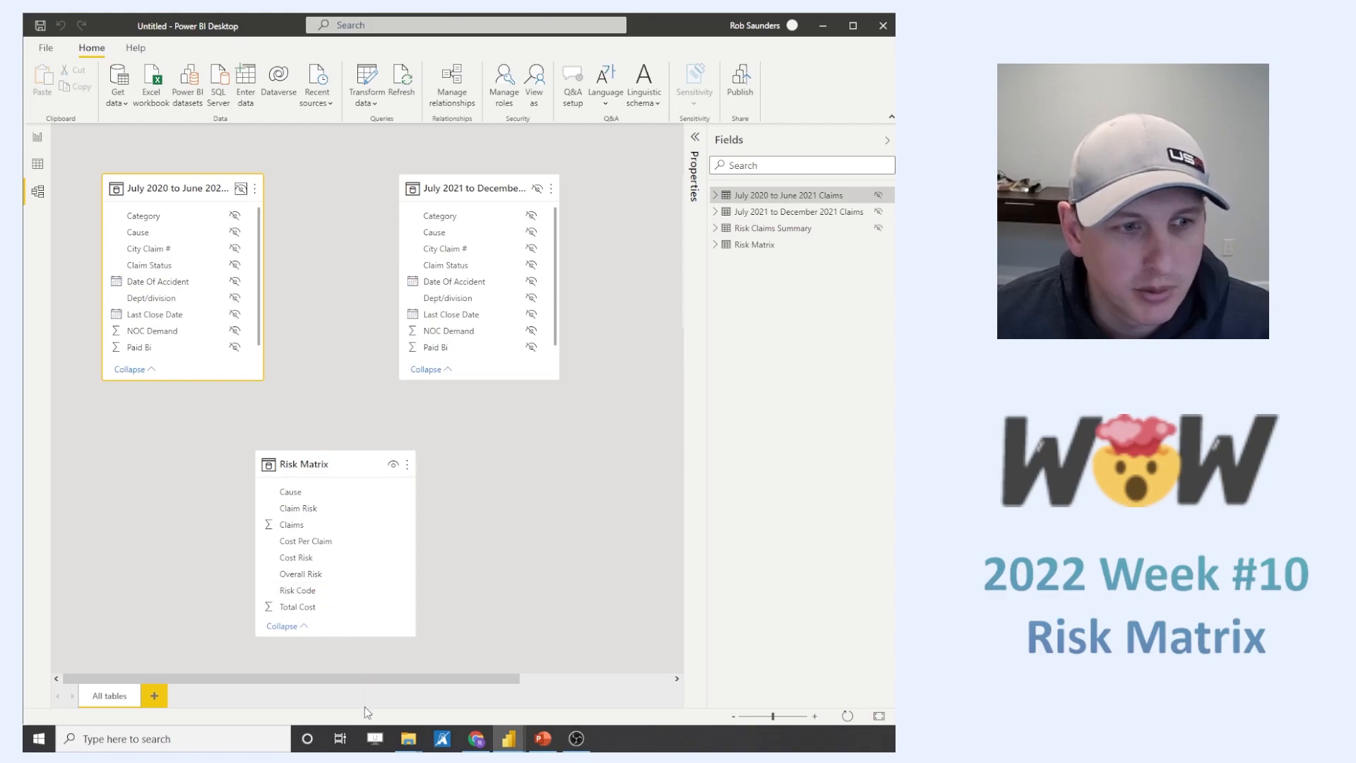
drag(350, 682, 399, 678)
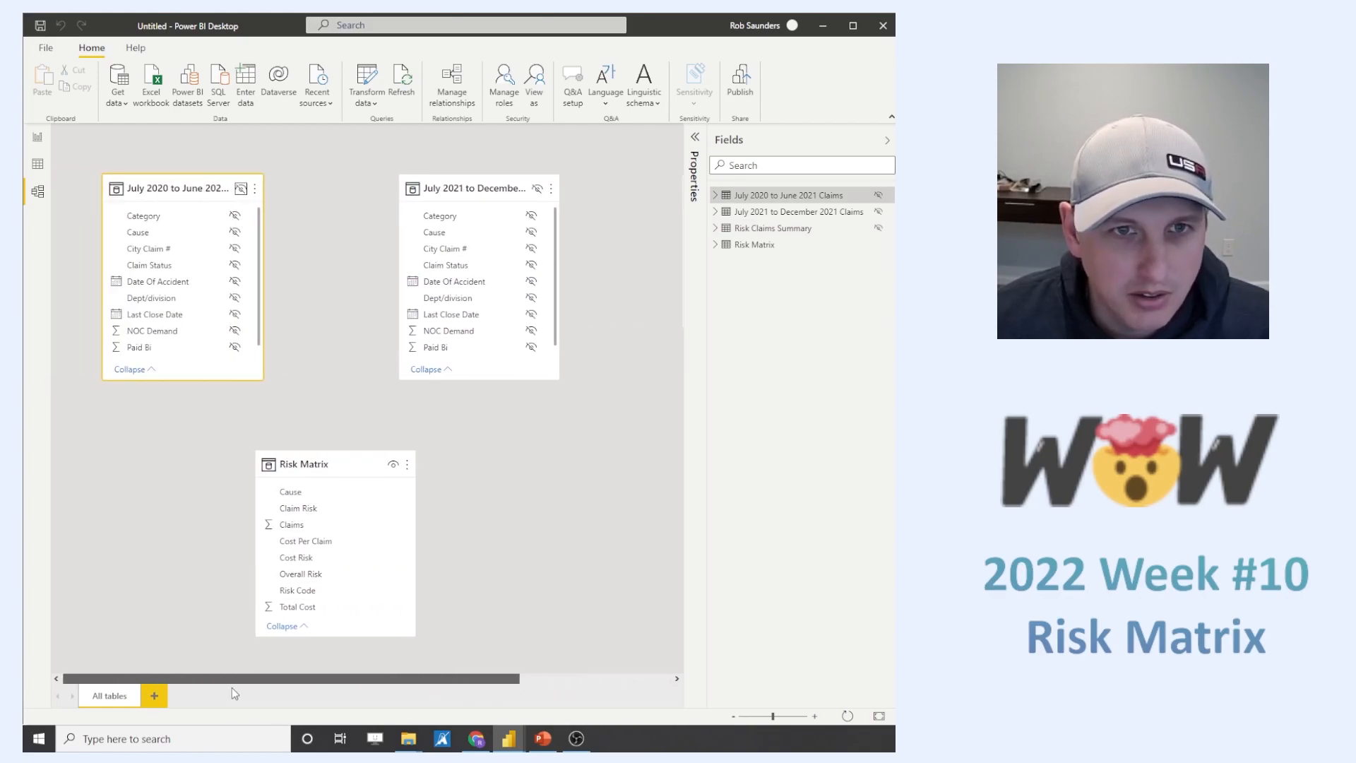
click(37, 136)
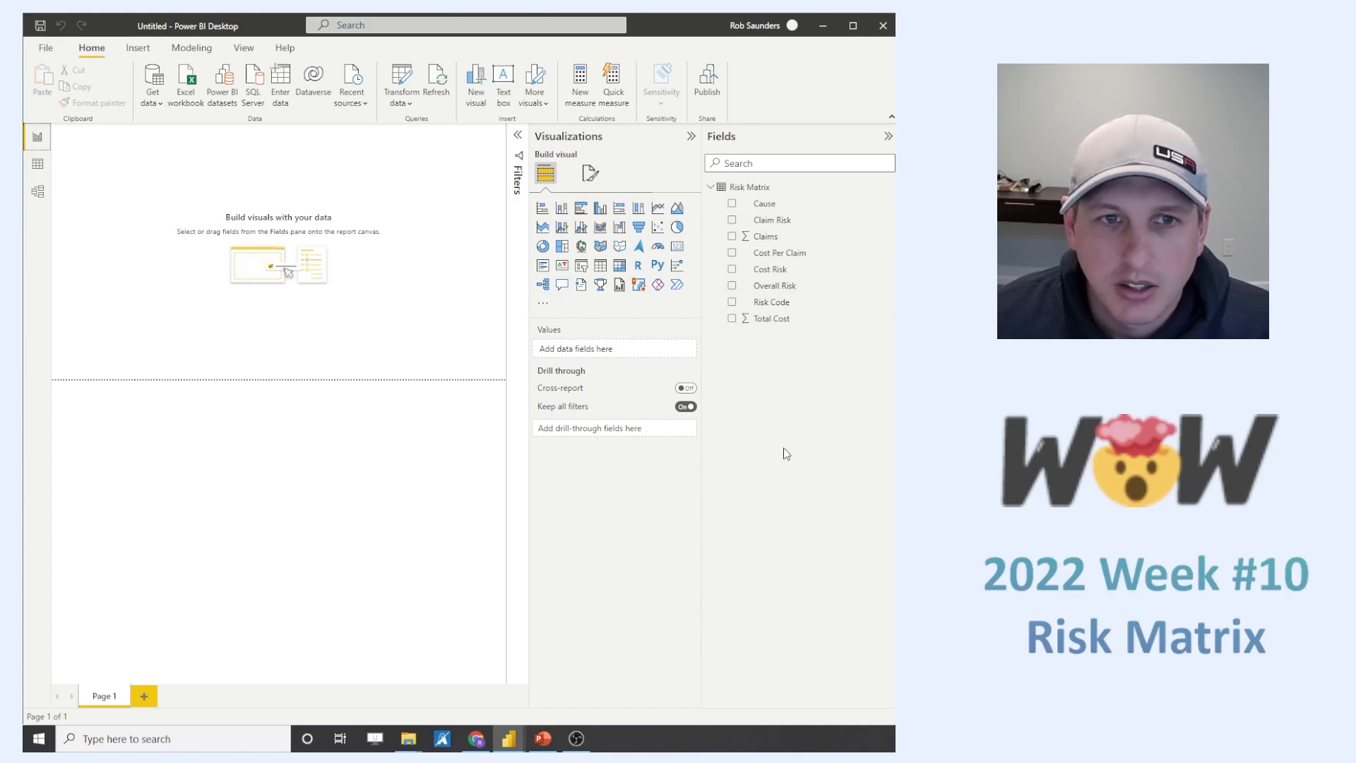
click(805, 254)
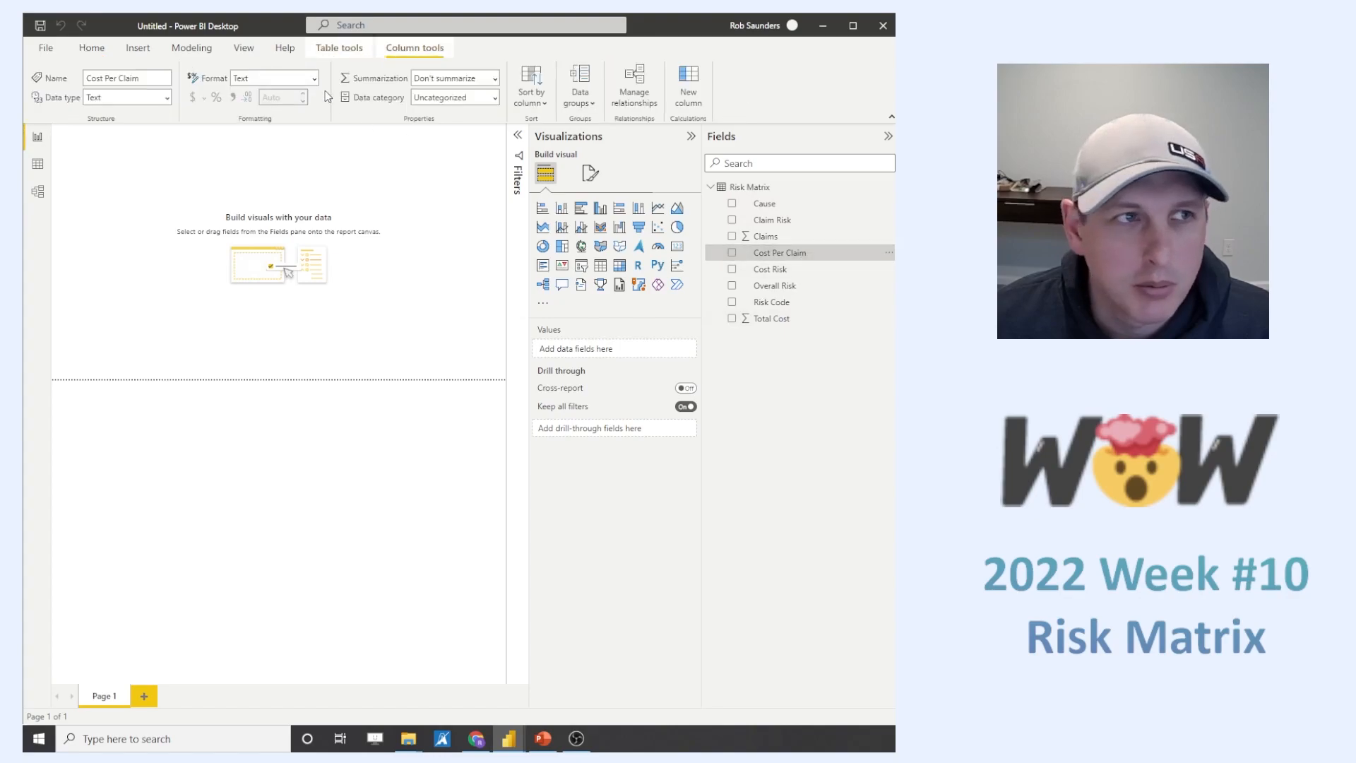
click(494, 78)
click(298, 182)
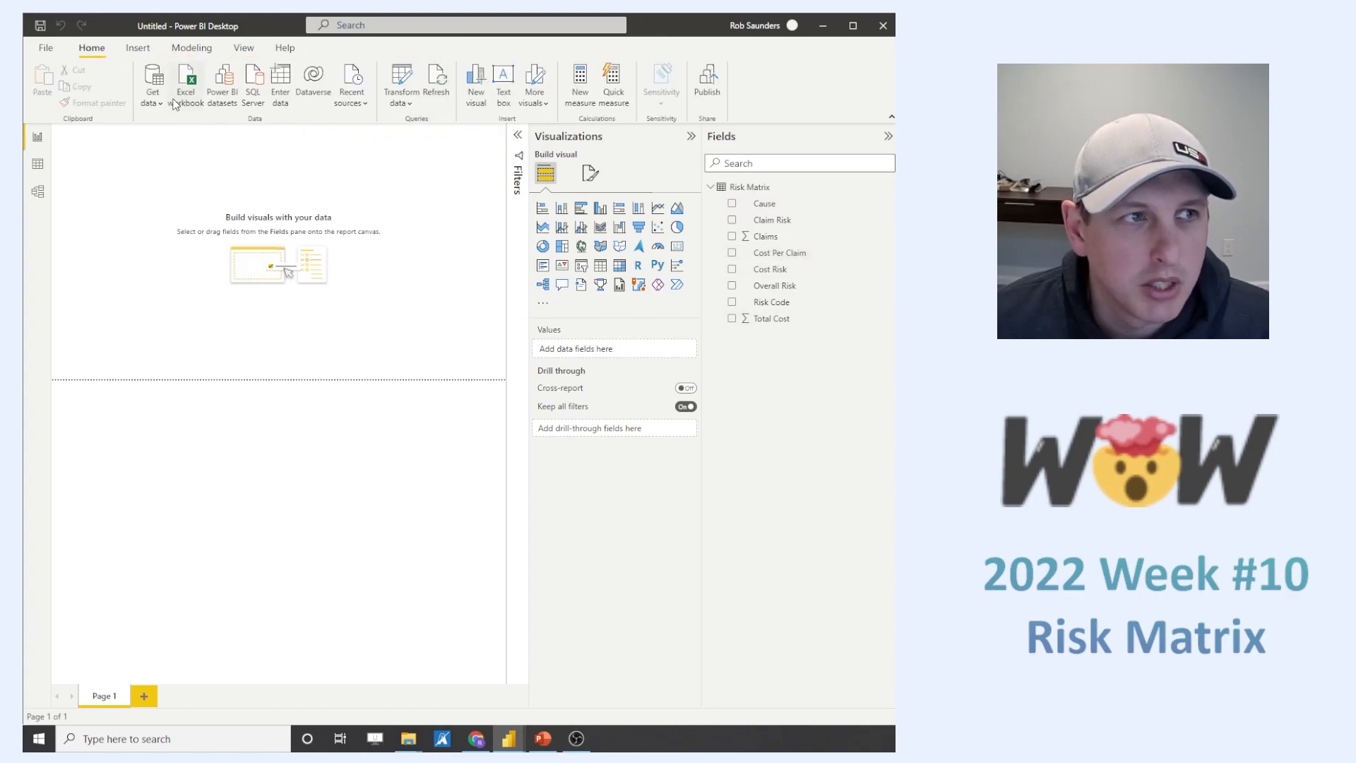
- Change the data type of the Cost Per Claim column in Risk Matrix to Decimal number and accept the data type change
click(746, 253)
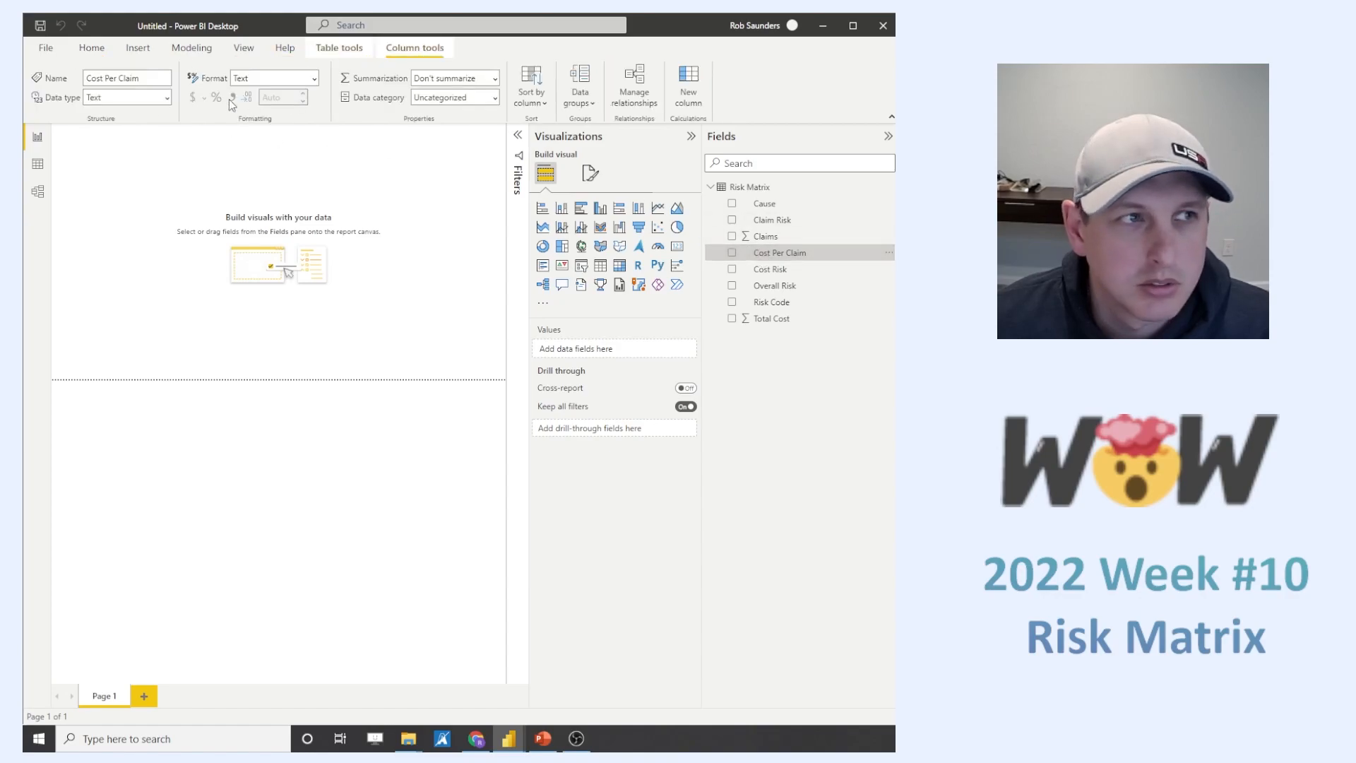
click(167, 98)
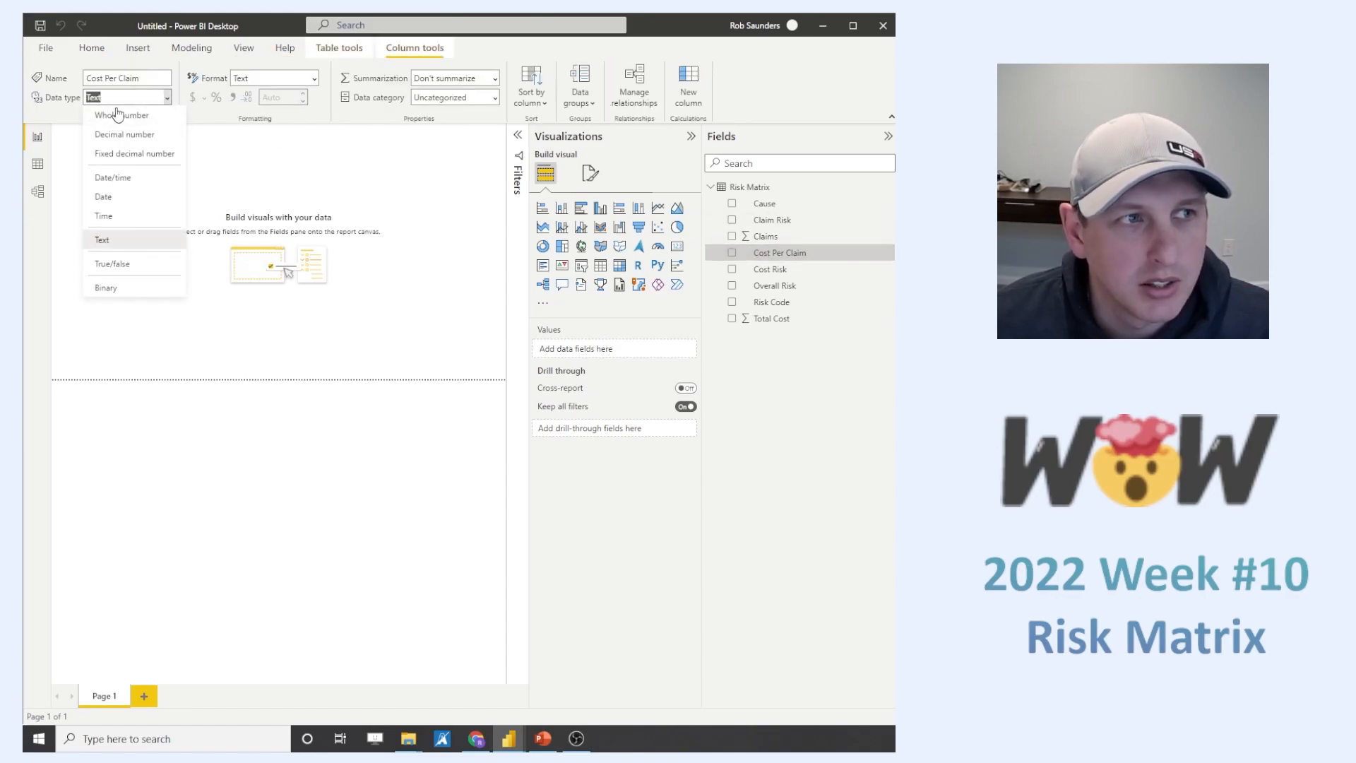
click(127, 135)
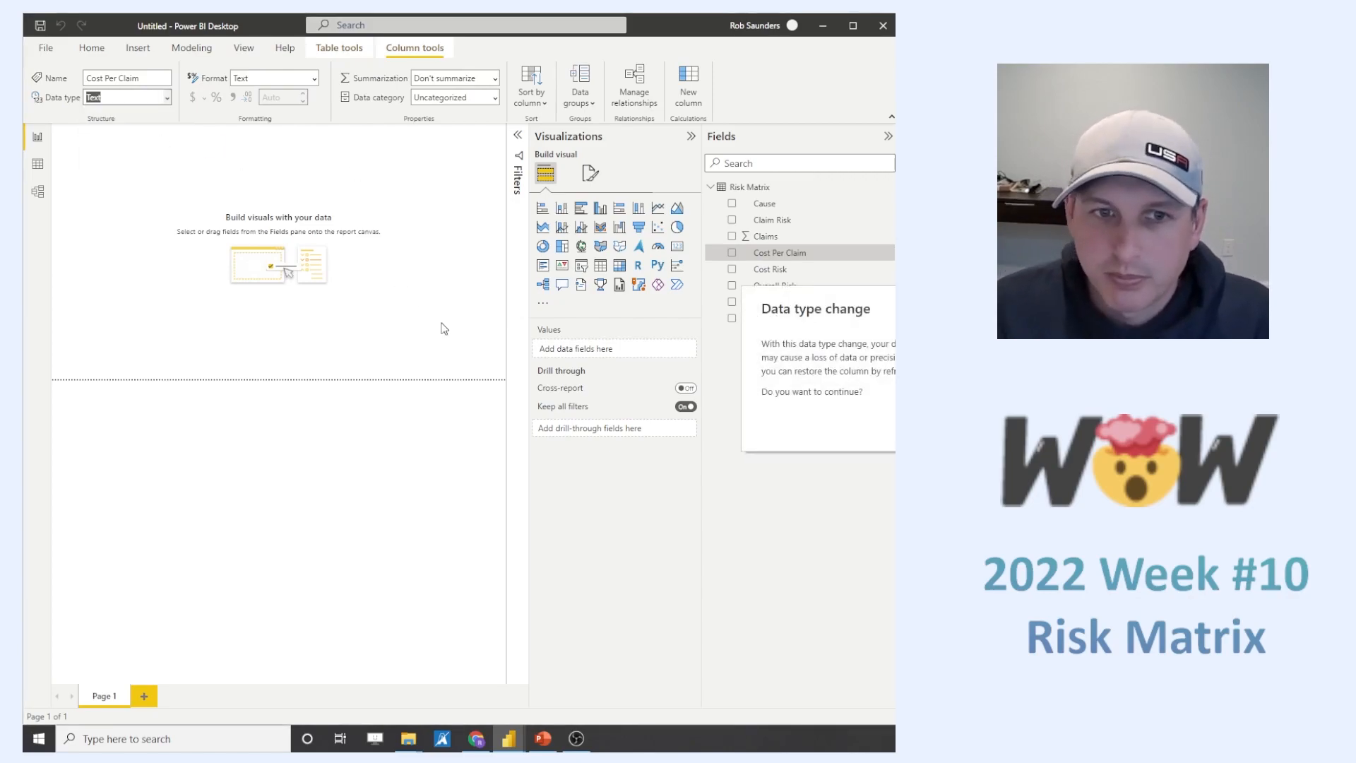
click(967, 428)
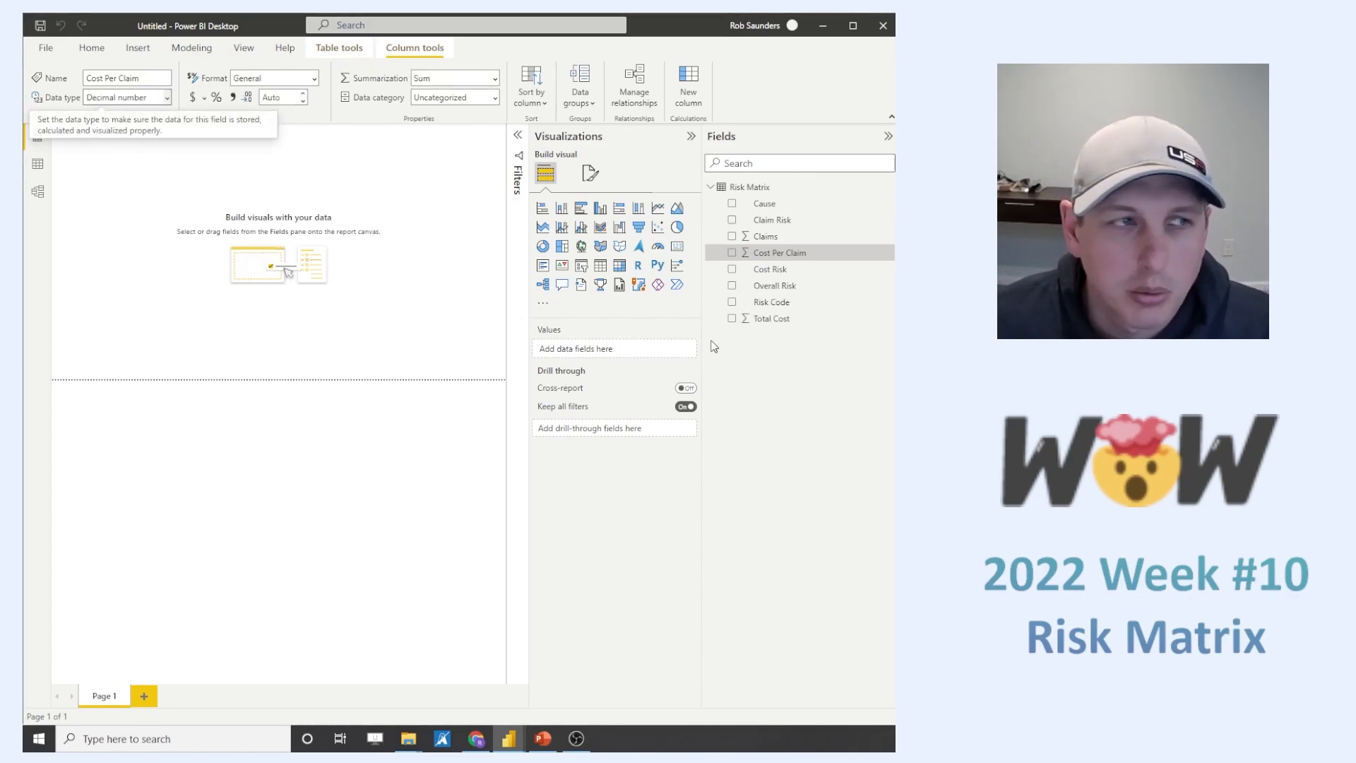
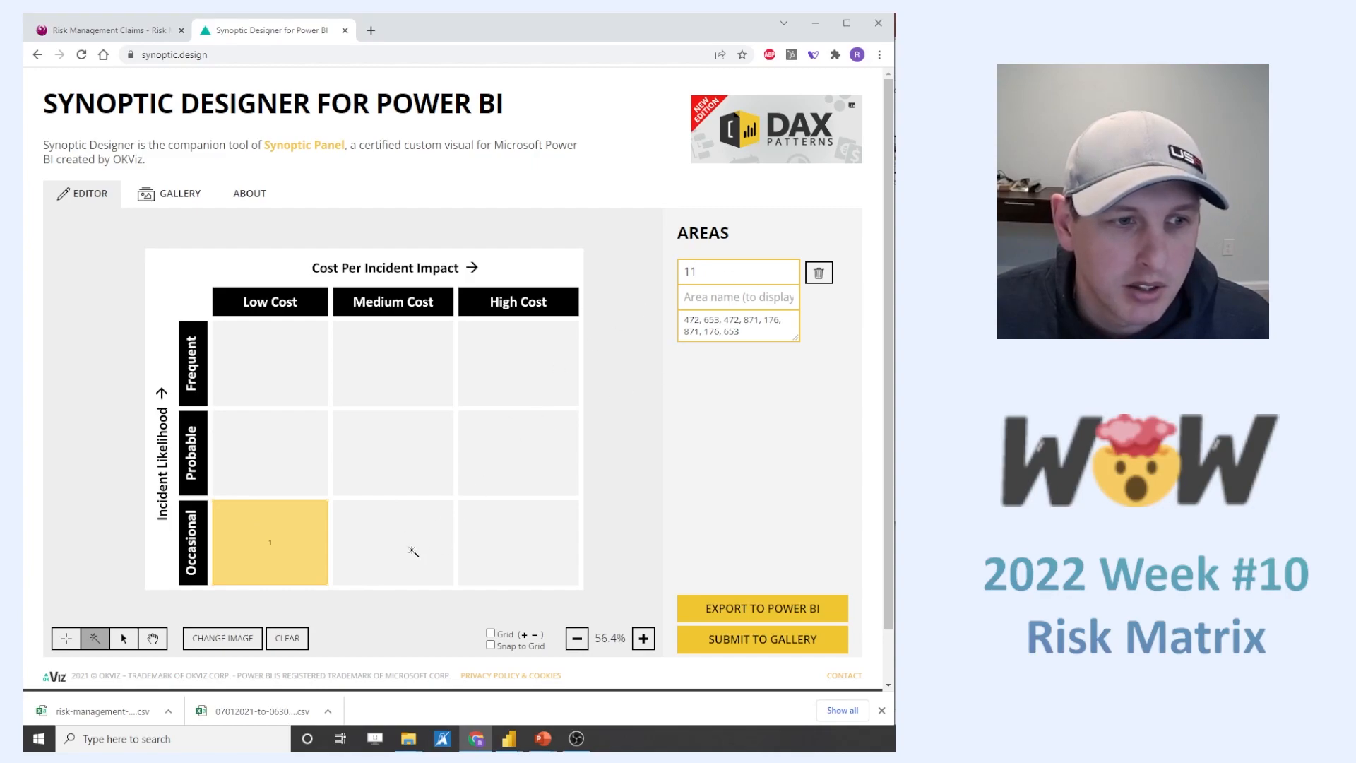
- Mark the Occasional row's Medium and High Cost cells as areas 12 and 13, and the Probable row's cells as areas 21, 22 and 23
click(382, 547)
click(486, 547)
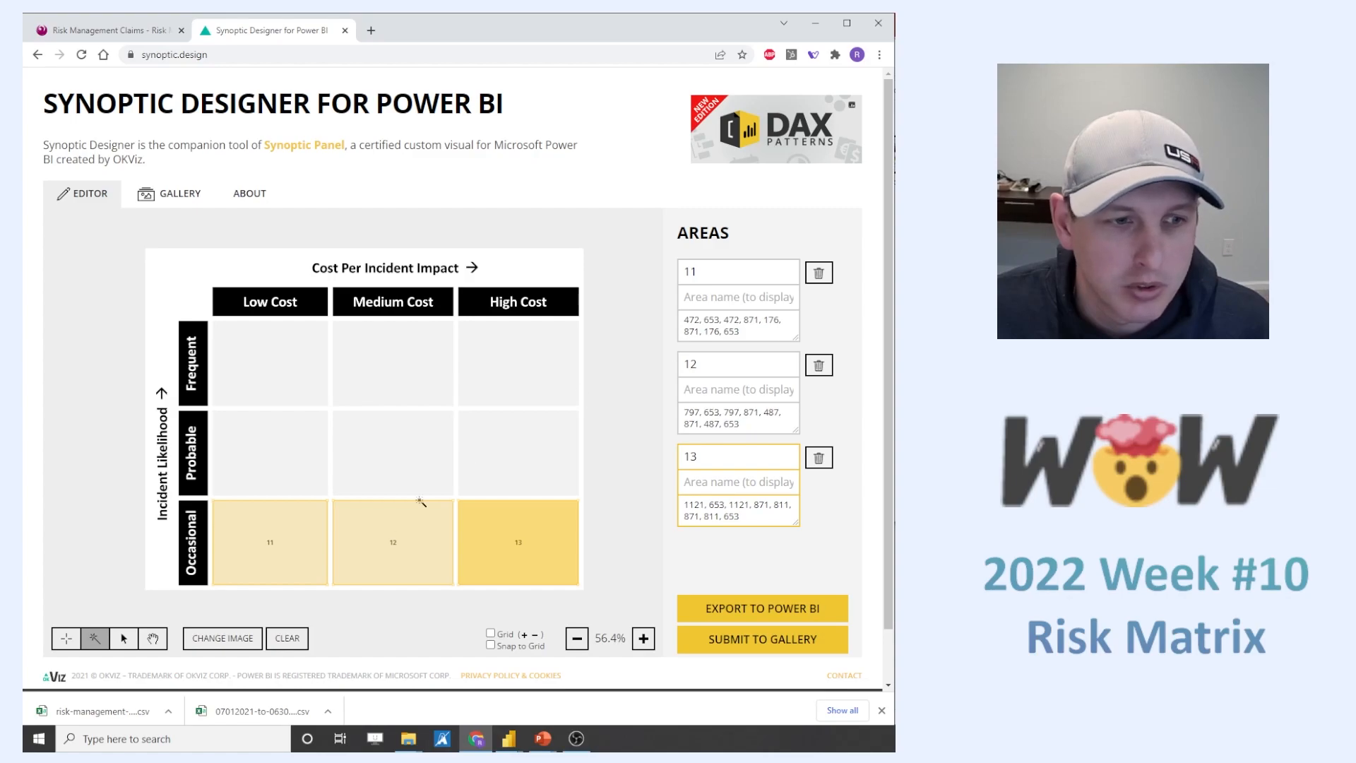
click(263, 456)
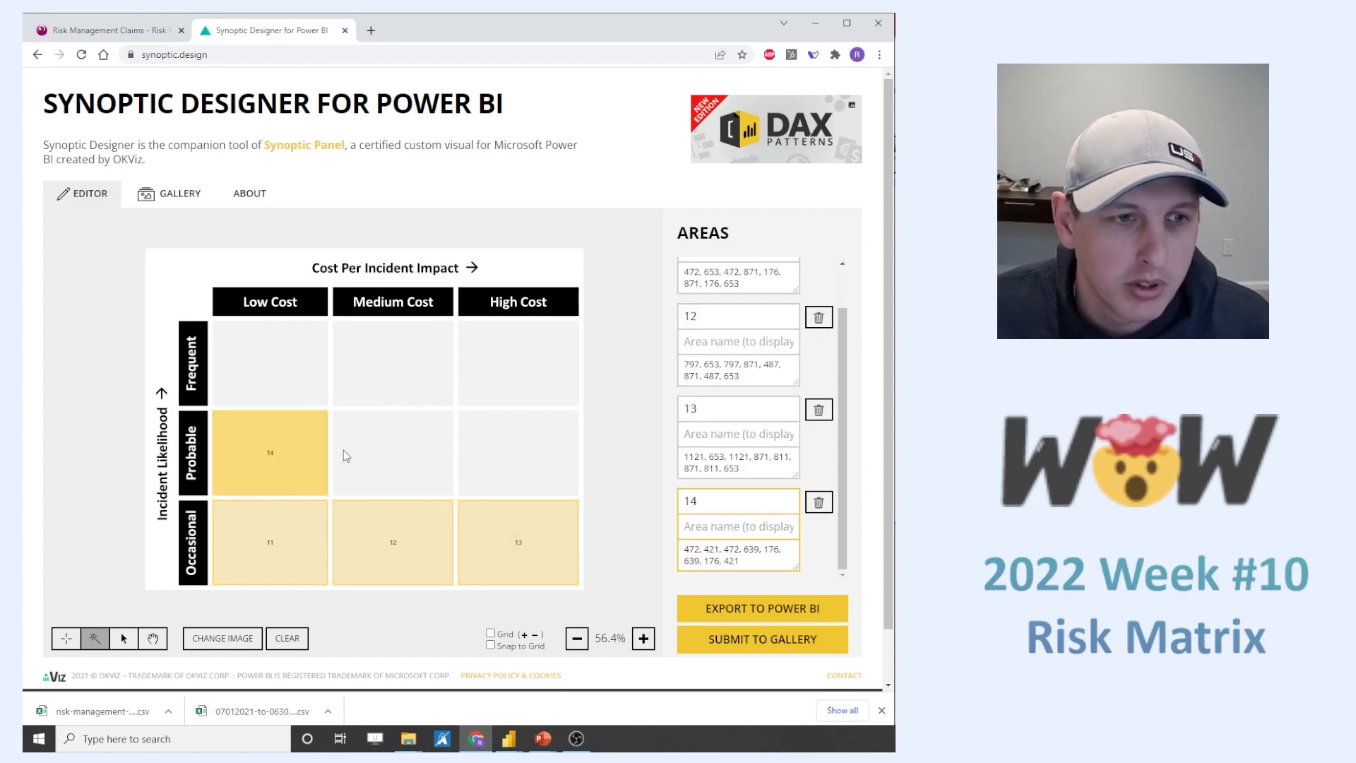
key(ctrl+a)
text(w1)
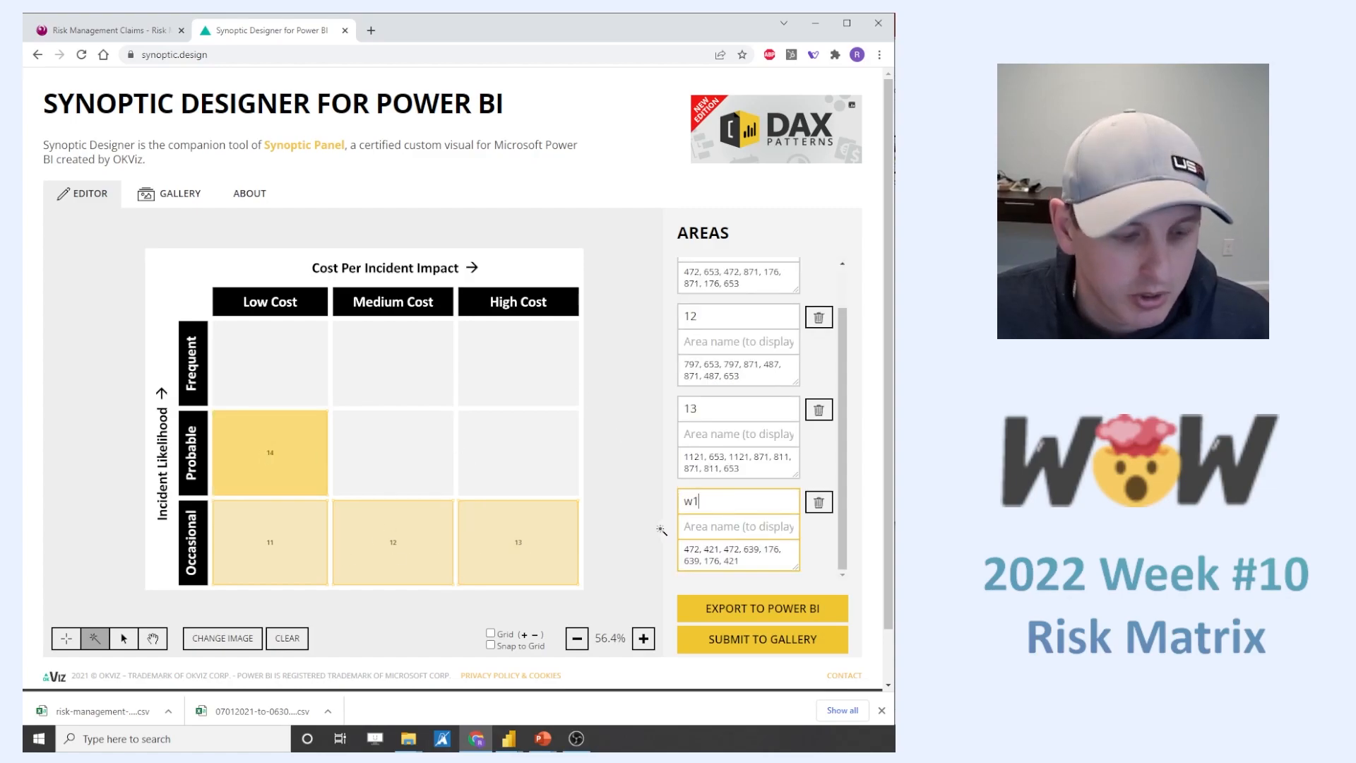
key(BackSpace)
key(BackSpace)
text(21)
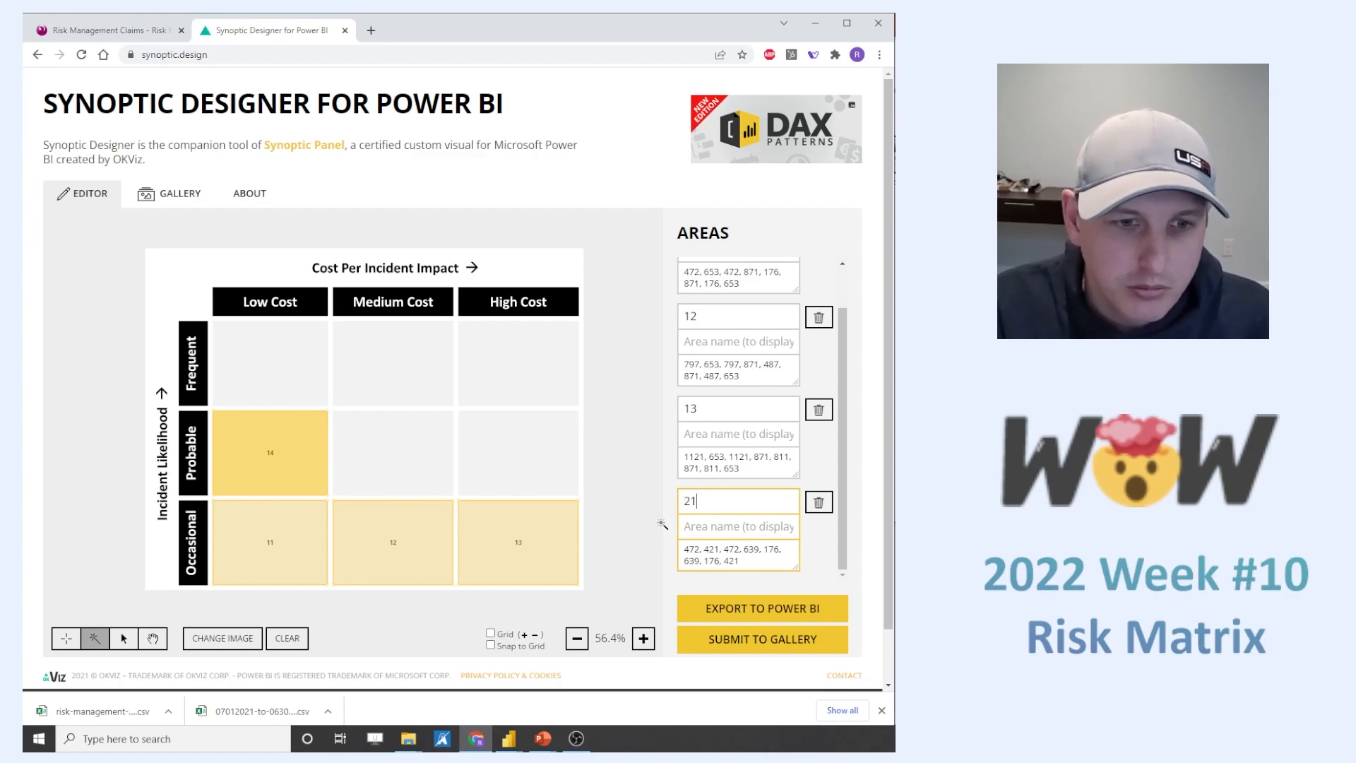
click(434, 469)
click(494, 466)
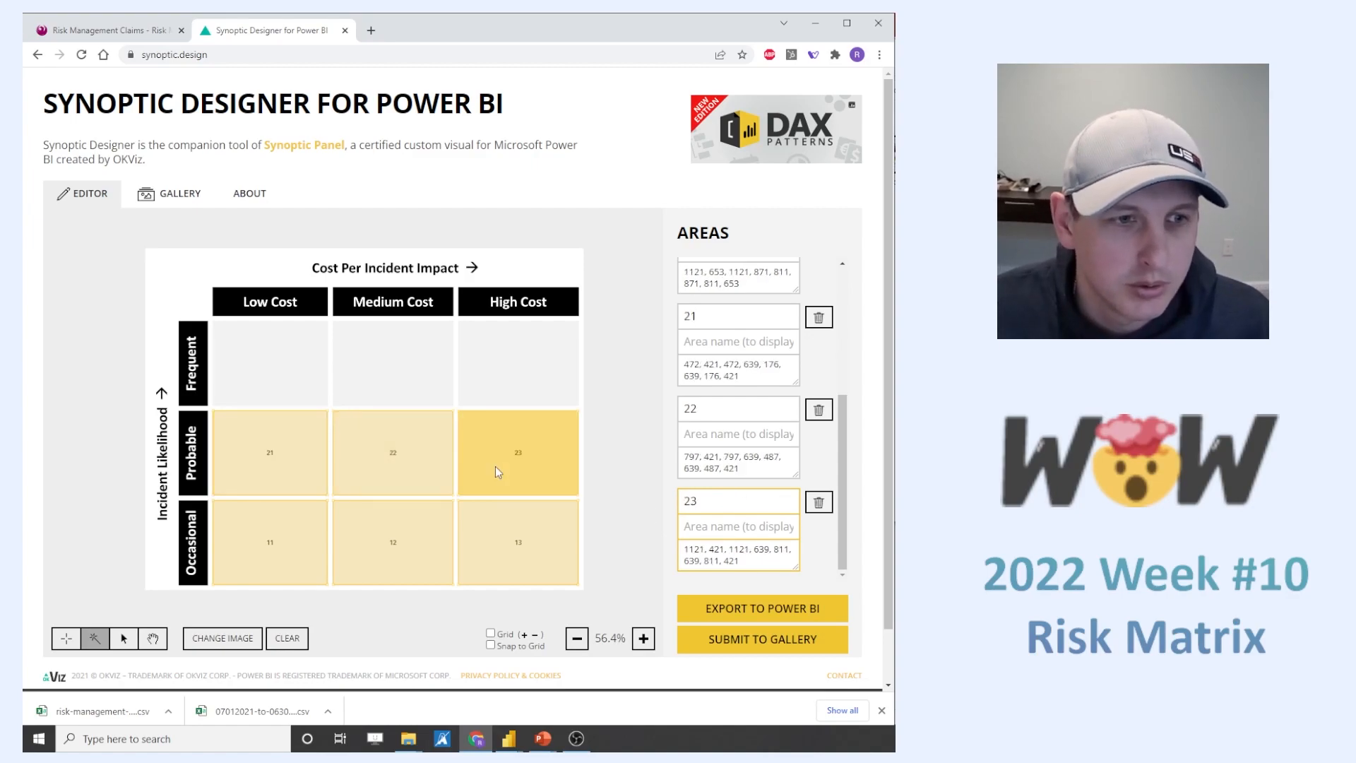
- Mark the Low and Medium Cost cells of the Frequent row as areas, setting the Low Cost area's code to 31
click(274, 368)
key(ctrl+a)
text(32)
click(433, 387)
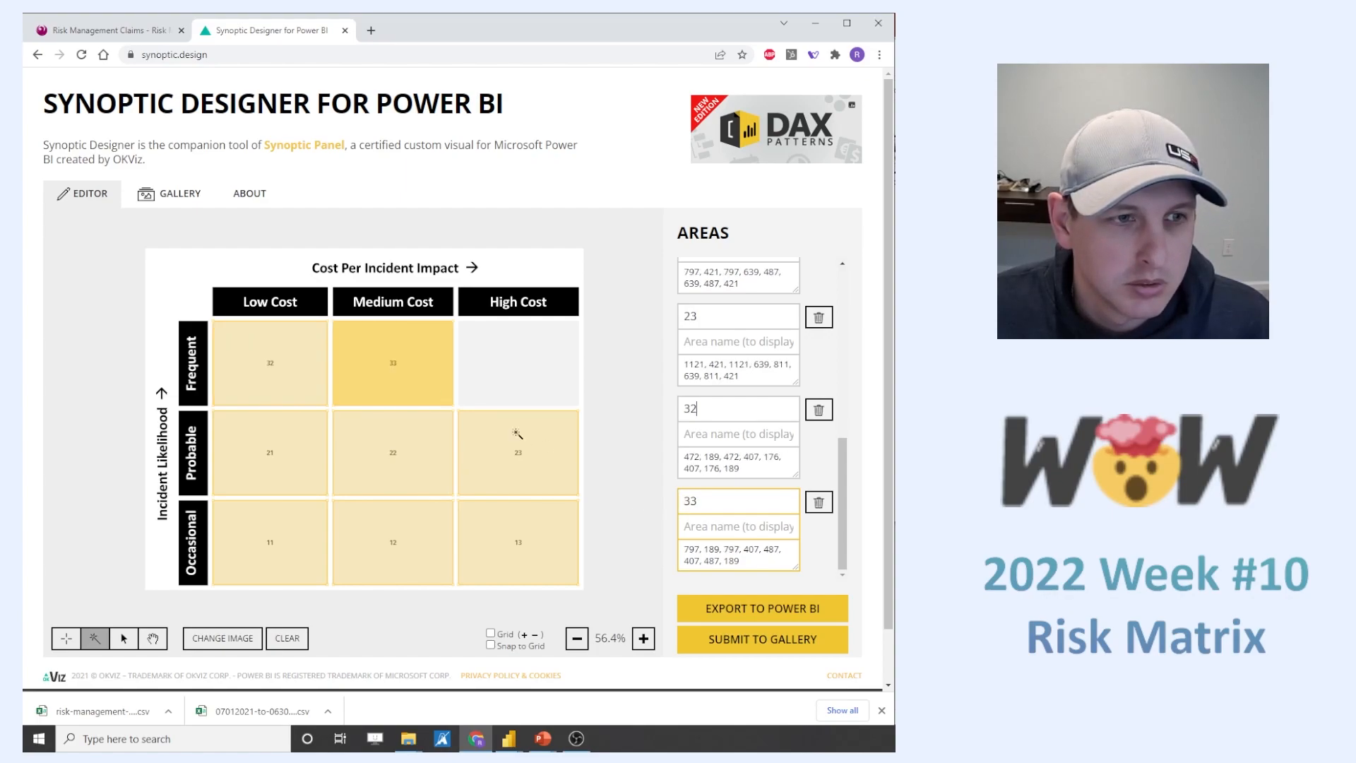
click(720, 410)
key(BackSpace)
text(1)
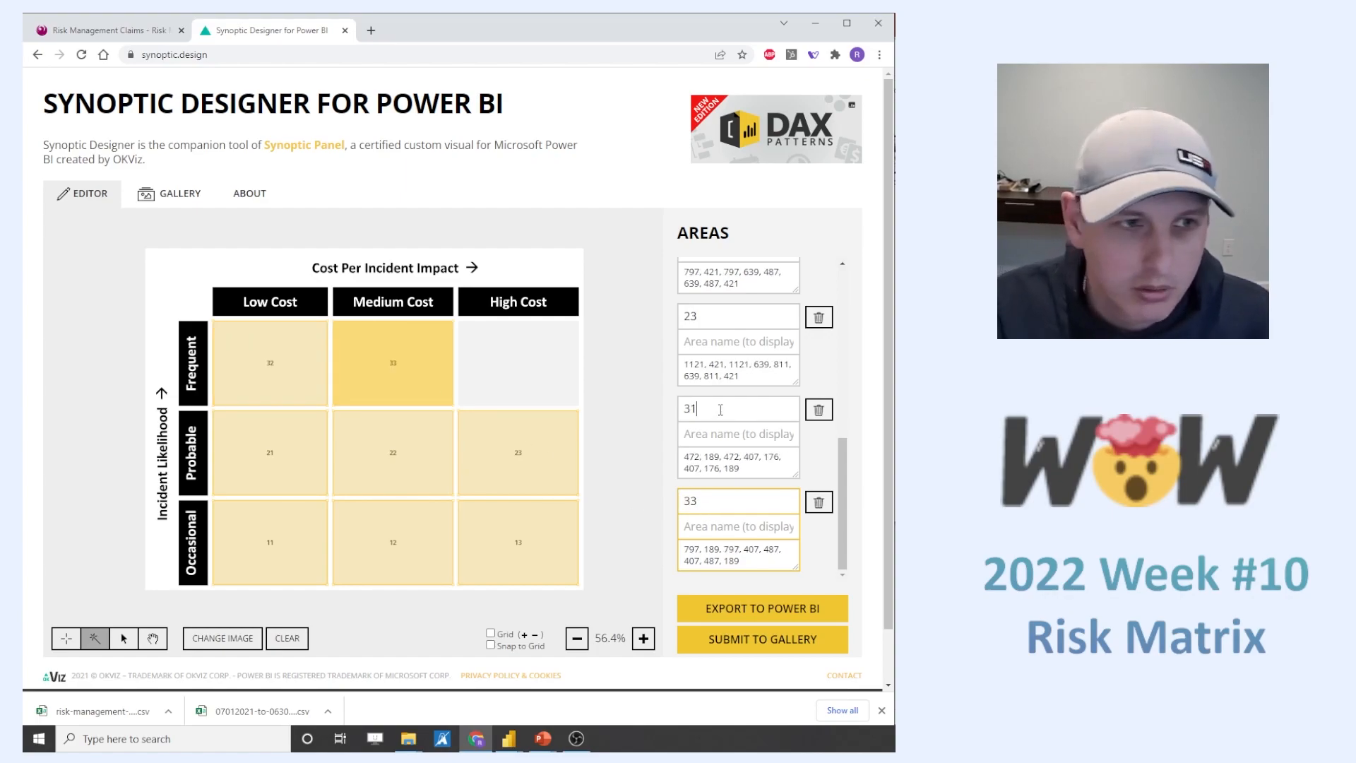
- Delete the misnumbered Frequent / Medium Cost area and mark the row's Medium and High Cost cells as areas 32 and 33
click(818, 502)
click(526, 129)
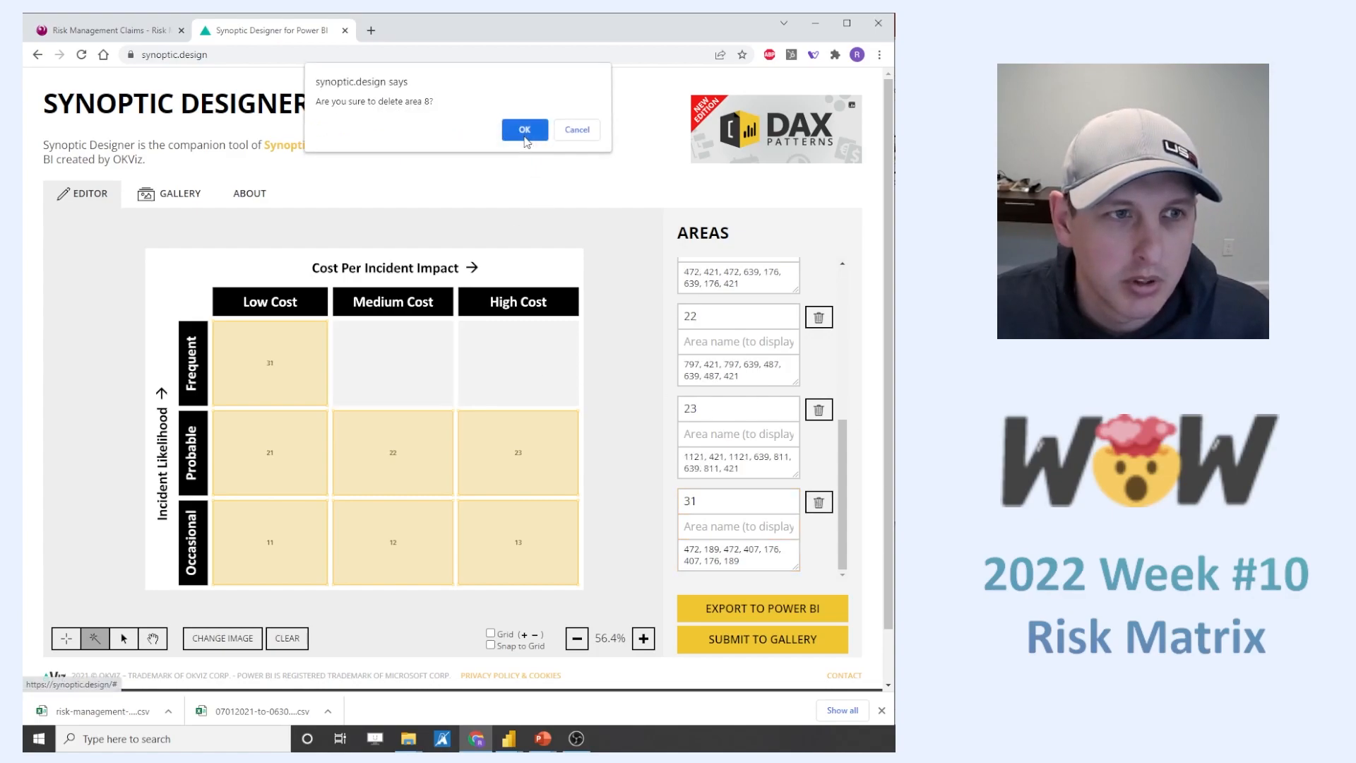
click(418, 397)
click(504, 369)
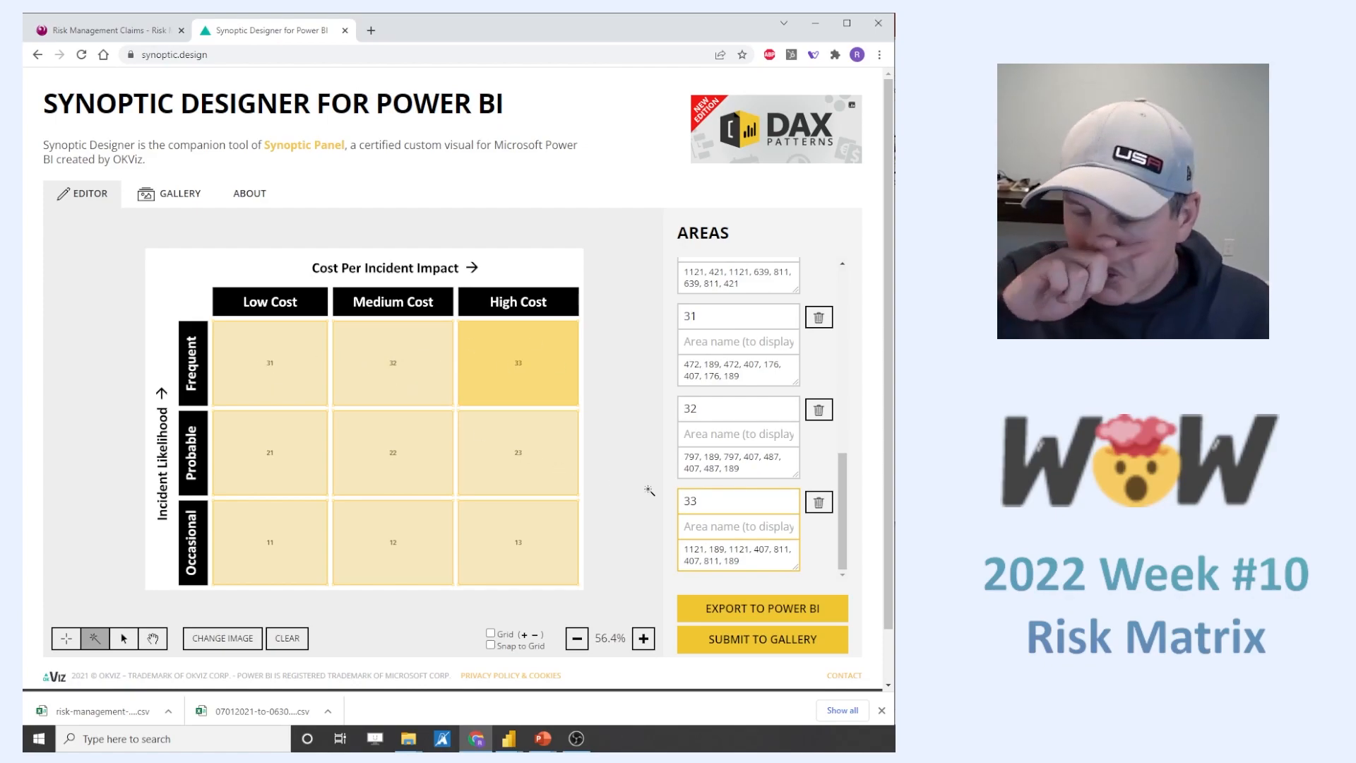
- Export the map for Power BI and save the image over Matrix SVG - 3X3.svg in the 2022 Week 10 folder
click(734, 606)
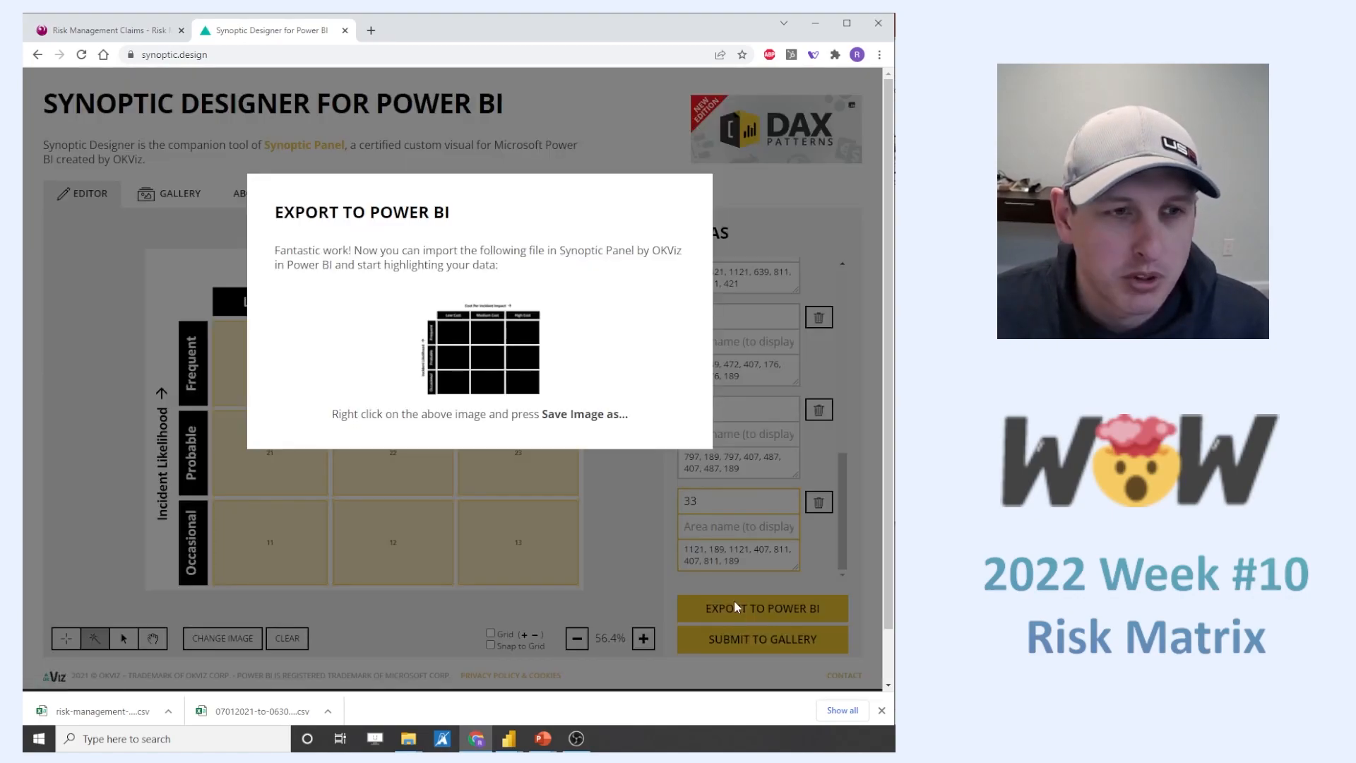
right_click(482, 327)
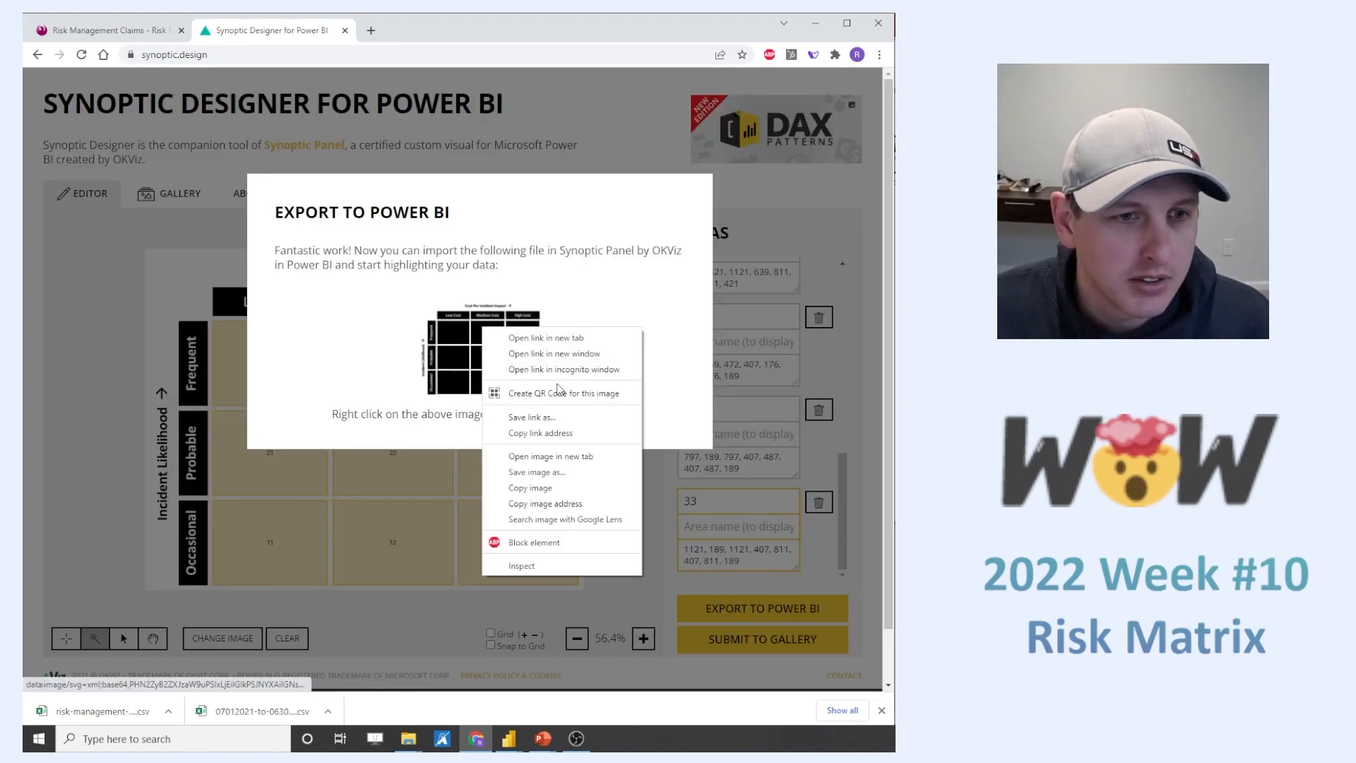
click(553, 471)
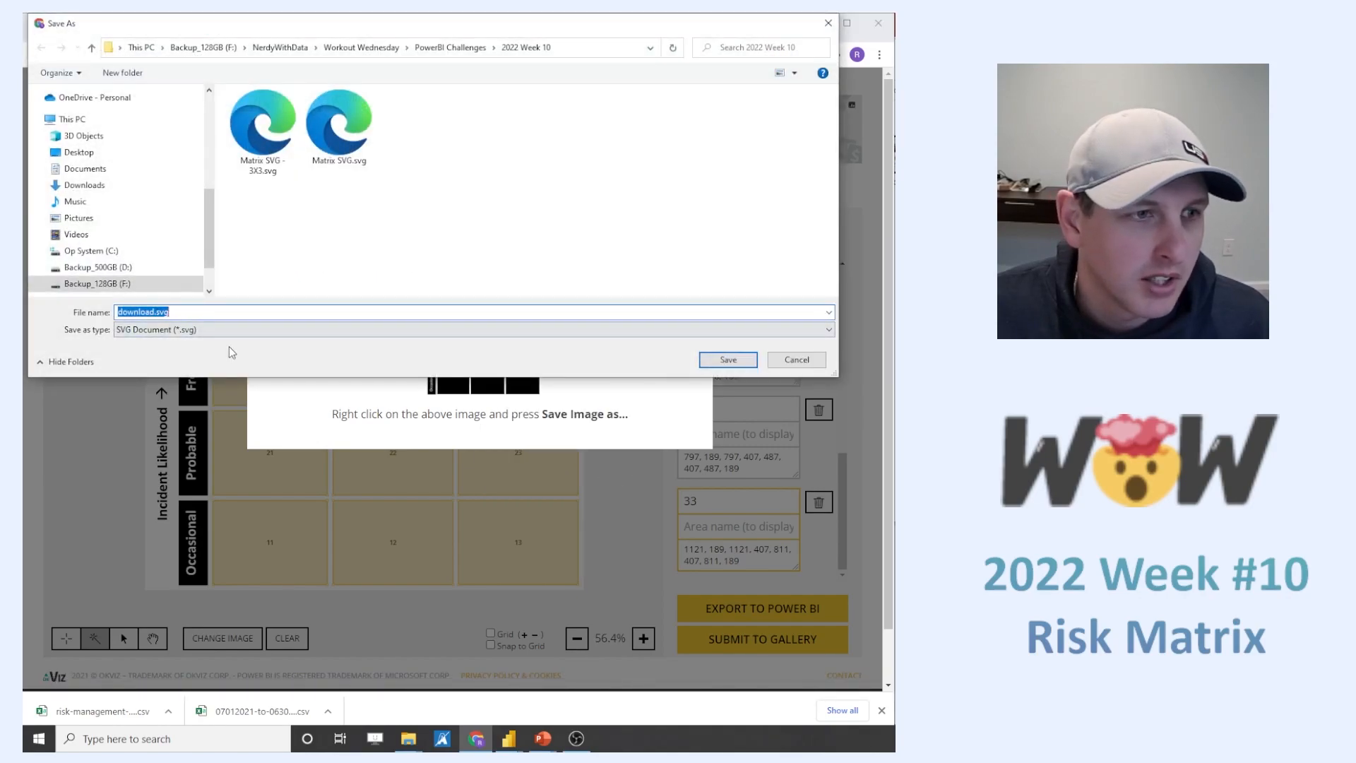
click(262, 127)
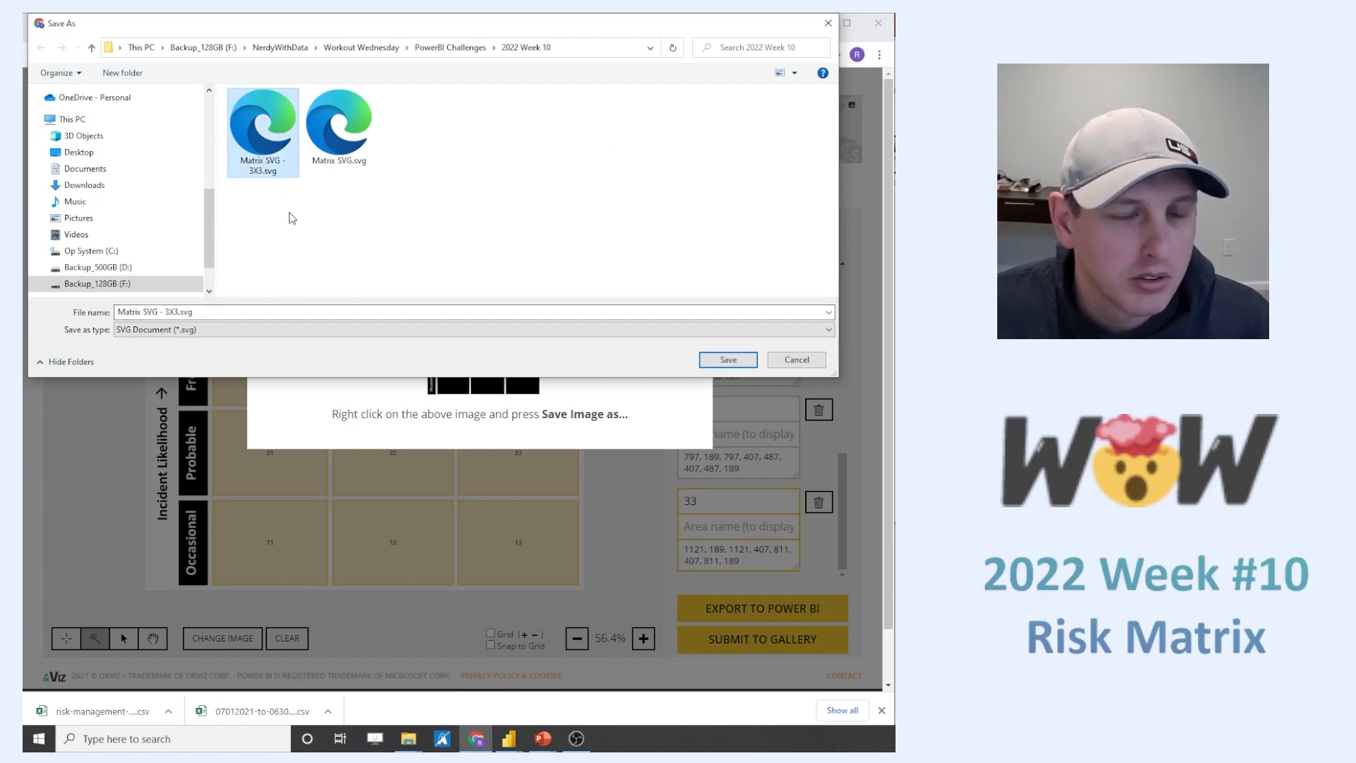
click(738, 362)
click(931, 380)
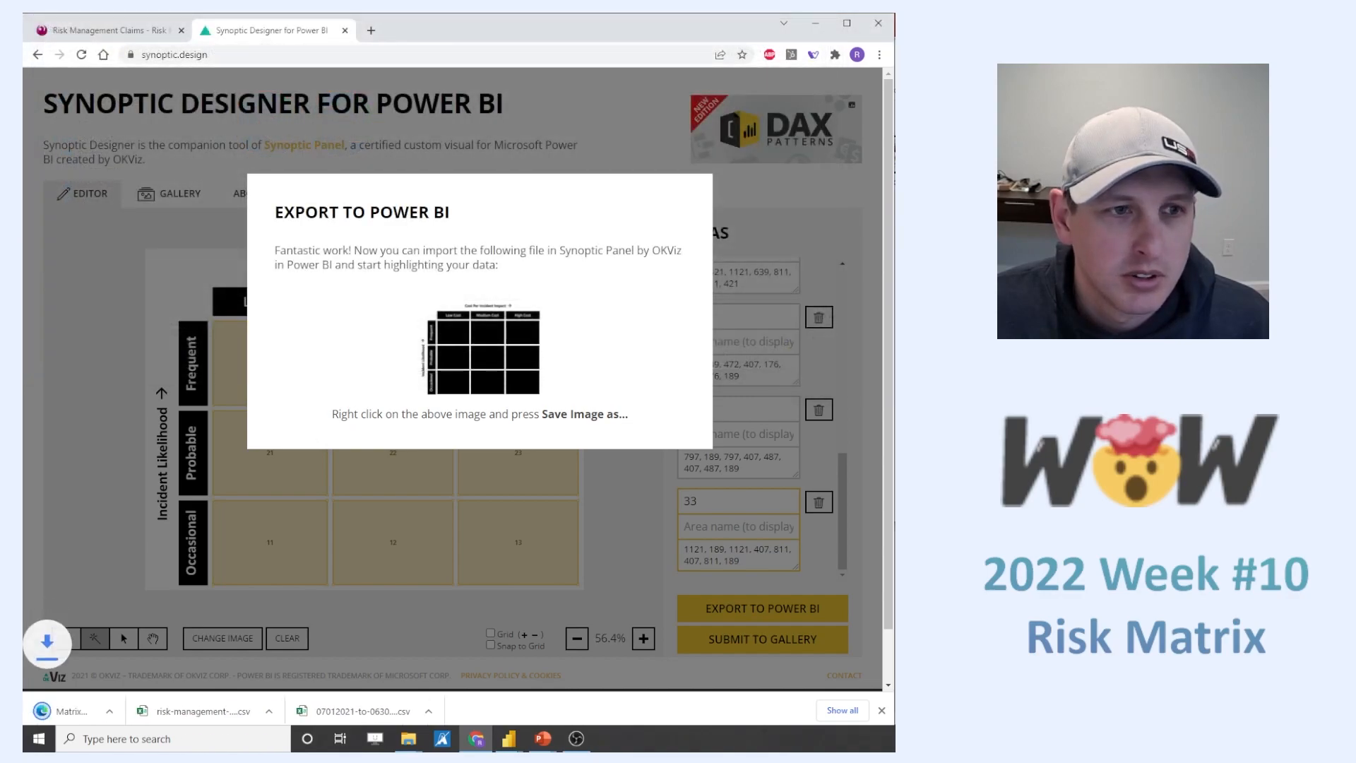
- Open the saved Matrix SVG - 3X3.svg in the browser, examine its page source, and close the source view
click(113, 707)
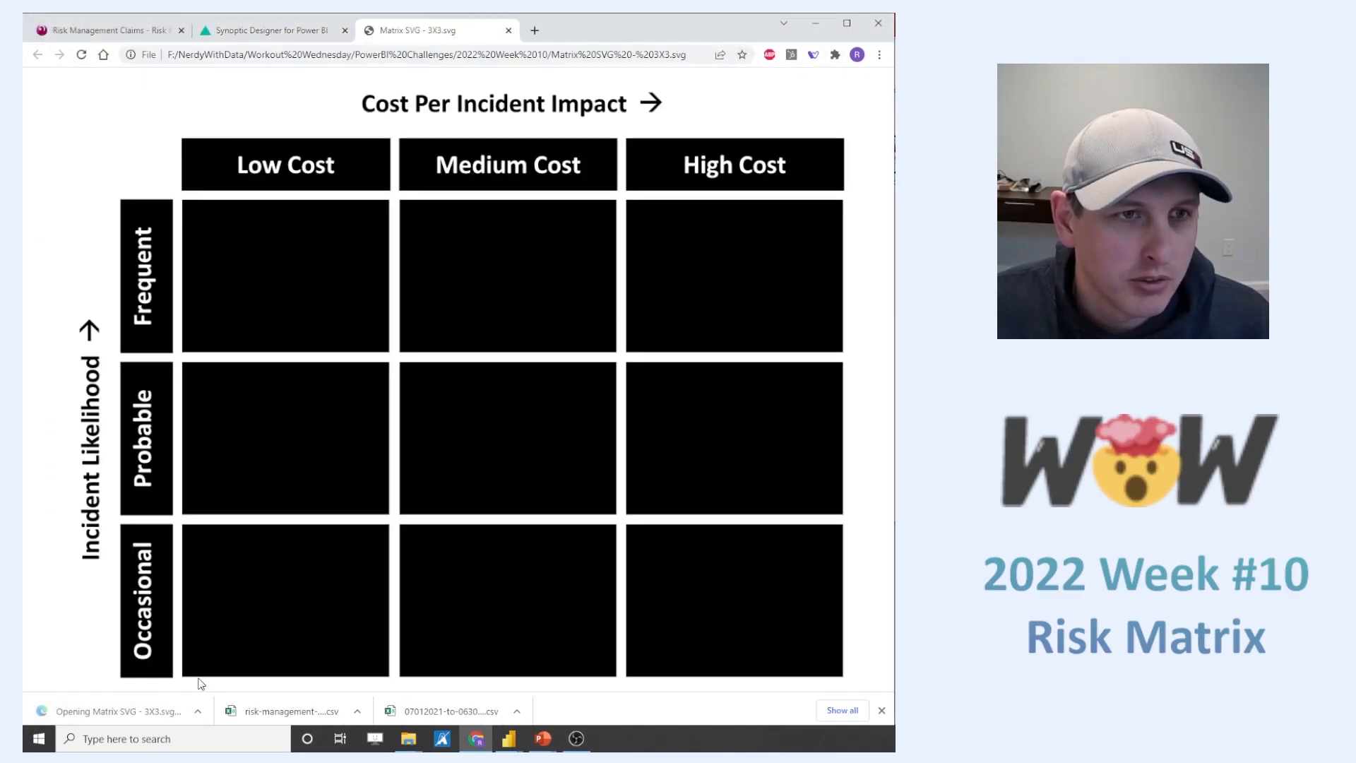
right_click(500, 261)
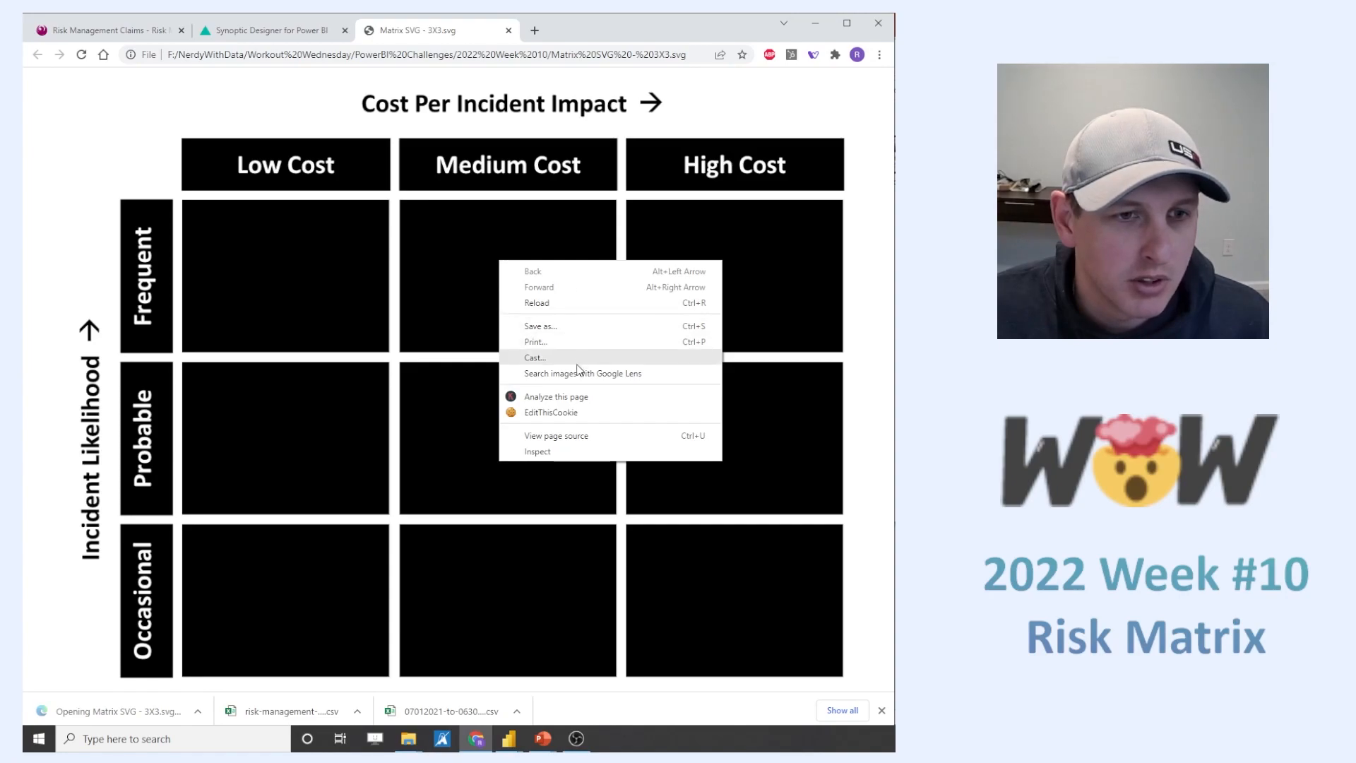
click(558, 436)
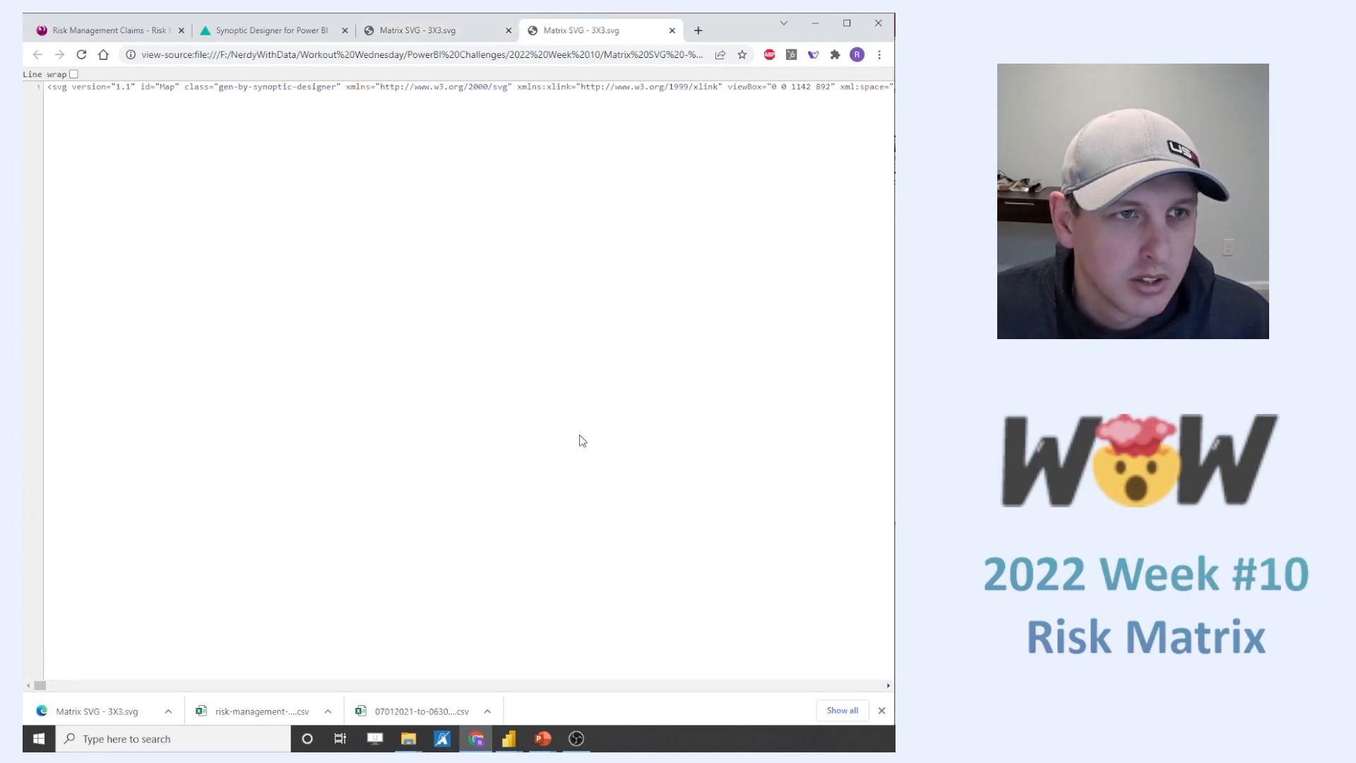
scroll(110, 688, right, 5)
click(106, 709)
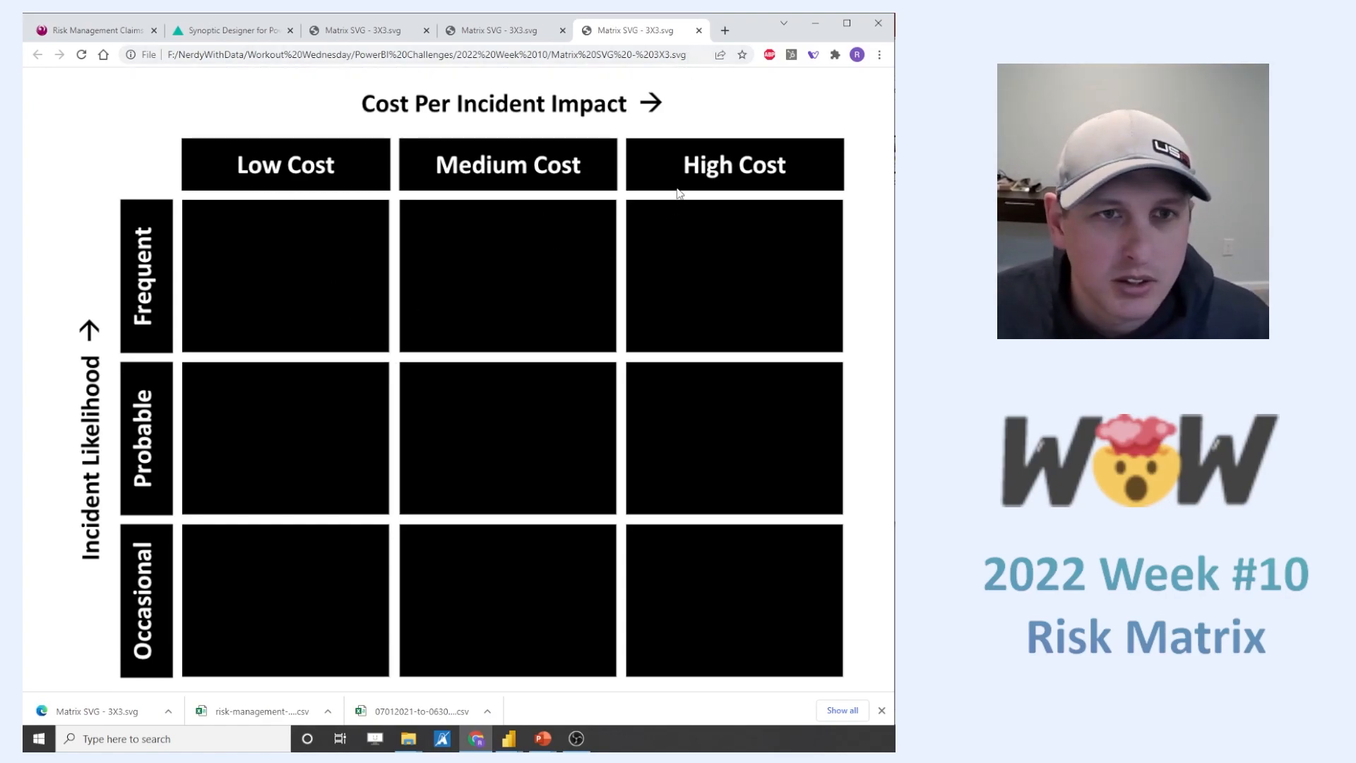
key(alt+Tab)
click(698, 31)
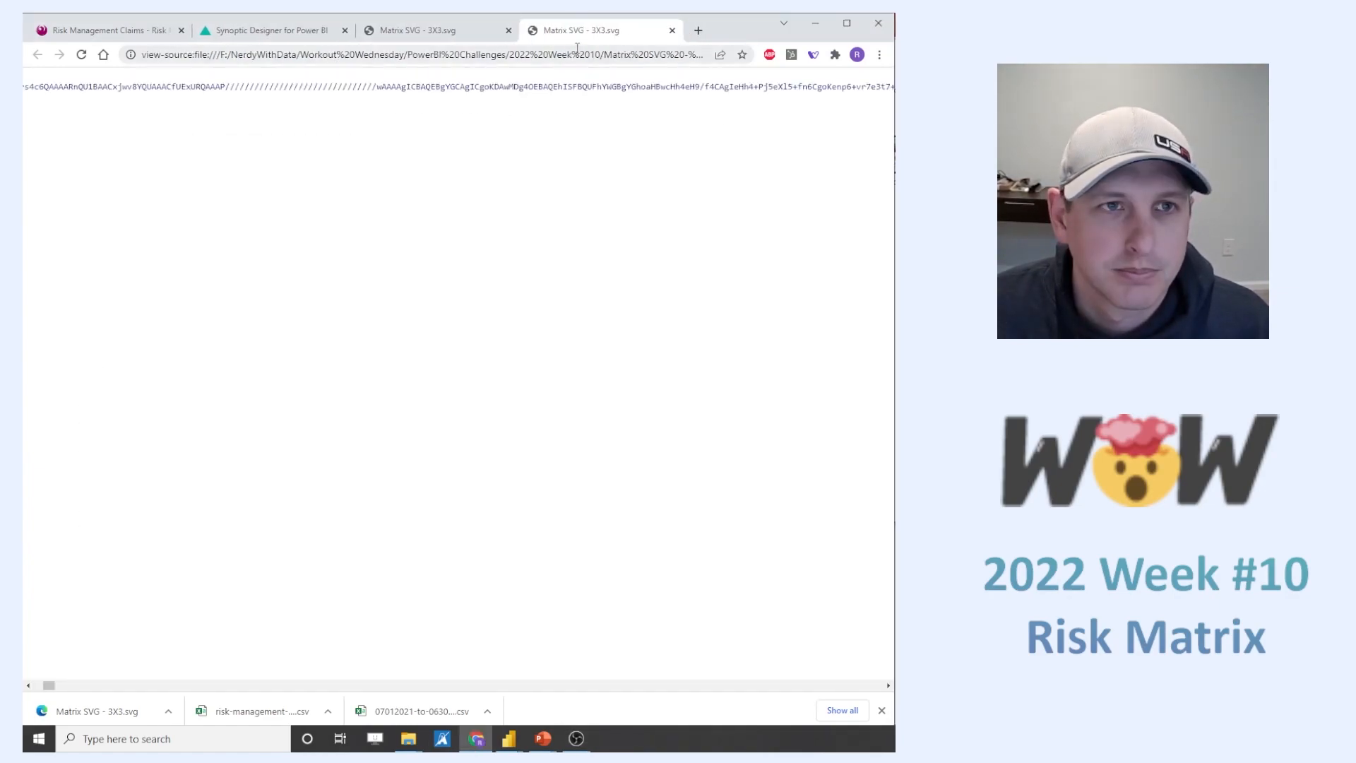
click(672, 31)
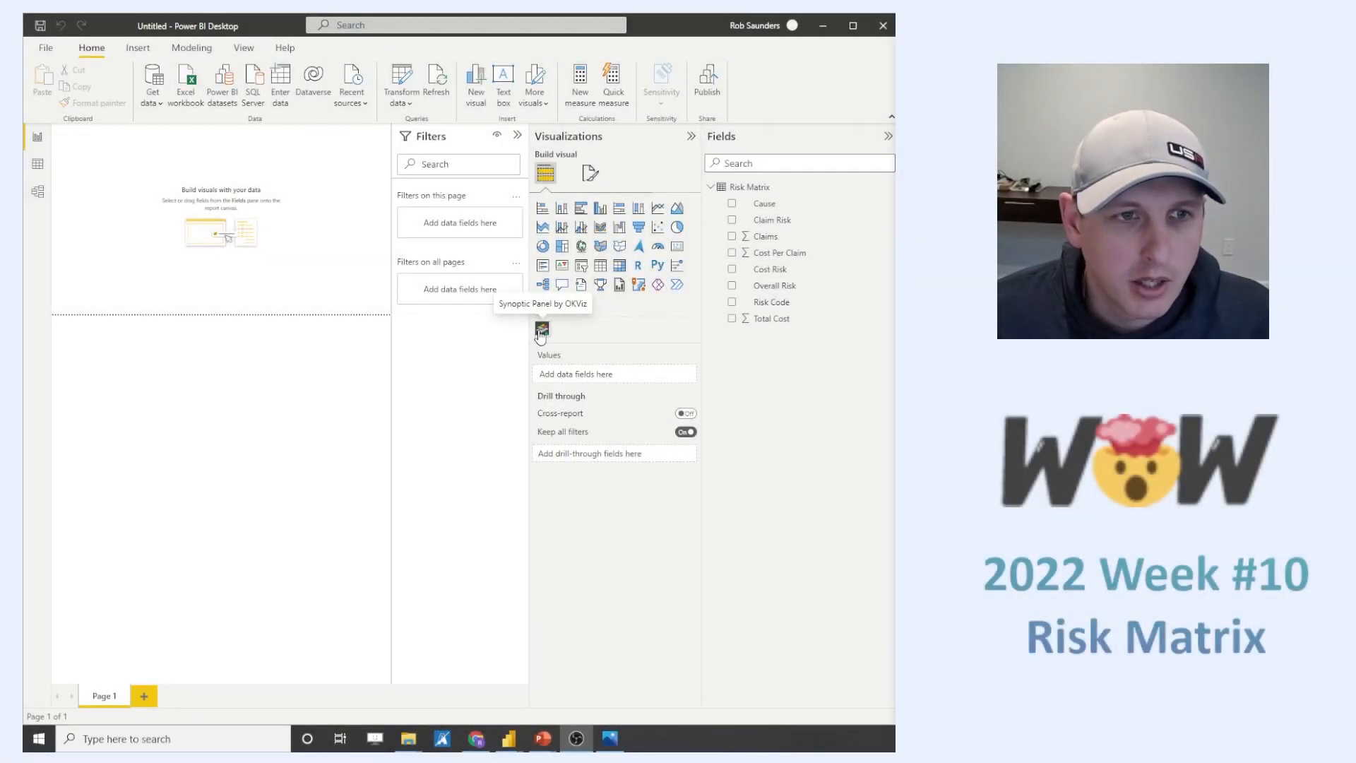
- In Power BI Desktop, search the visuals gallery for the Synoptic Panel visual and return to the report
click(543, 306)
click(567, 311)
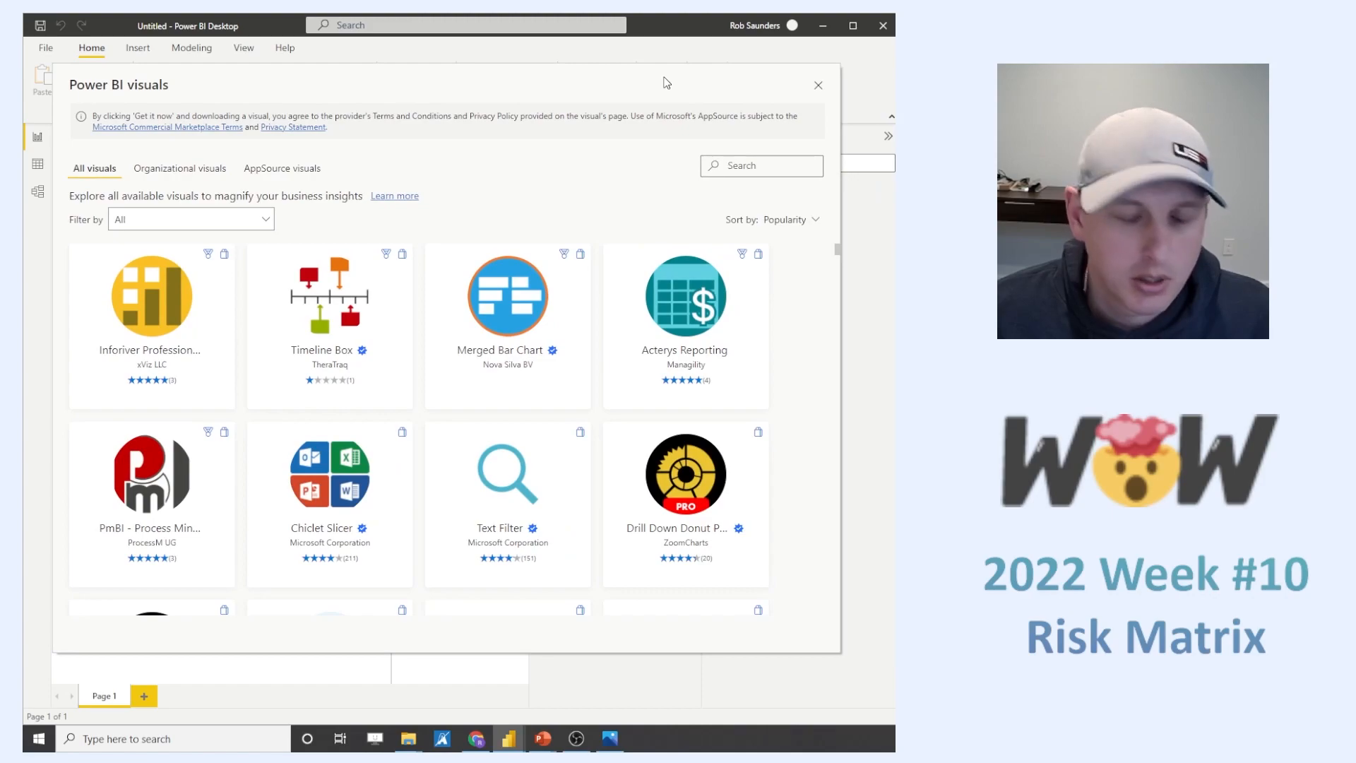
click(749, 163)
text(syn)
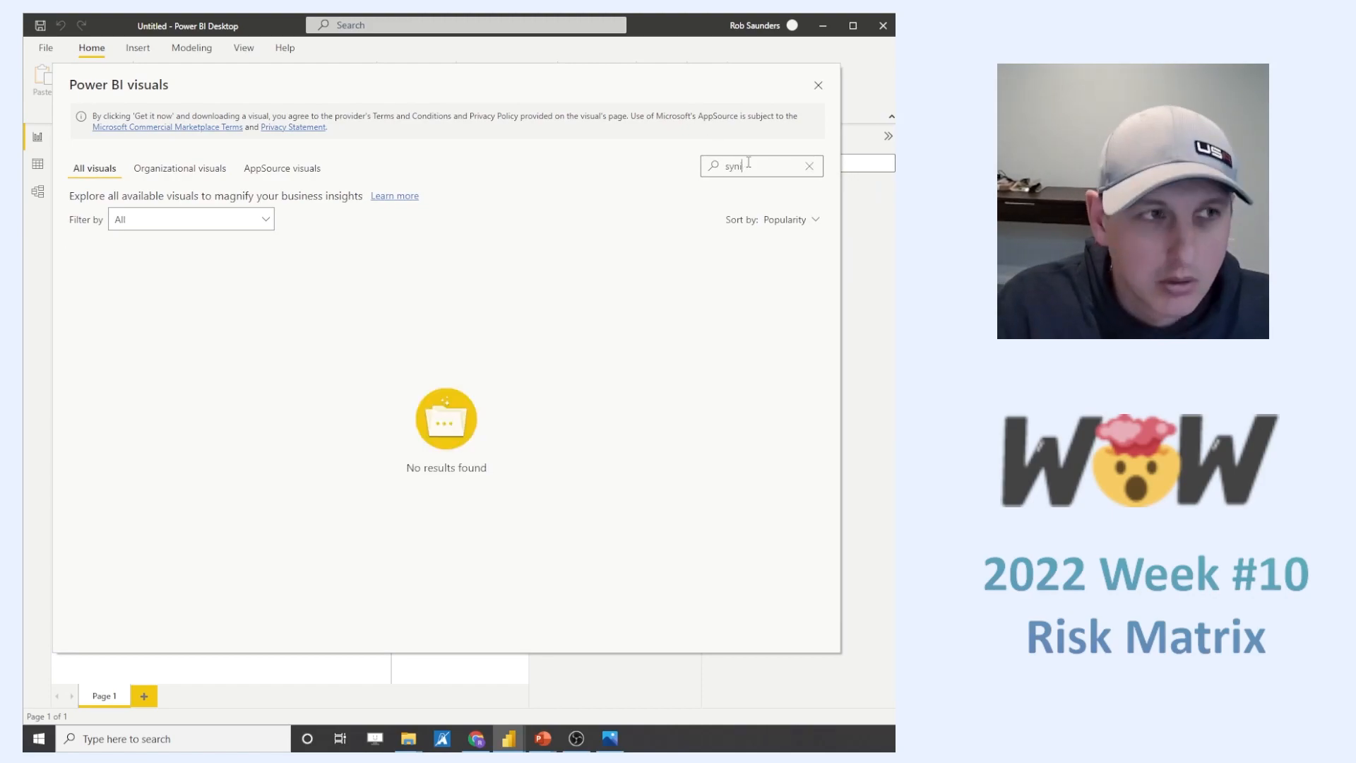
click(137, 286)
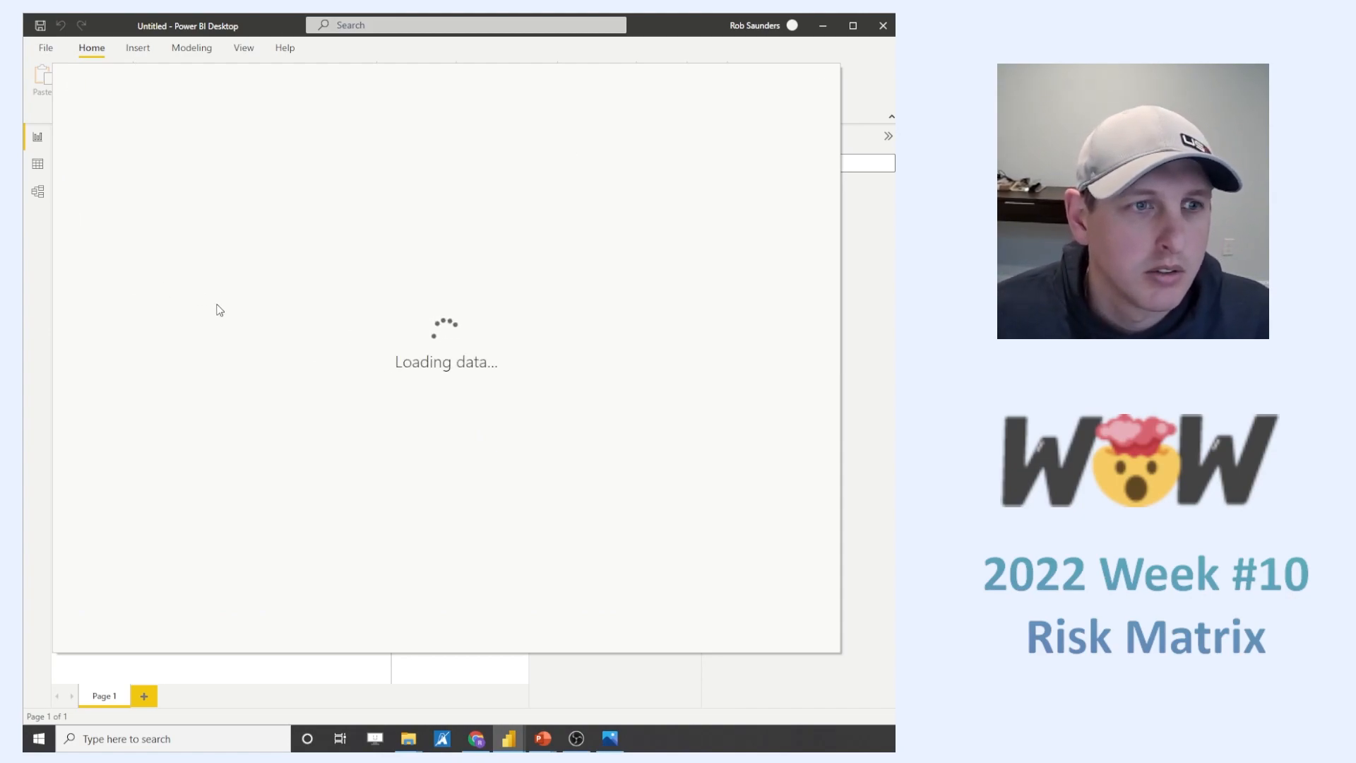
click(163, 279)
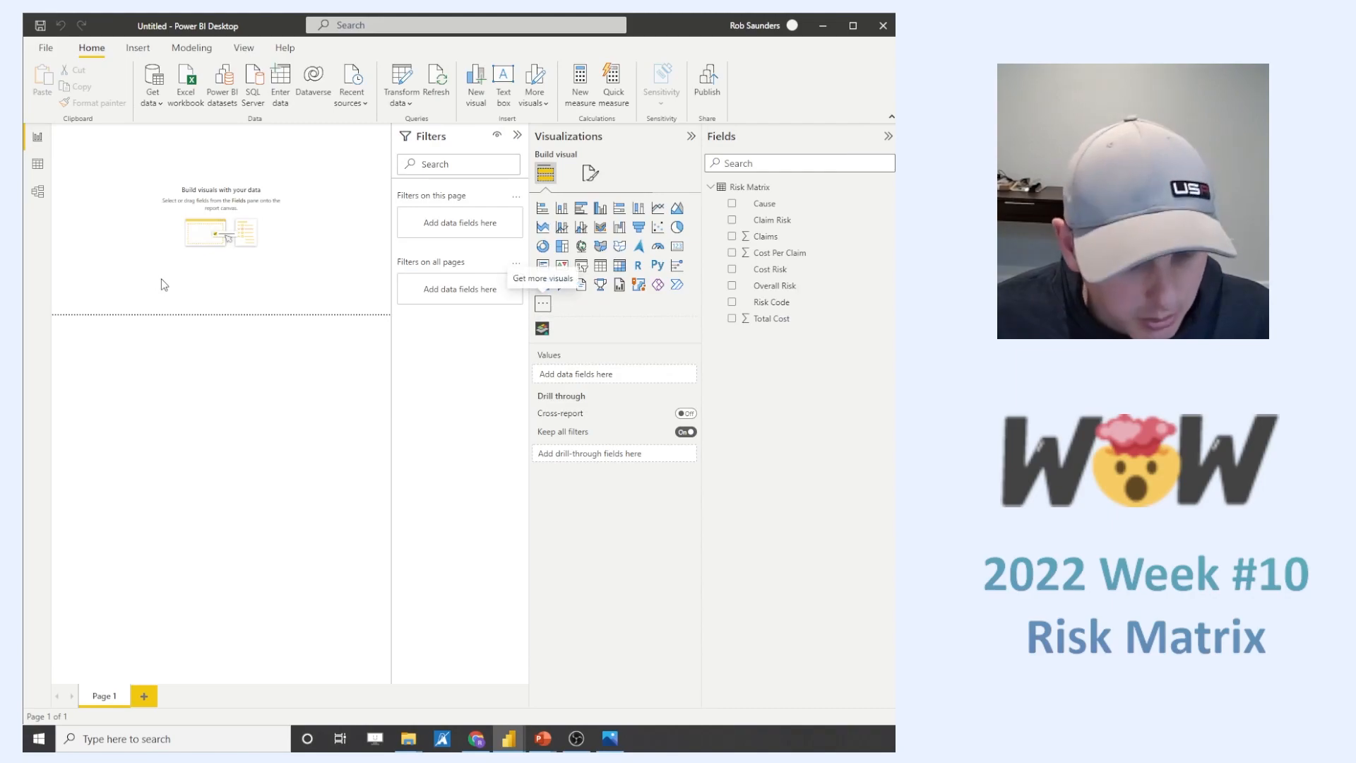
click(939, 406)
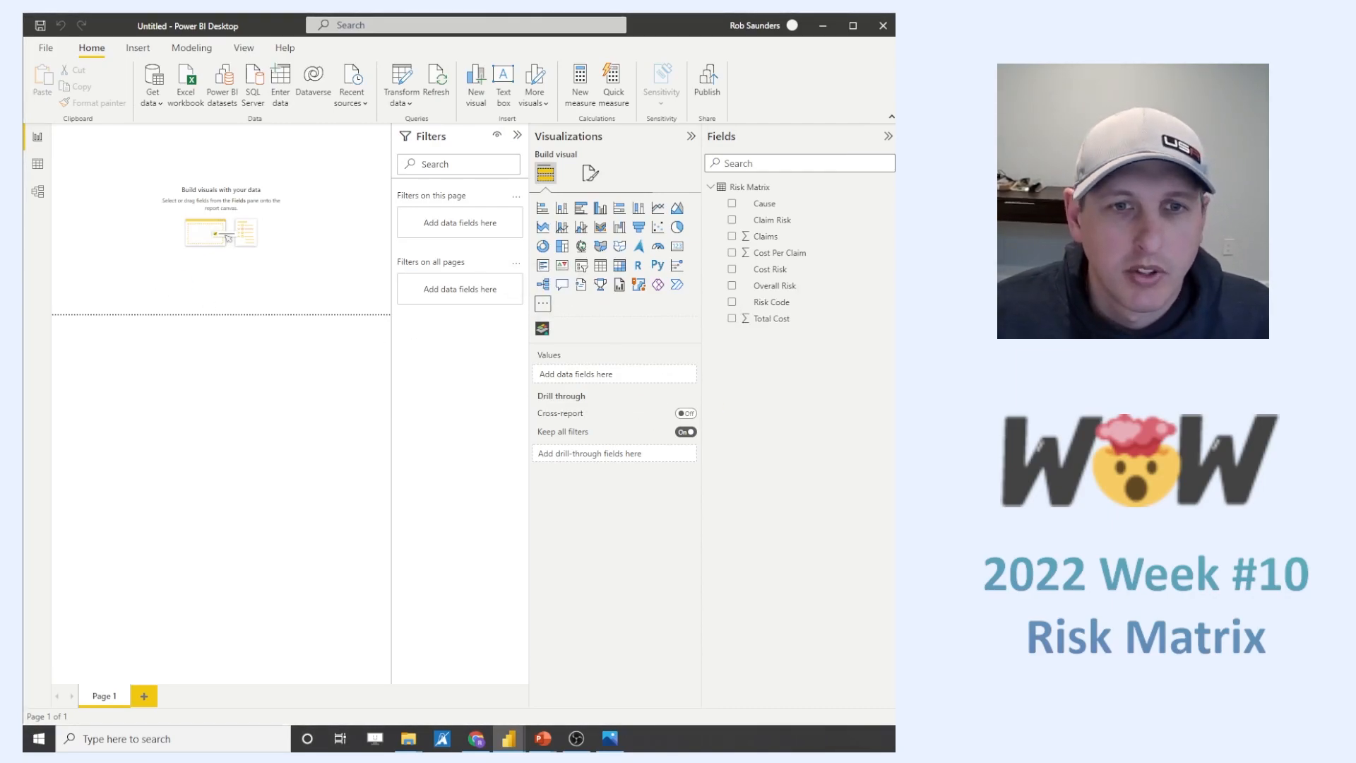
- Add an enlarged Synoptic Panel visual to the upper part of the report page with Risk Code as its category
click(543, 328)
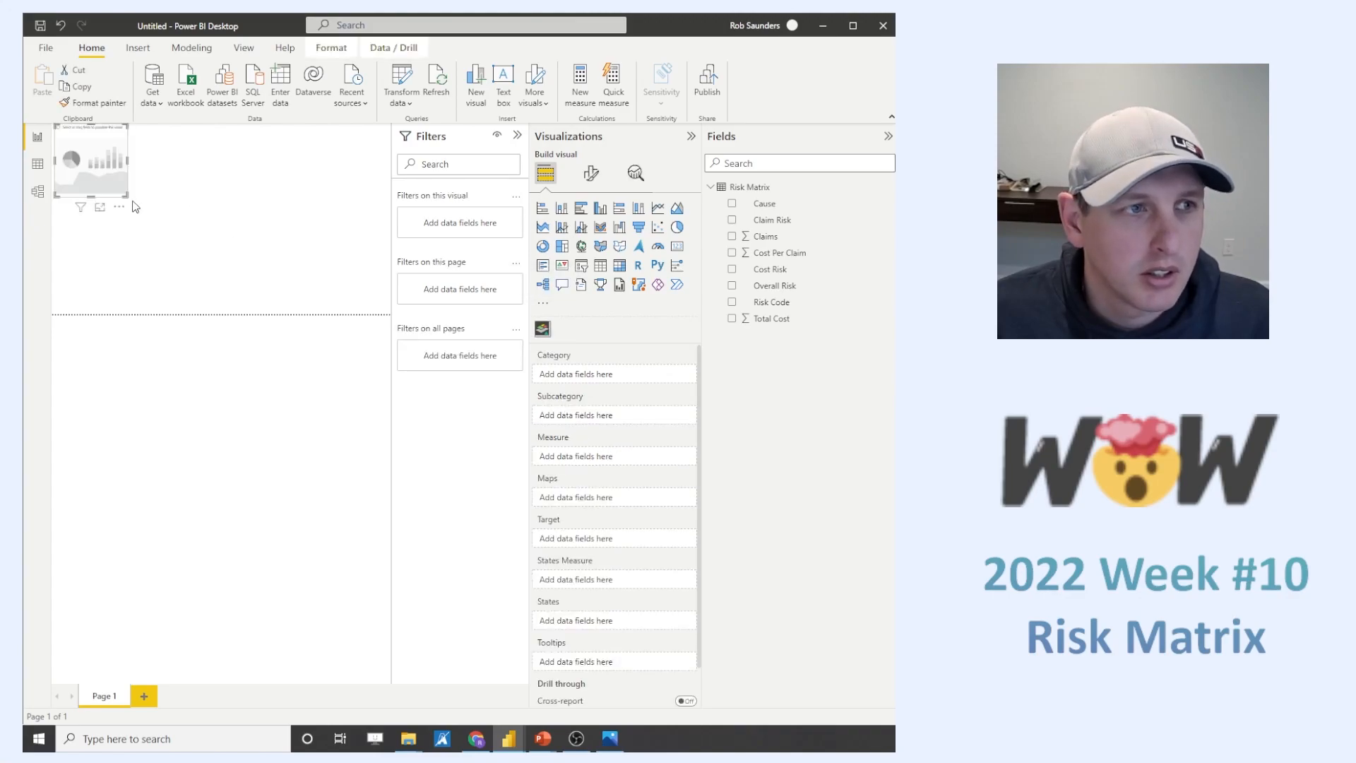
drag(126, 194, 298, 299)
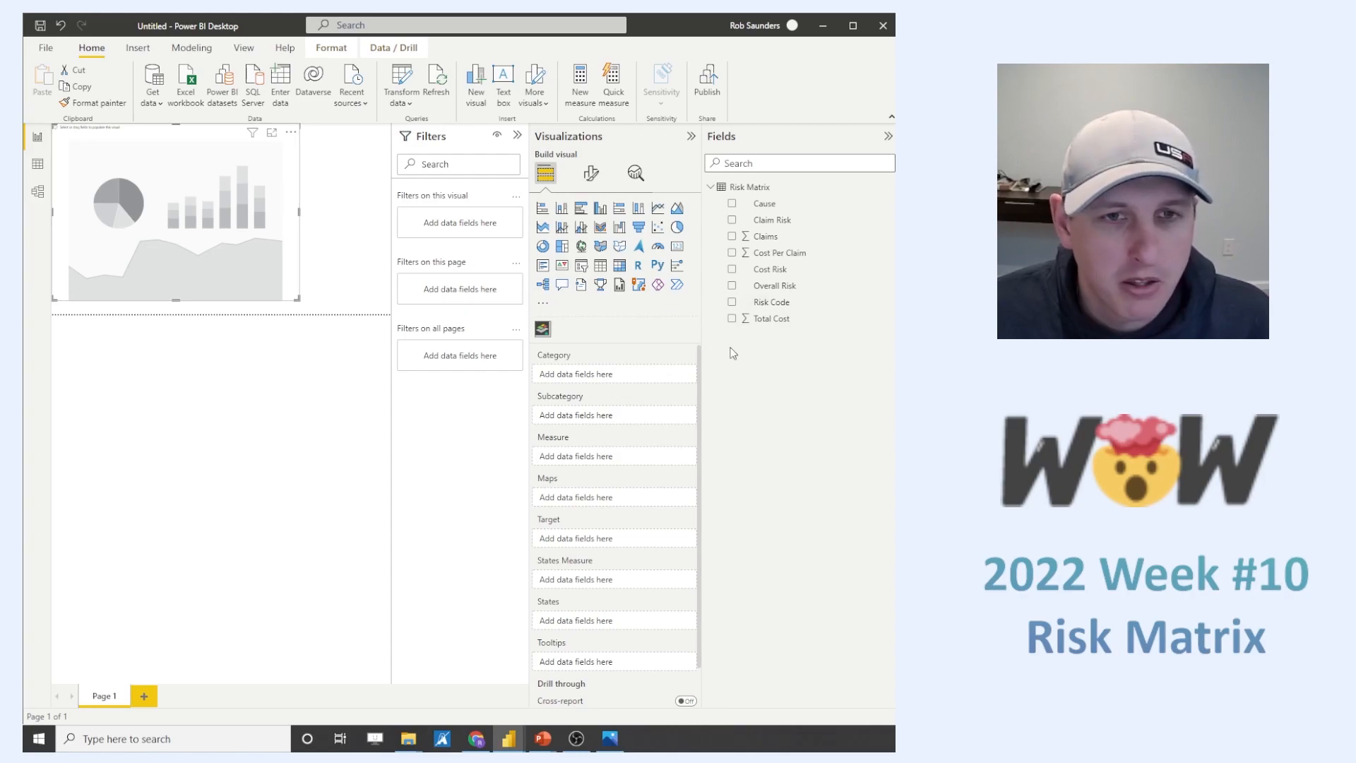
drag(785, 309, 625, 379)
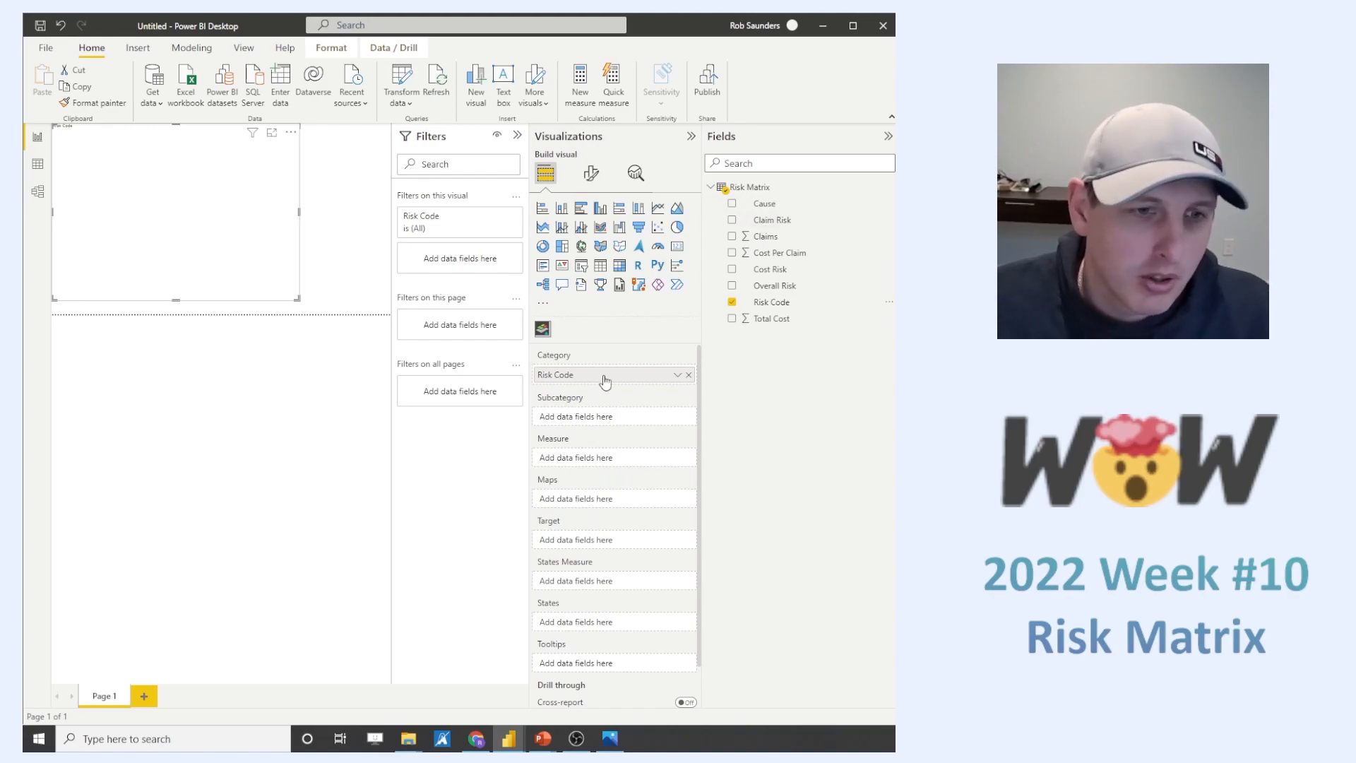
- Use the Cause field as the Synoptic Panel's measure, summarized as Count (Distinct)
drag(766, 205, 617, 465)
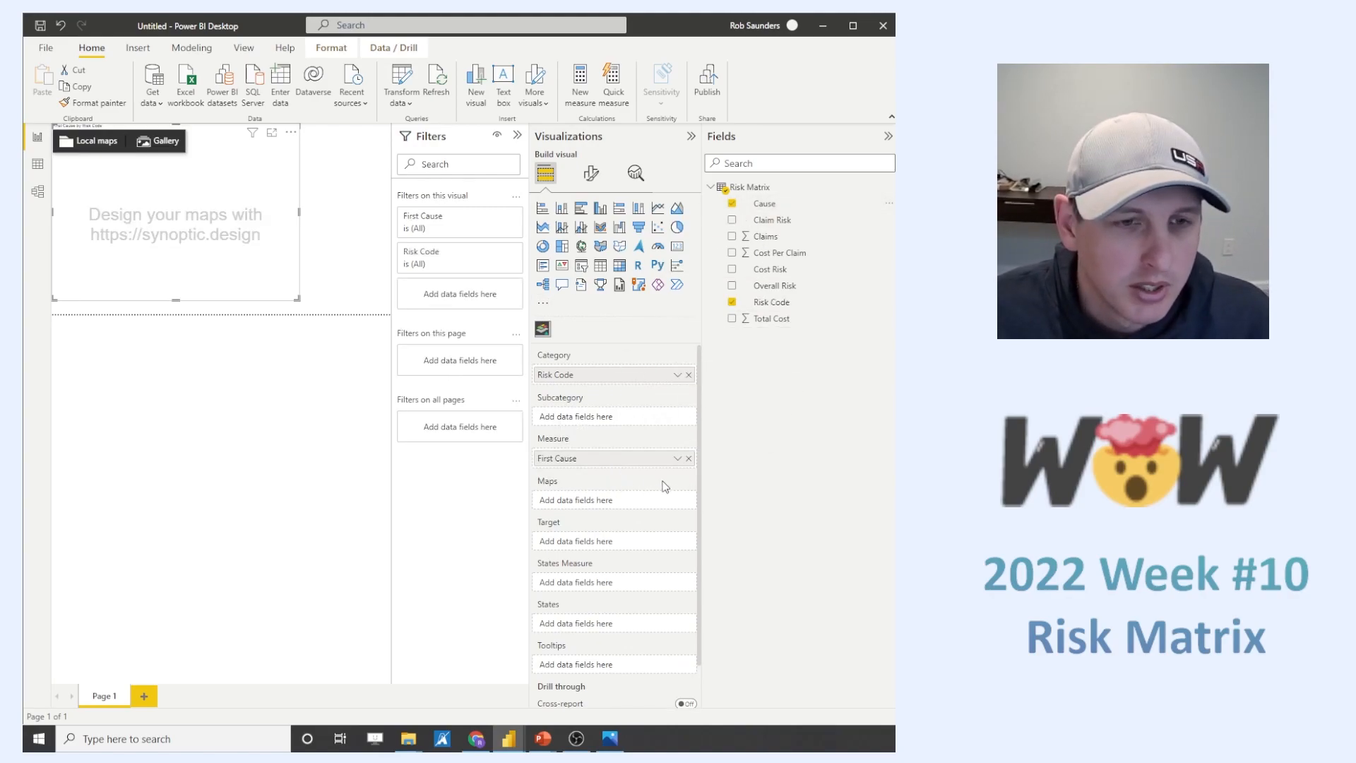
click(676, 459)
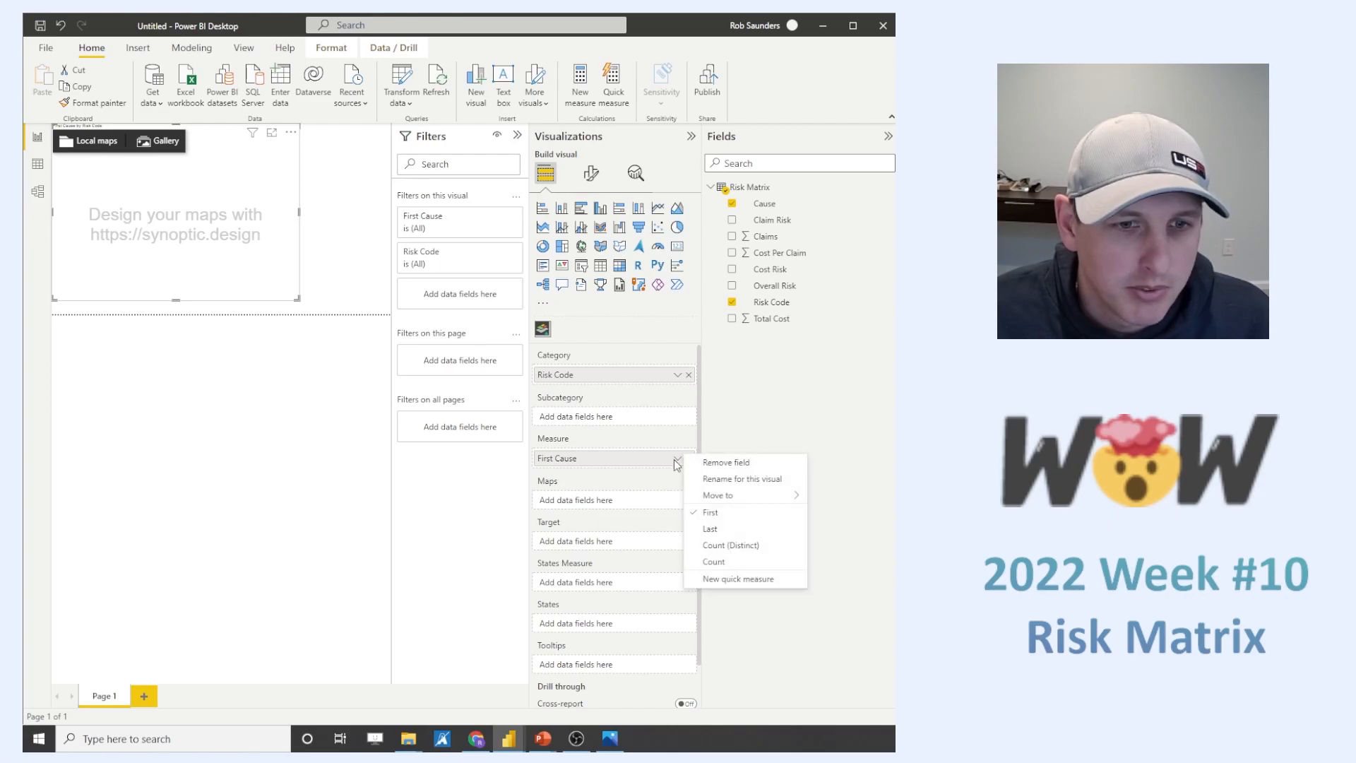
click(752, 546)
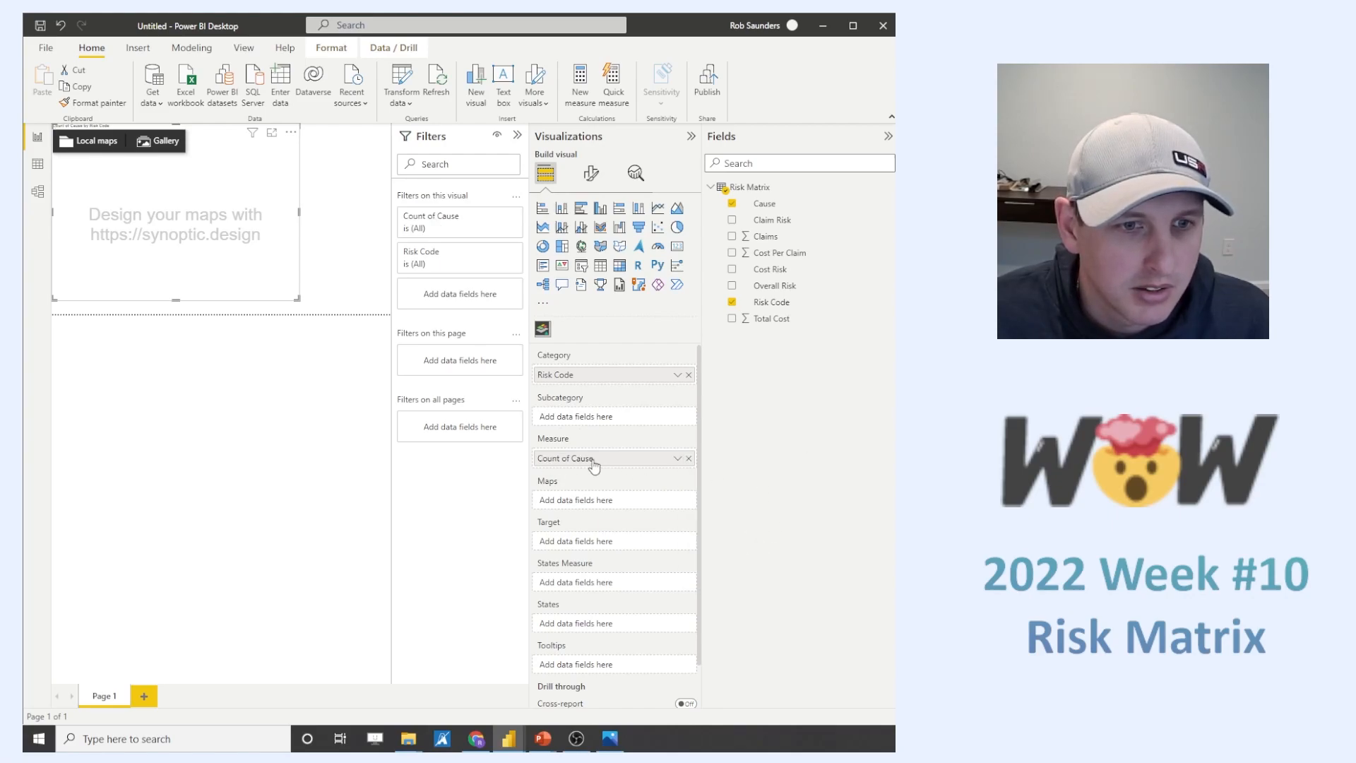
- Load the local map file Matrix SVG - 3X3.svg into the Synoptic Panel visual
click(97, 141)
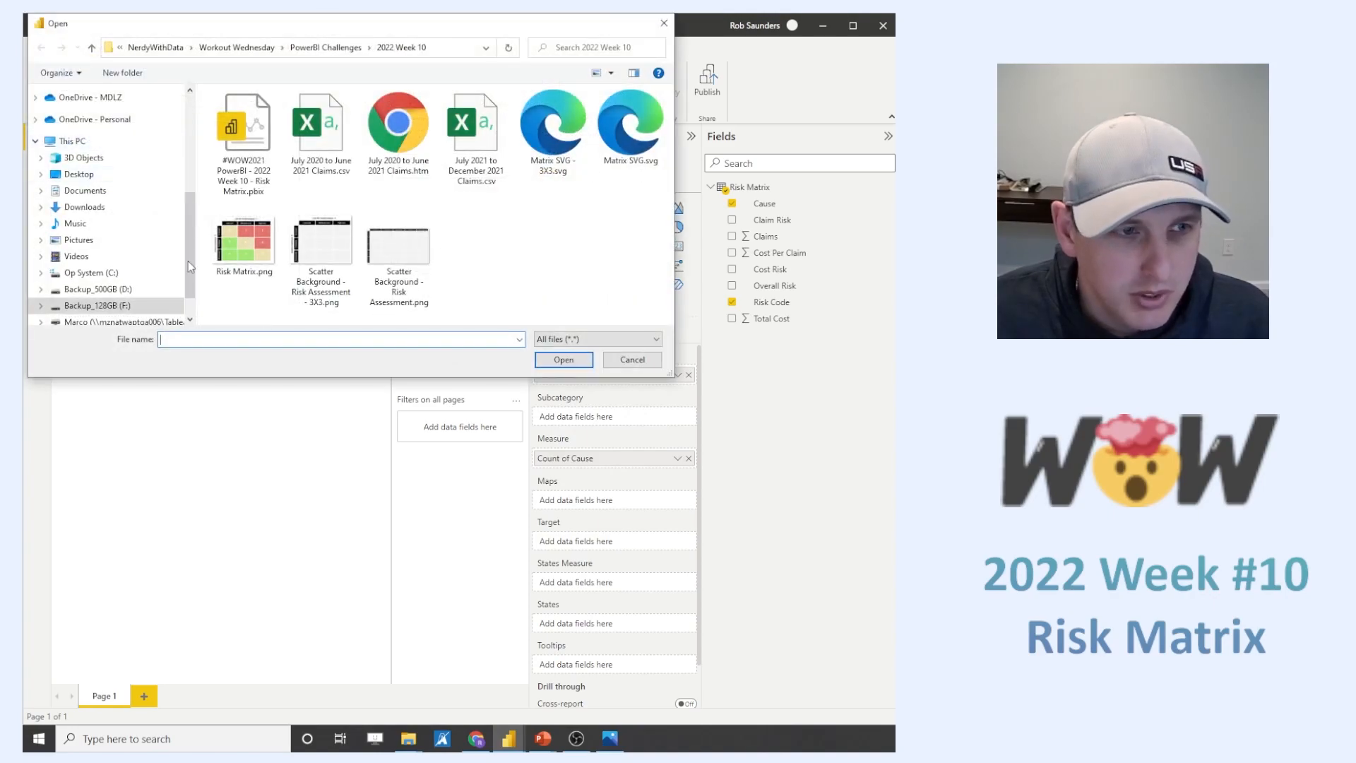
click(632, 359)
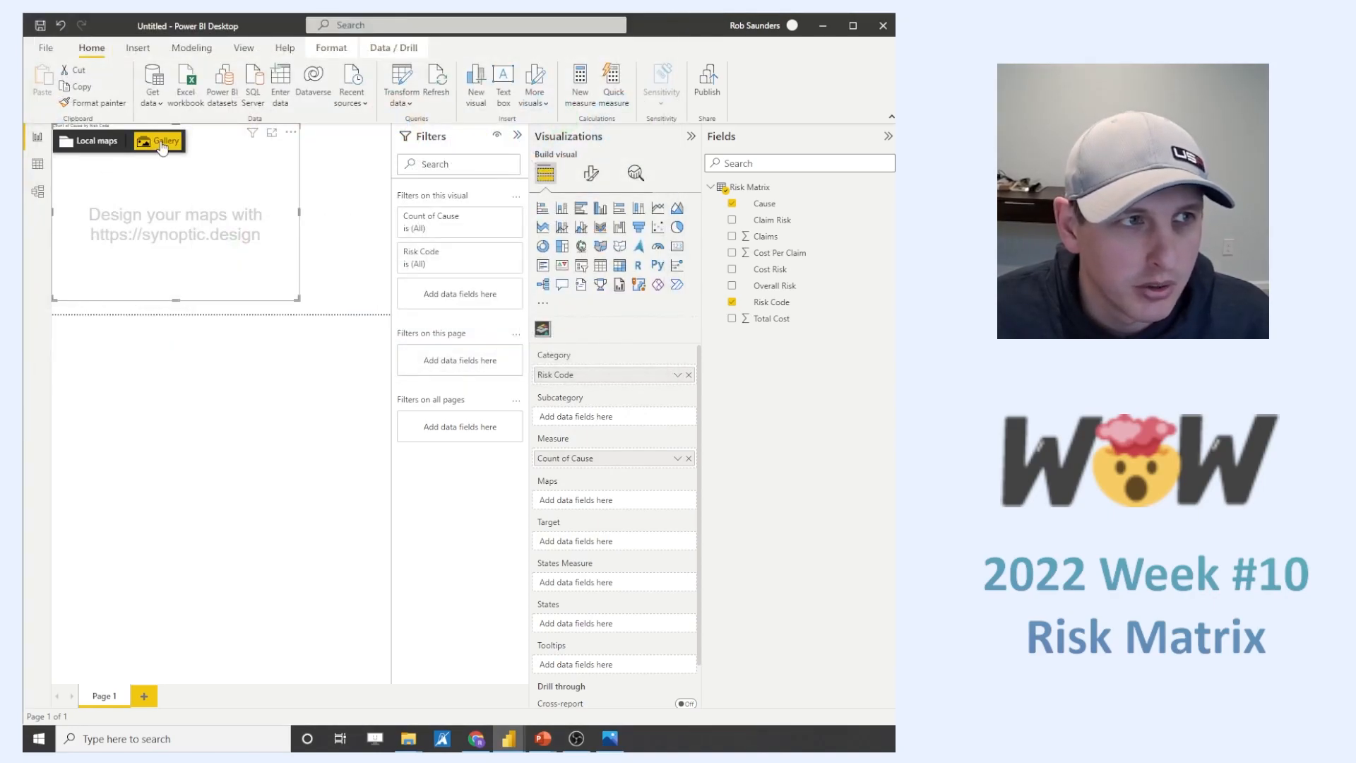
click(96, 142)
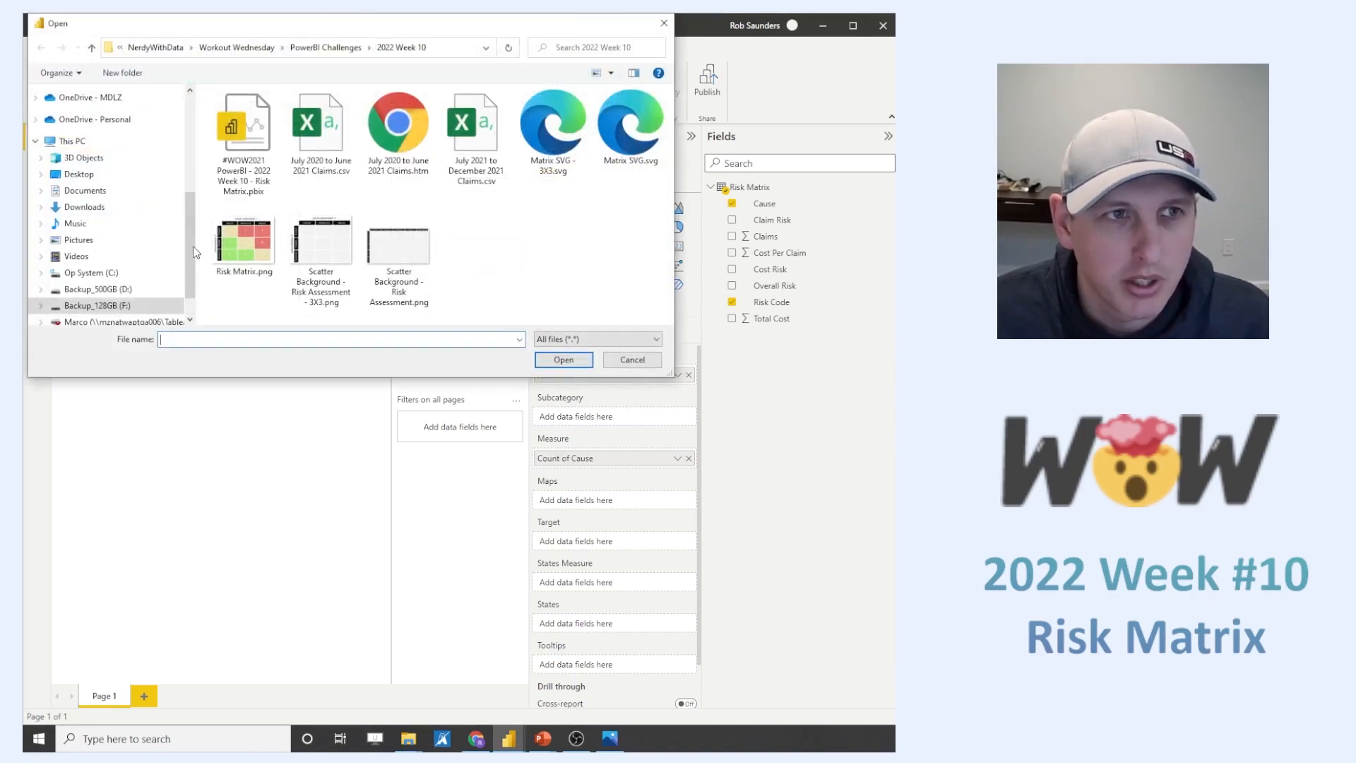
click(555, 135)
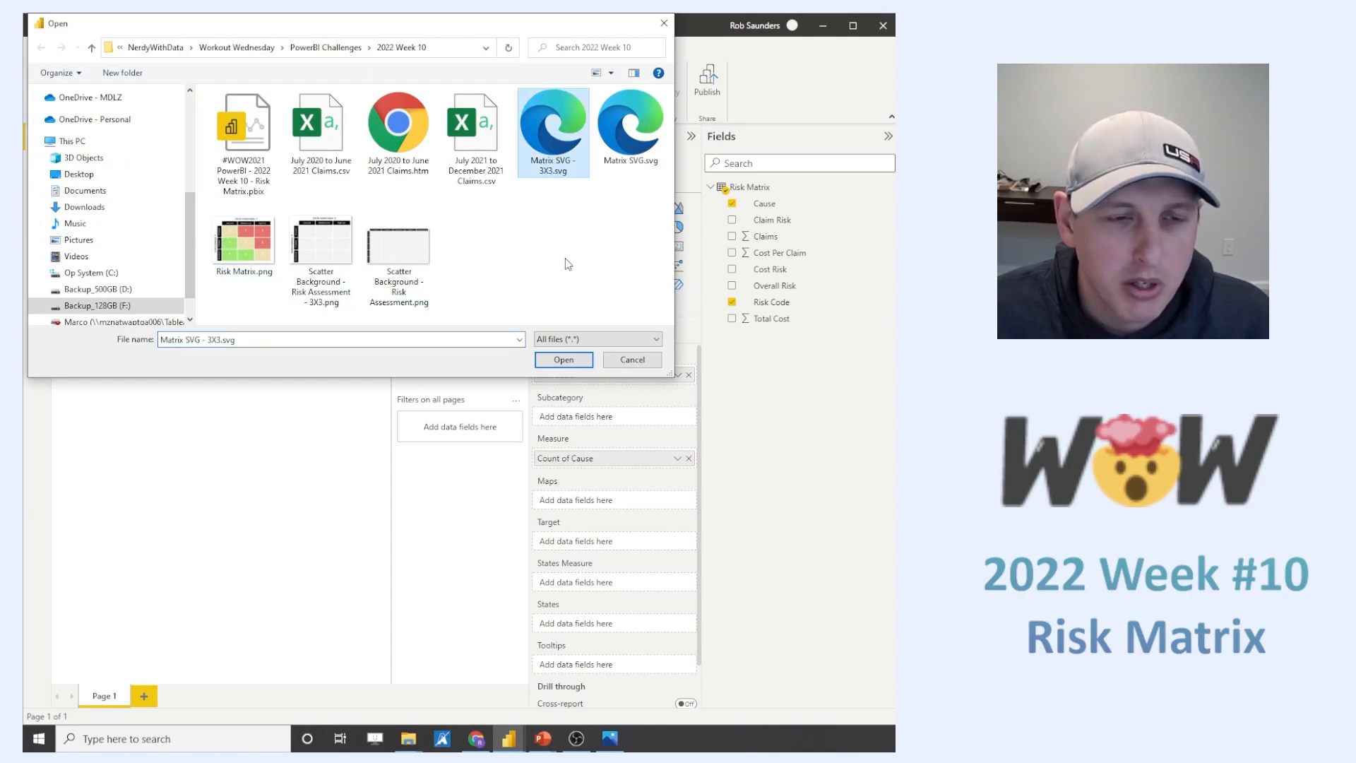
click(562, 360)
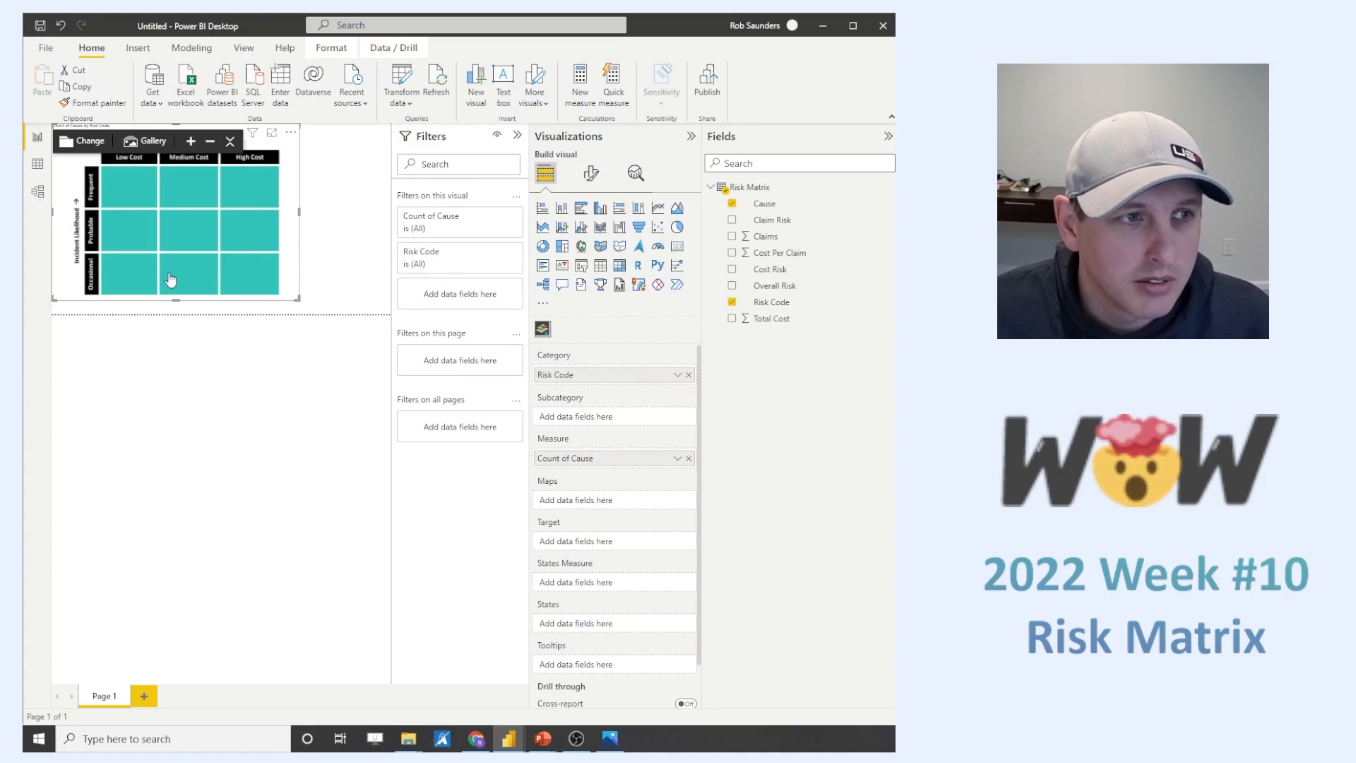
- Turn on the Synoptic Panel's data labels with a text size of 50 pt and the position set to Middle
click(591, 177)
click(545, 173)
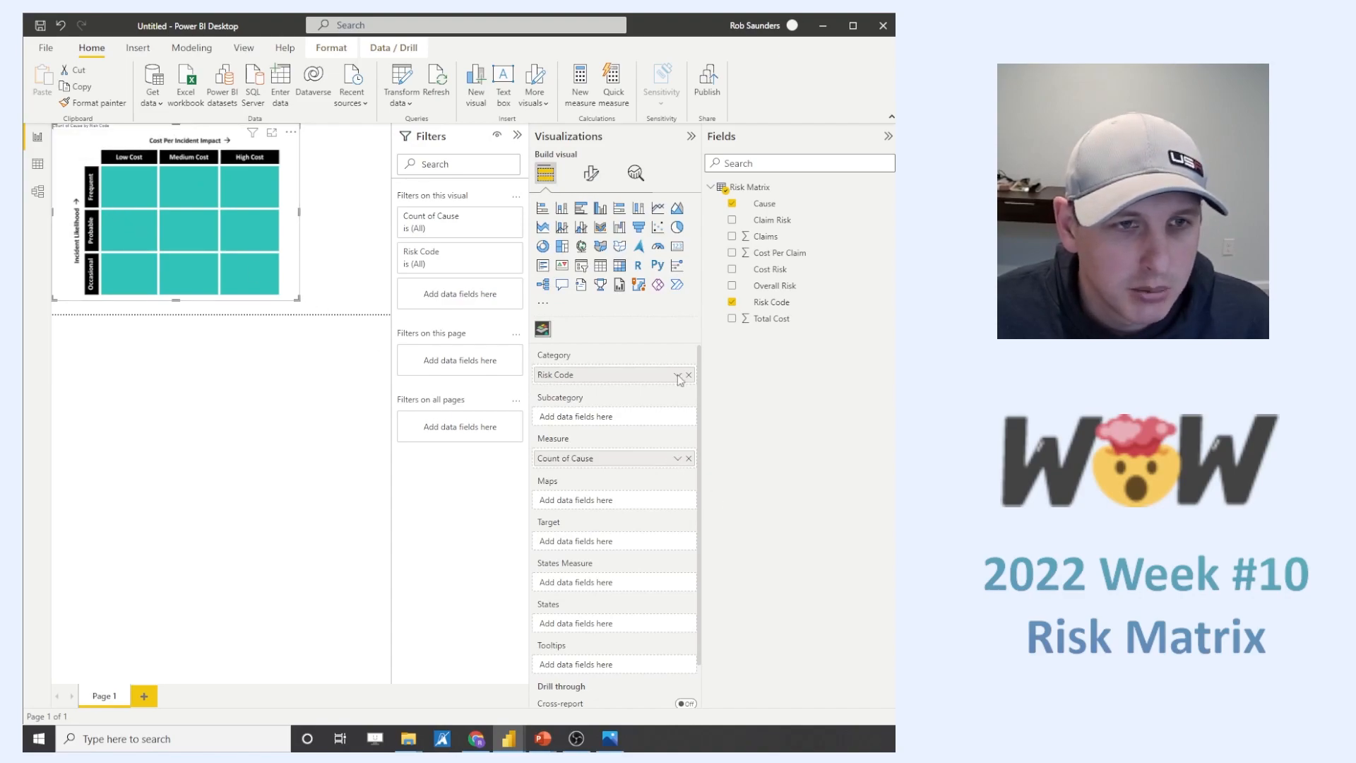
click(592, 174)
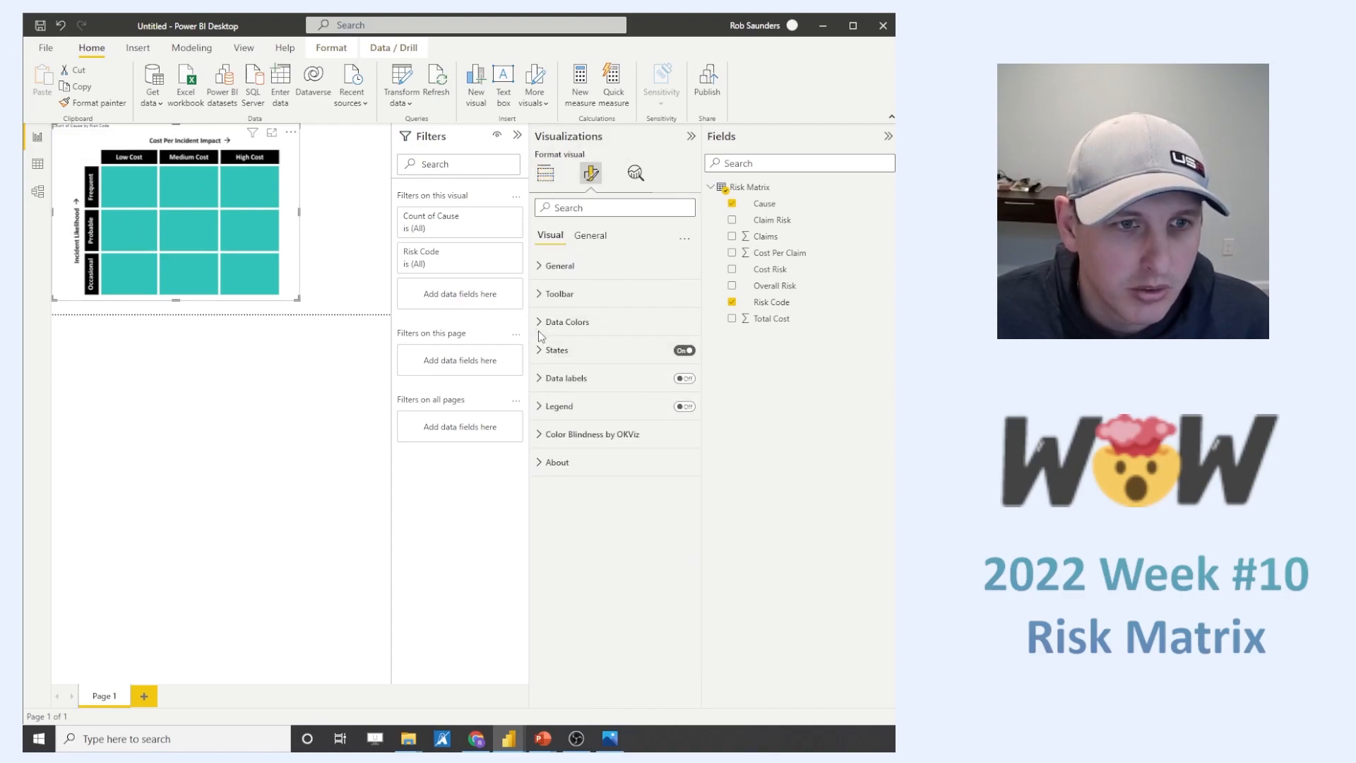
click(683, 378)
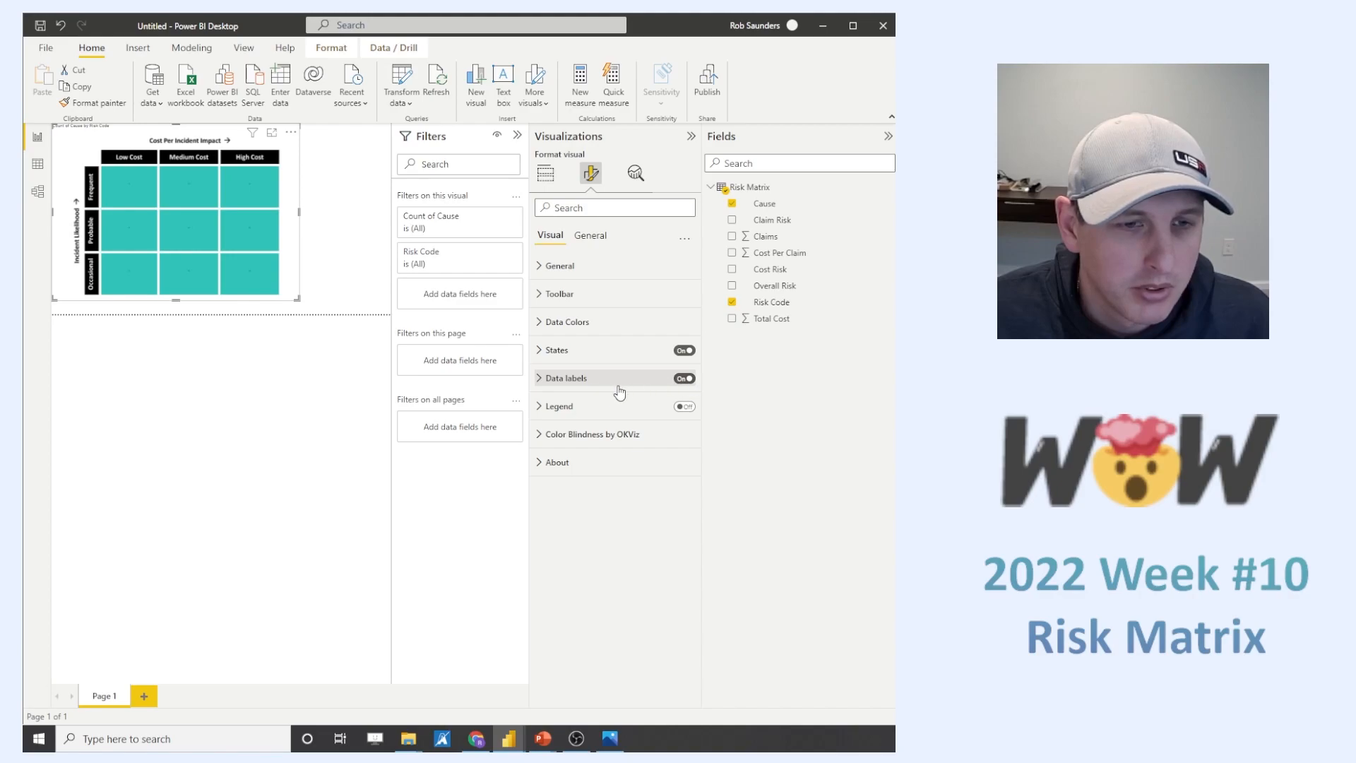
click(549, 379)
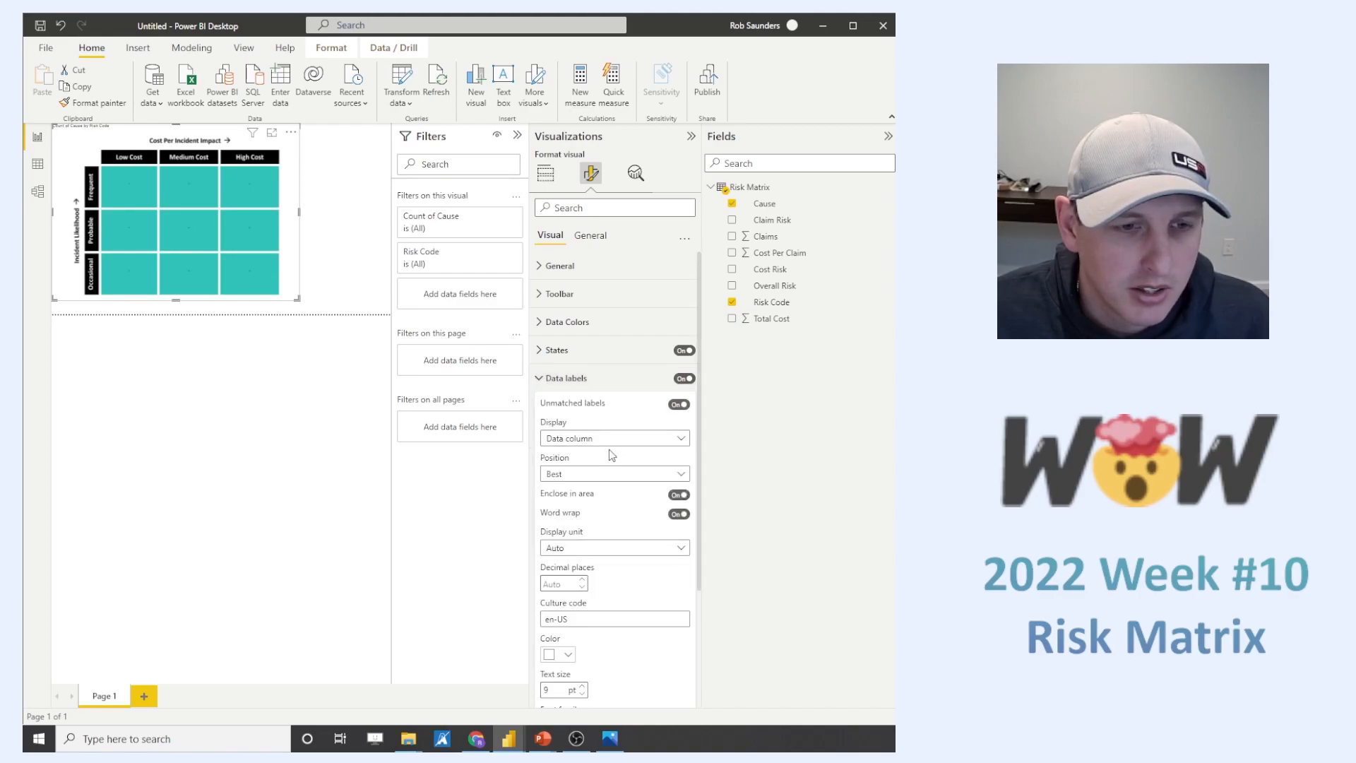
scroll(575, 548, down, 2)
key(BackSpace)
text(50)
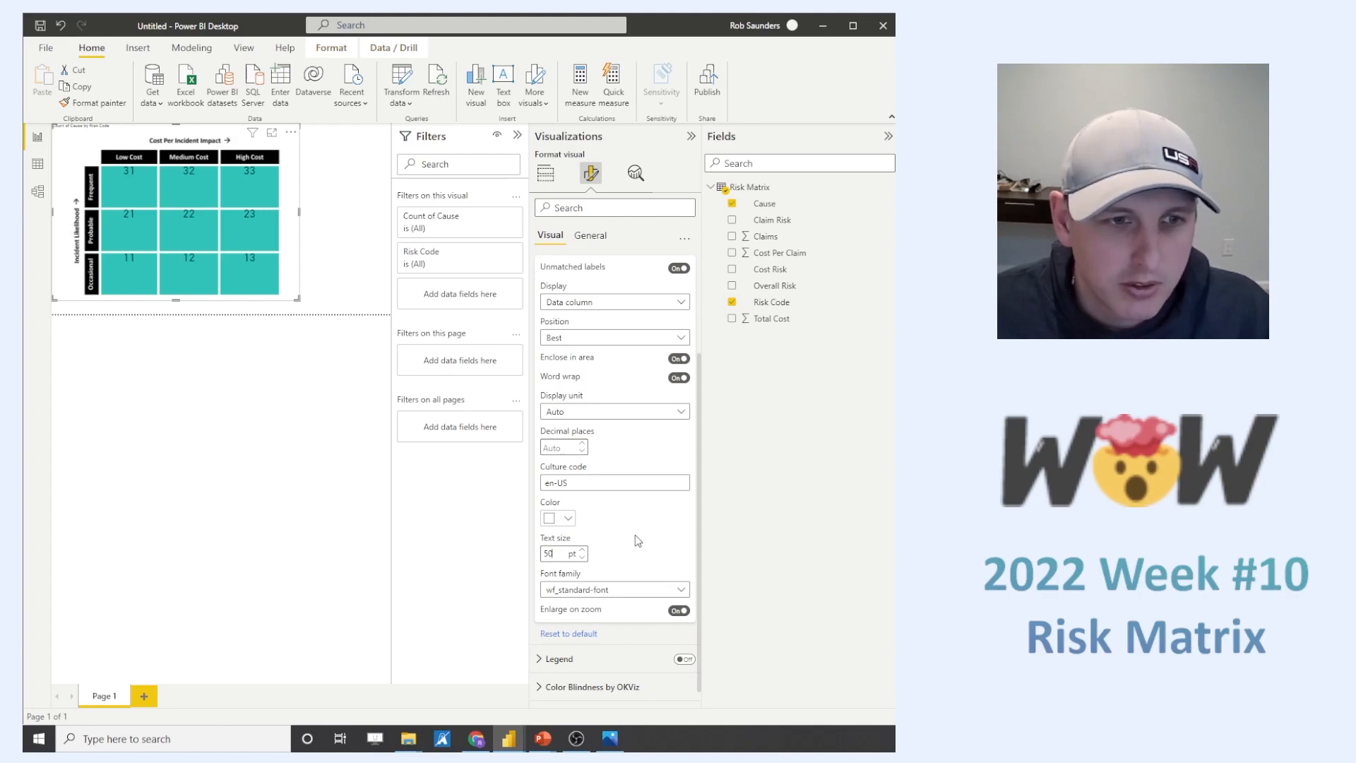
click(593, 338)
click(591, 372)
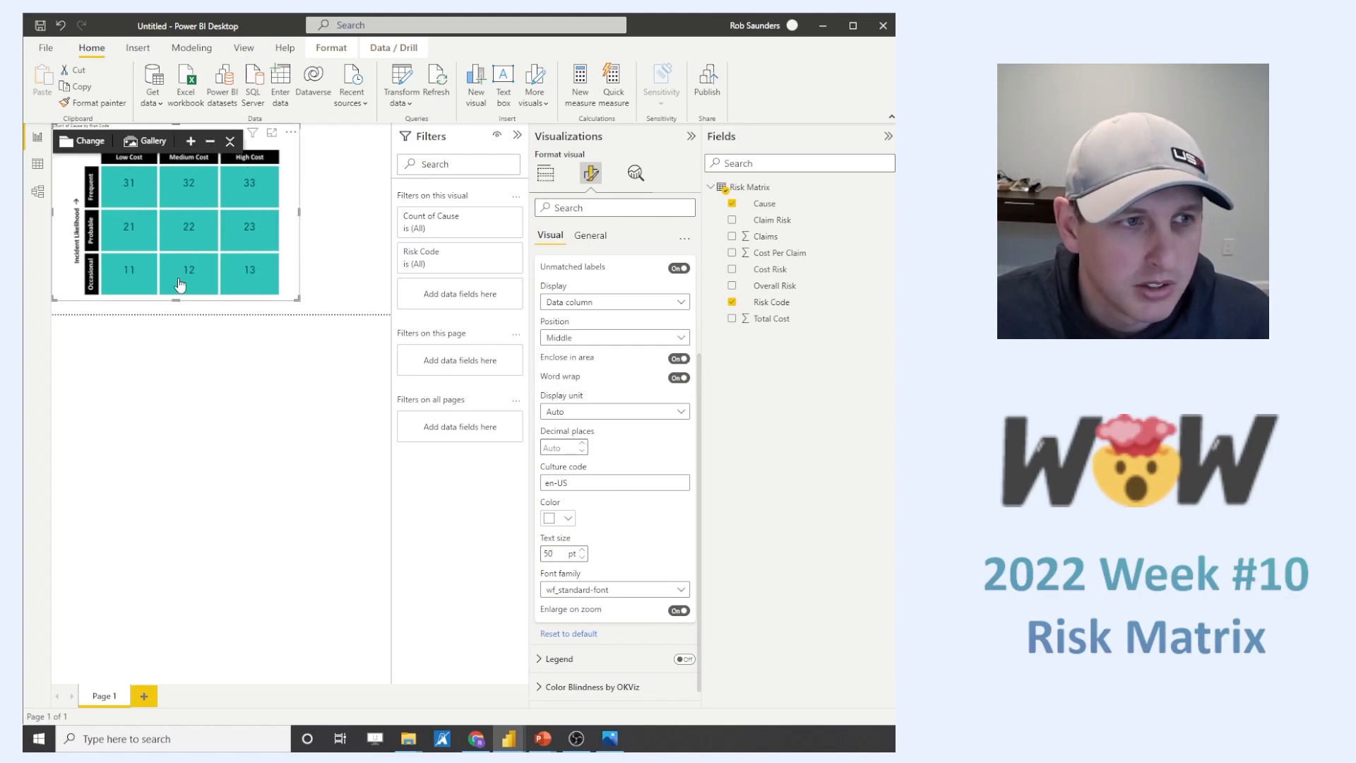
- Set the data labels to display the data value and check the tooltips of the matrix cells
mouse_move(174, 272)
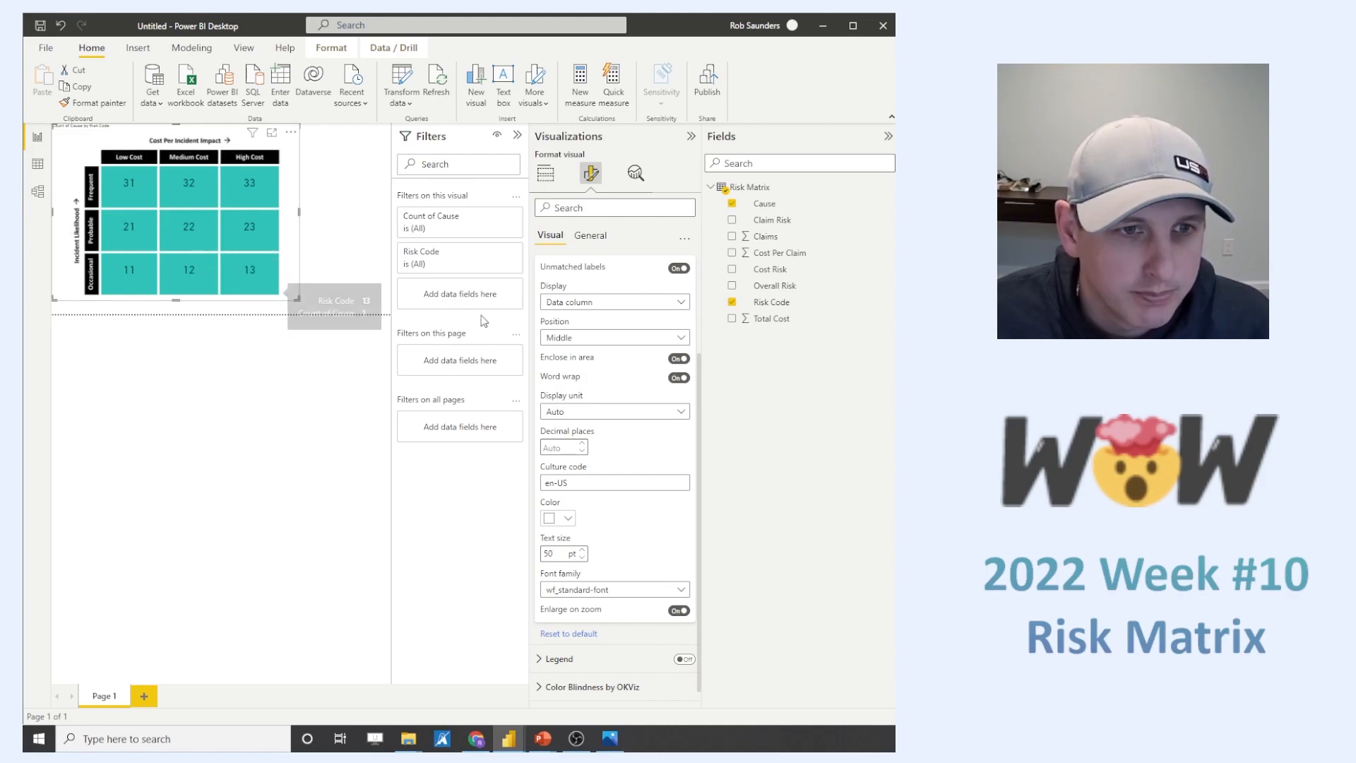
click(584, 304)
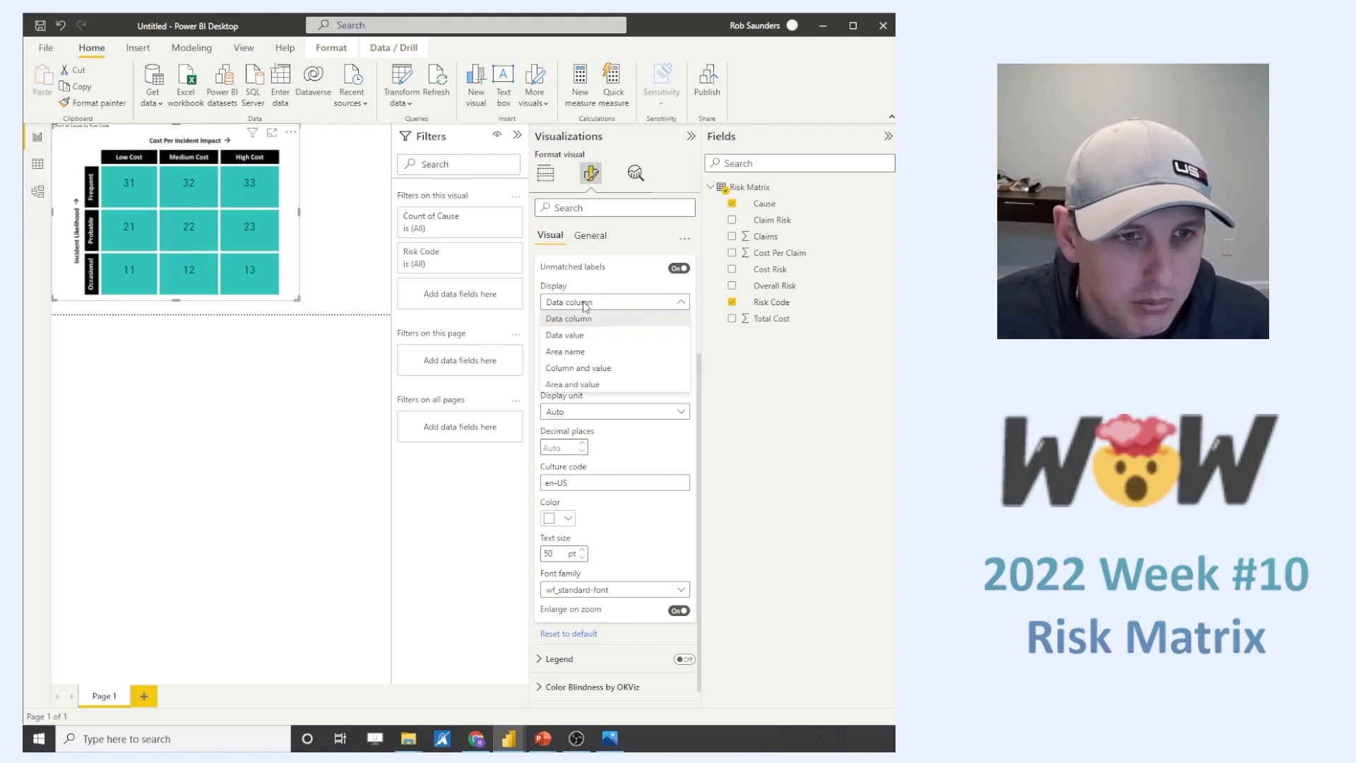
click(588, 337)
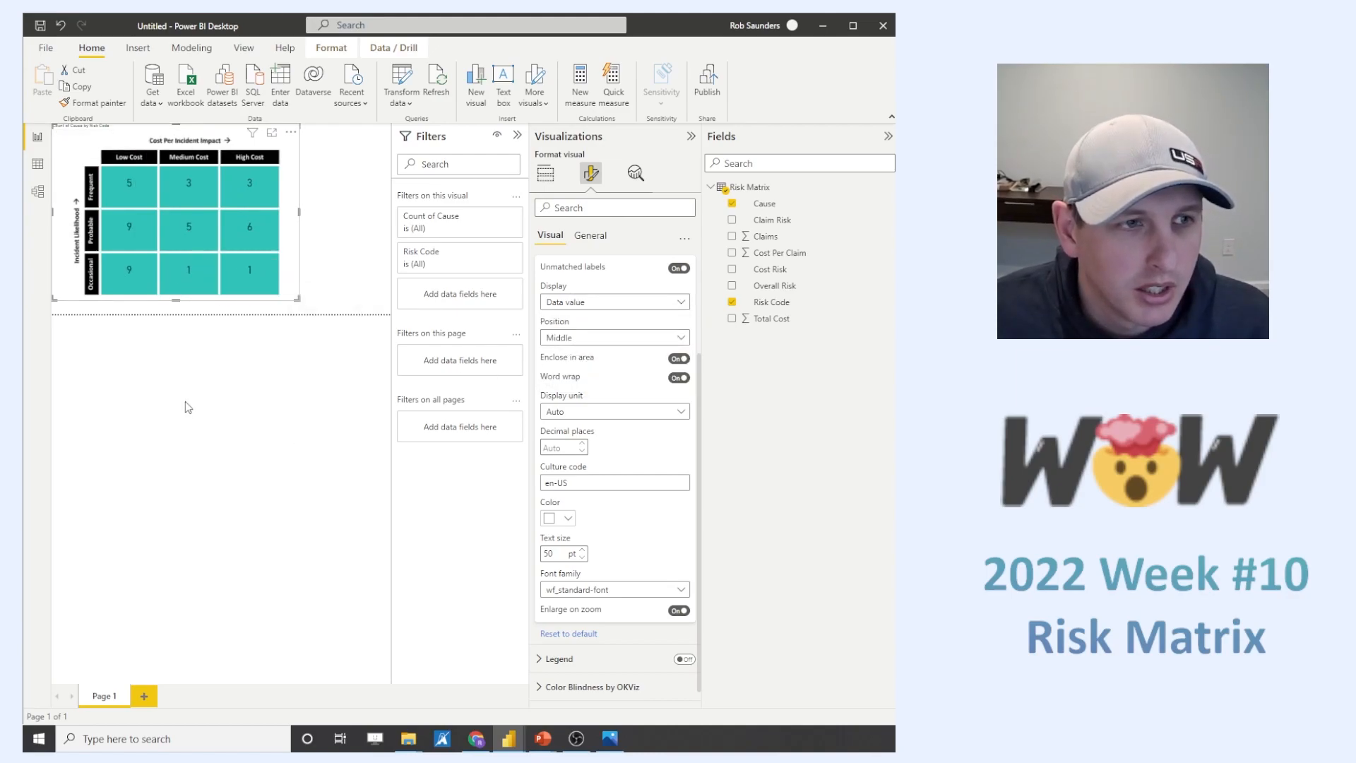
mouse_move(138, 286)
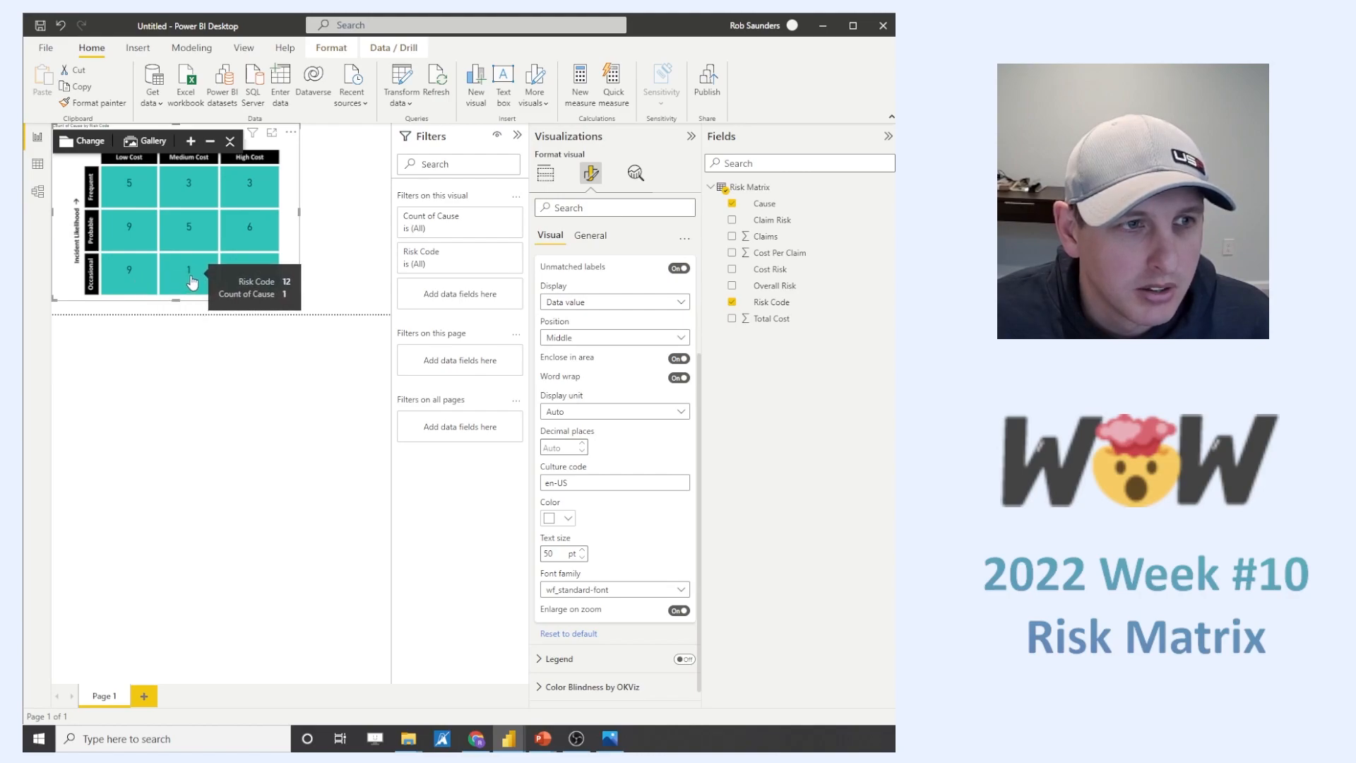
mouse_move(268, 240)
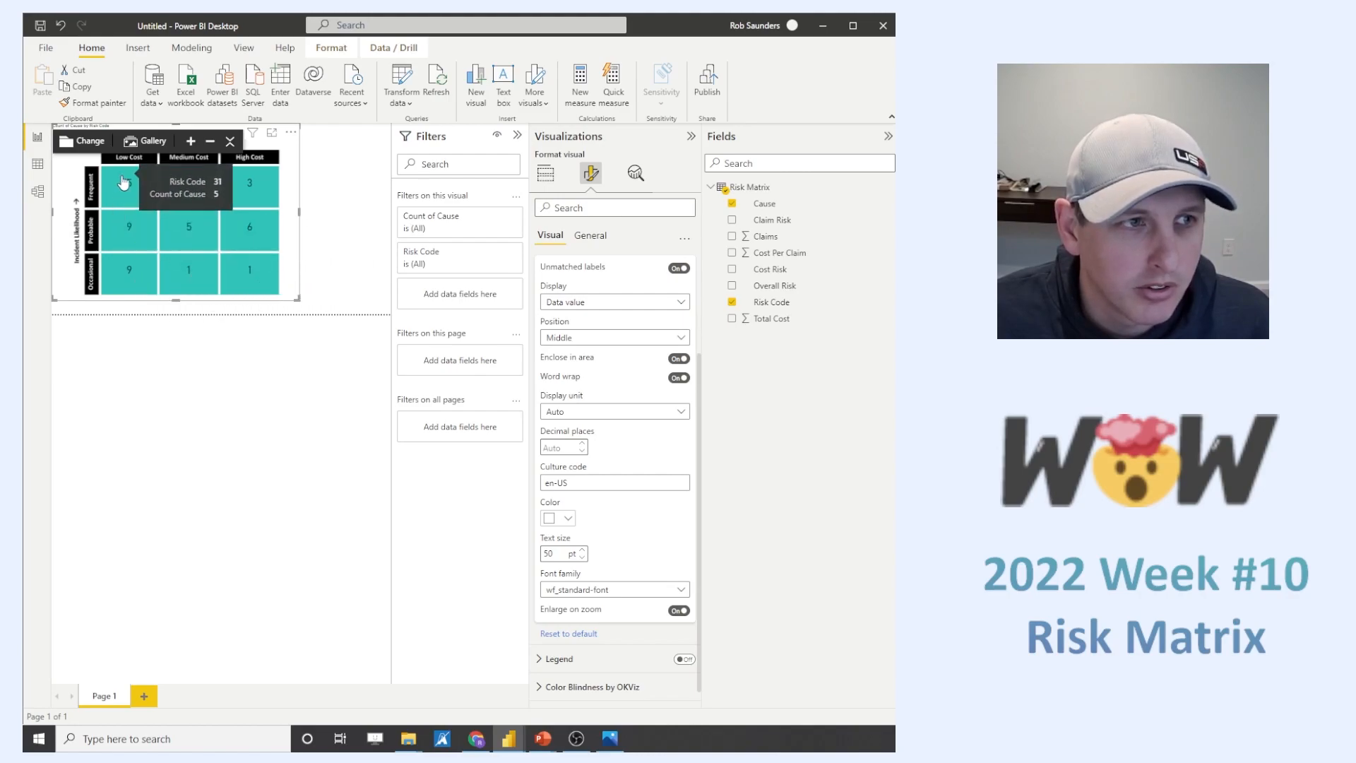
mouse_move(209, 281)
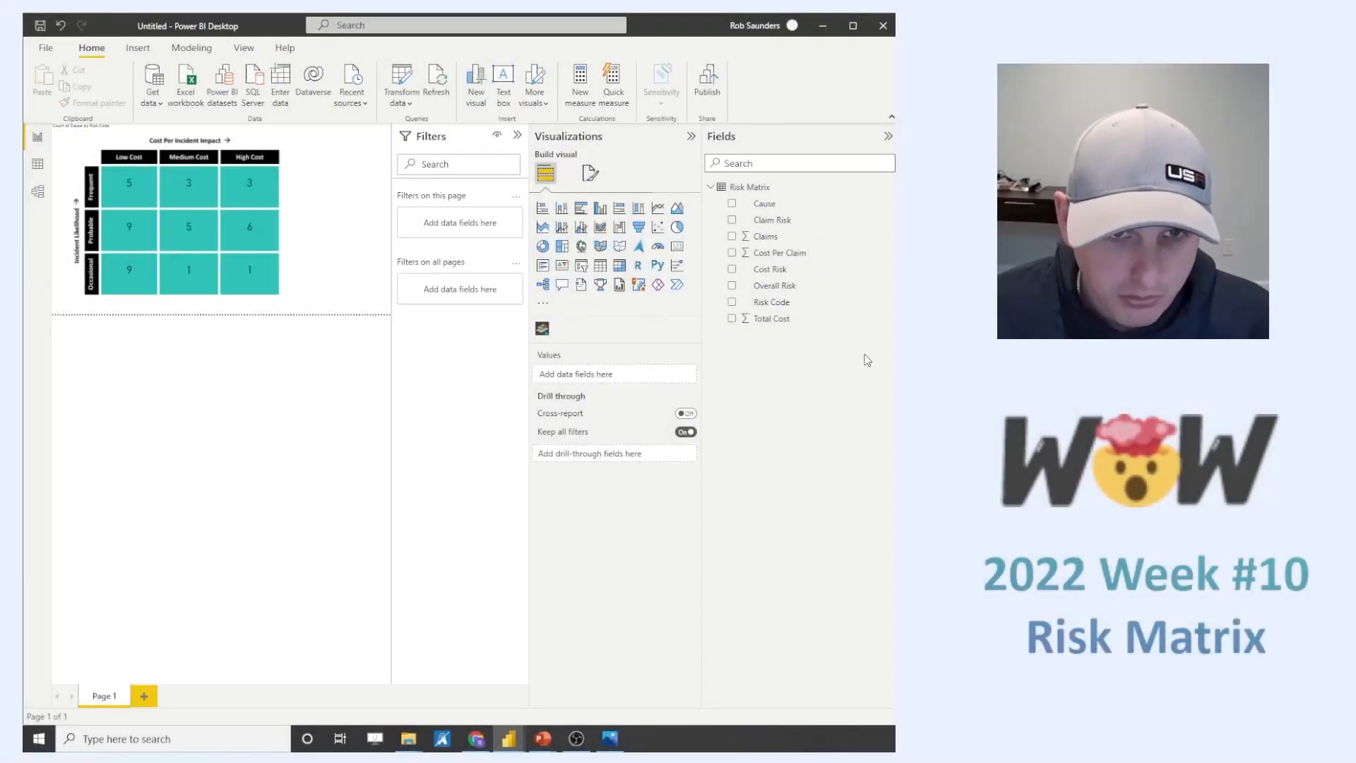
- Create a new measure in the Risk Matrix table with the formula DISTINCTCOUNT('Risk Matrix'[Cause])
right_click(776, 281)
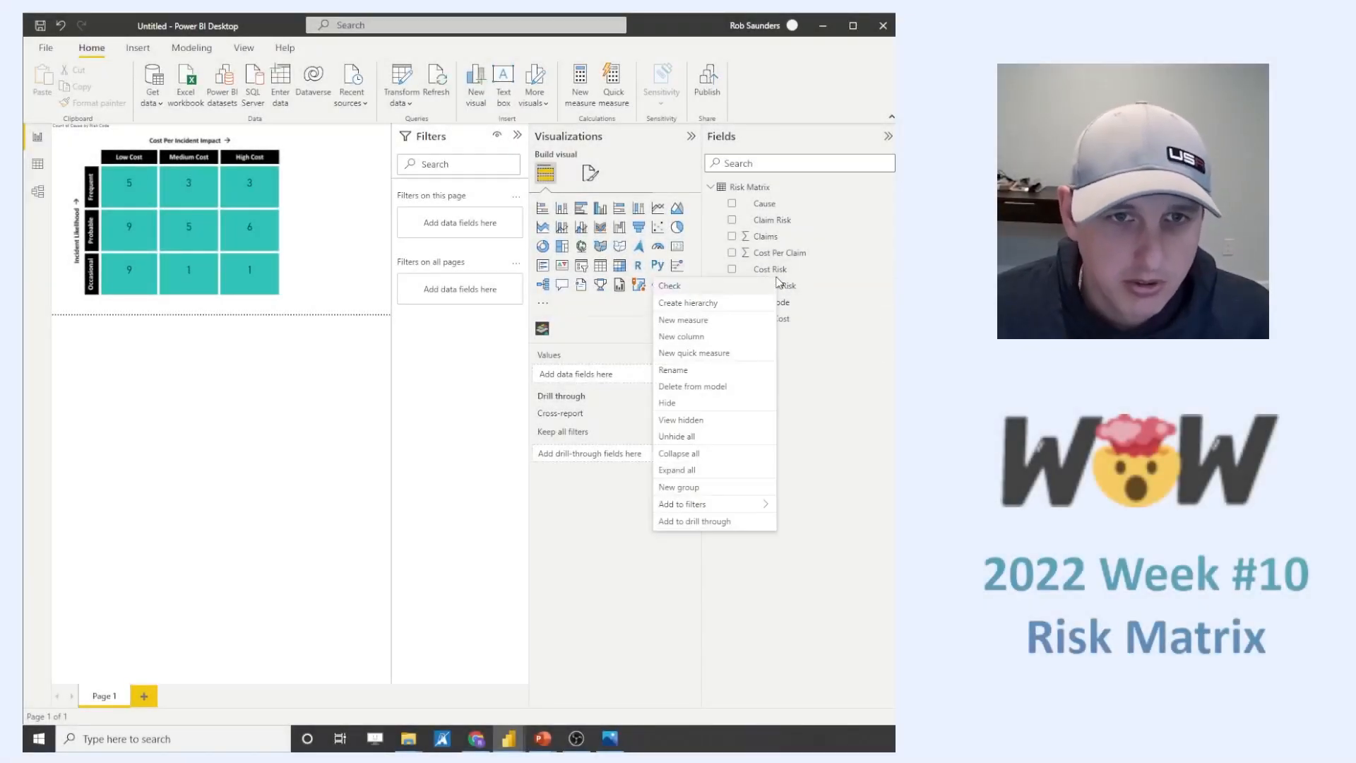
click(702, 321)
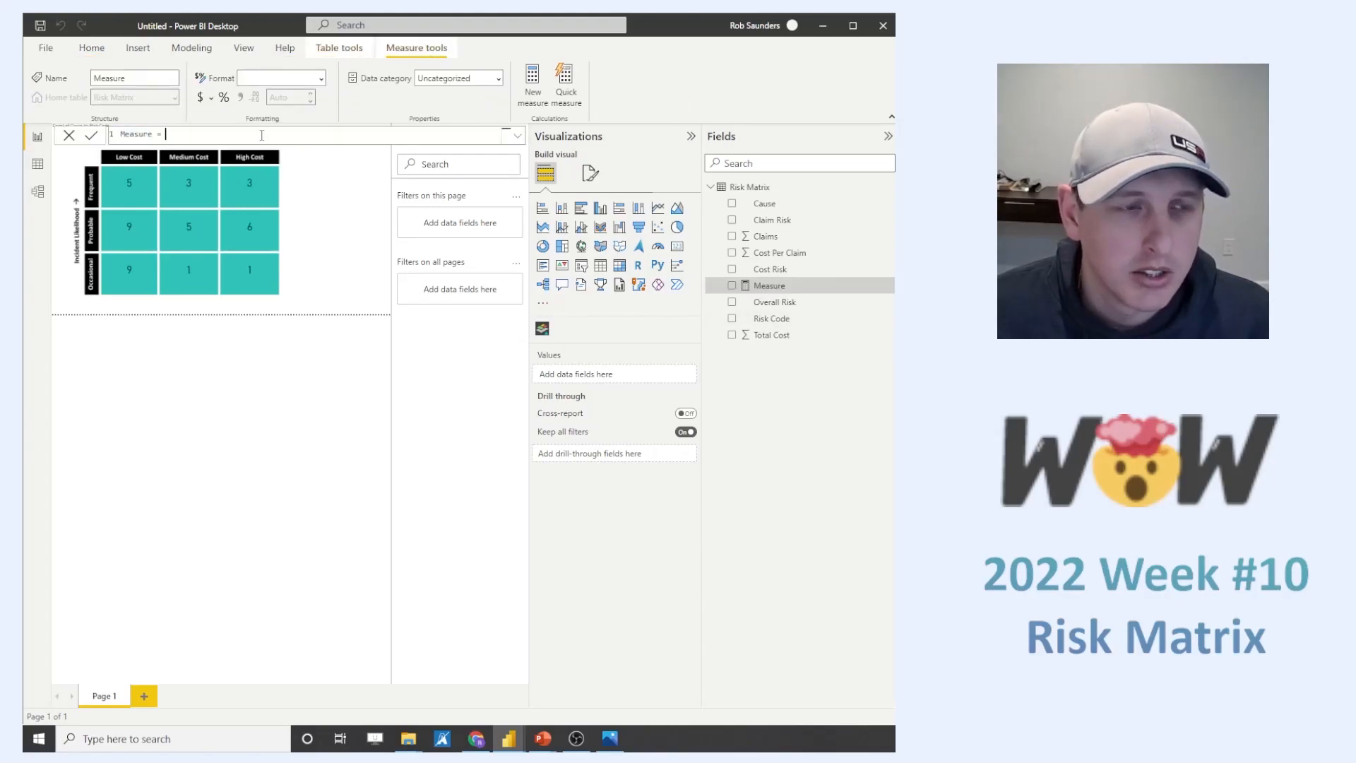
text(distinct)
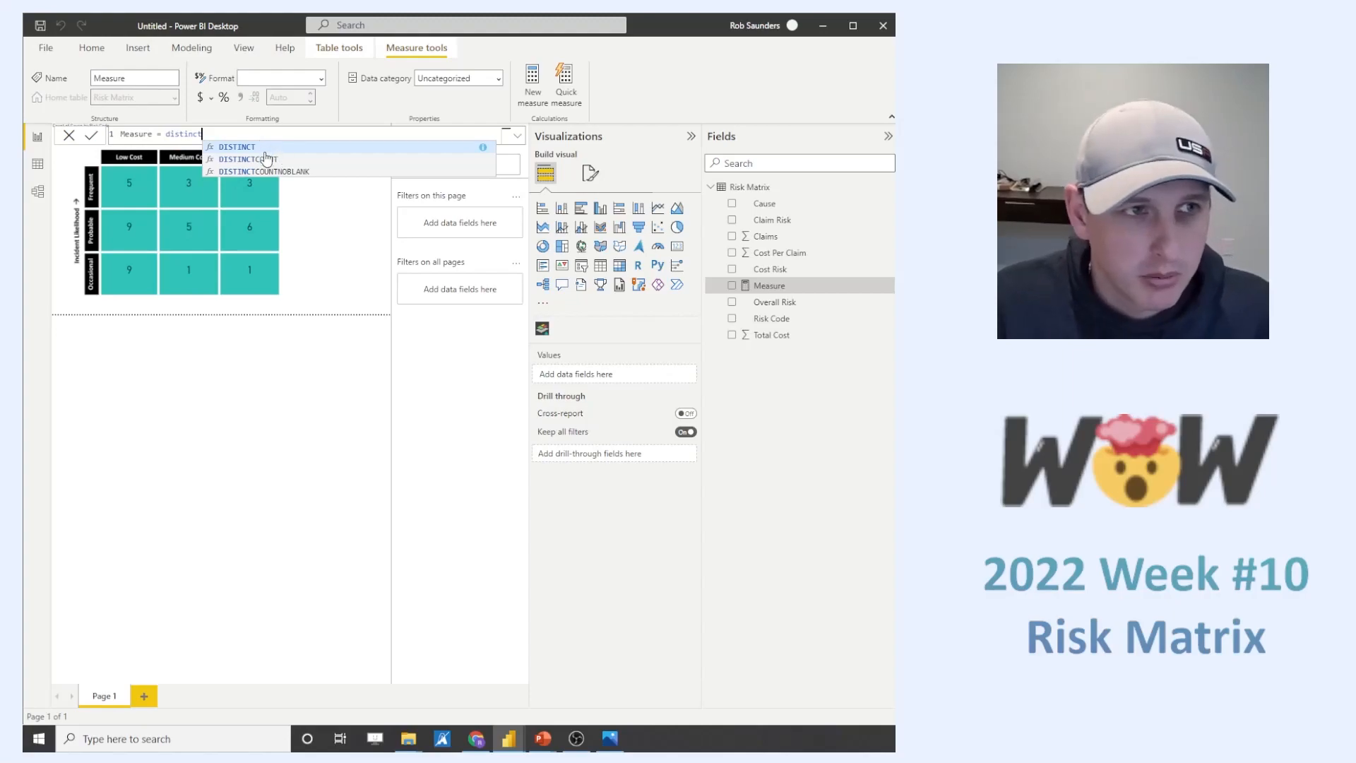
click(265, 158)
text(cause)
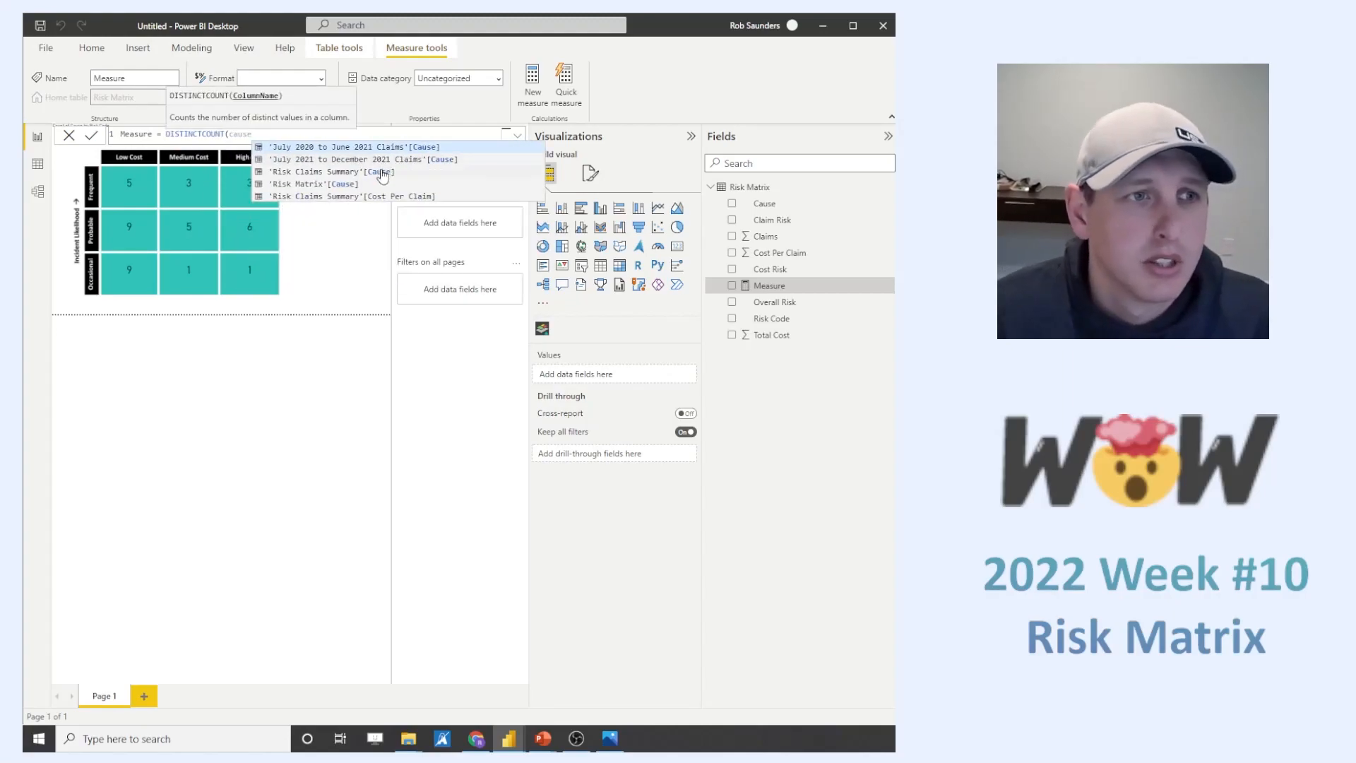
click(327, 185)
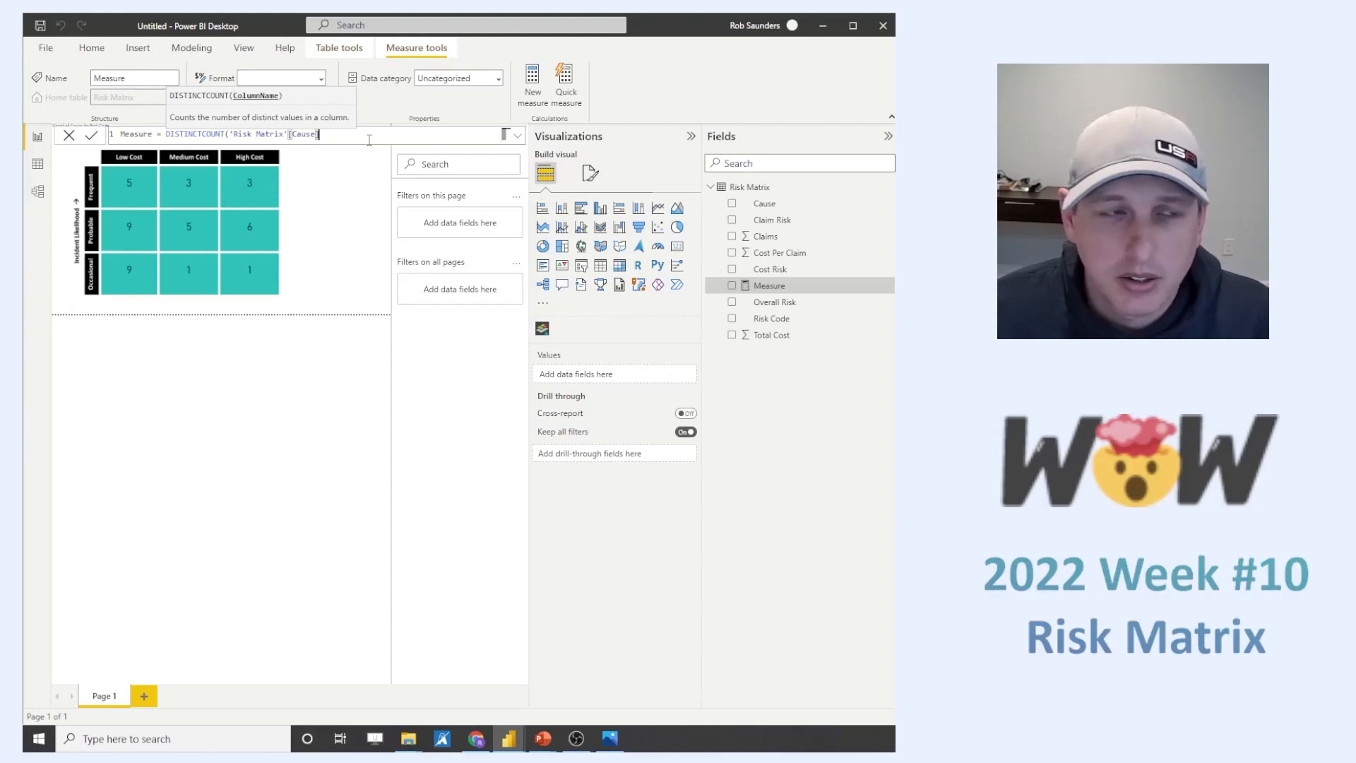
text())
key(Return)
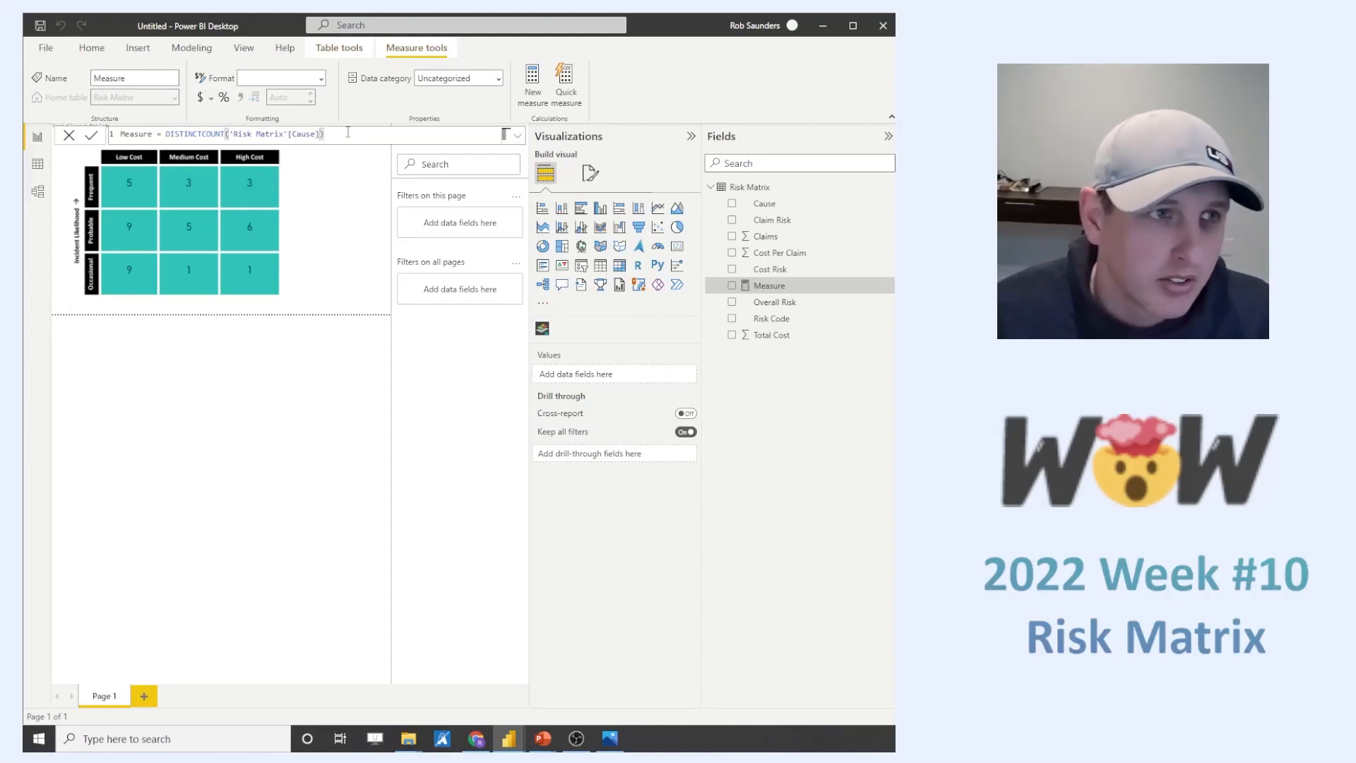
- Wrap the measure's distinct count in CALCULATE with the filter 'Risk Matrix'[Cause]<>BLANK() and leave the formula editor
click(165, 134)
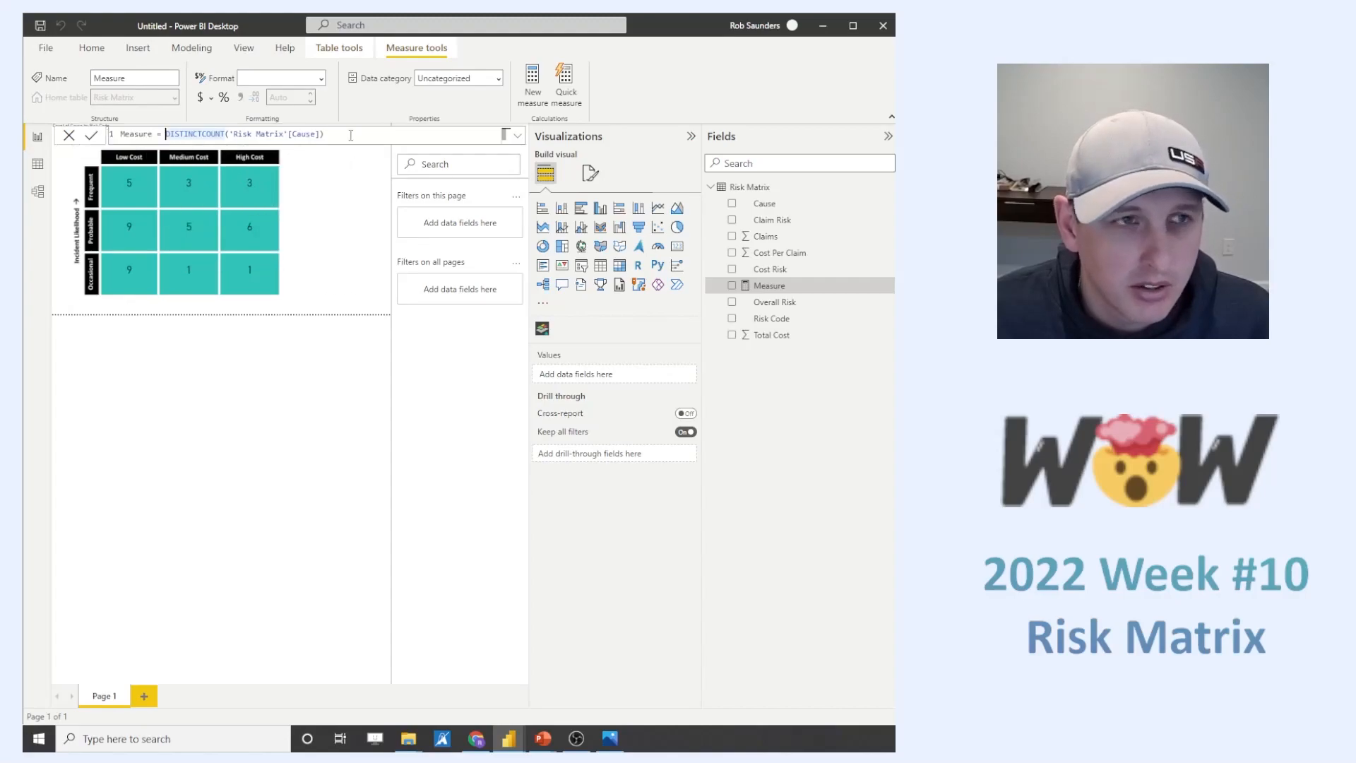
text(calculate)
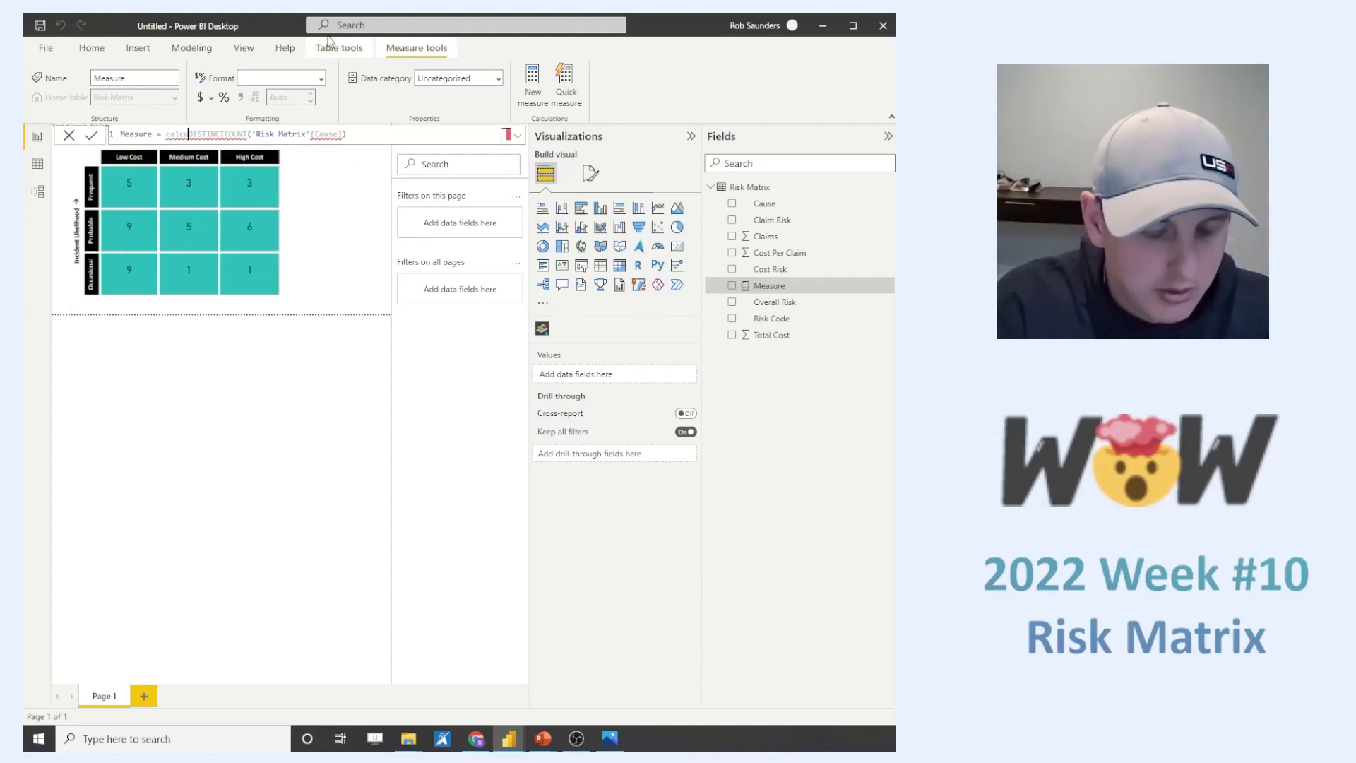
text(()
click(401, 133)
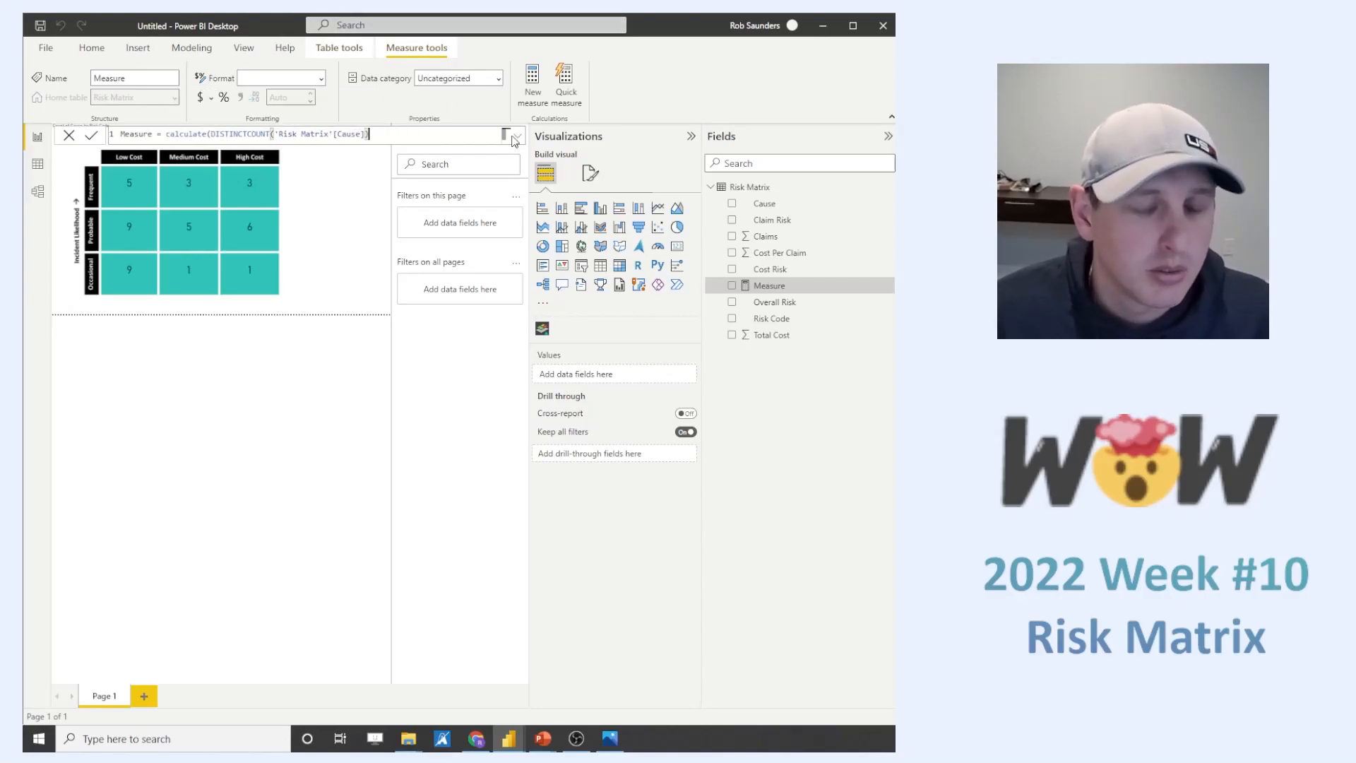
text(,cause)
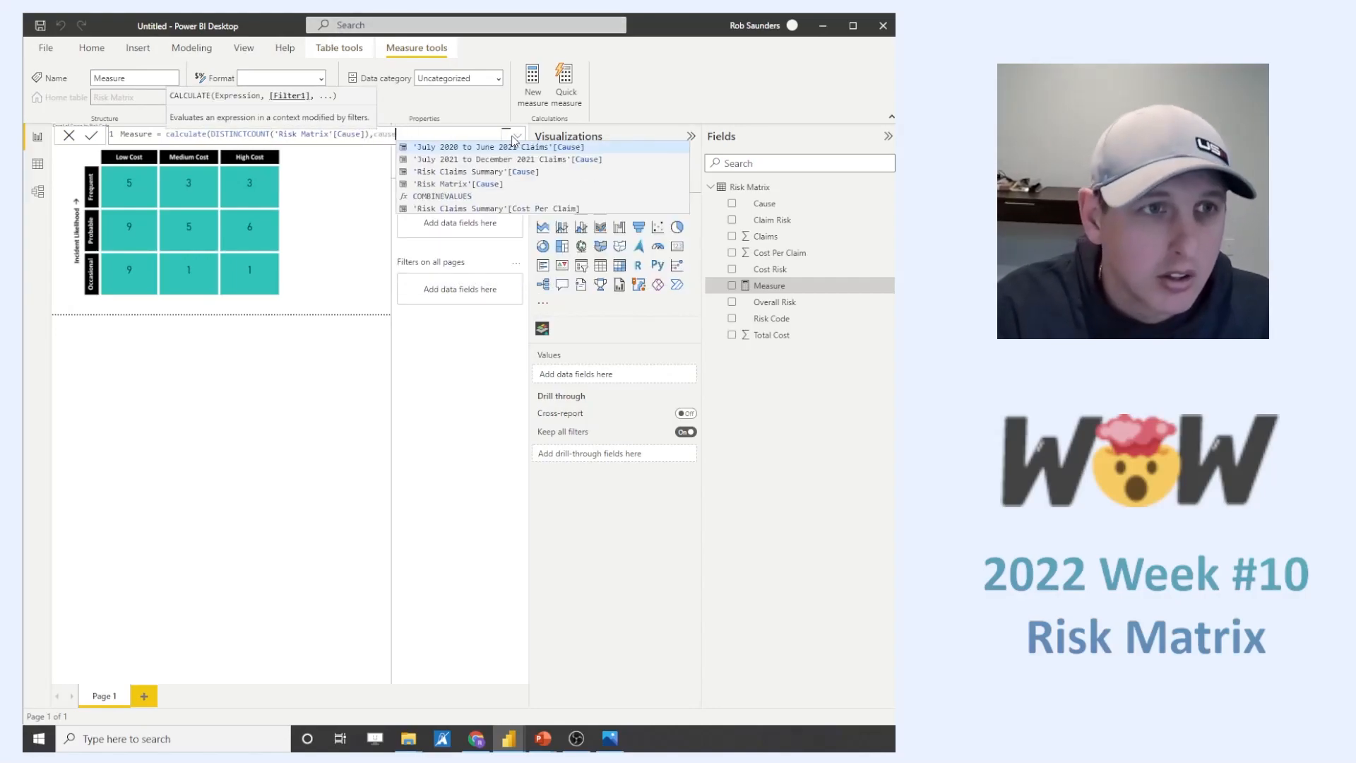
click(500, 184)
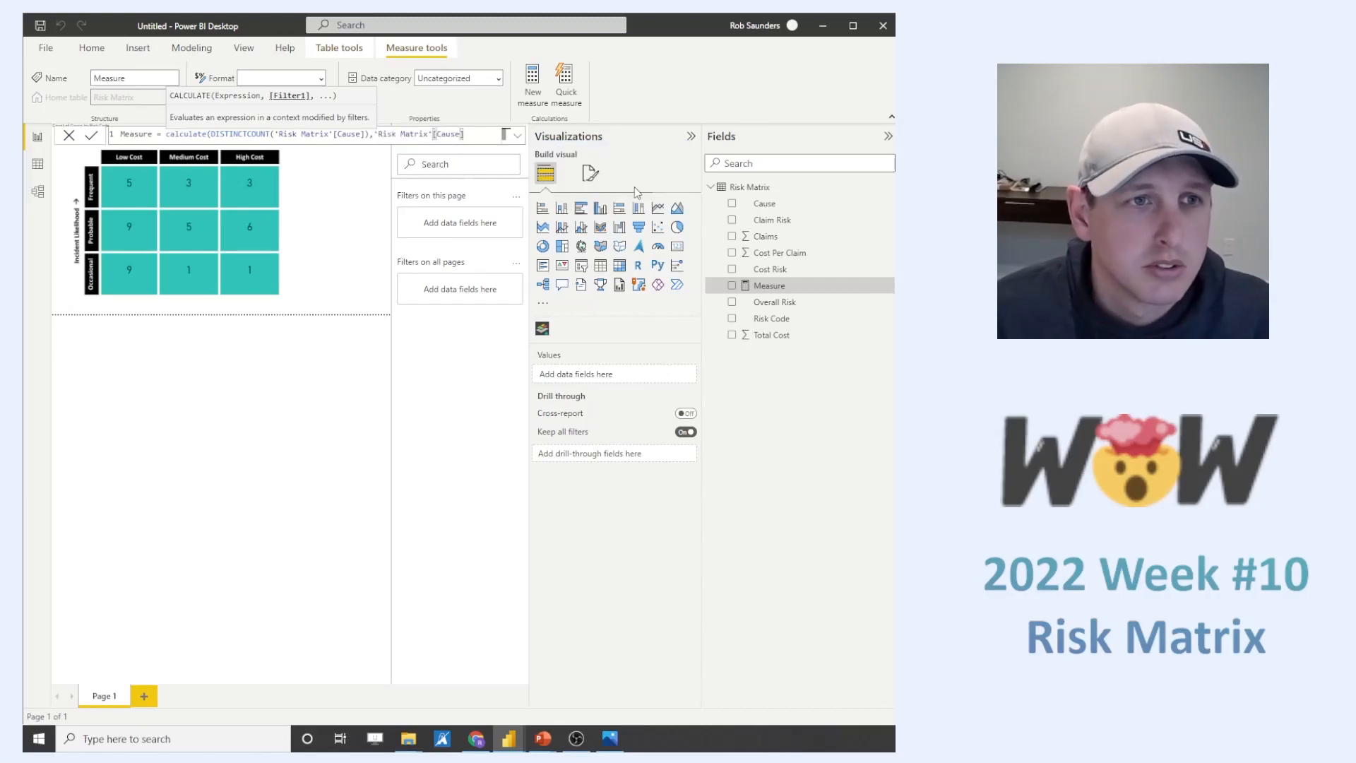
text(<> B)
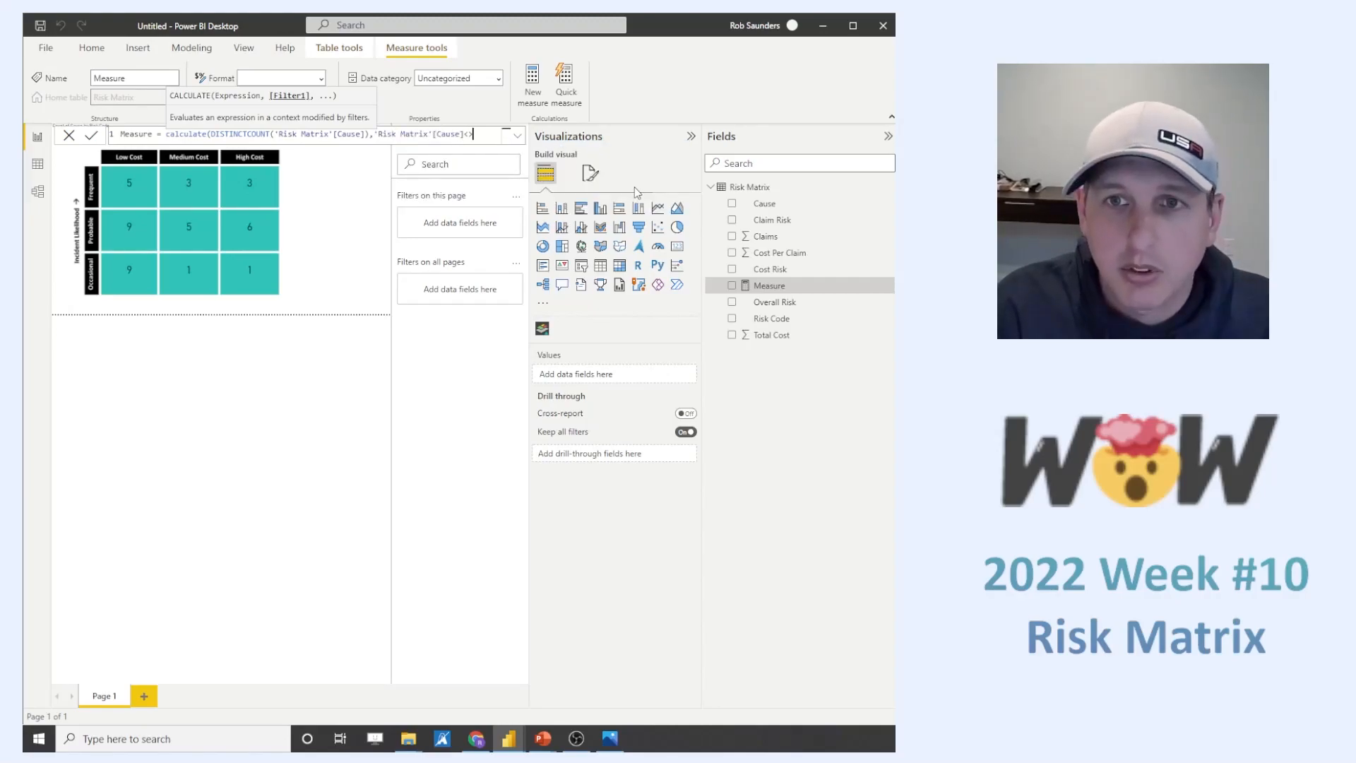
text(LANK()
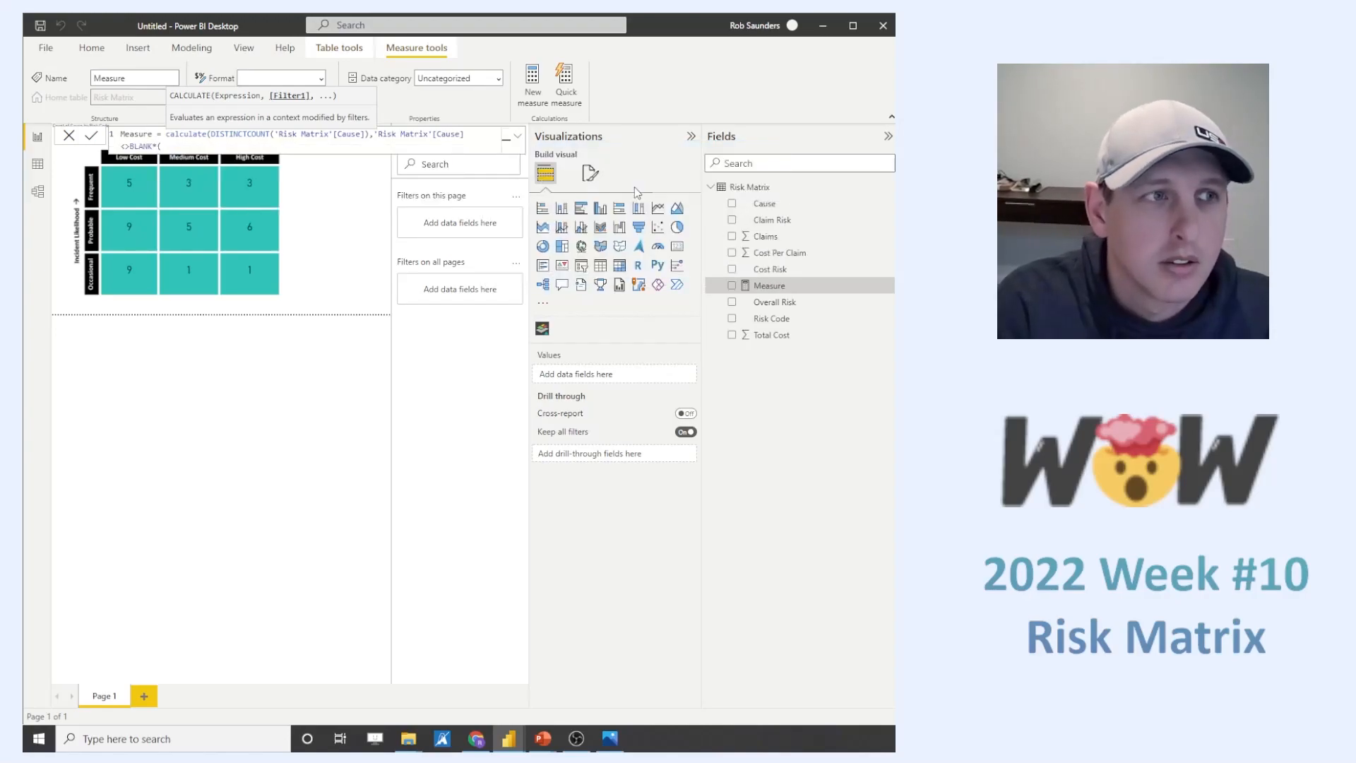
text()))
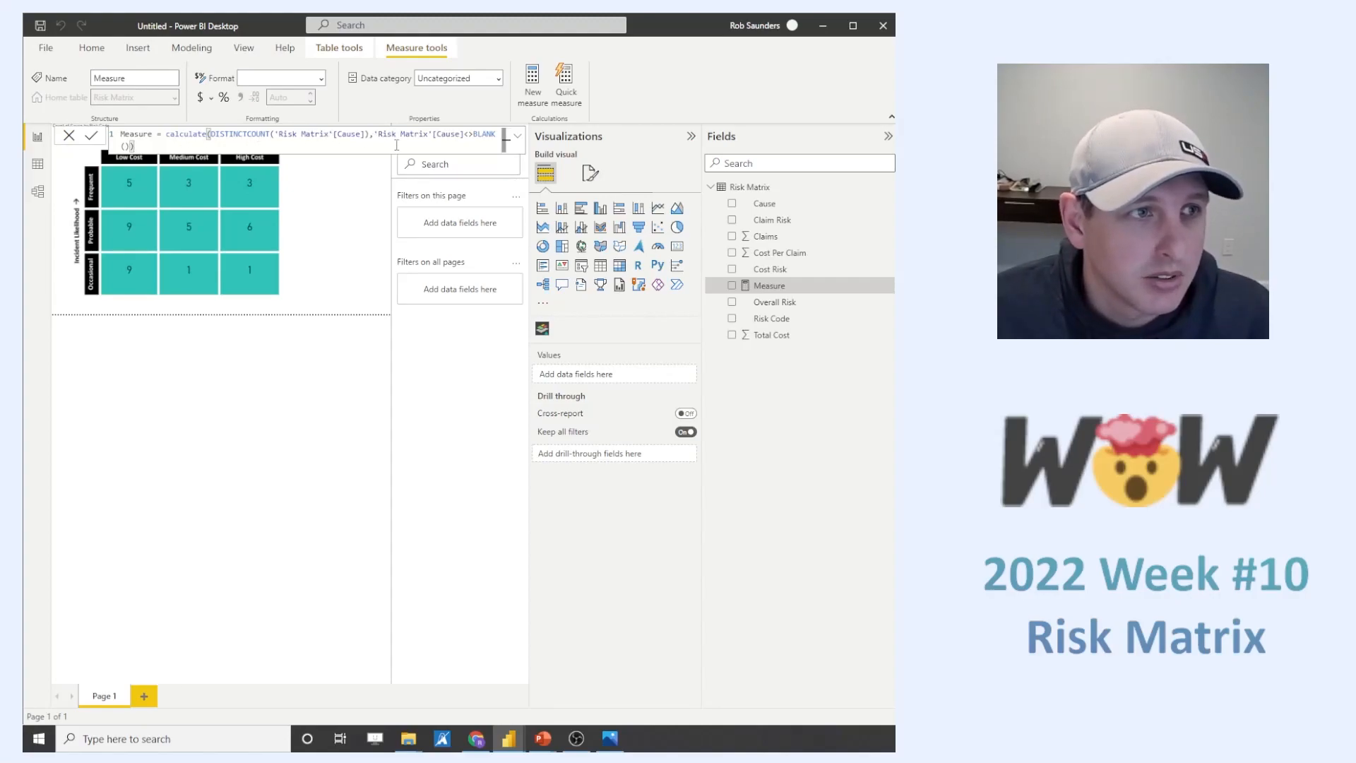
key(Return)
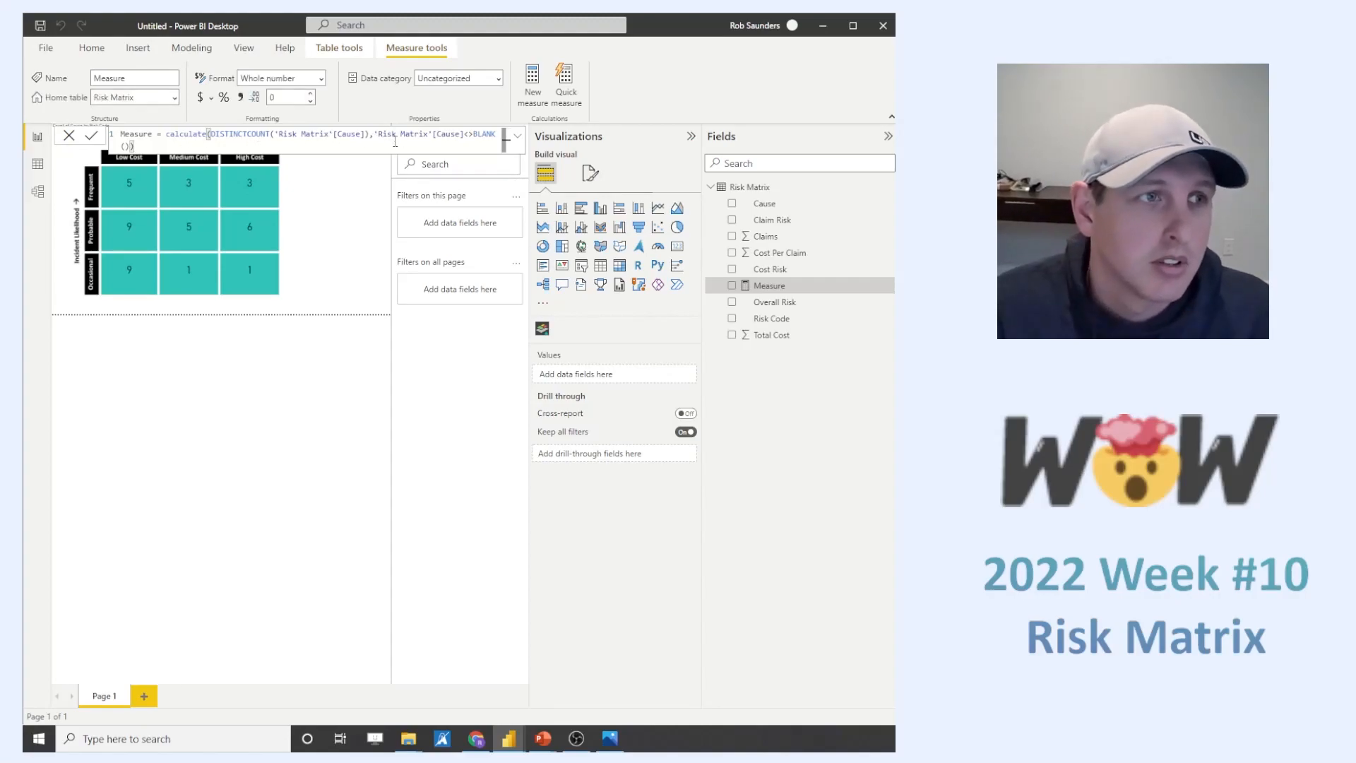
click(590, 173)
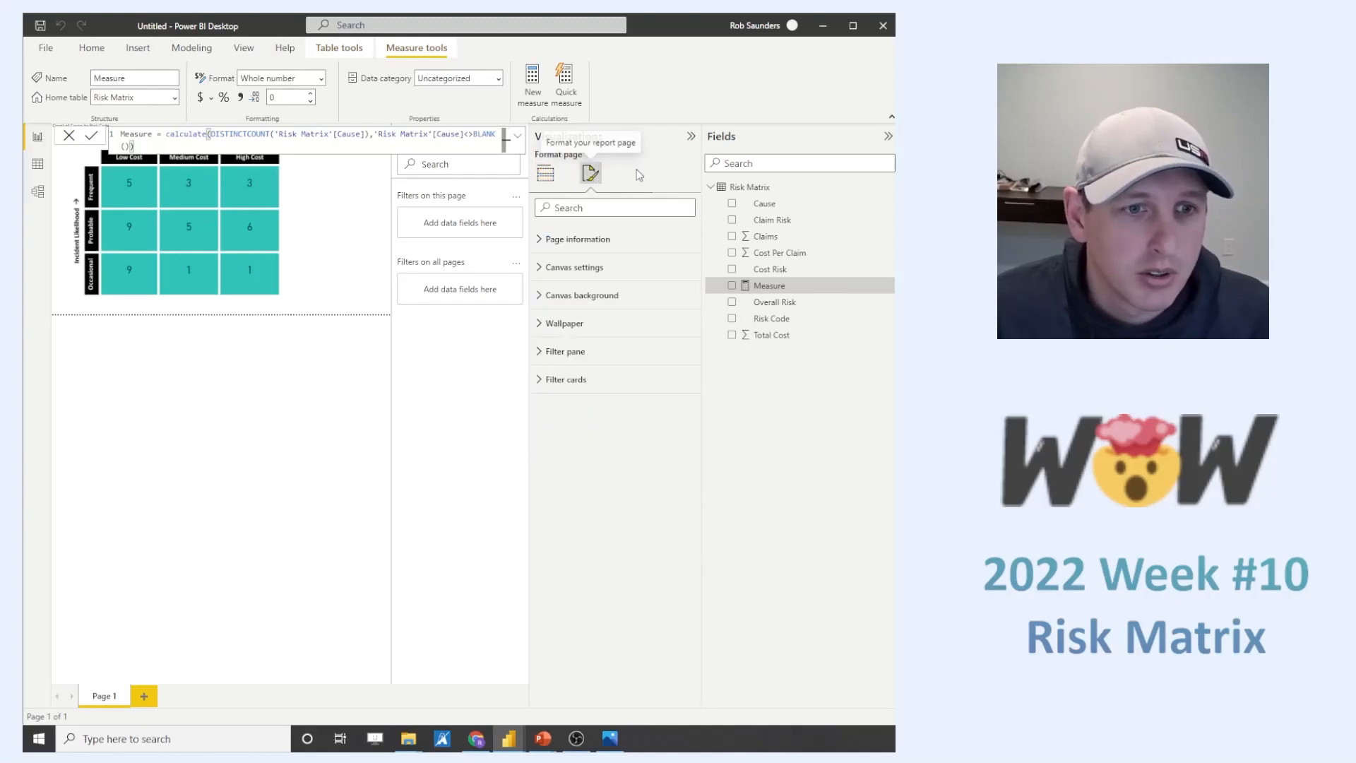
click(545, 173)
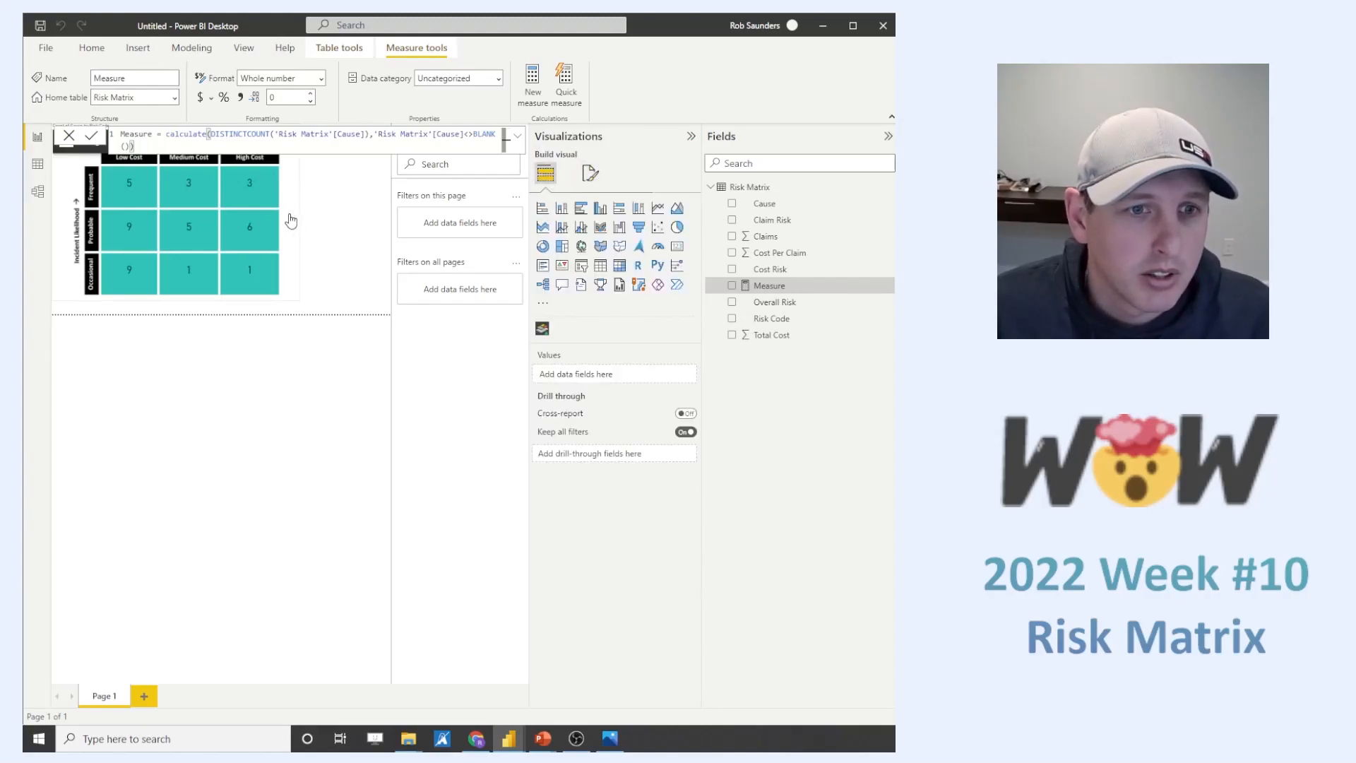
click(284, 395)
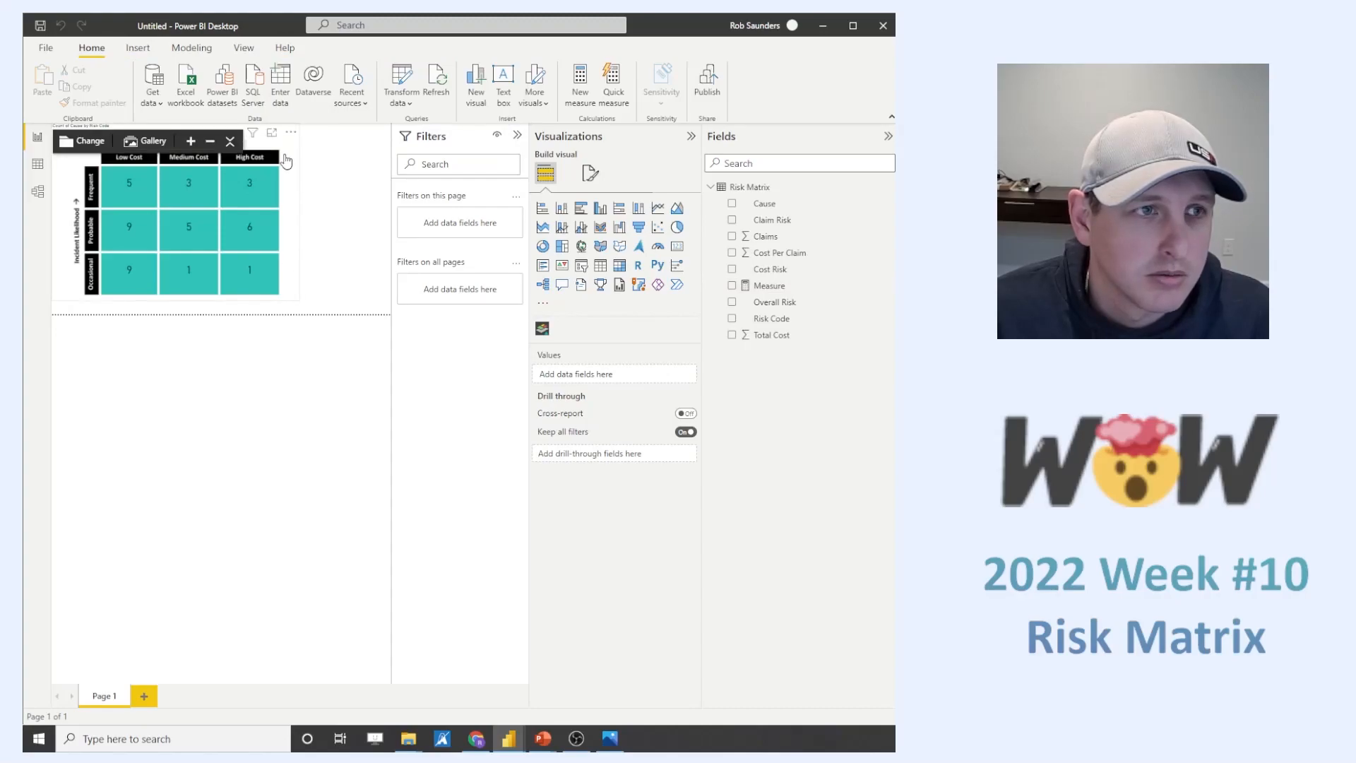
- Reset the Synoptic Panel map's zoom and replace Count of Cause with the new measure as the visual's measure
click(290, 135)
click(199, 137)
click(191, 141)
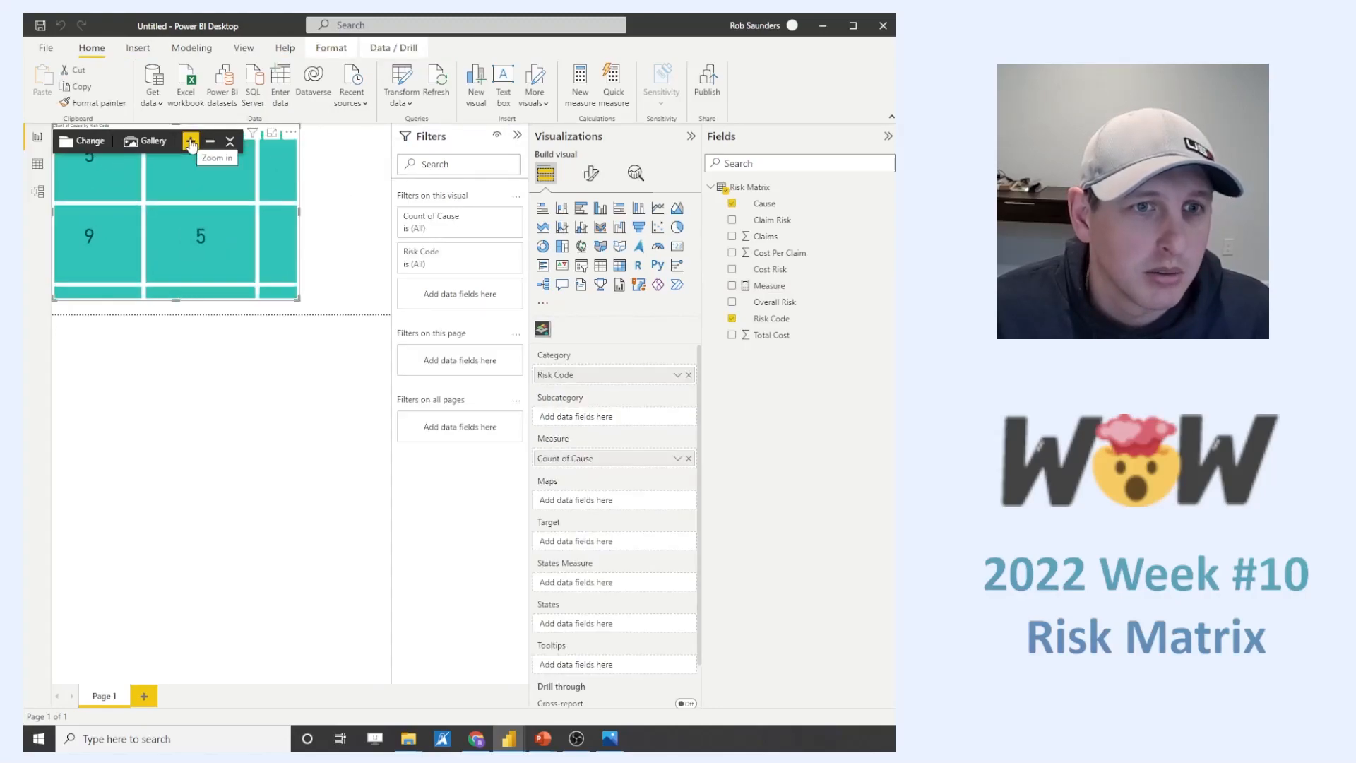
click(229, 141)
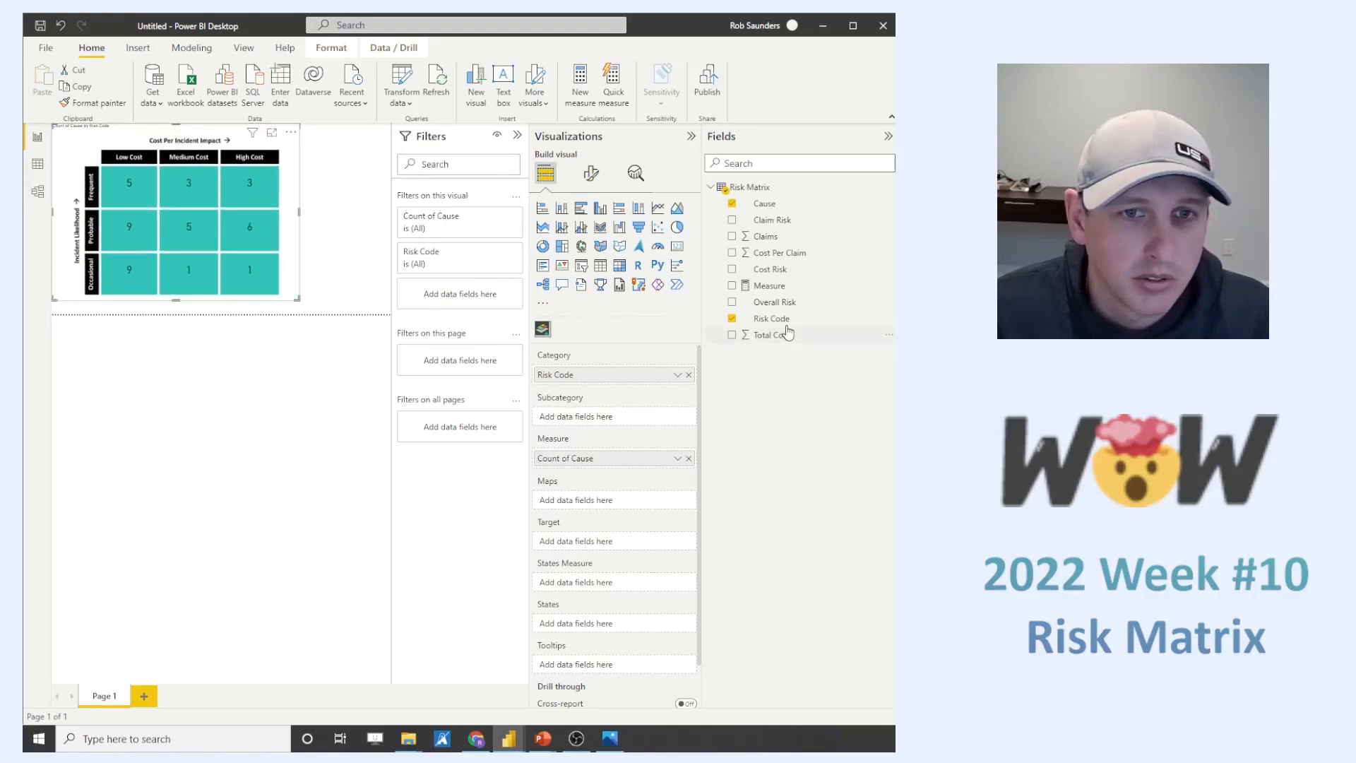
drag(770, 286, 615, 460)
mouse_move(200, 270)
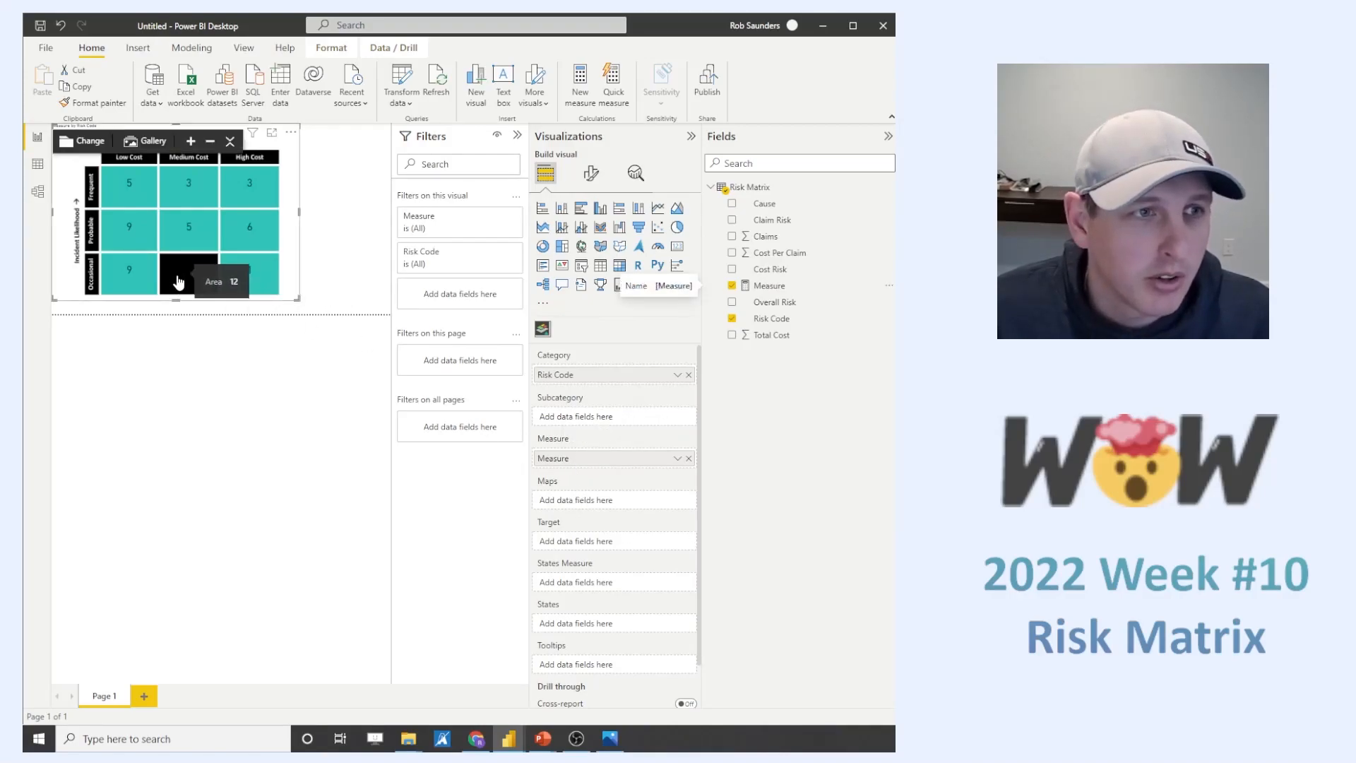
- Wrap the measure's CALCULATE expression in IF(ISBLANK(...),0,...), repeating the same CALCULATE expression as the false result, and commit the formula
click(790, 285)
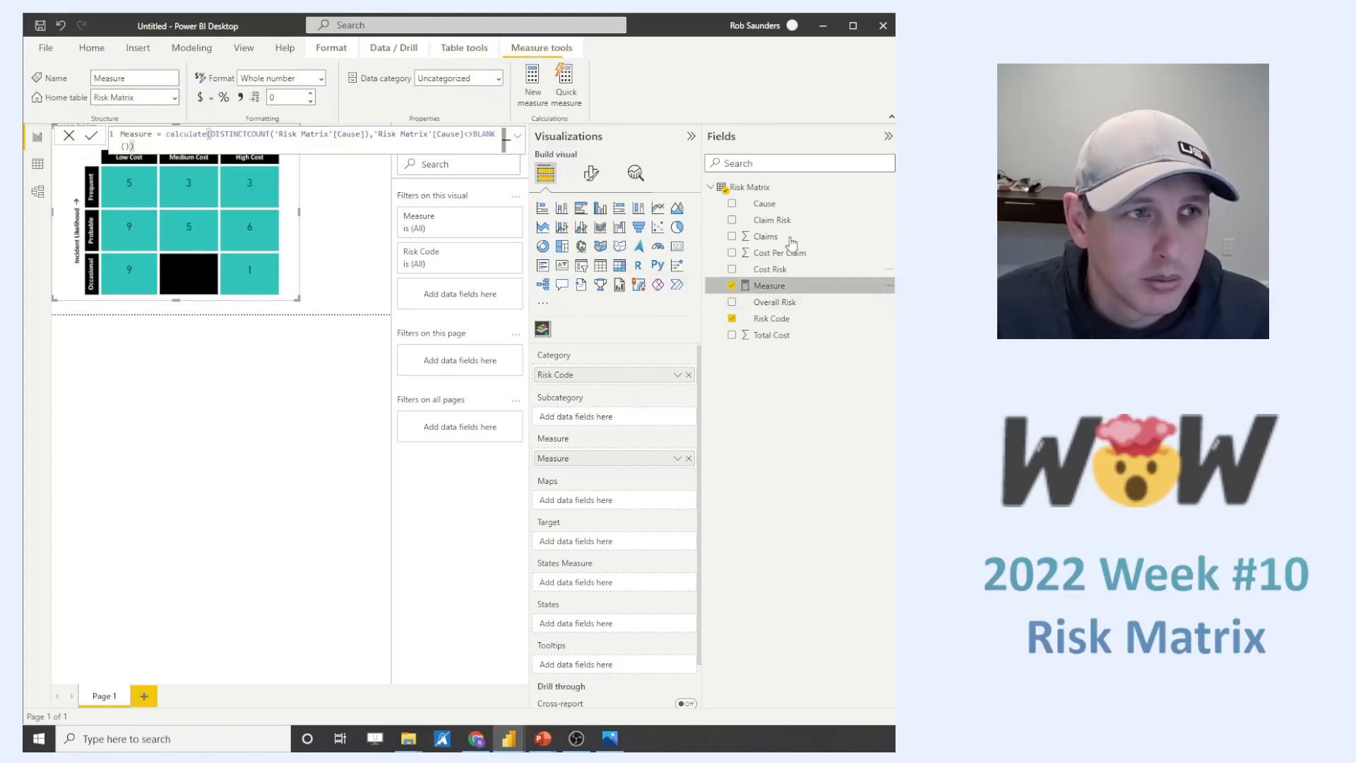
click(170, 135)
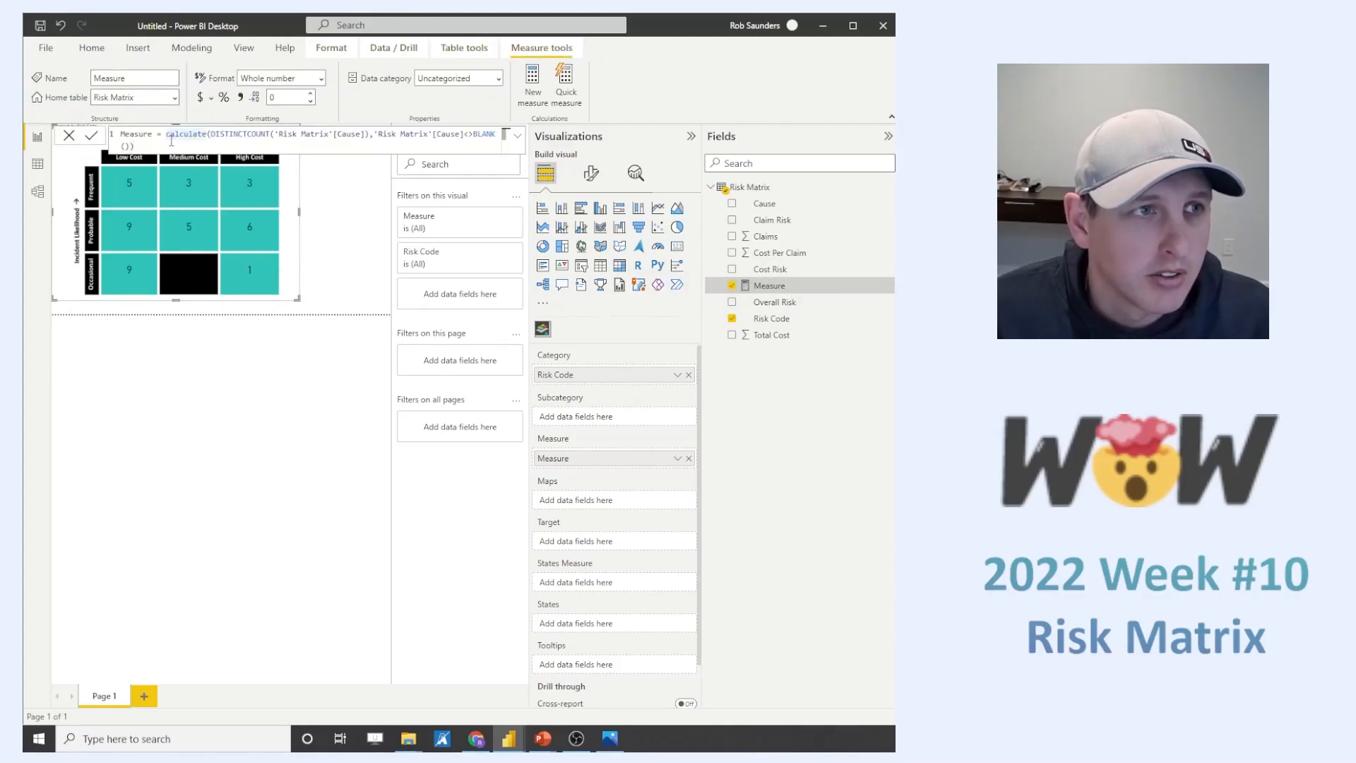
drag(167, 135, 181, 149)
key(ctrl+c)
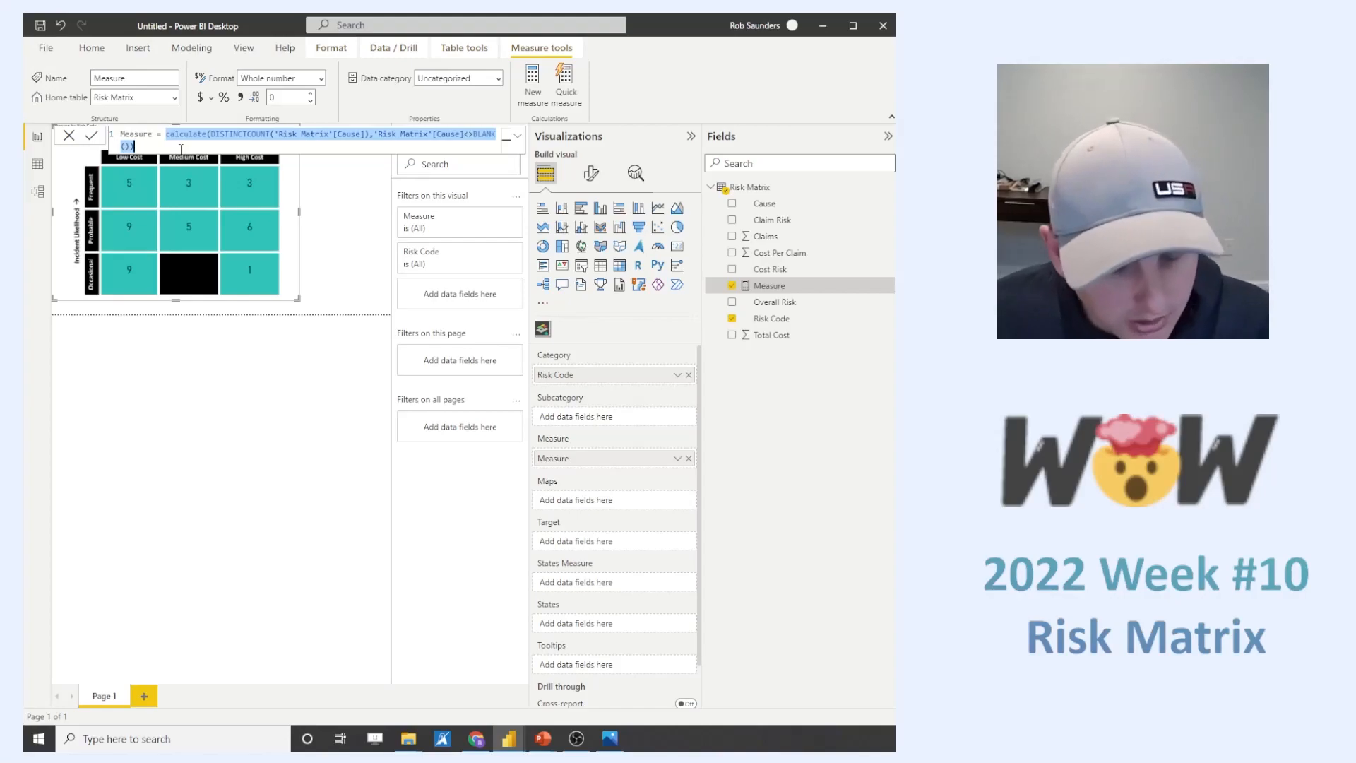
click(163, 134)
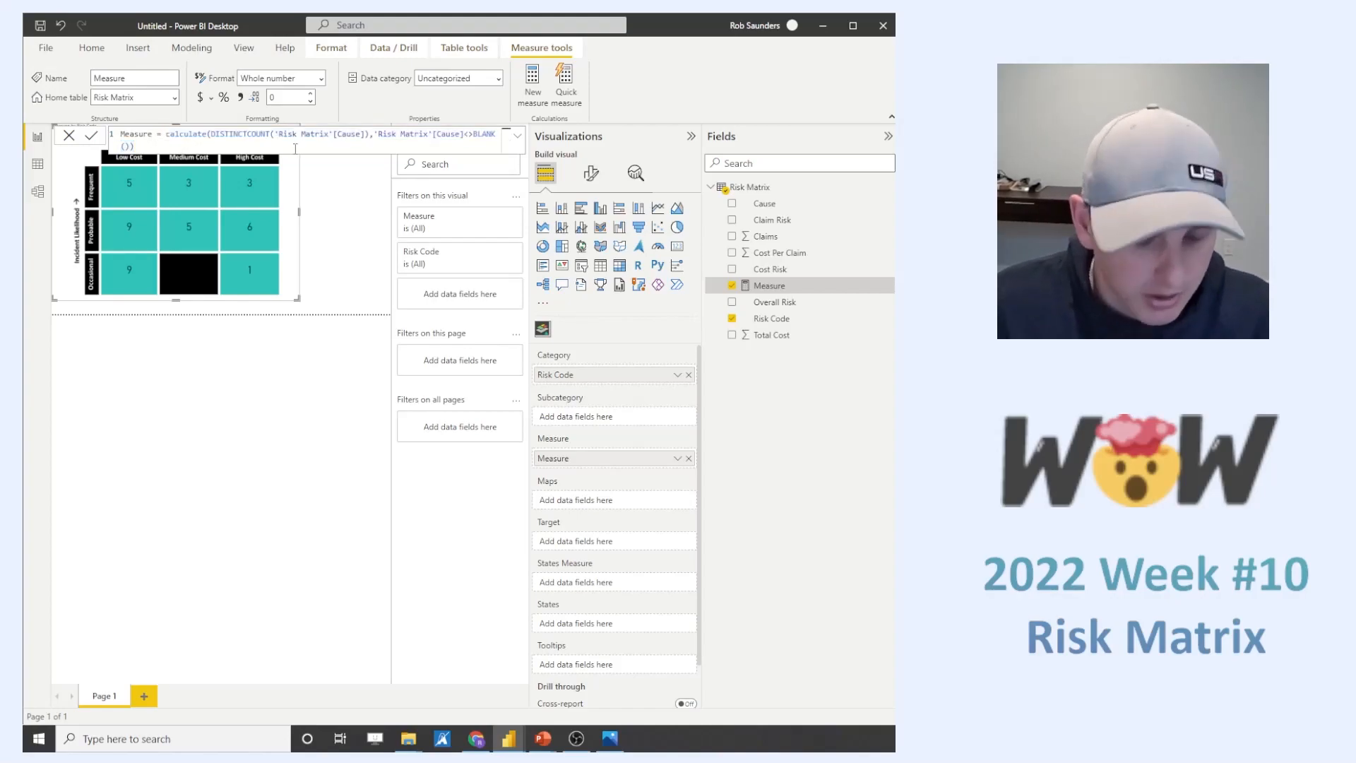
text(if(isblank)
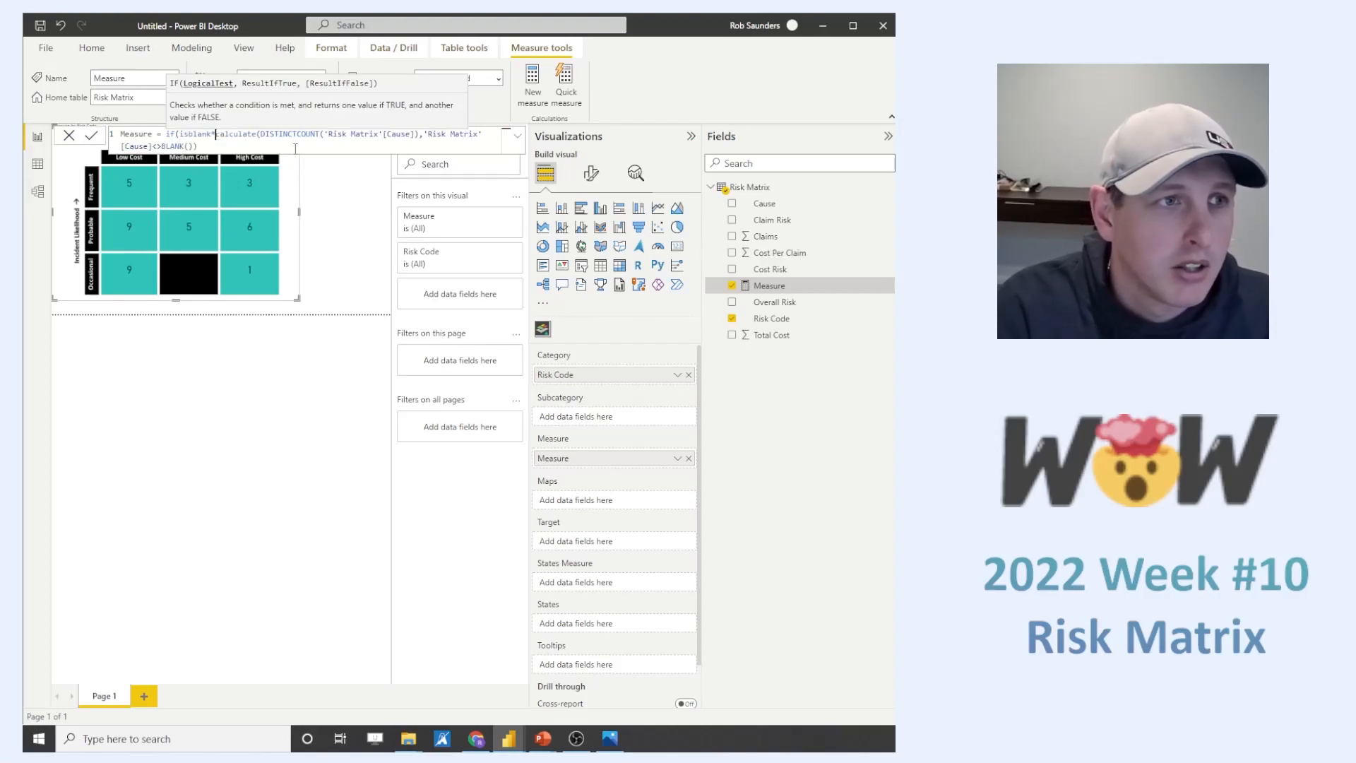
text(()
click(268, 145)
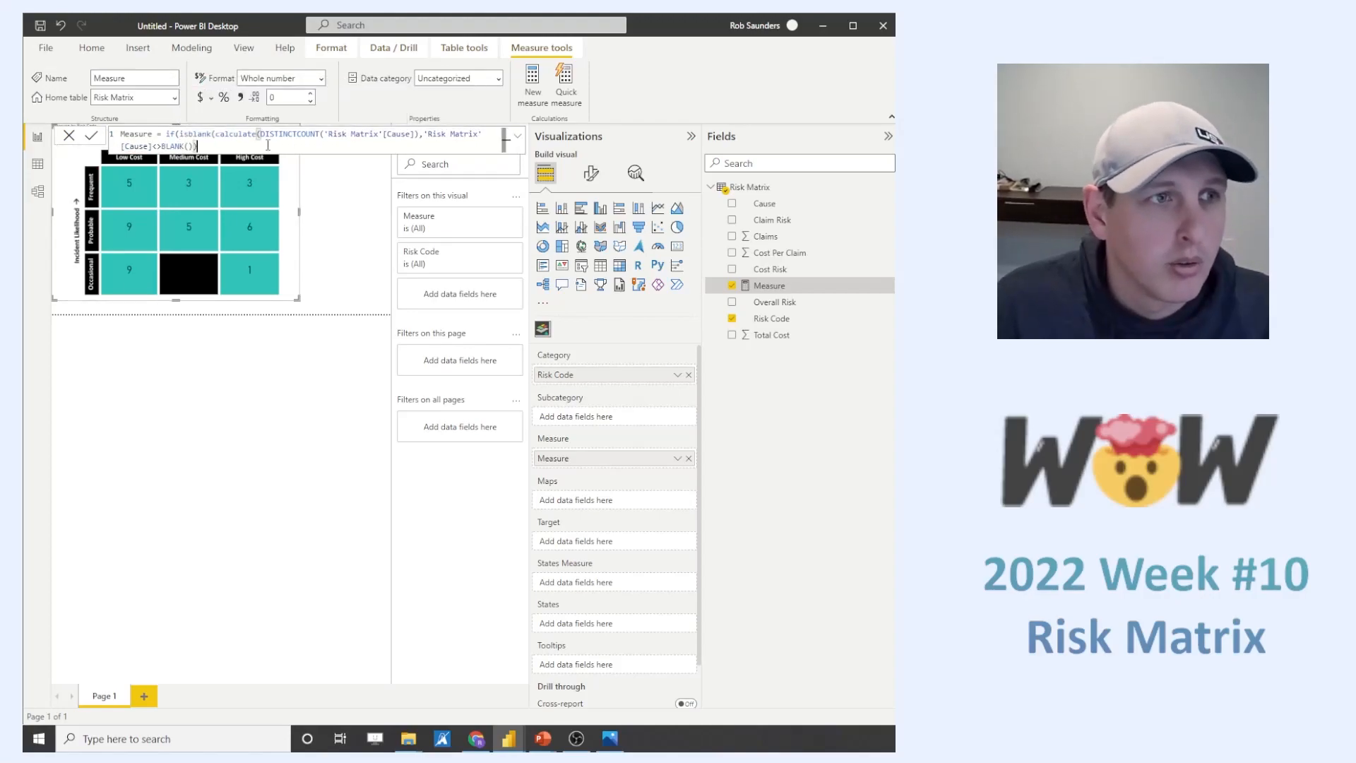
text(),0,)
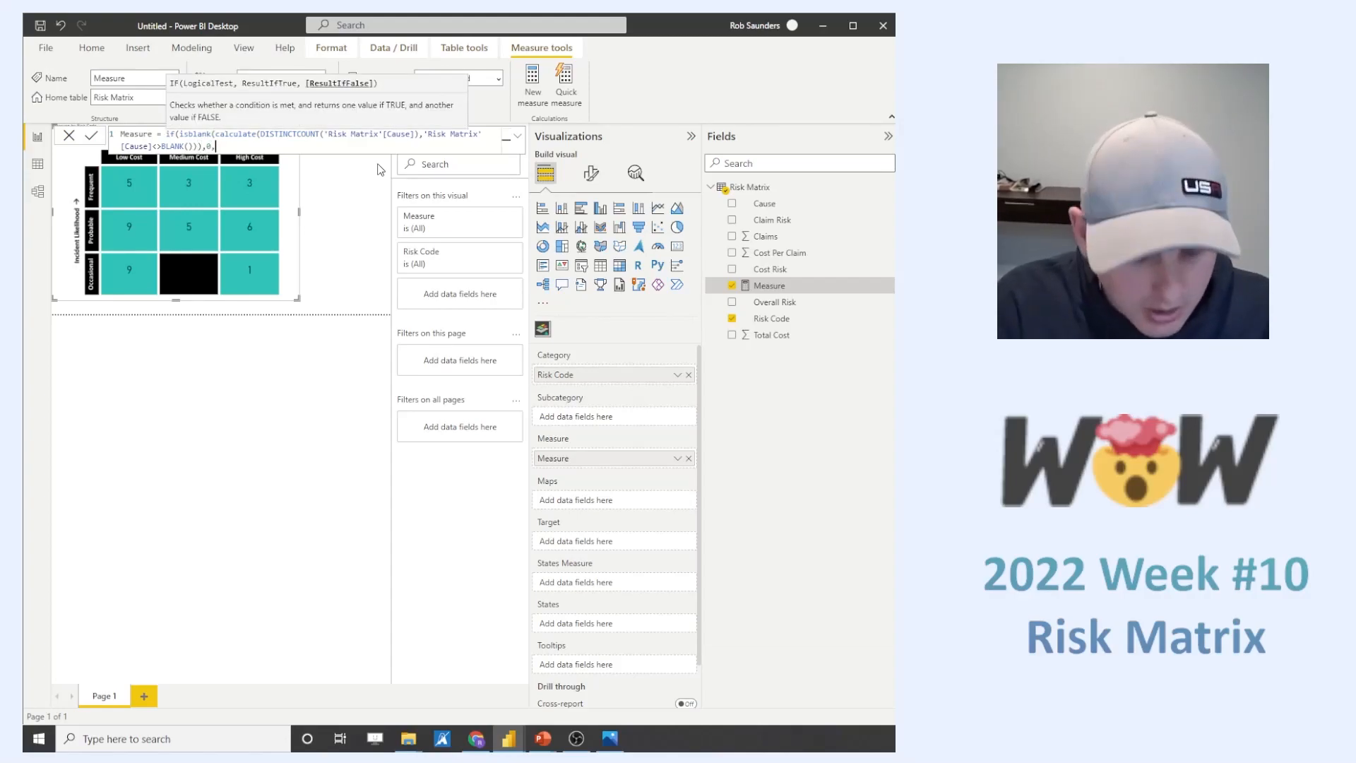
key(ctrl+v)
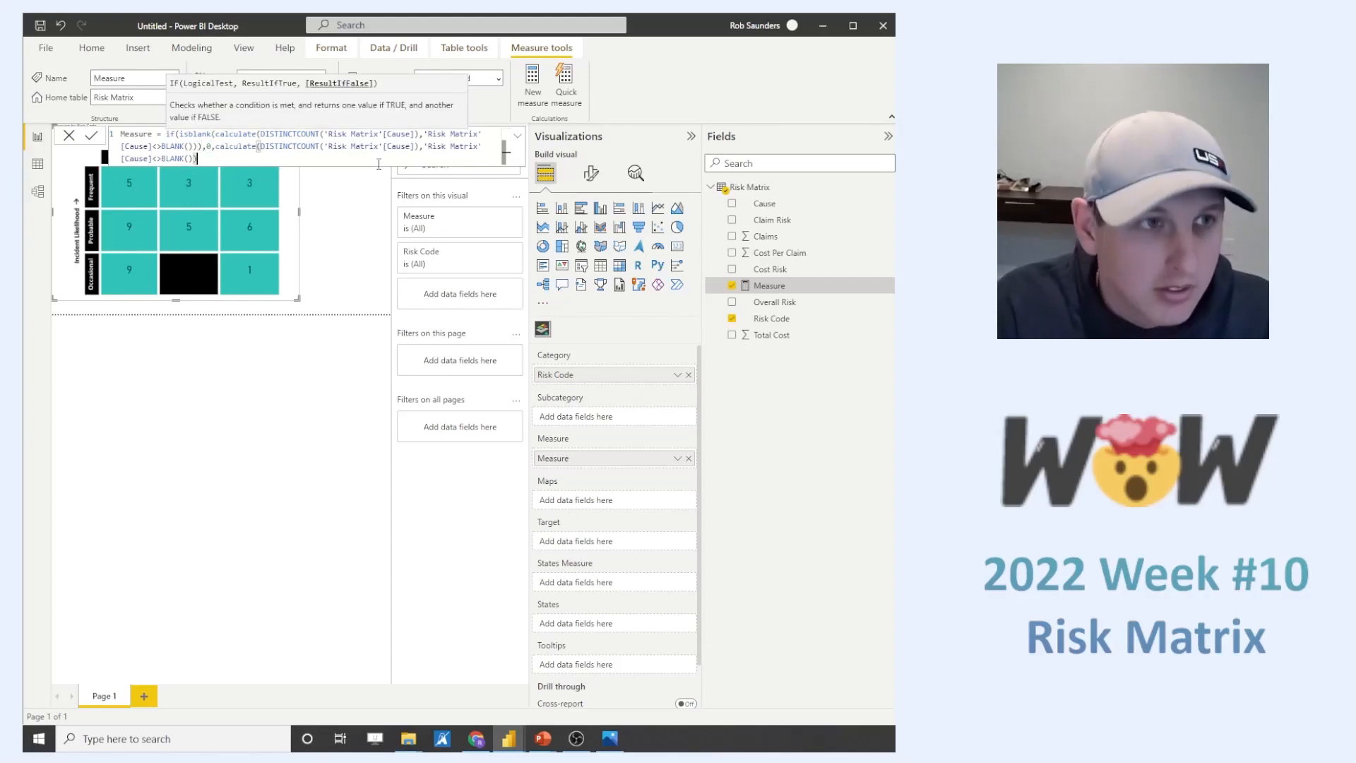
text())
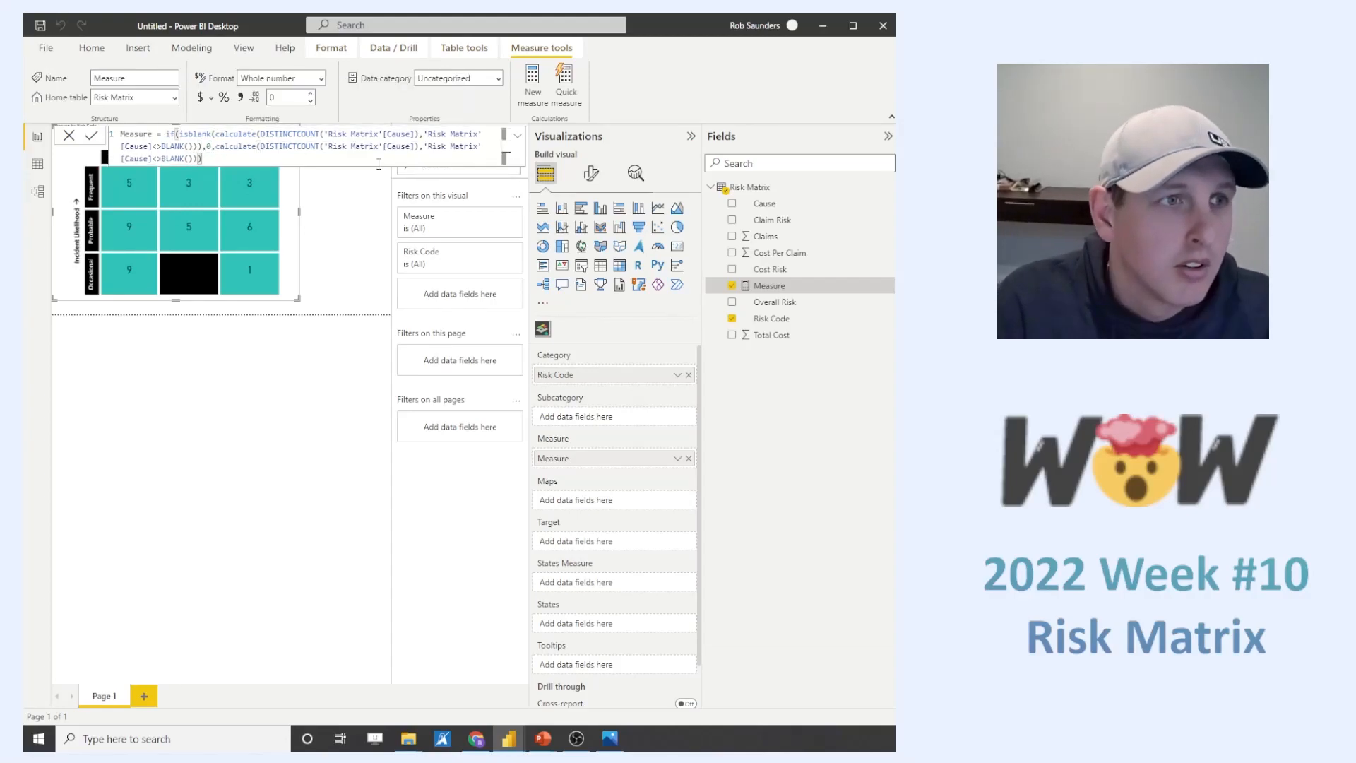
click(274, 375)
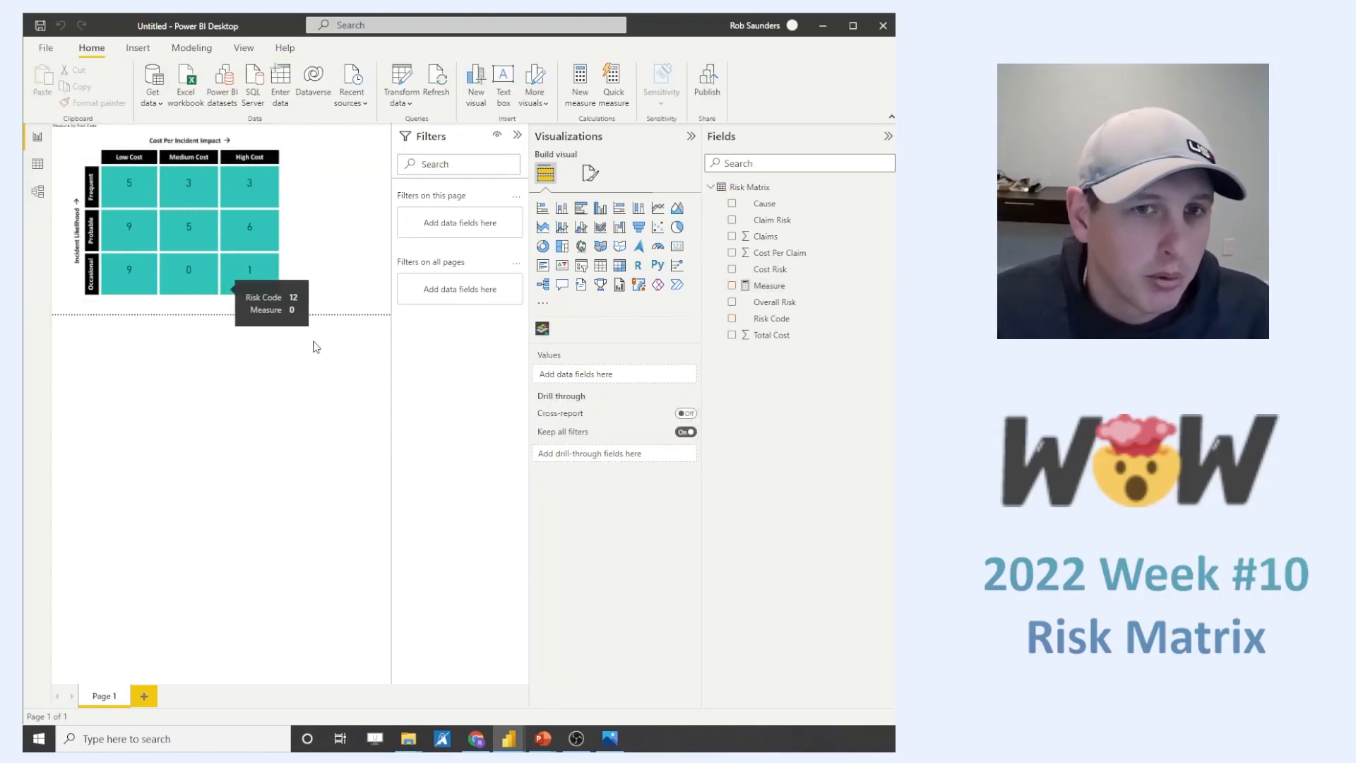
- Rename the measure as Distinct Causes in its formula
click(769, 285)
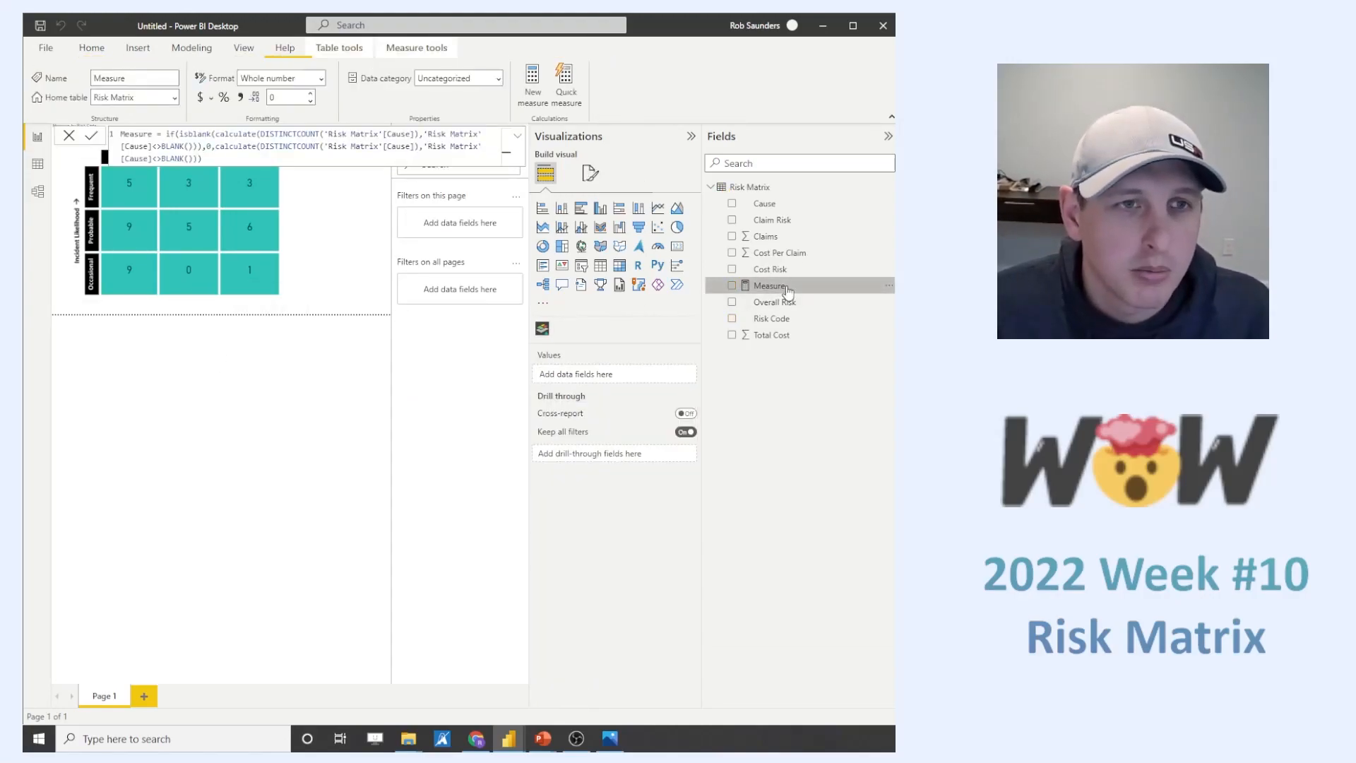
double_click(145, 135)
text(Distinct Cau)
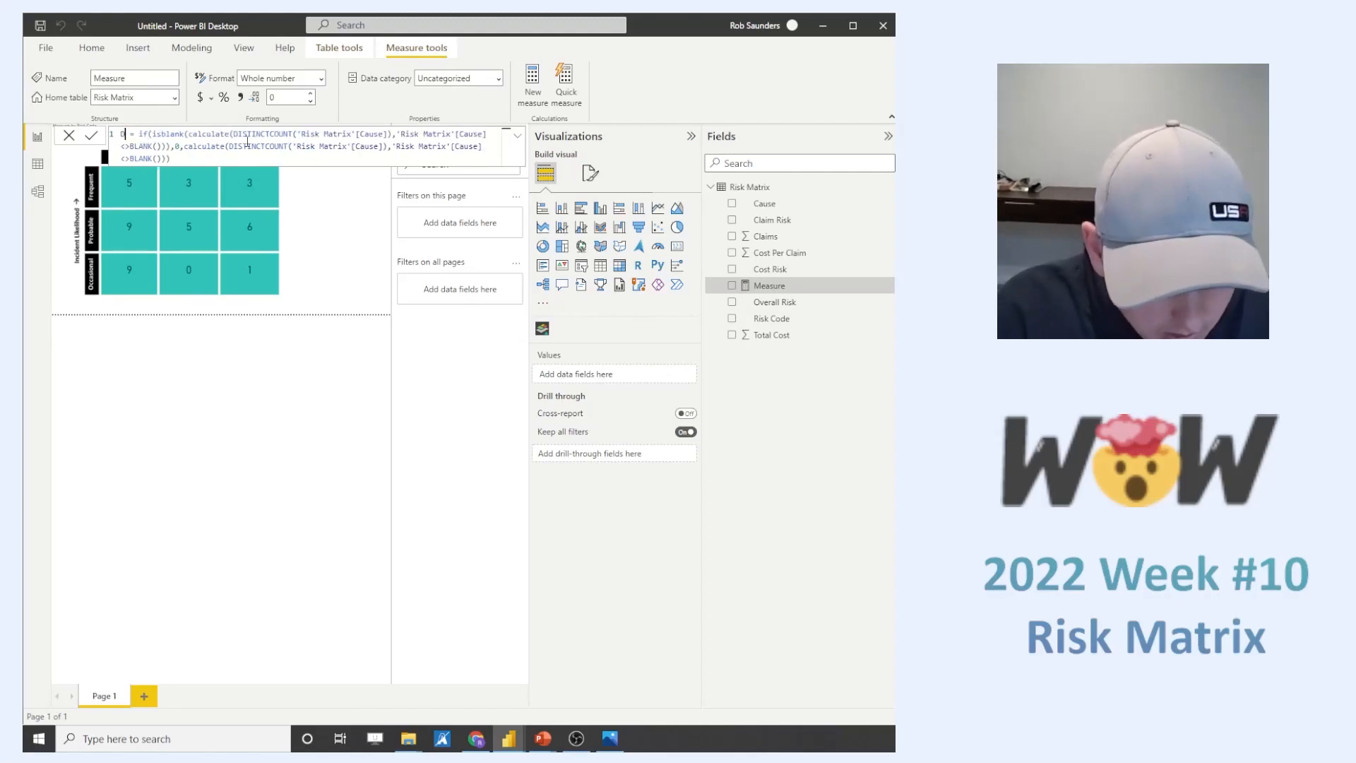
text(ses)
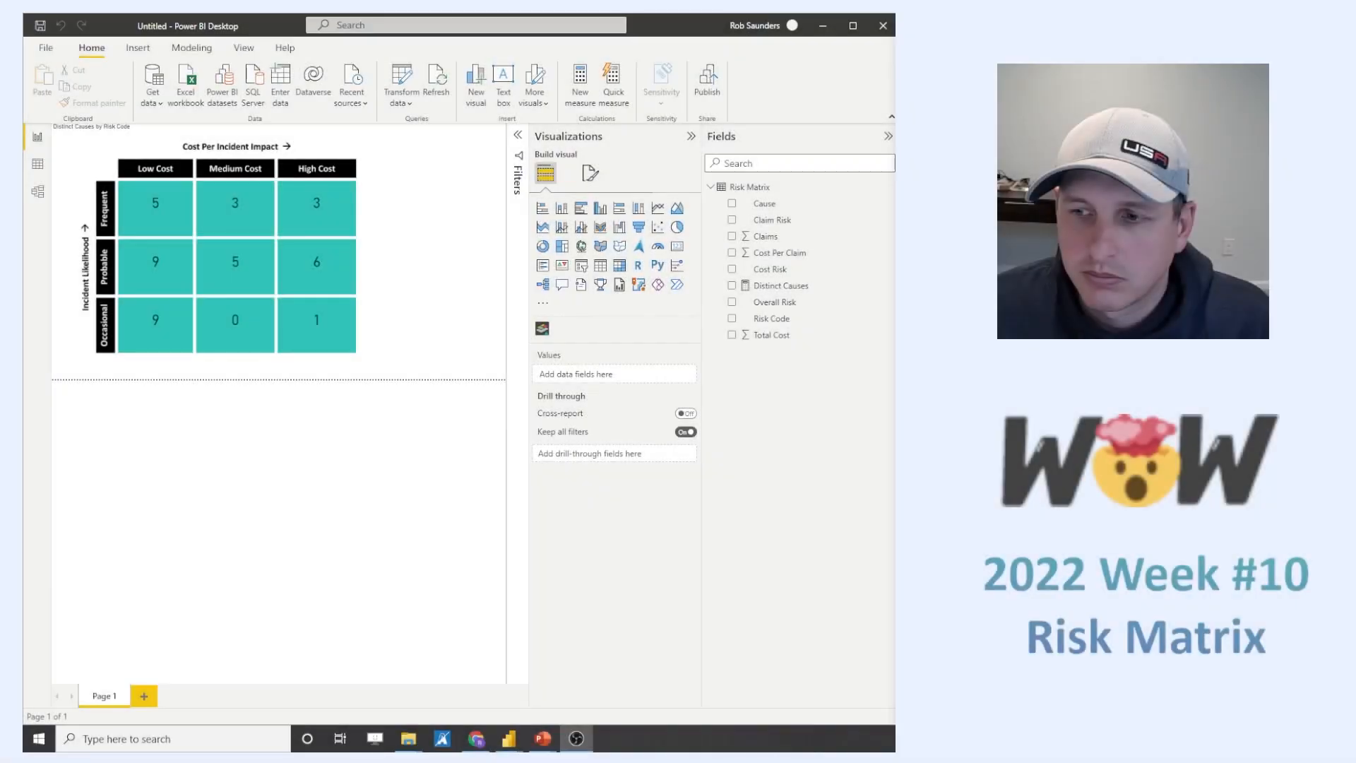
click(360, 499)
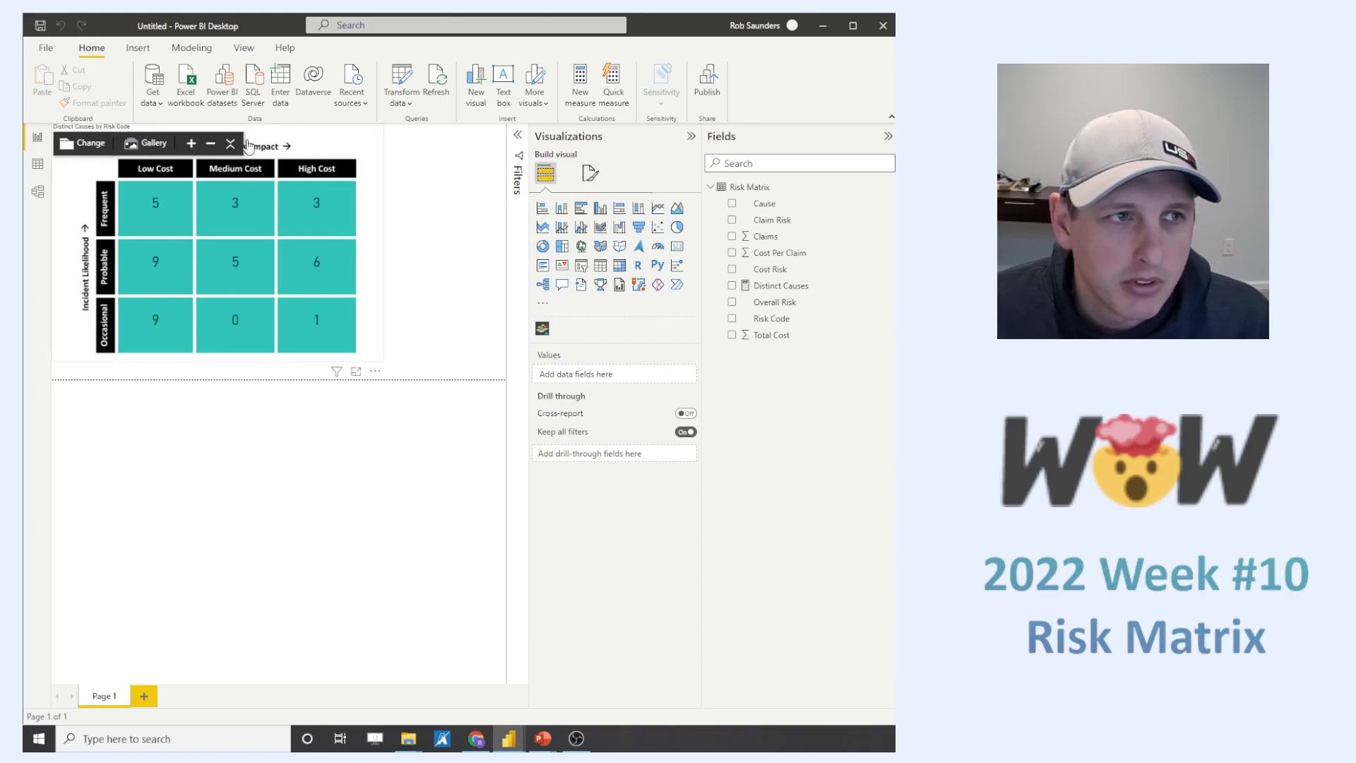
- Open the Synoptic Panel's States formatting options and review the comparison, state colour and state value settings
click(238, 145)
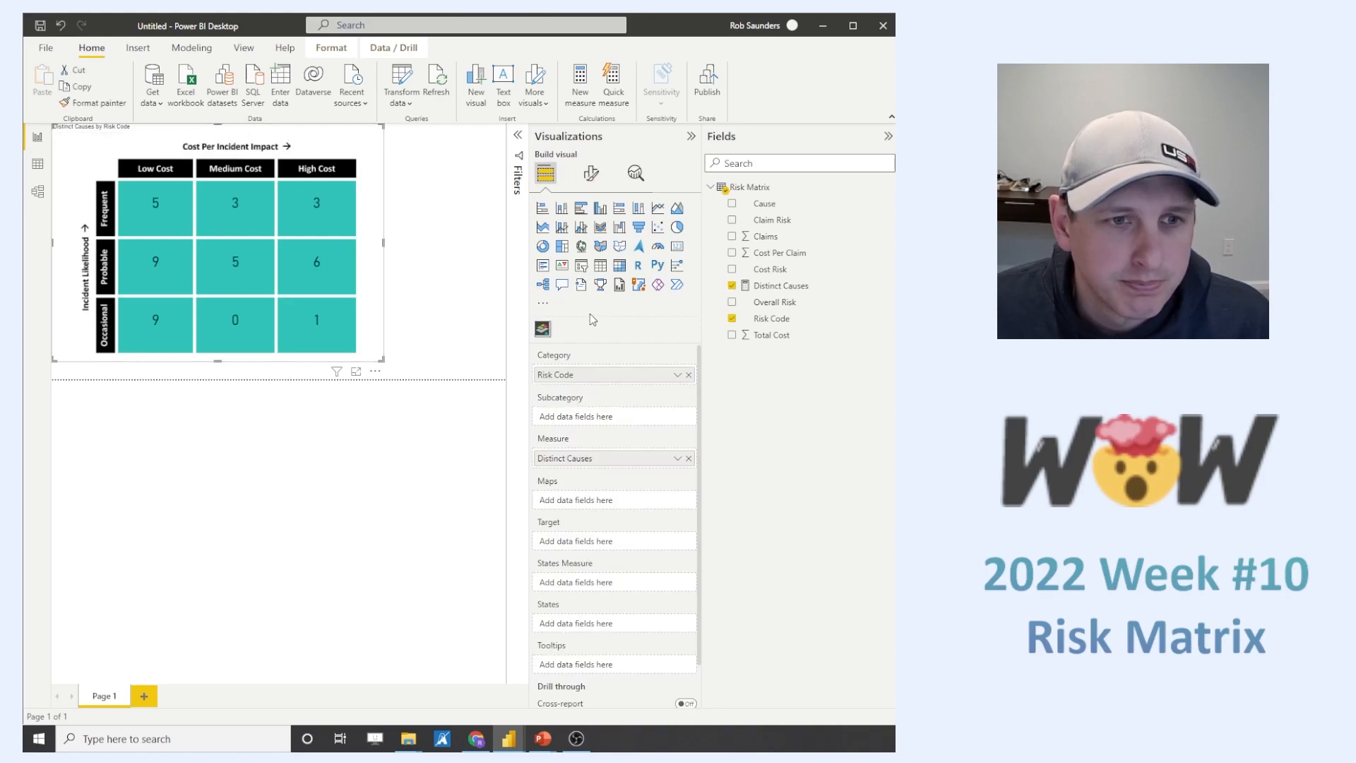
click(591, 173)
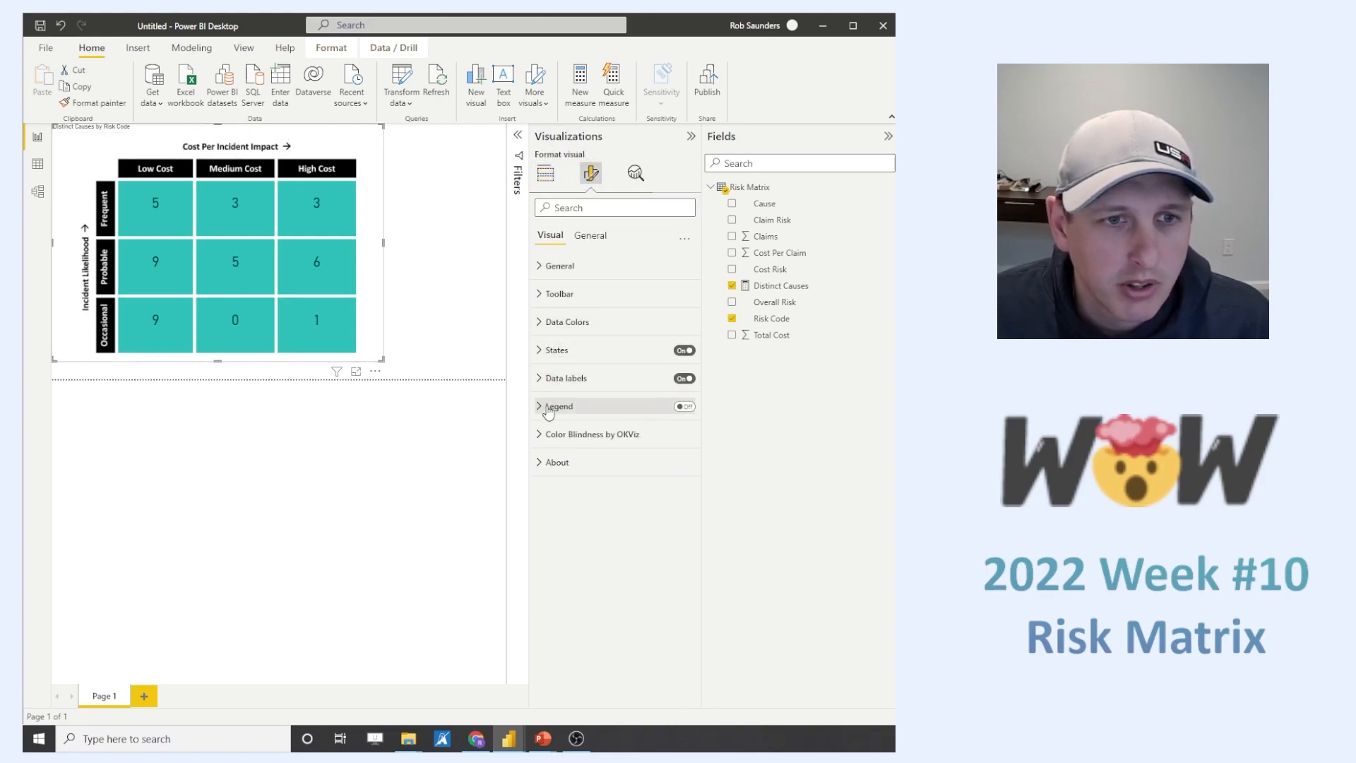
click(541, 352)
scroll(631, 372, down, 1)
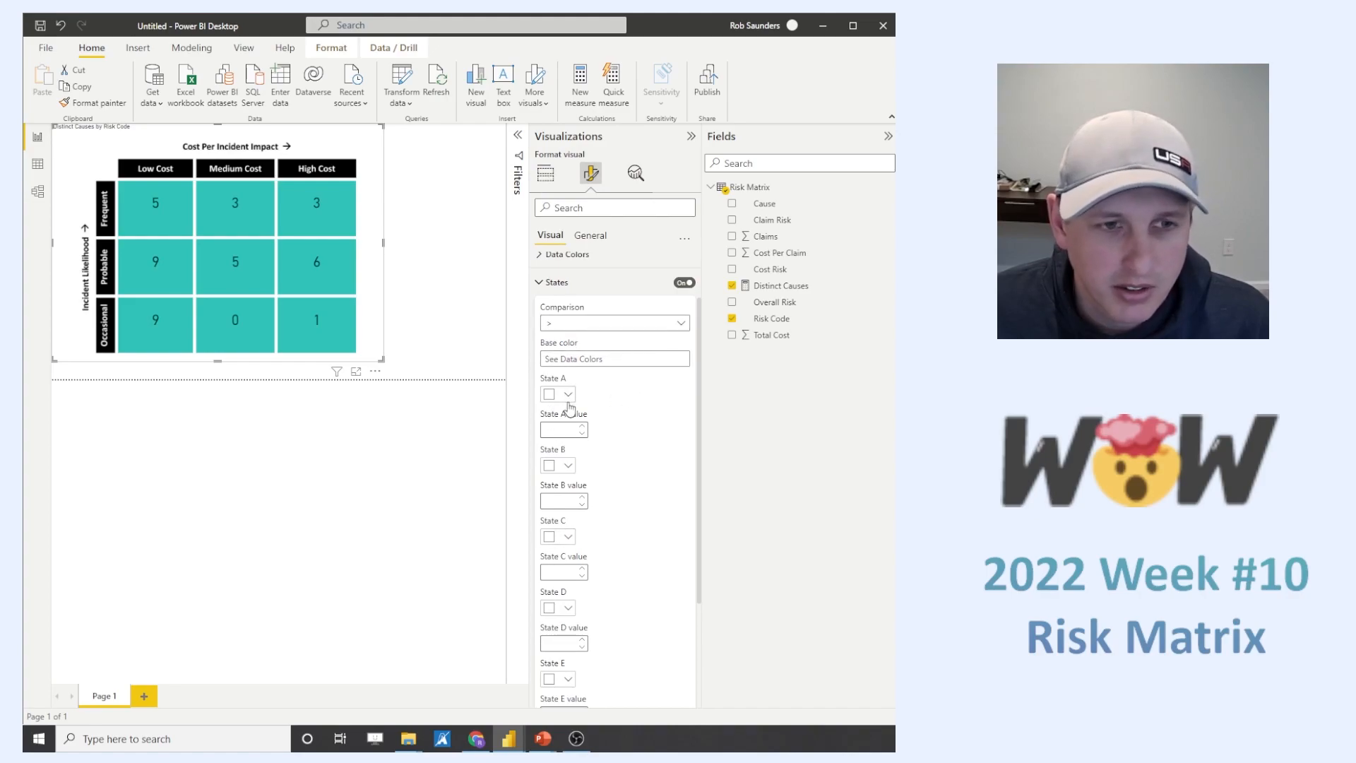
scroll(640, 558, down, 2)
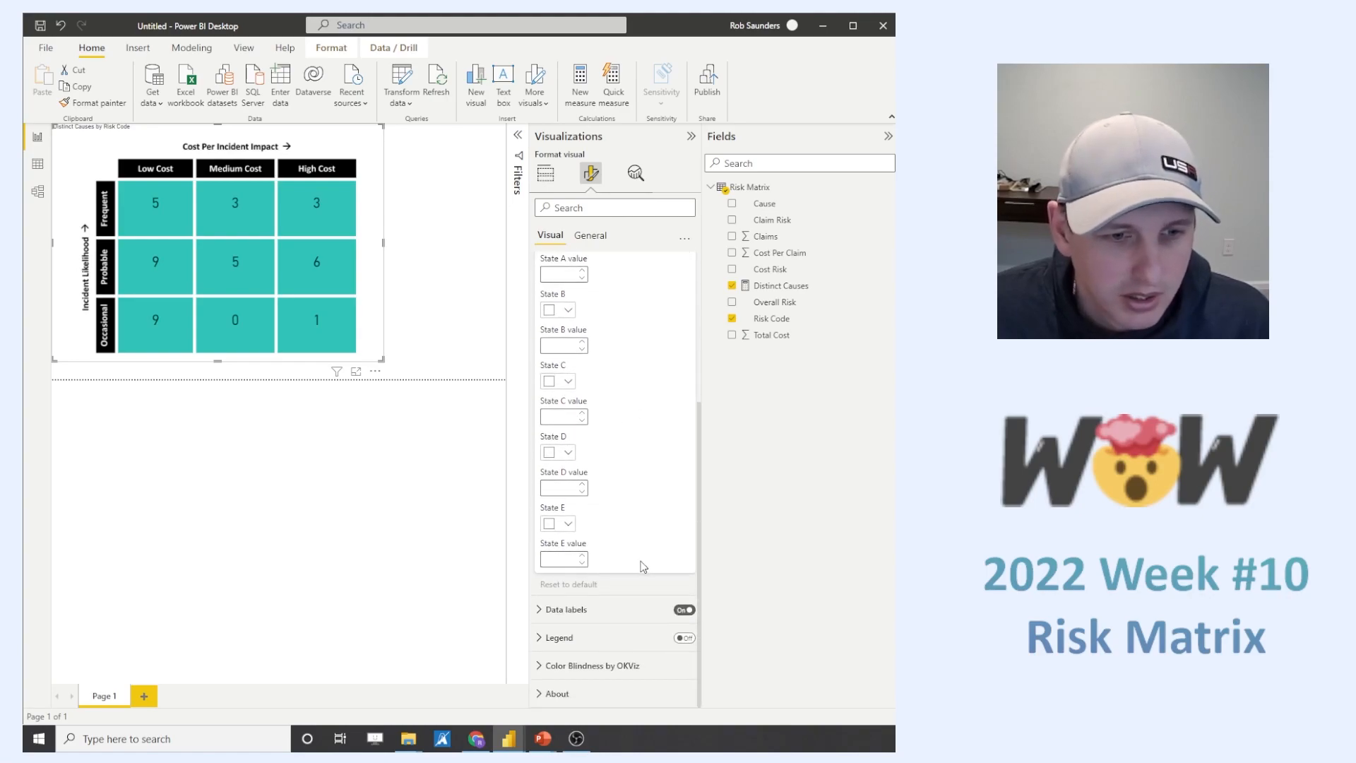
scroll(608, 516, up, 3)
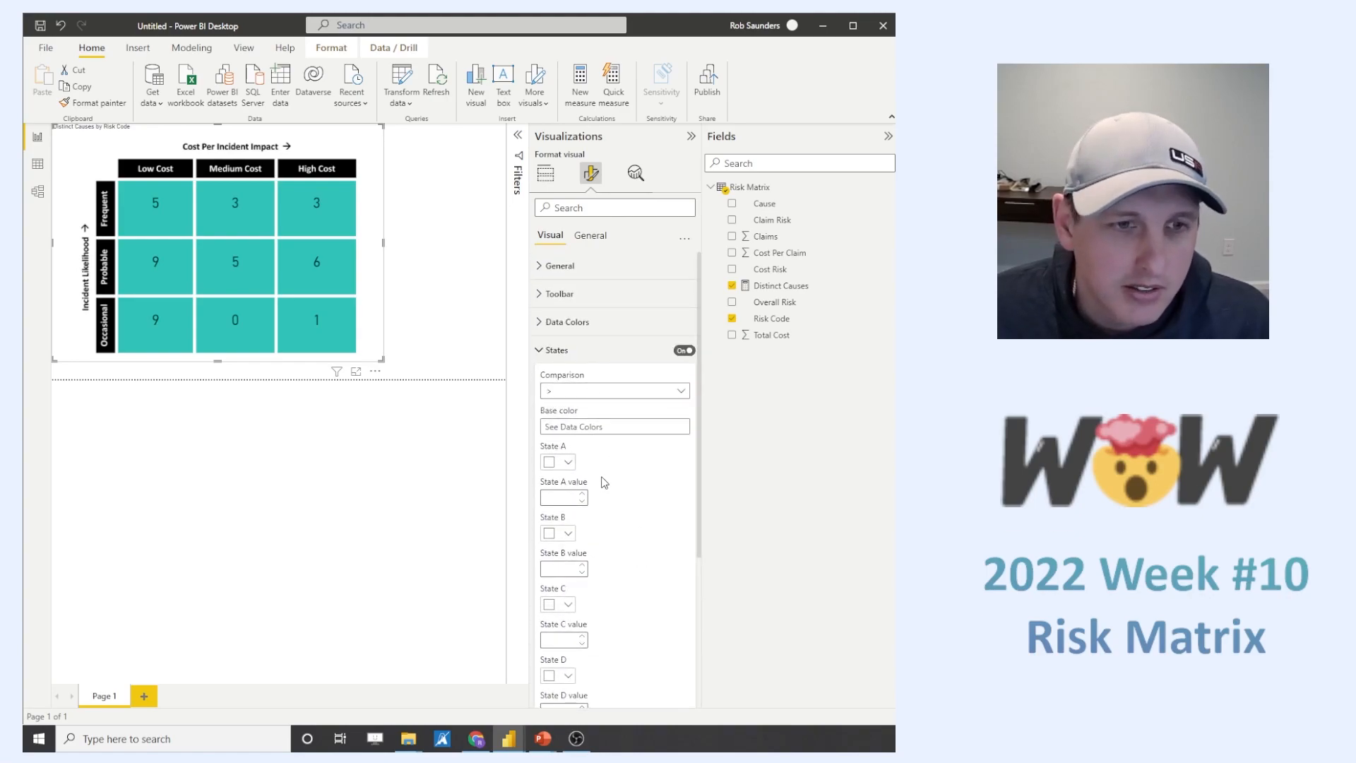
- Create a new calculated column in the Risk Matrix table and start a SWITCH formula on 'Risk Matrix'[Overall Risk]
right_click(777, 305)
click(681, 364)
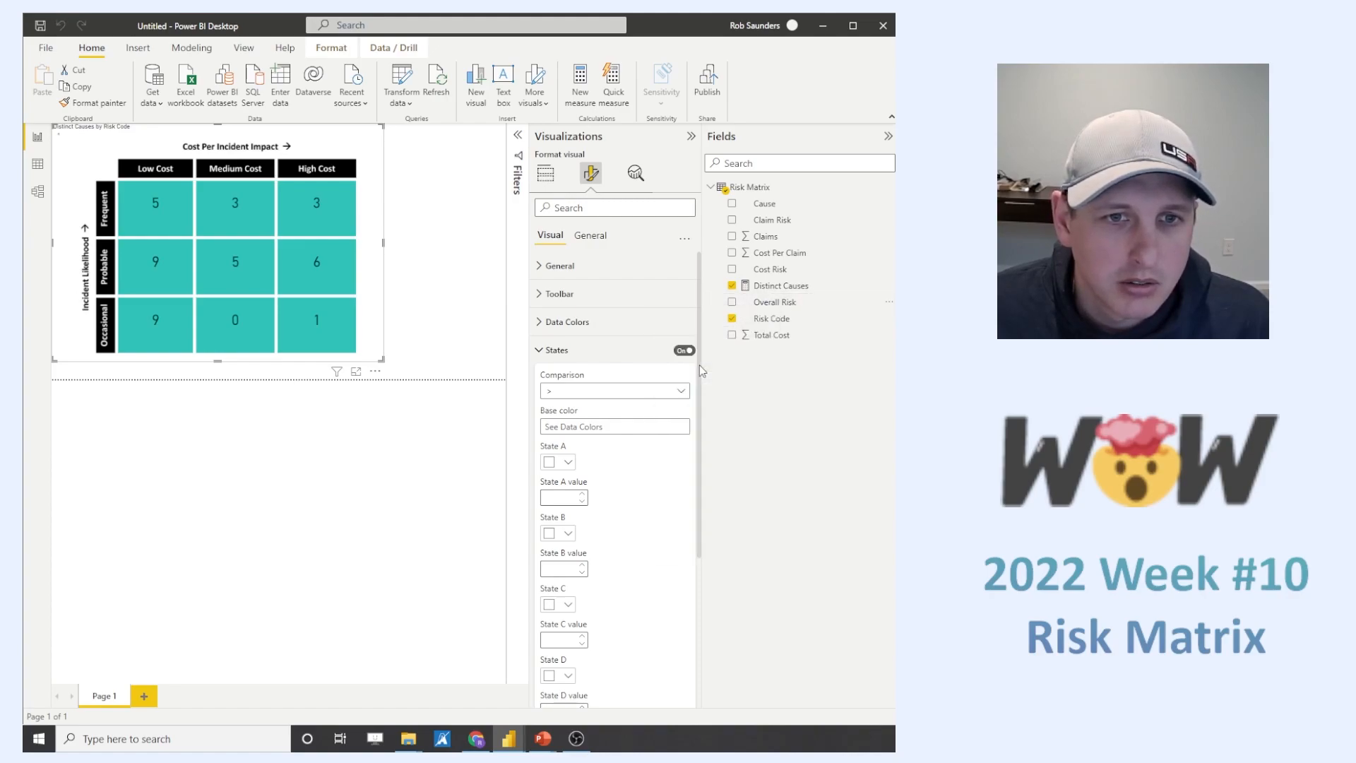
click(201, 137)
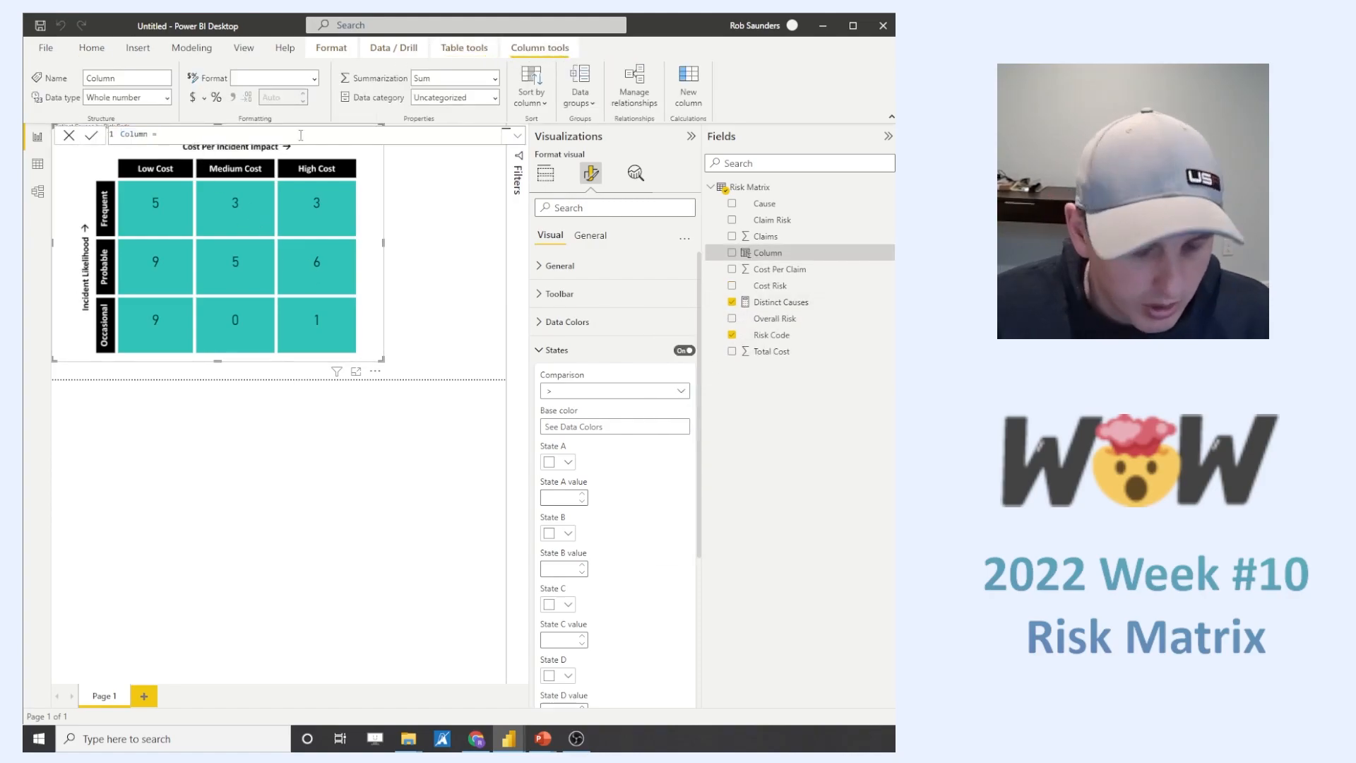
text(switc)
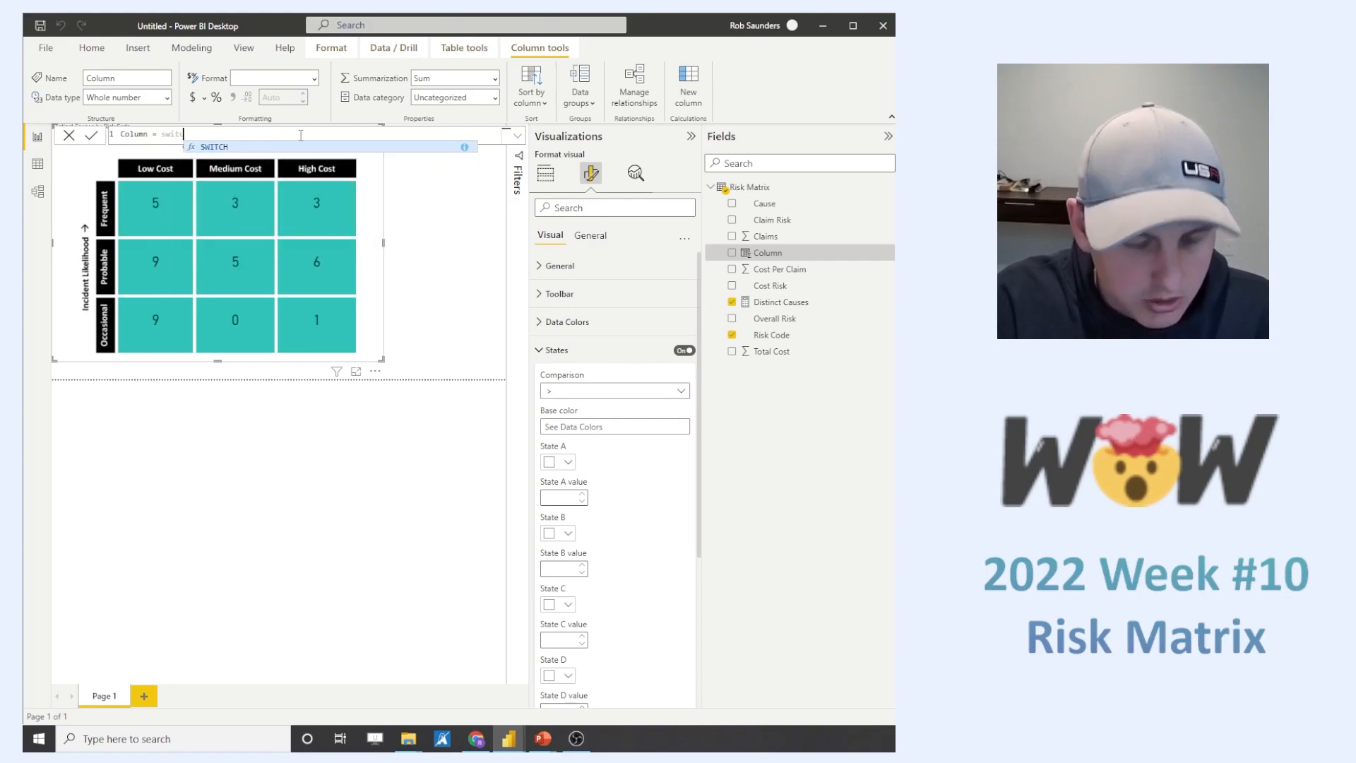
text(h('Risk Matrix'[Overall Risk])
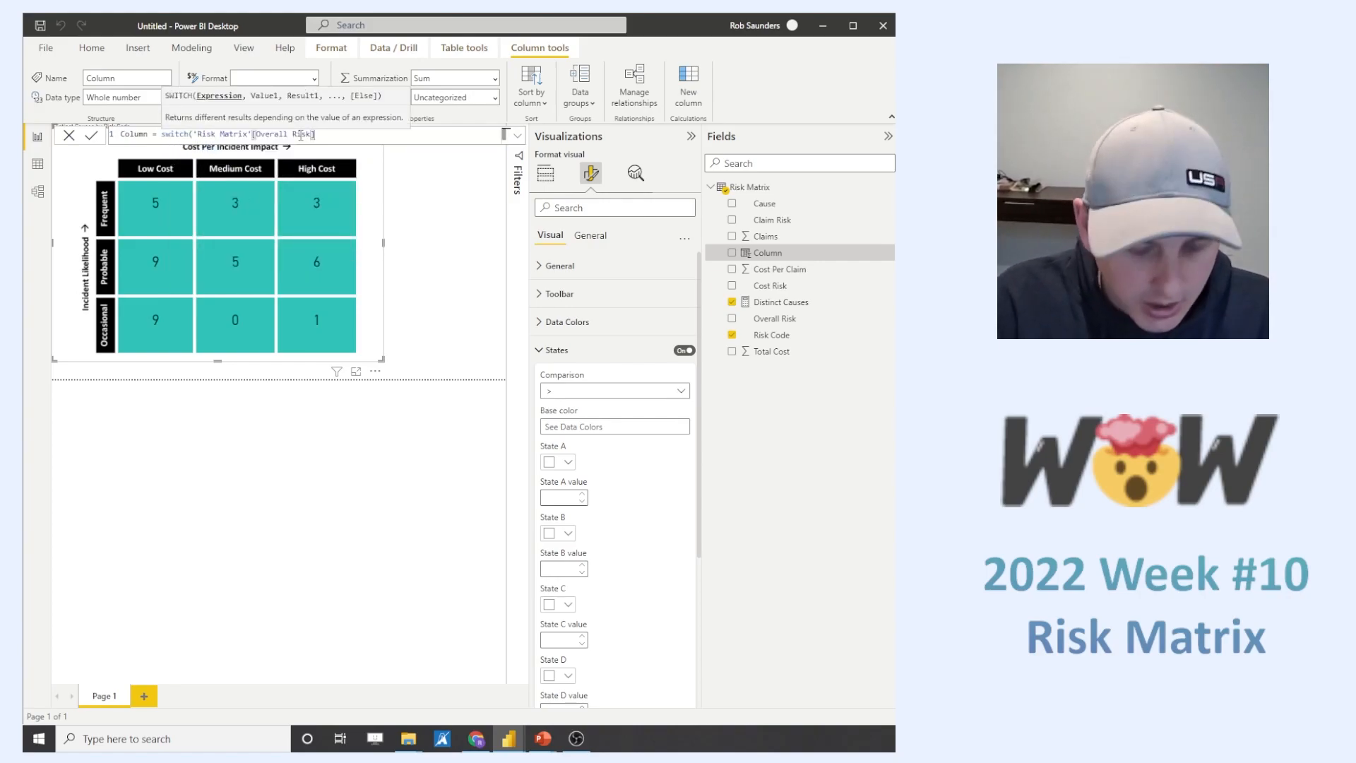
text(,"Low",)
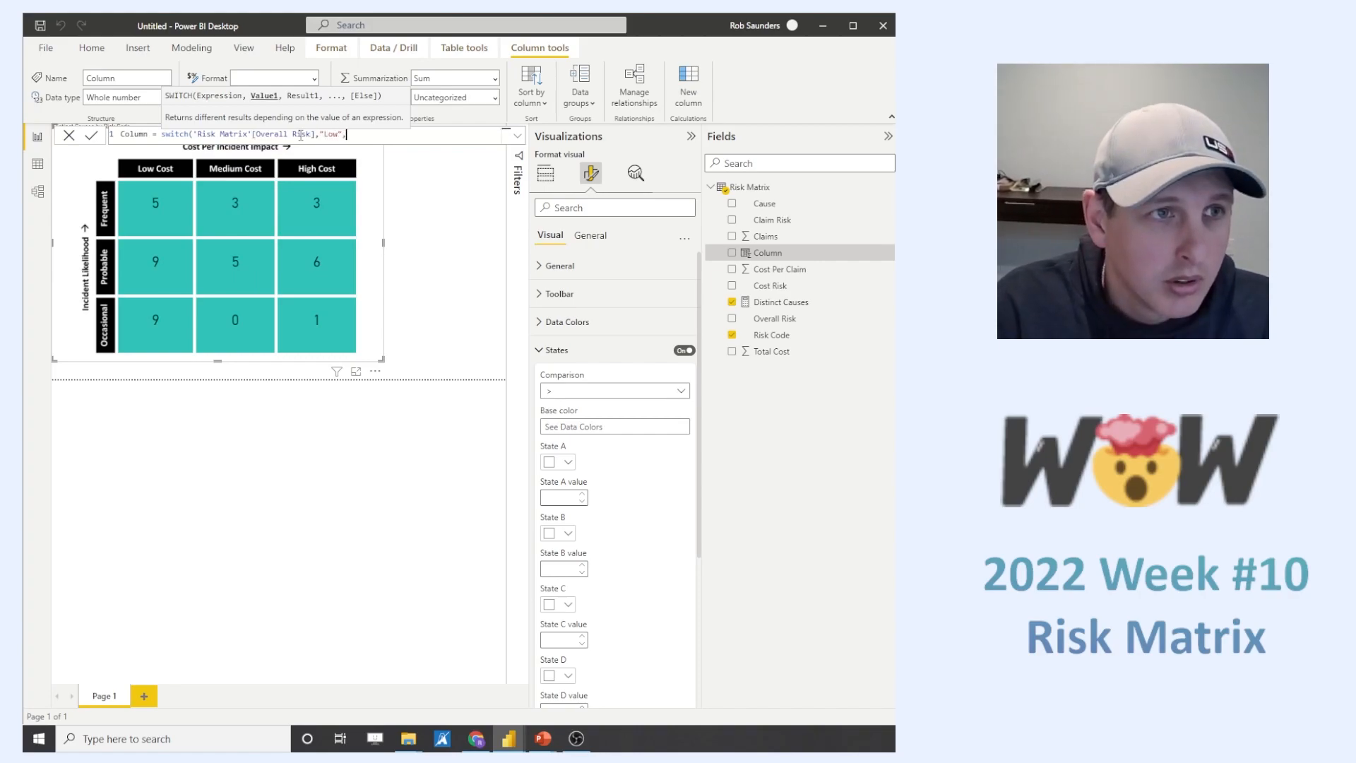
- Complete the SWITCH formula by mapping "Low" to 1, "Medium" to 2 and "High" to 3
text(1,"Medium)
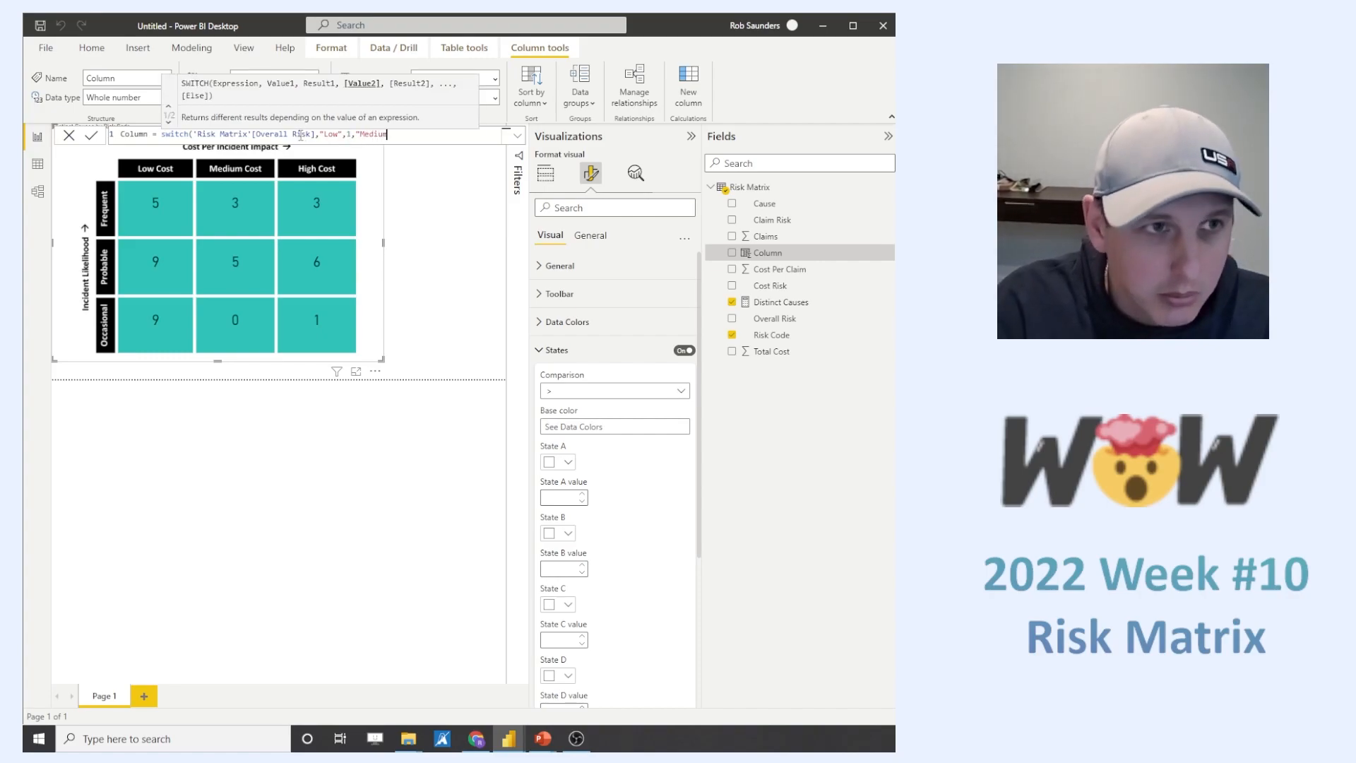
text(",2,")
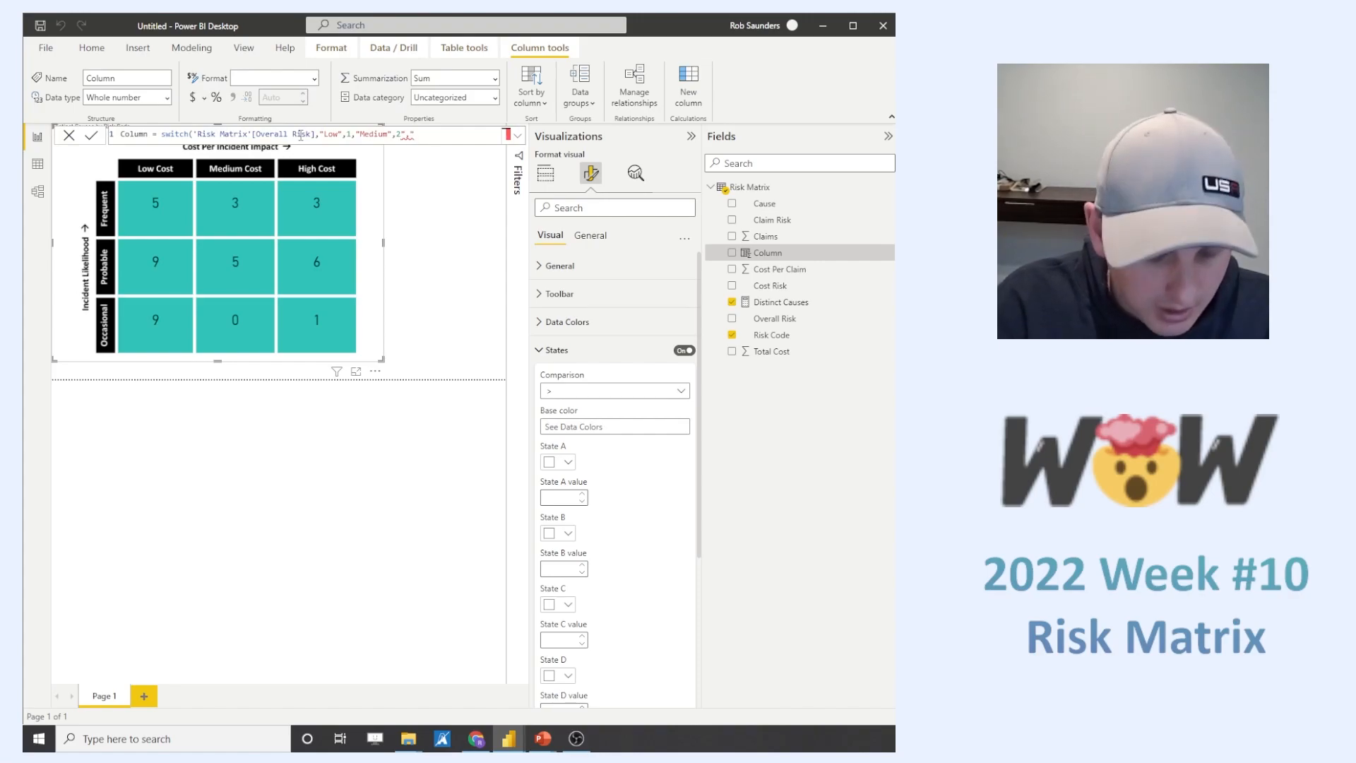
text(,"H)
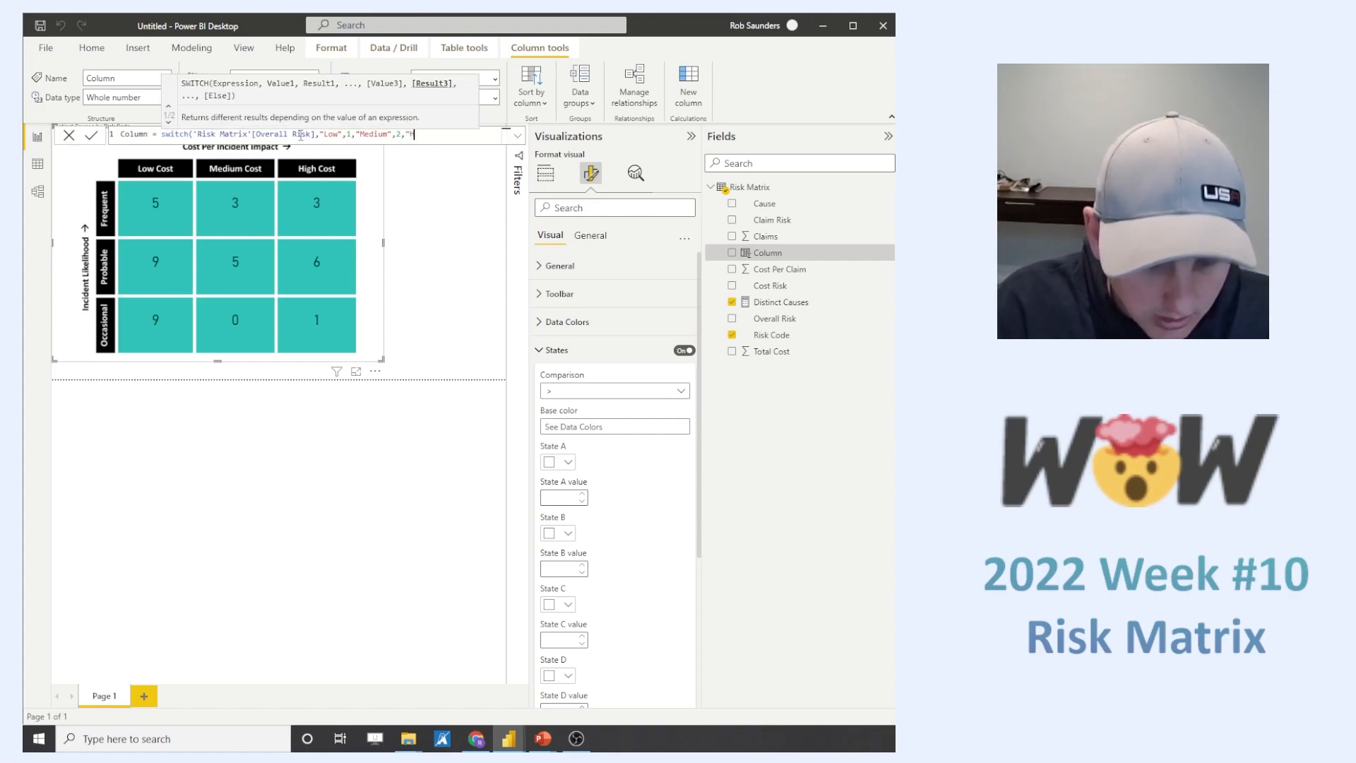
text(igh",)
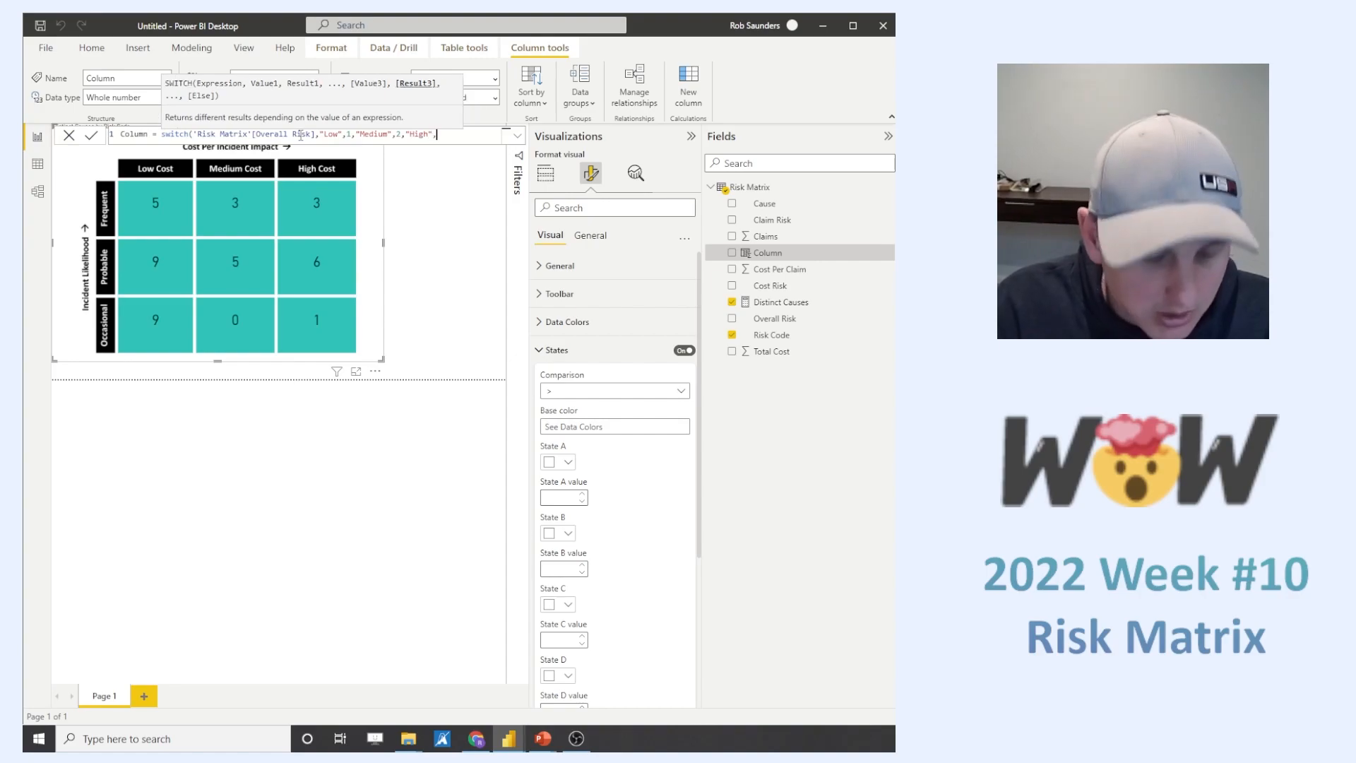
text(3,)
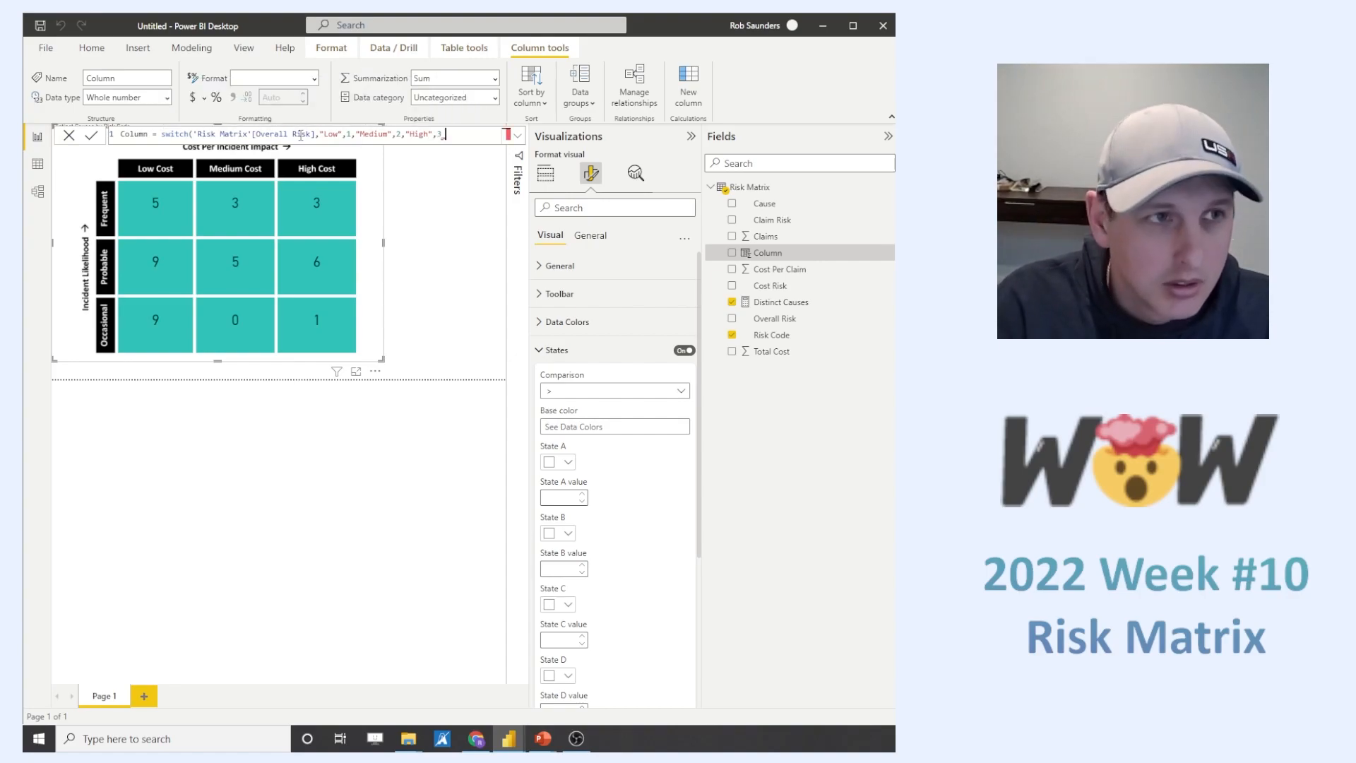
key(BackSpace)
text())
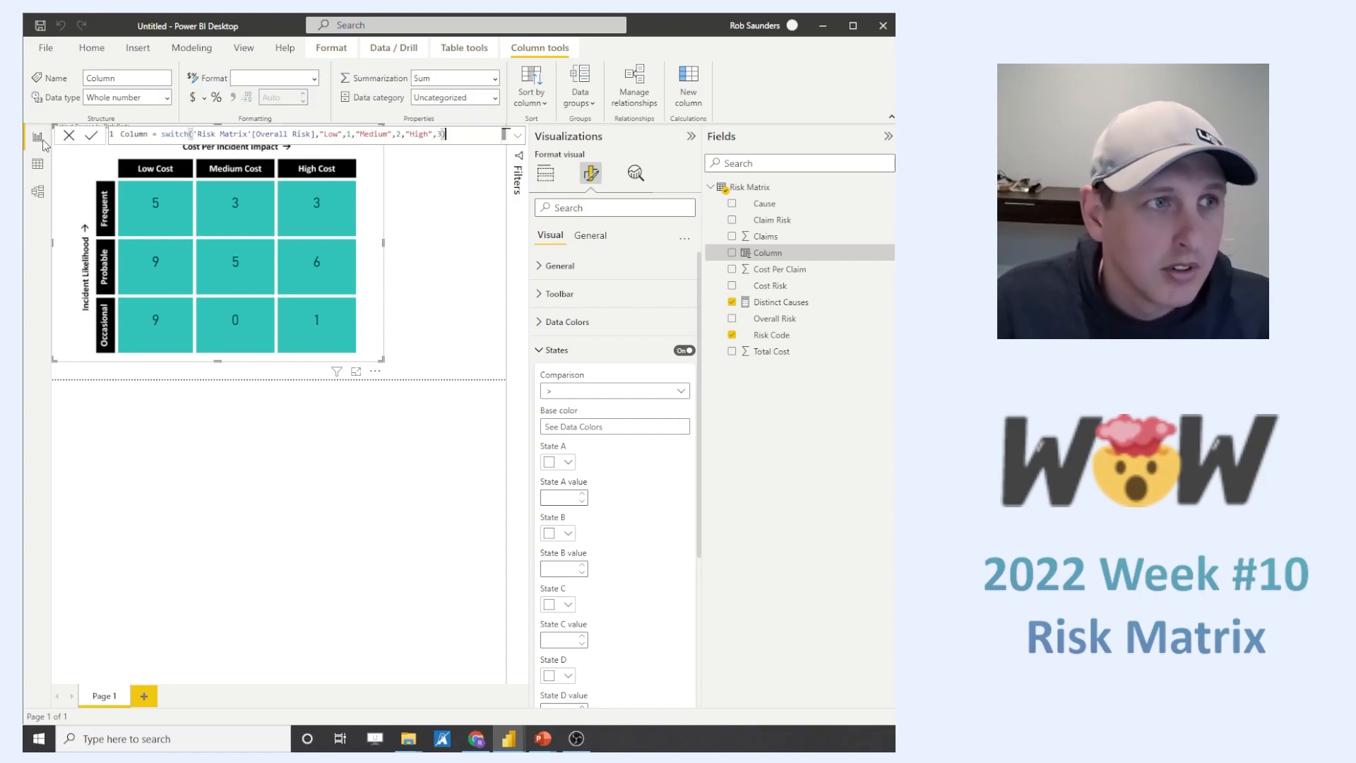
- Rename the new calculated column as Overall Risk (Number) in its formula and commit it
double_click(138, 135)
text(Over)
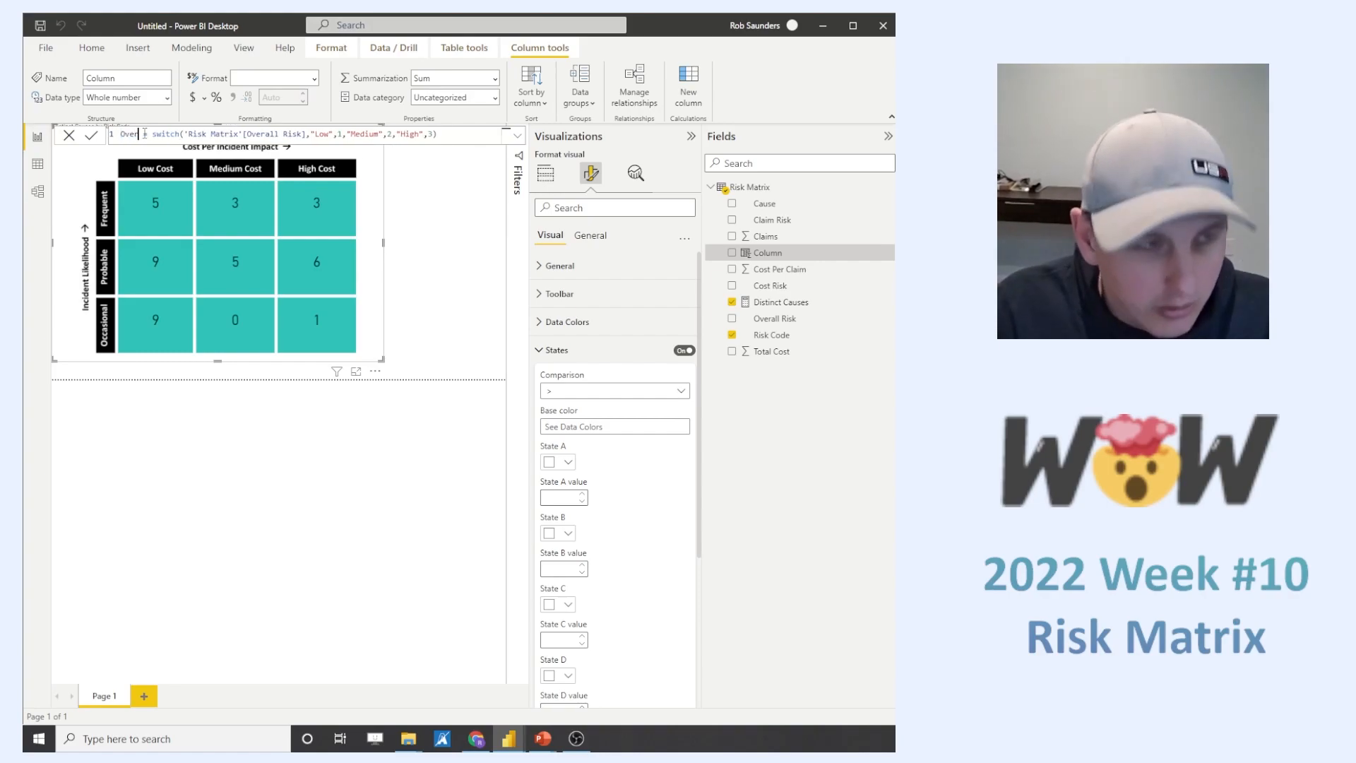
text(all Risk (Num)
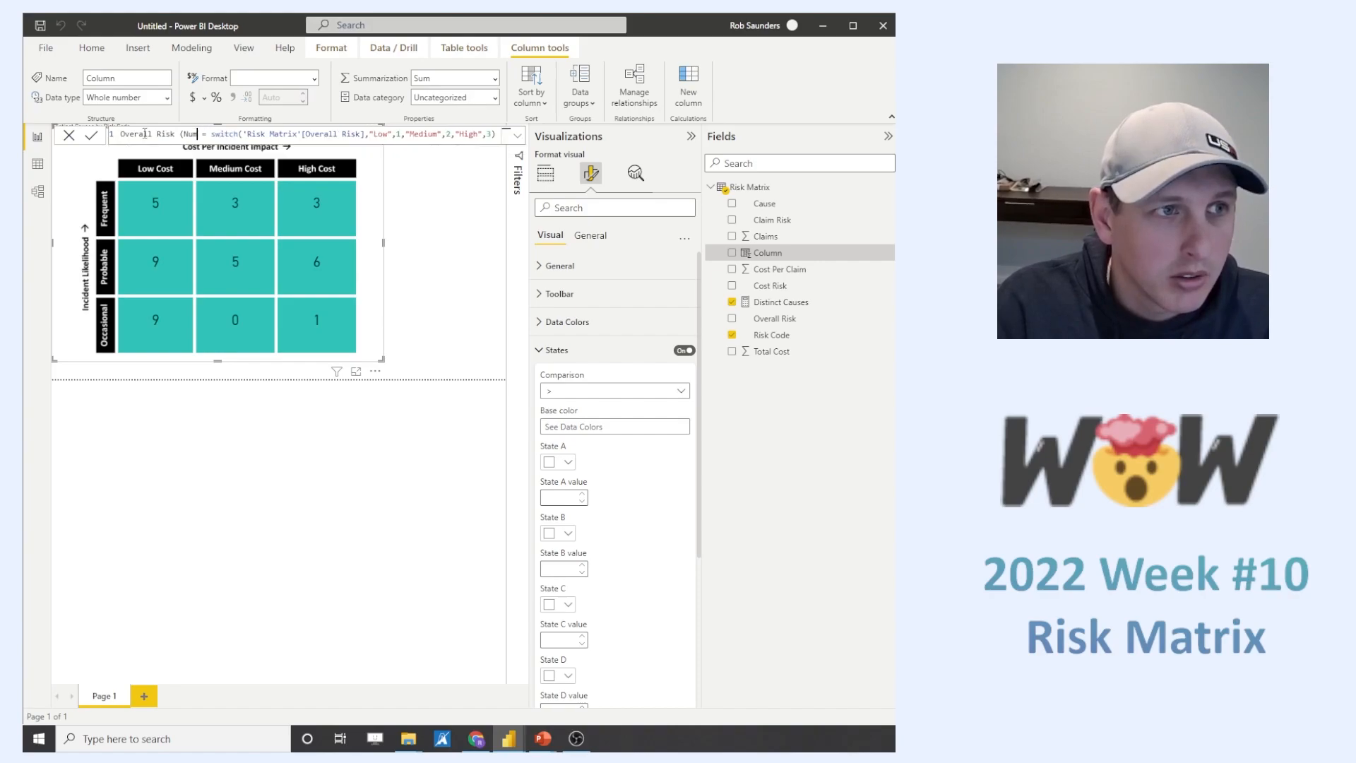
text(ber))
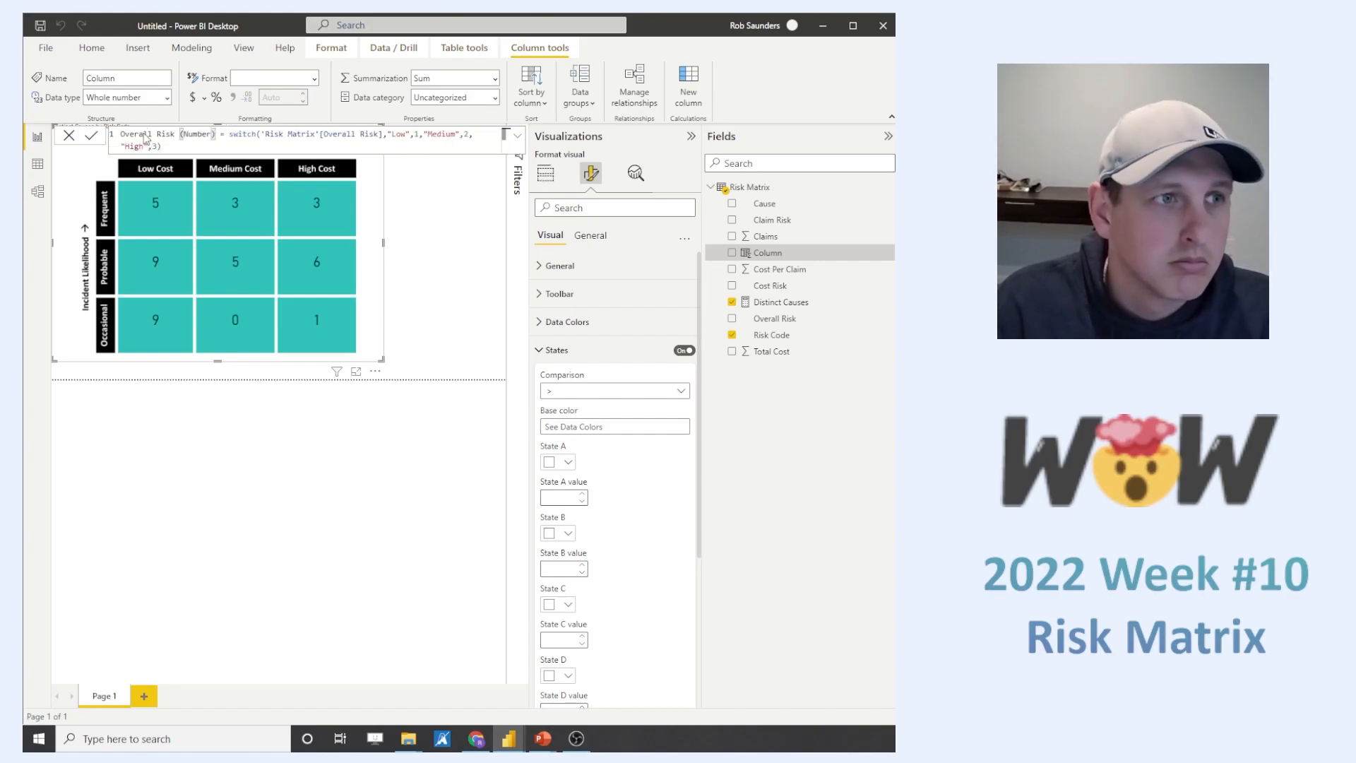
key(Return)
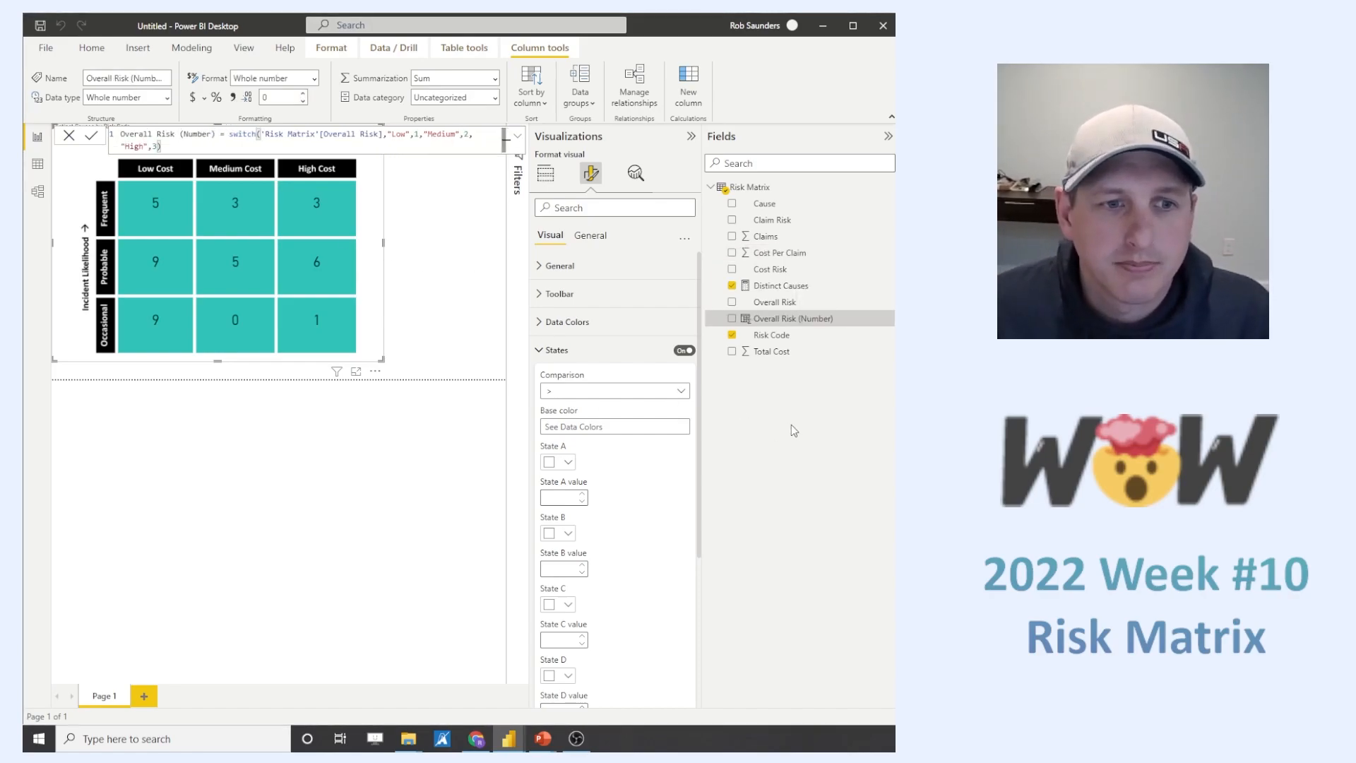
- Add Overall Risk (Number) as the Synoptic Panel's States Measure and set the States comparison to "="
click(545, 173)
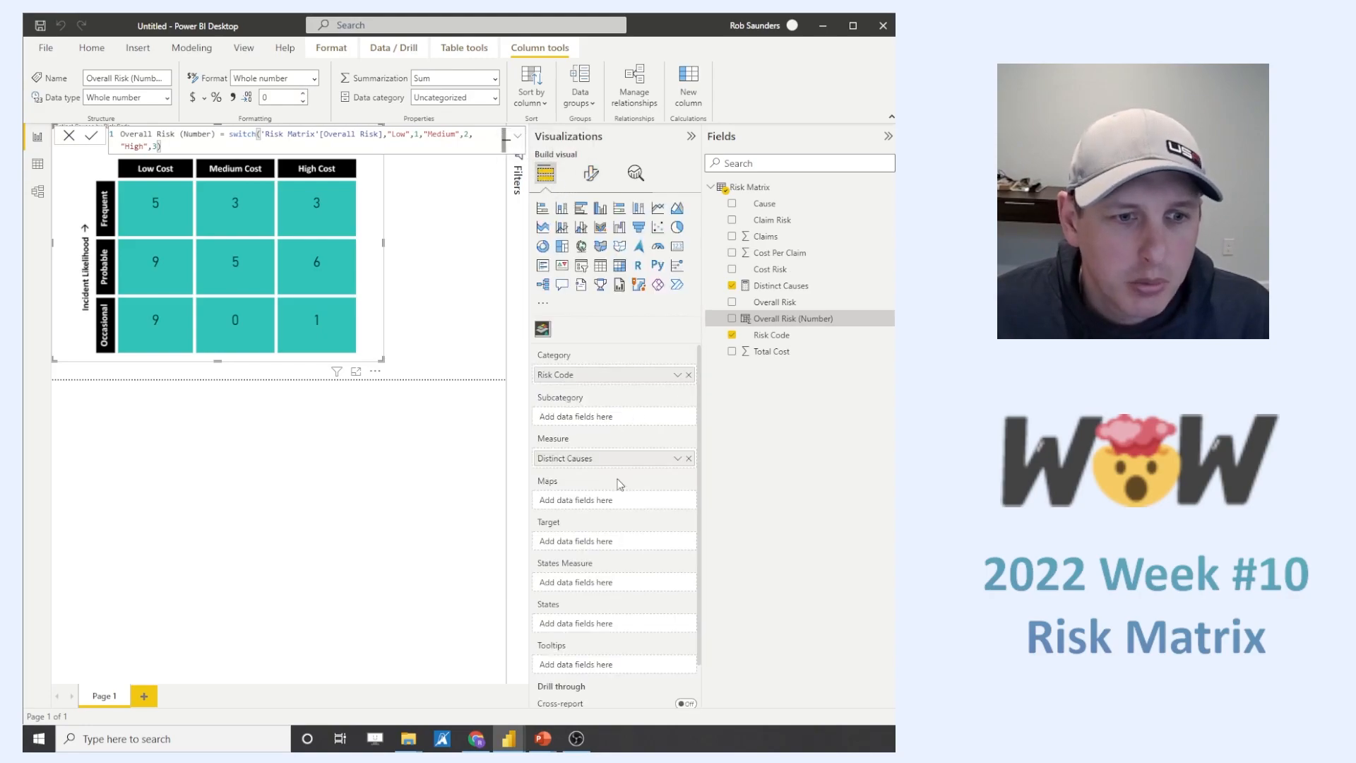
drag(776, 319, 628, 586)
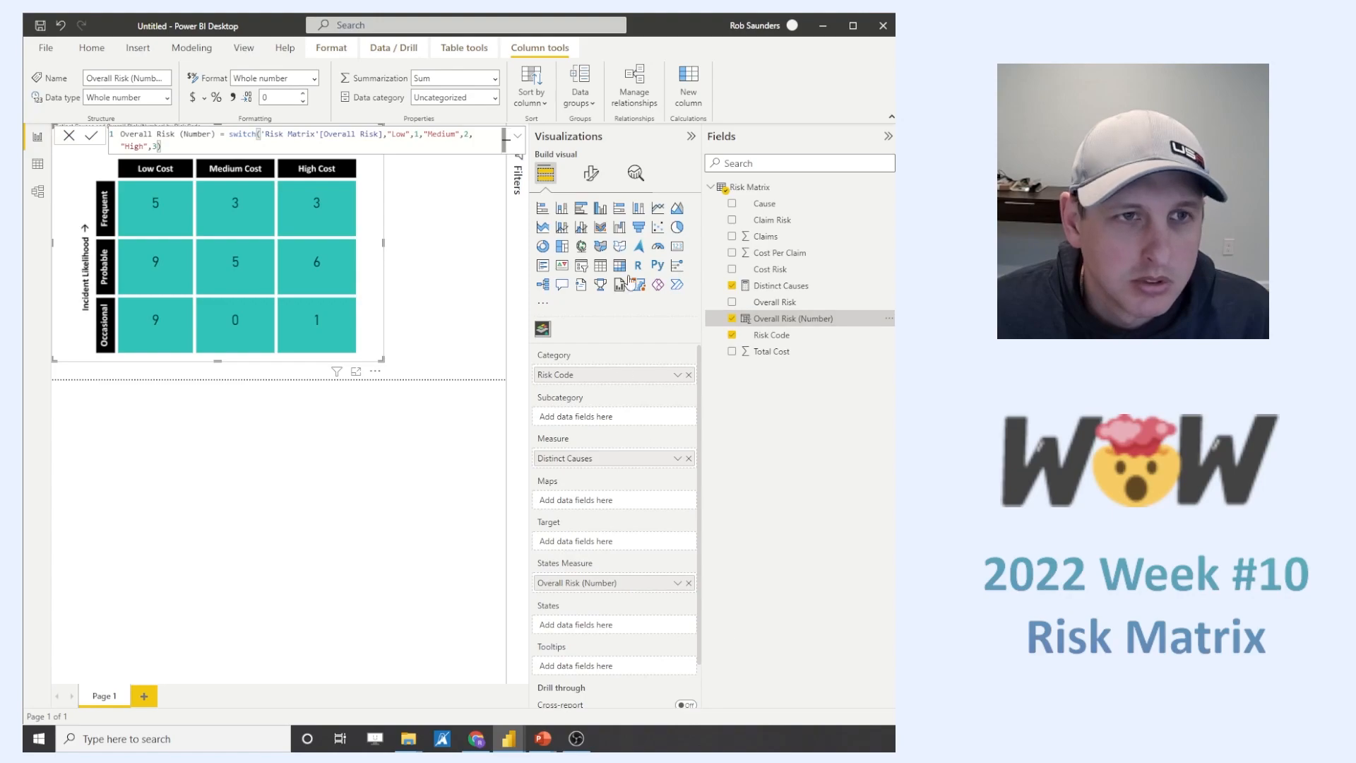
click(591, 173)
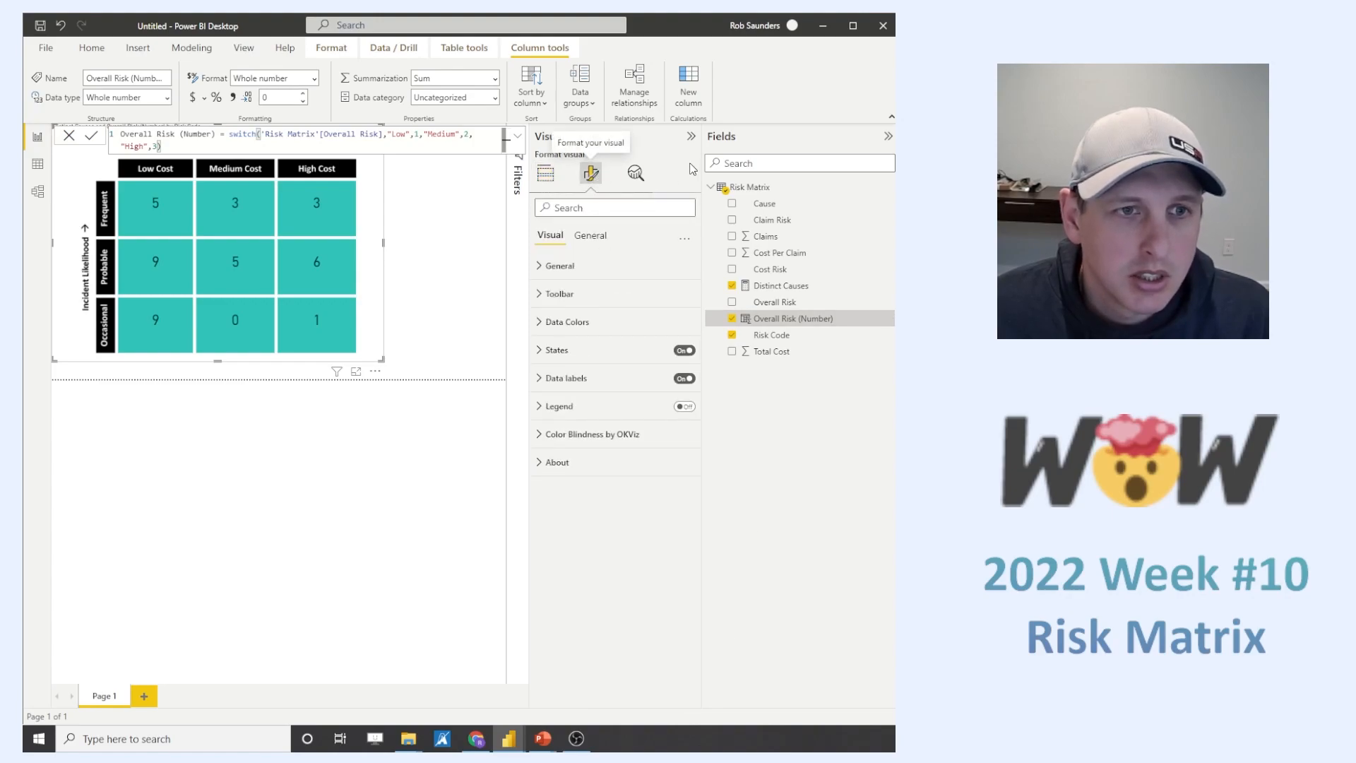
click(556, 350)
scroll(666, 449, down, 1)
click(593, 325)
click(600, 358)
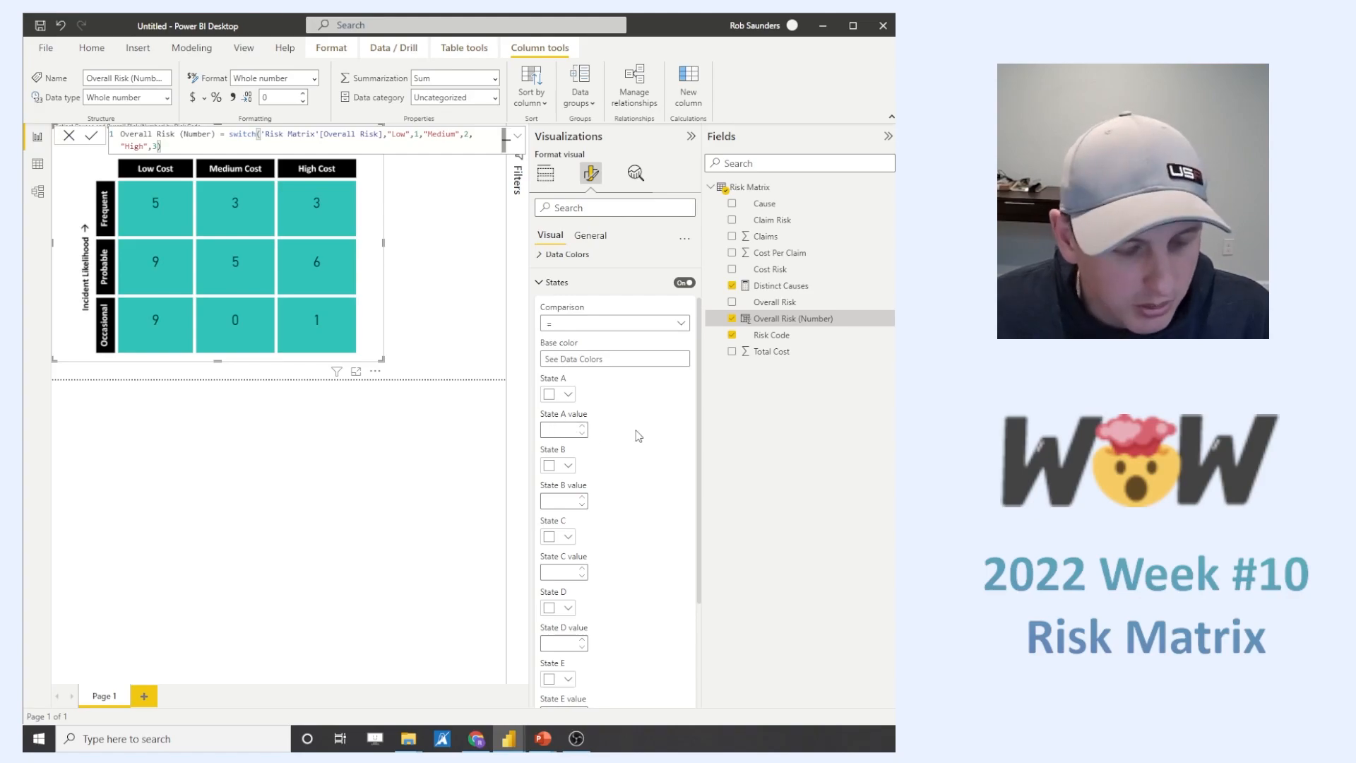
- Set State A to the custom light green #AEEBA0 with value 1, and enter 2 as the State B value
click(568, 395)
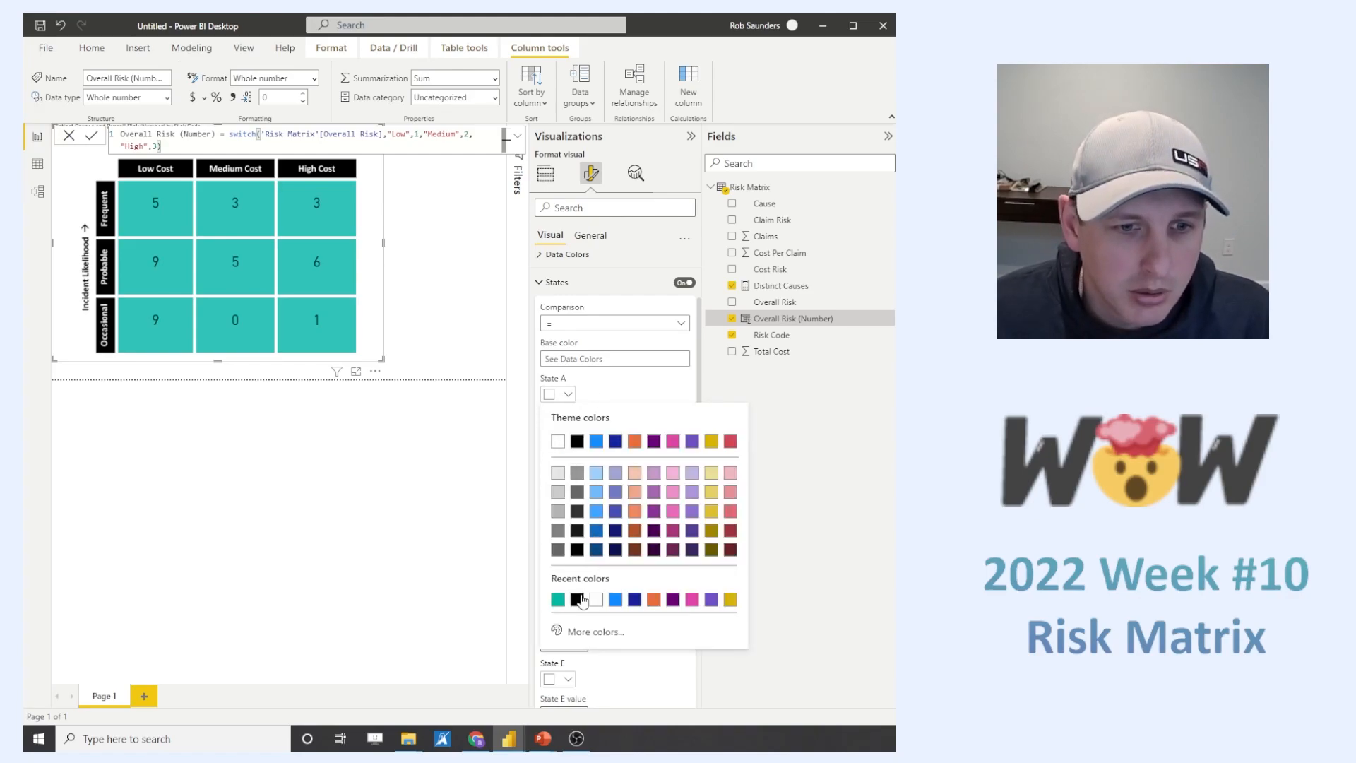
click(604, 631)
drag(595, 582, 607, 579)
click(587, 424)
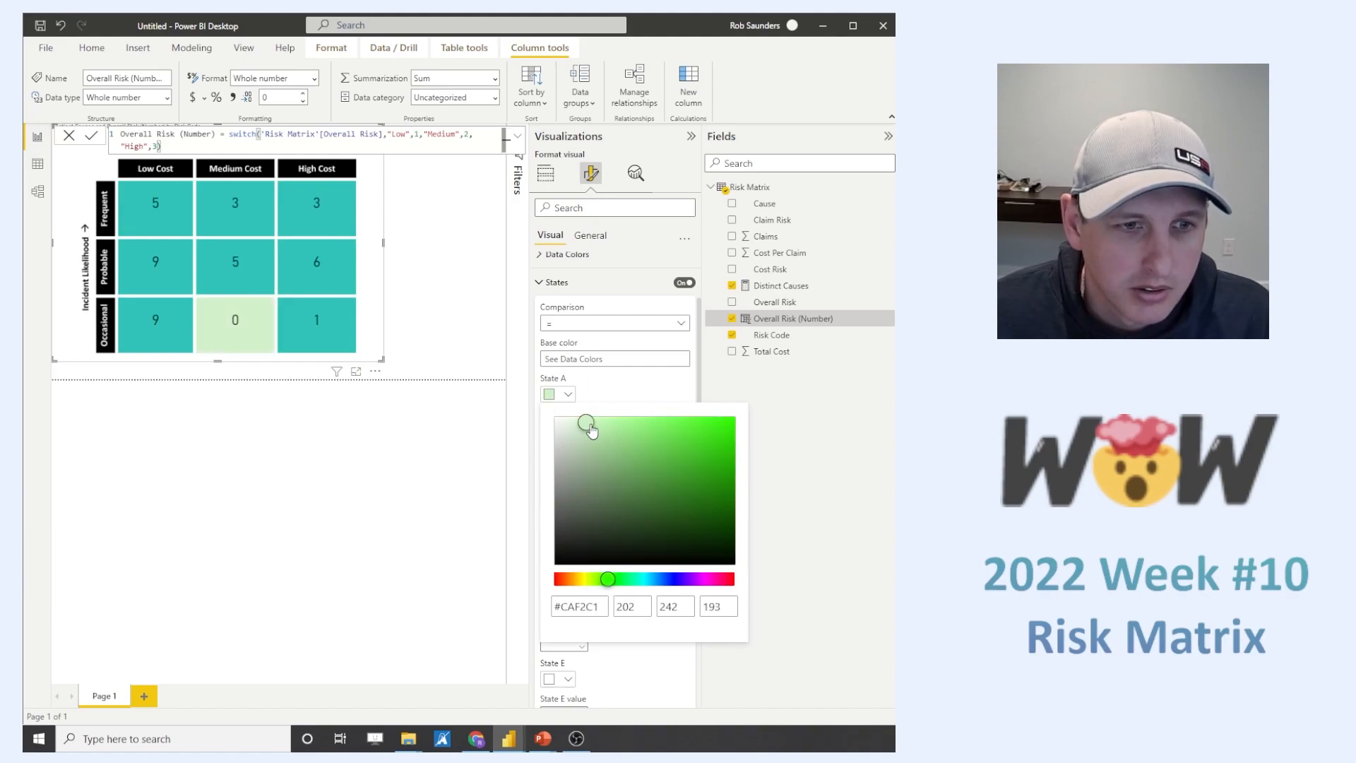
drag(592, 431, 612, 436)
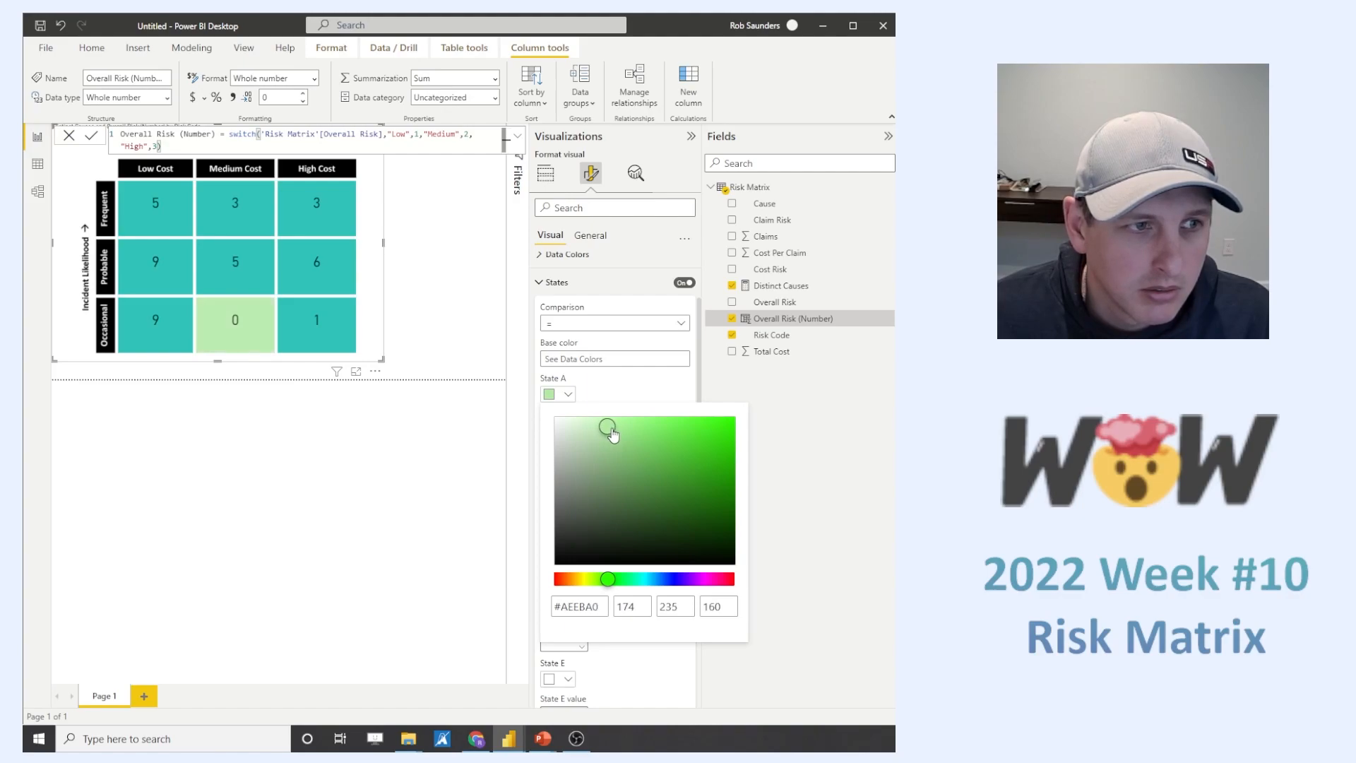
click(823, 446)
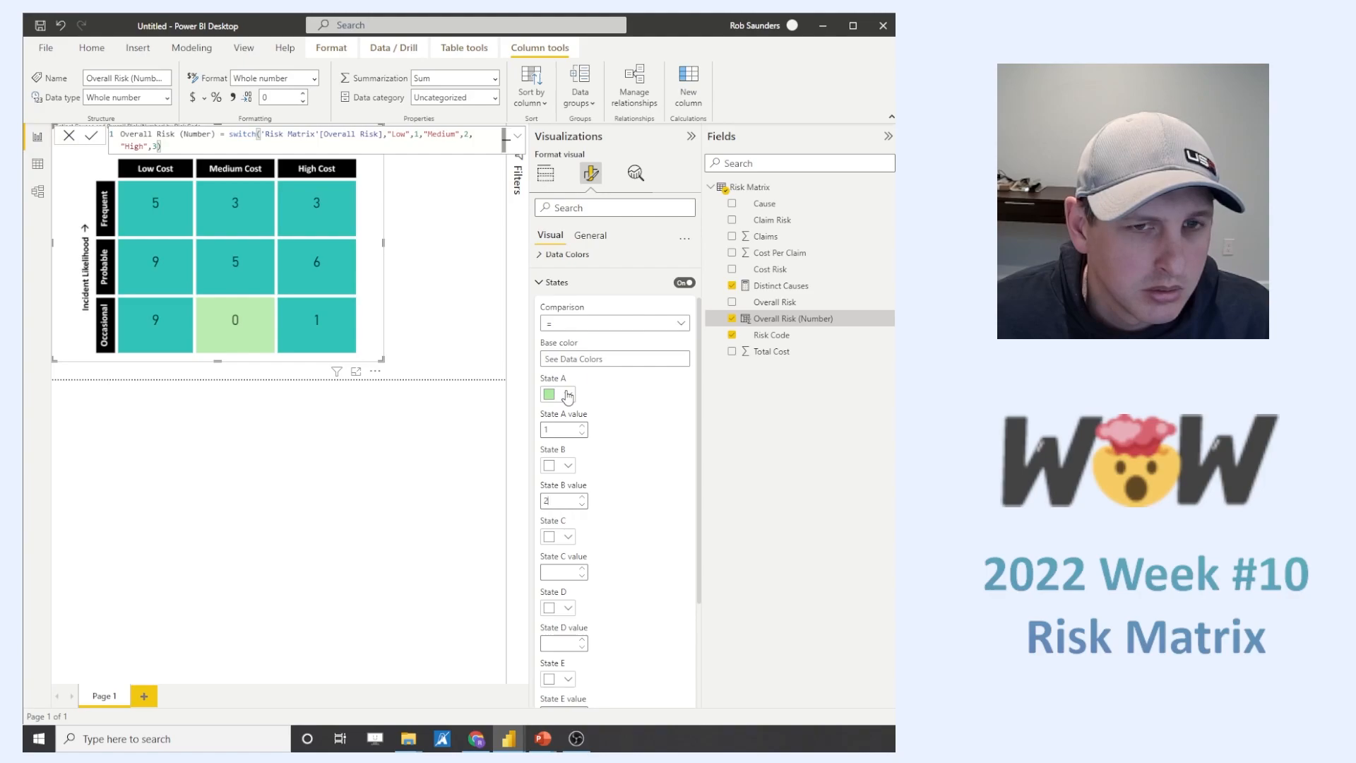
- Change the aggregation of Overall Risk (Number) in the States Measure to Average
click(545, 173)
click(677, 584)
click(732, 431)
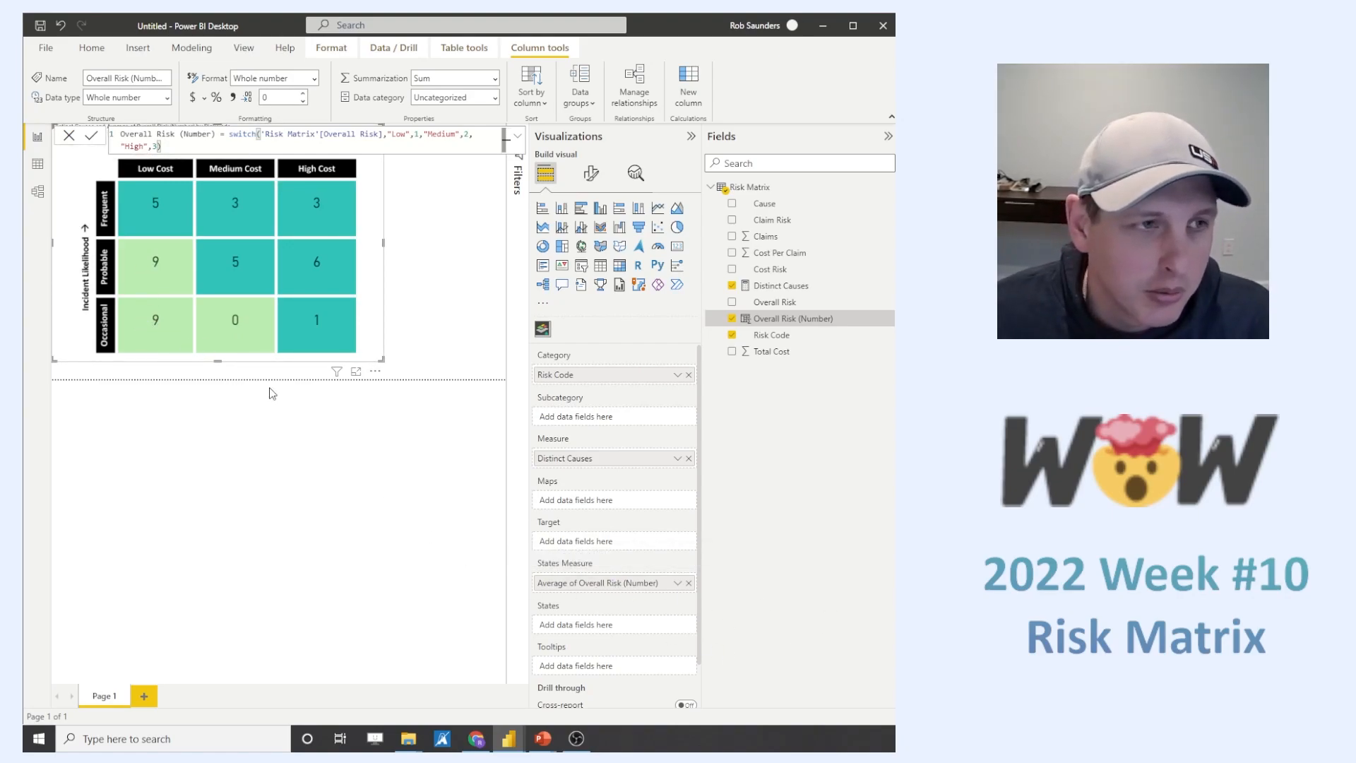
- Set the State B colour to the light yellow theme shade in the Synoptic Panel's States options
click(590, 173)
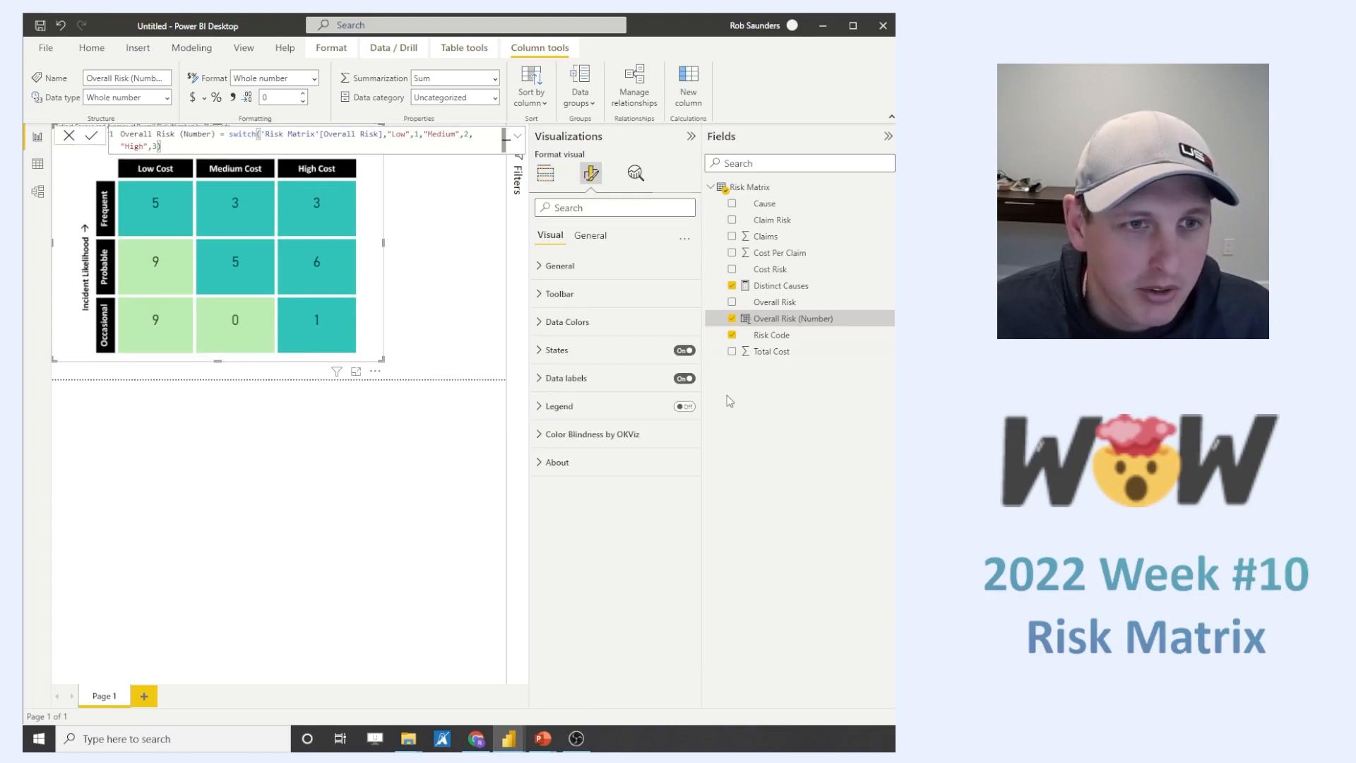
click(541, 327)
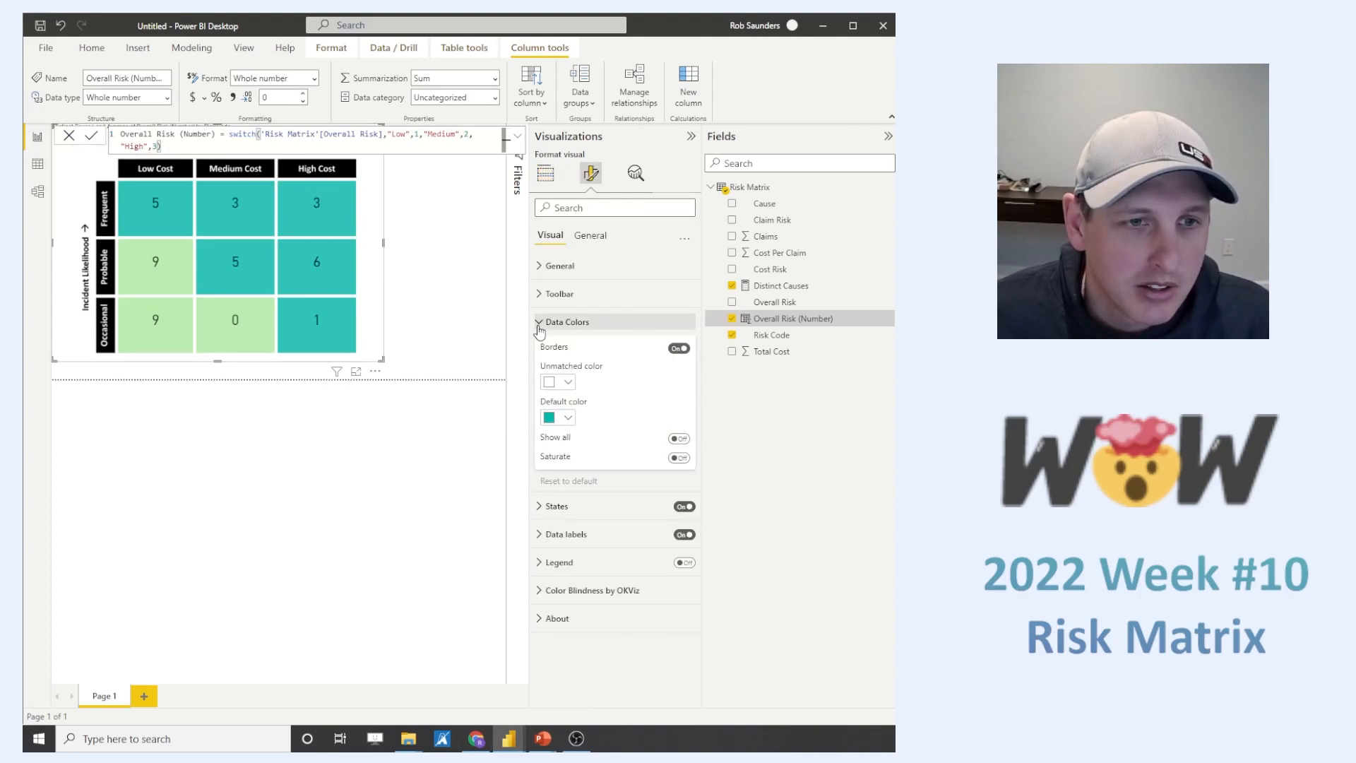
click(540, 324)
click(542, 350)
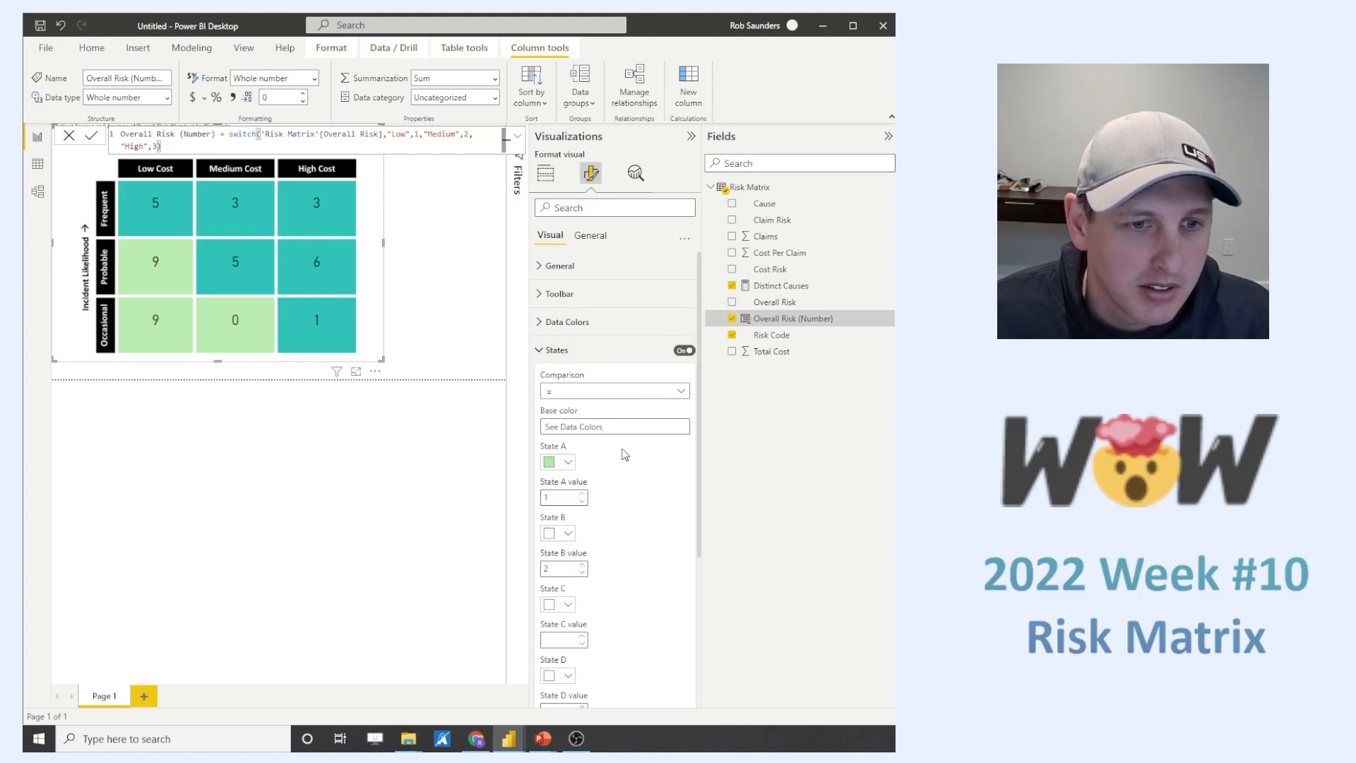
scroll(624, 437, down, 2)
click(565, 397)
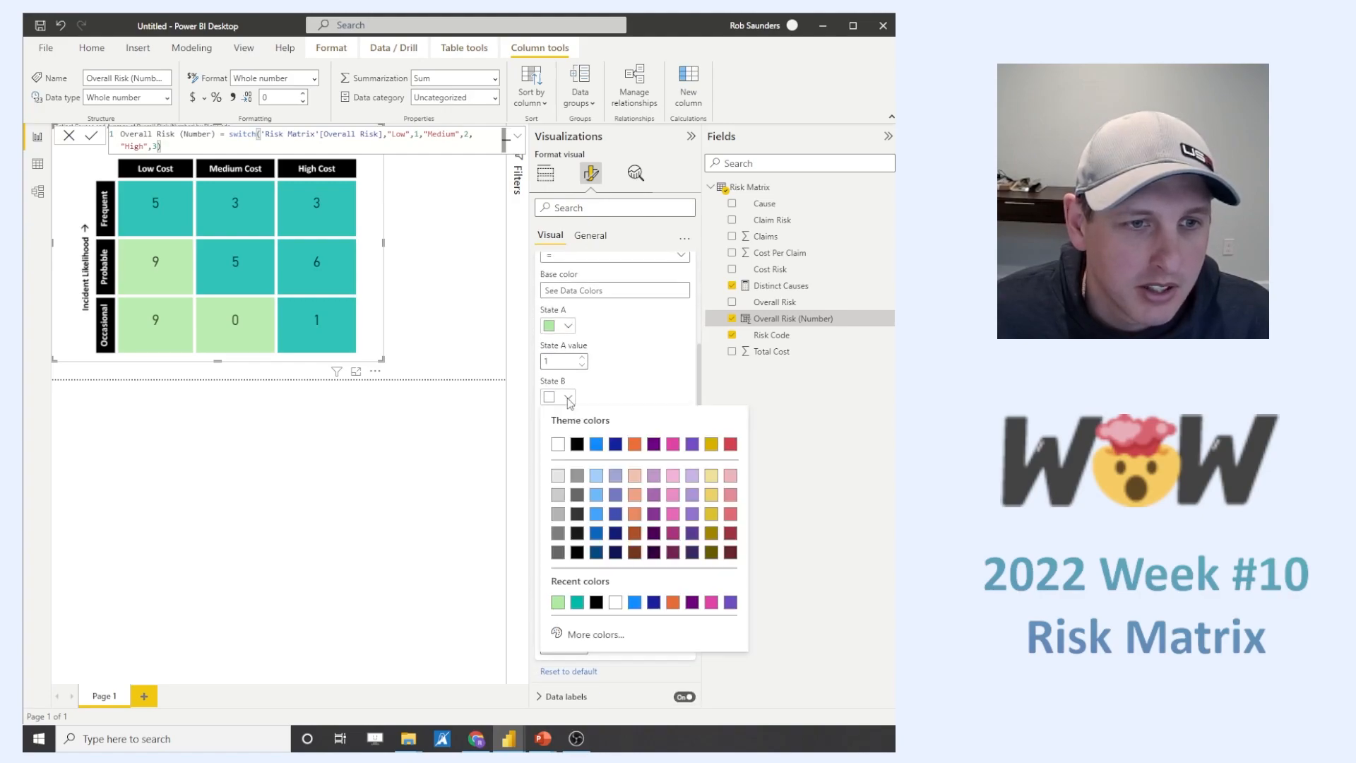
click(713, 482)
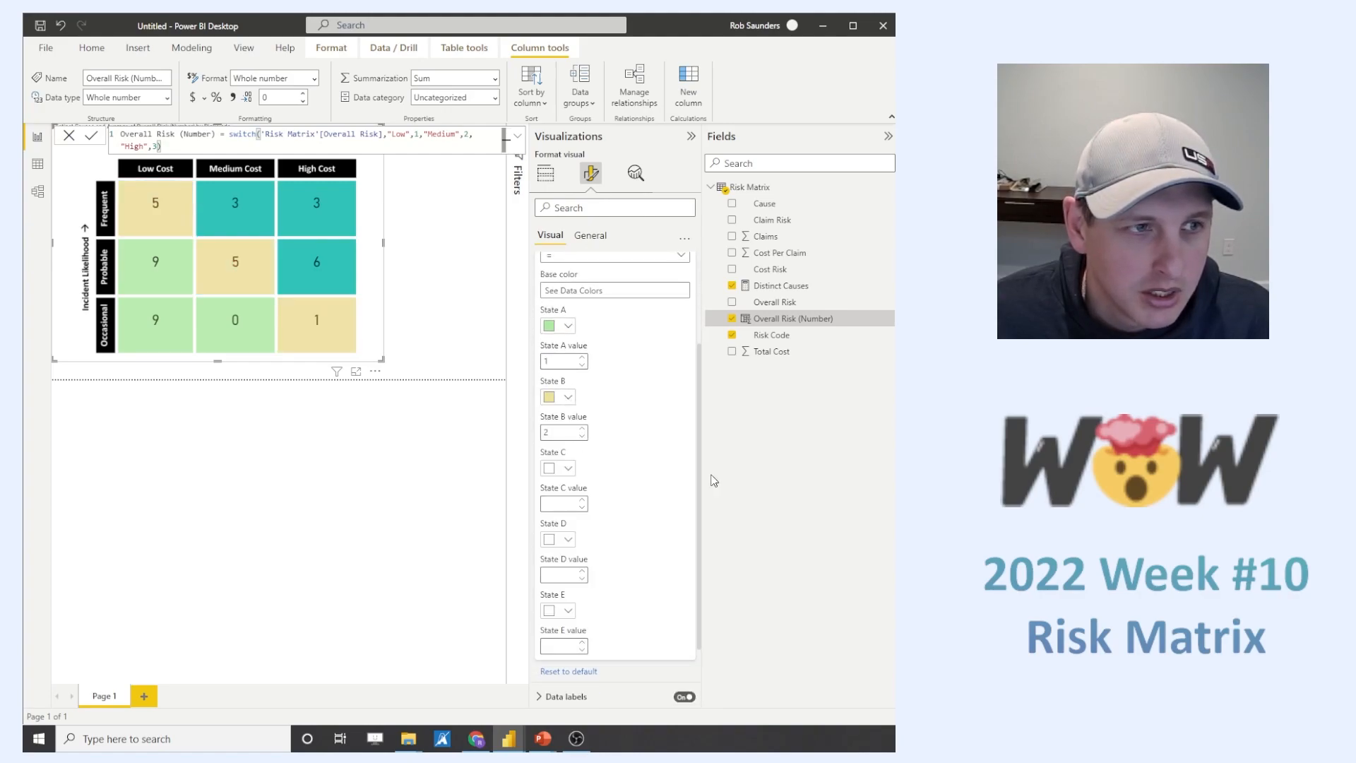
- Set the State C value to 3 and its colour to a light red theme shade
click(568, 468)
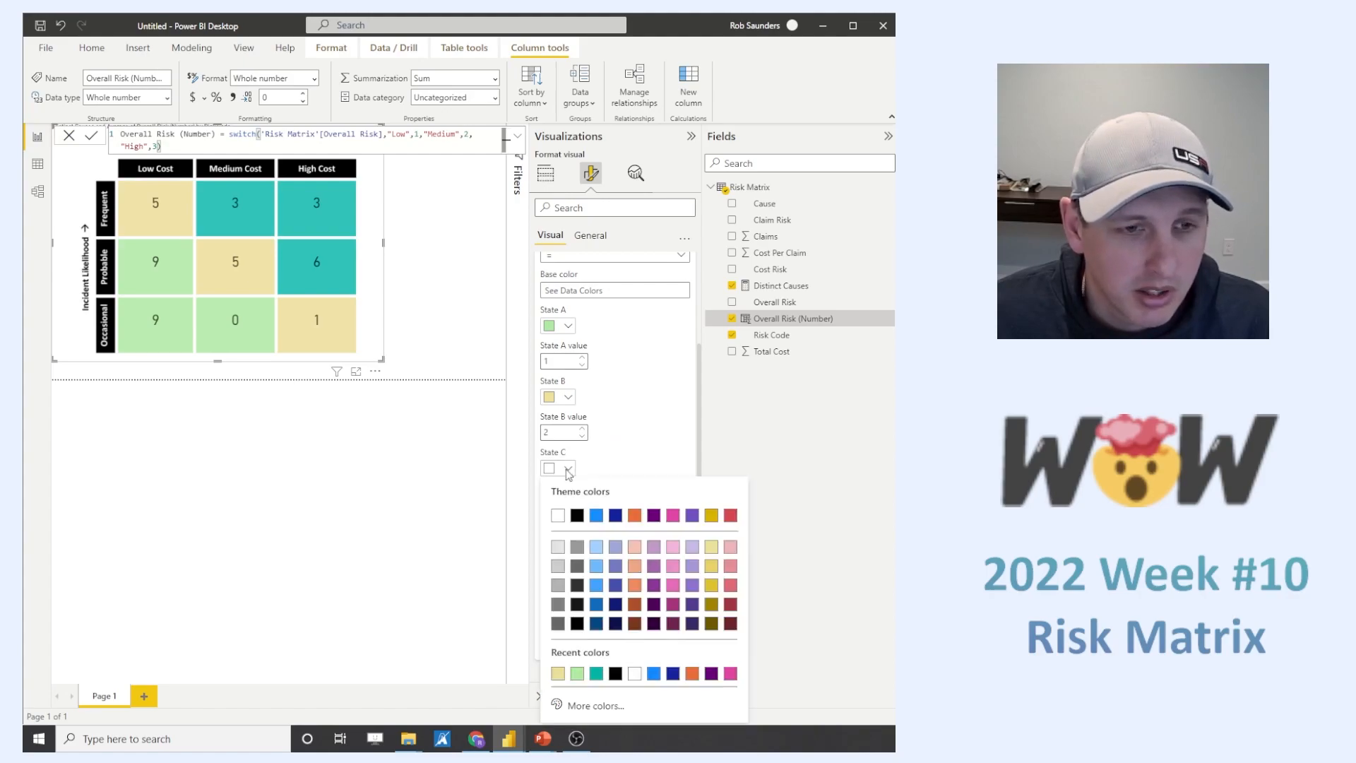
click(568, 469)
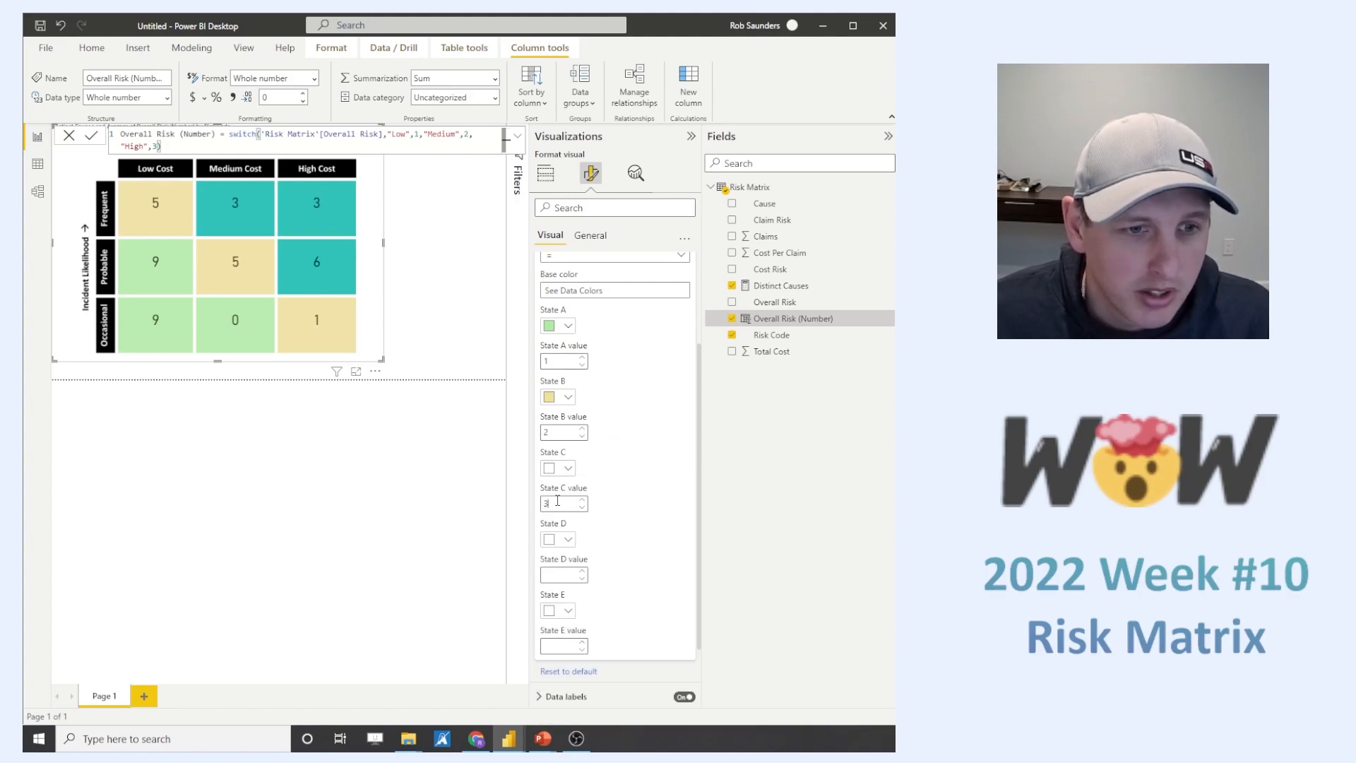
click(568, 468)
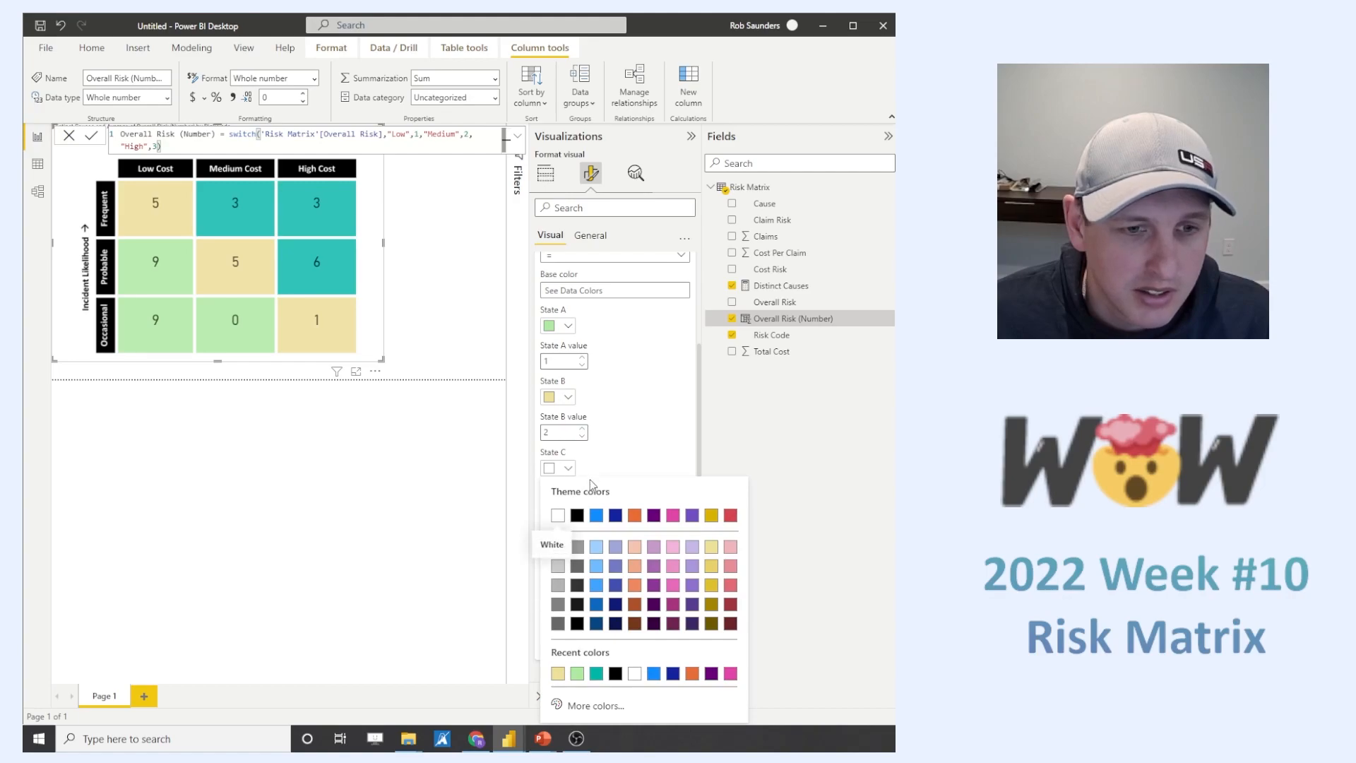
click(731, 566)
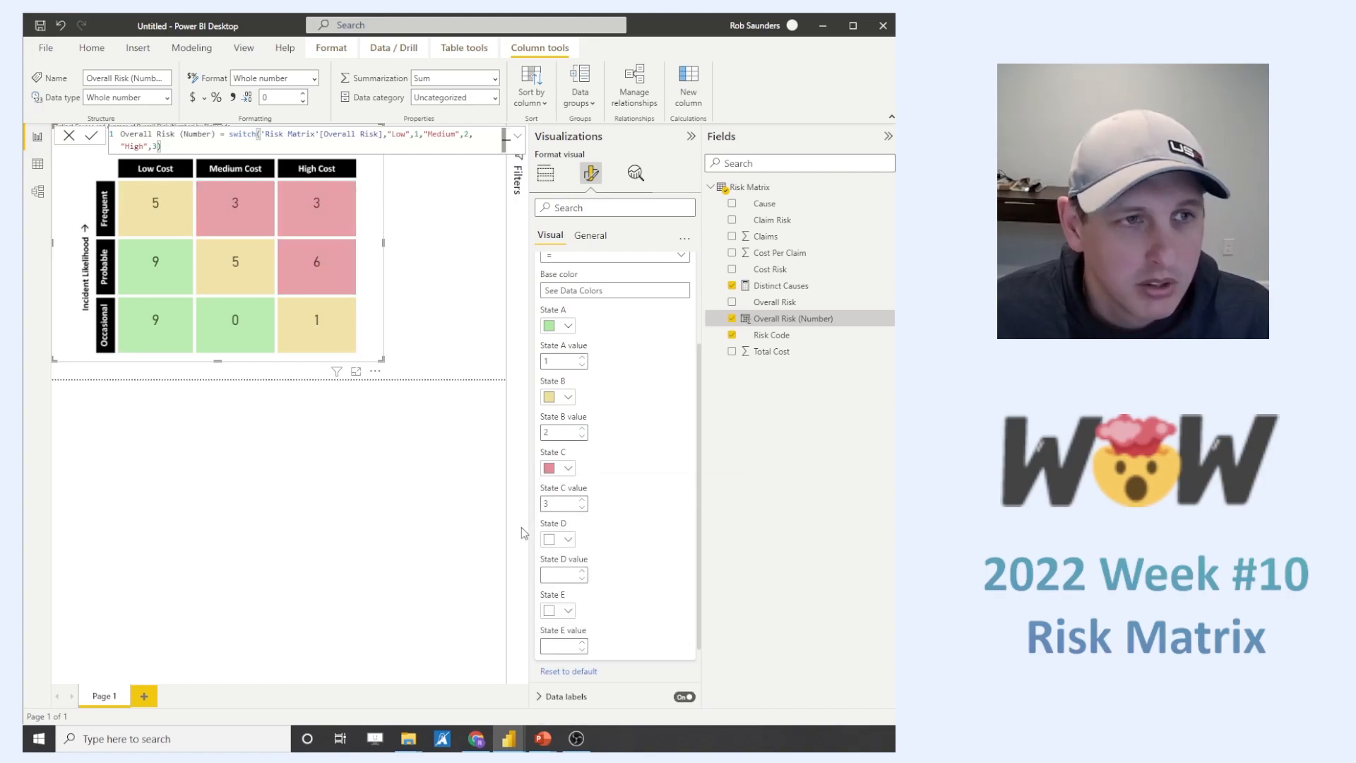
click(439, 324)
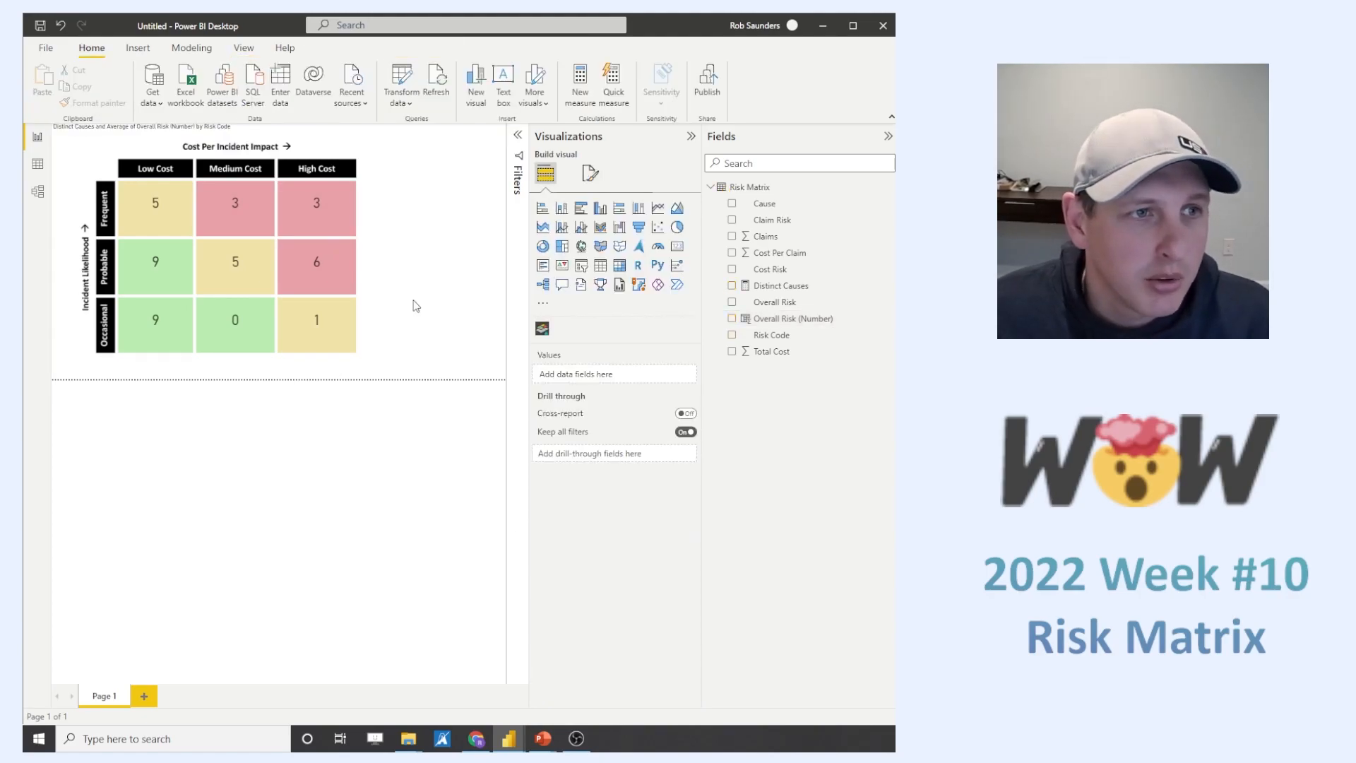
- Select the risk matrix visual and examine the tooltips of its individual cells
mouse_move(324, 225)
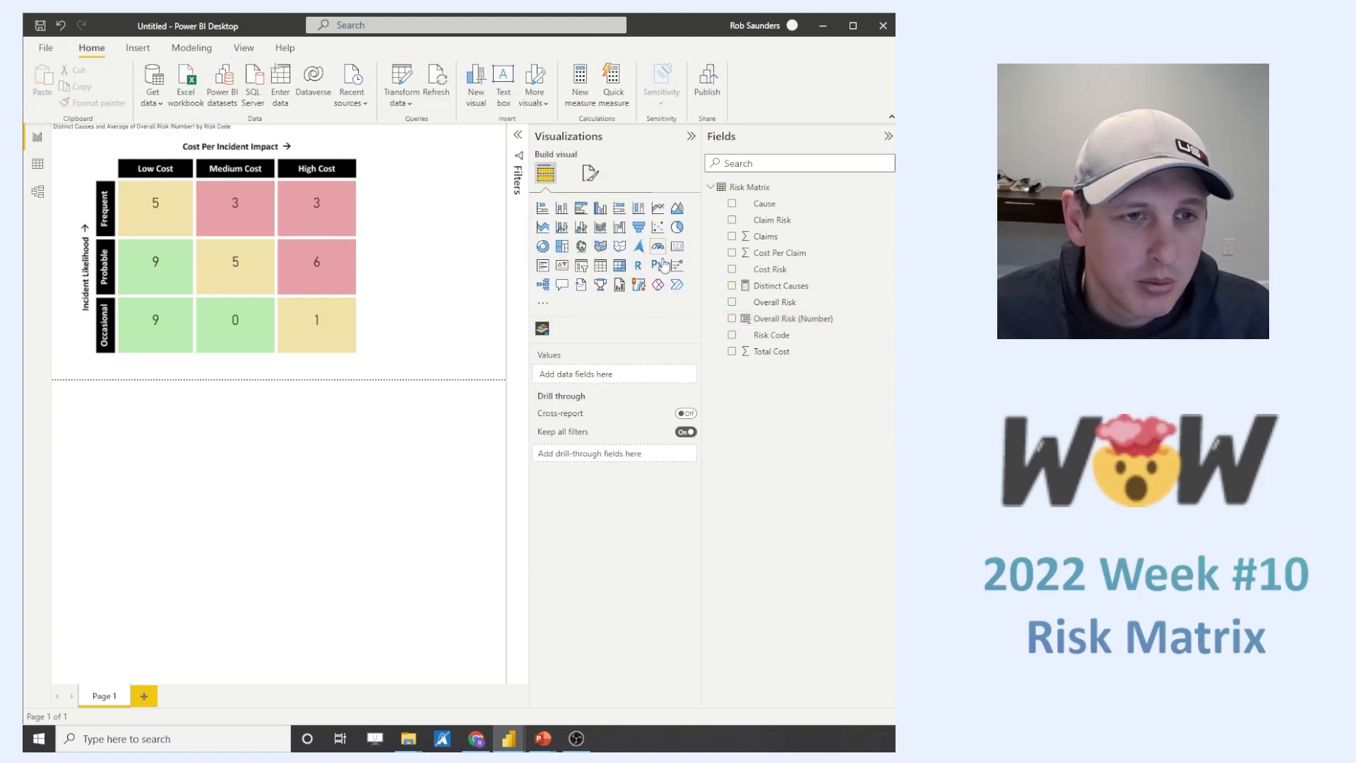
mouse_move(364, 189)
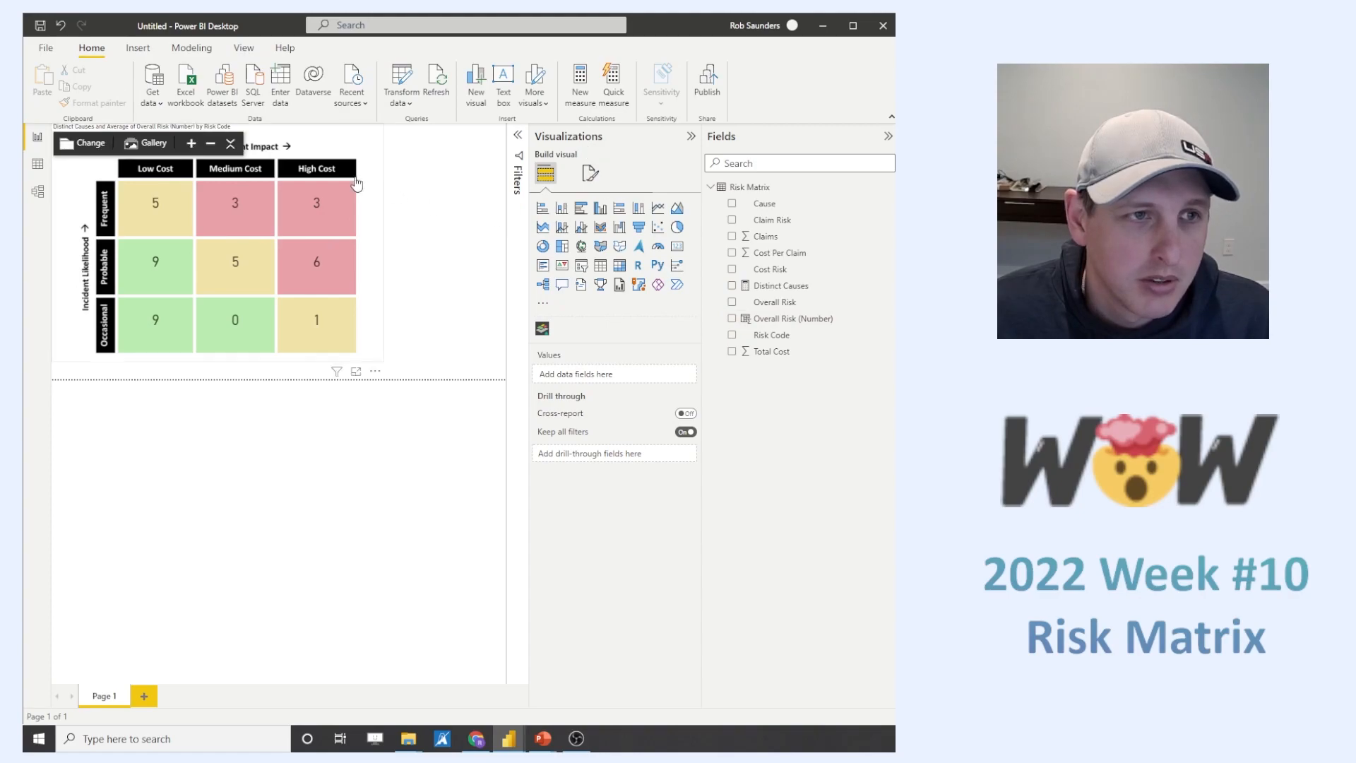
click(236, 149)
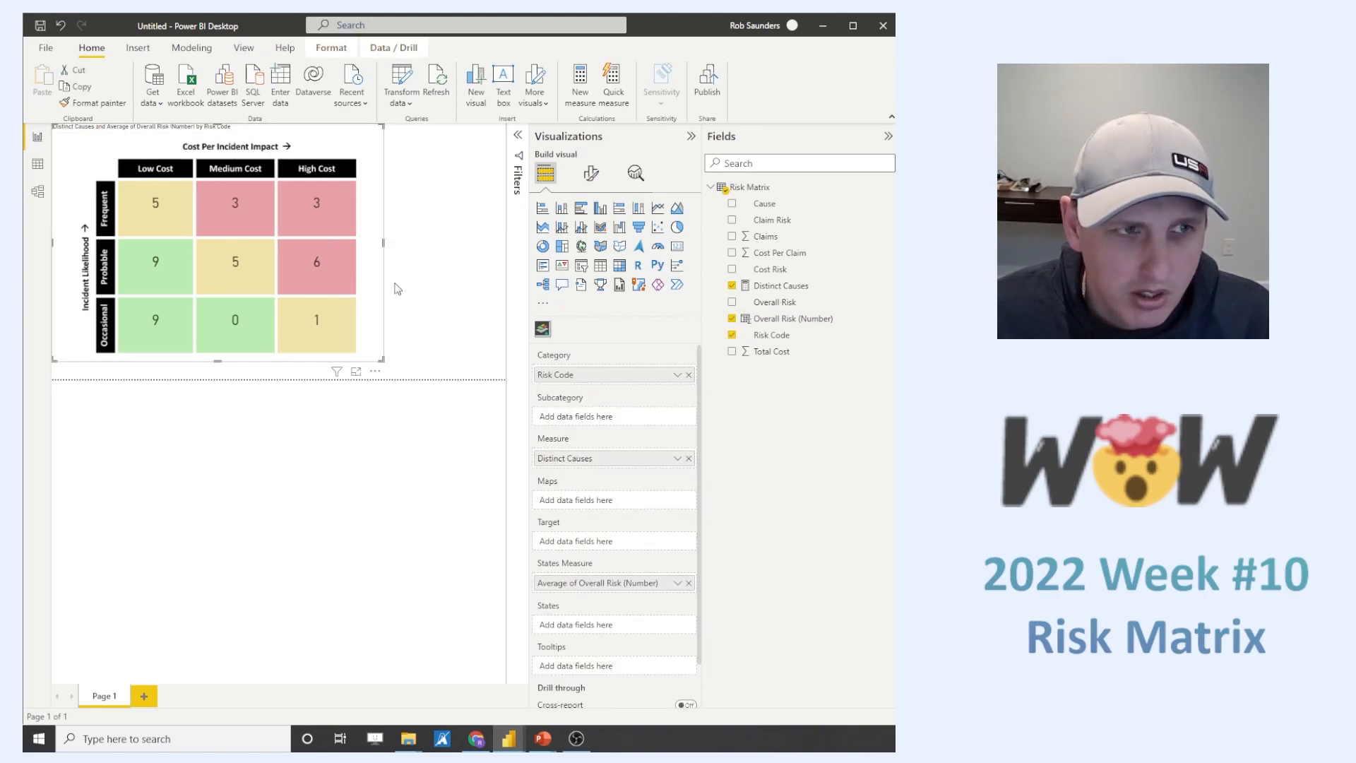
mouse_move(331, 226)
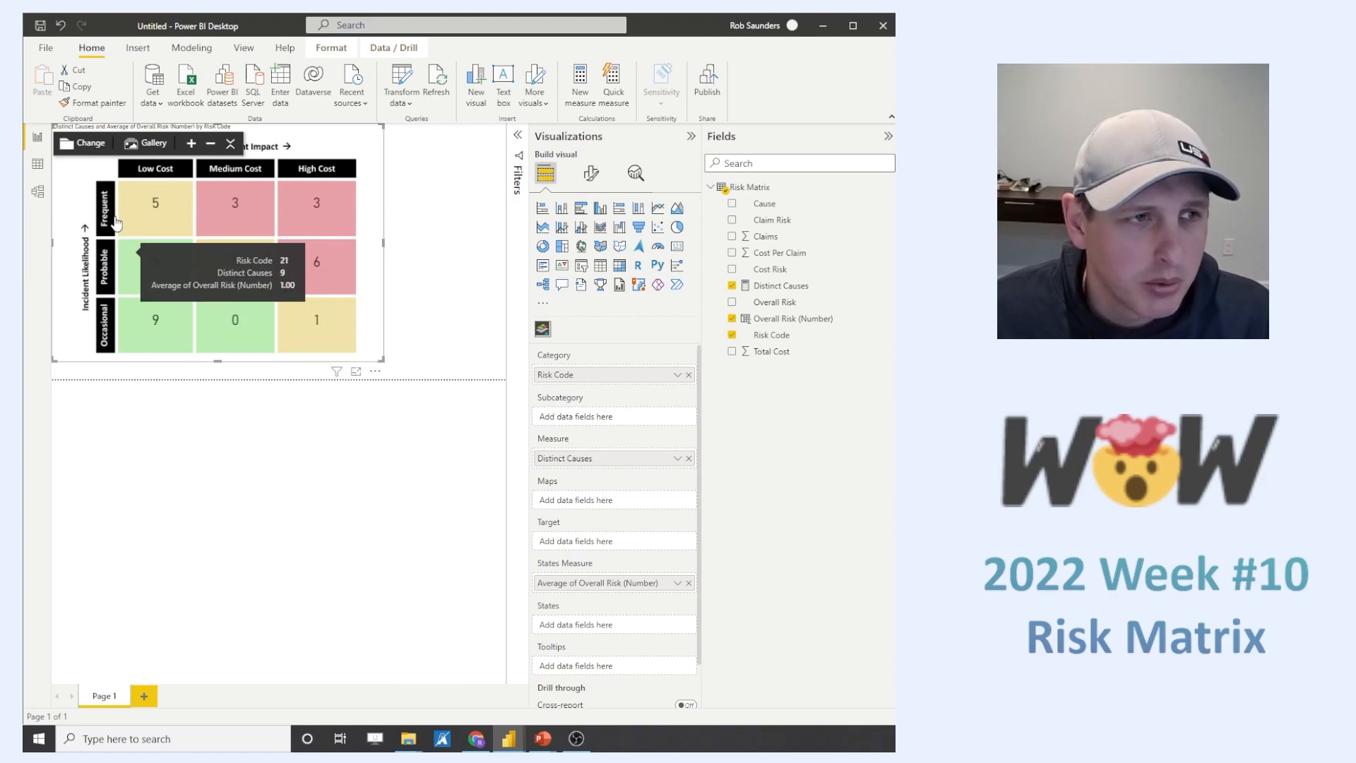
mouse_move(135, 214)
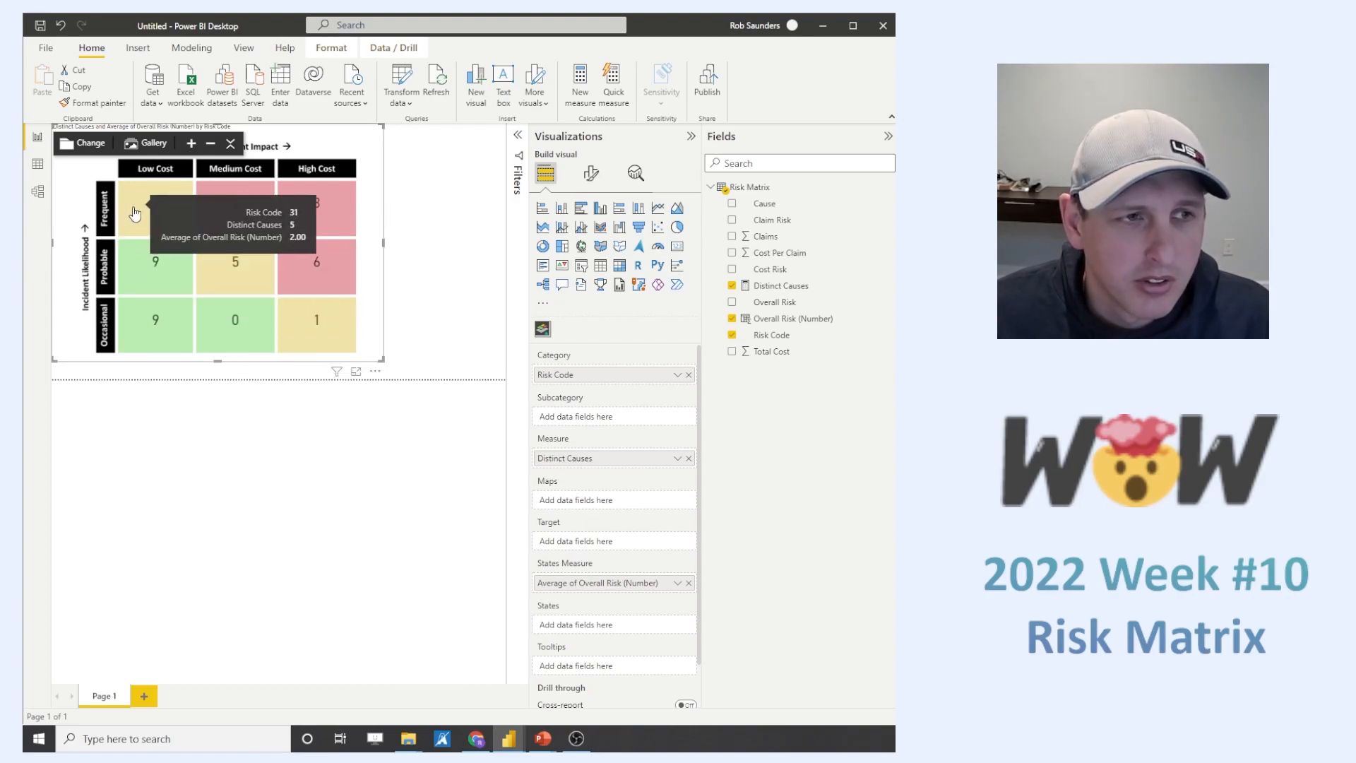
mouse_move(214, 203)
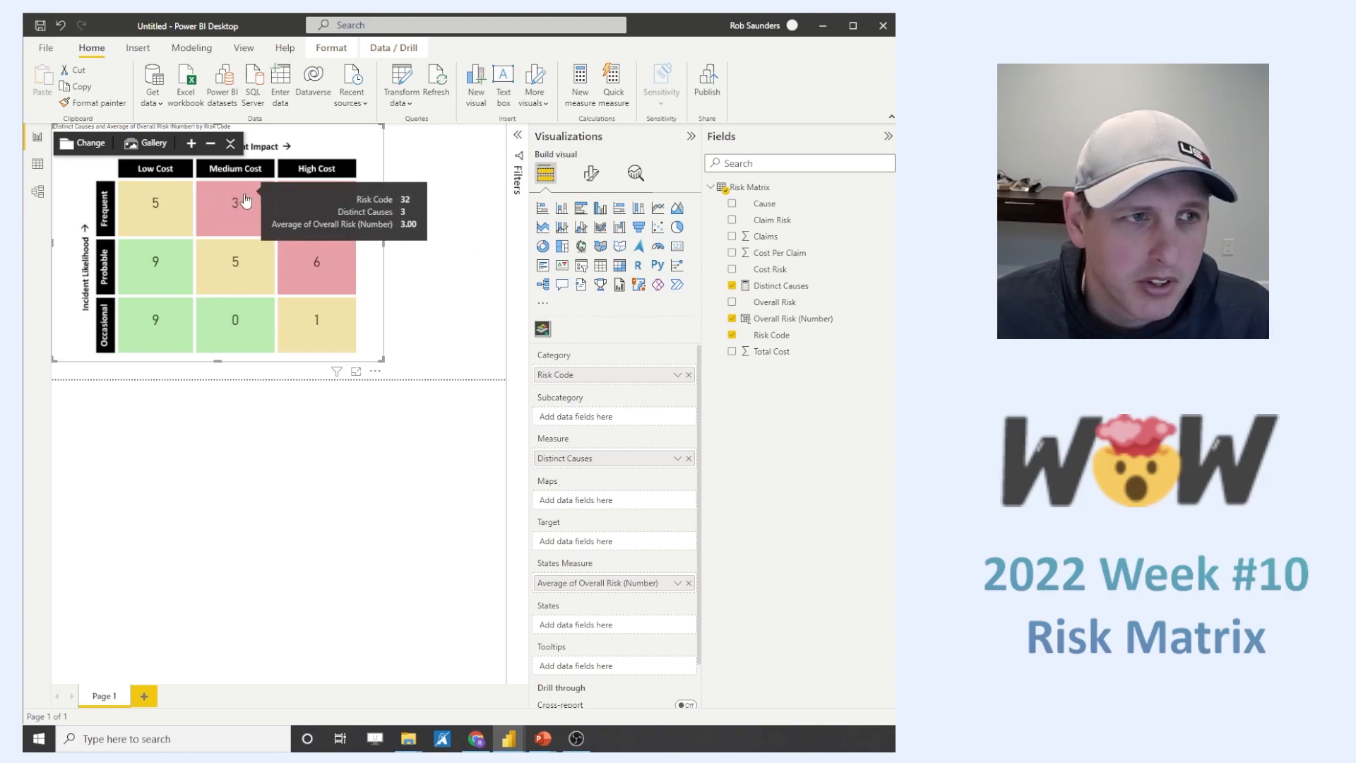
mouse_move(172, 197)
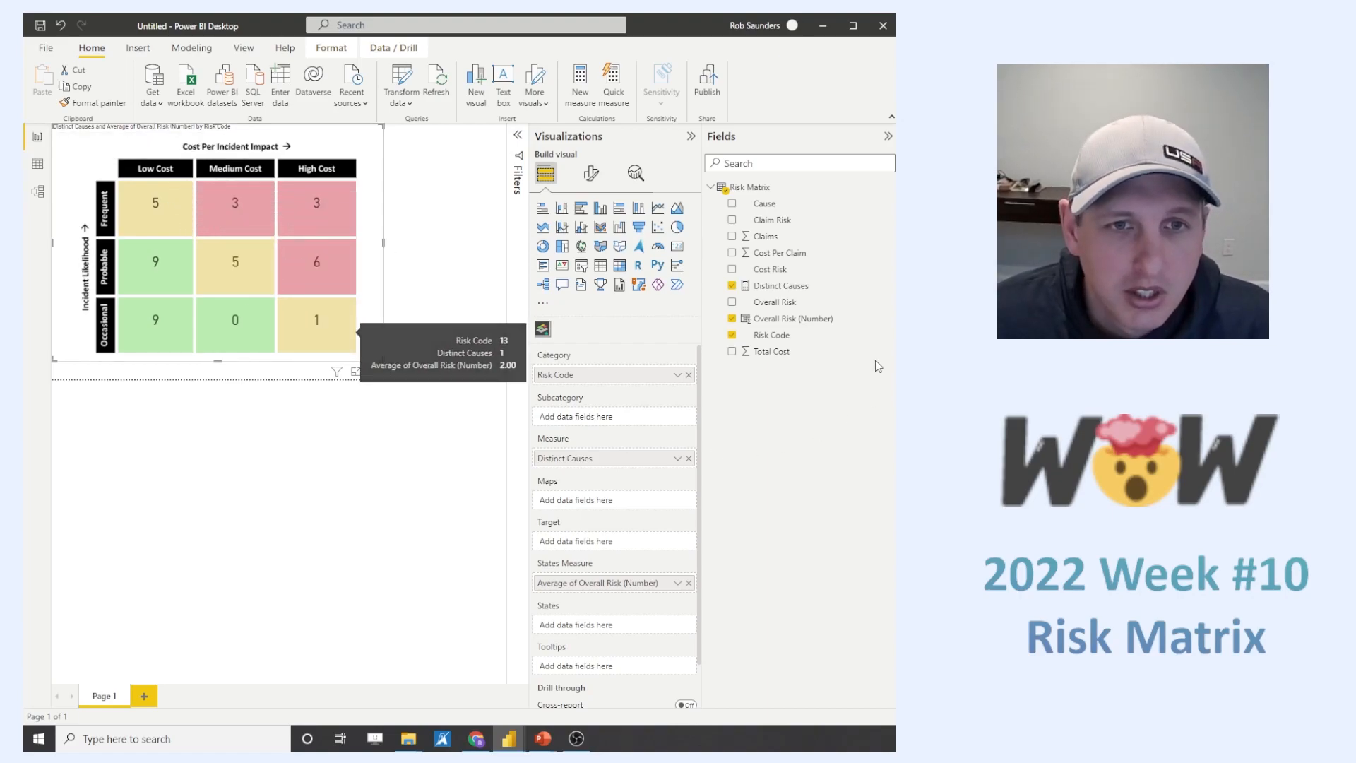
- Add Cost Per Claim to the Synoptic Panel's tooltips, aggregated as Average
drag(783, 260, 630, 666)
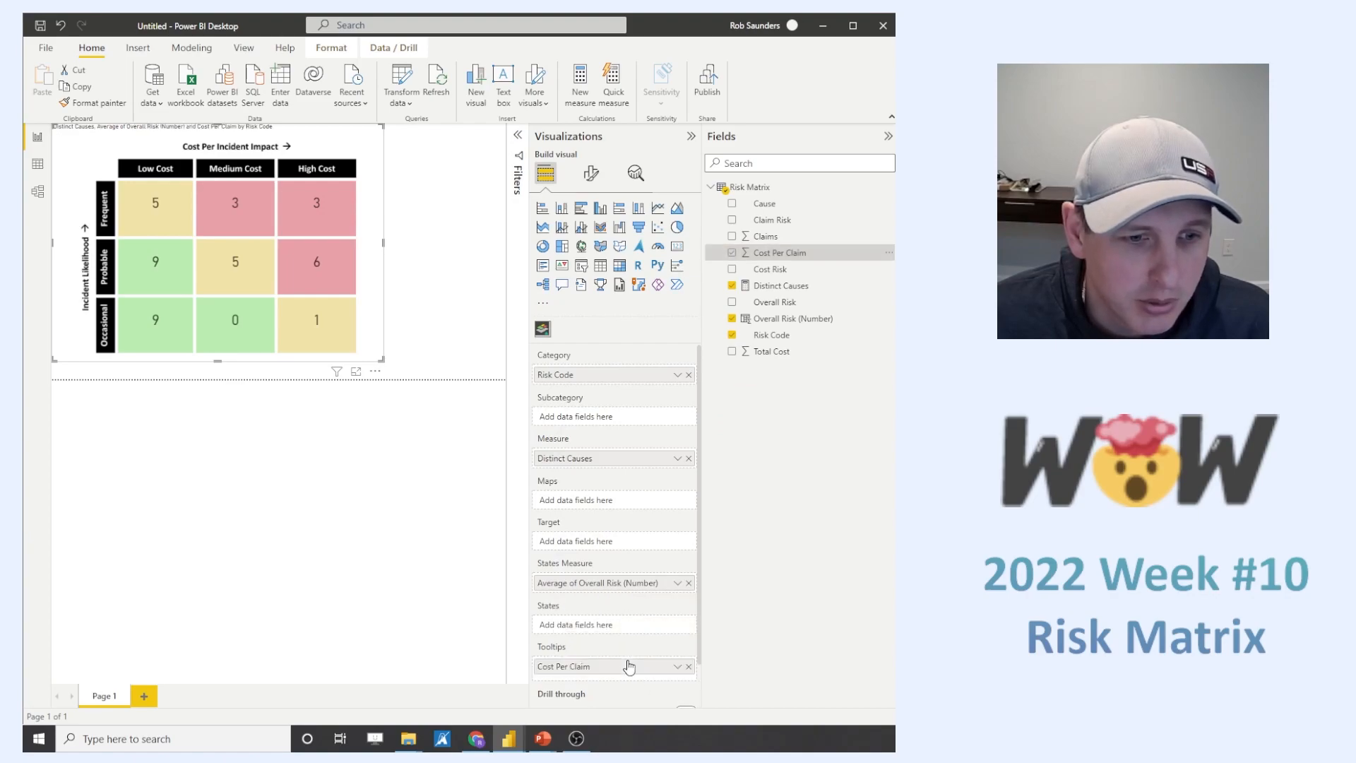
click(676, 667)
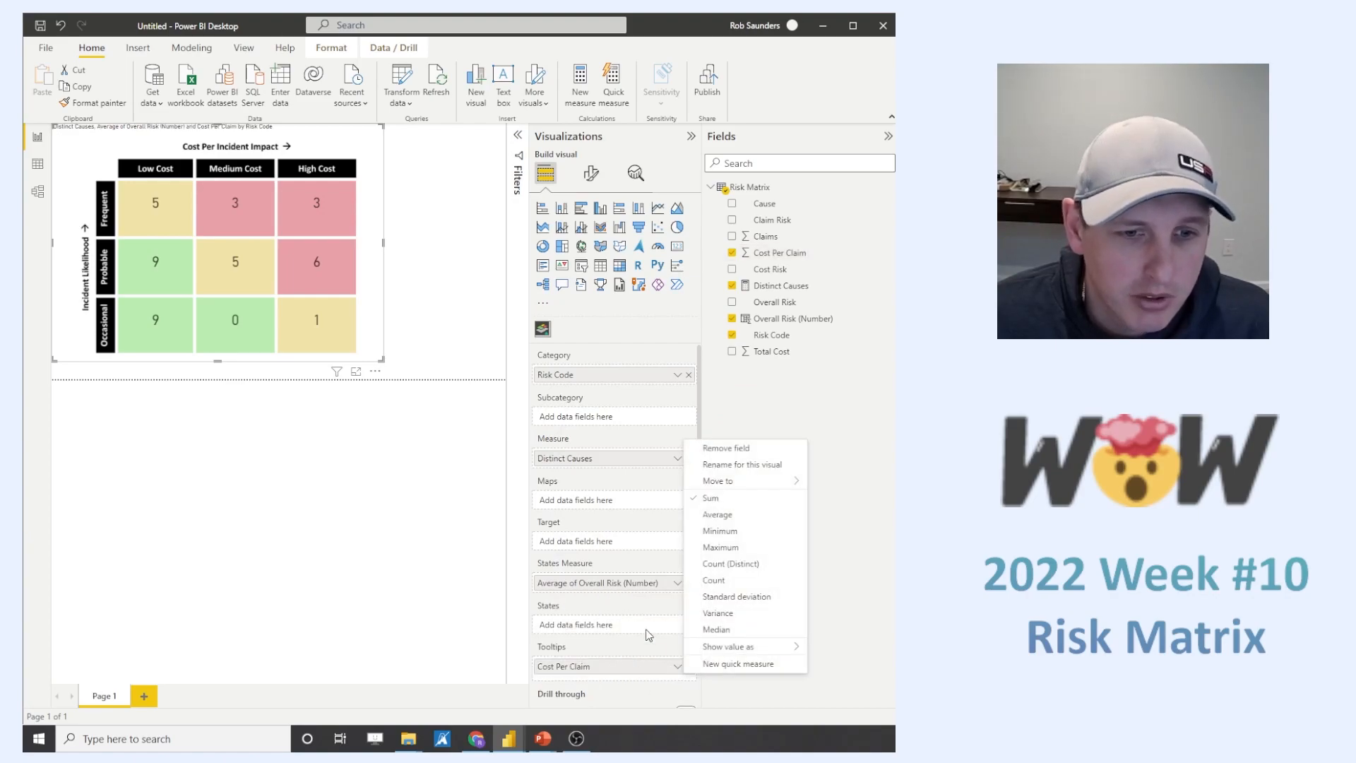
click(717, 514)
- Add Claims to the tooltips, aggregated as Average, and place it above the Cost Per Claim average
drag(770, 237, 648, 683)
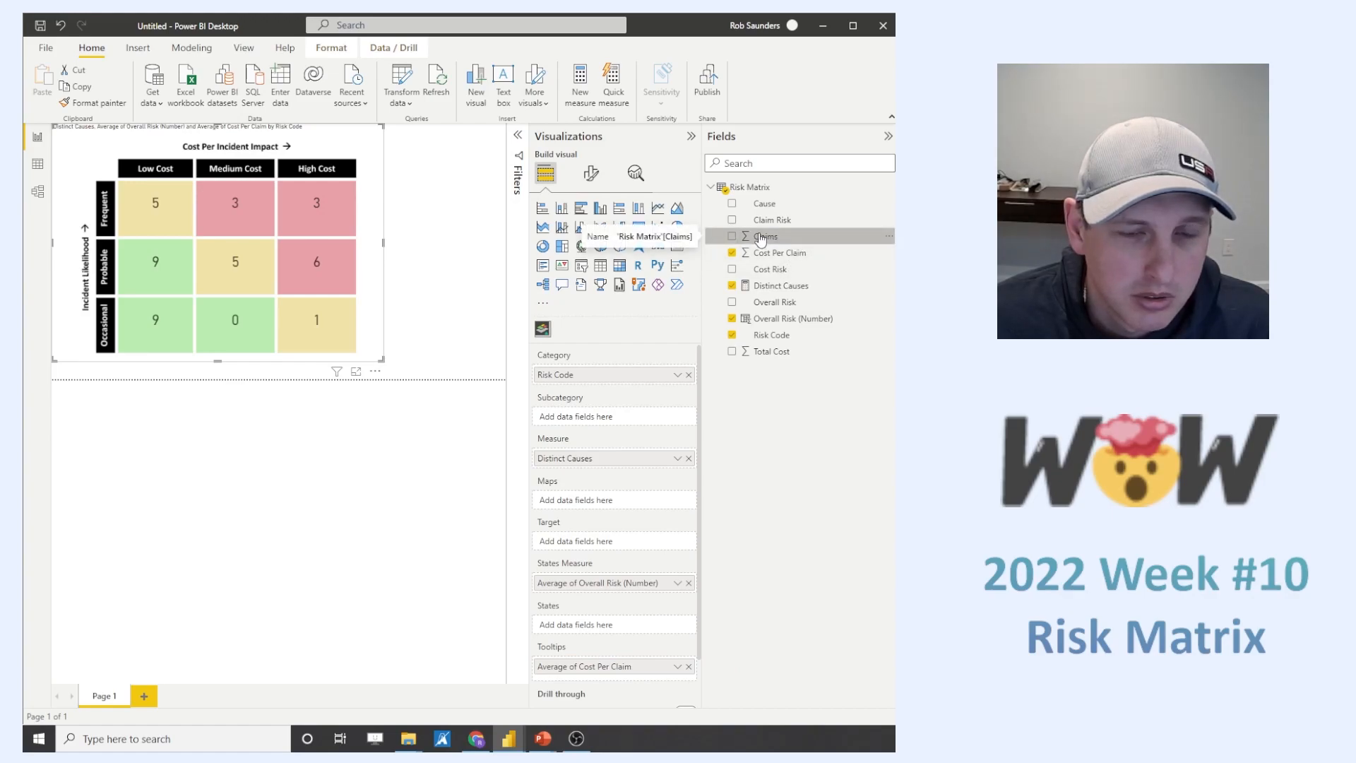
drag(782, 240, 645, 674)
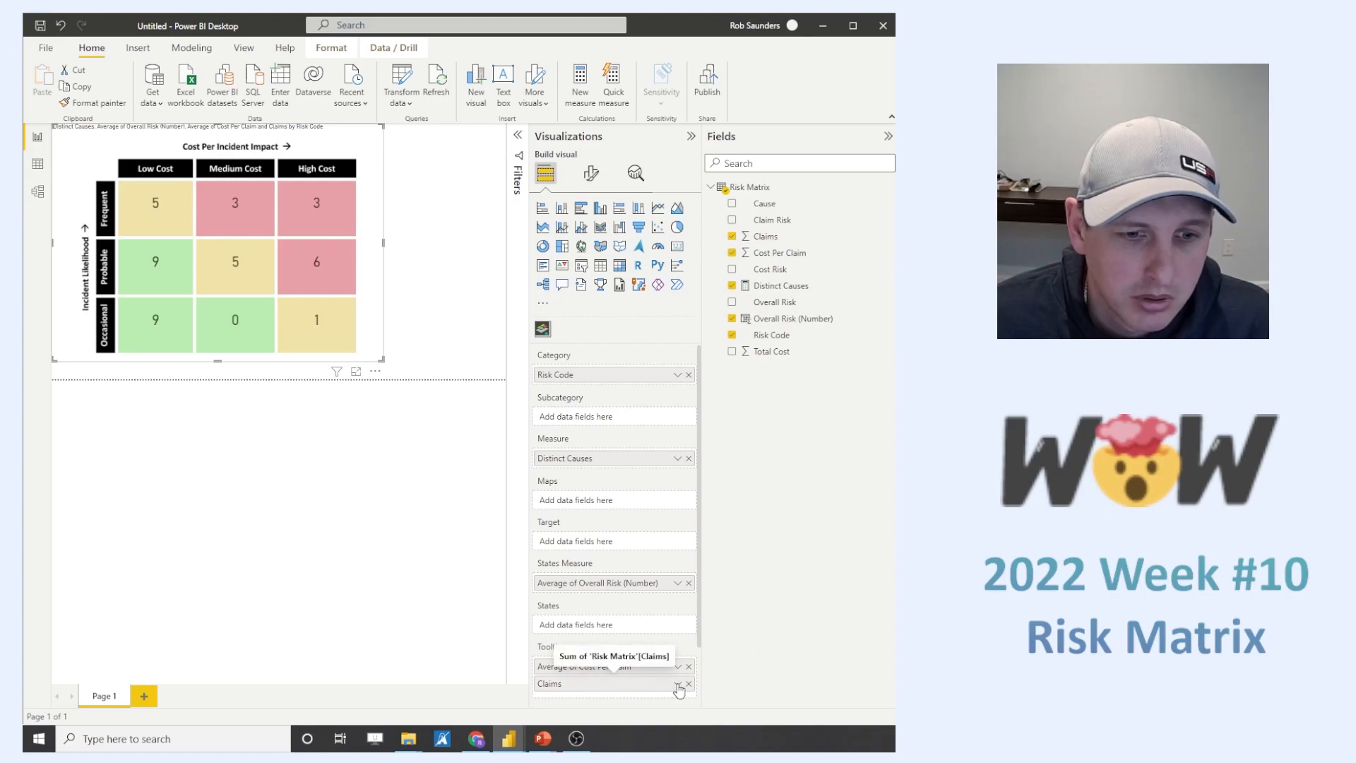
click(678, 684)
click(735, 531)
drag(575, 681, 585, 668)
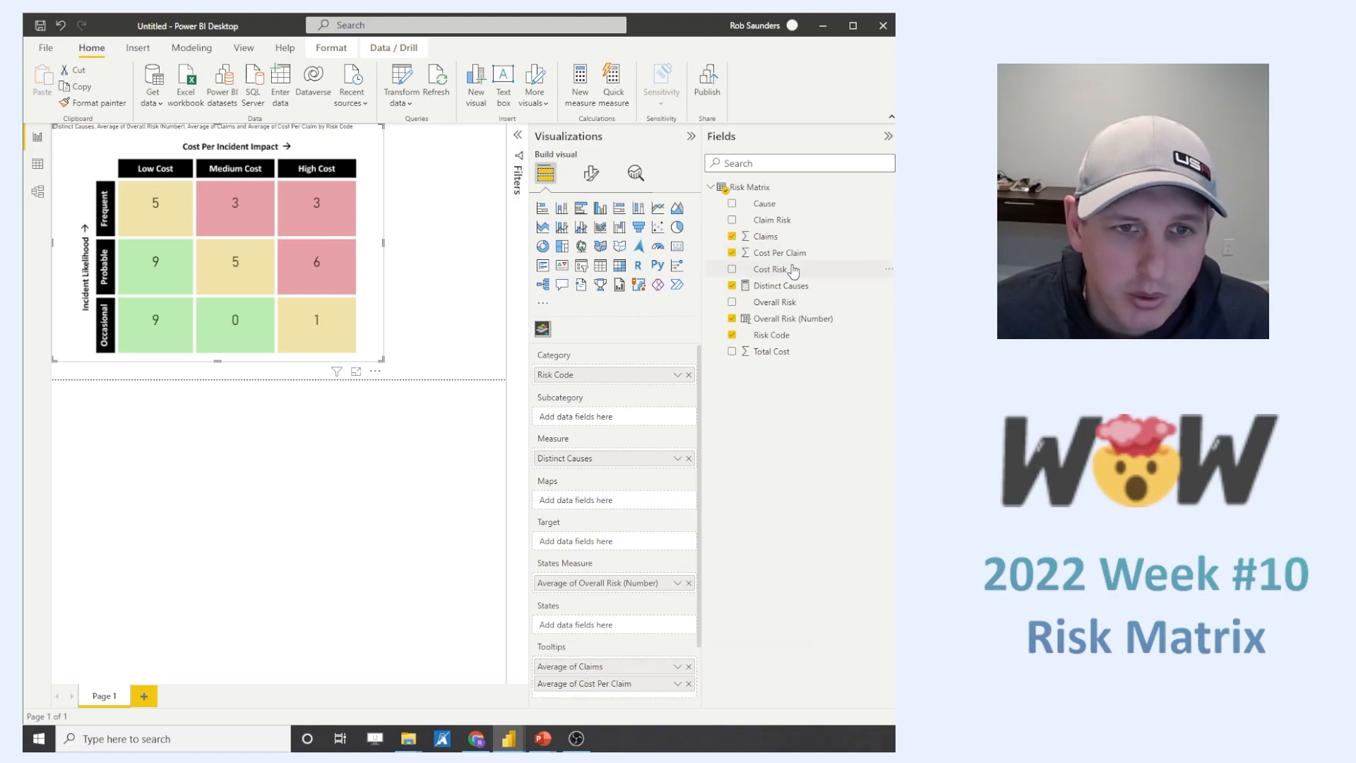
- Add Total Cost to the Synoptic Panel's tooltips and check the tooltips of the high-cost cells
drag(772, 351, 641, 697)
mouse_move(327, 287)
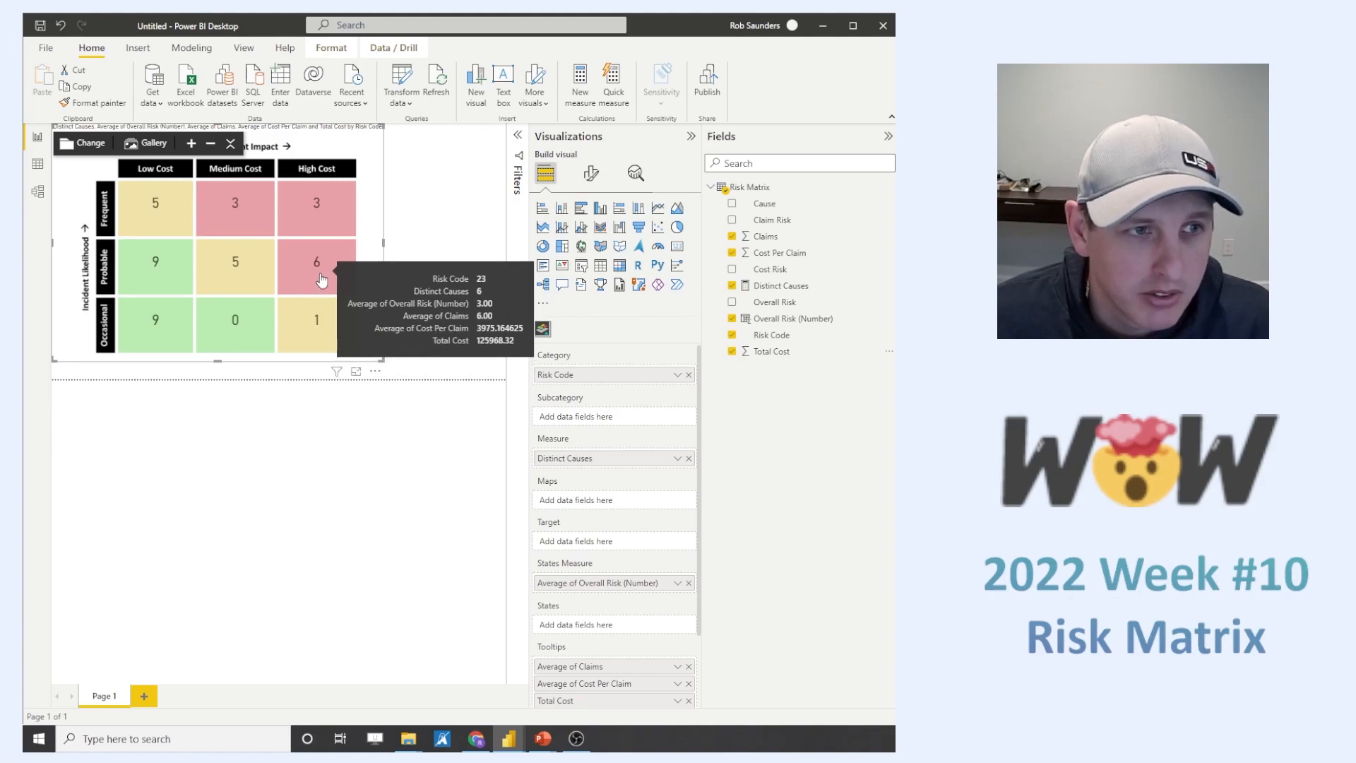
mouse_move(324, 328)
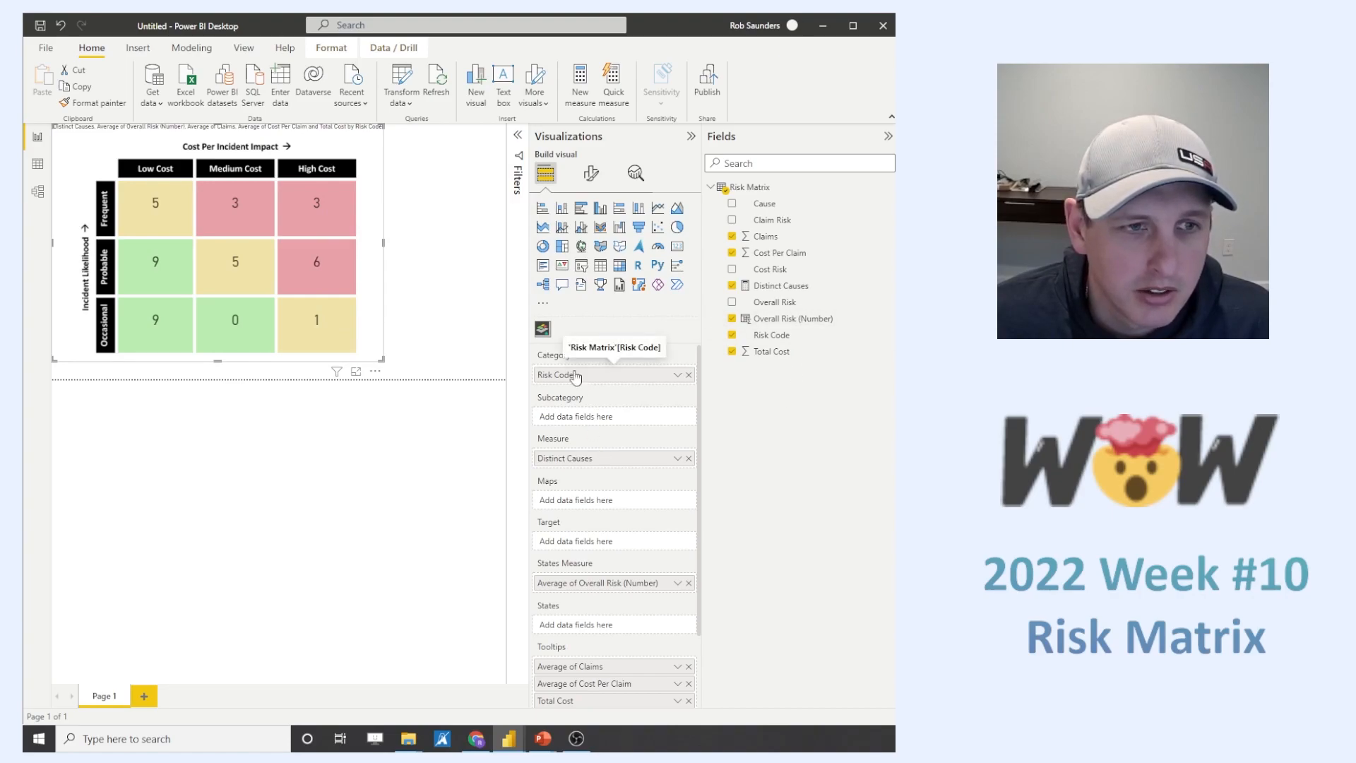
mouse_move(322, 227)
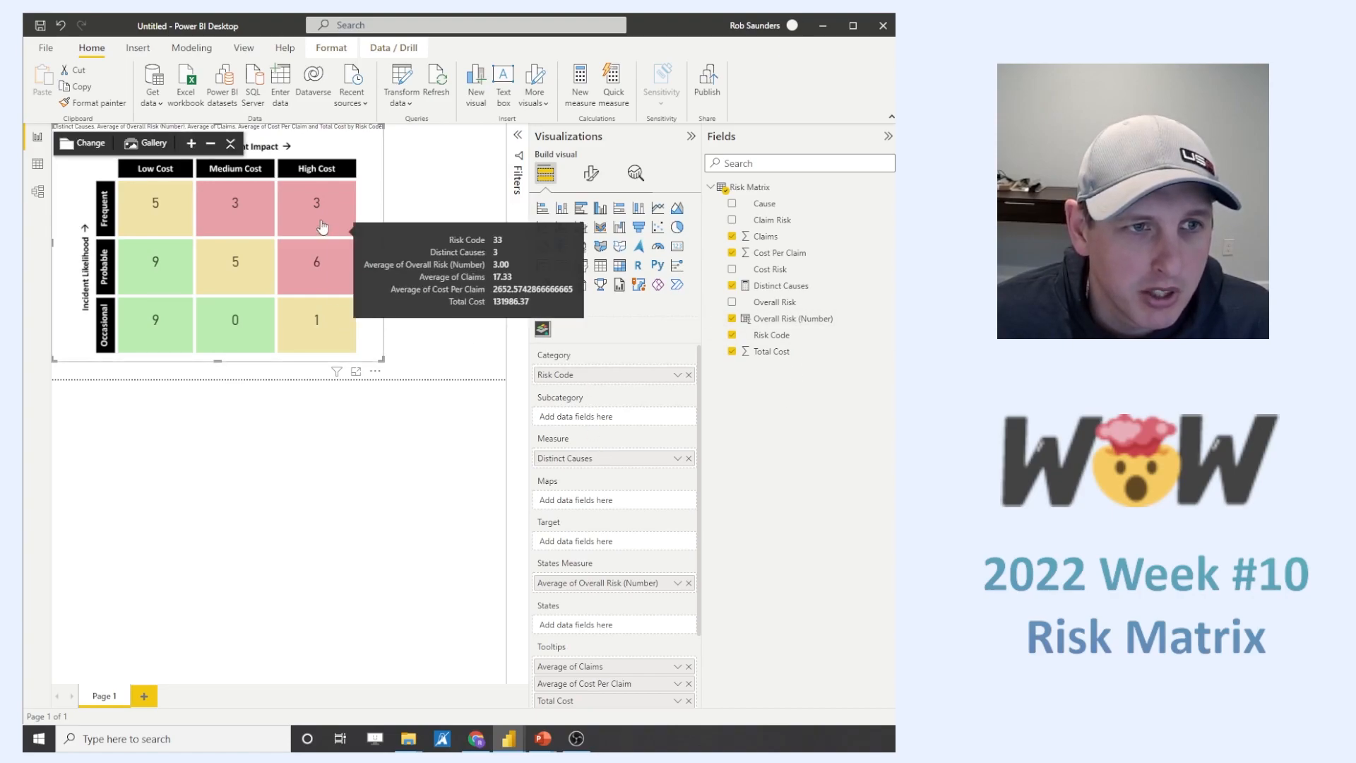
- Set the default summarization of the Overall Risk (Number) column to Average
click(805, 318)
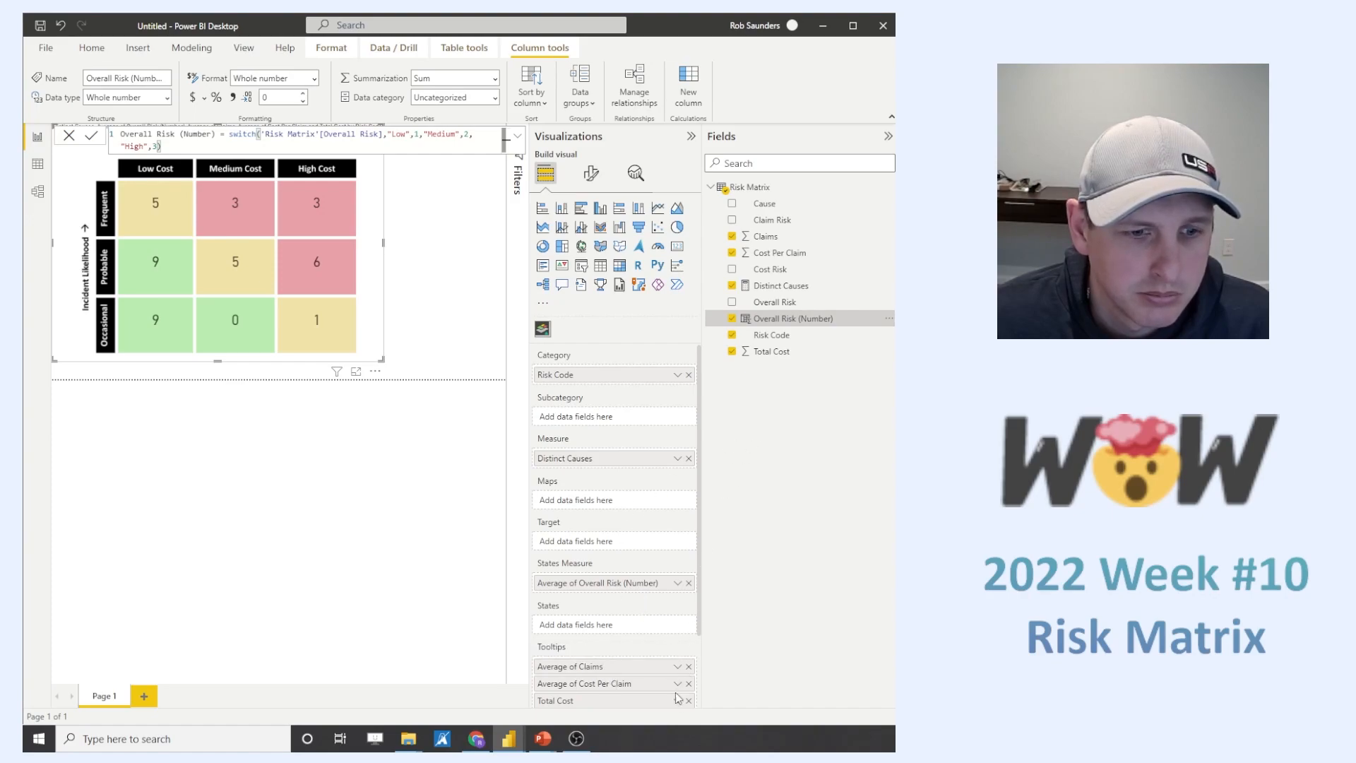
click(678, 584)
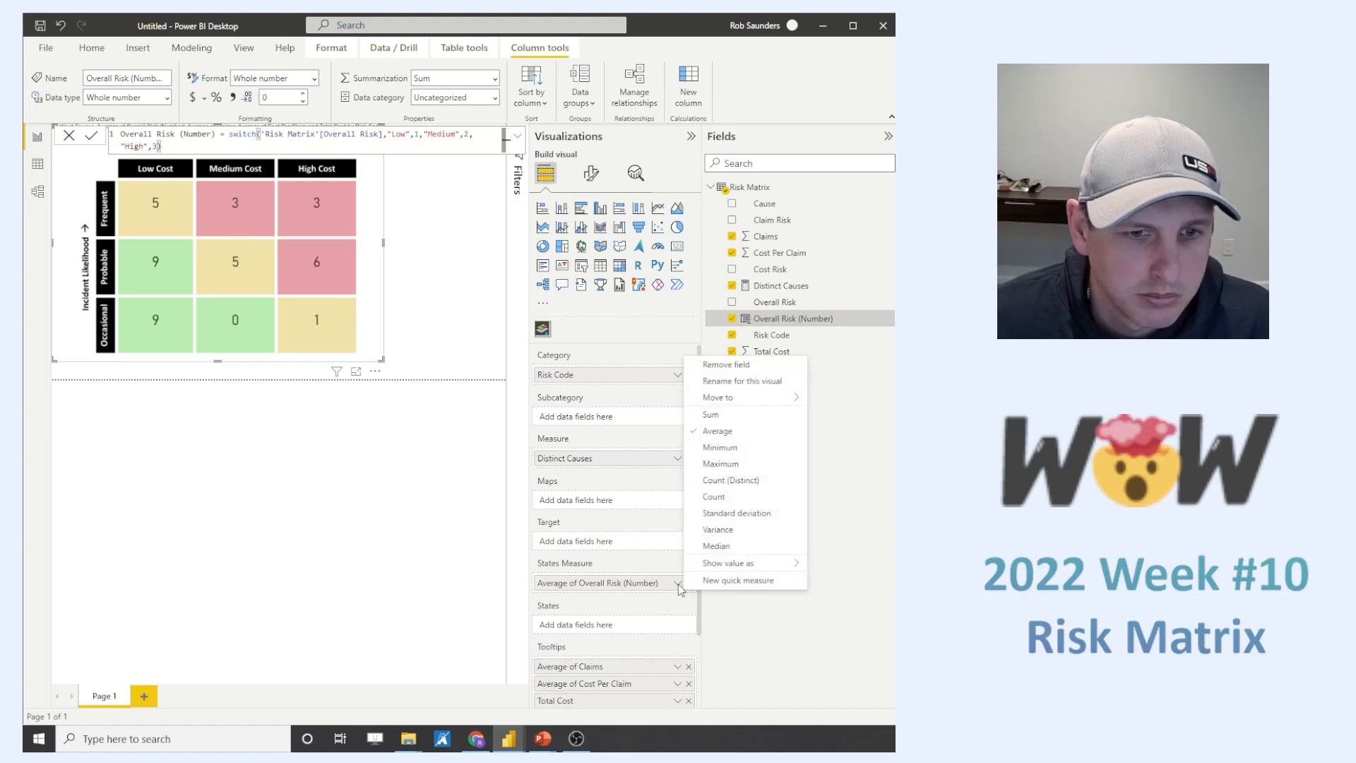
click(845, 402)
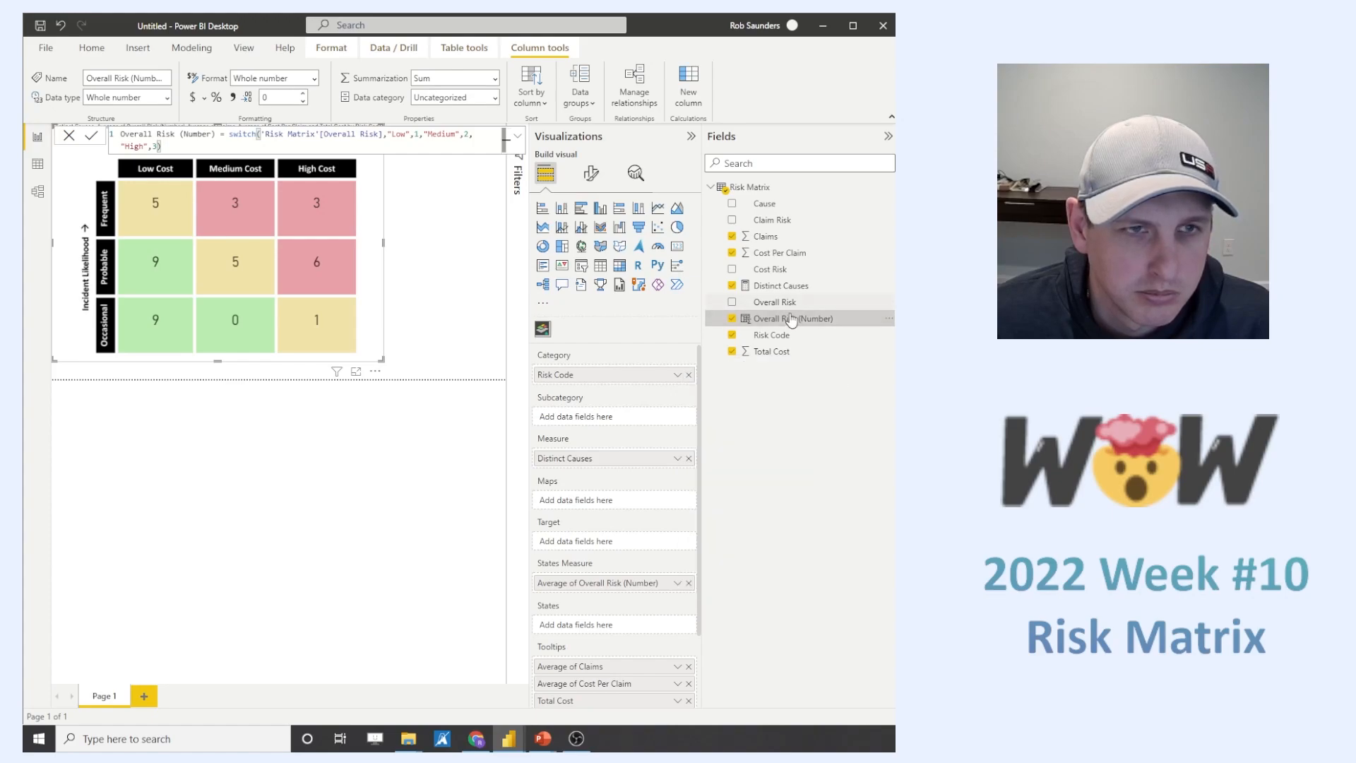
click(495, 79)
click(430, 130)
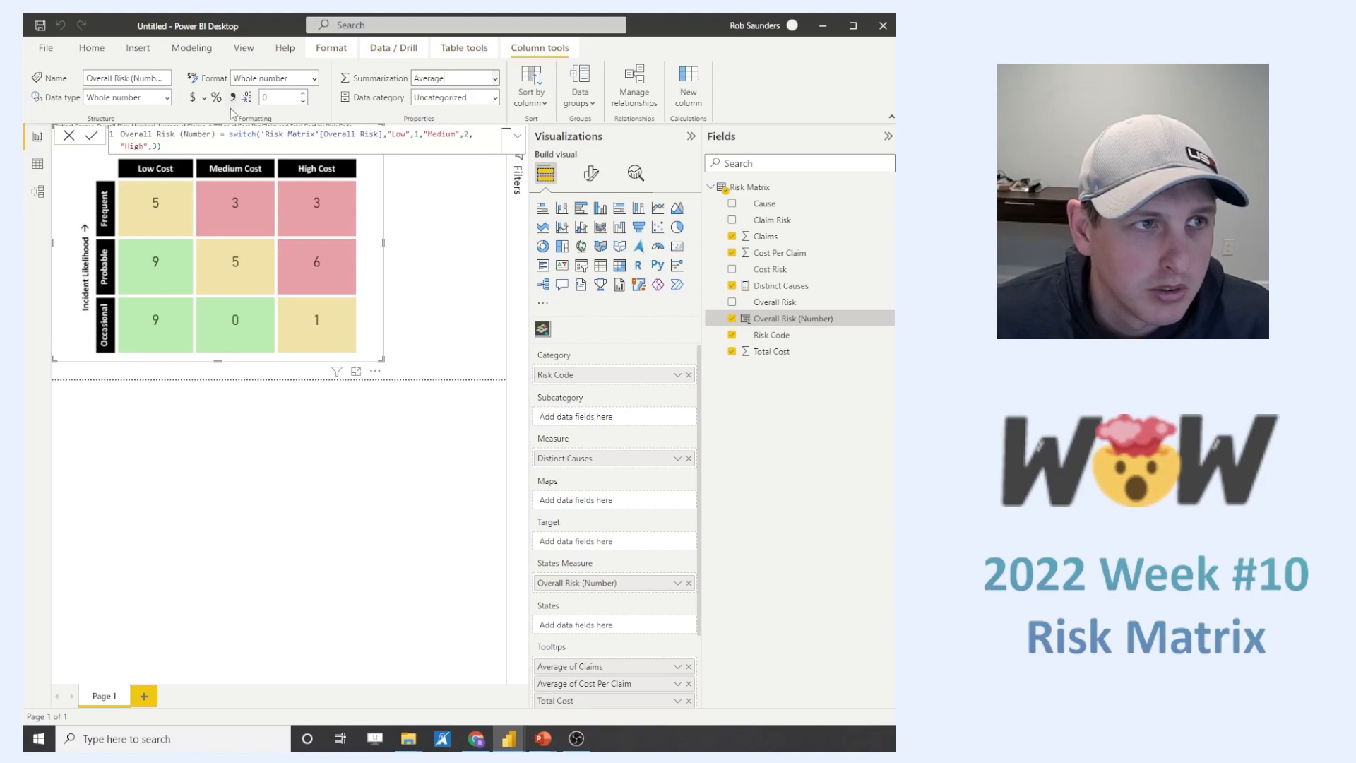
- Set the number of decimal places of the Overall Risk (Number) column to 0
mouse_move(316, 221)
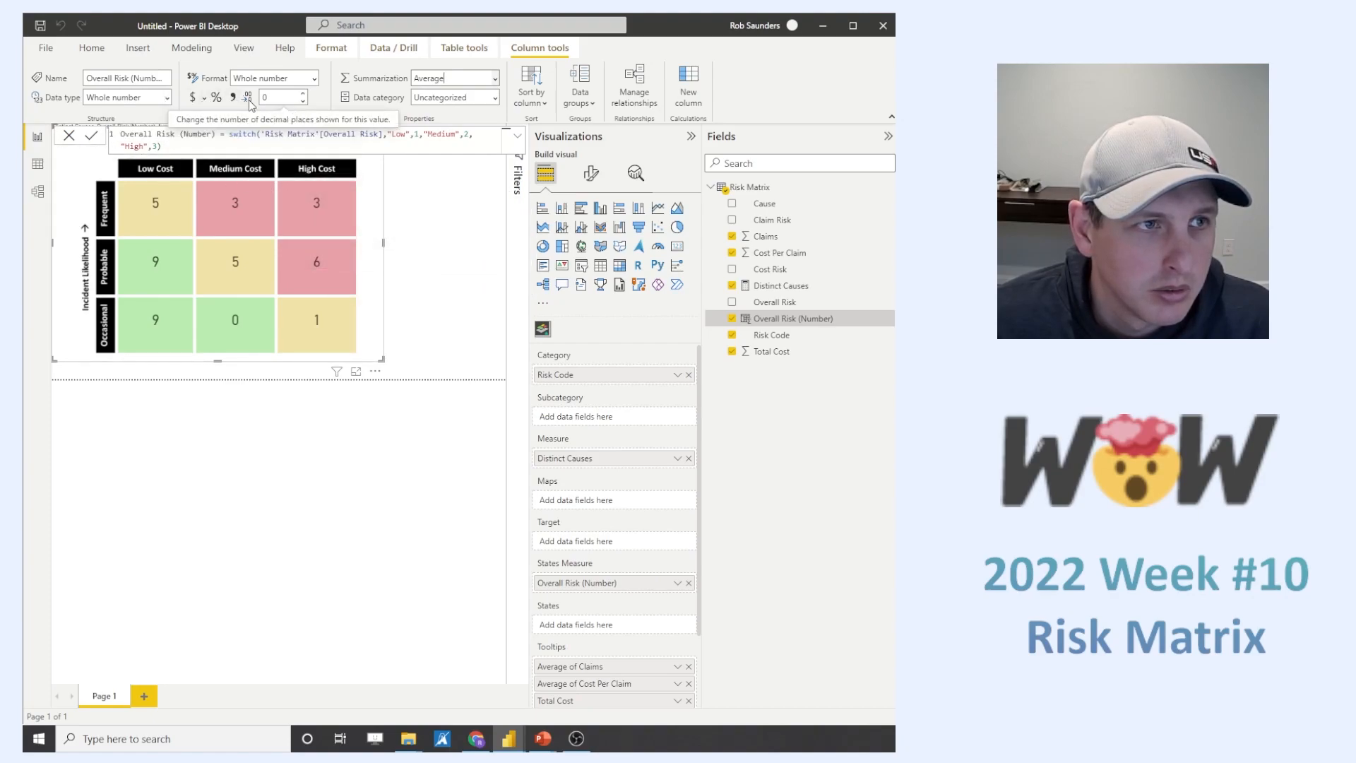
click(280, 99)
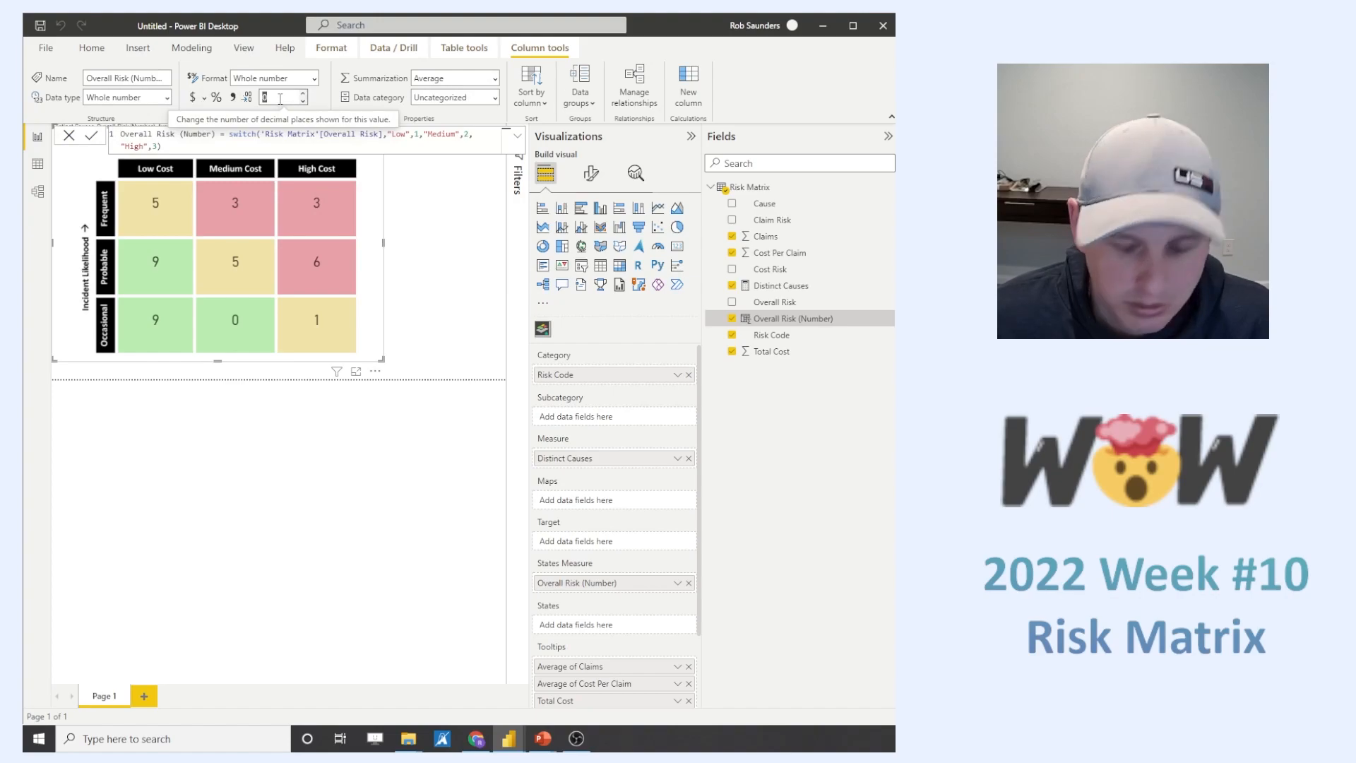
text(0)
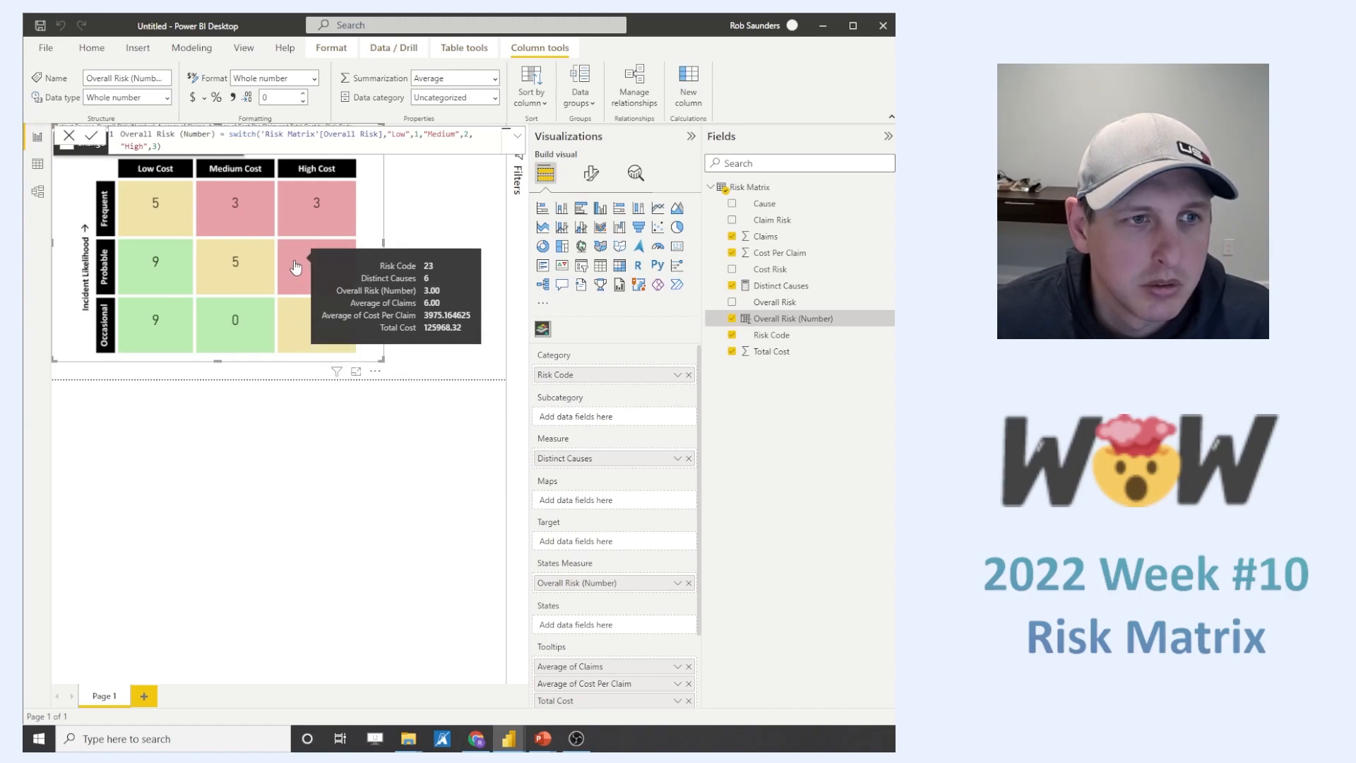
right_click(778, 322)
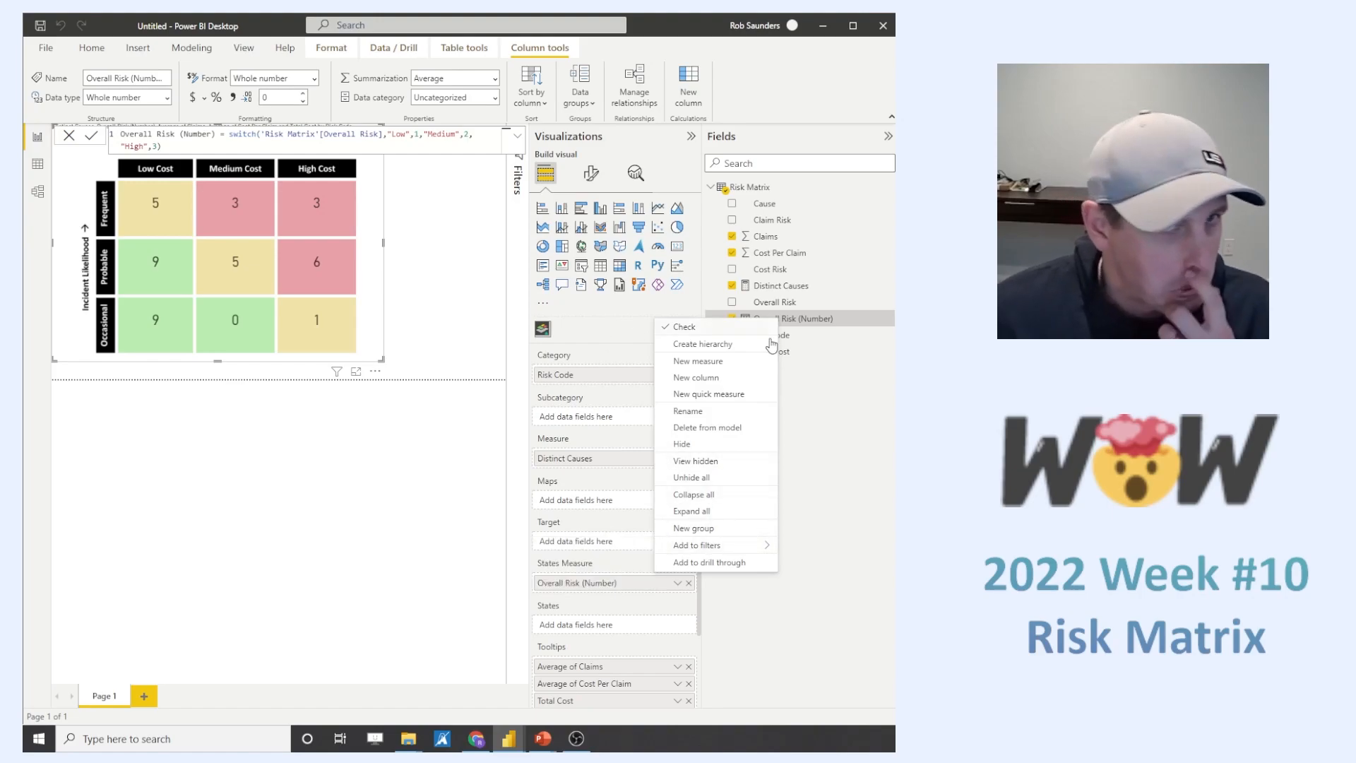
click(843, 468)
- Set the decimal places of the risk matrix visual's data labels to 0 and check the cell tooltips
click(591, 173)
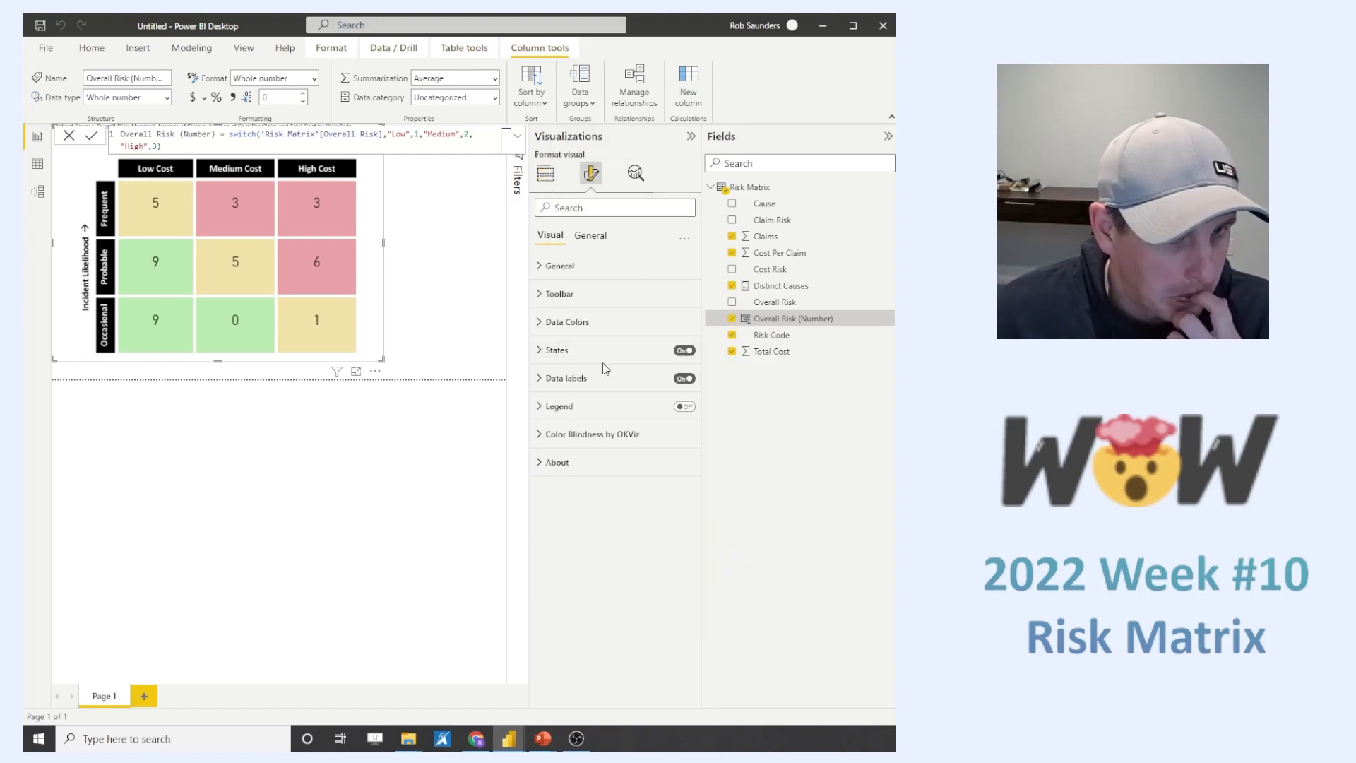
click(540, 351)
scroll(654, 485, down, 5)
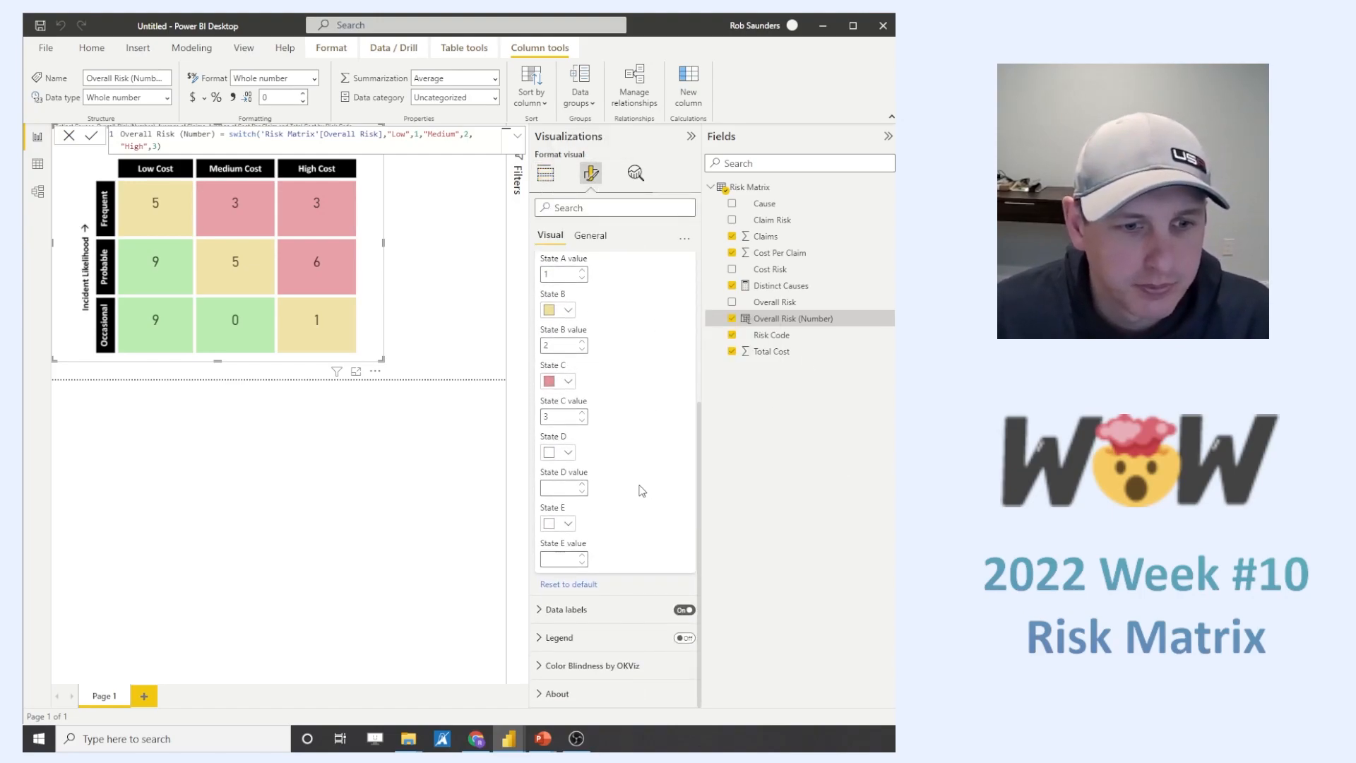
click(559, 609)
scroll(627, 534, down, 5)
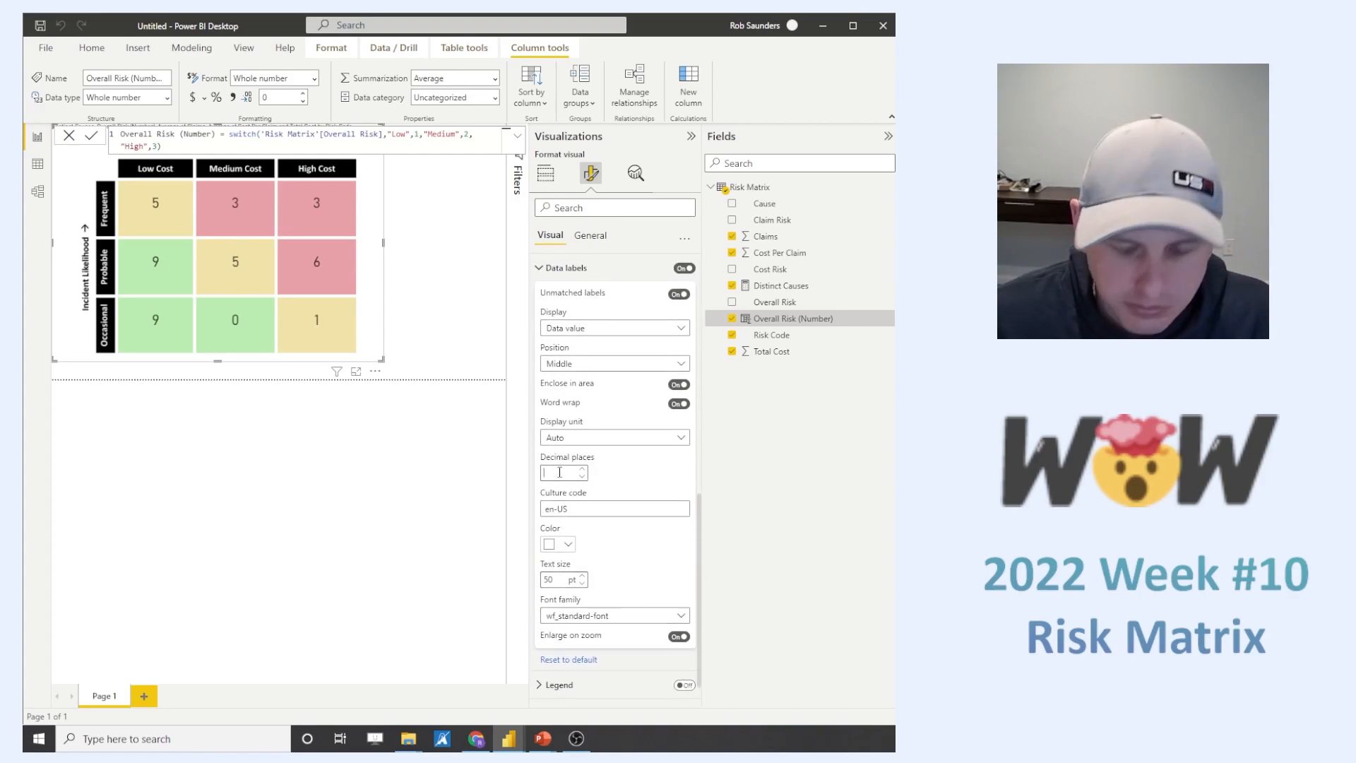
text(0)
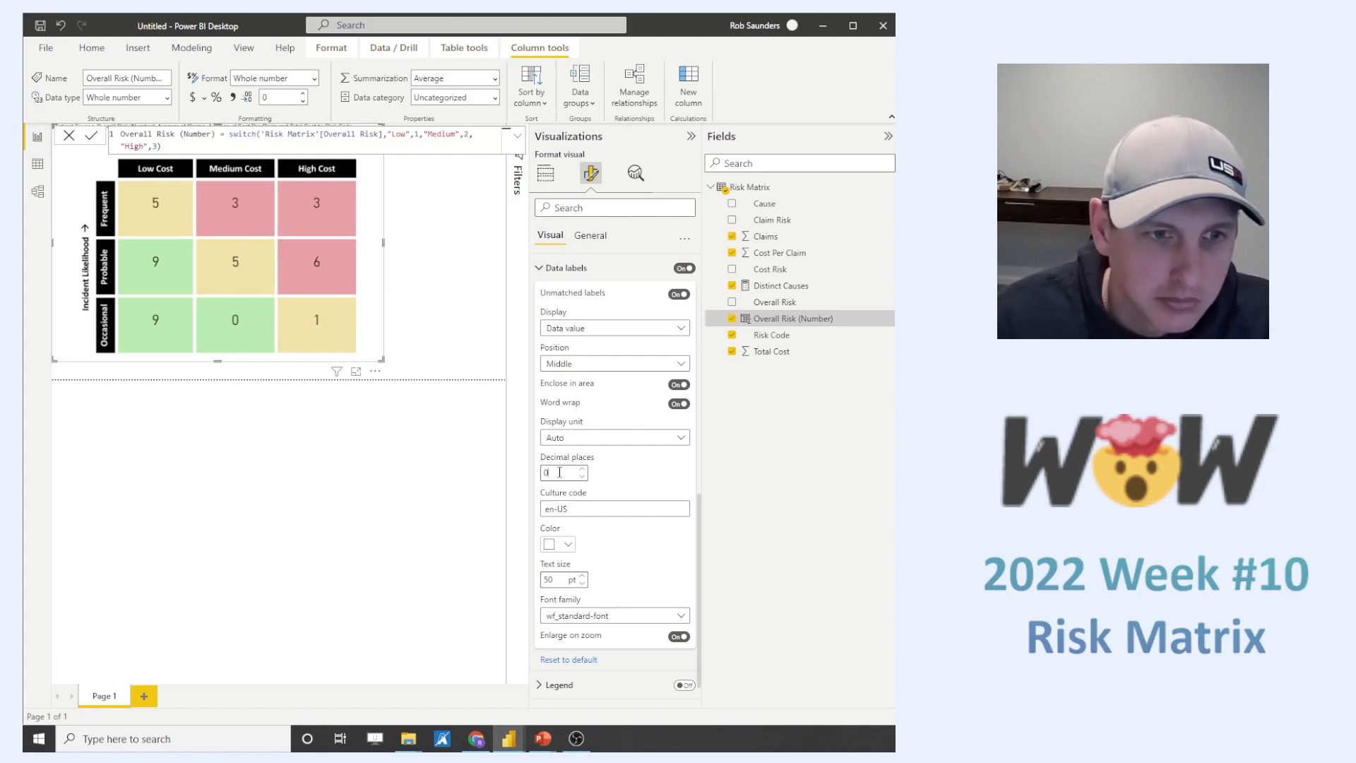
mouse_move(332, 272)
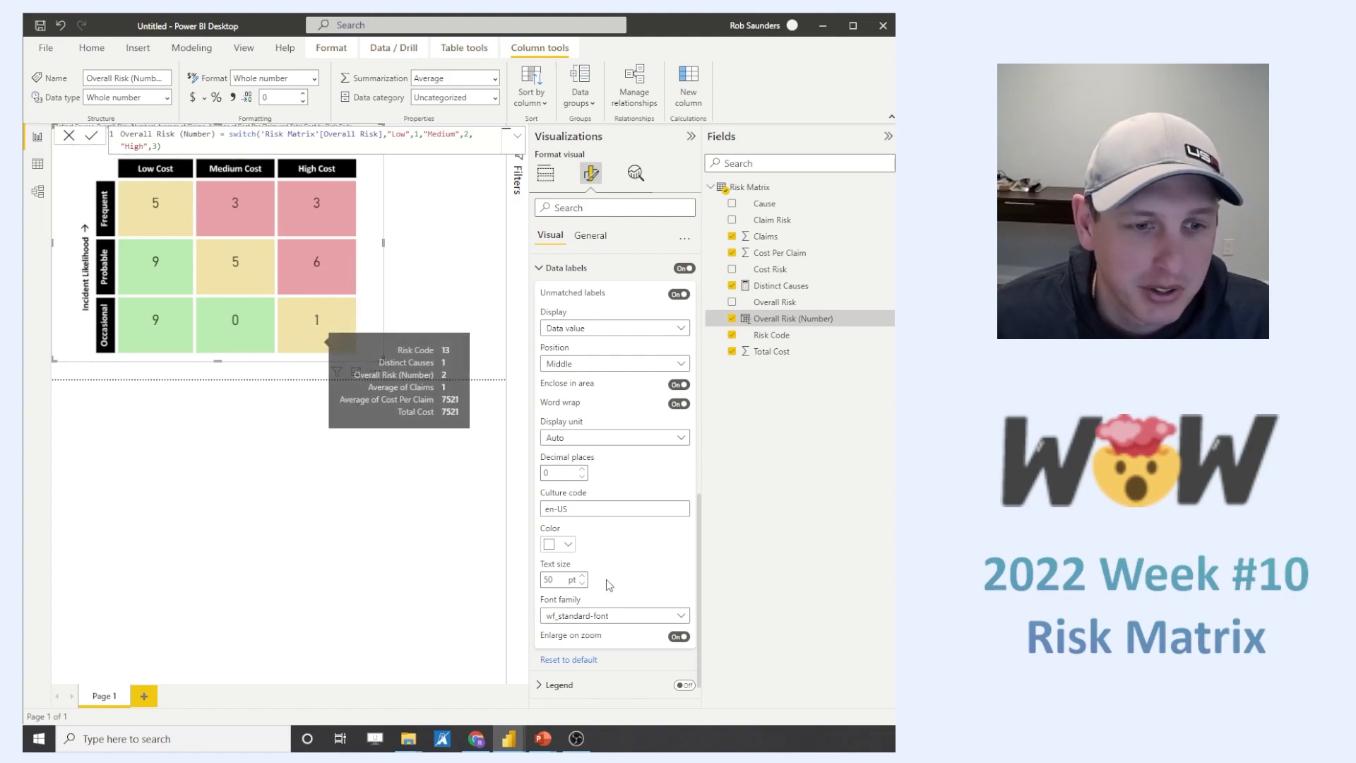
click(617, 439)
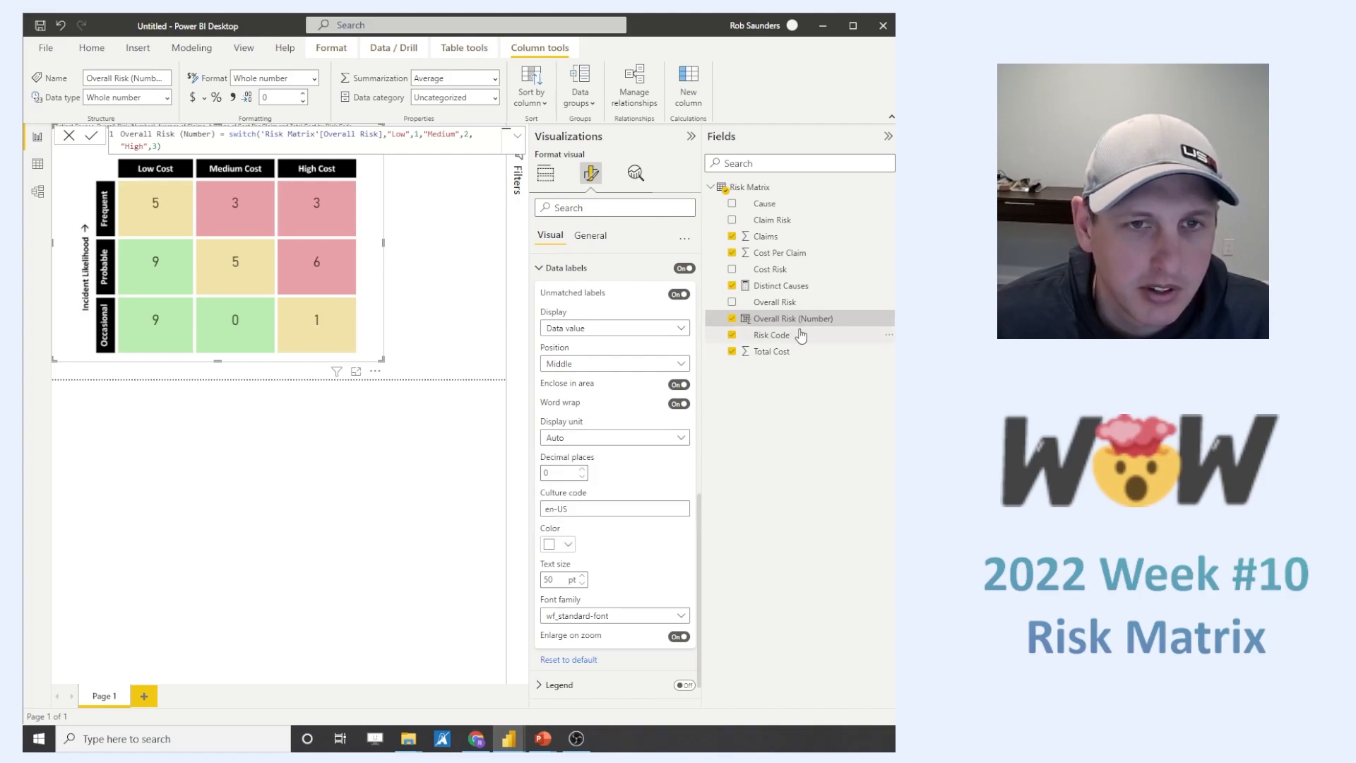
- Format the Cost Per Claim column as currency and check it in a cell's tooltip
click(777, 240)
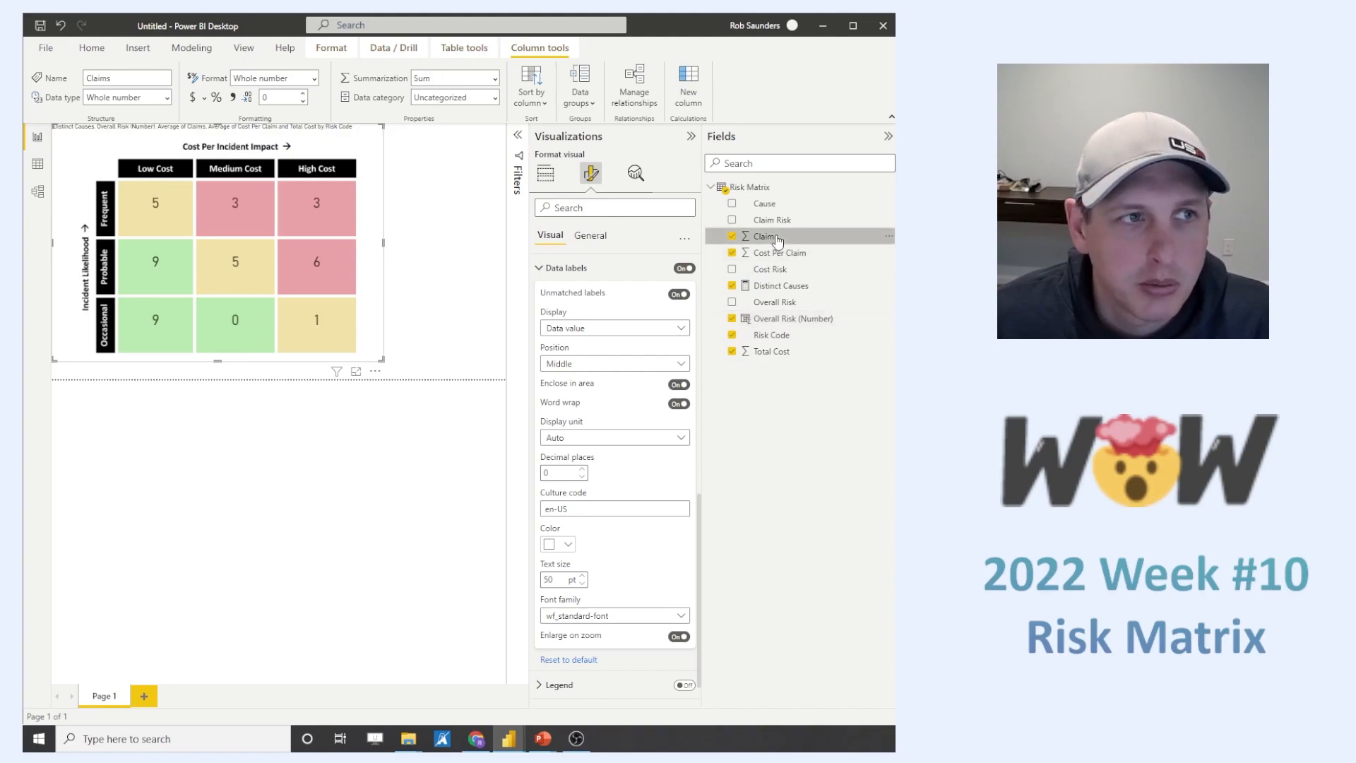
click(782, 253)
mouse_move(183, 135)
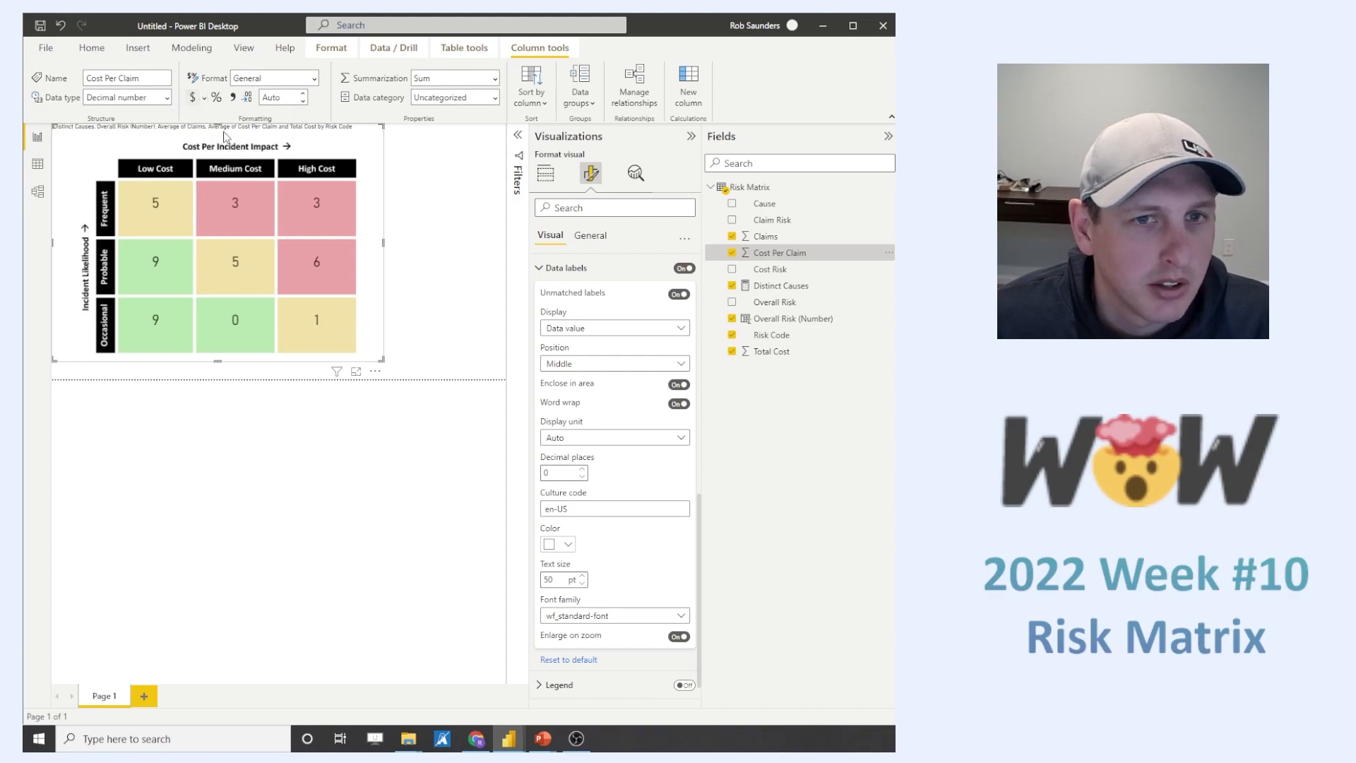
click(233, 97)
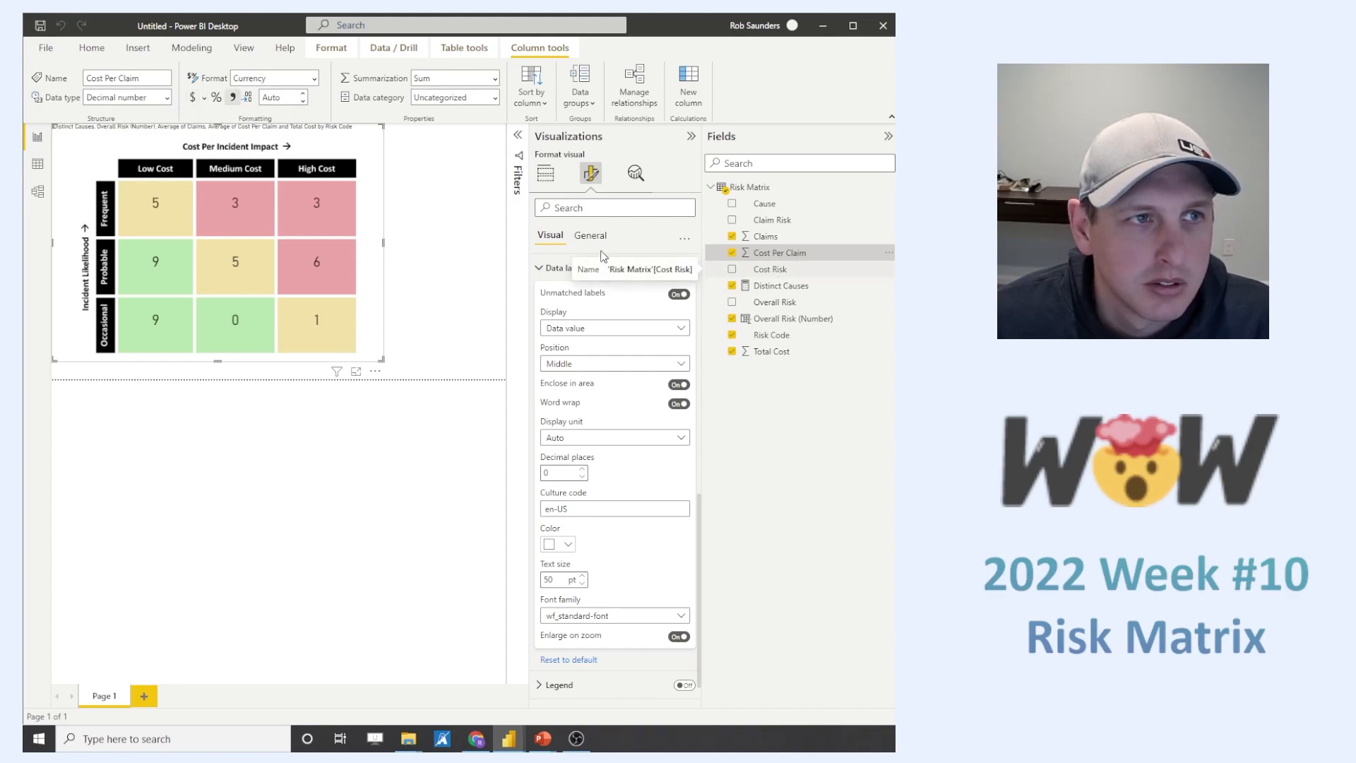
mouse_move(304, 187)
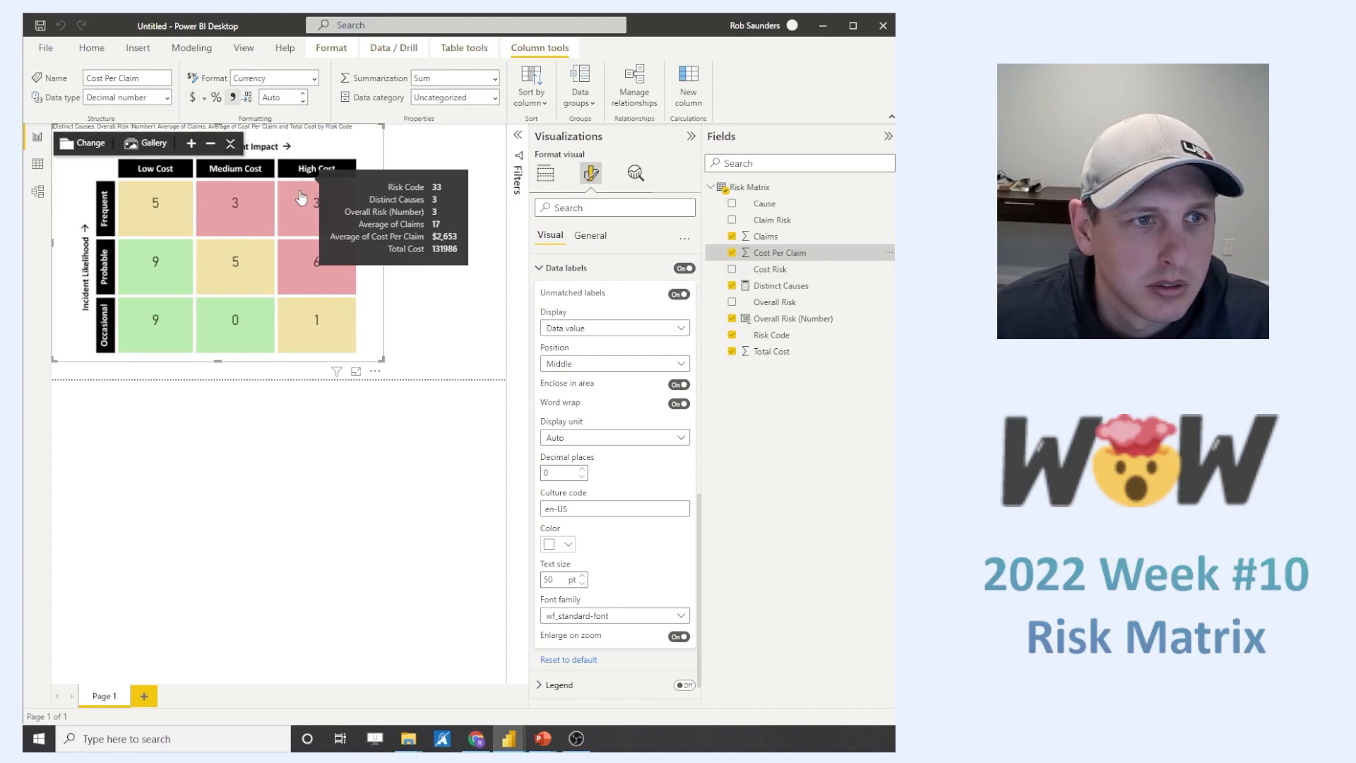
- Format the Total Cost column as currency and check it in the matrix tooltips
click(774, 351)
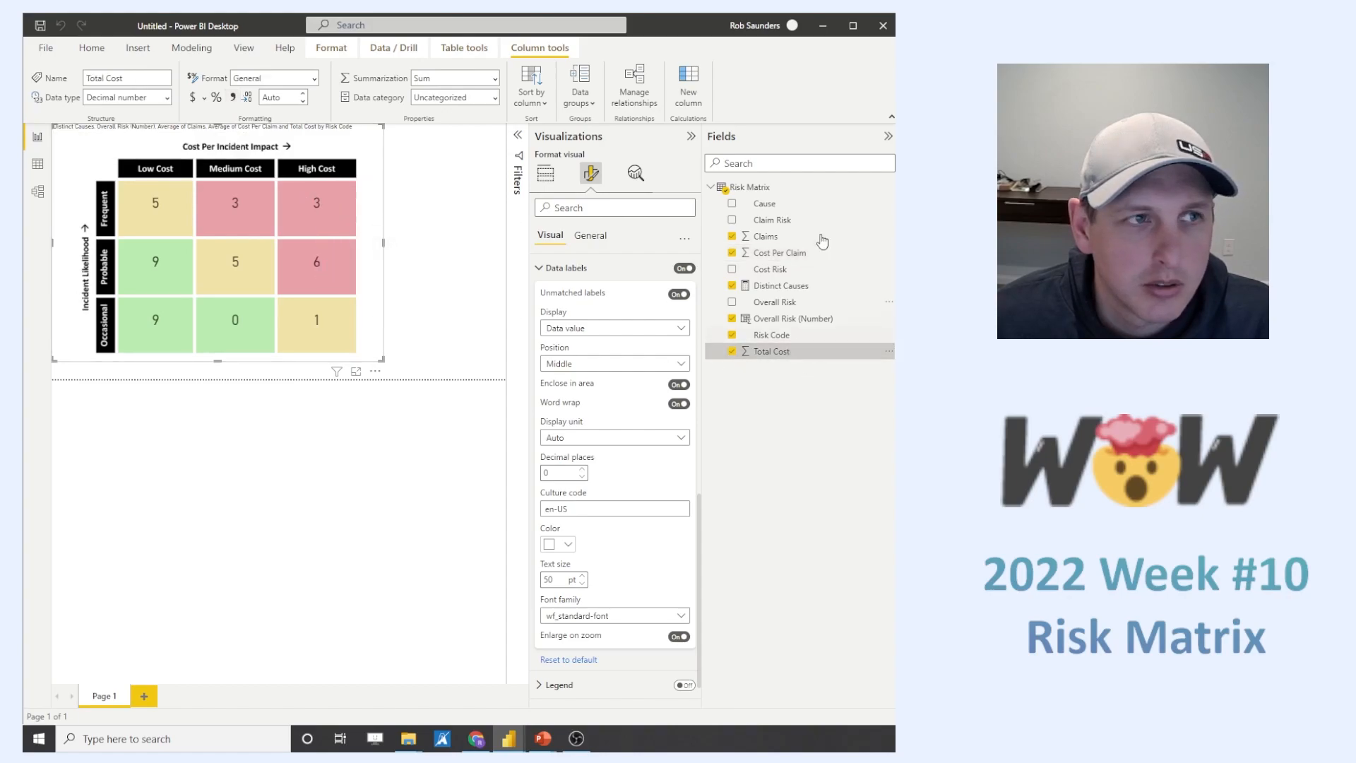
click(193, 97)
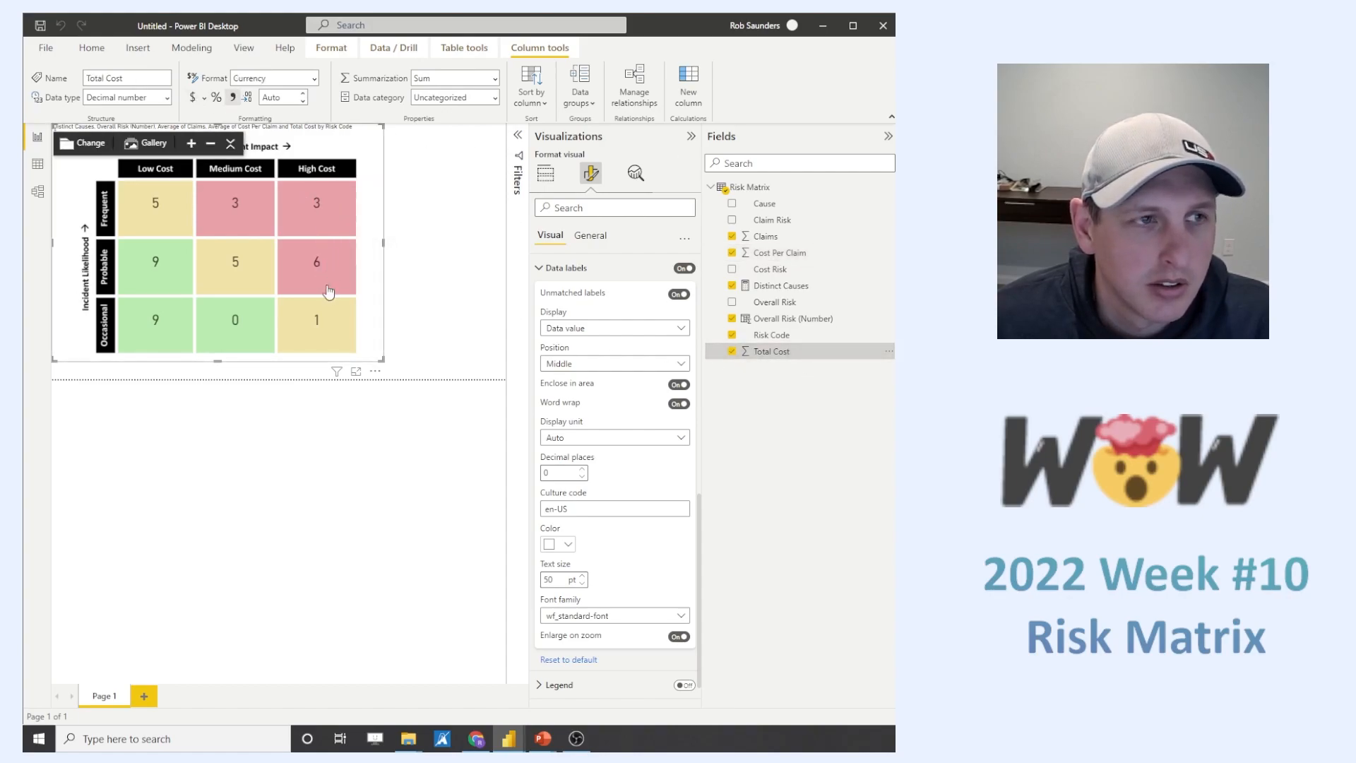
mouse_move(328, 291)
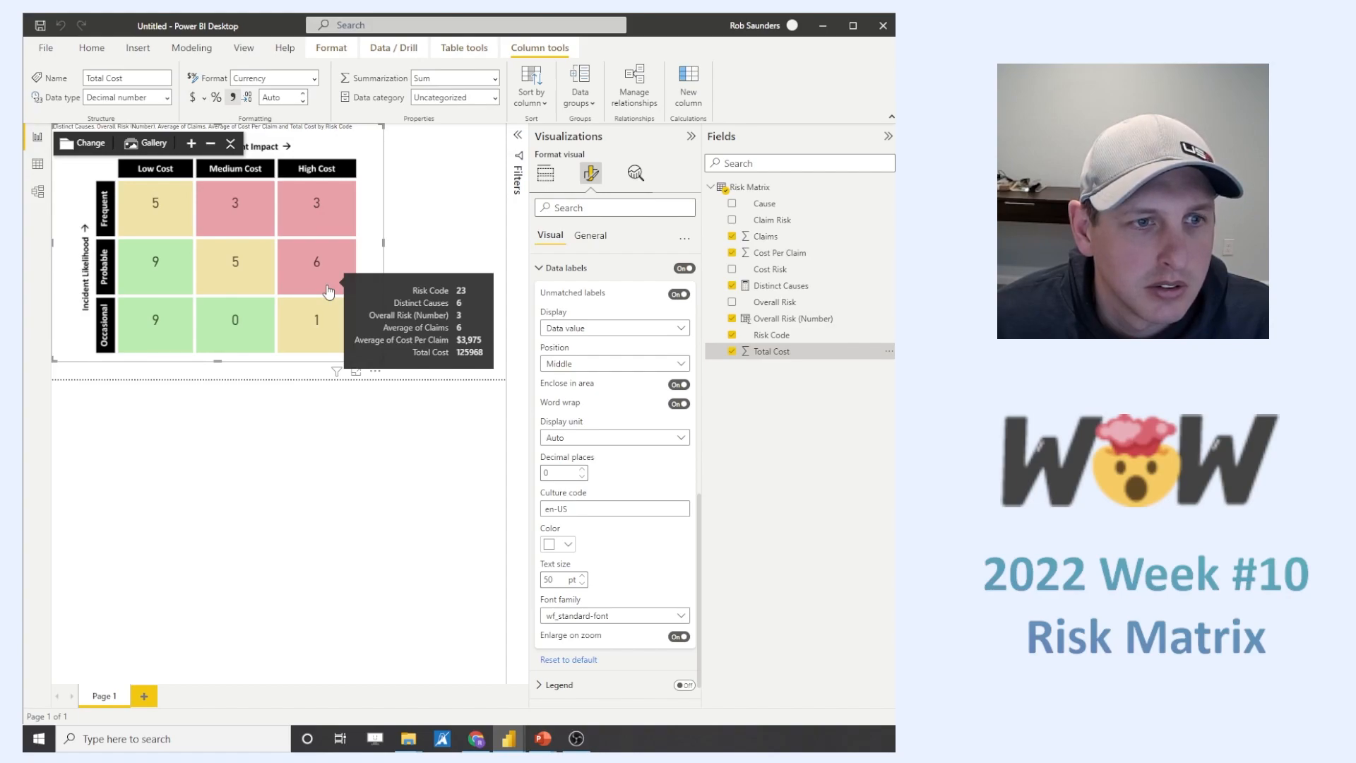
click(206, 101)
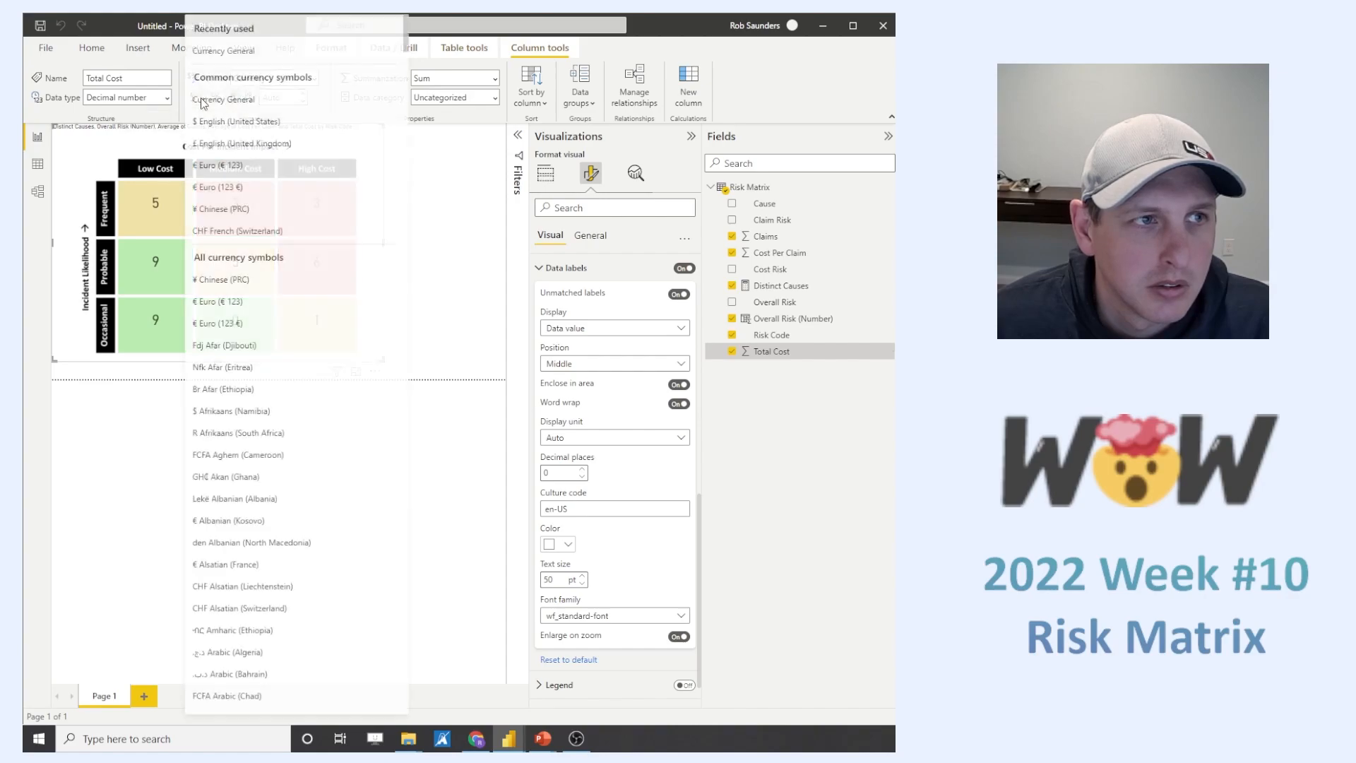
click(798, 448)
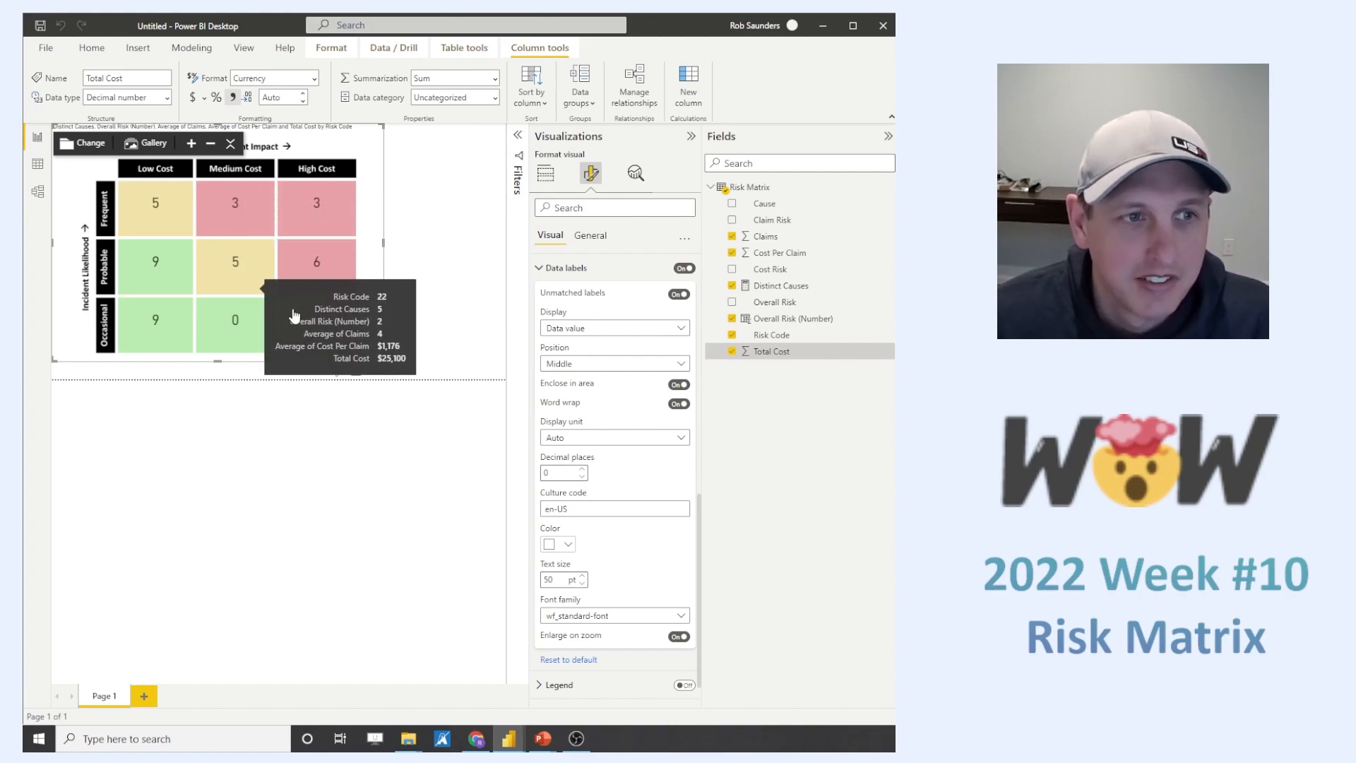
- Deselect the risk matrix and collapse the Visualizations and Fields panes to enlarge the report canvas
click(545, 173)
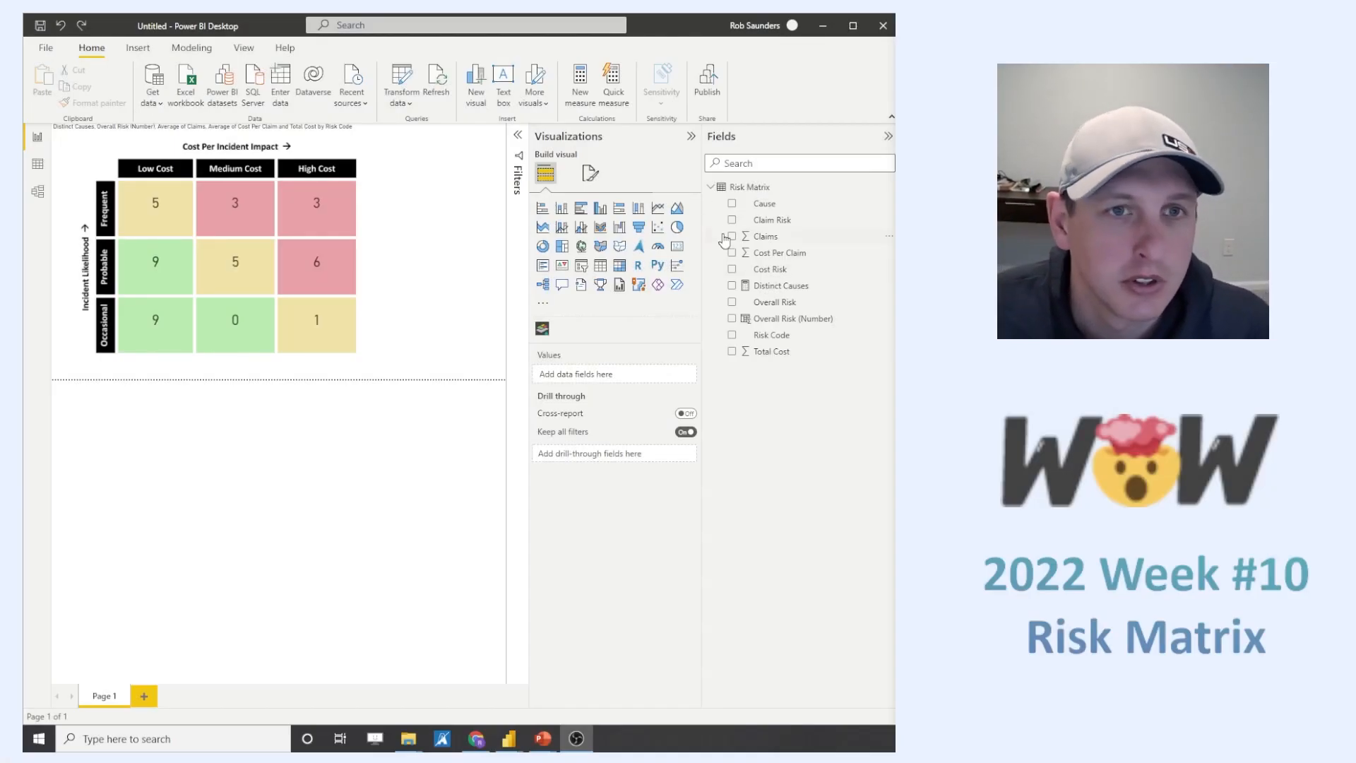
click(691, 136)
click(888, 136)
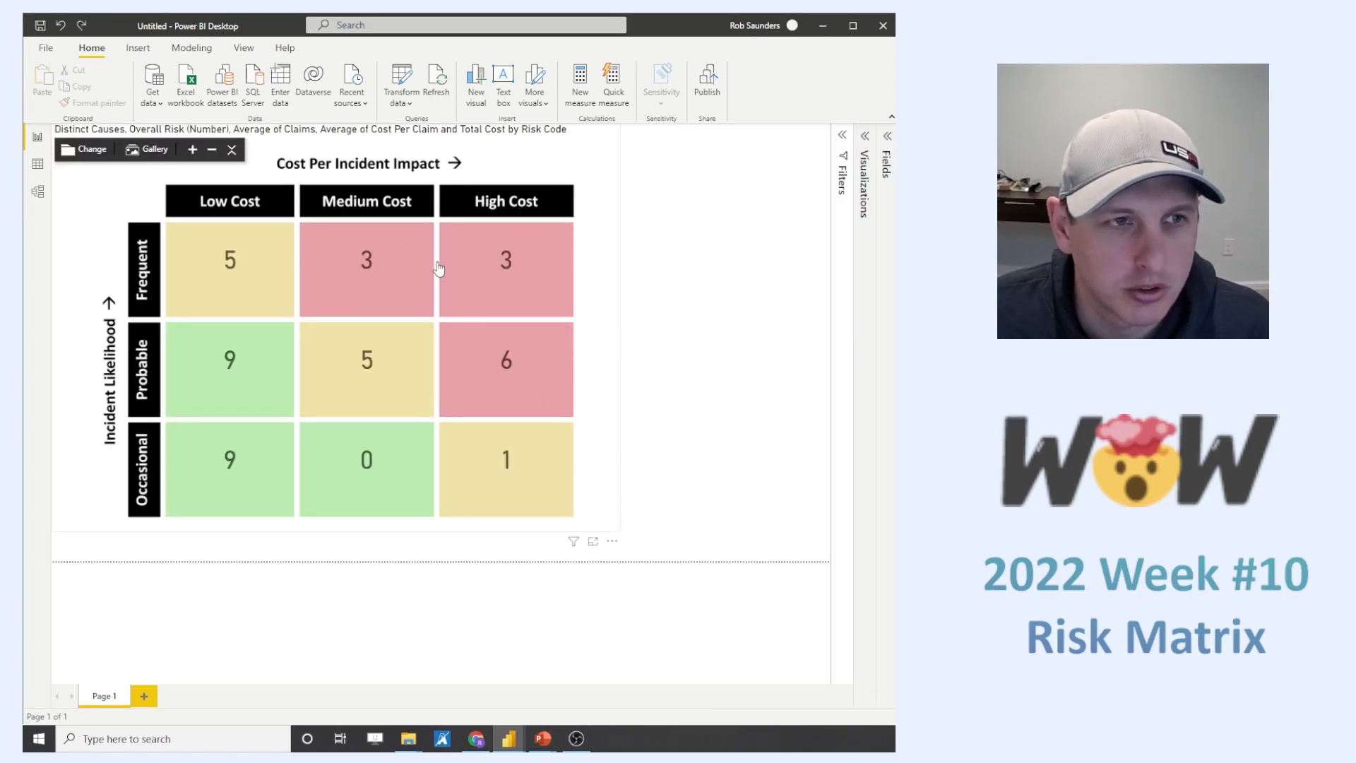
- Shrink the risk matrix visual to a bit over half its width and height, and move it slightly lower on the page
click(232, 153)
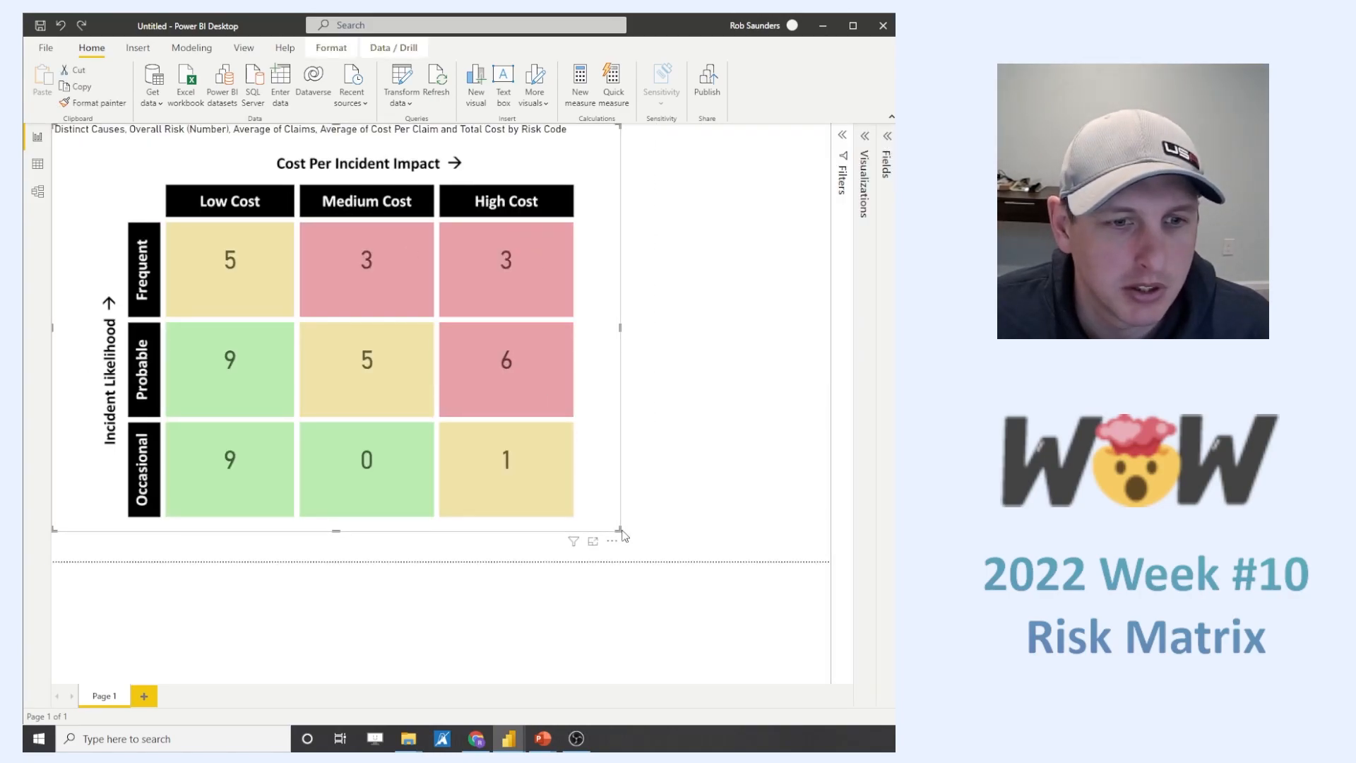
drag(615, 526, 352, 355)
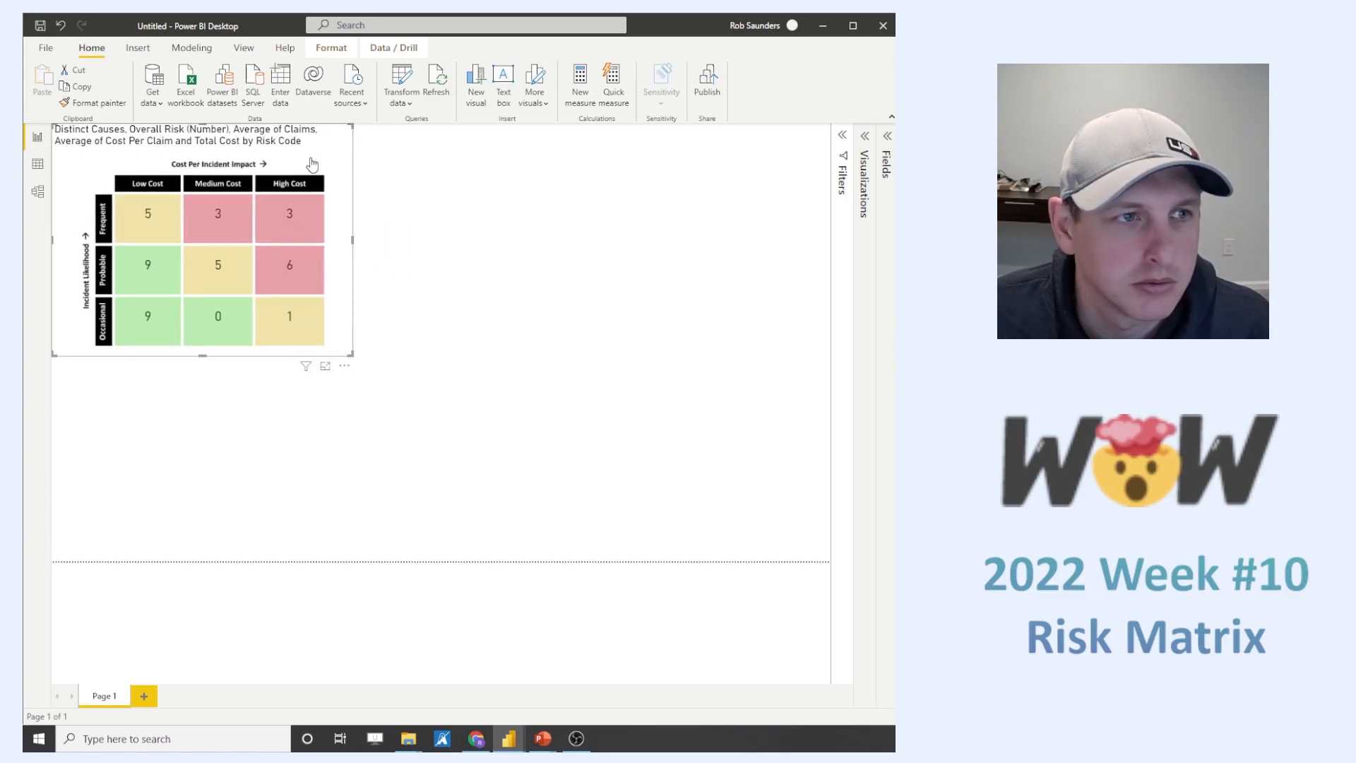
drag(336, 153, 337, 191)
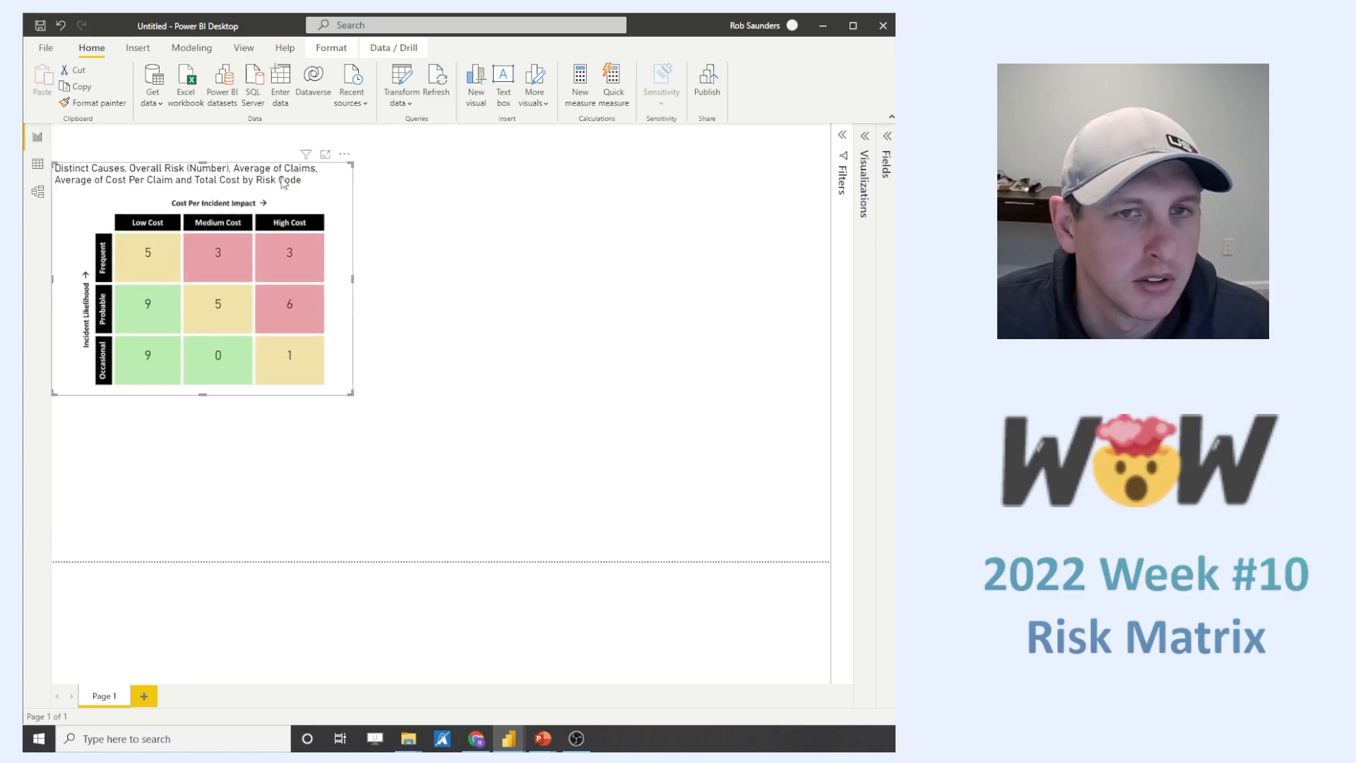
- Turn off the title of the risk matrix visual
click(865, 135)
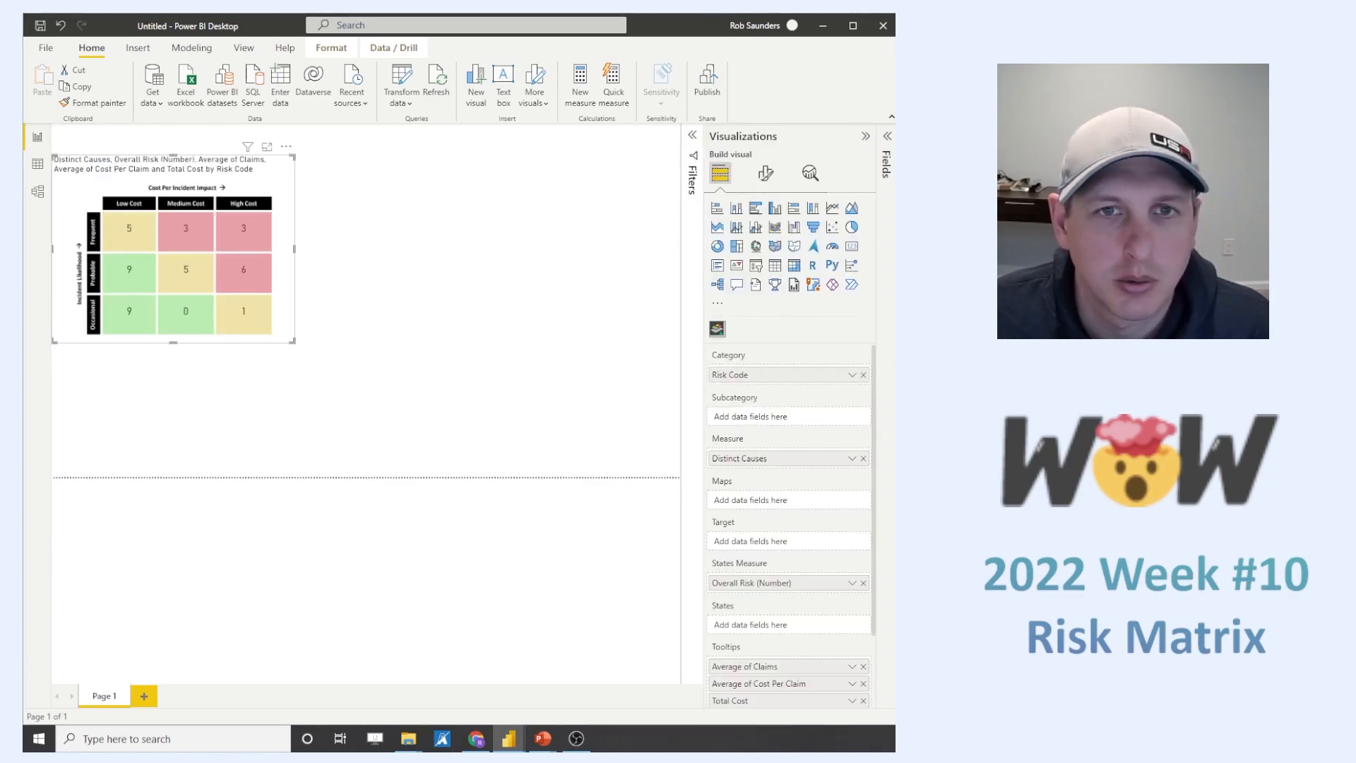
click(765, 173)
click(765, 235)
click(859, 294)
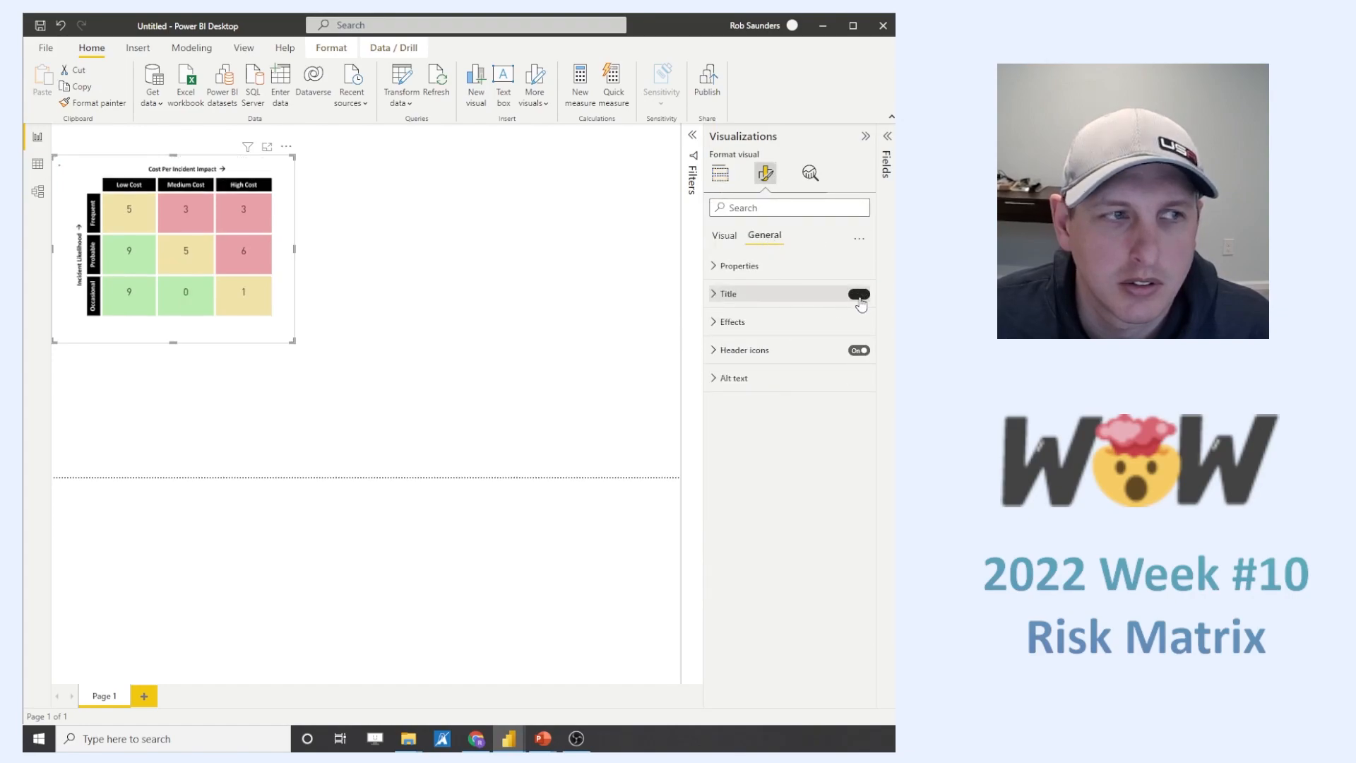
click(719, 173)
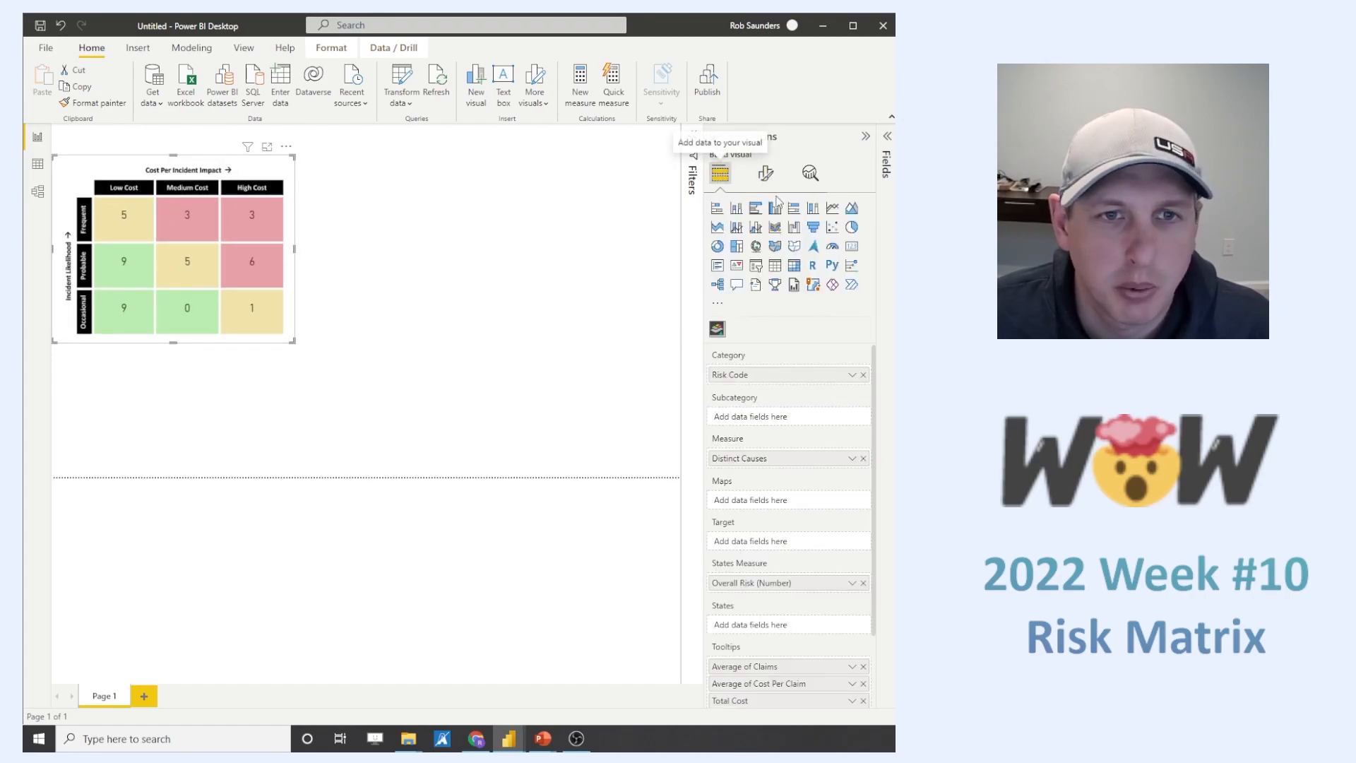
click(716, 208)
key(ctrl+z)
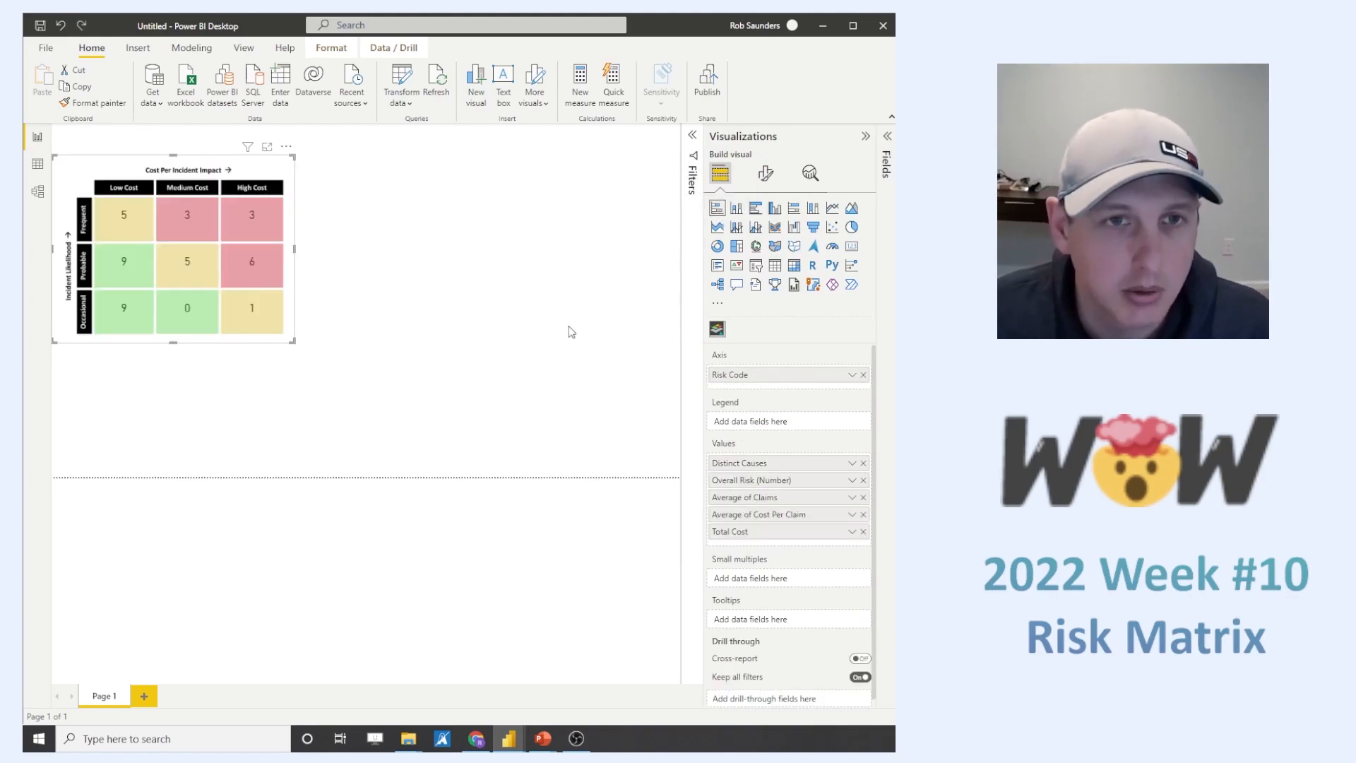
- Add a stacked bar chart below the risk matrix with Cause as axis, Cost Per Claim as values and Overall Risk as legend
click(569, 327)
click(716, 208)
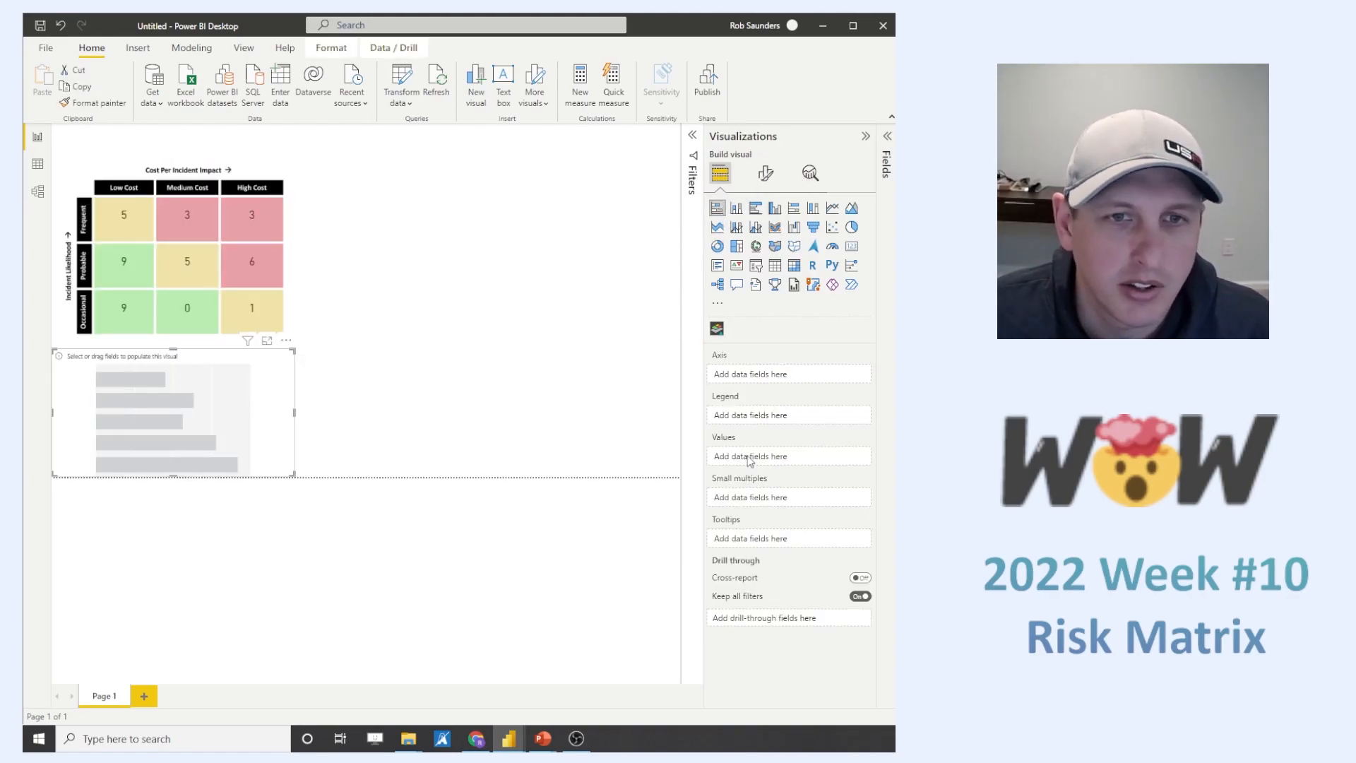
click(885, 154)
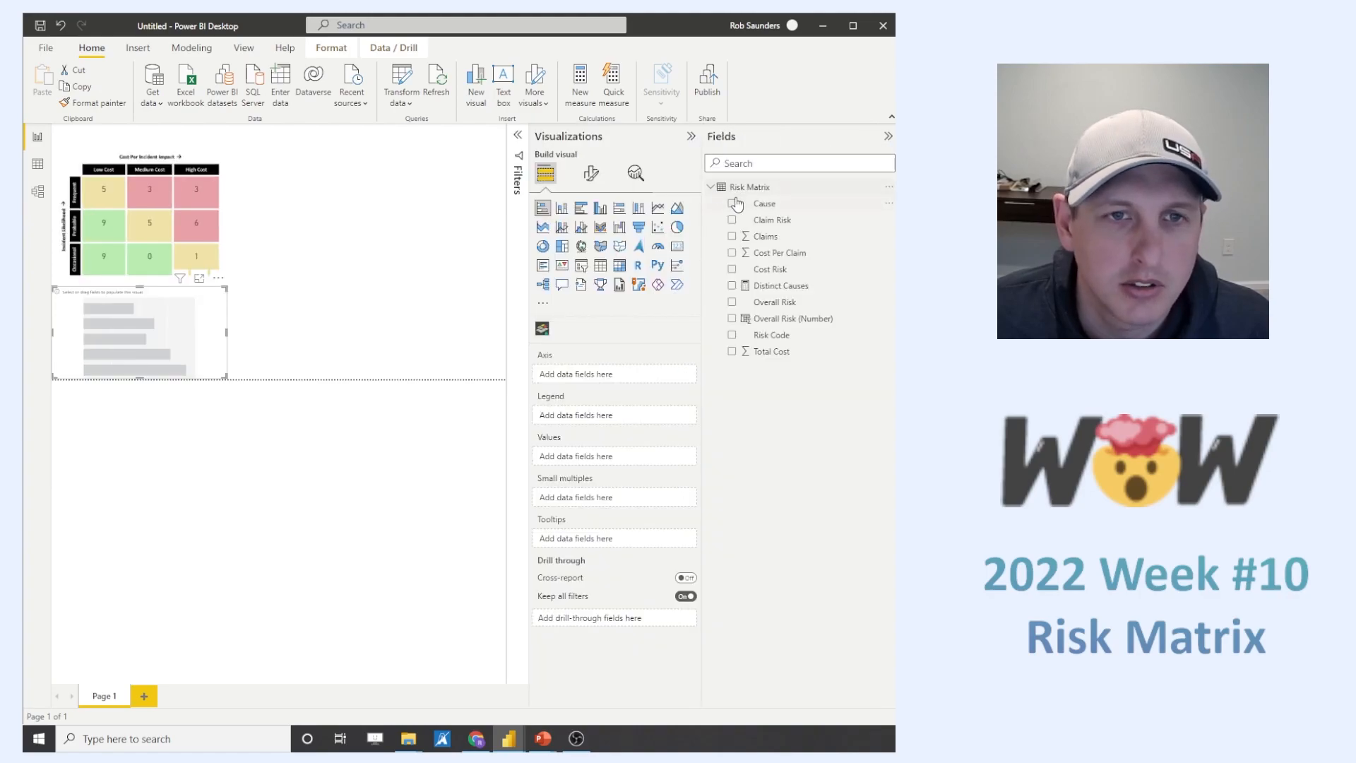
click(732, 205)
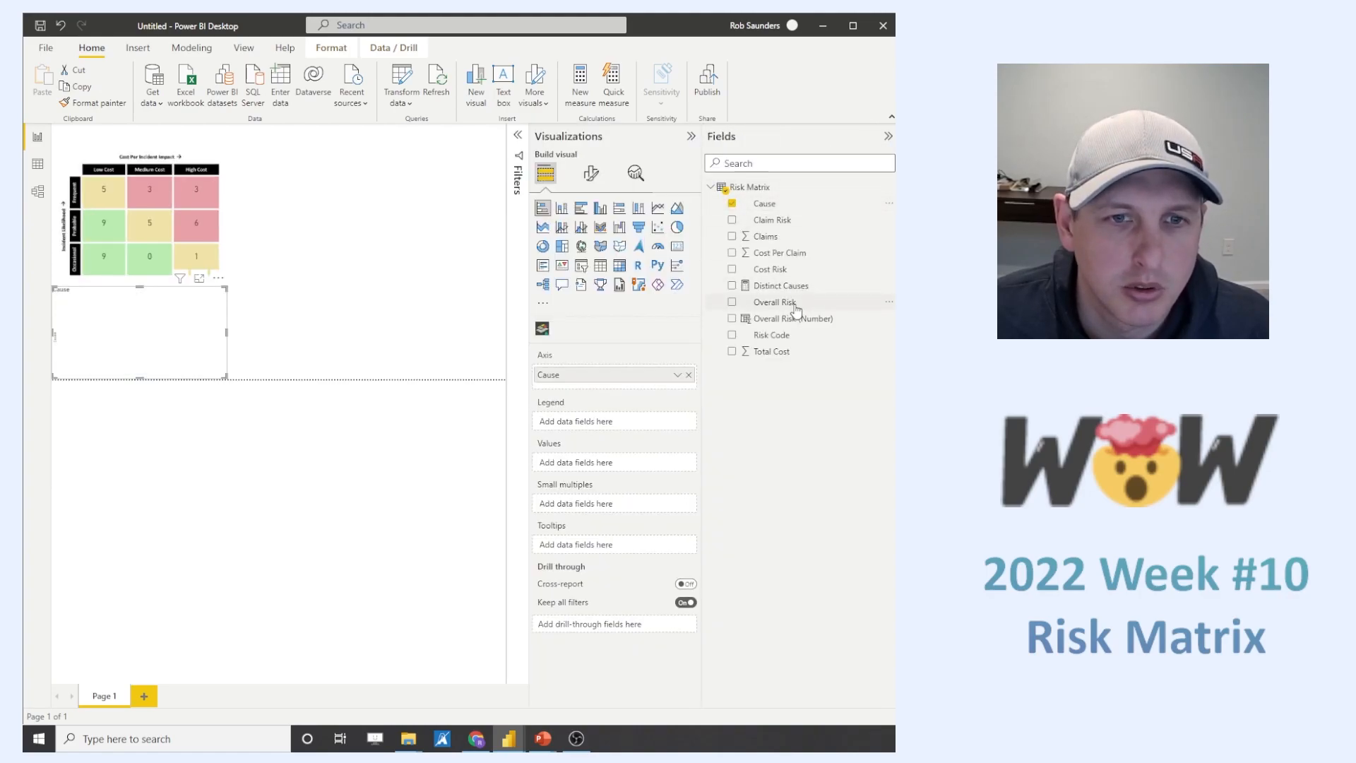
drag(784, 255, 627, 466)
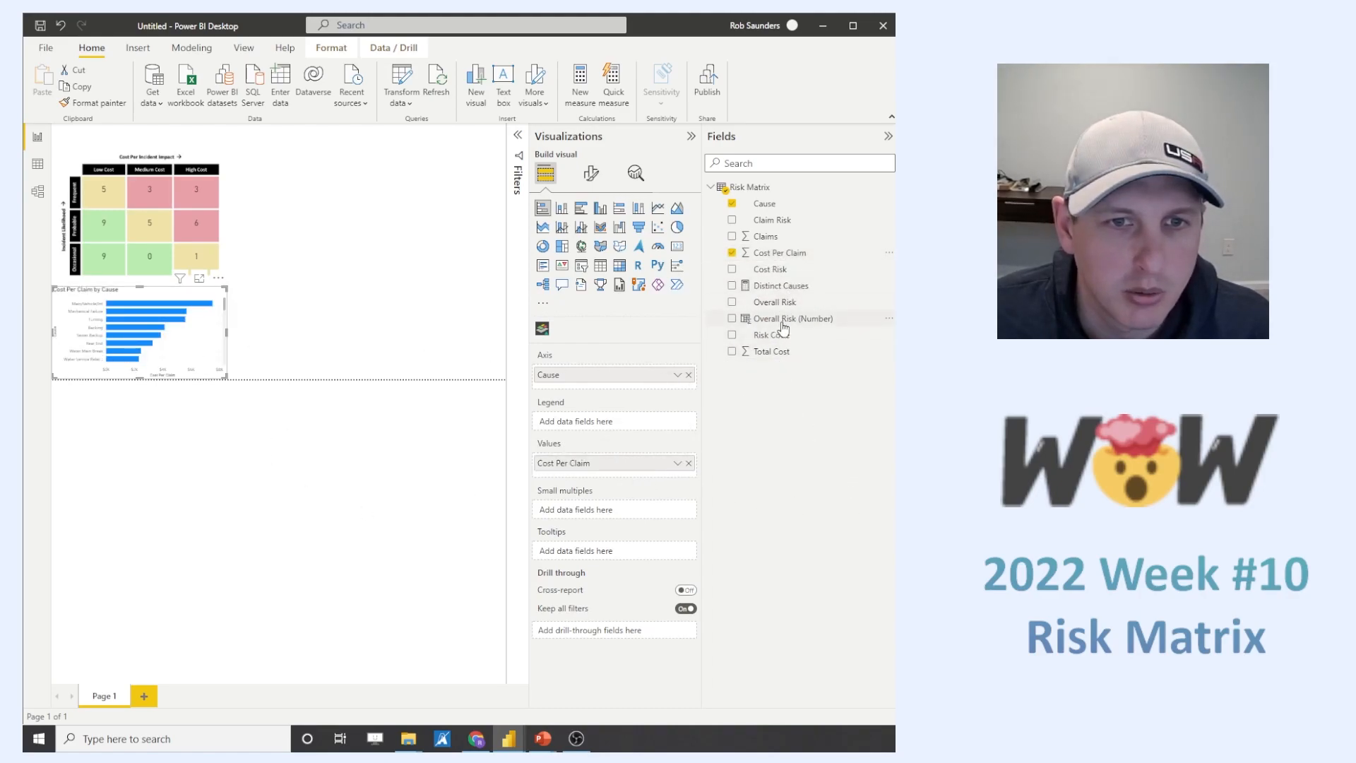
drag(777, 302, 627, 428)
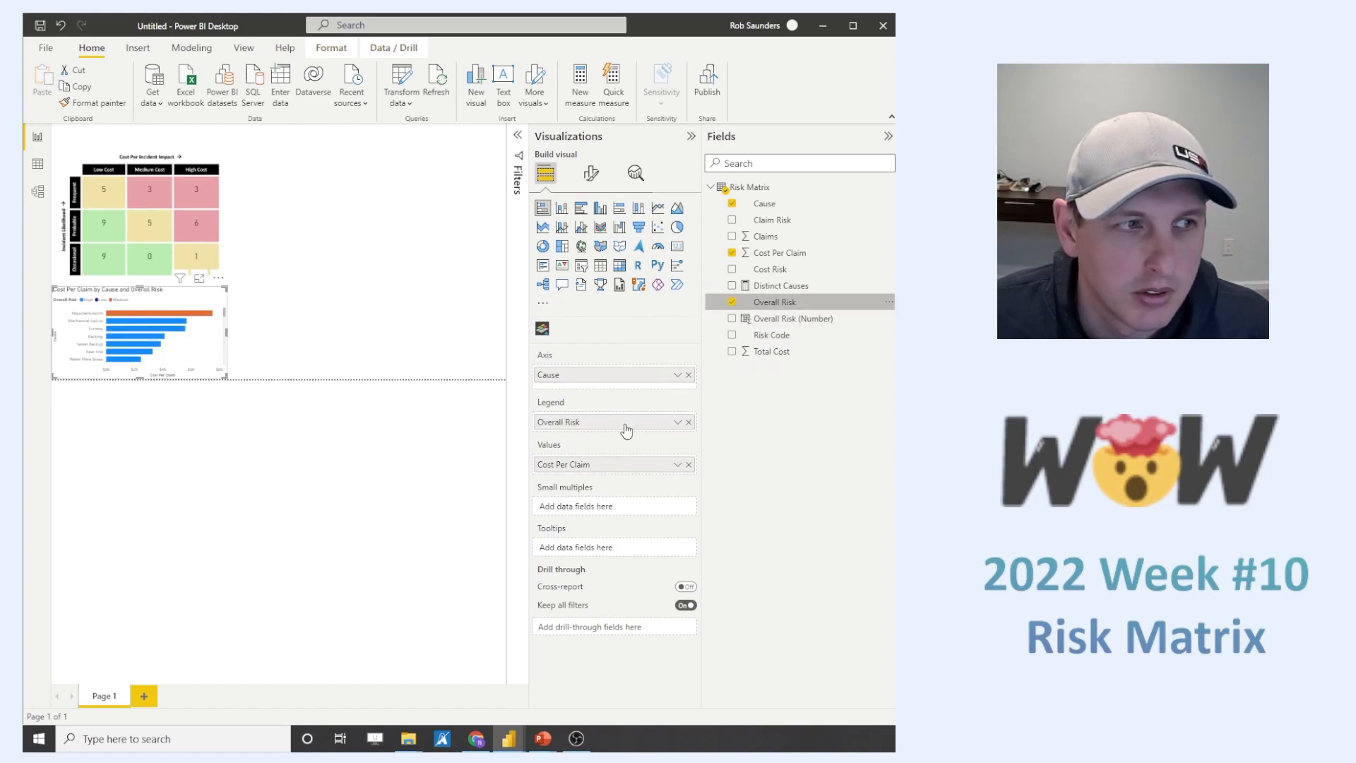
- Color the chart's bars to match the matrix: light red for High, light green for Low and light yellow for Medium
click(591, 173)
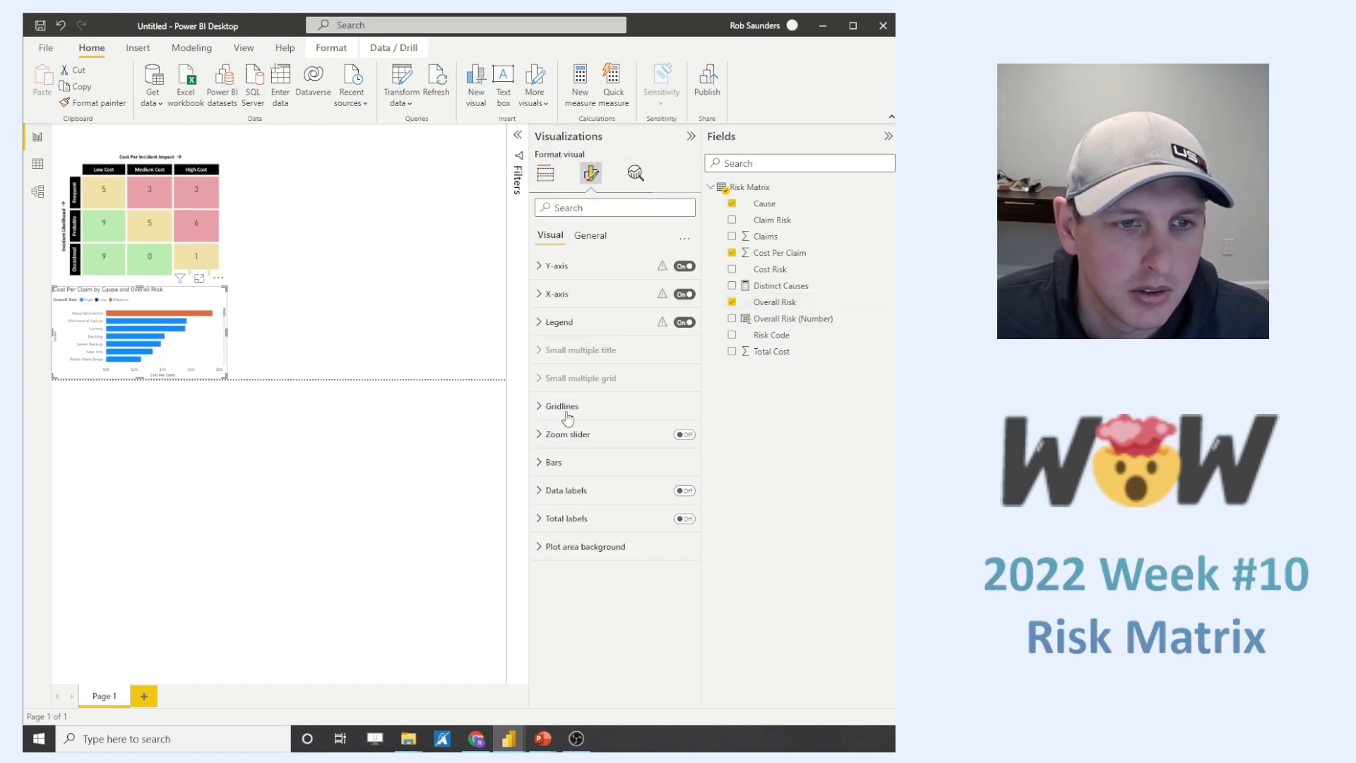
click(554, 463)
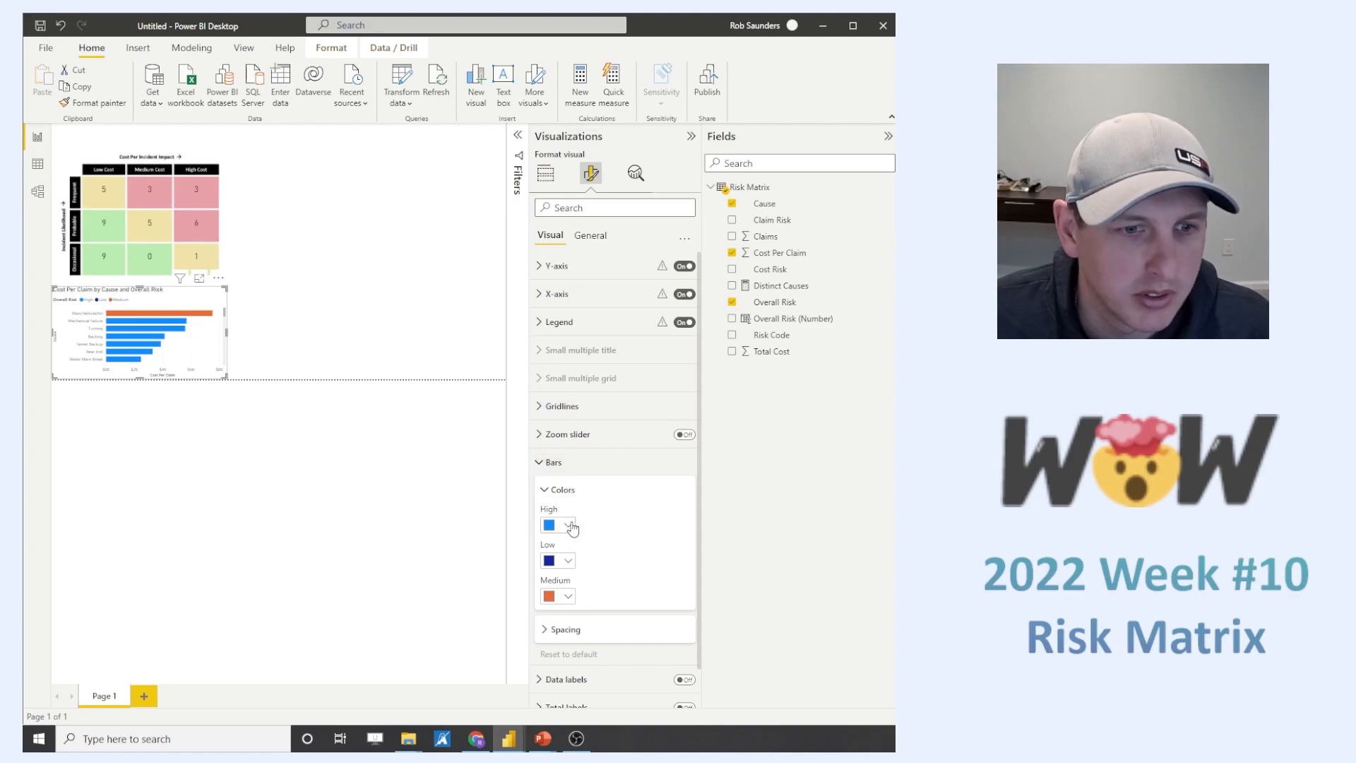
click(569, 526)
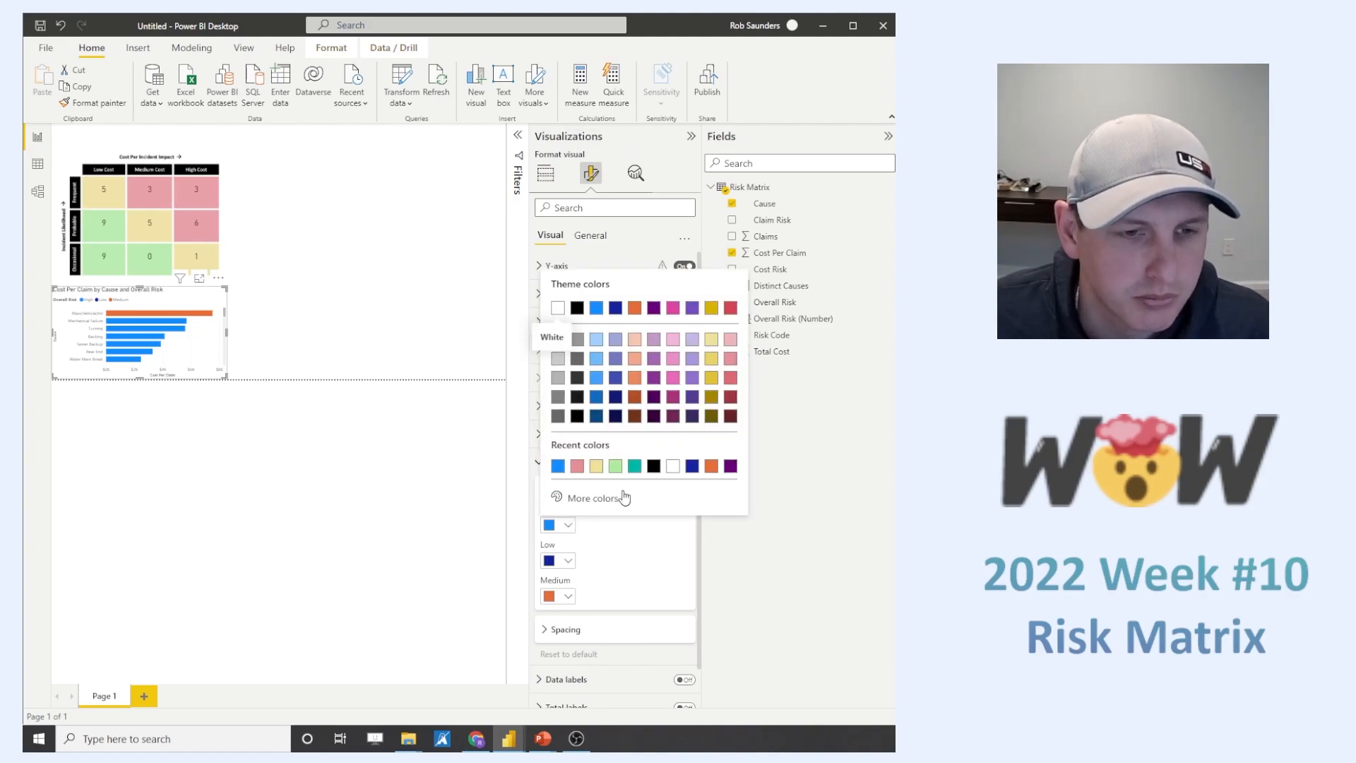
click(577, 466)
click(568, 560)
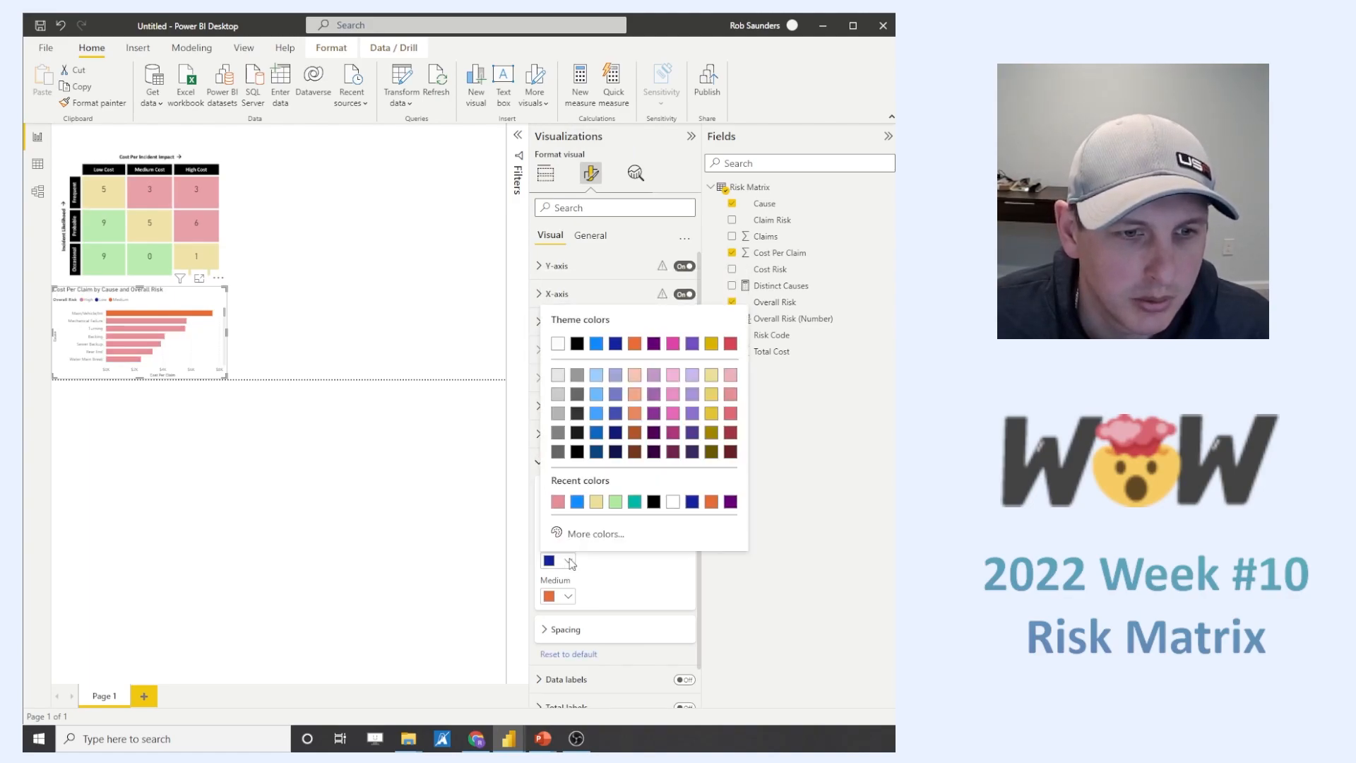
click(596, 503)
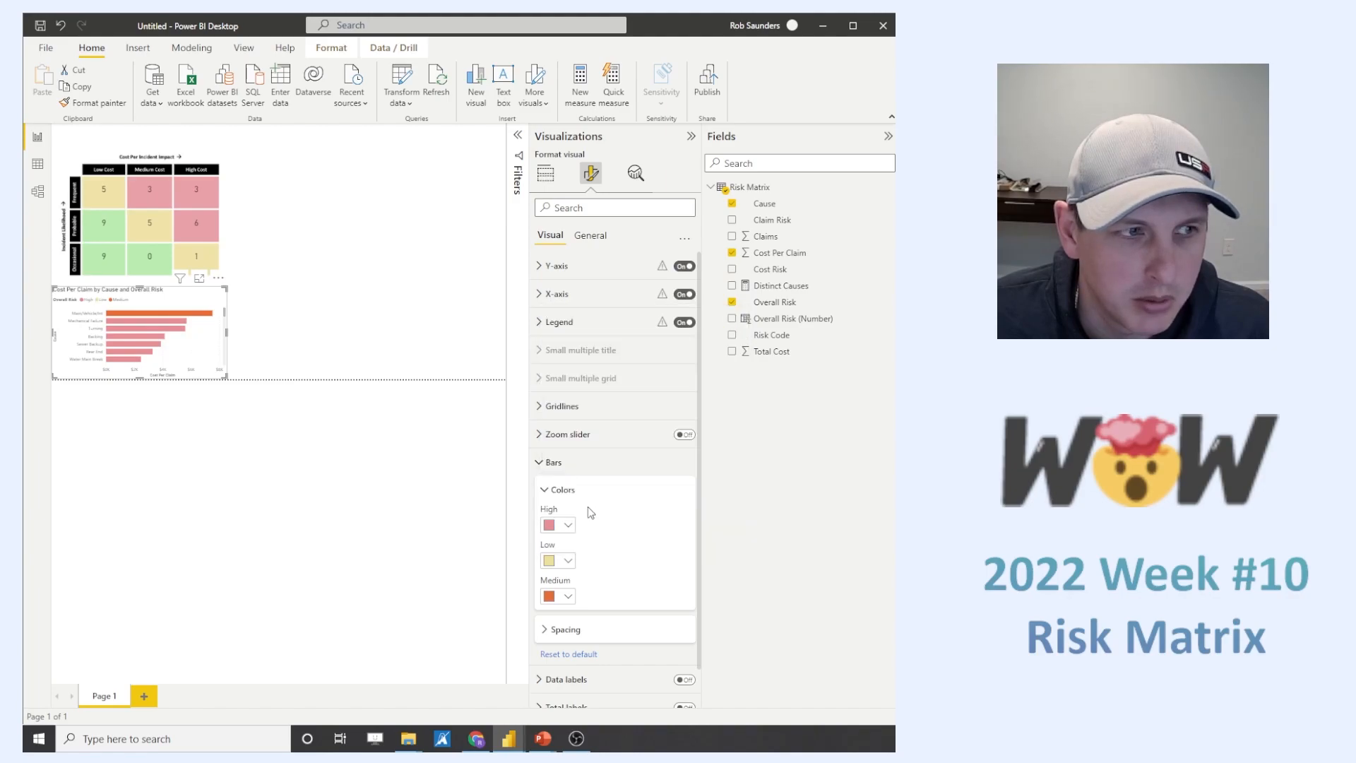
click(569, 598)
click(558, 548)
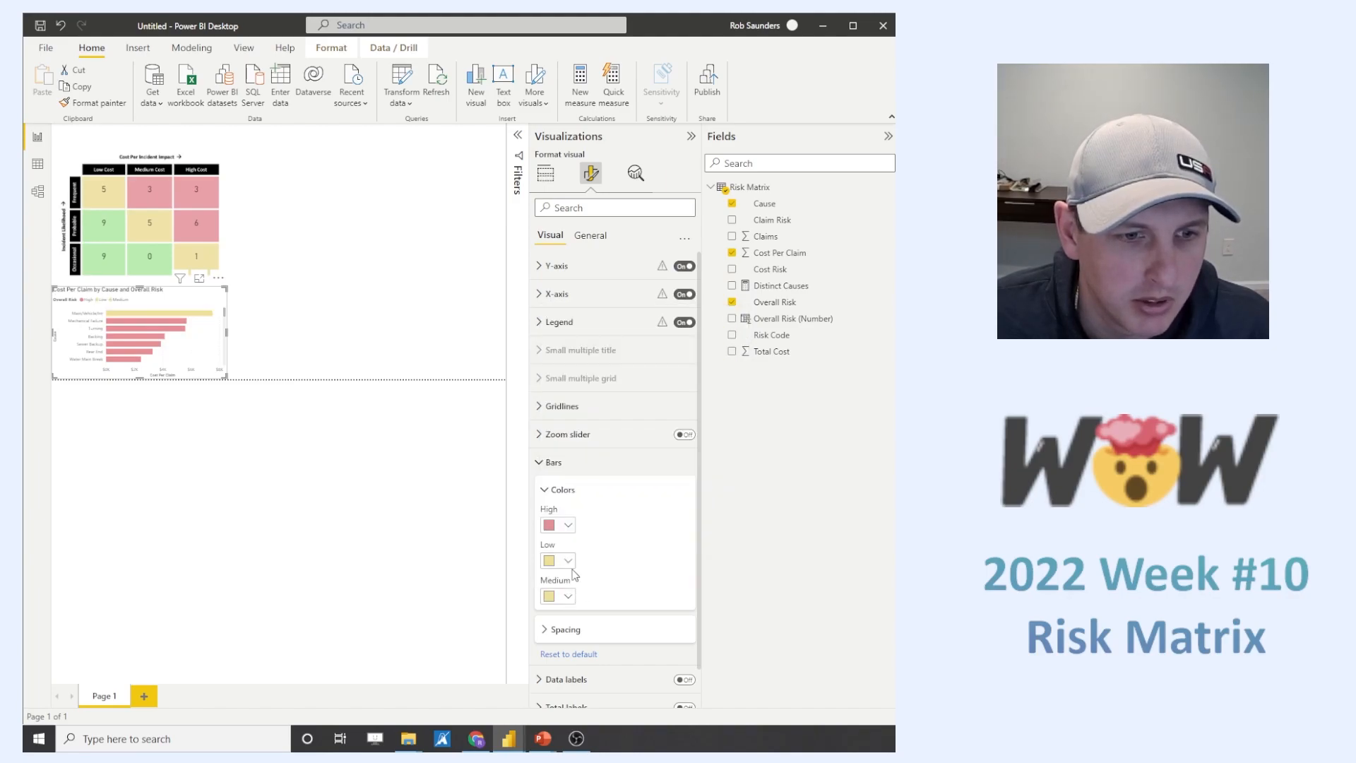
click(569, 561)
click(613, 502)
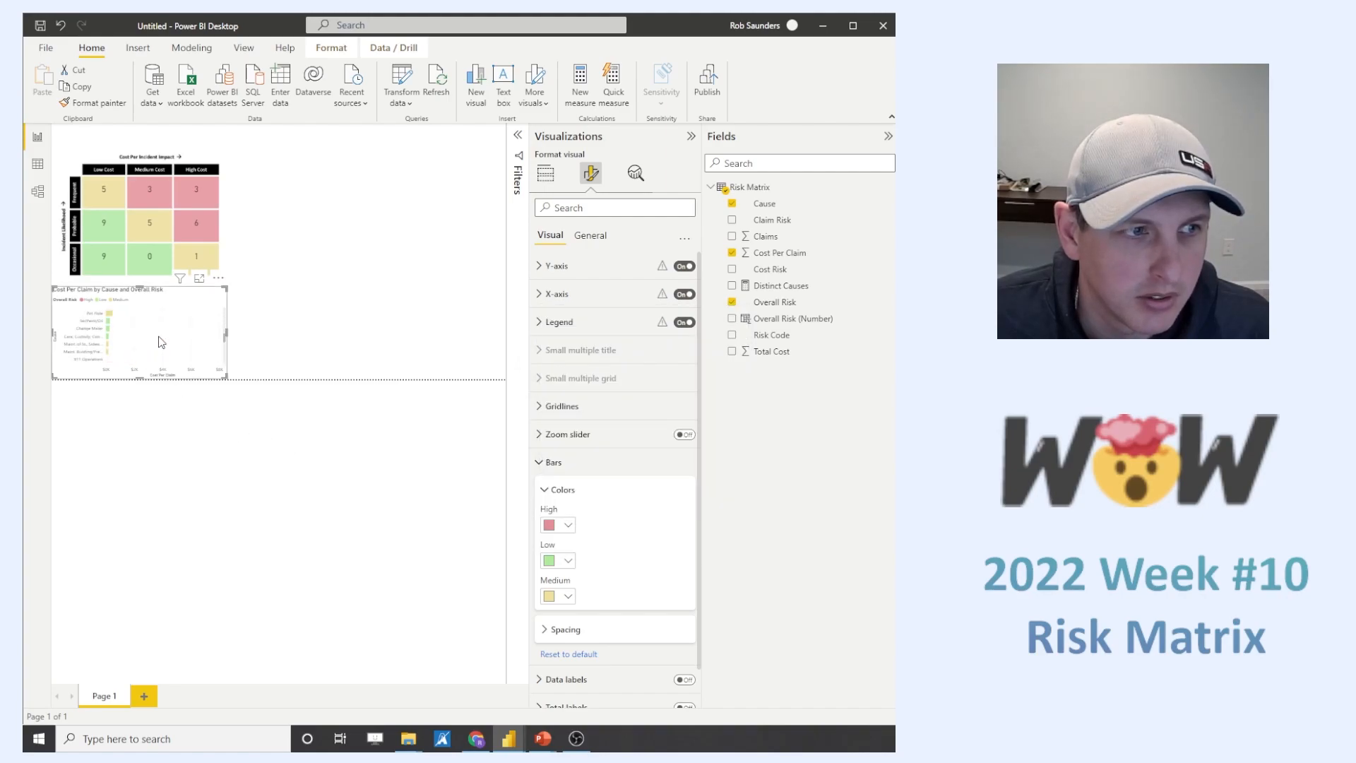
- Check how a low-risk matrix cell affects the bar chart, and turn on editing of the interactions between visuals
click(115, 264)
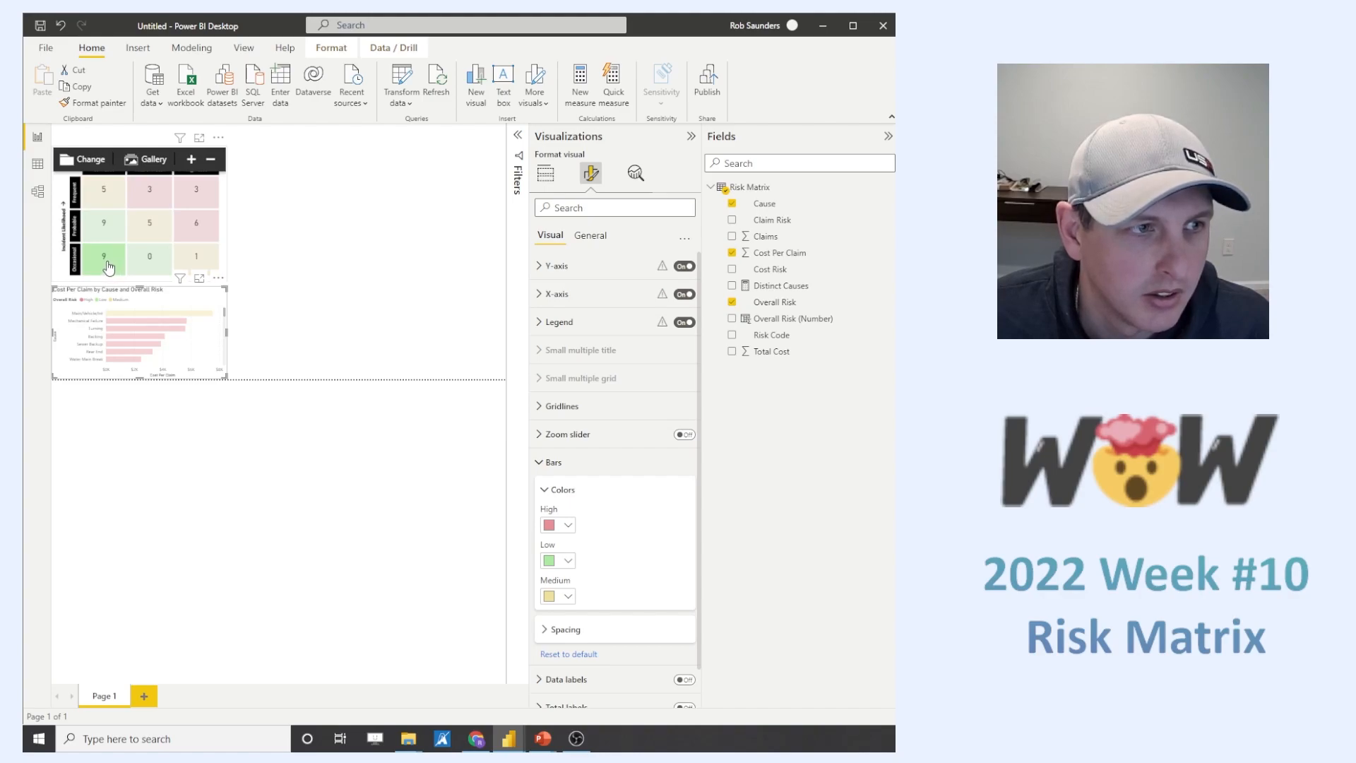
click(108, 266)
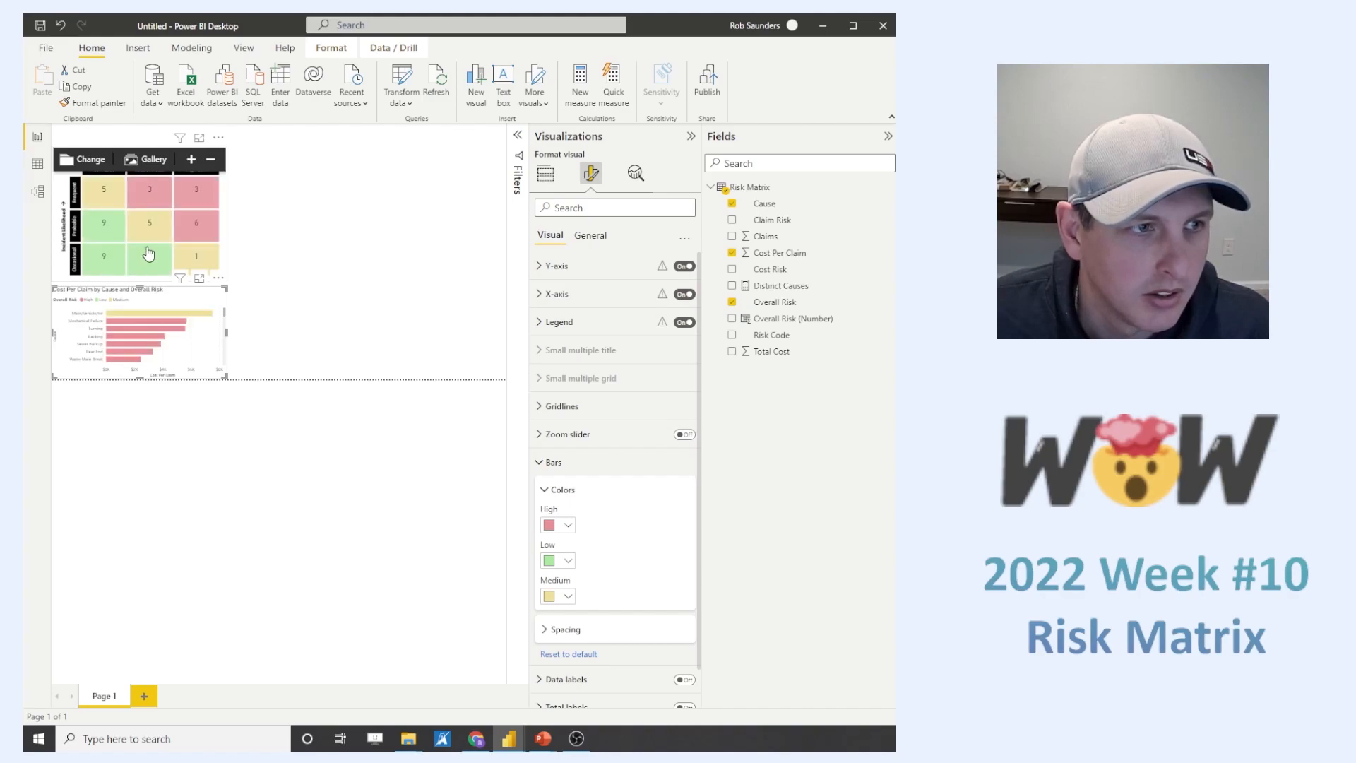
click(225, 196)
click(388, 47)
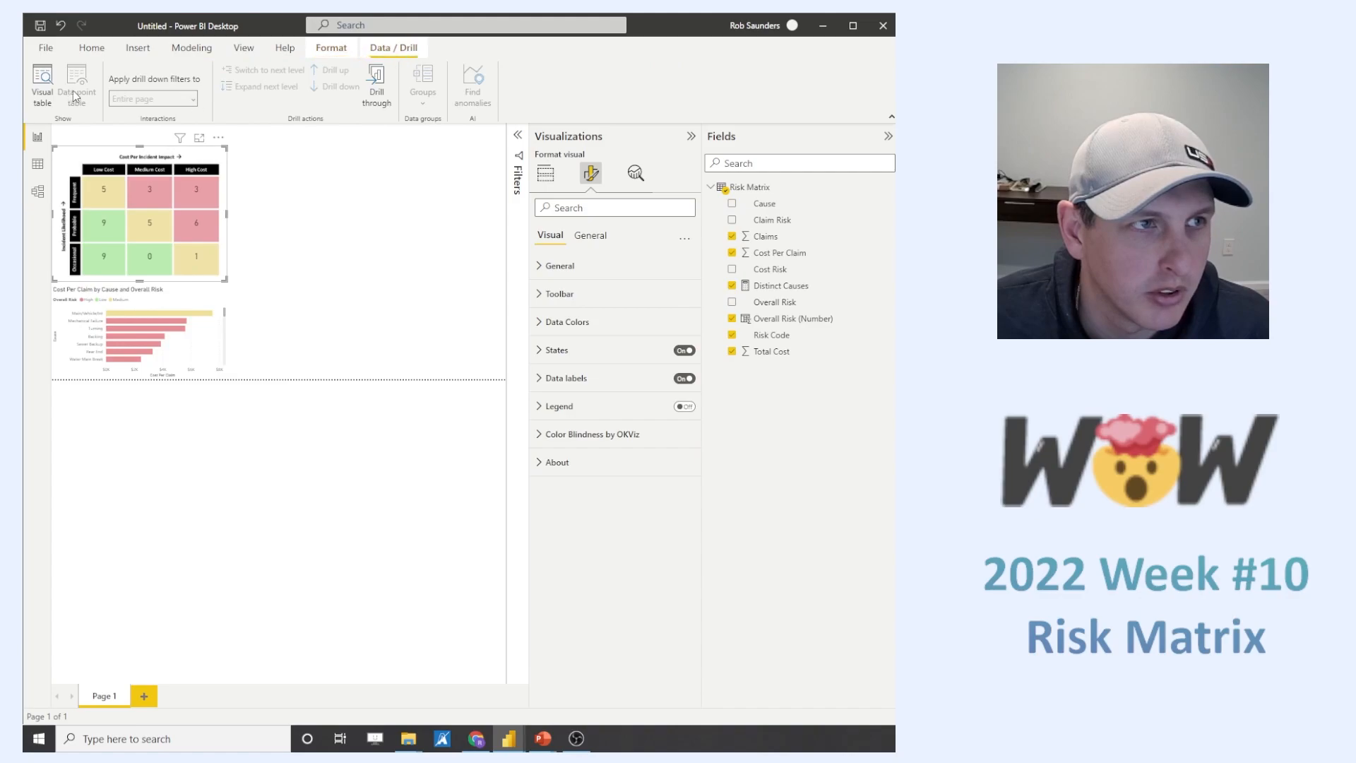
click(331, 47)
click(51, 79)
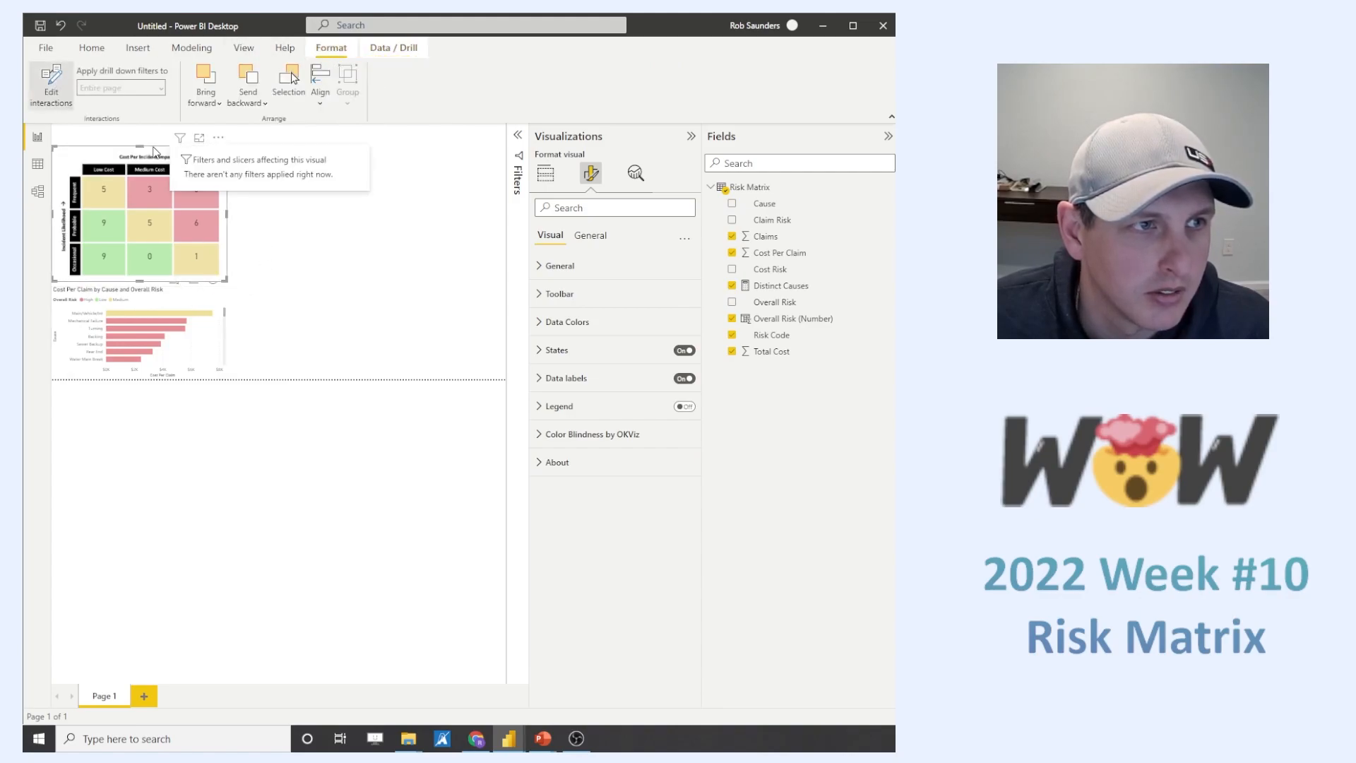
- Move the risk matrix up to the top edge of the page and test selecting a bar in the cost chart
drag(156, 151, 156, 134)
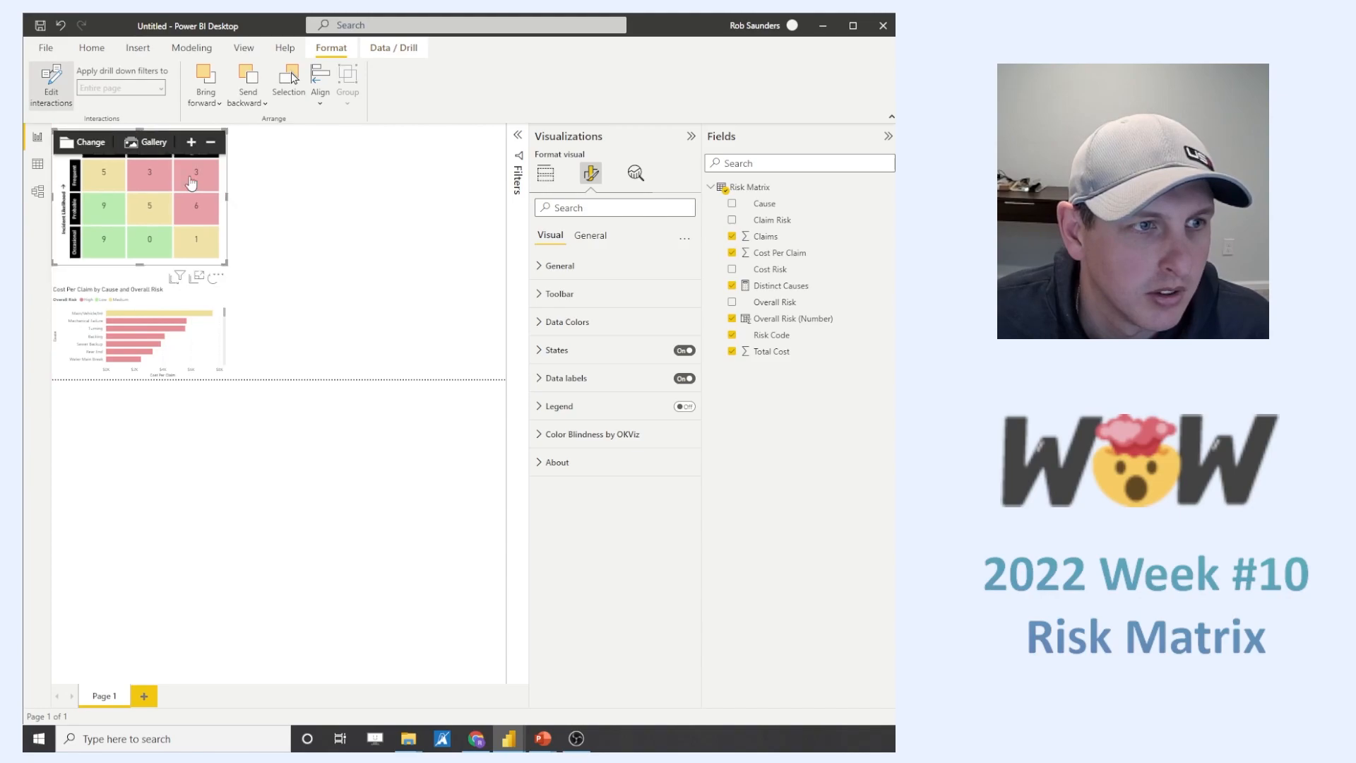
click(392, 277)
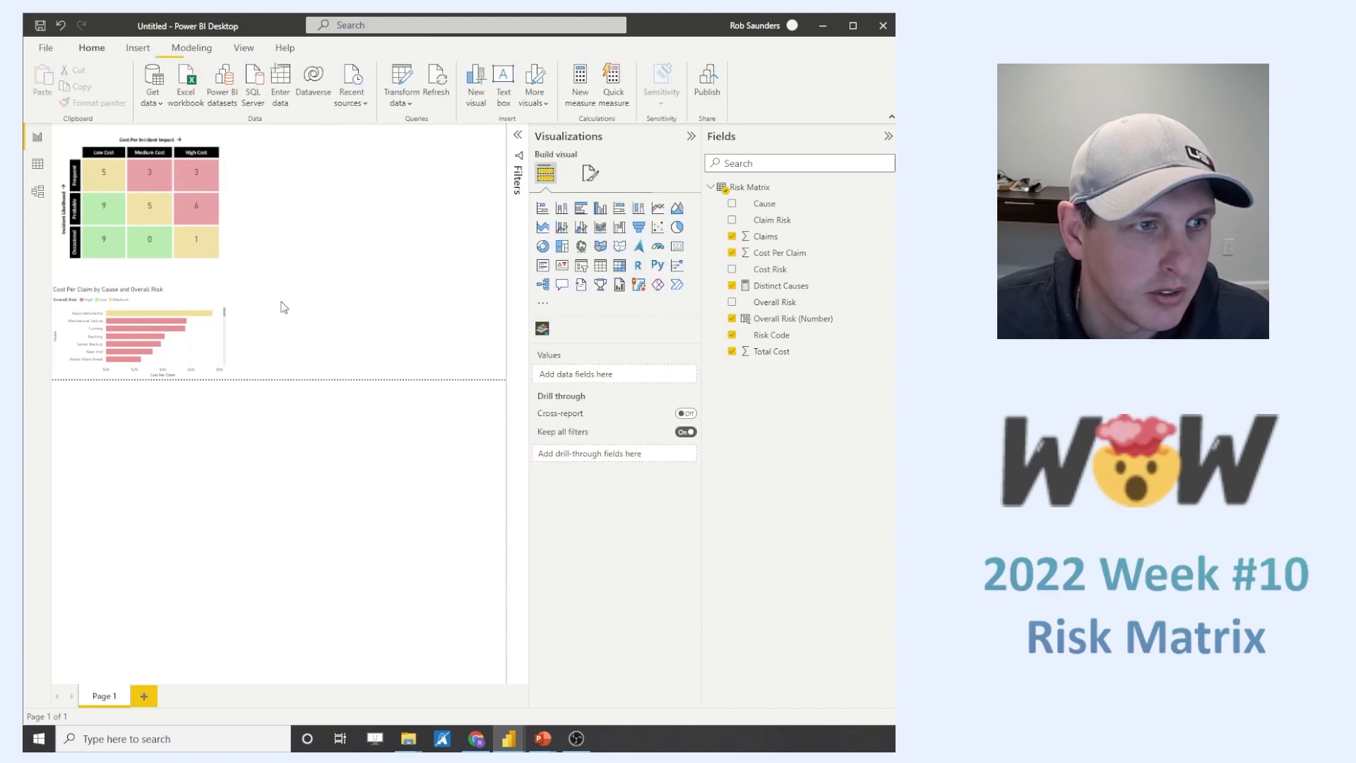
click(225, 296)
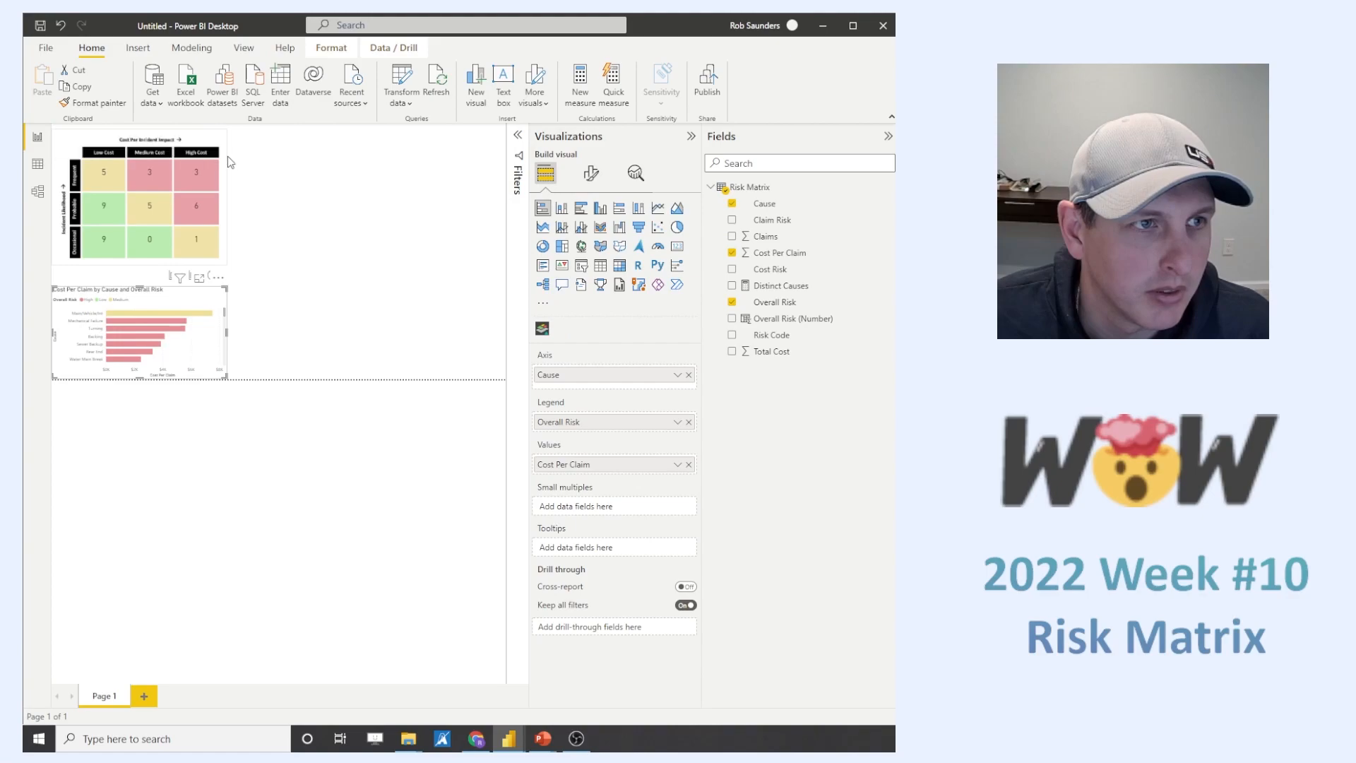
click(191, 312)
click(192, 312)
click(226, 234)
- Set the bar chart's interaction with the risk matrix to filter, and place the chart just below the matrix
mouse_move(213, 139)
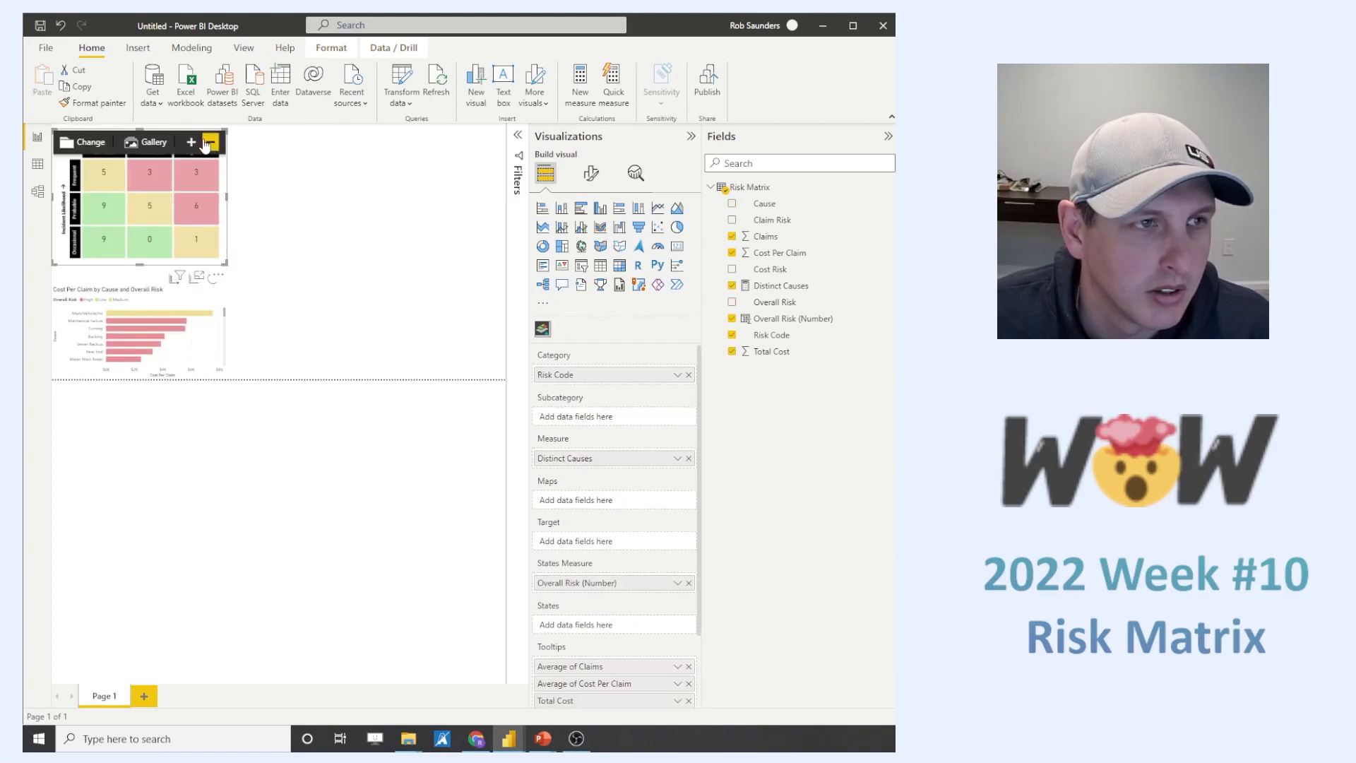
click(221, 307)
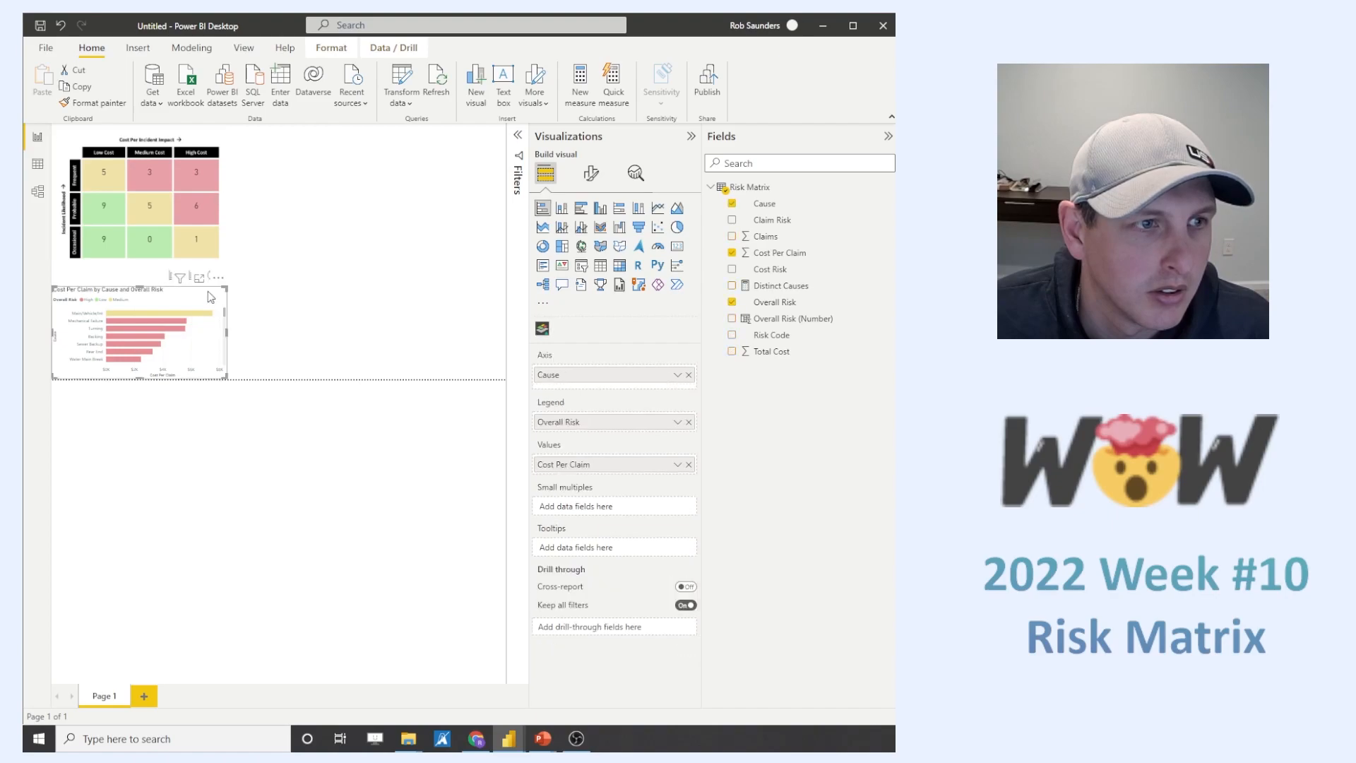
drag(221, 294, 437, 181)
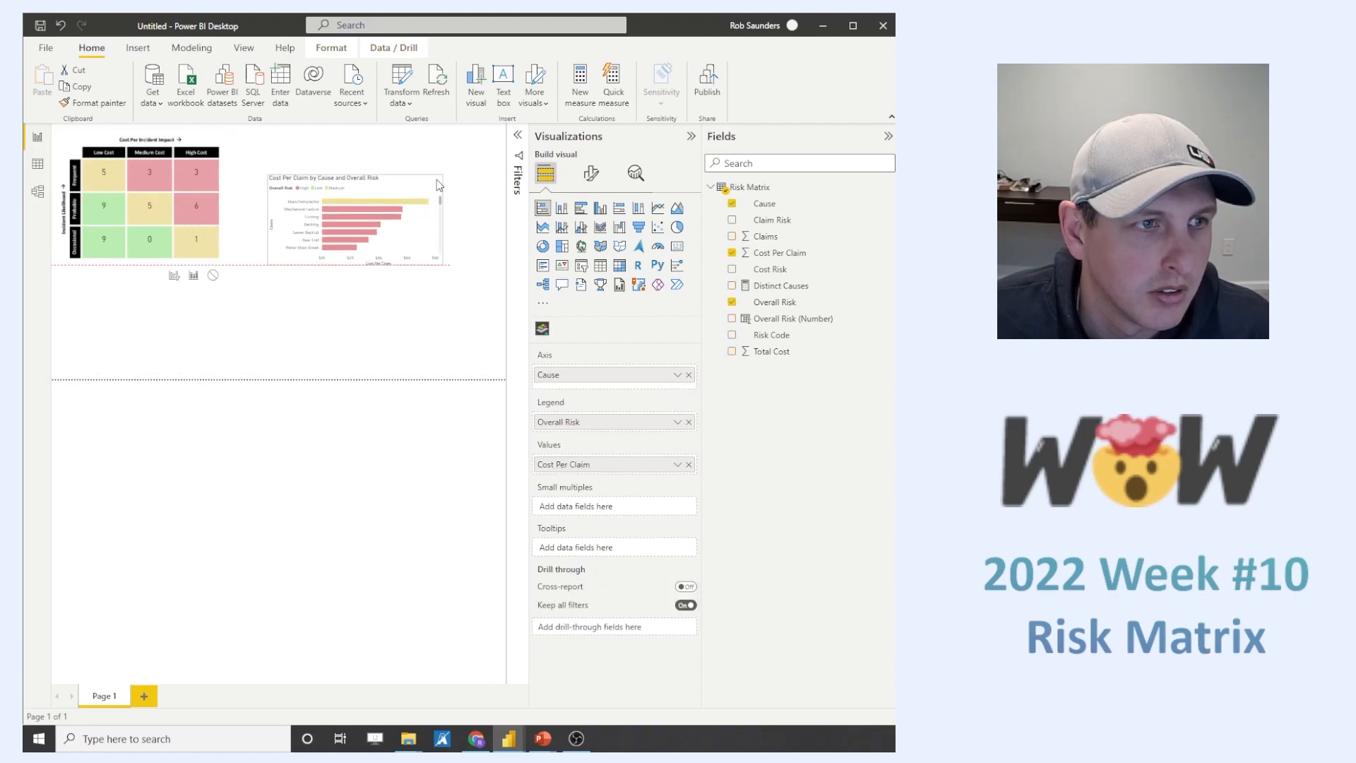
click(174, 275)
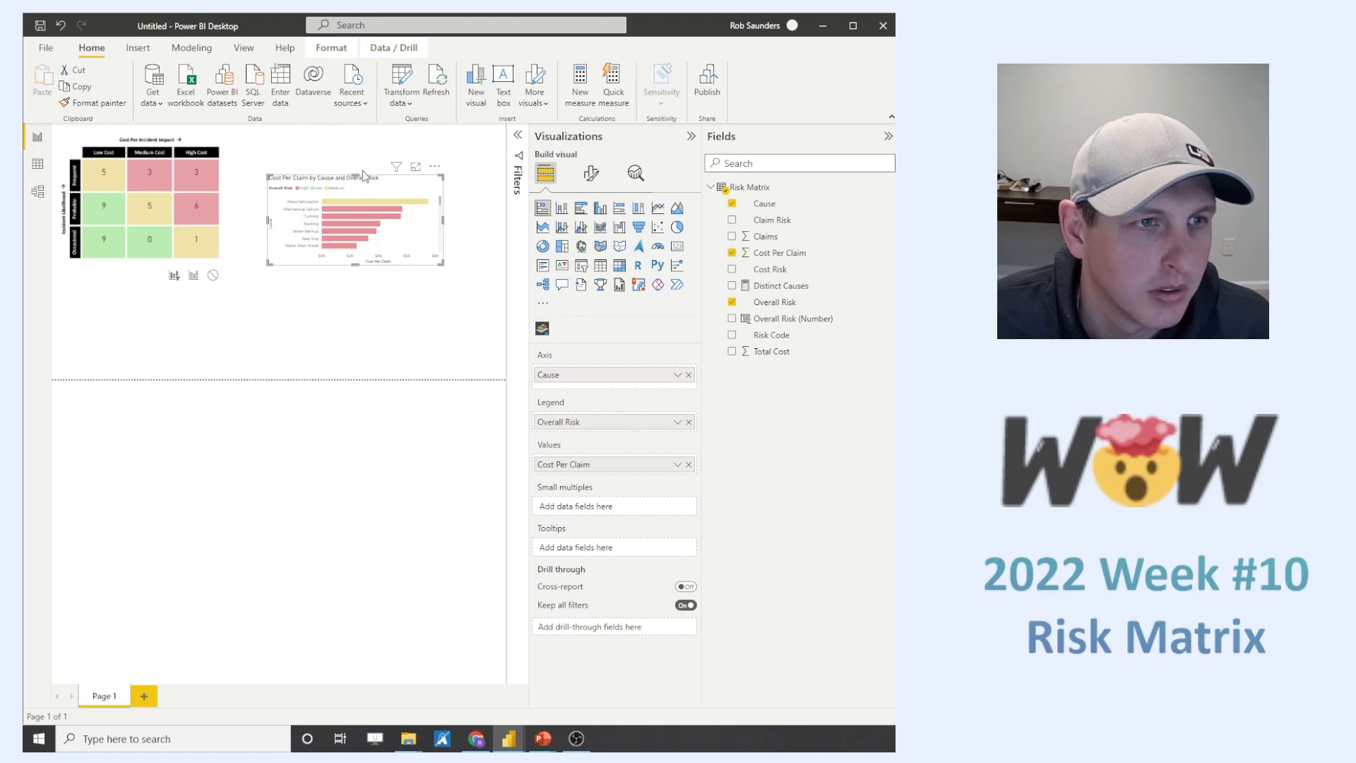
click(361, 204)
click(360, 205)
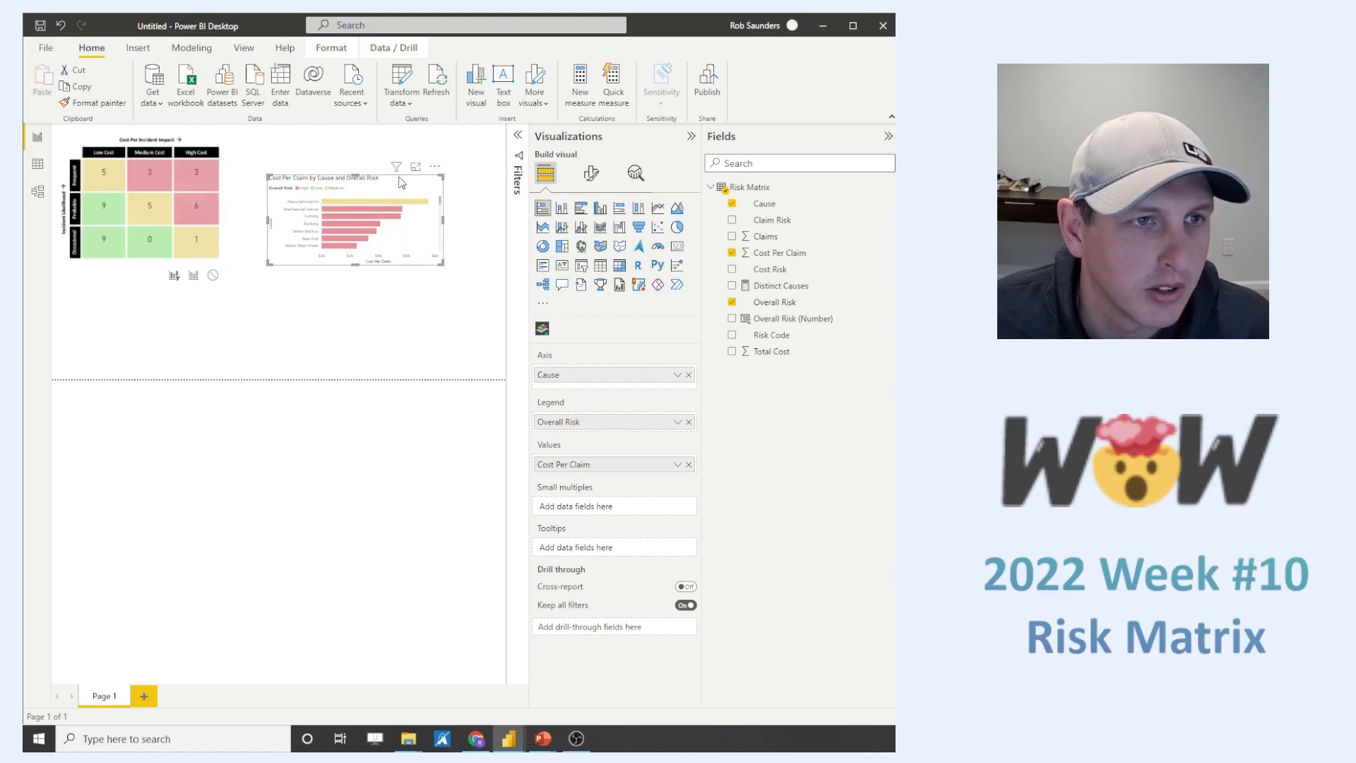
drag(373, 184, 169, 287)
- Check how the bar chart is filtered by selecting several risk matrix cells in turn, and clear the selection
click(111, 206)
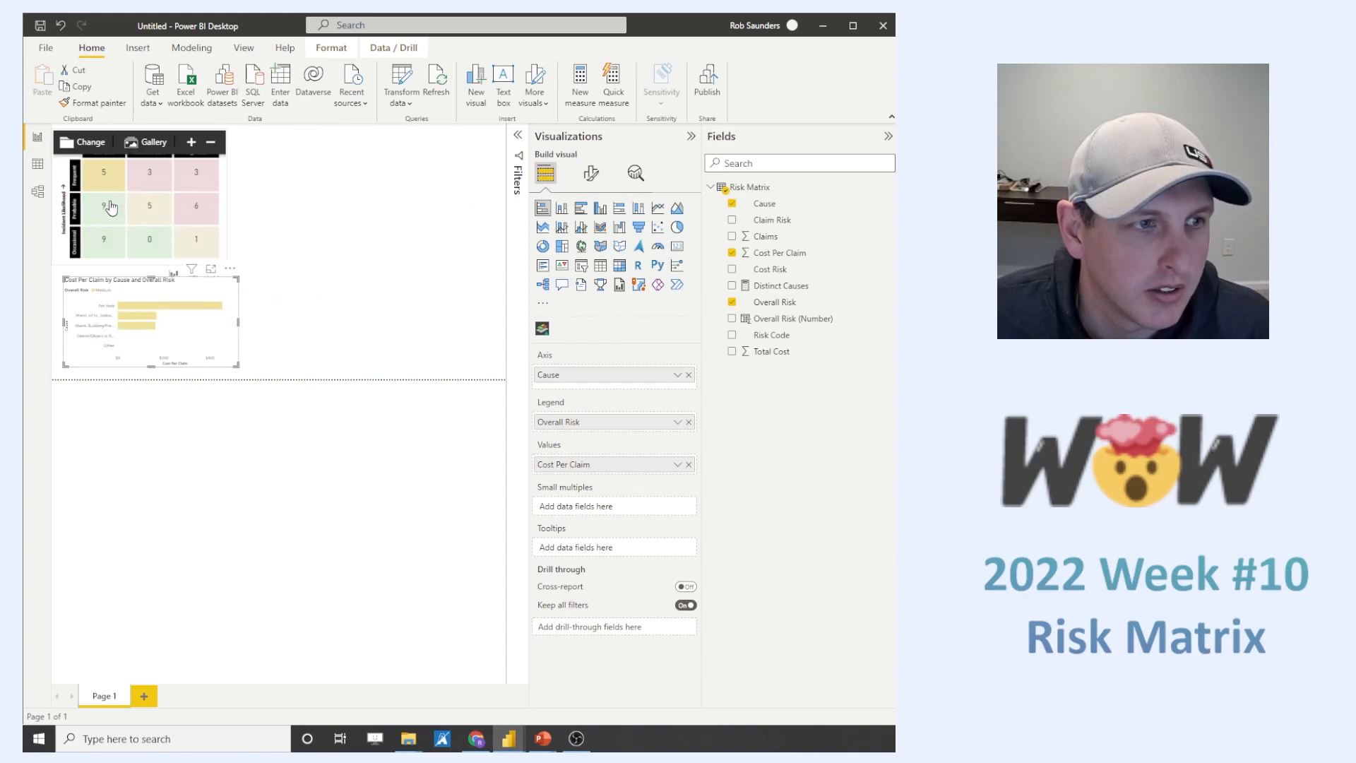
click(111, 207)
click(113, 238)
click(151, 219)
click(151, 184)
click(193, 182)
click(196, 212)
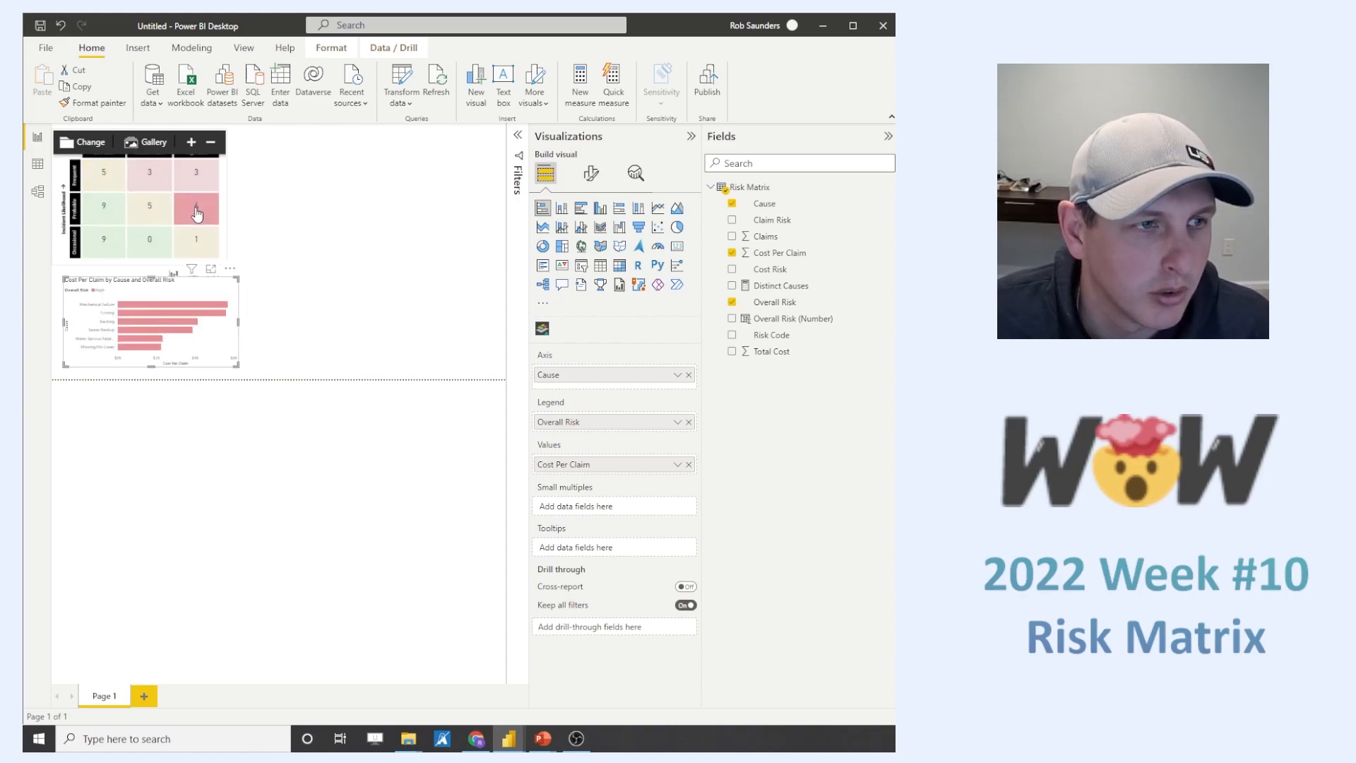
click(196, 213)
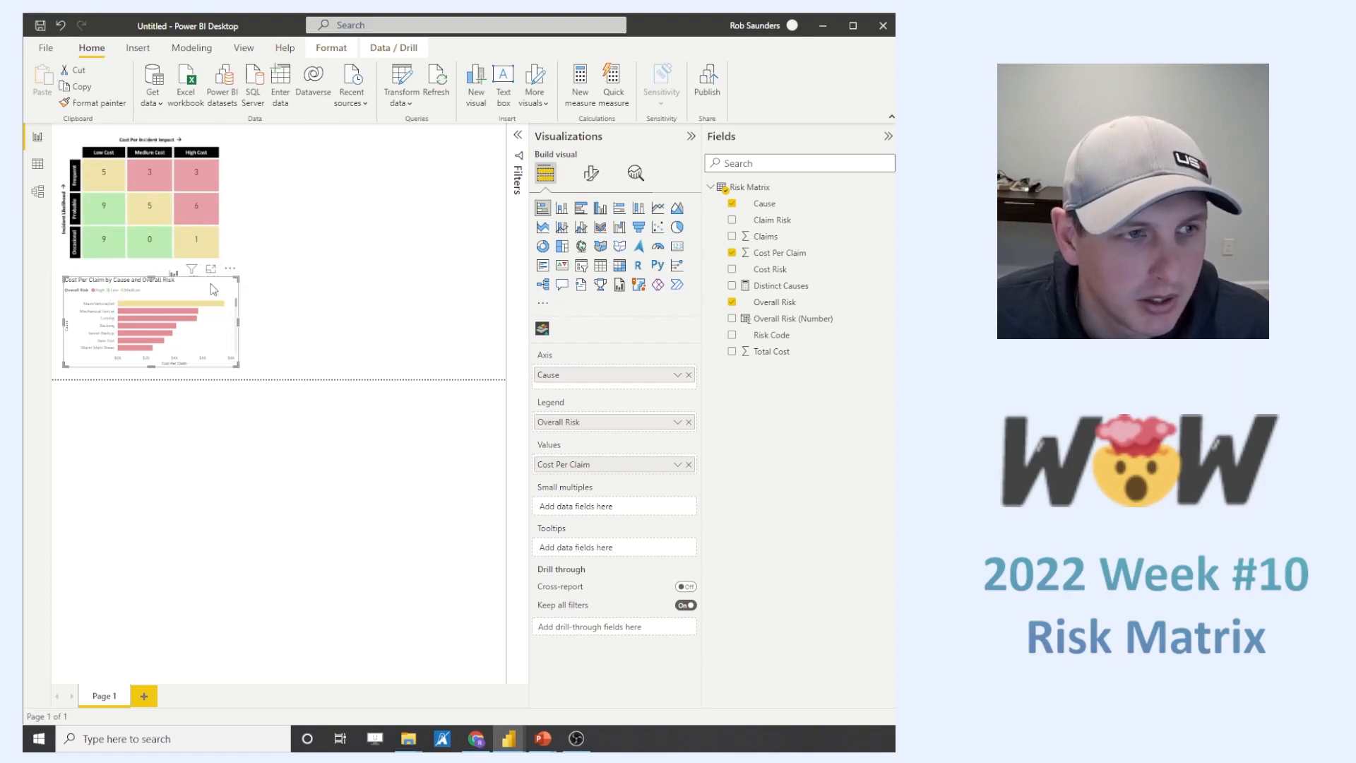
- Test the Low, Medium and High legend entries of the bar chart, and the matrix cell for Low Cost and Occasional
click(115, 290)
click(116, 291)
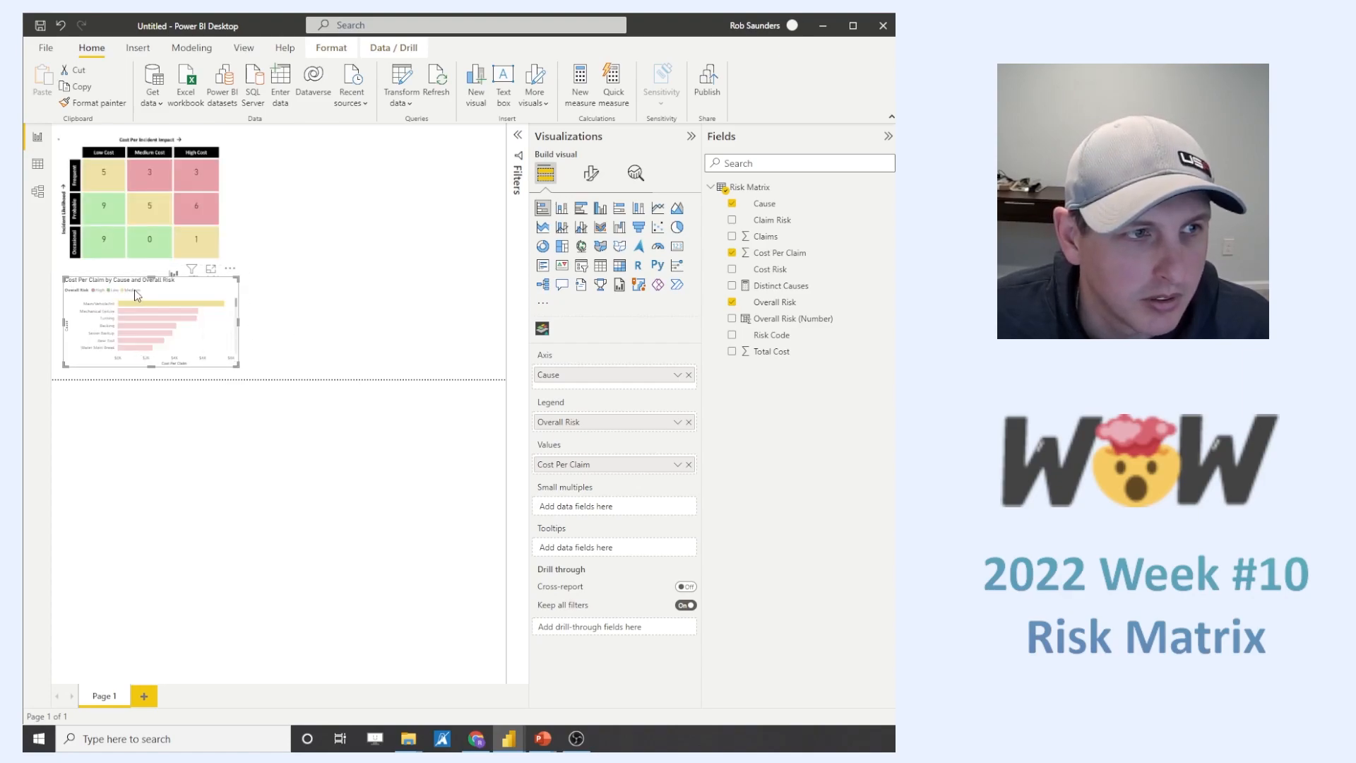
click(132, 290)
click(131, 290)
click(100, 290)
click(101, 290)
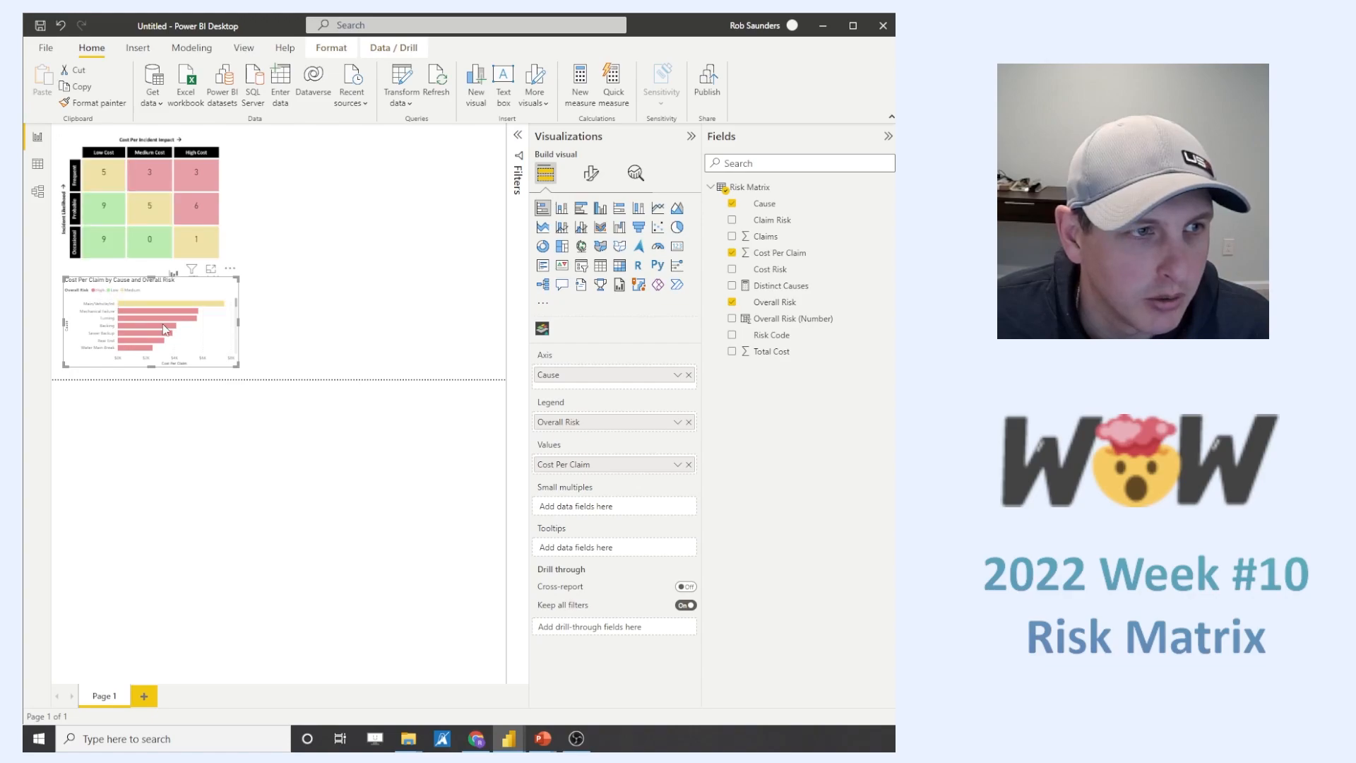
click(103, 251)
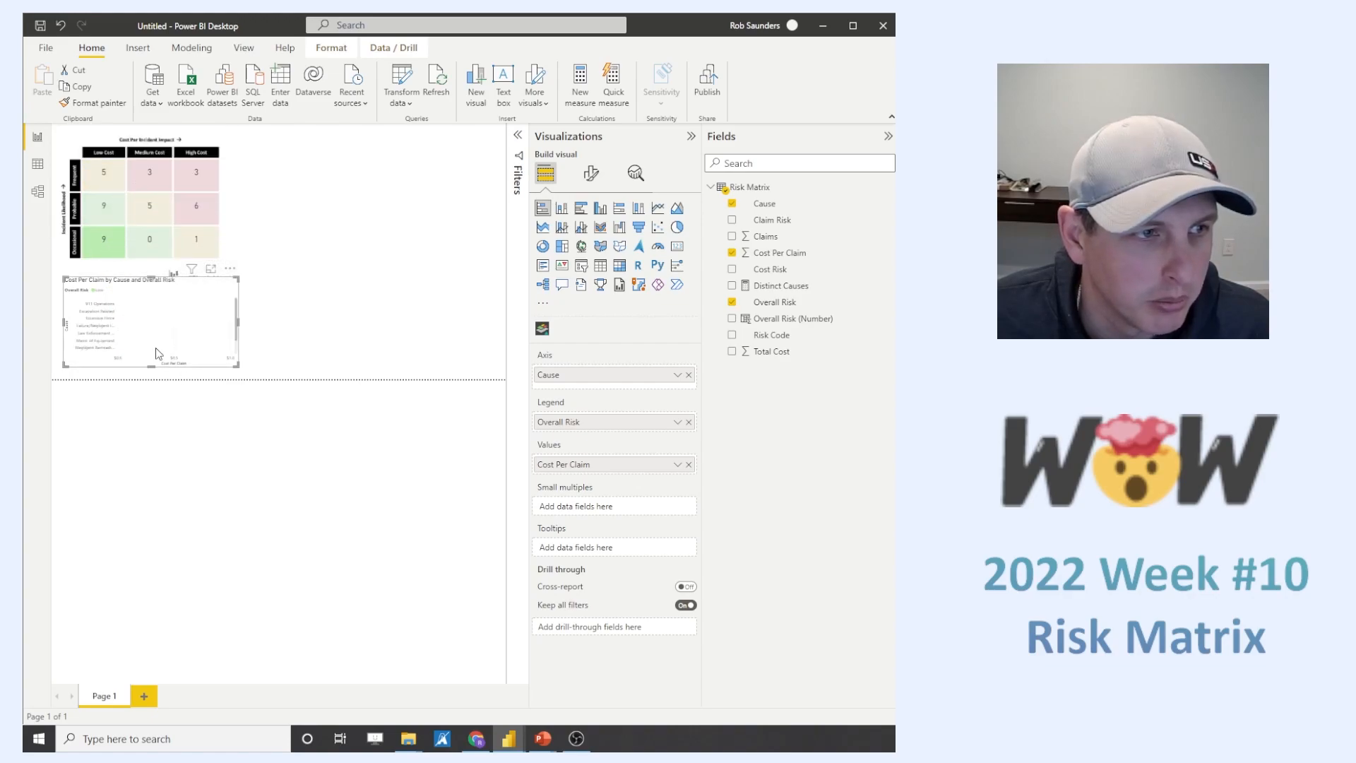
click(126, 315)
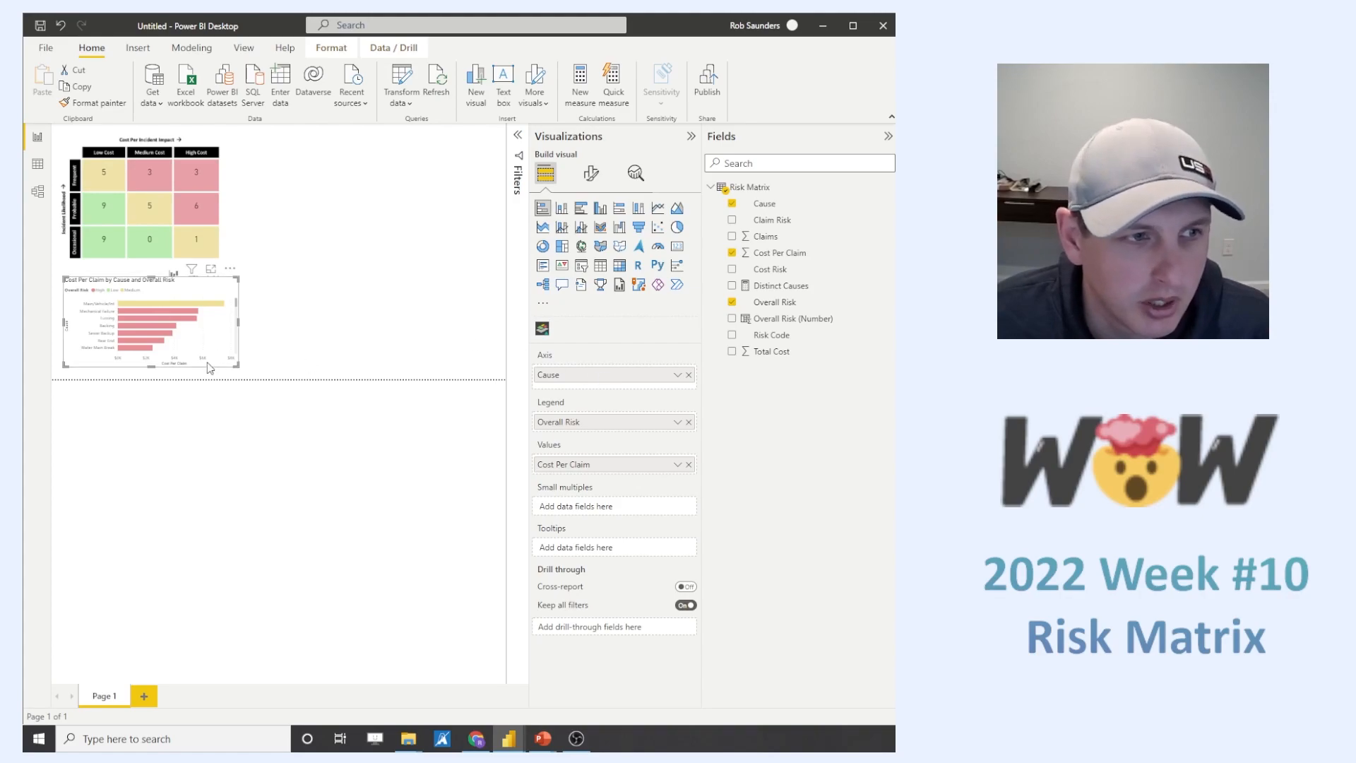
- Turn off the Y-axis title of the cost-per-claim bar chart while keeping the axis values shown
click(591, 173)
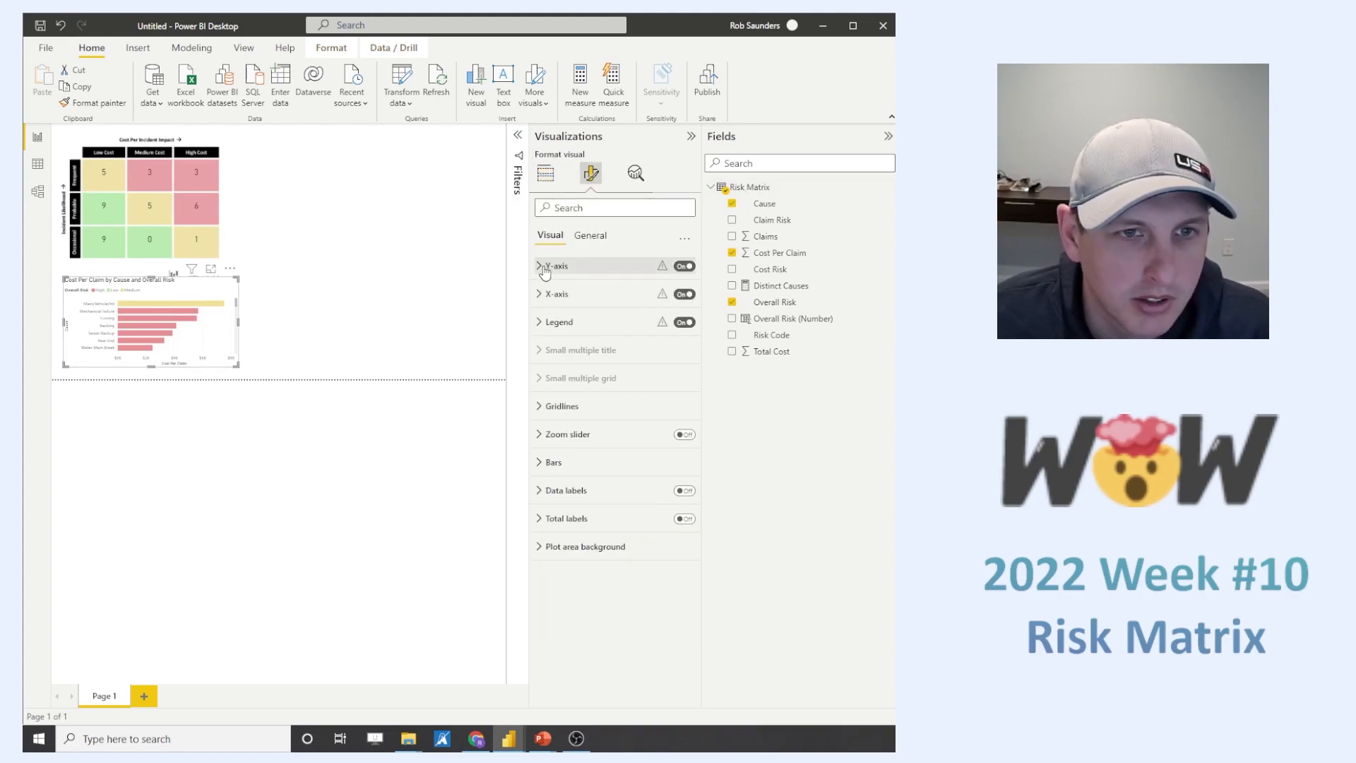
click(556, 266)
click(683, 266)
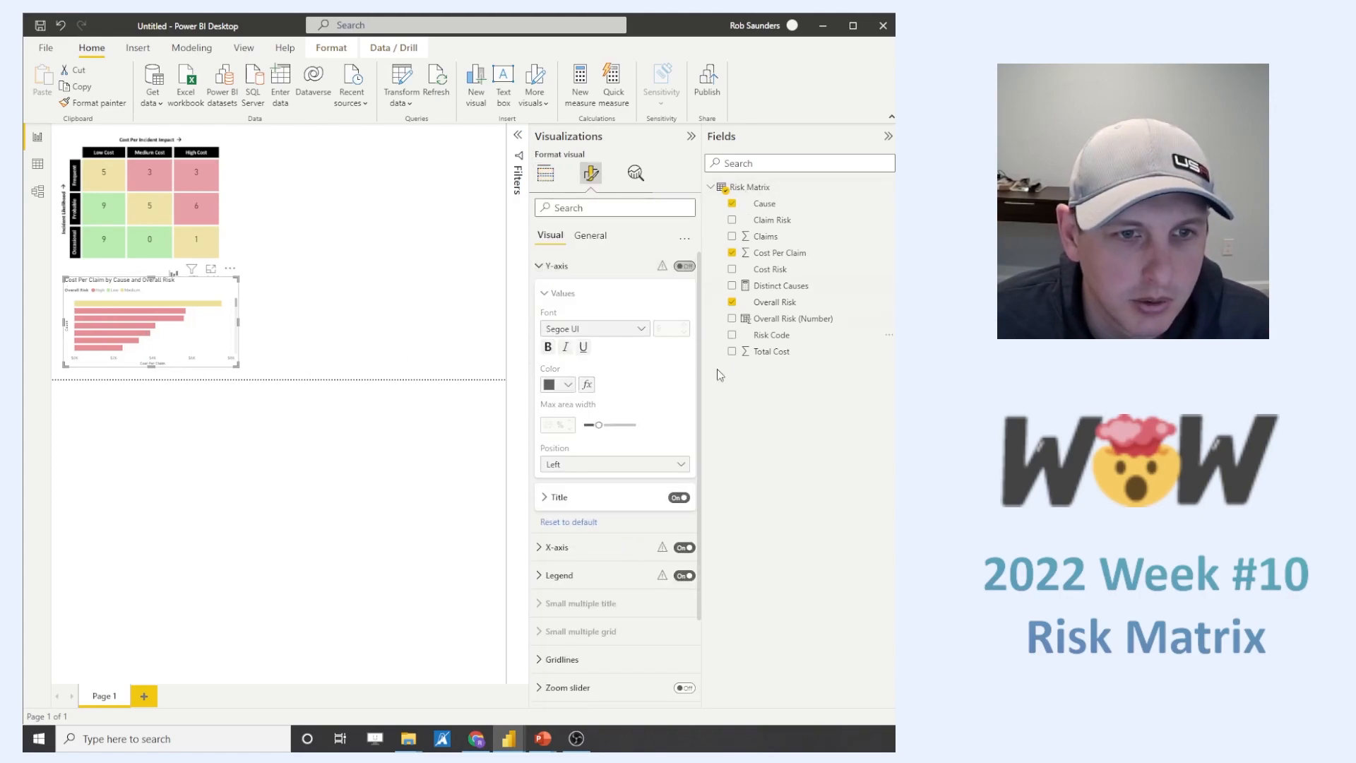
click(678, 499)
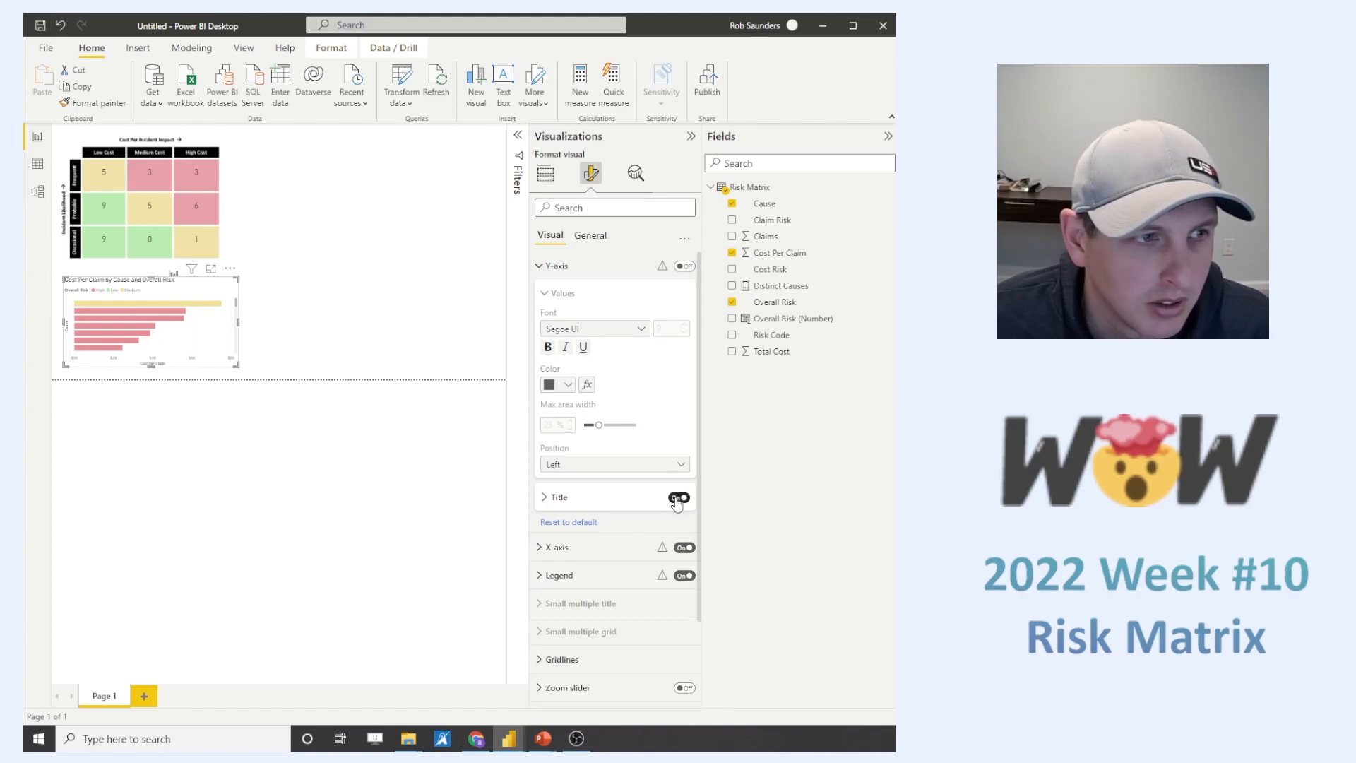
click(684, 266)
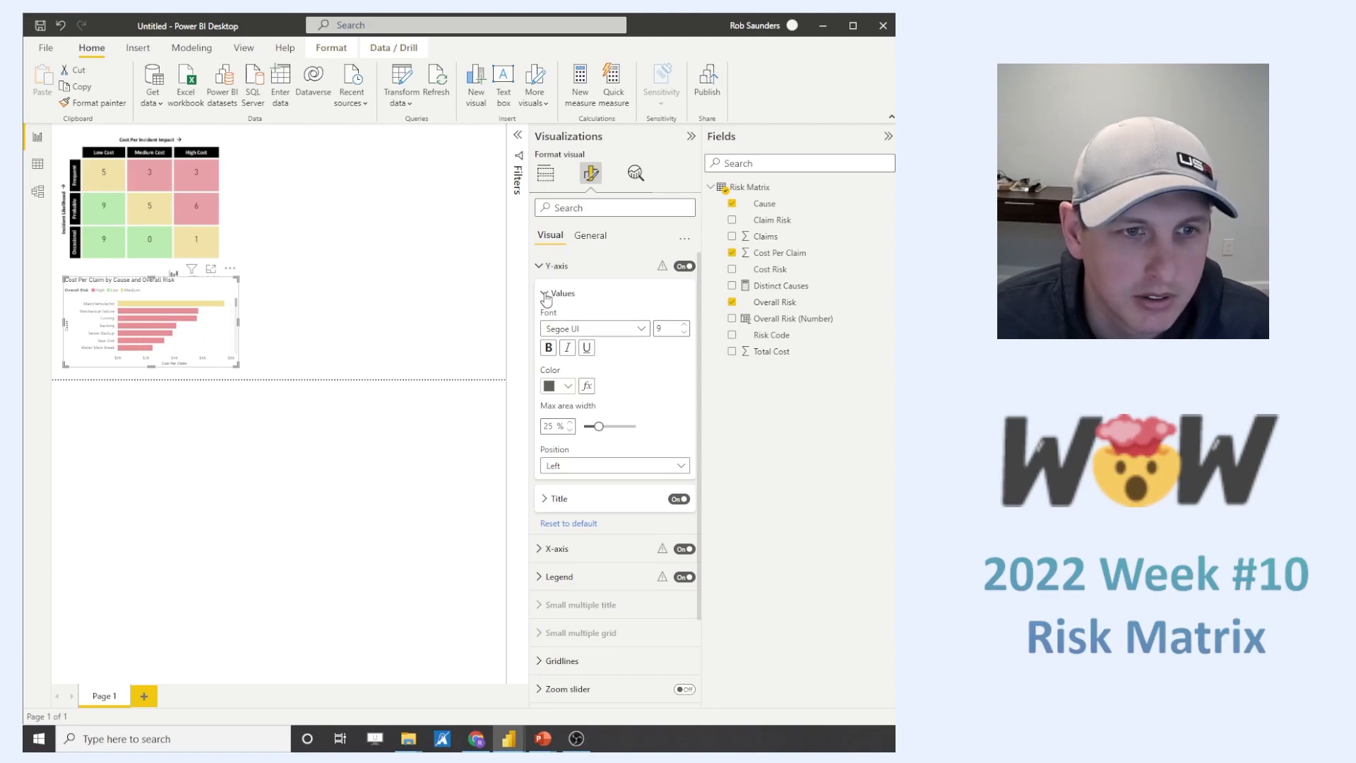
click(678, 499)
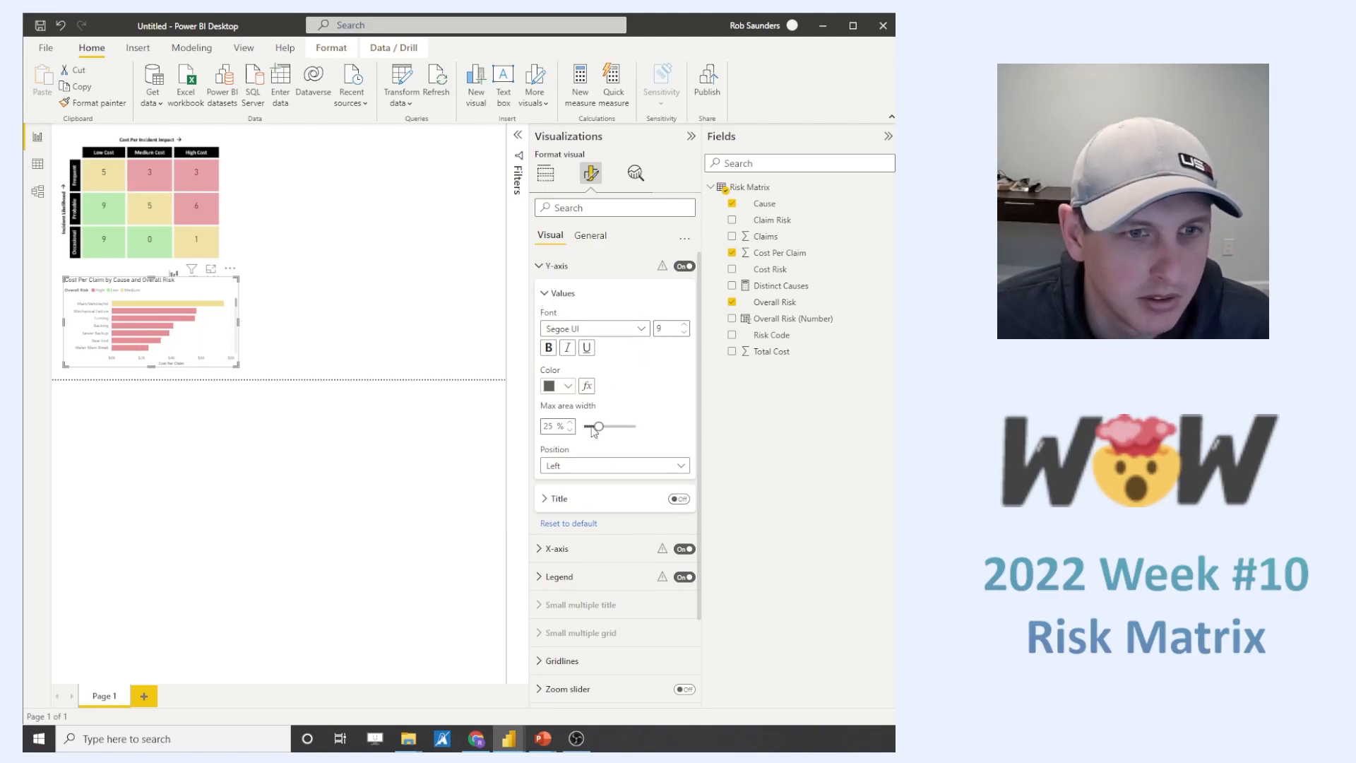
- Set the maximum area width of the bar chart's Y-axis values to 33%
click(571, 423)
click(571, 423)
click(571, 423)
click(570, 423)
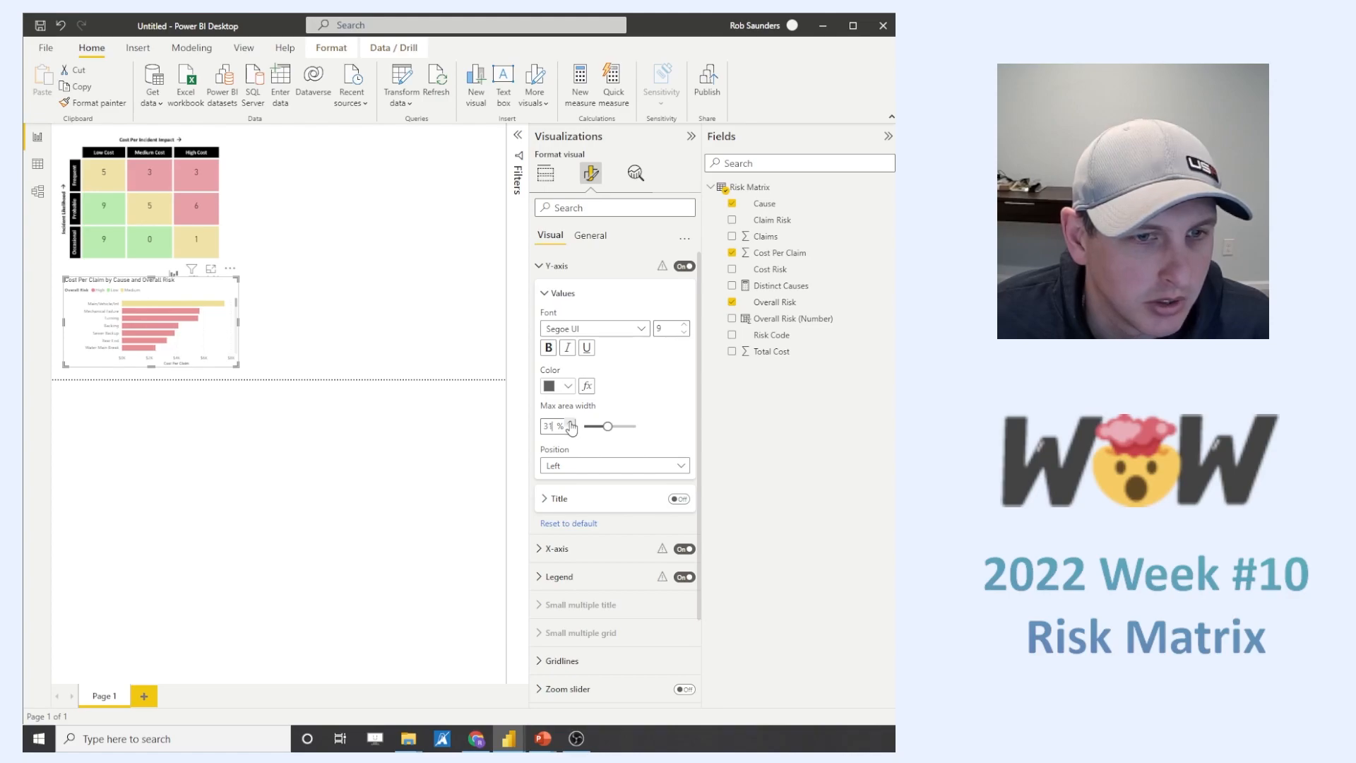
click(570, 423)
click(571, 423)
click(570, 423)
click(571, 430)
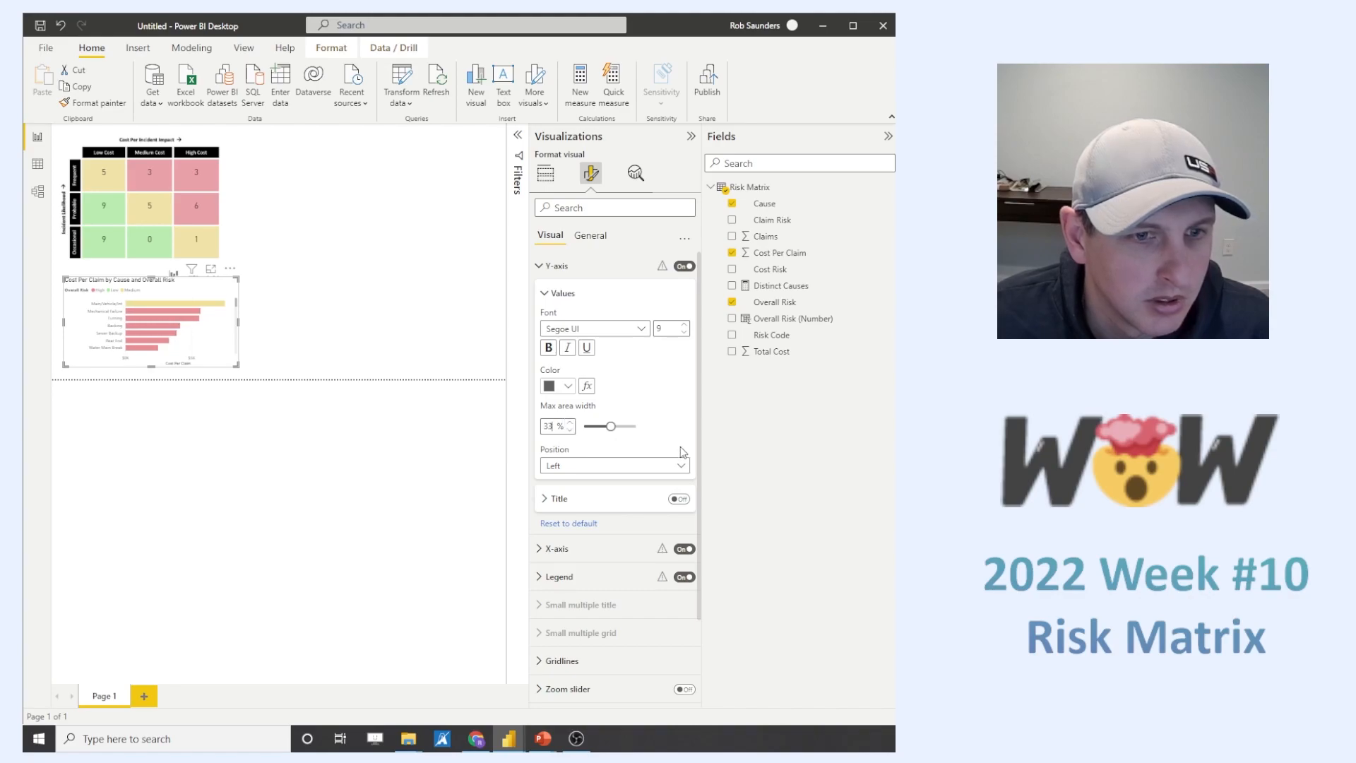
click(559, 294)
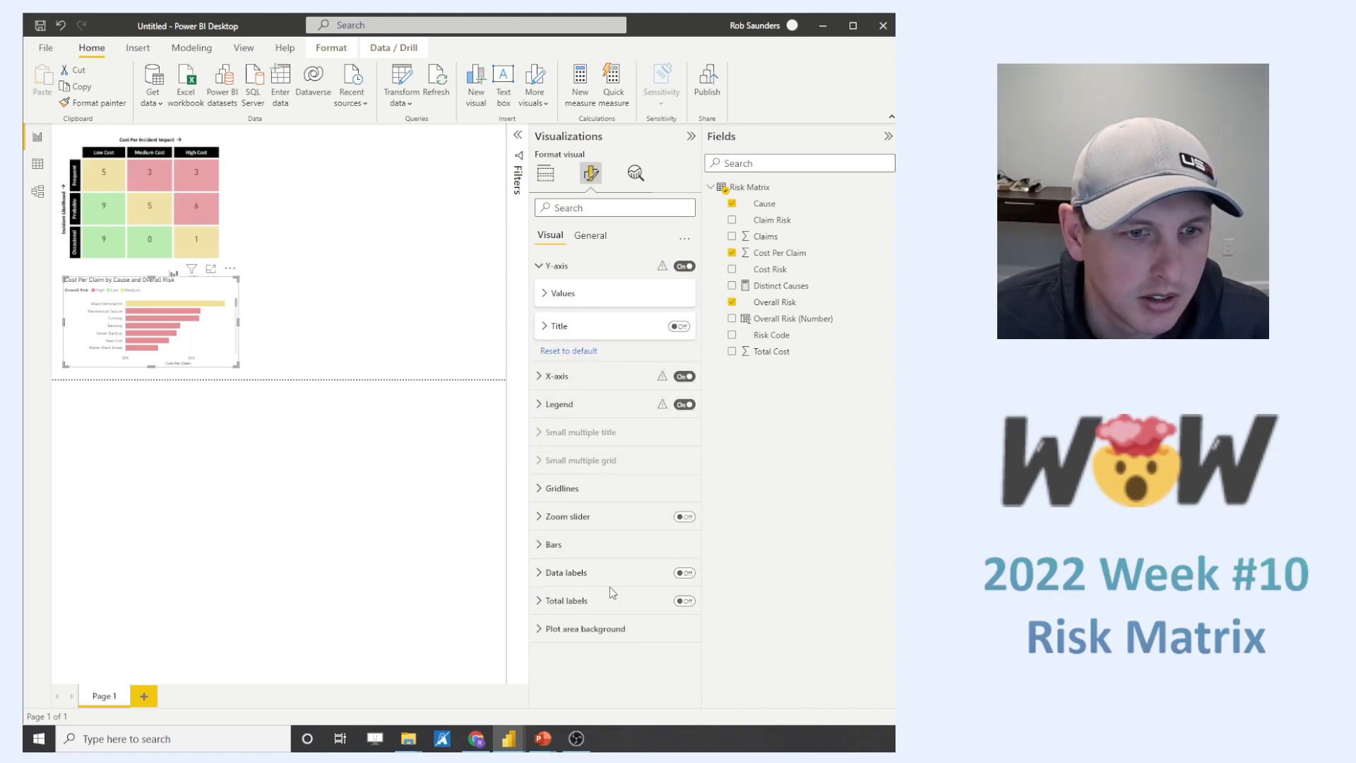
- Turn on data labels for all series of the bar chart and position them at Inside end
click(684, 574)
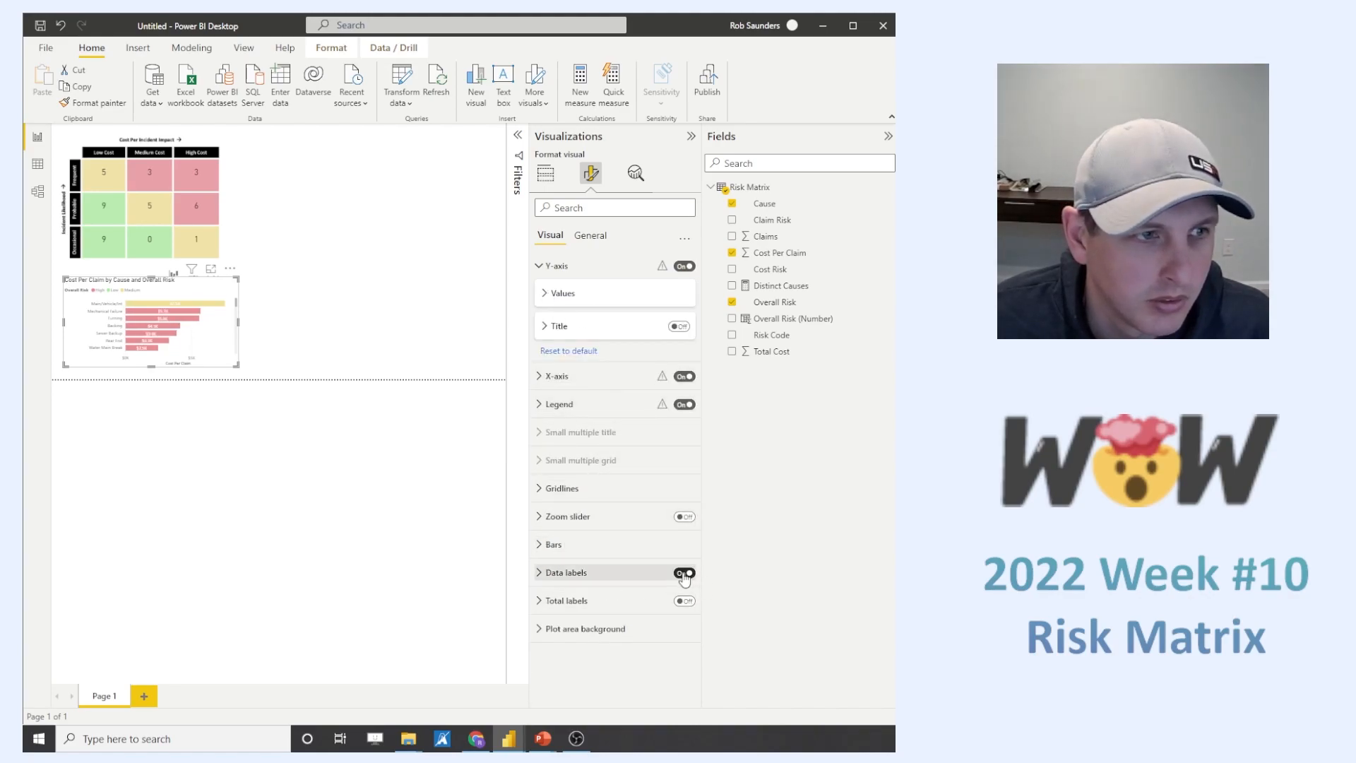
click(586, 573)
click(614, 639)
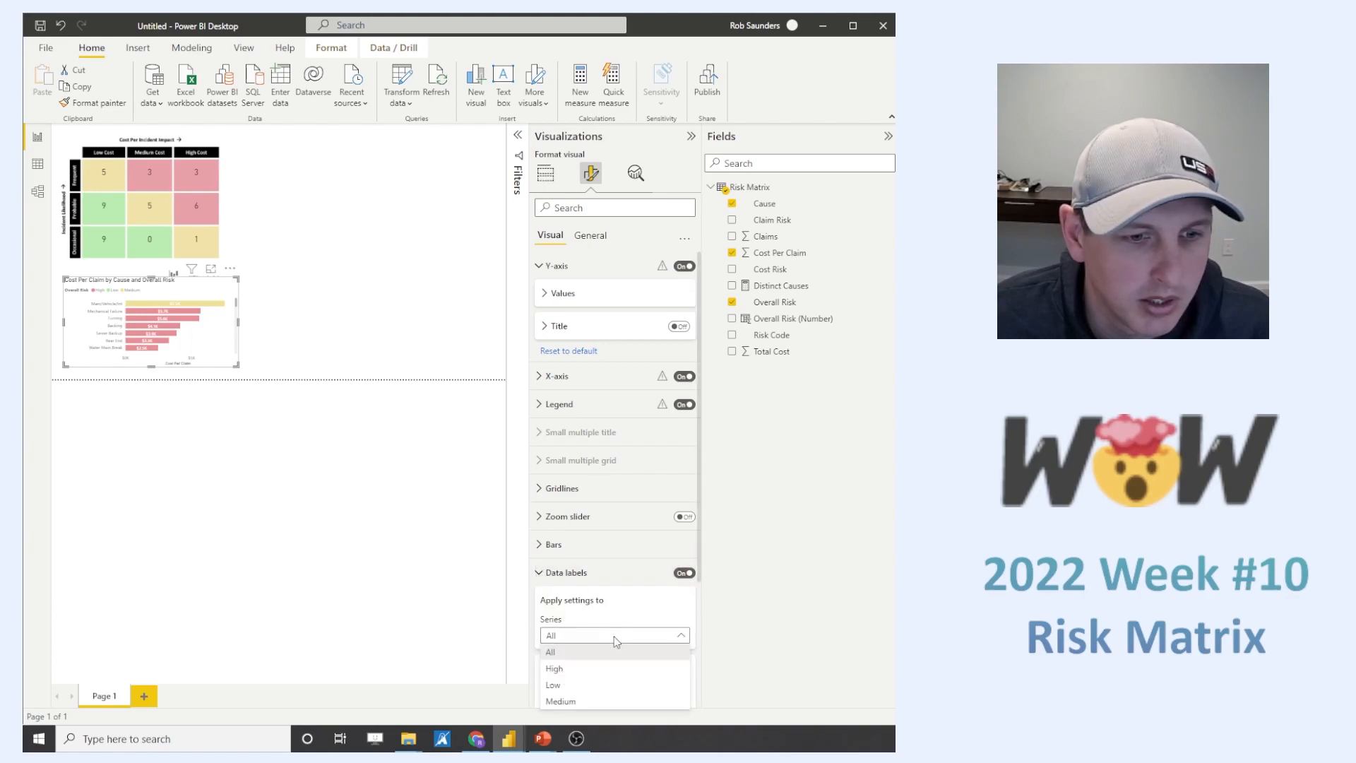
click(771, 605)
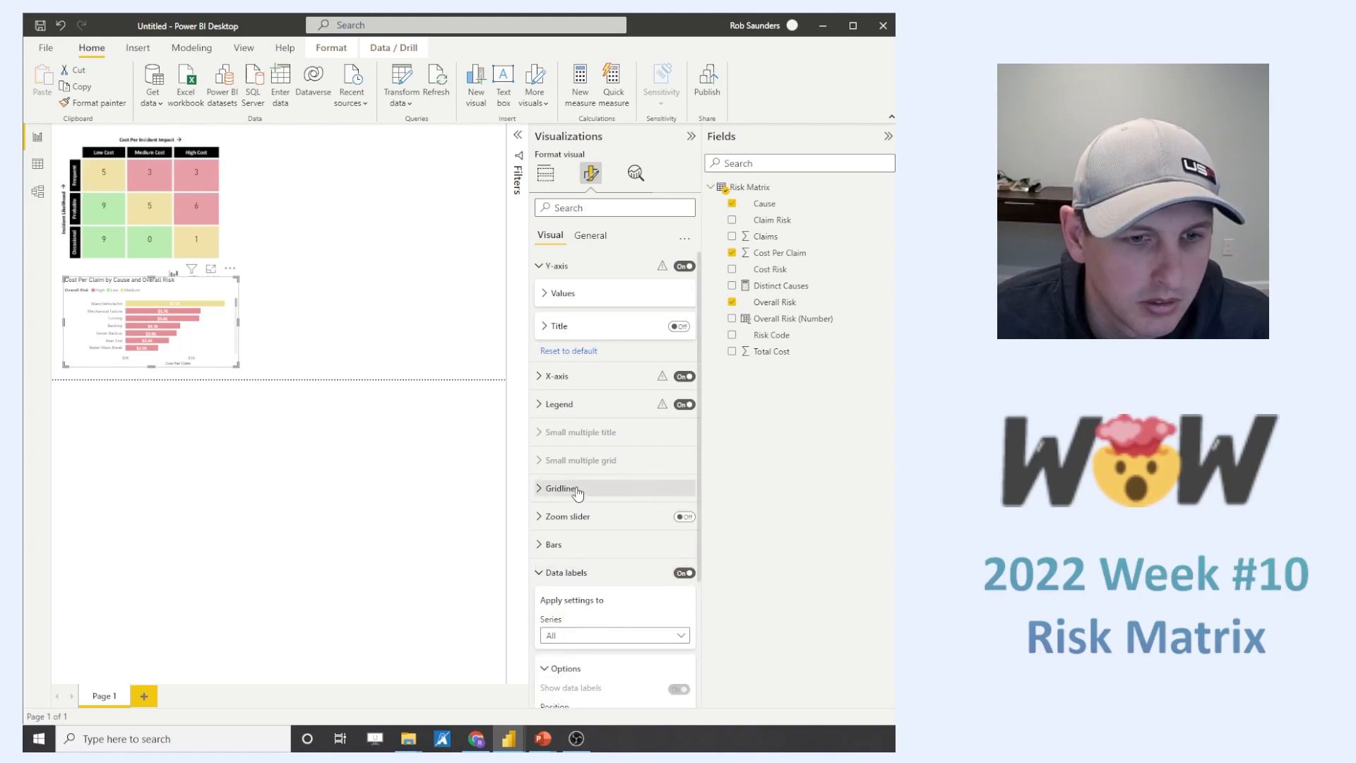
scroll(550, 495, down, 3)
click(581, 550)
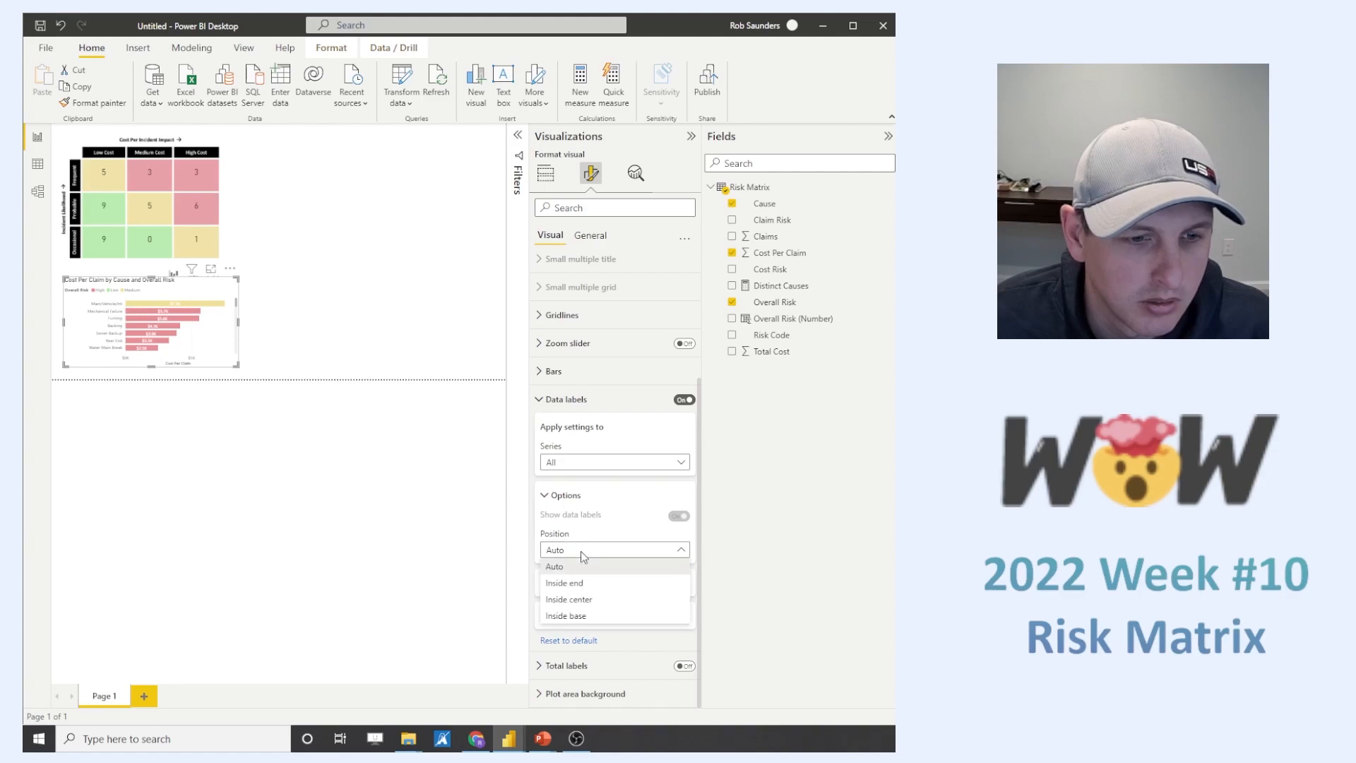
click(597, 586)
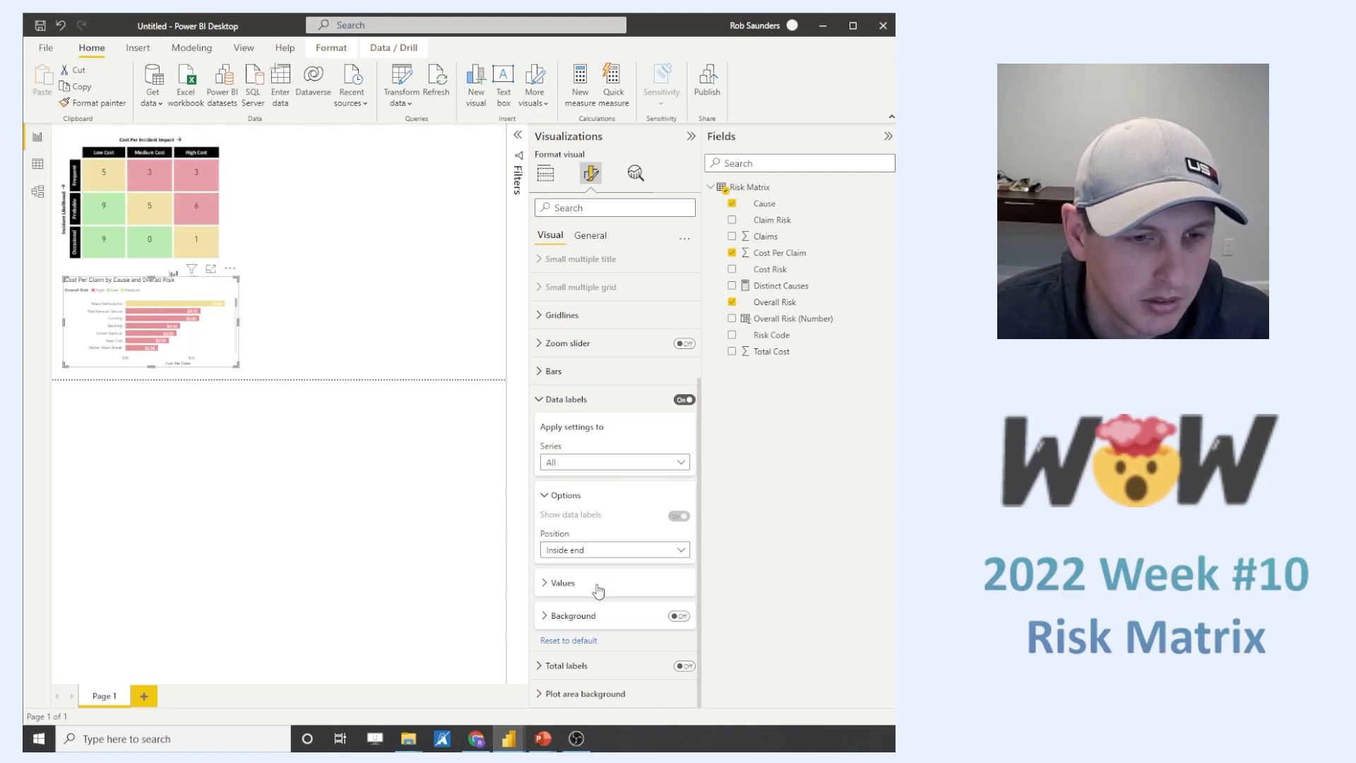
- Format the bar chart's data label values in black, bold, size 10
click(599, 590)
click(594, 555)
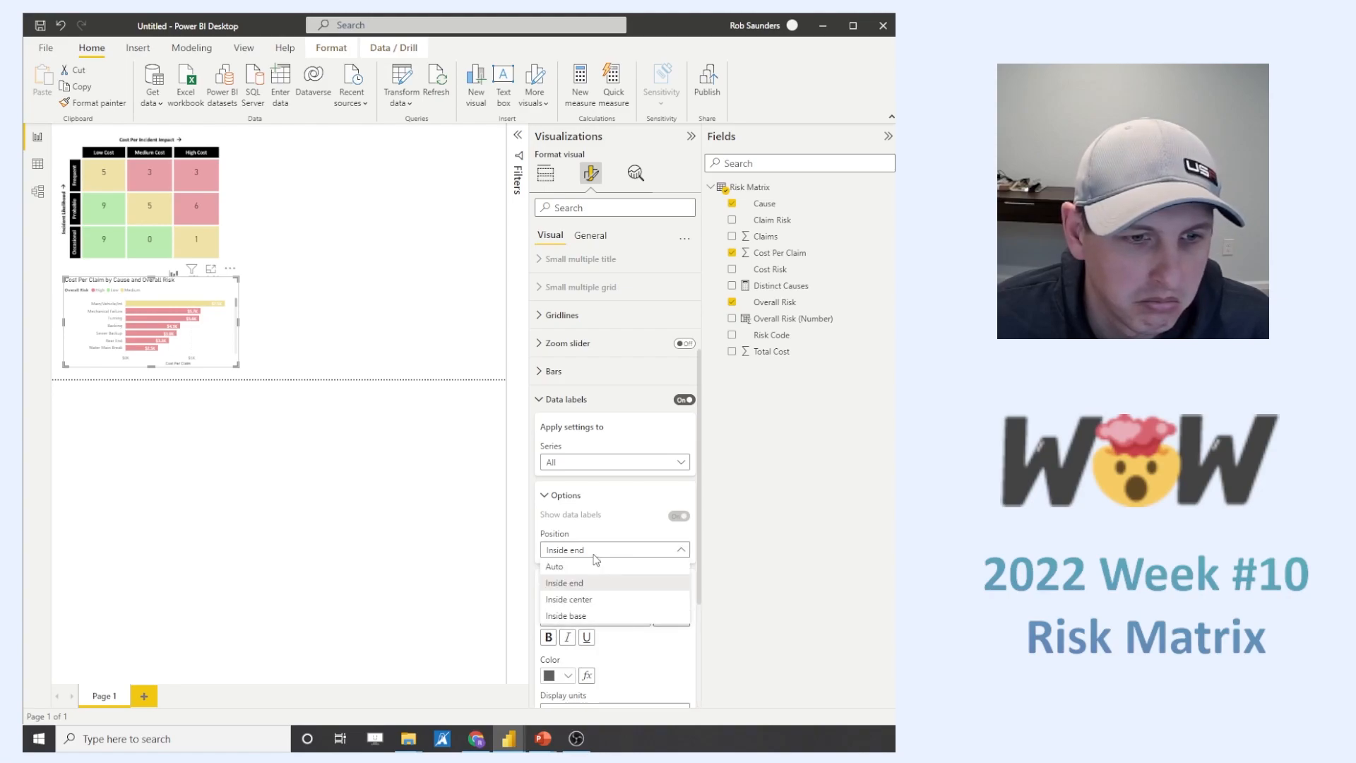
click(733, 560)
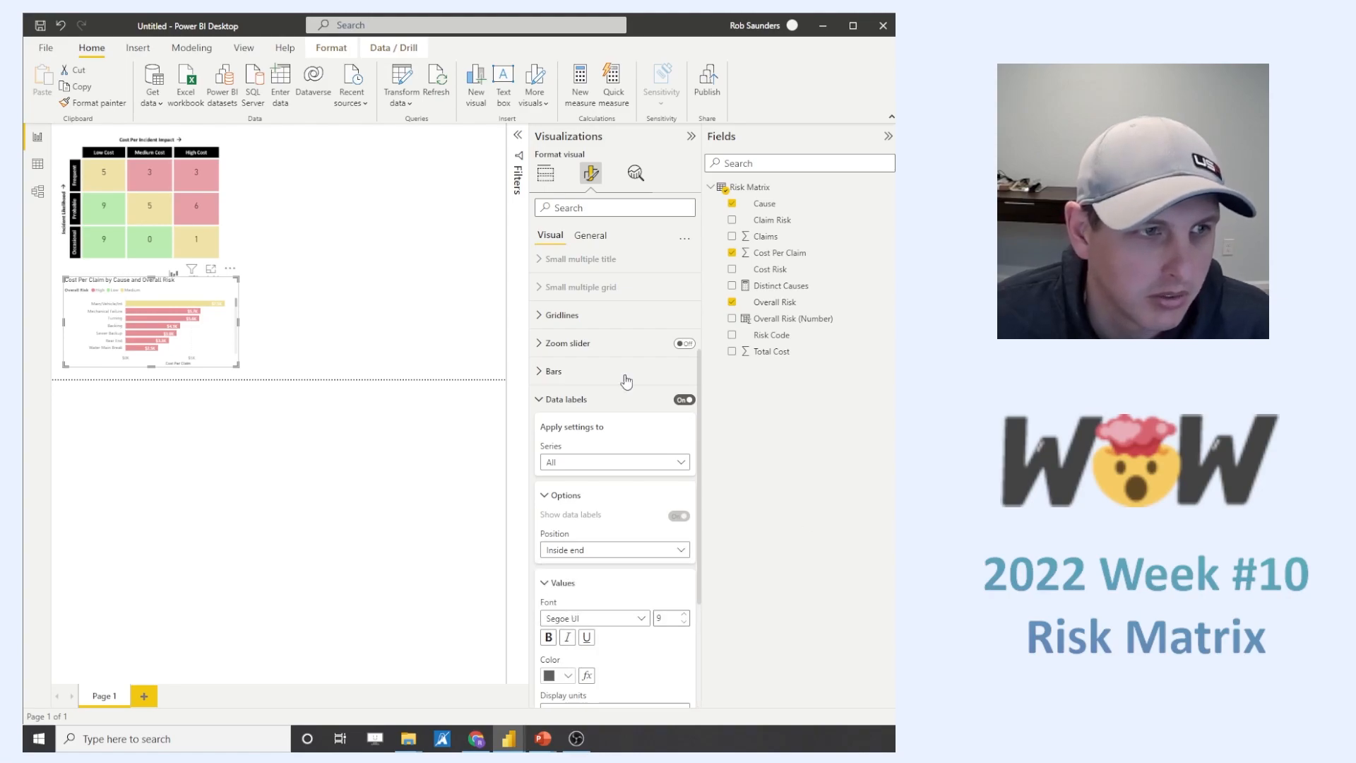
scroll(678, 495, down, 5)
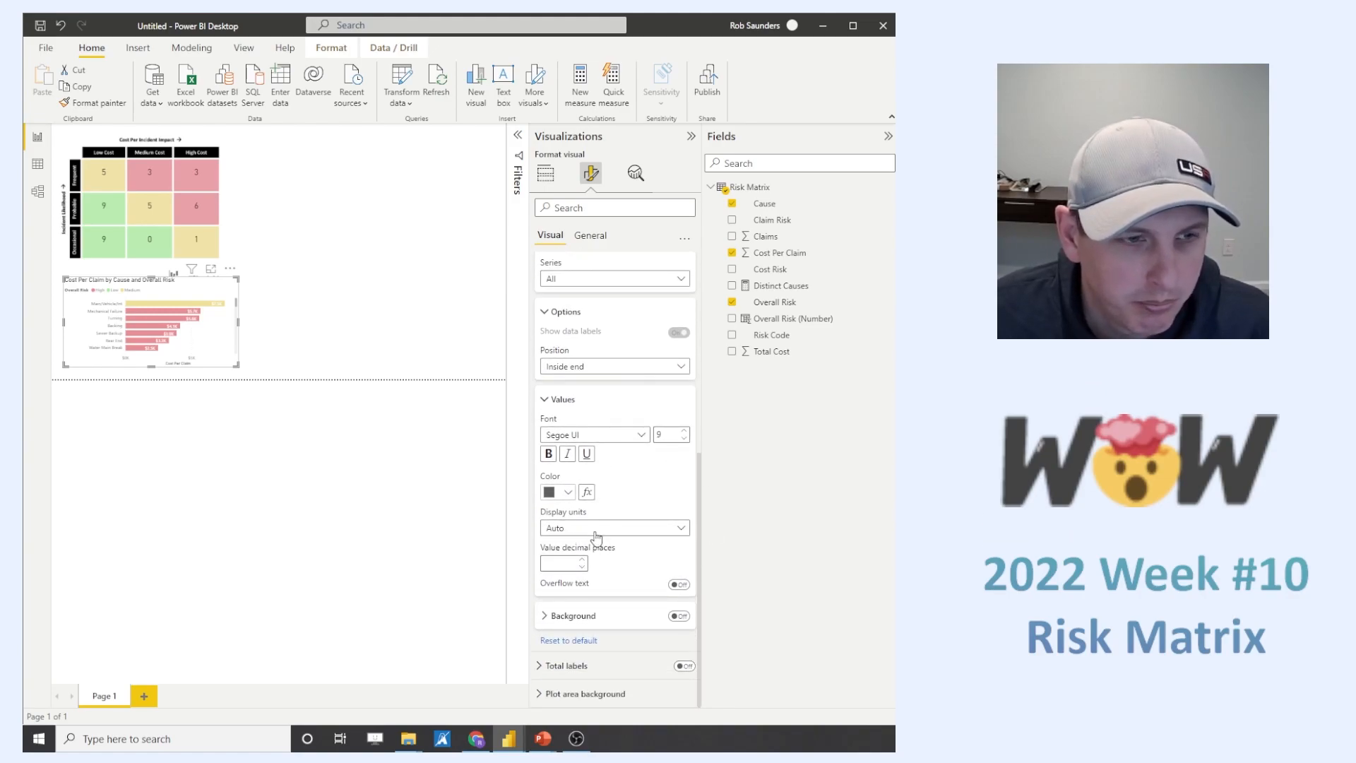
click(569, 493)
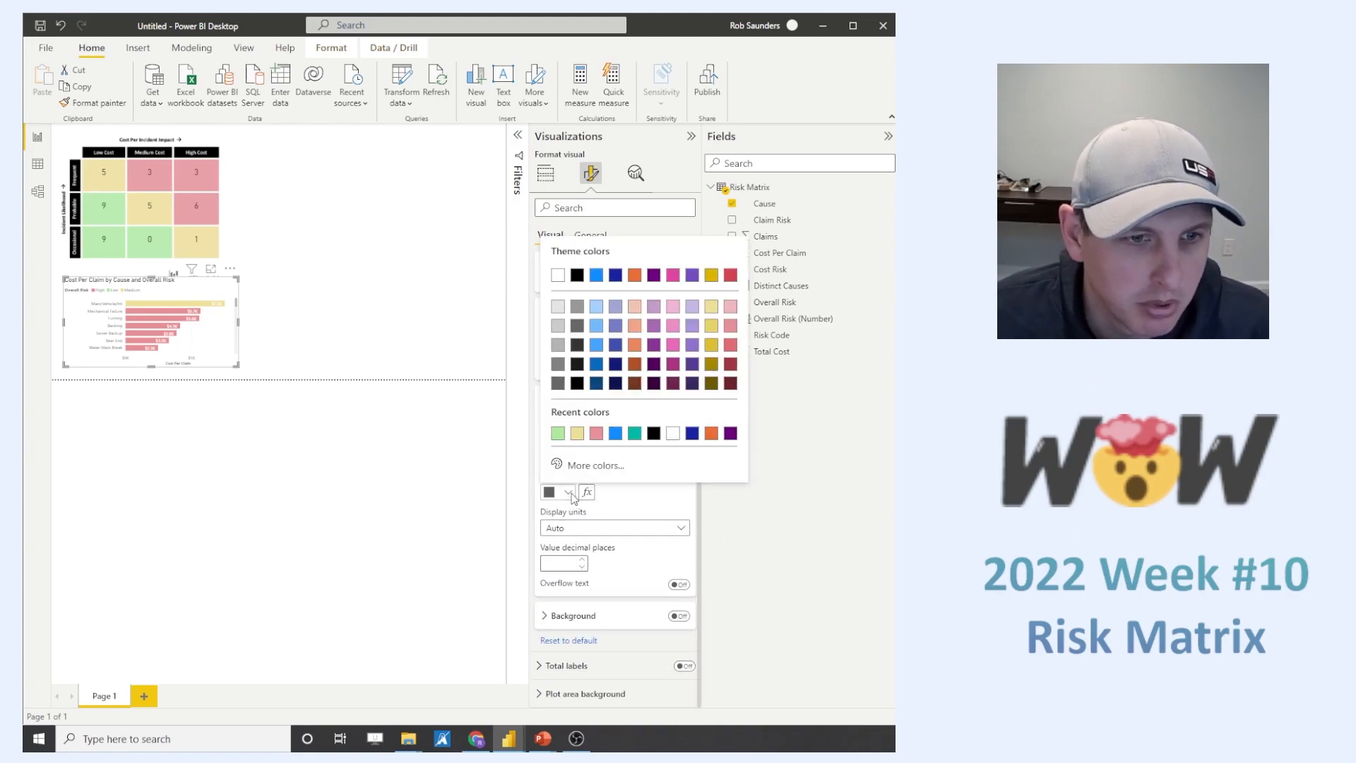
click(577, 276)
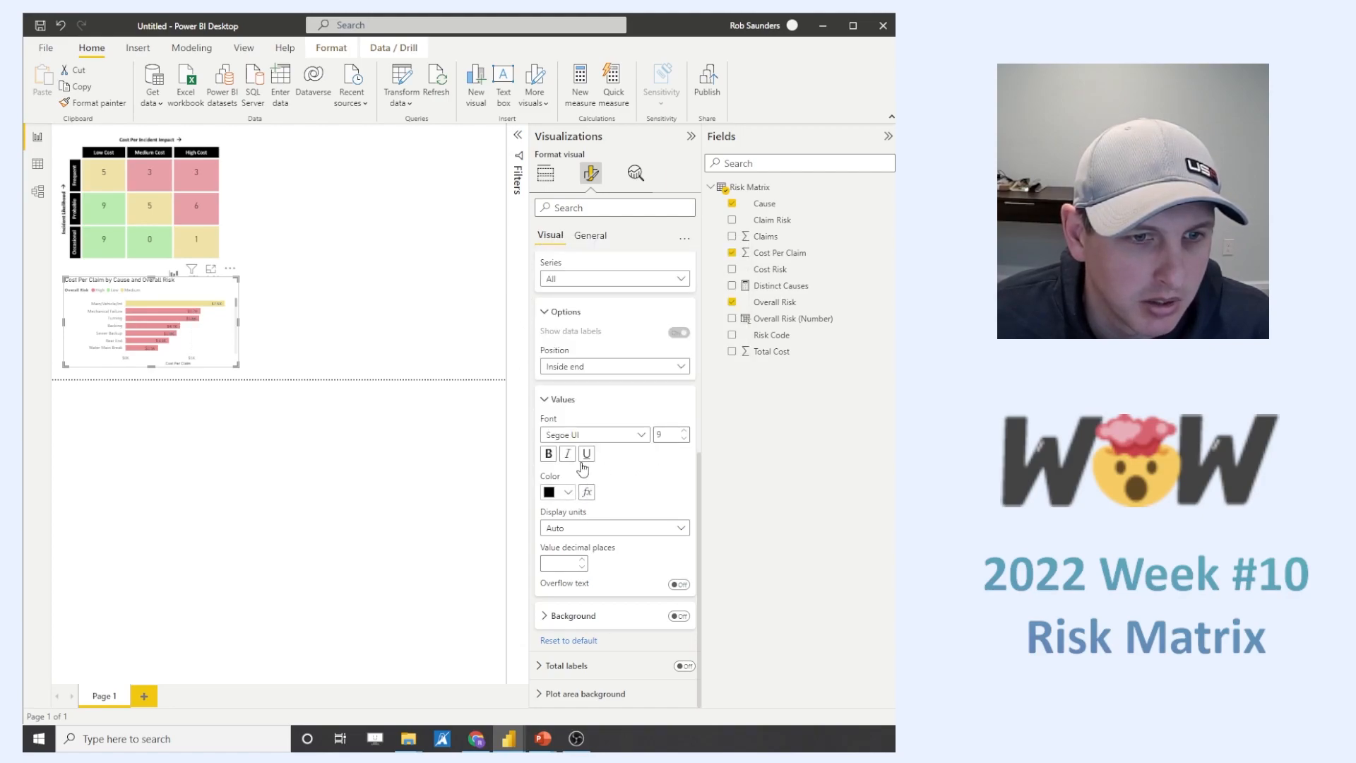
click(549, 454)
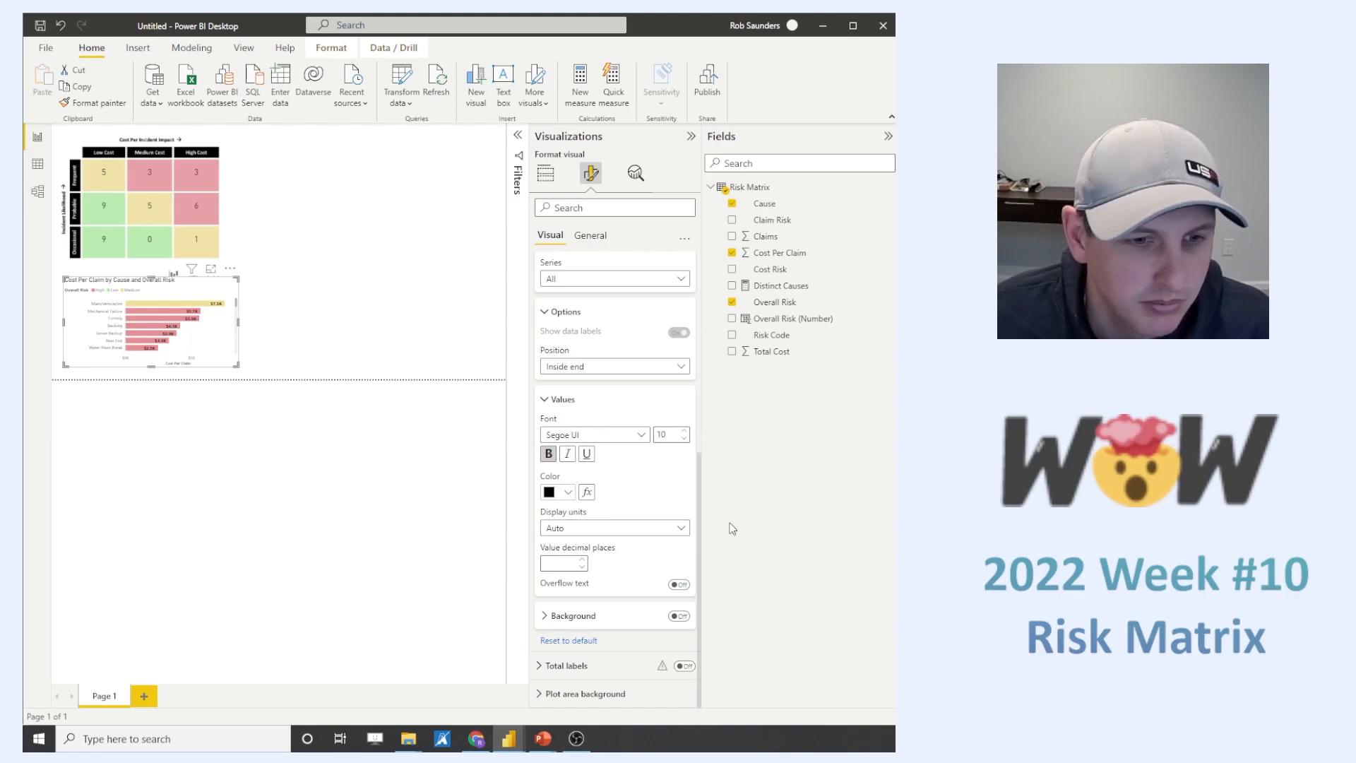
- Turn off the bar chart's X-axis and its title
scroll(647, 569, up, 5)
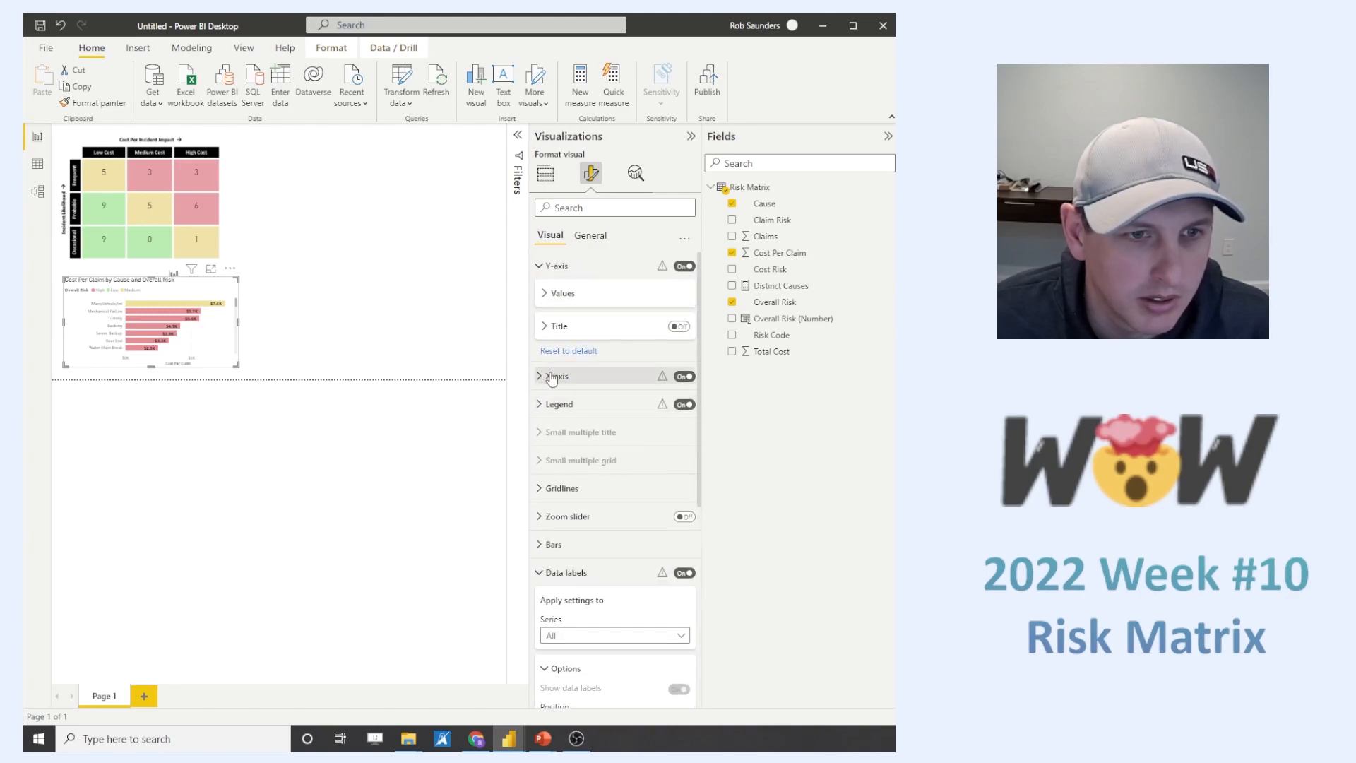
click(683, 377)
click(574, 383)
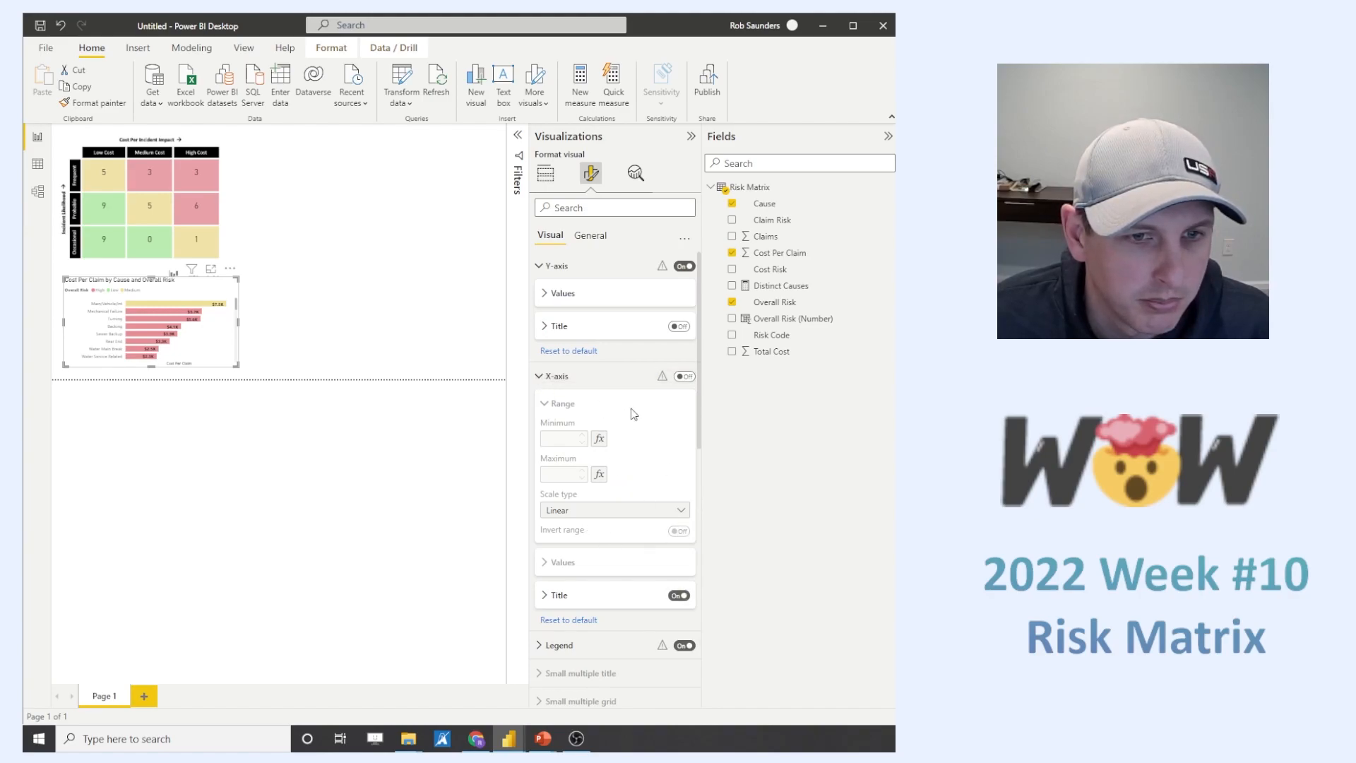
click(683, 596)
click(676, 597)
click(558, 376)
click(556, 266)
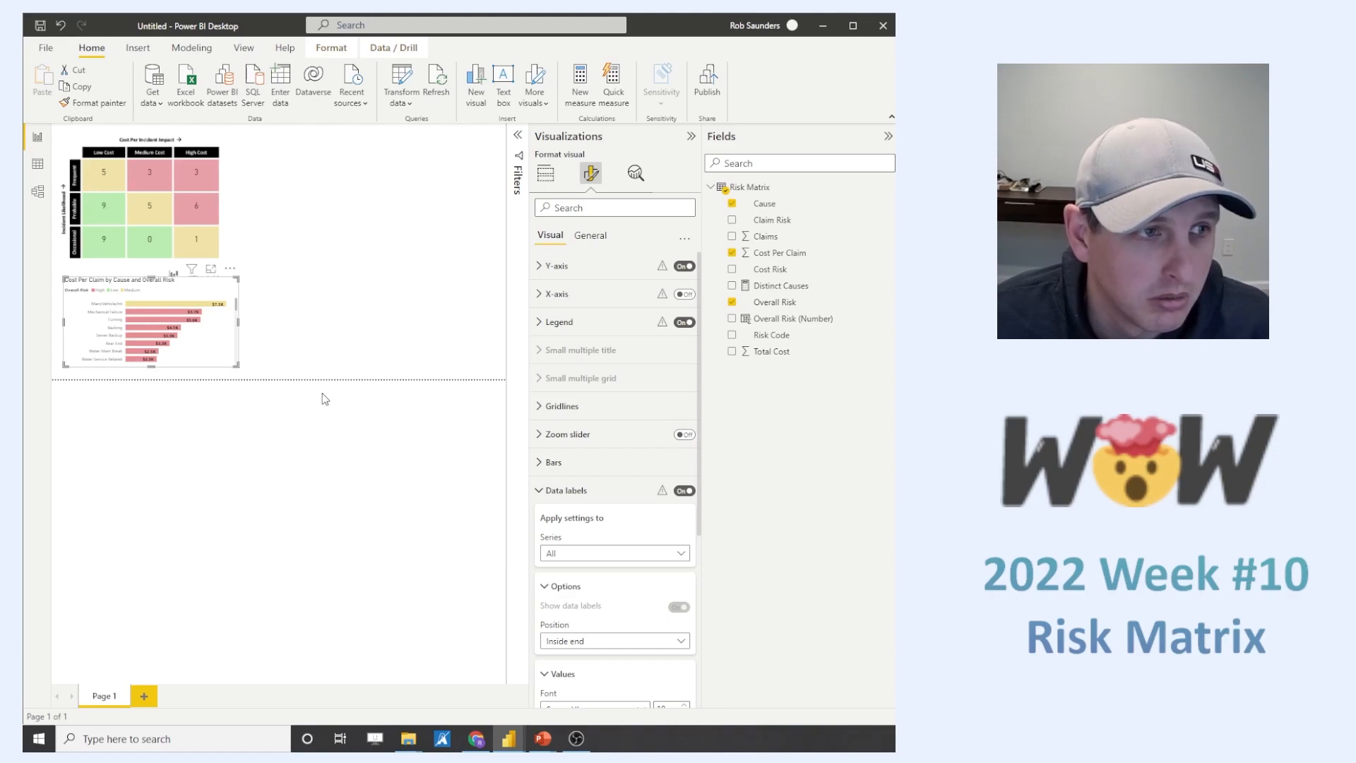
click(551, 490)
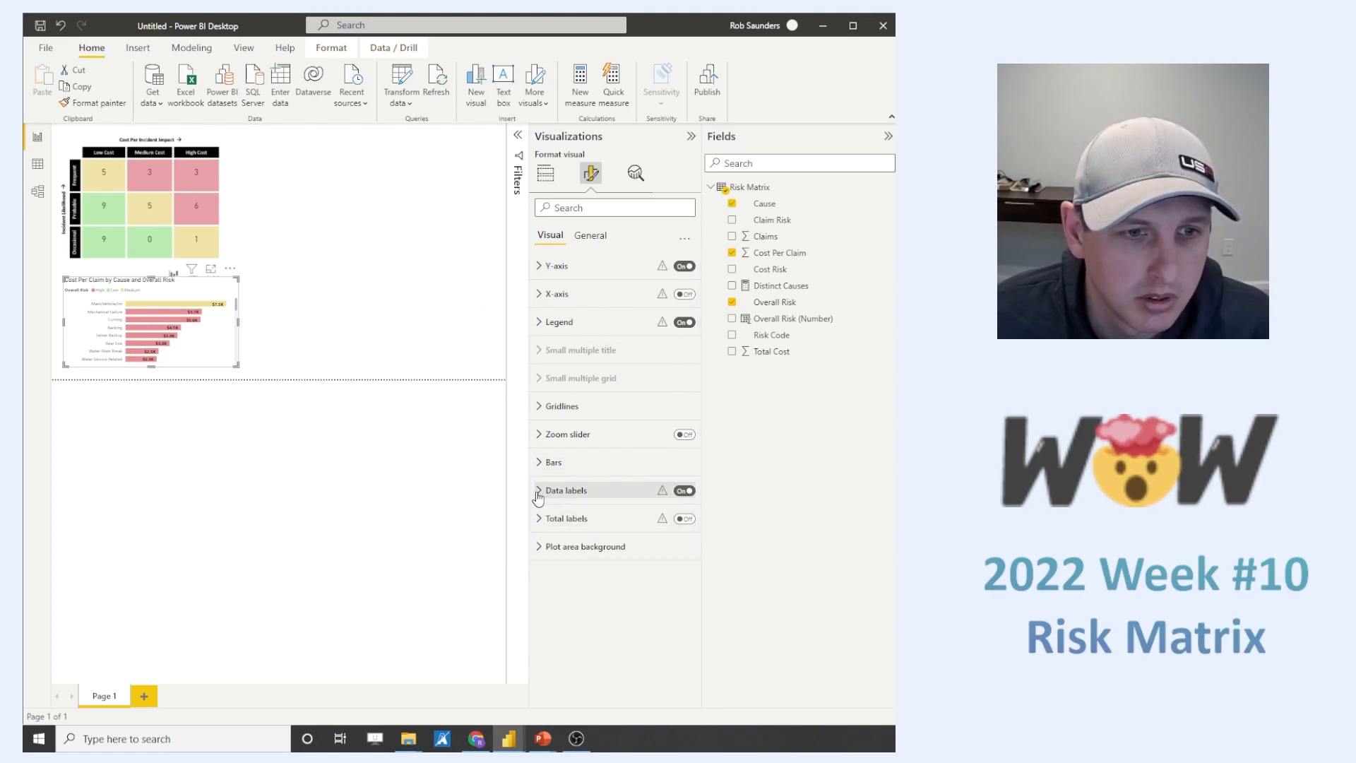
- Shorten the bar chart's title to "Cost Per Claim by Cause"
click(591, 236)
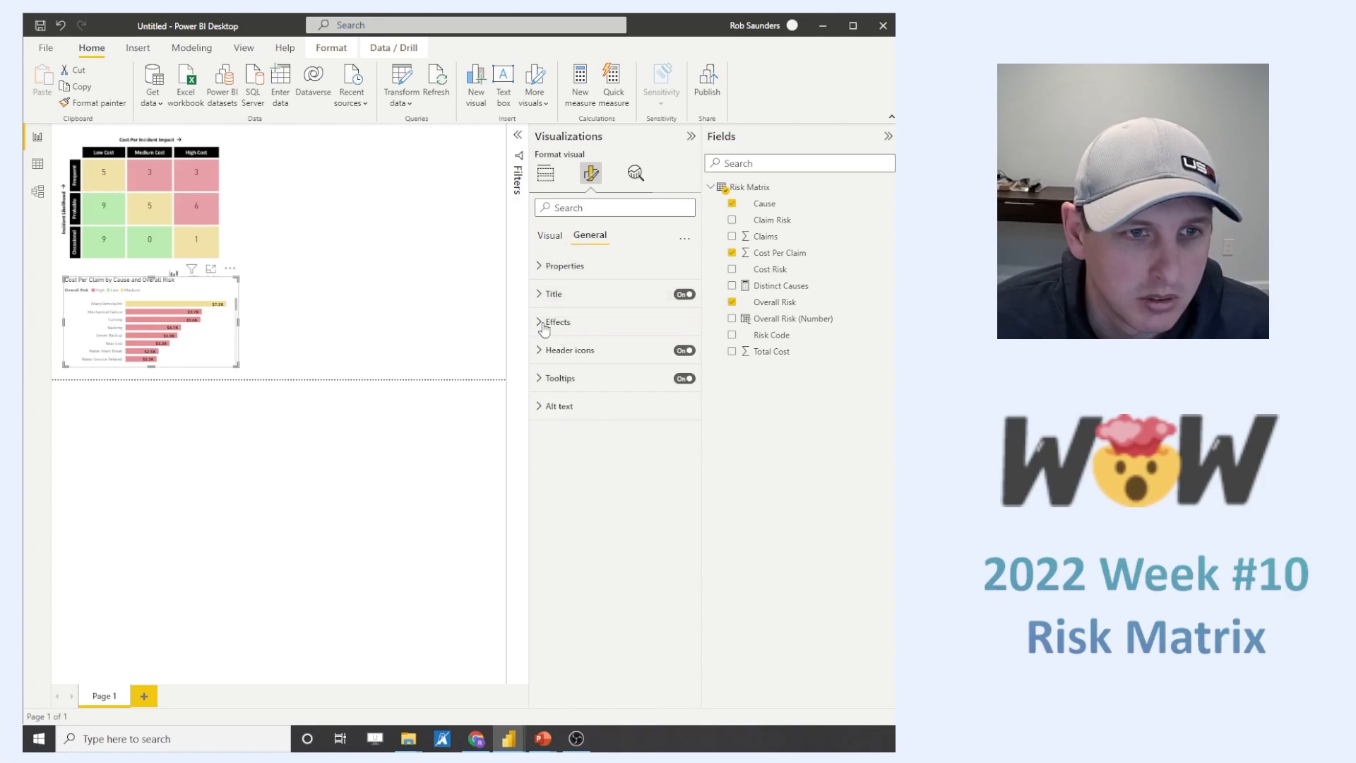
click(539, 295)
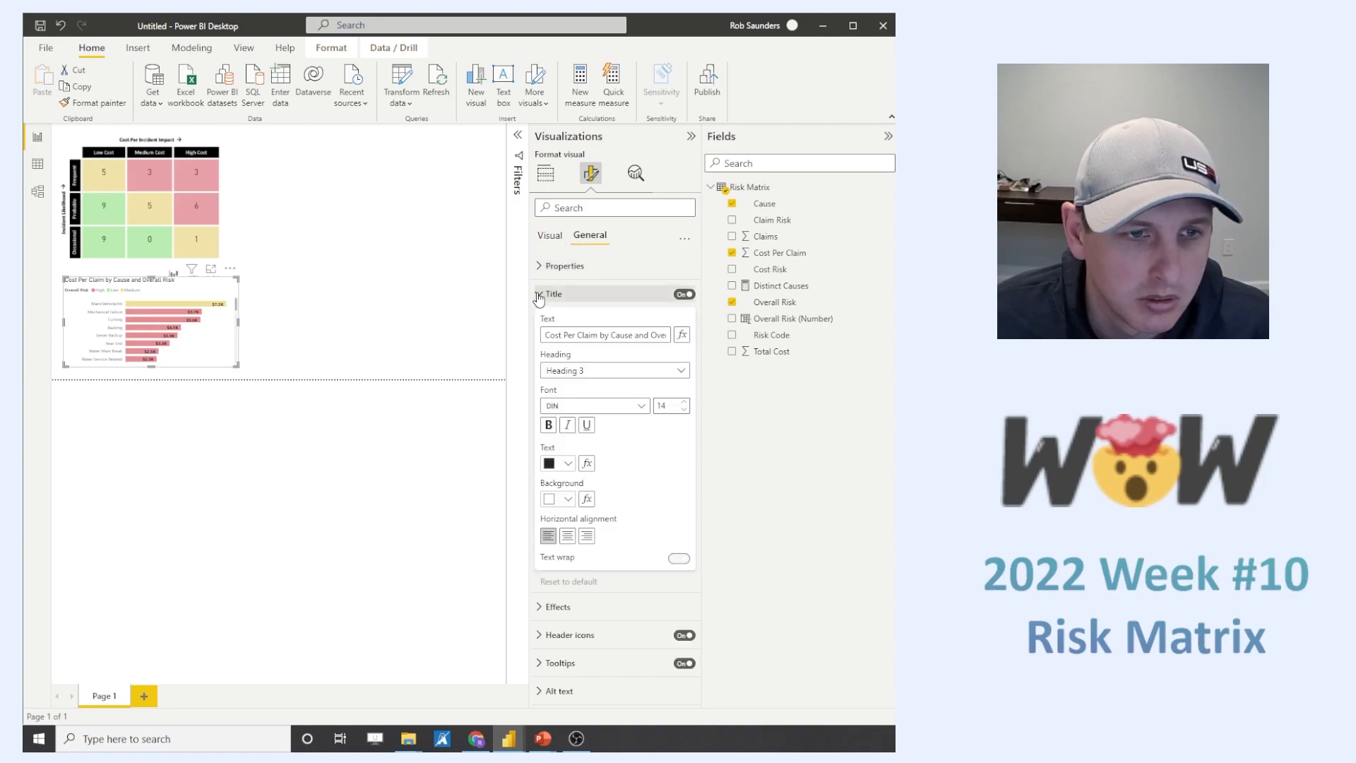
triple_click(638, 336)
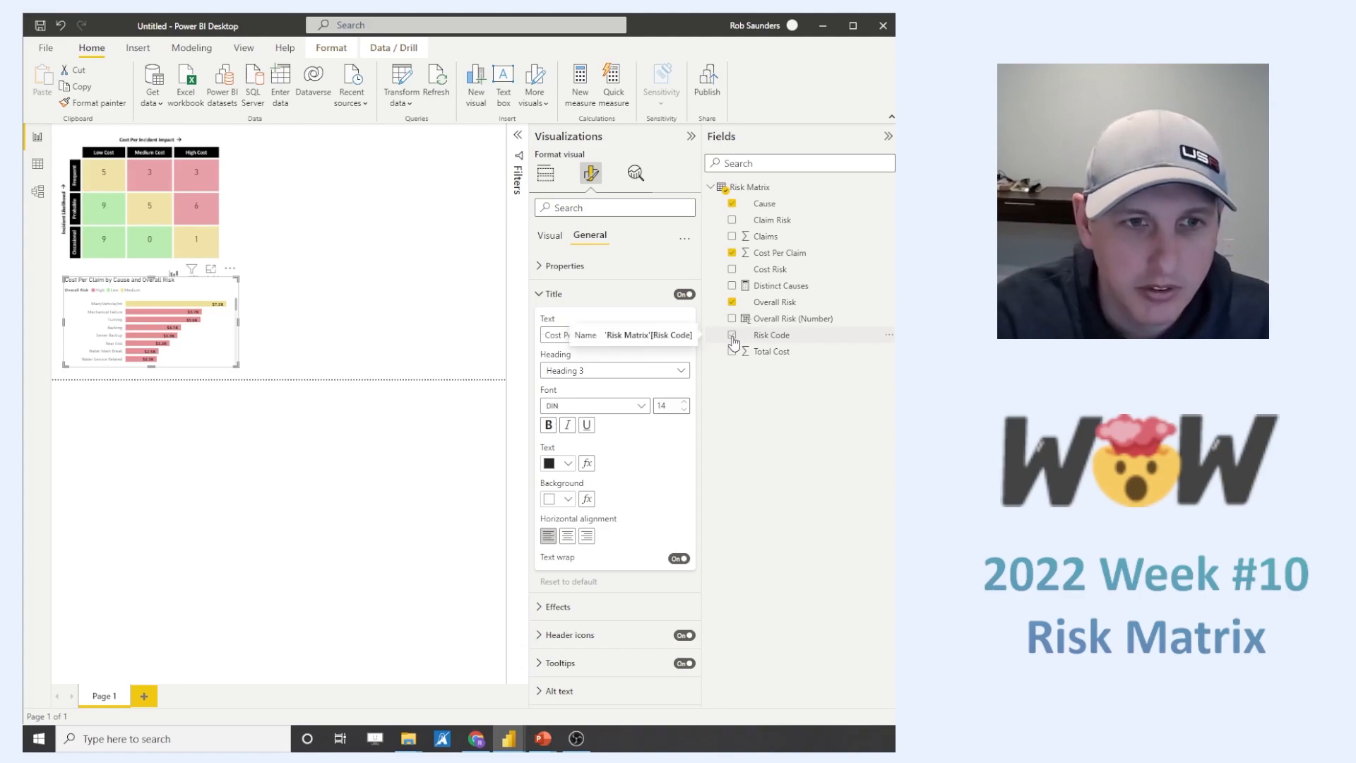
click(675, 375)
click(677, 374)
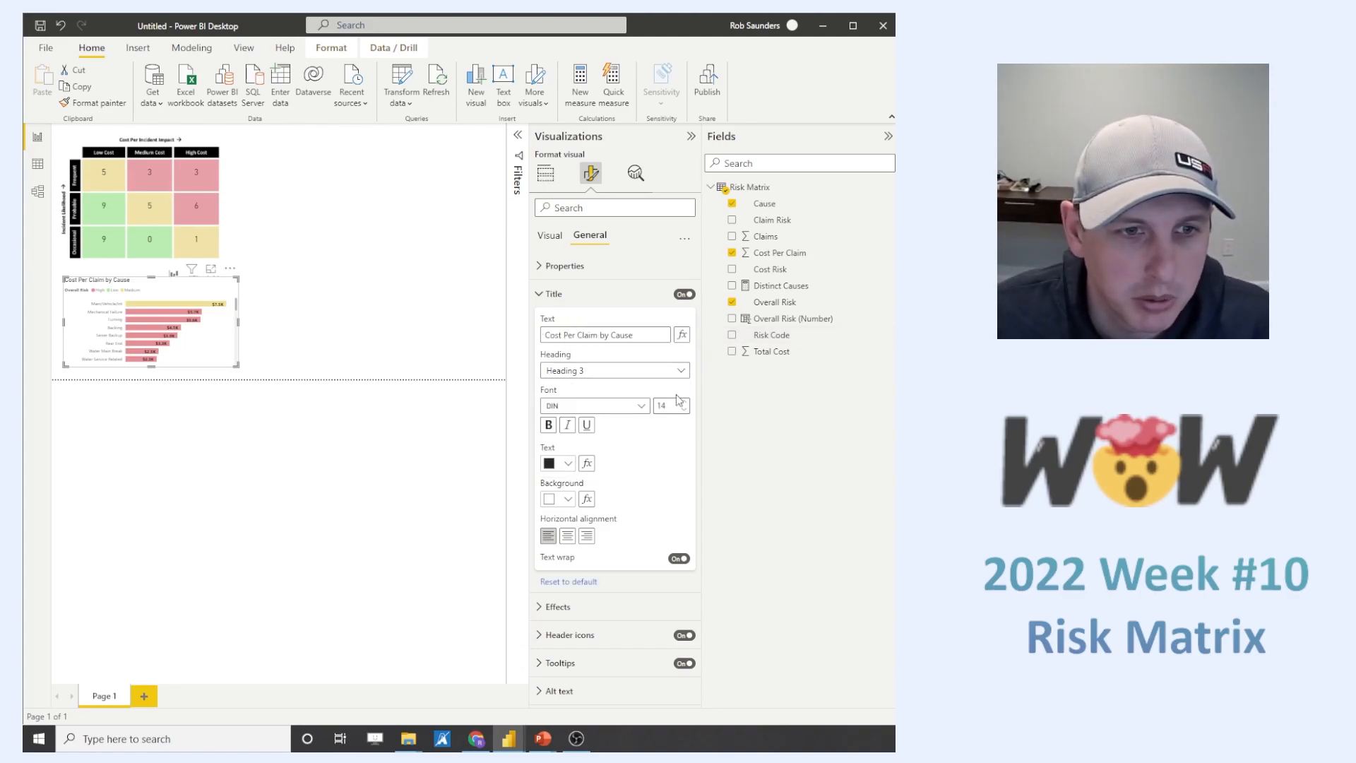
- Make the bar chart's title bold at size 16 and shift the chart slightly down on the page
click(685, 401)
click(684, 401)
click(684, 401)
click(685, 408)
click(548, 426)
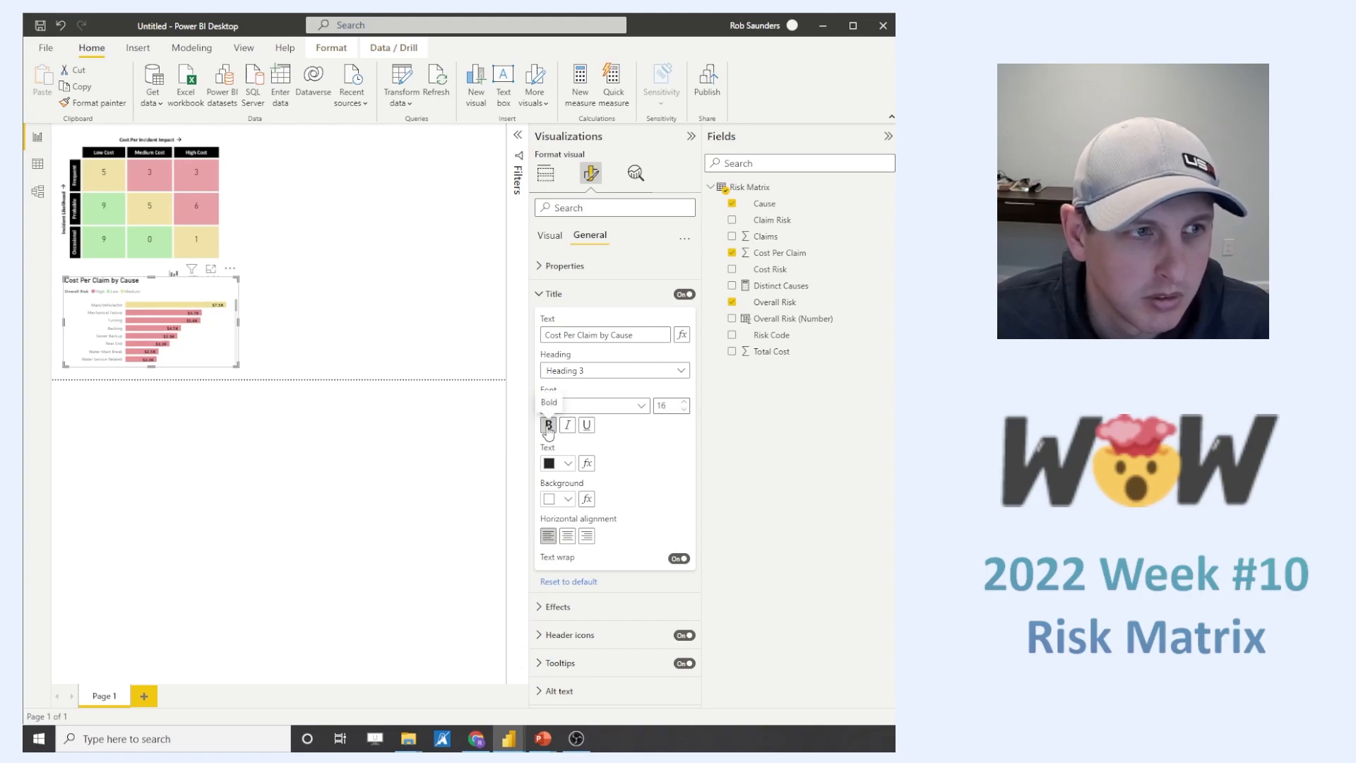
drag(233, 359, 233, 365)
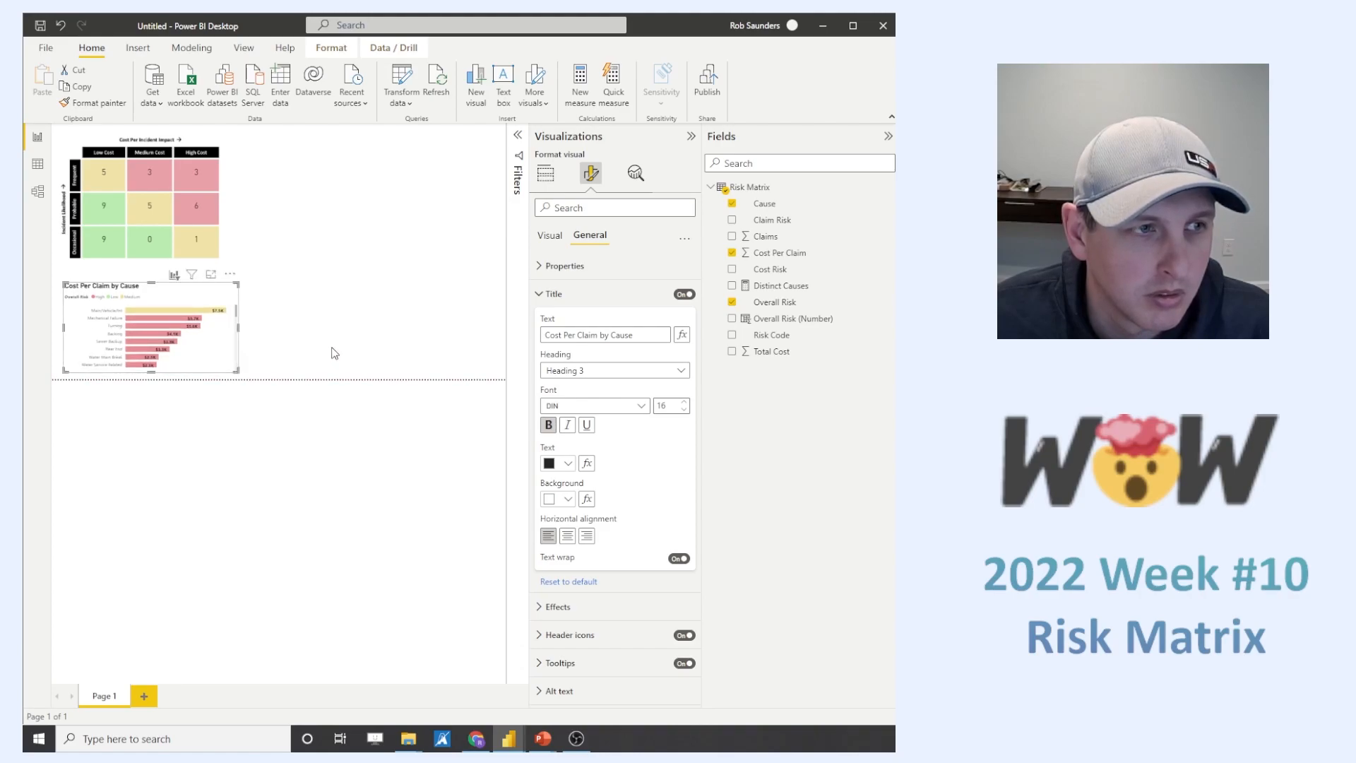
click(446, 311)
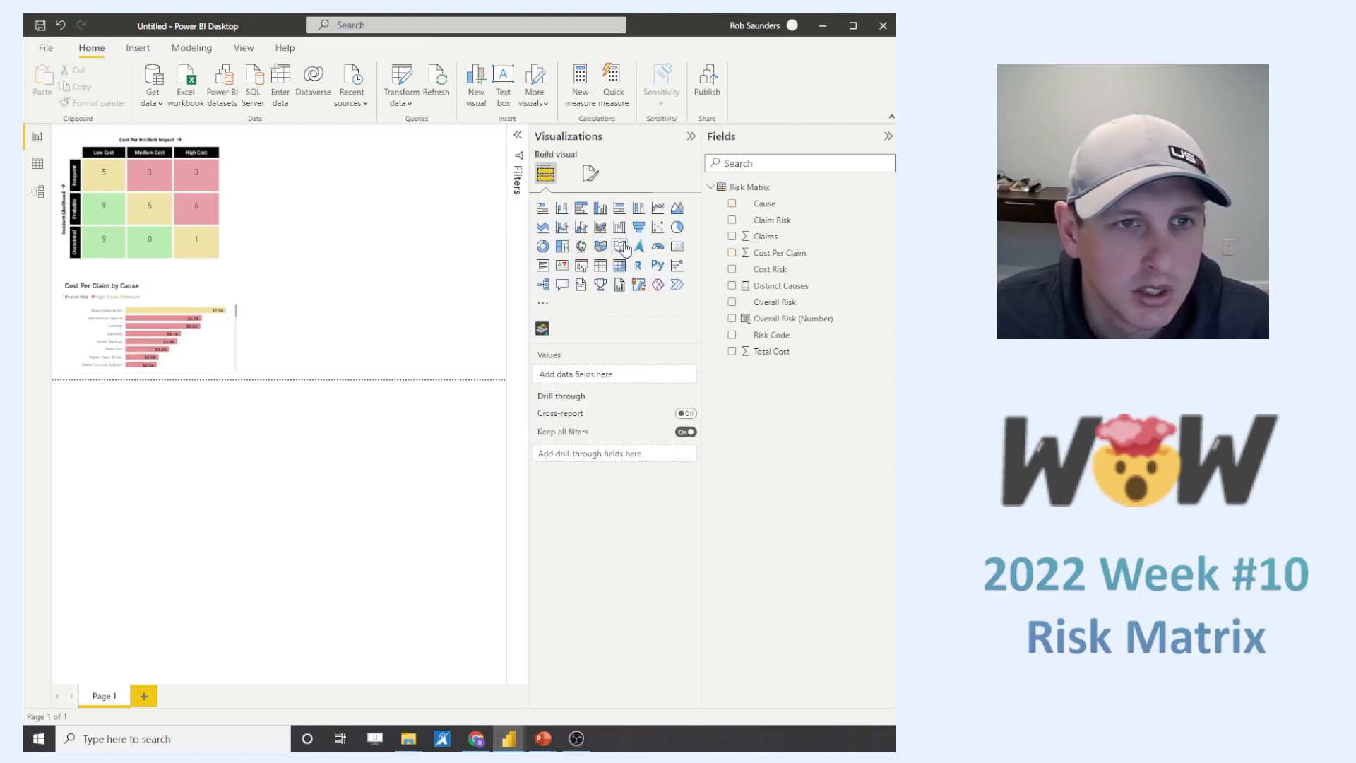
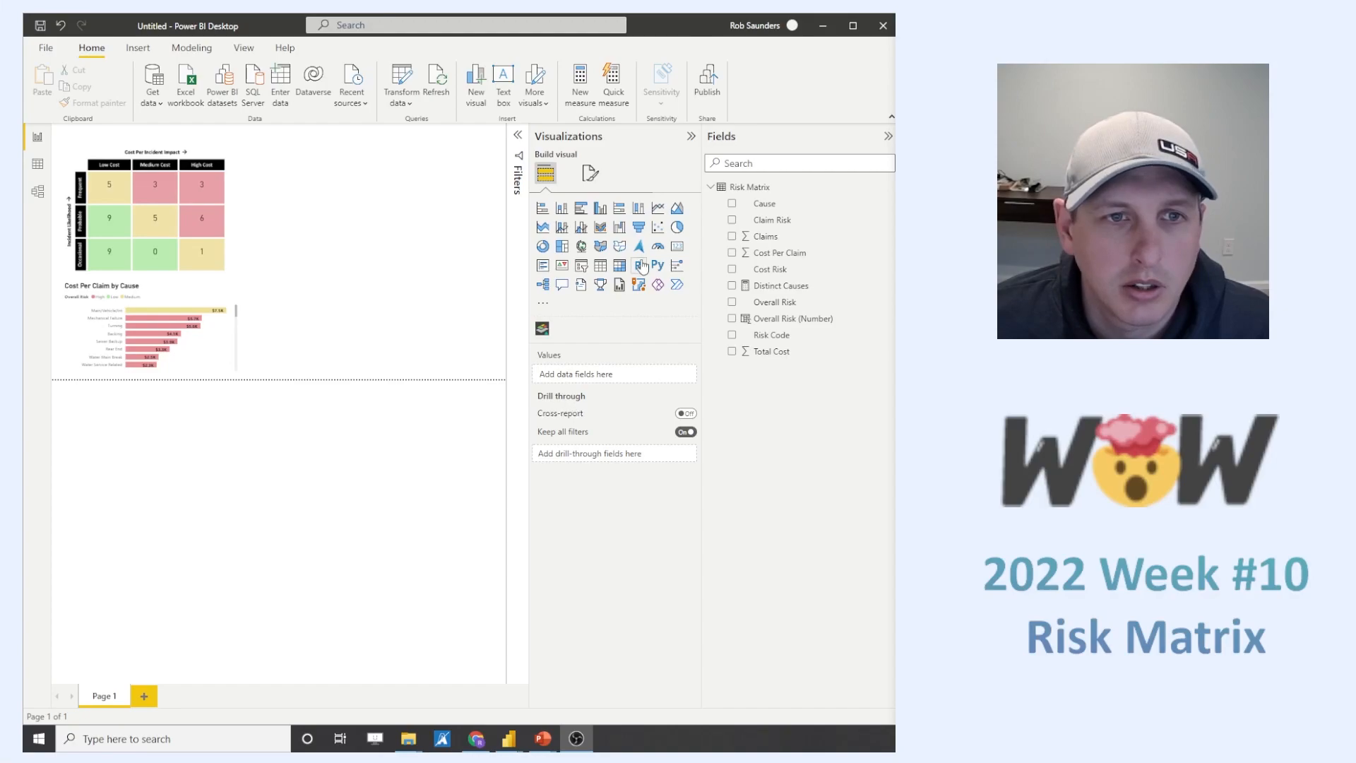
- Add a scatter chart beside the risk matrix, with Claims on the Y axis and Cost Per Claim on the X axis
click(657, 226)
drag(342, 148, 385, 167)
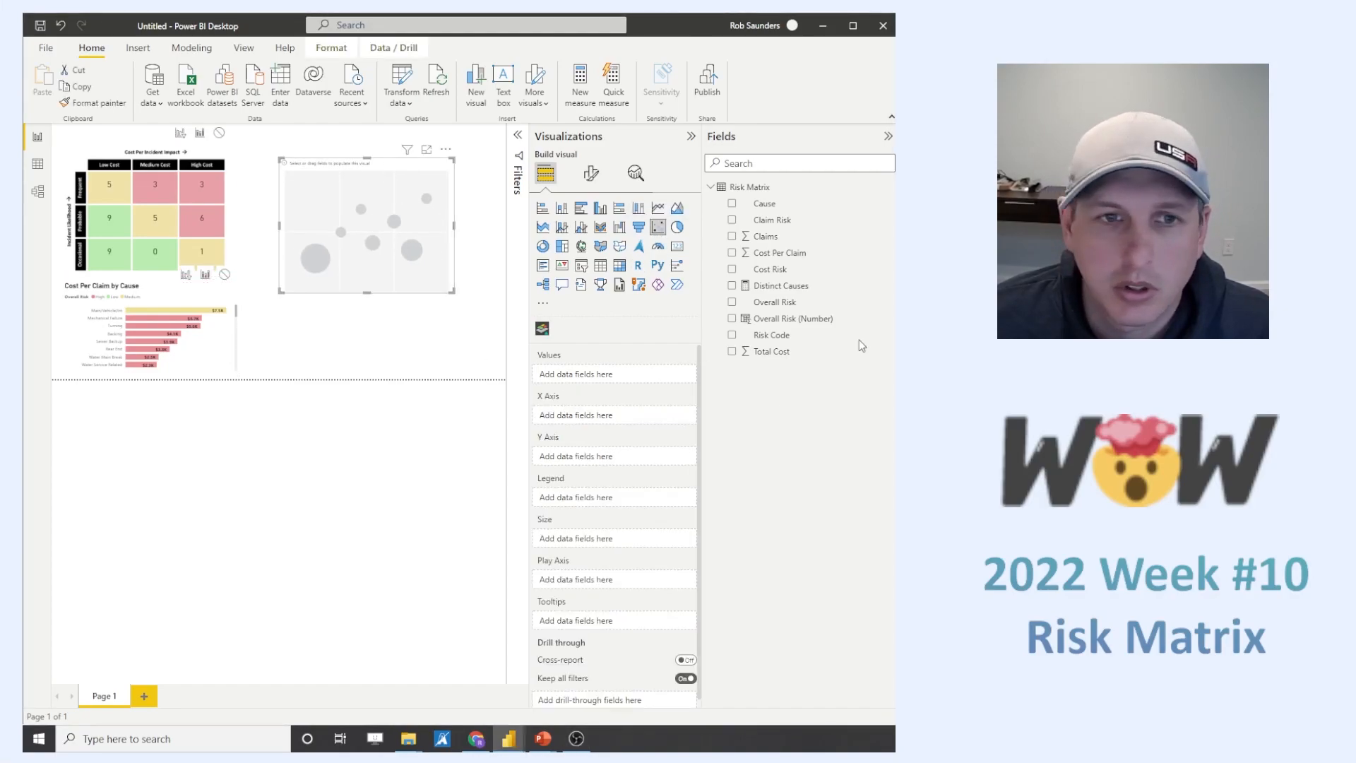
drag(769, 240, 611, 457)
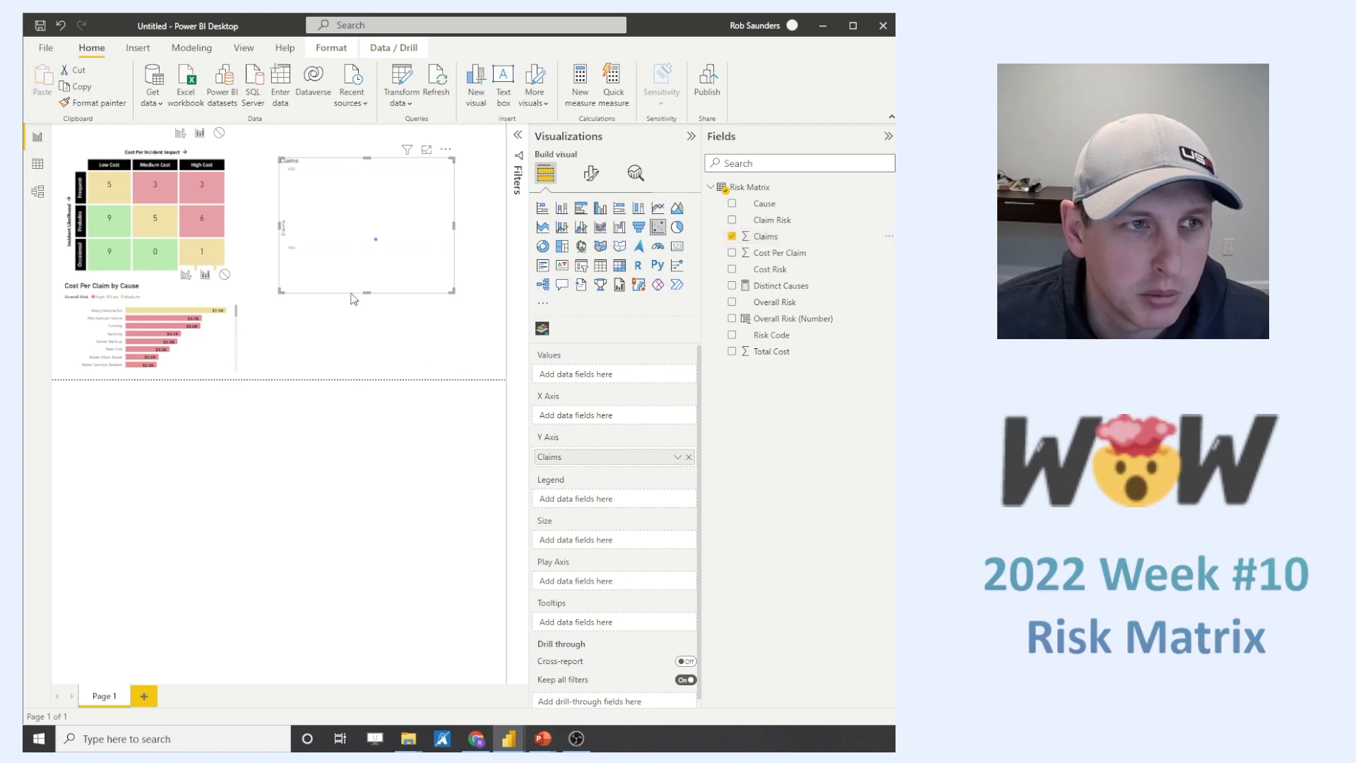
mouse_move(111, 241)
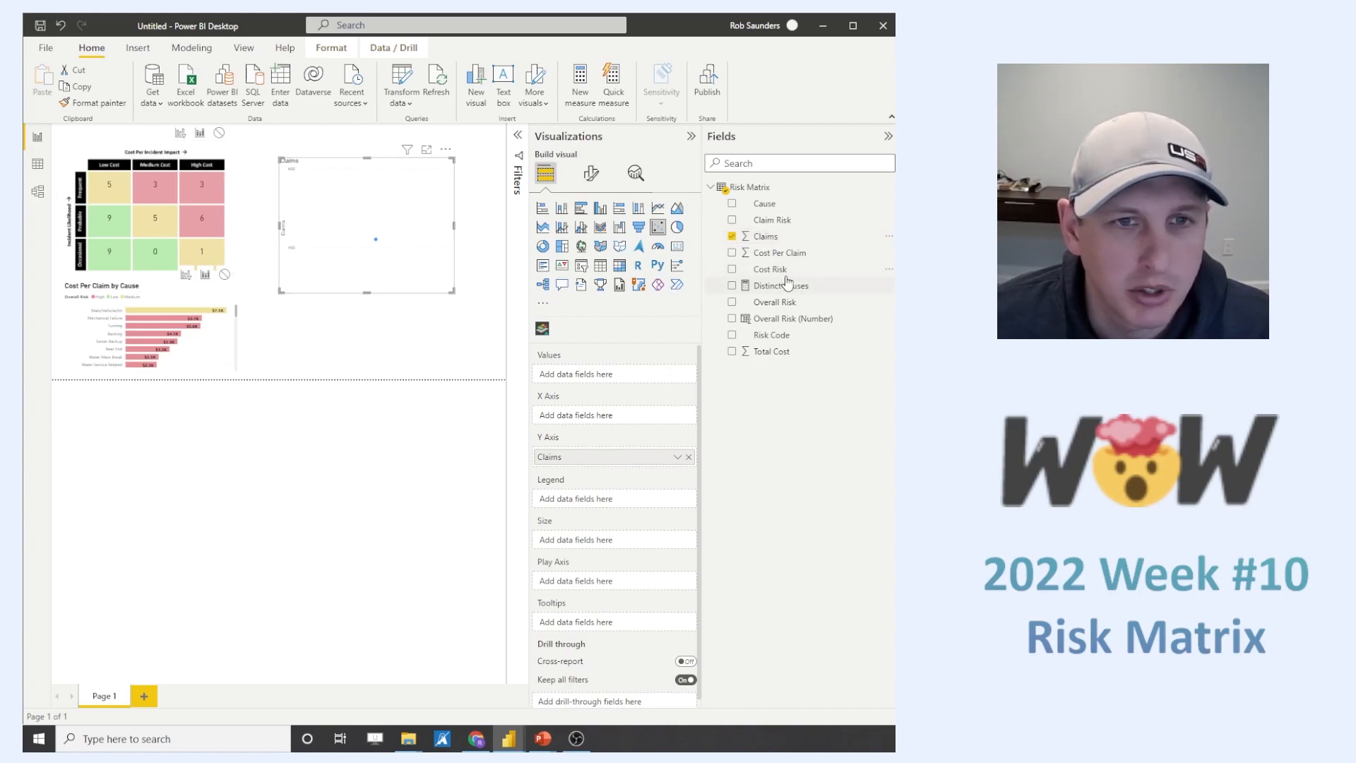
drag(799, 260, 643, 421)
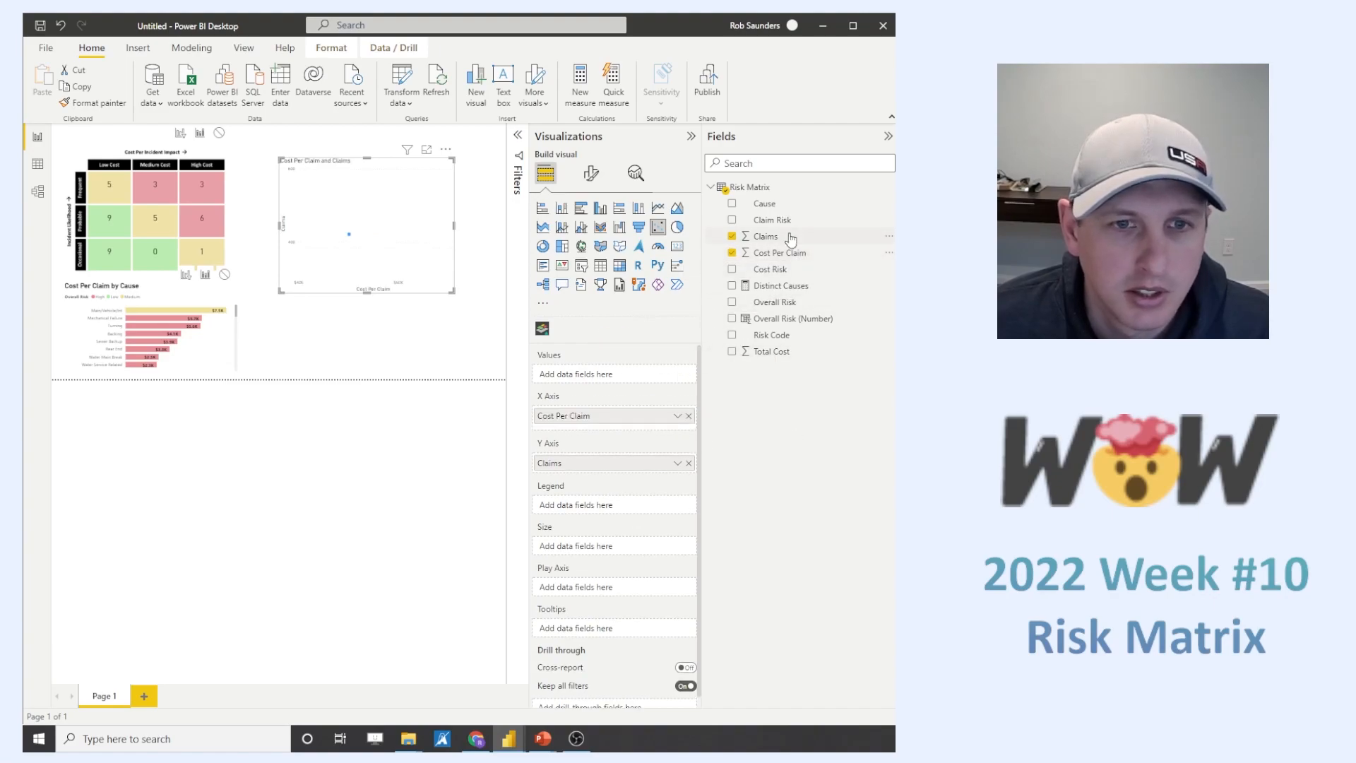
- Size the scatter chart's bubbles by Total Cost, plot one per Cause, and use Overall Risk as the legend
drag(778, 351, 610, 545)
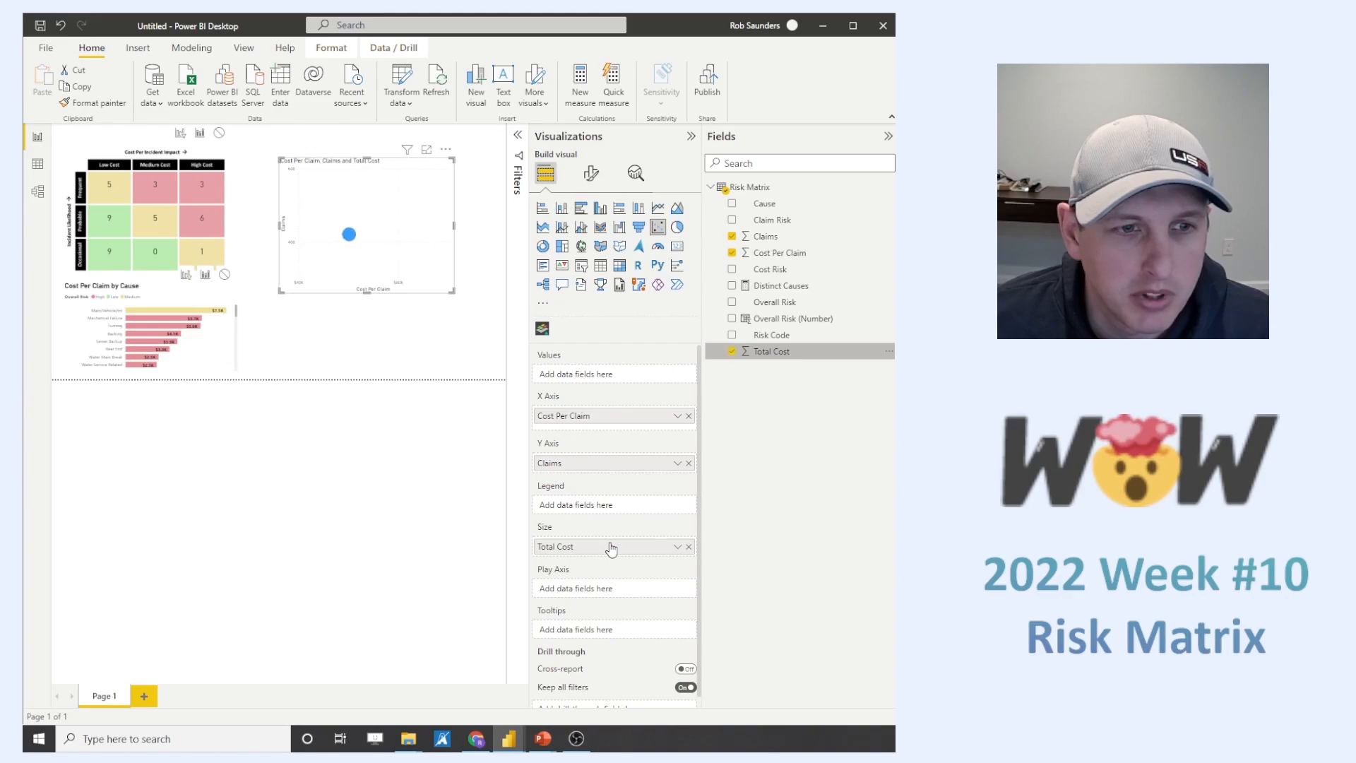
drag(765, 203, 647, 382)
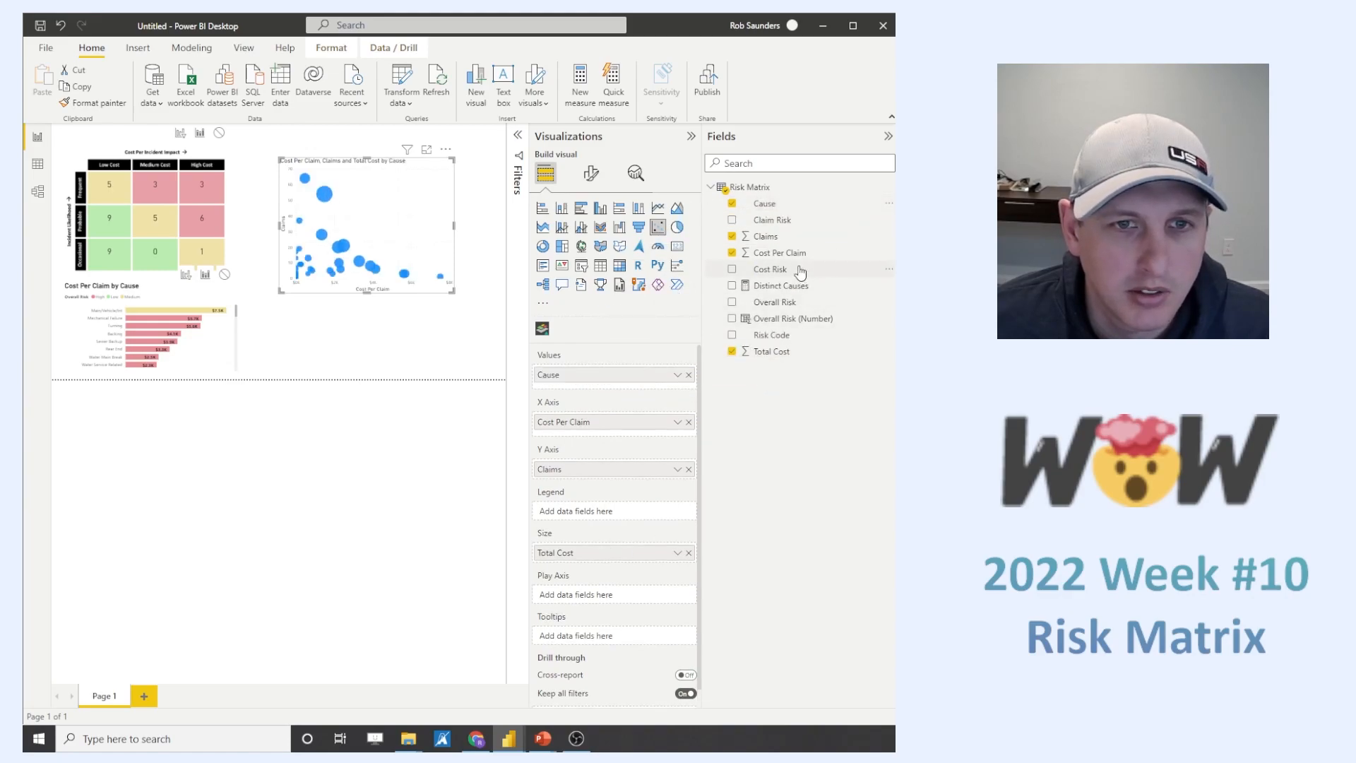
drag(787, 305, 565, 512)
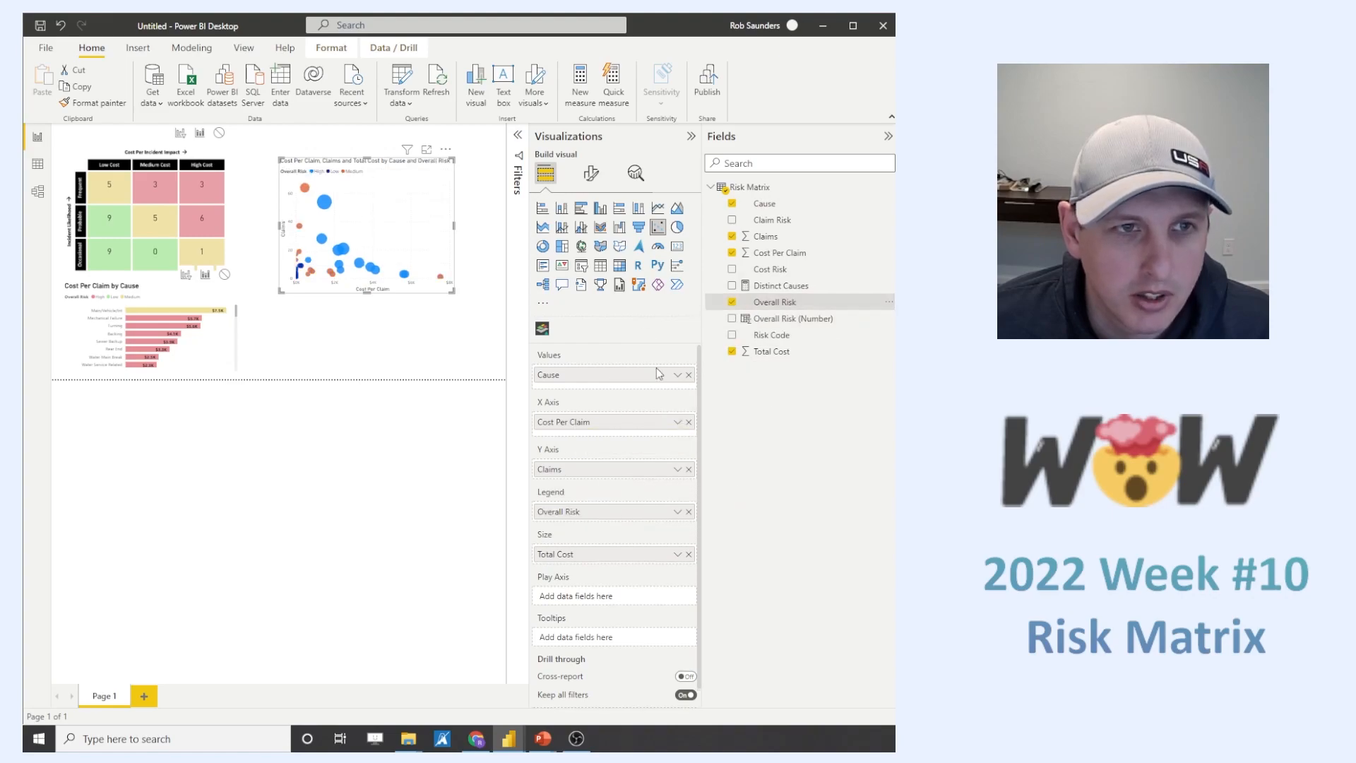
- Color the scatter chart's markers pink-red for High, light green for Low and pale yellow for Medium risk
click(592, 173)
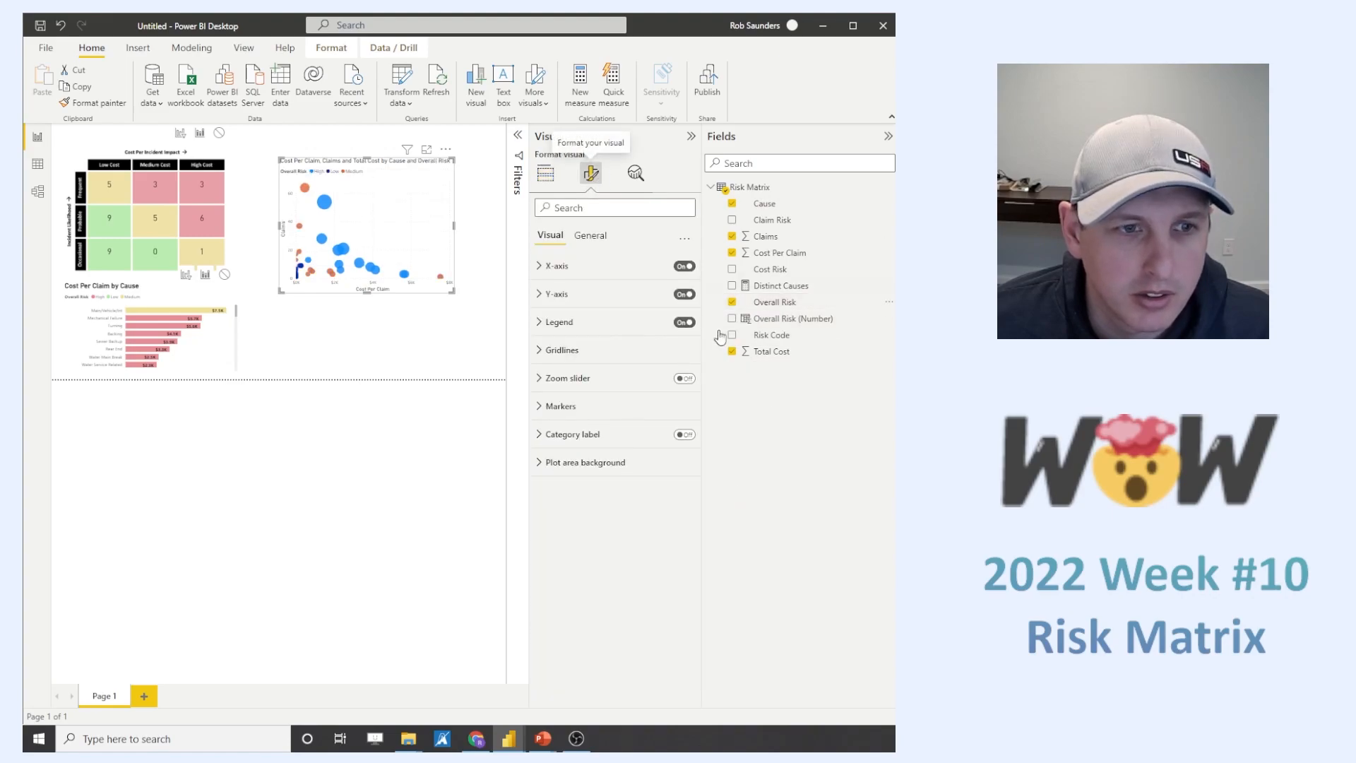
click(538, 408)
scroll(620, 469, down, 3)
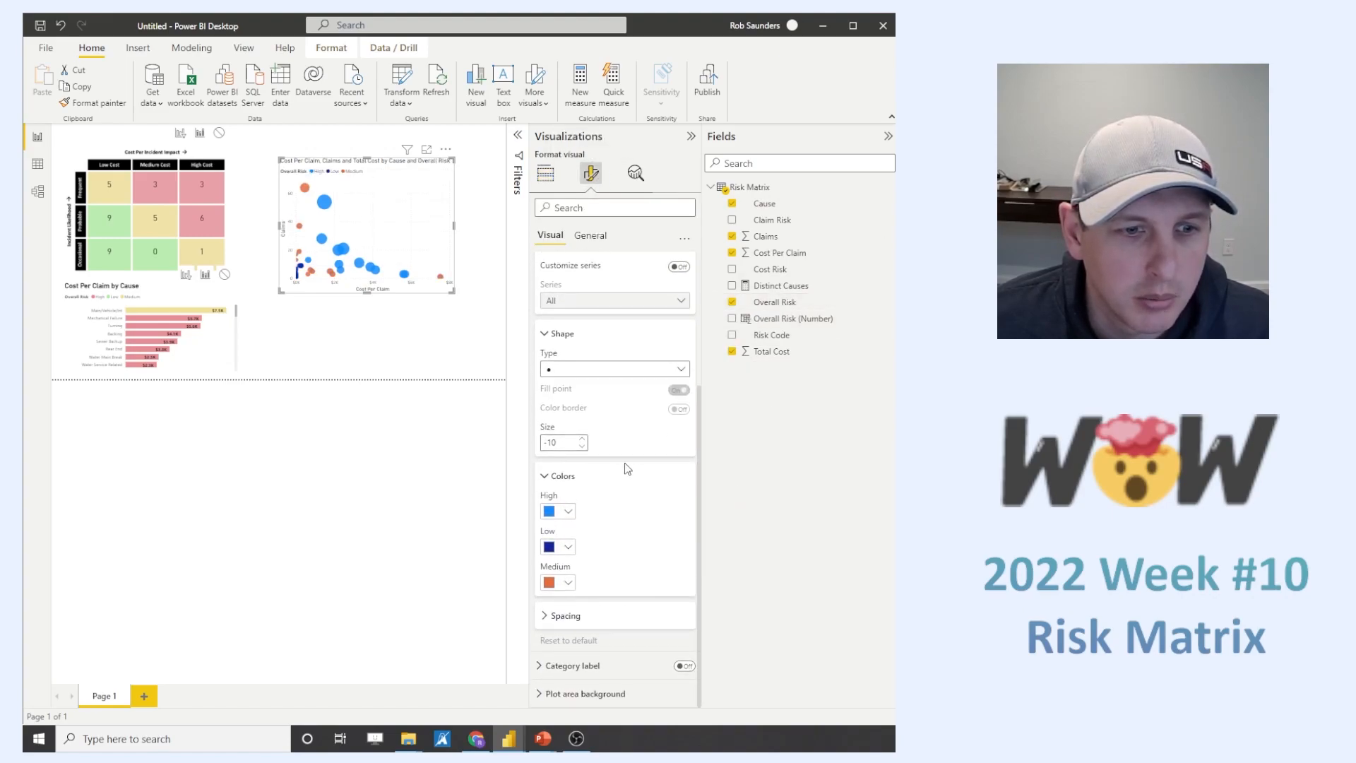
click(553, 511)
click(615, 452)
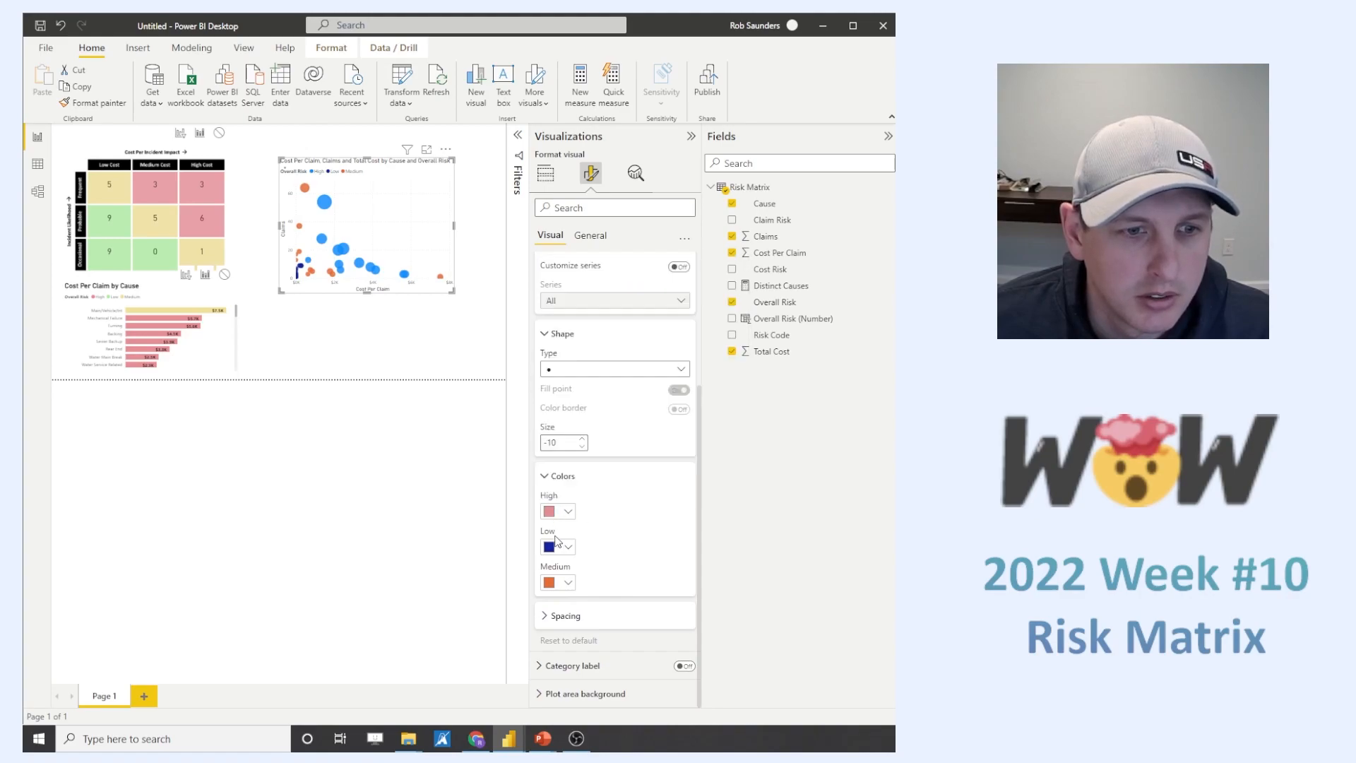
click(557, 548)
click(594, 493)
click(555, 585)
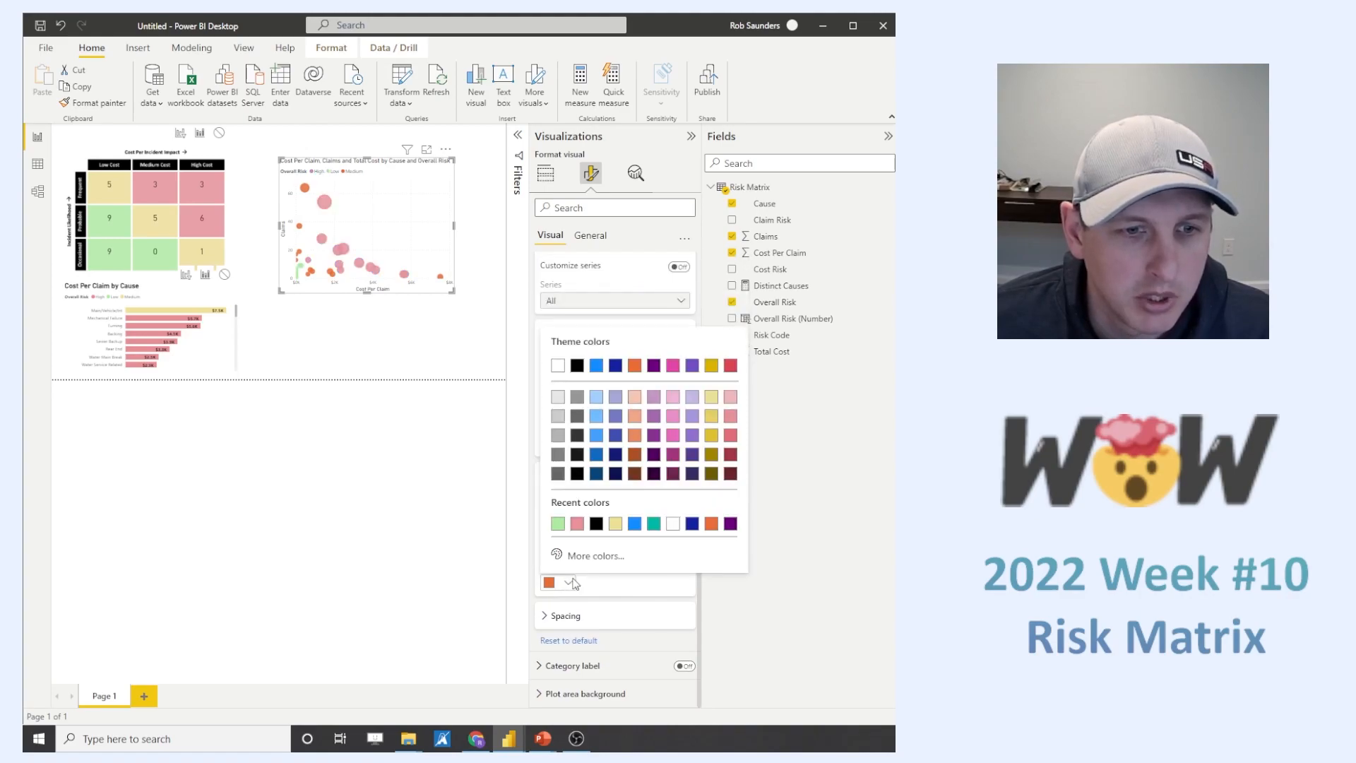
click(615, 524)
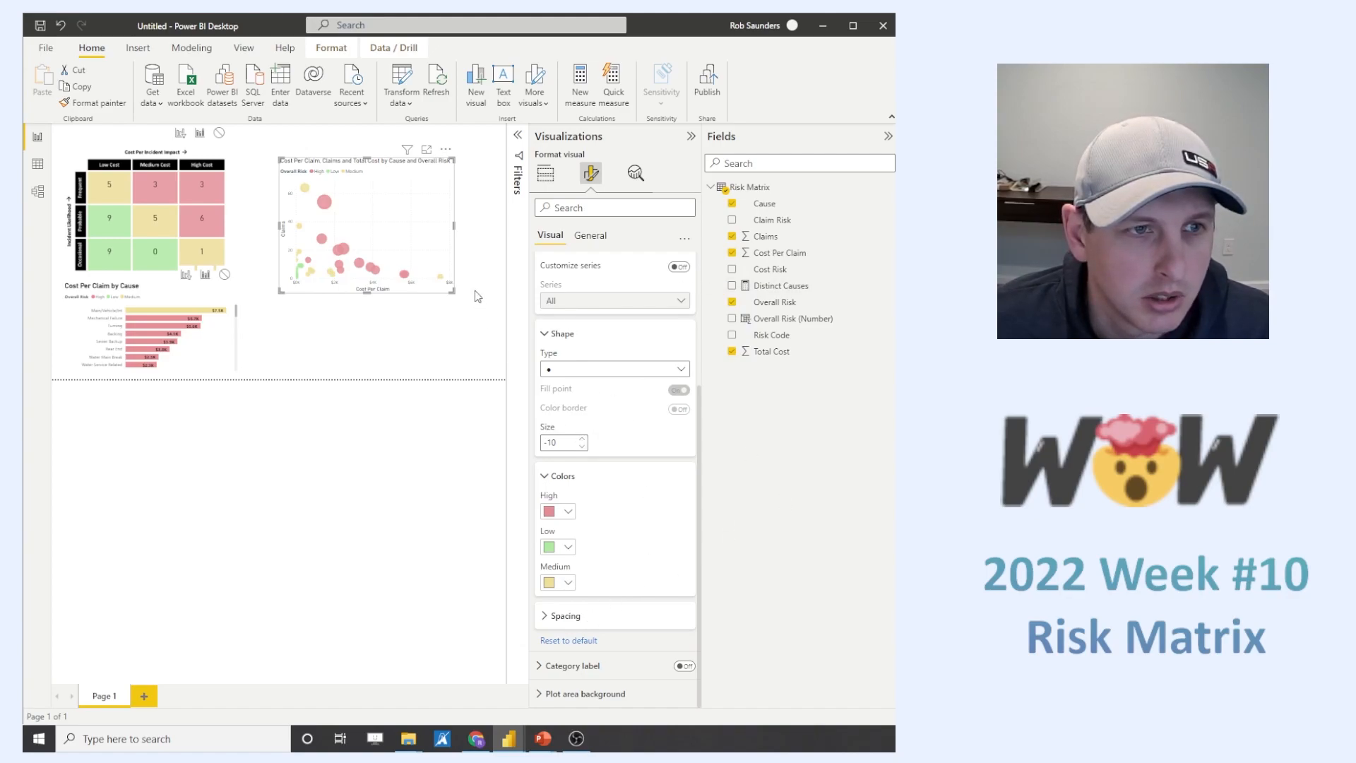
- Set the minimum of the scatter chart's X-axis range to -300
click(598, 235)
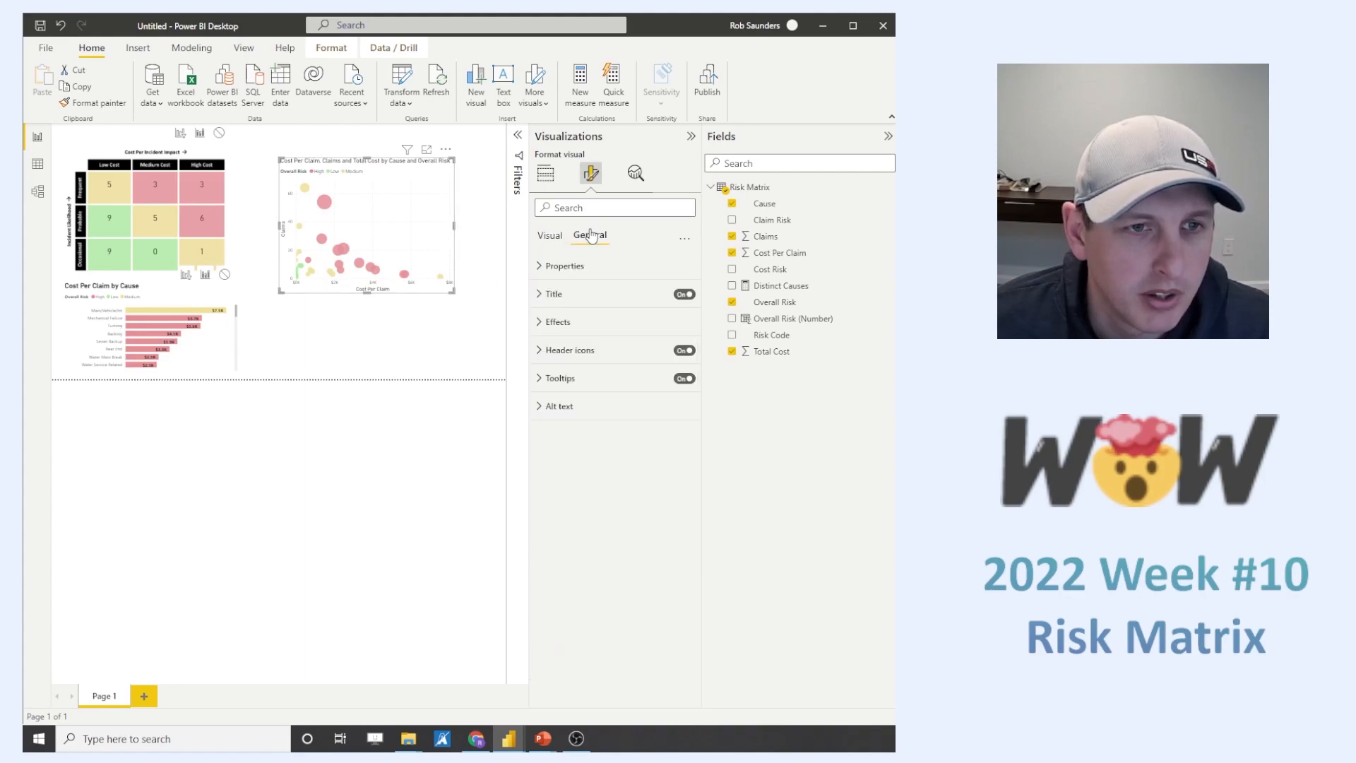
click(554, 178)
click(591, 173)
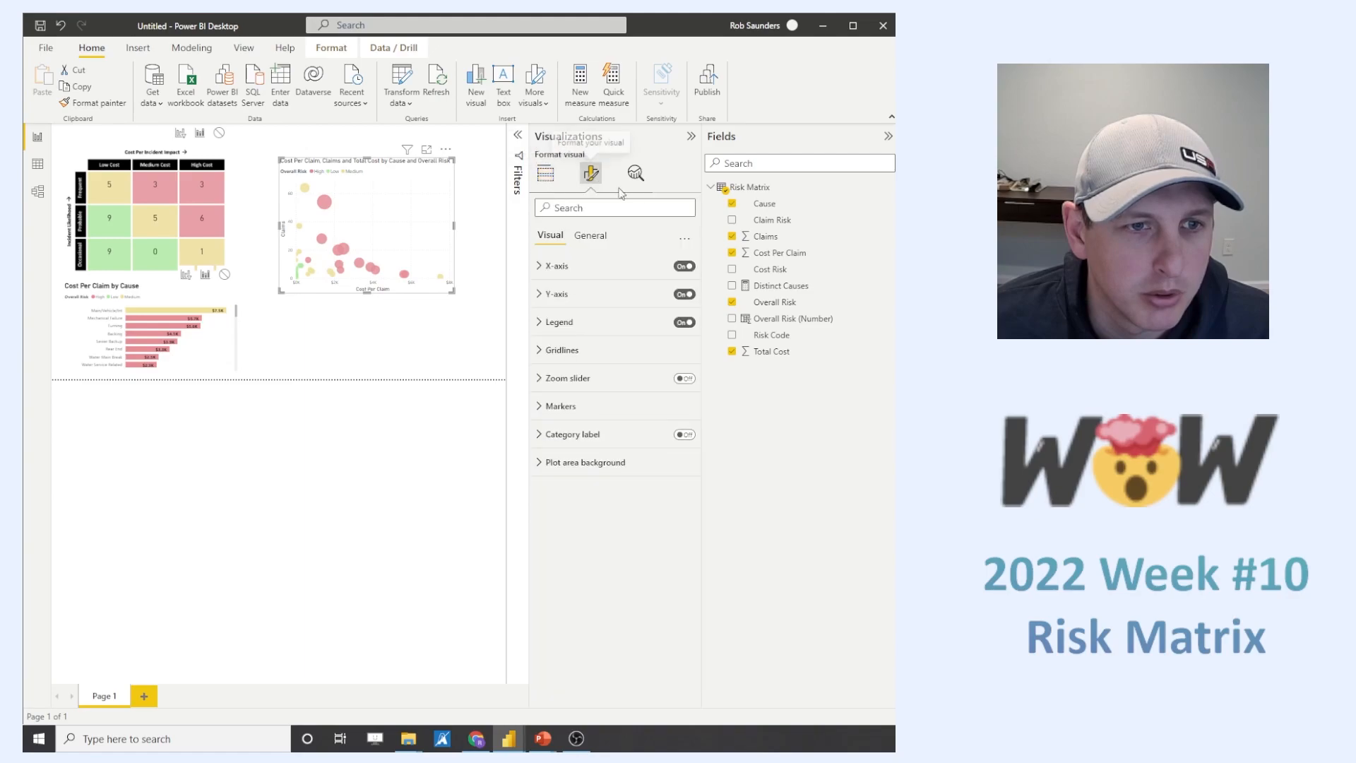
click(540, 265)
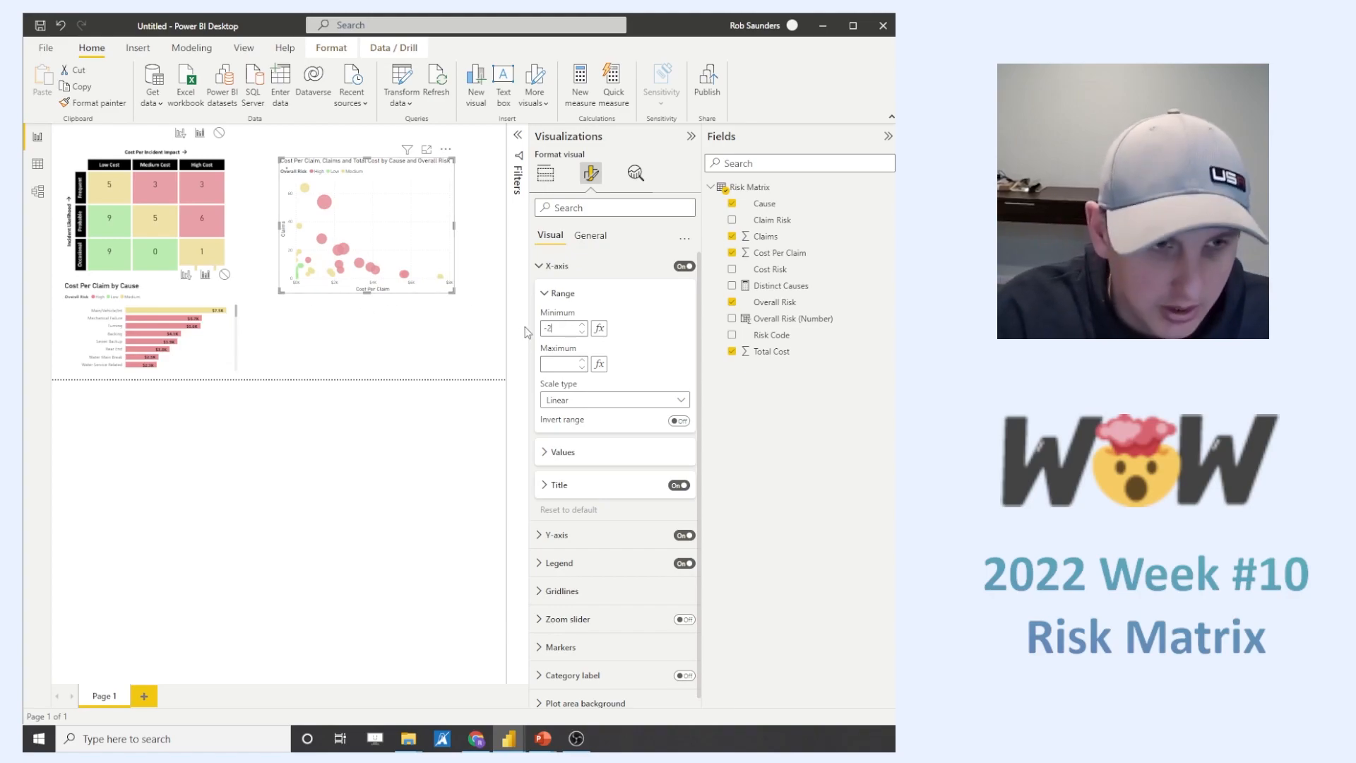
text(200)
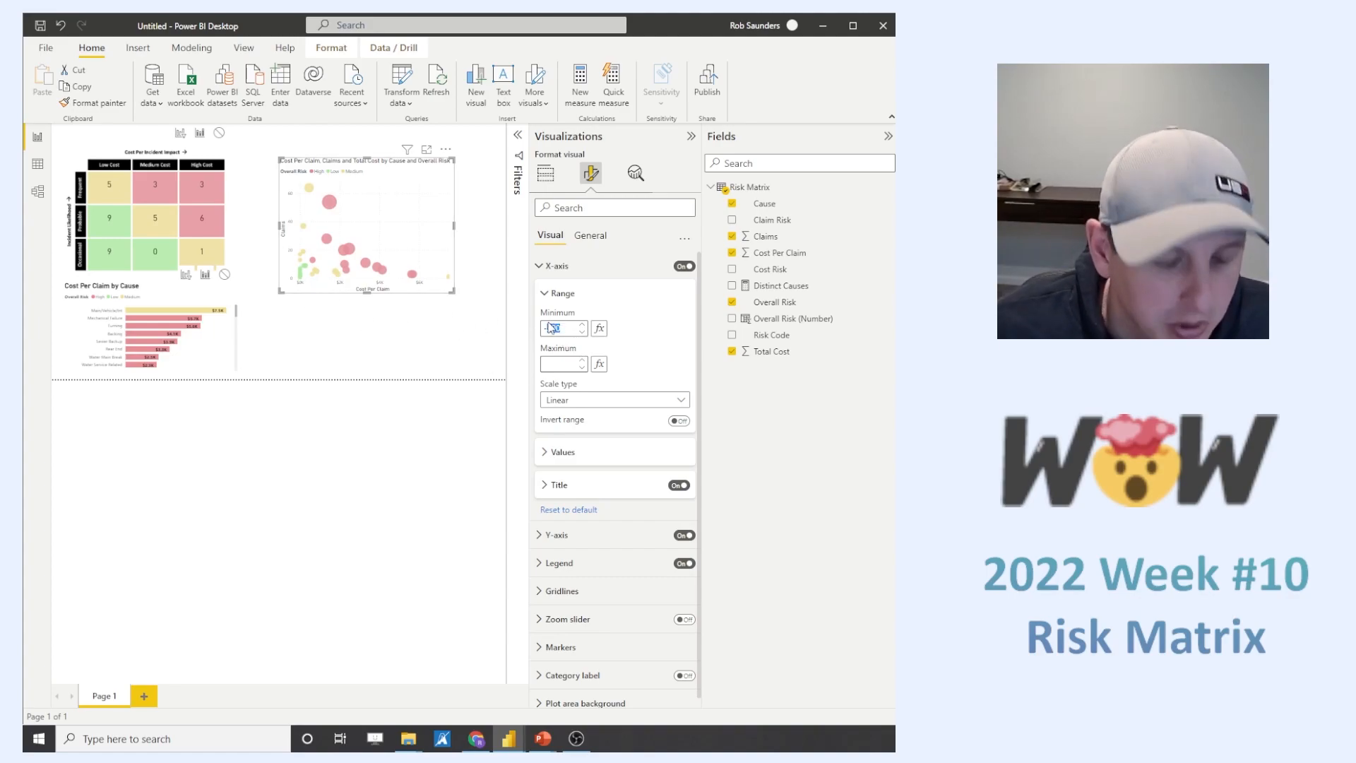
text(300)
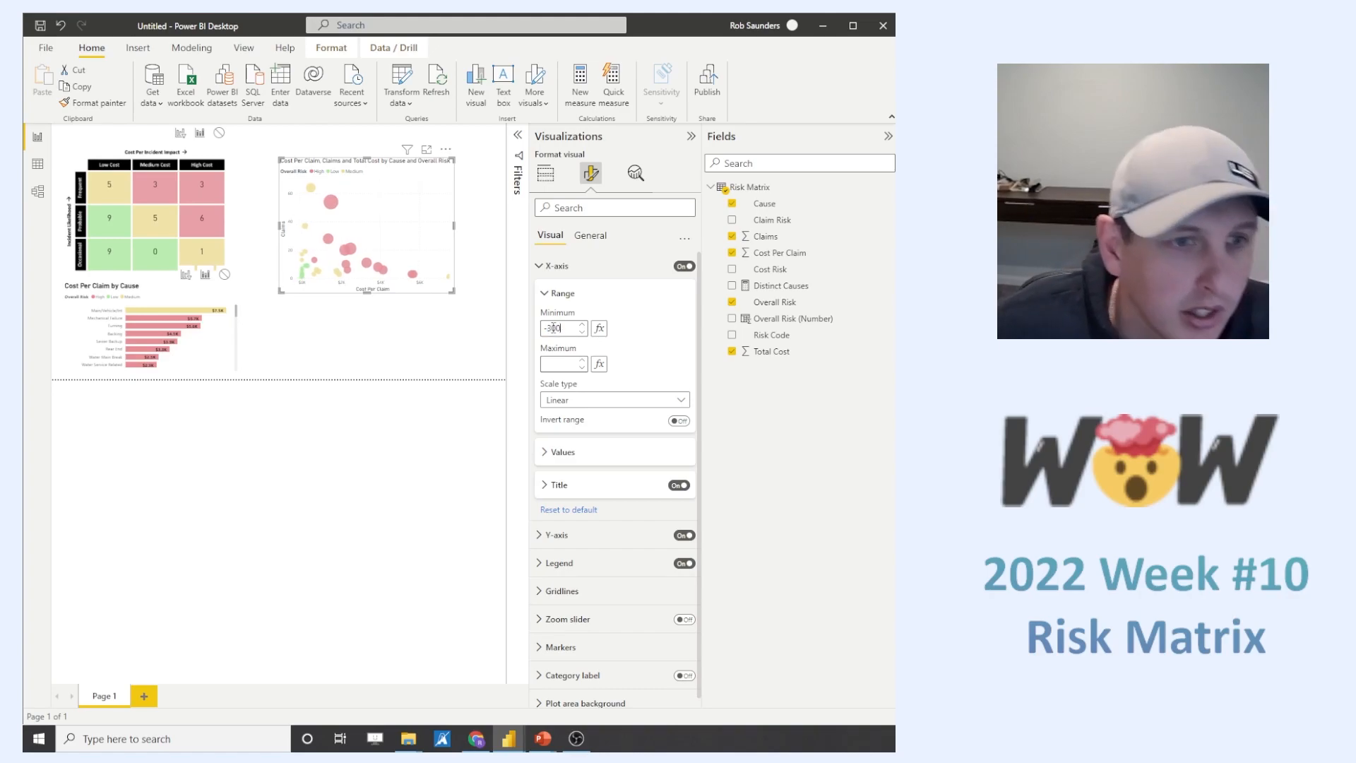
- Set the maximum of the scatter chart's X-axis range to 7800
click(556, 365)
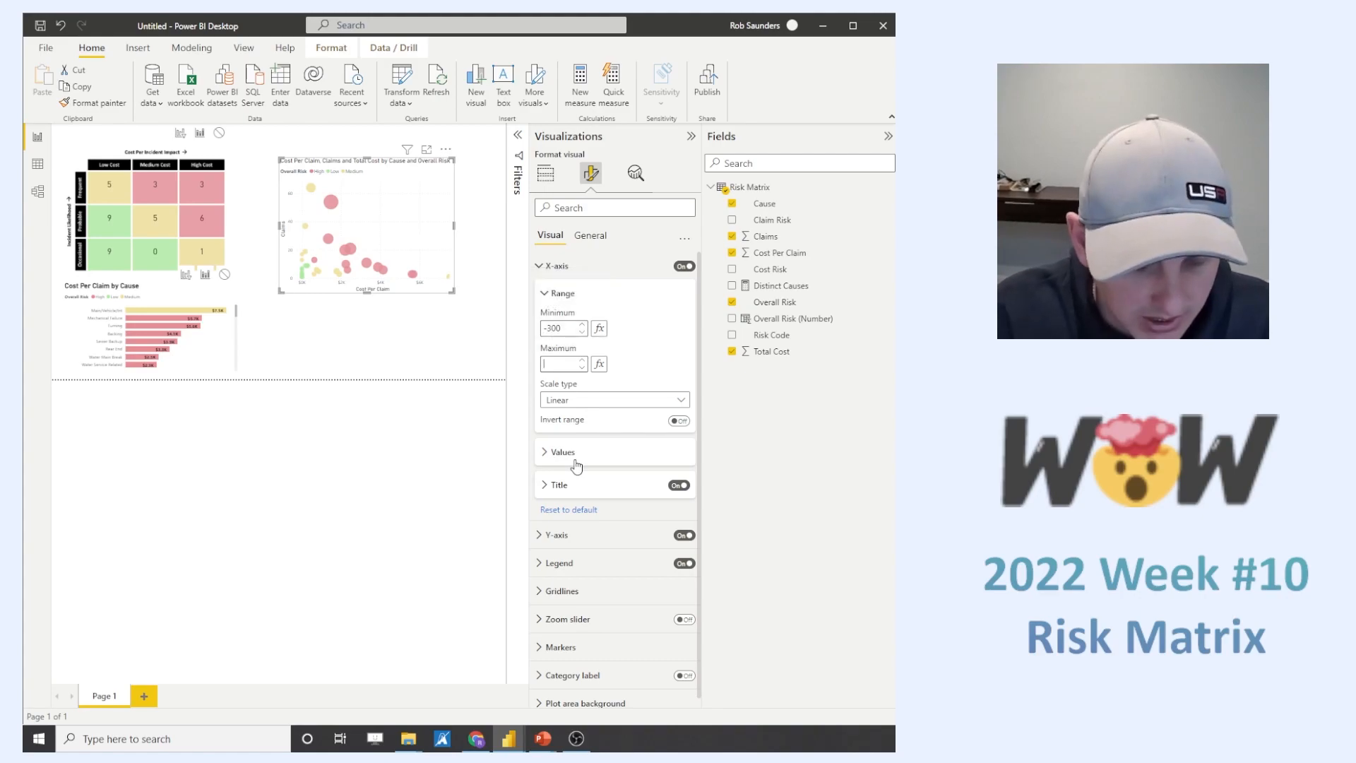
text(8000)
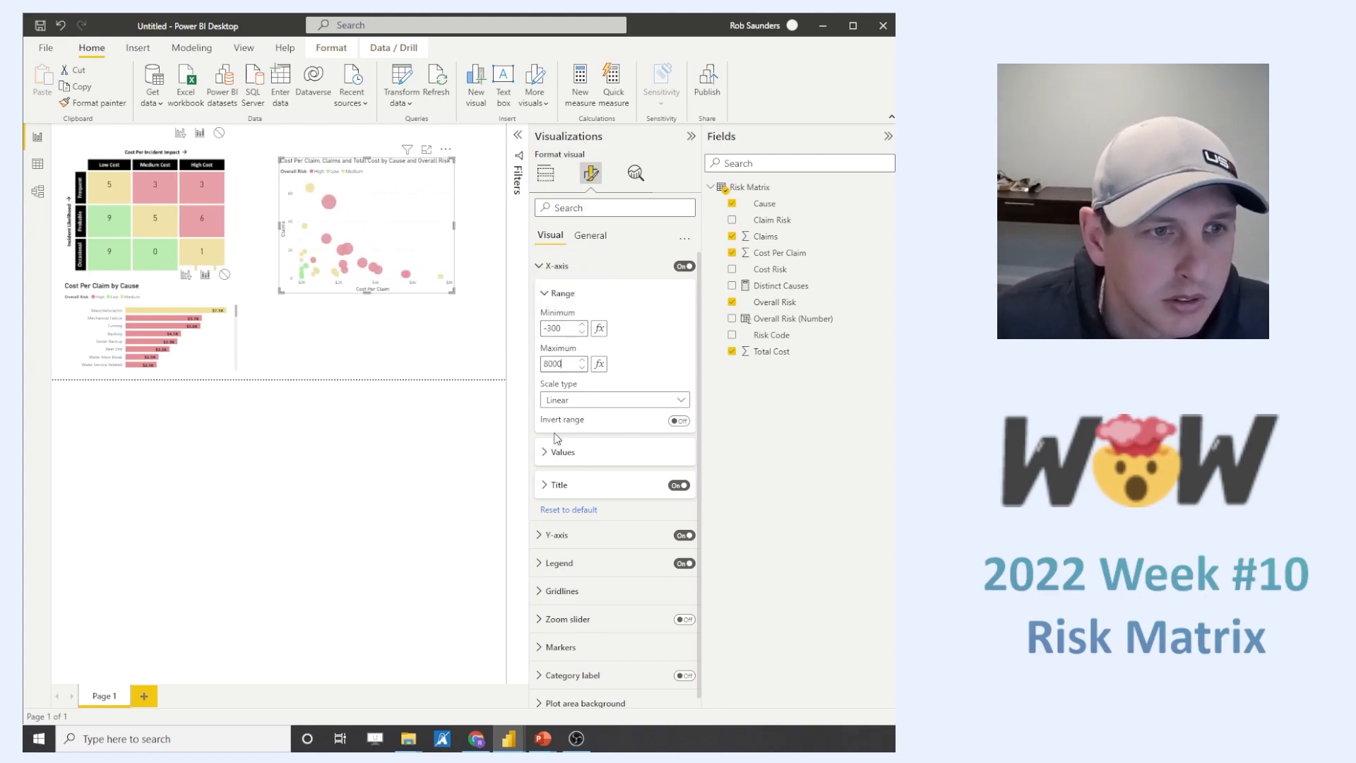
drag(569, 362, 529, 358)
text(7800)
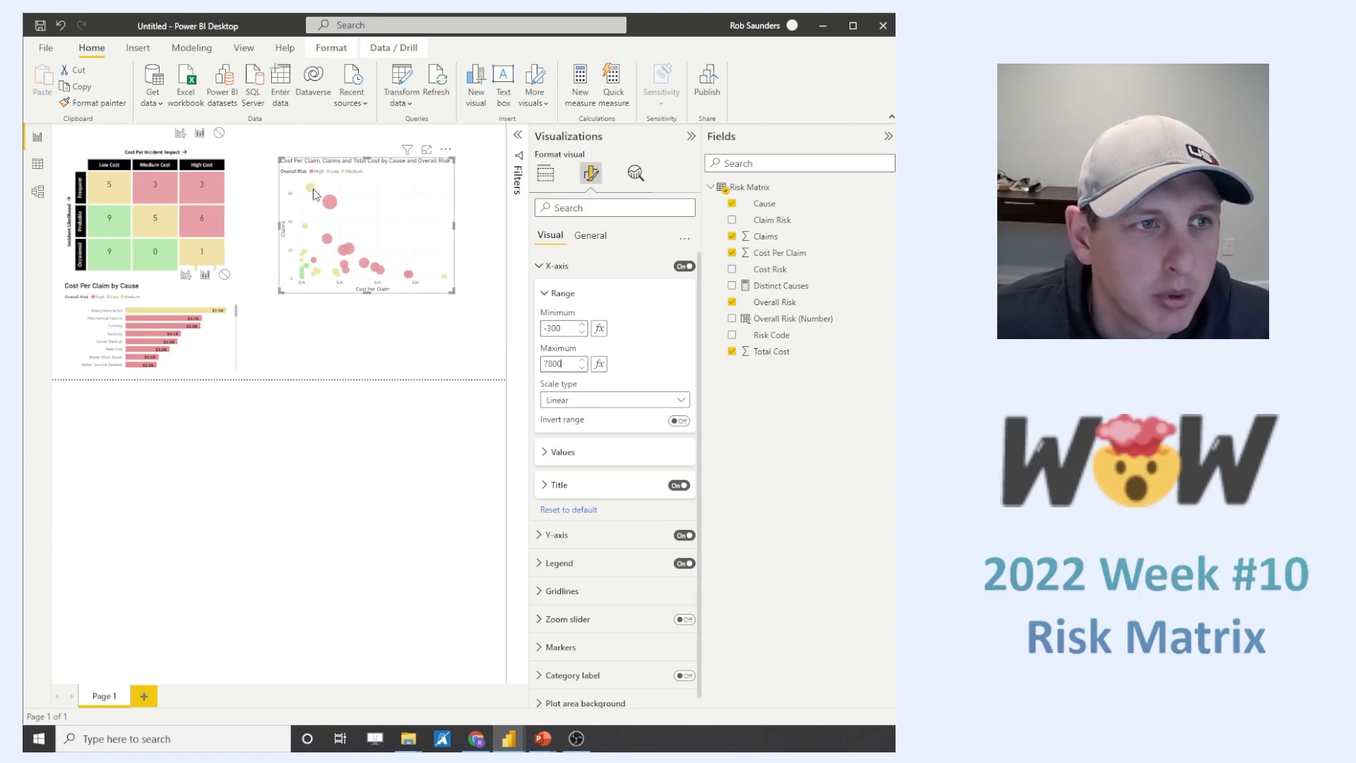
mouse_move(313, 193)
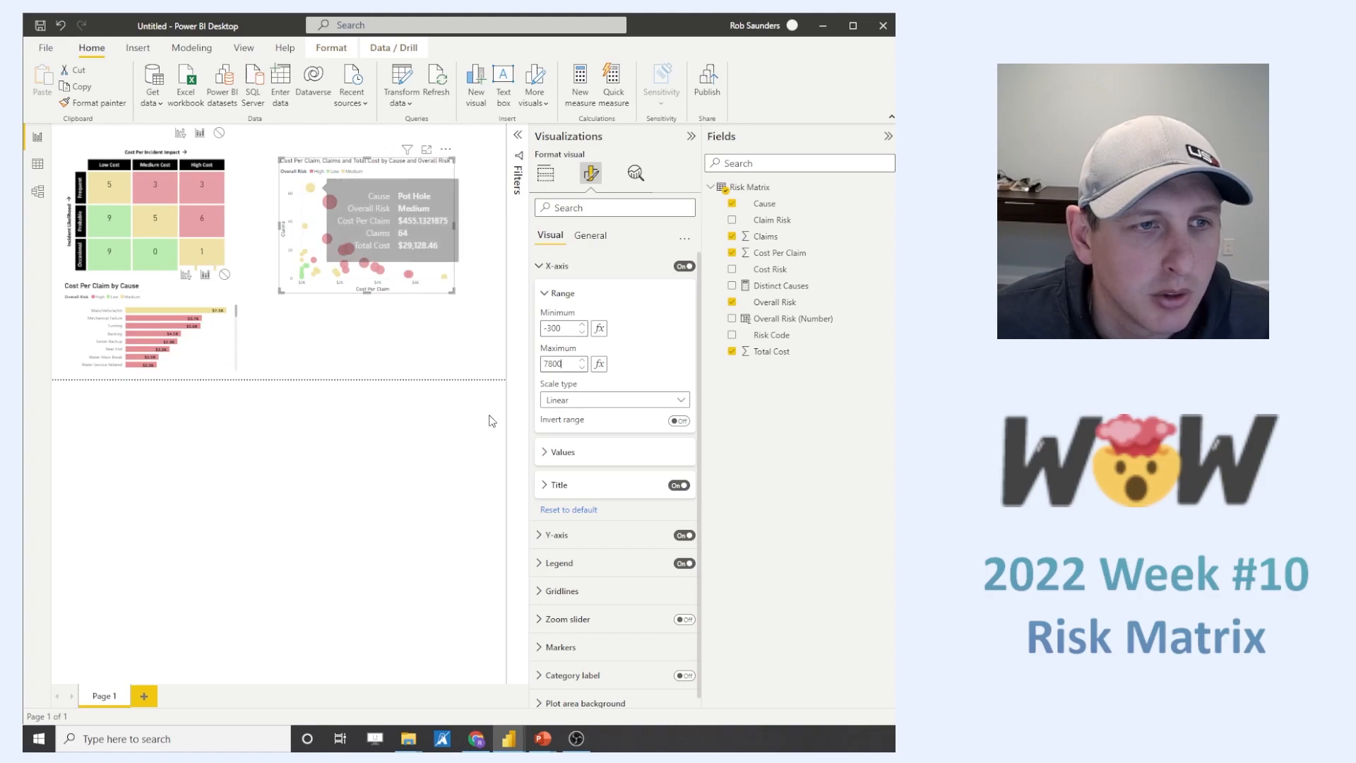
click(551, 266)
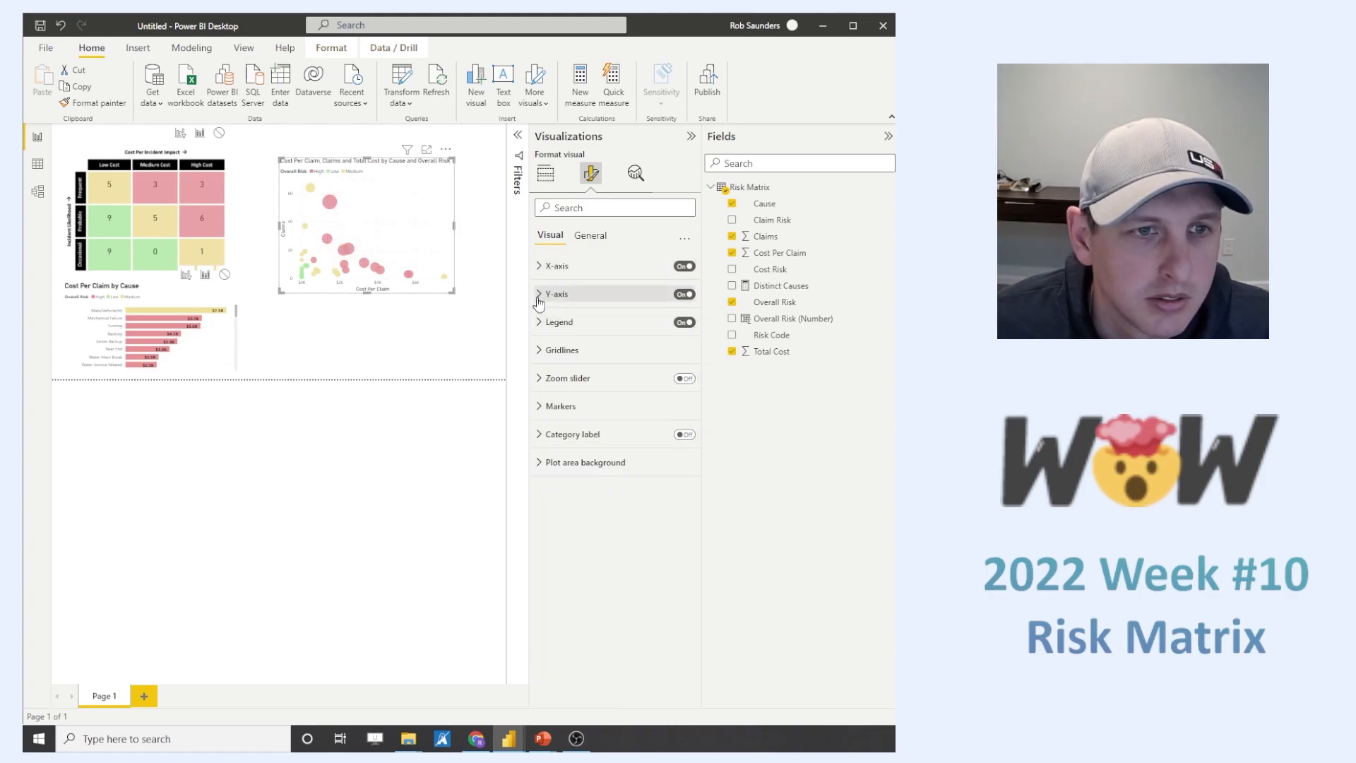
- Set the minimum of the scatter chart's Y-axis range to -2
click(538, 294)
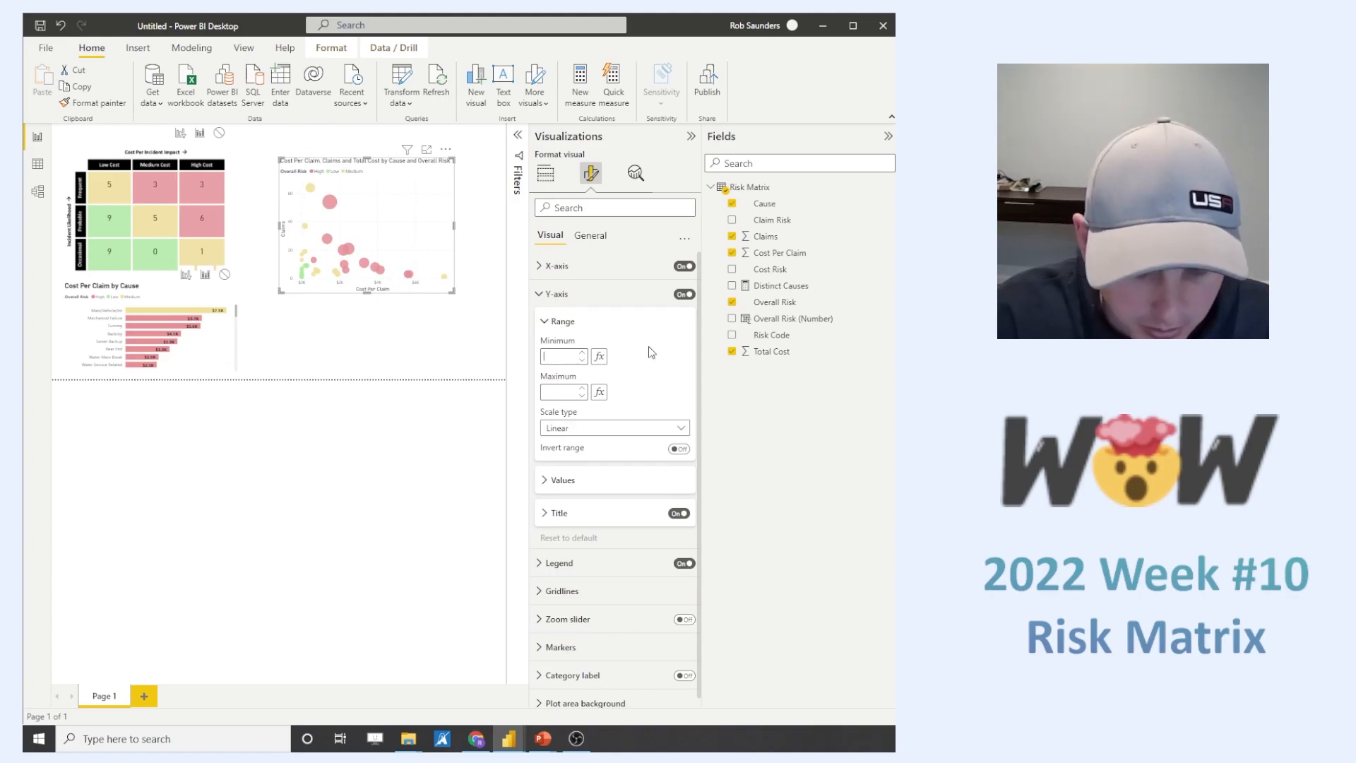
text(-10)
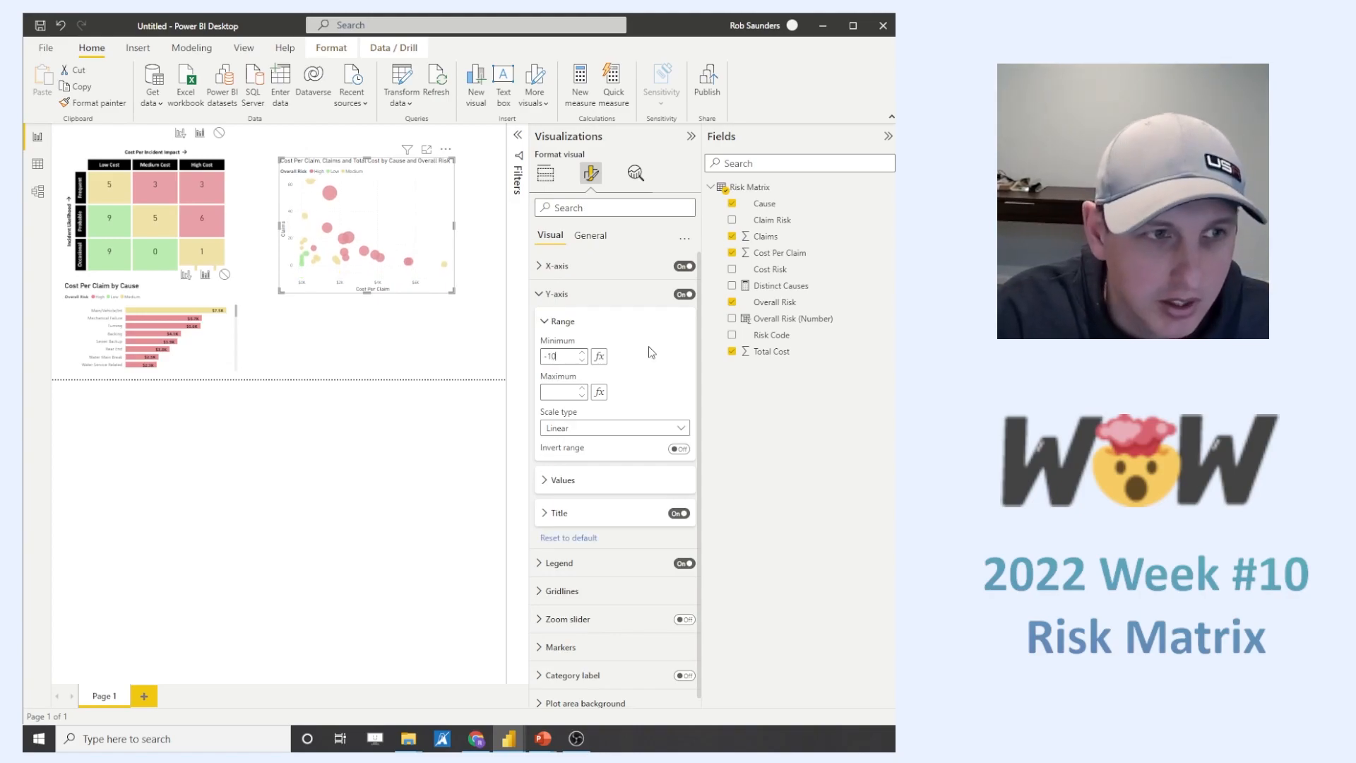
key(BackSpace)
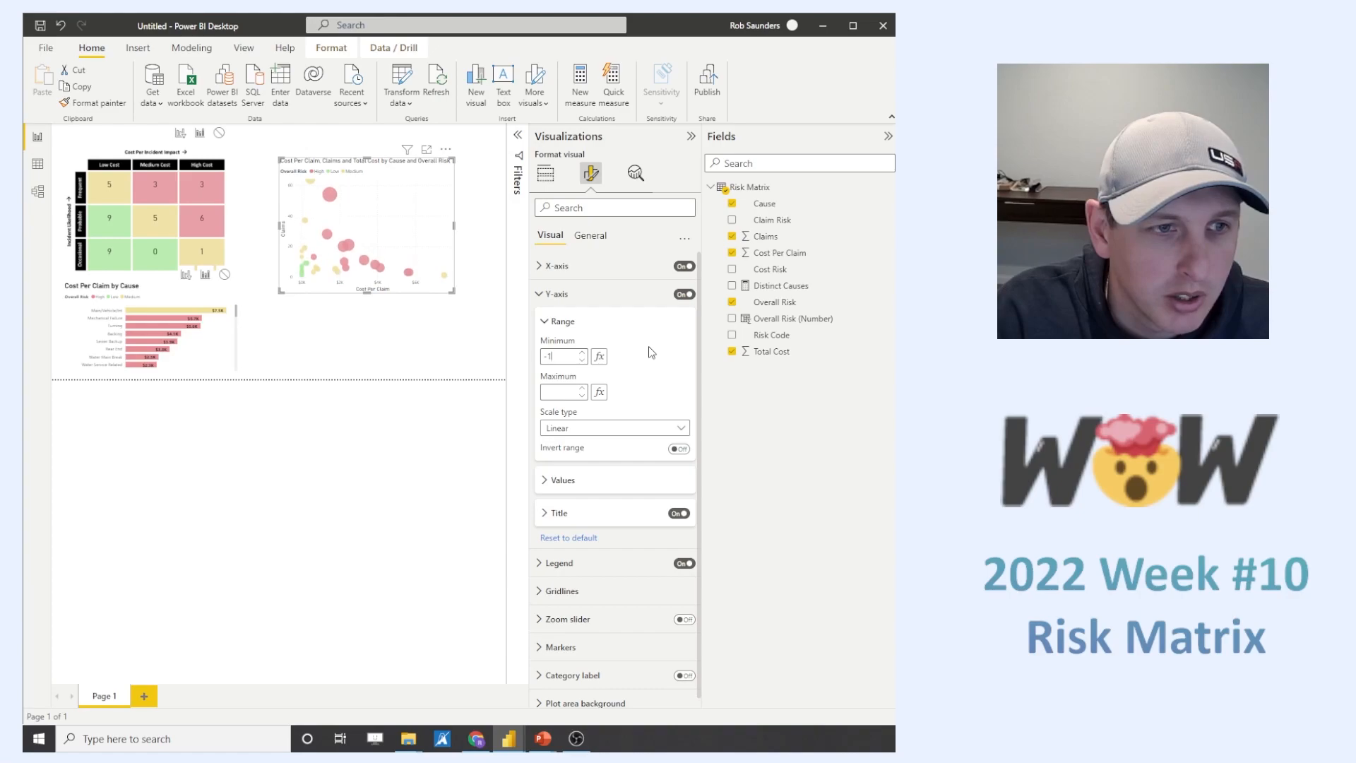
key(BackSpace)
key(BackSpace)
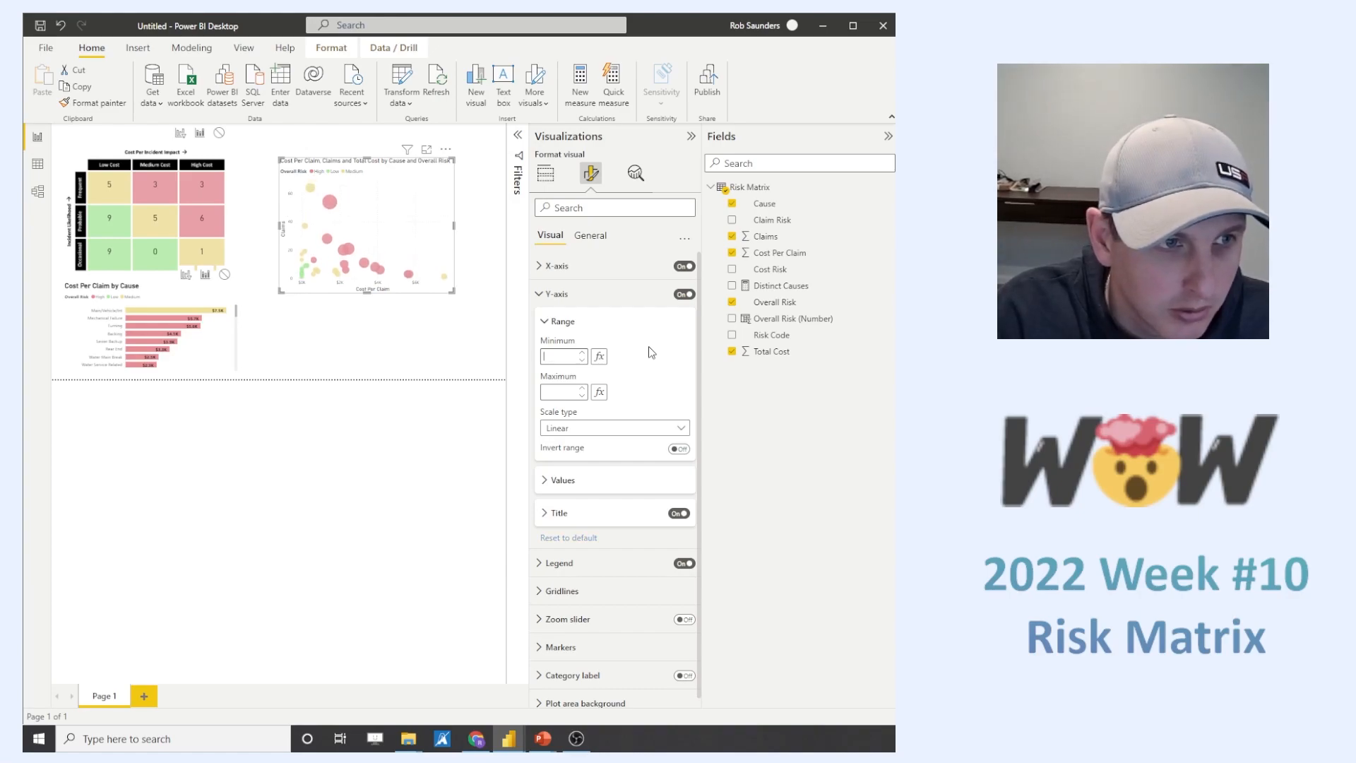
text(-2)
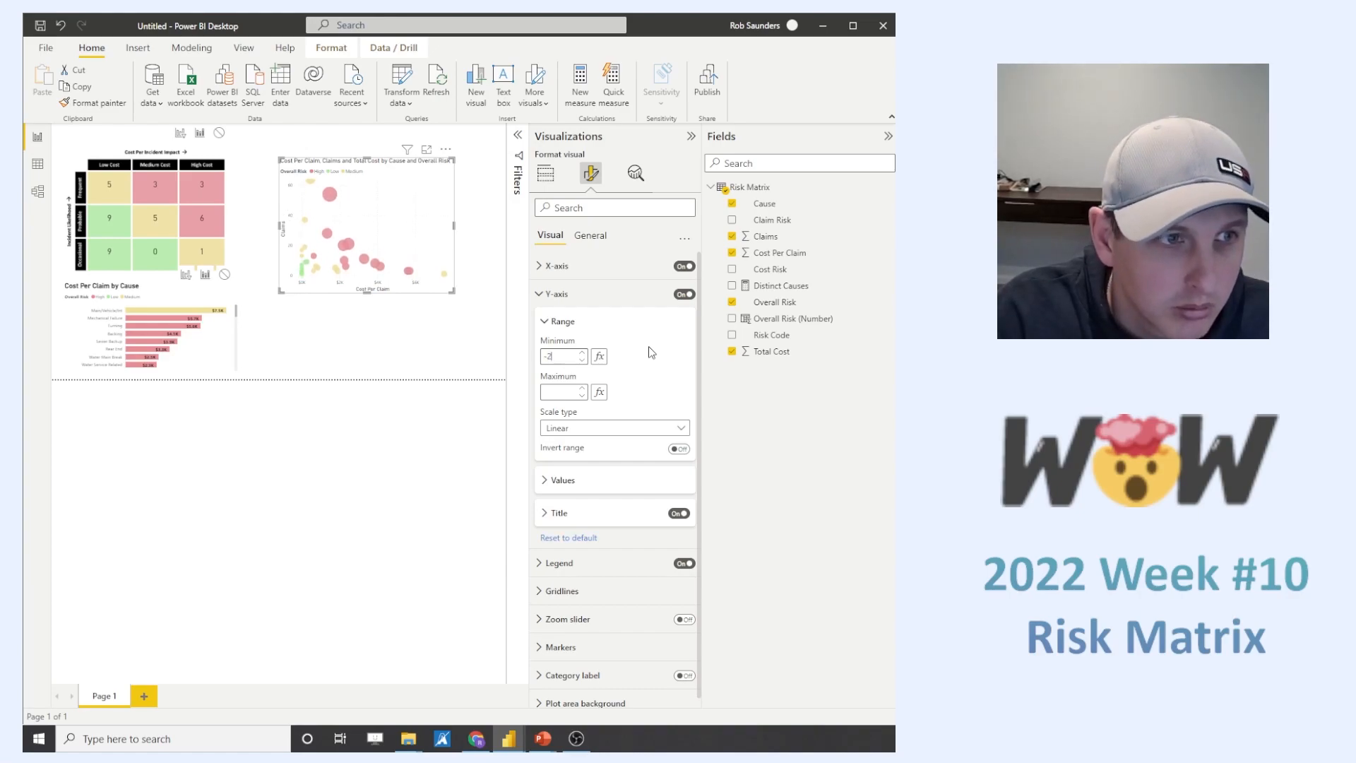
- Set the maximum of the scatter chart's Y-axis range to 70
click(562, 391)
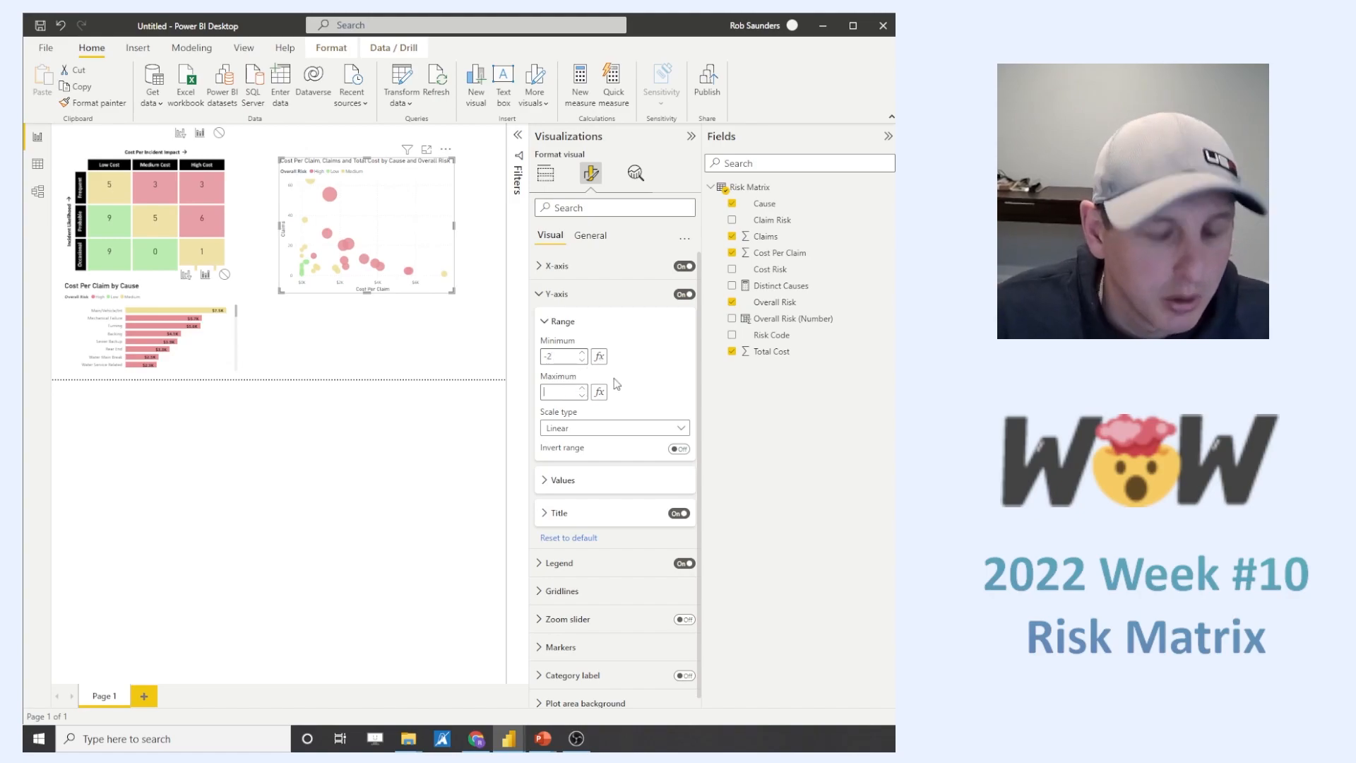
text(65)
key(BackSpace)
key(BackSpace)
text(70)
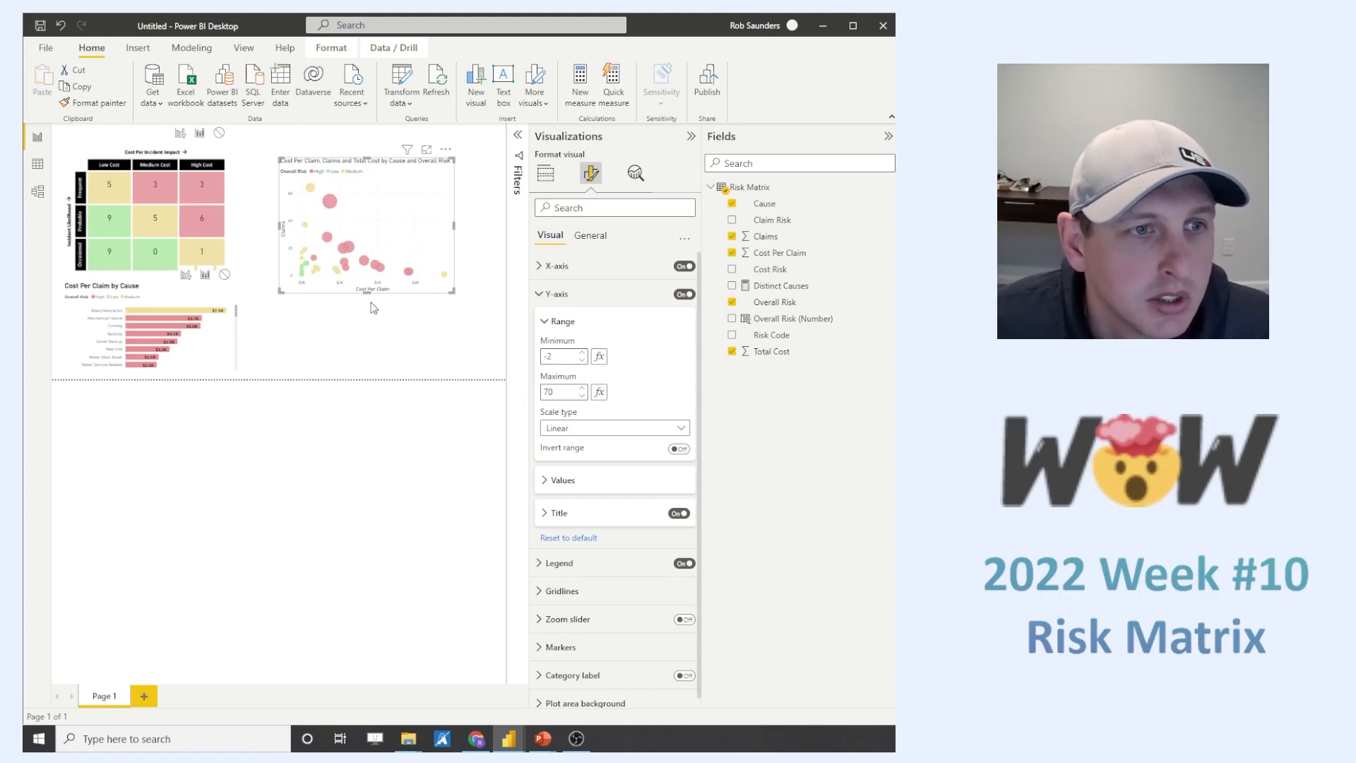
- Enlarge the scatter chart downward and to both sides so it fills the space beside the matrix and bar chart
drag(368, 292, 367, 371)
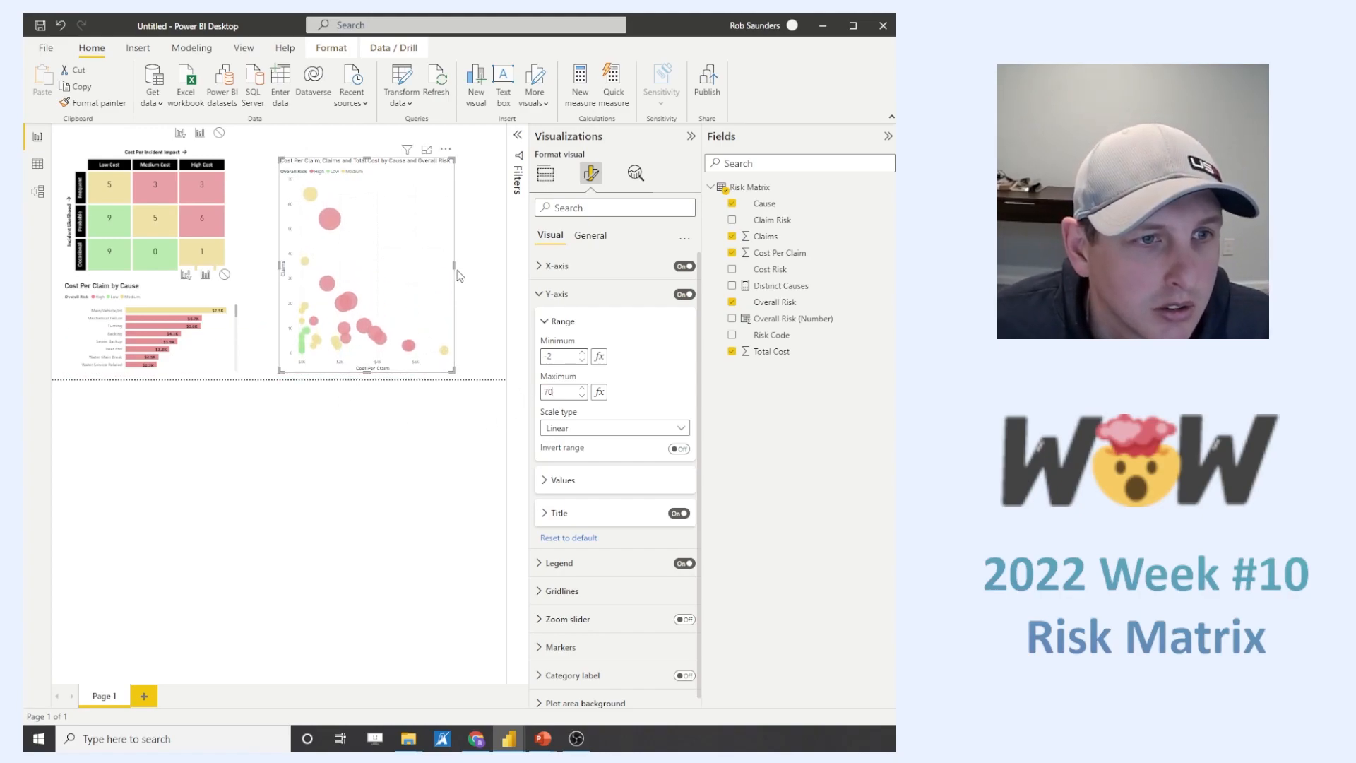
drag(454, 262, 494, 264)
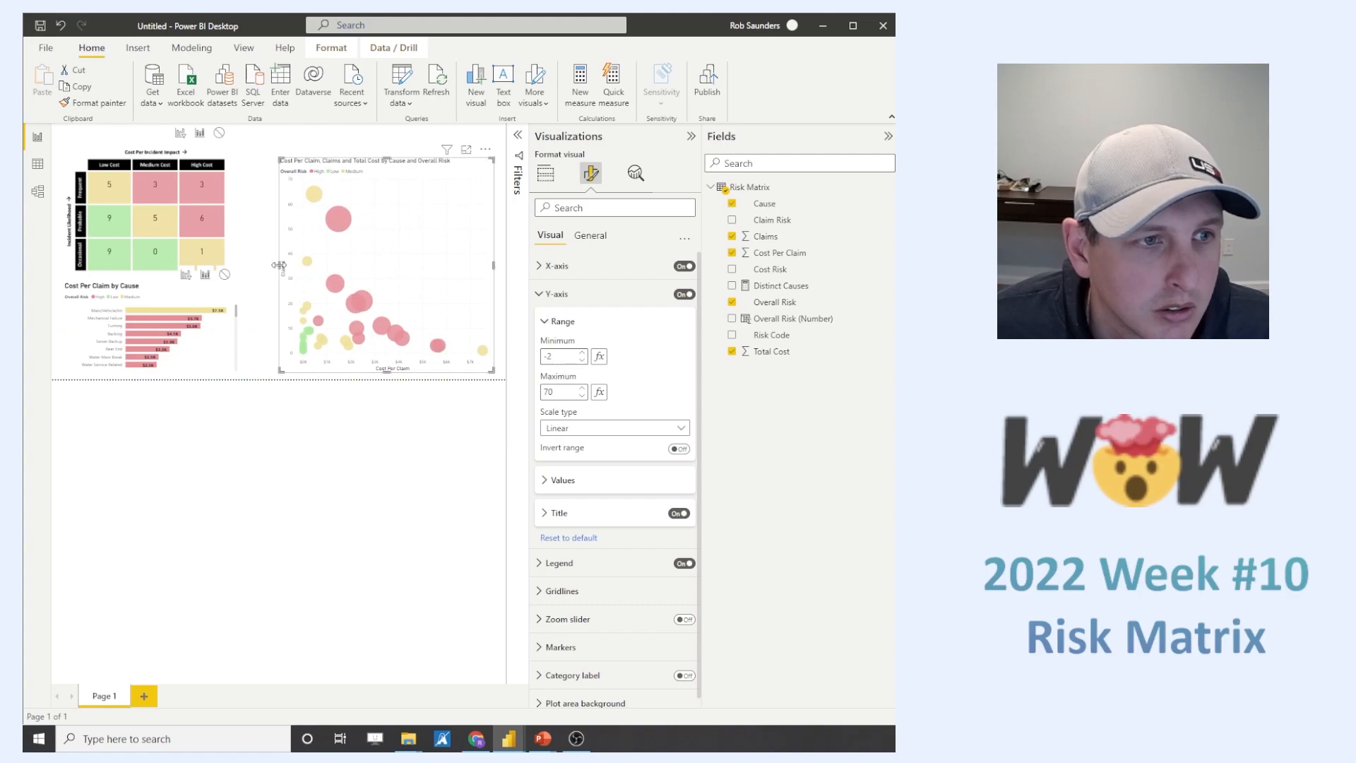
drag(279, 265, 262, 267)
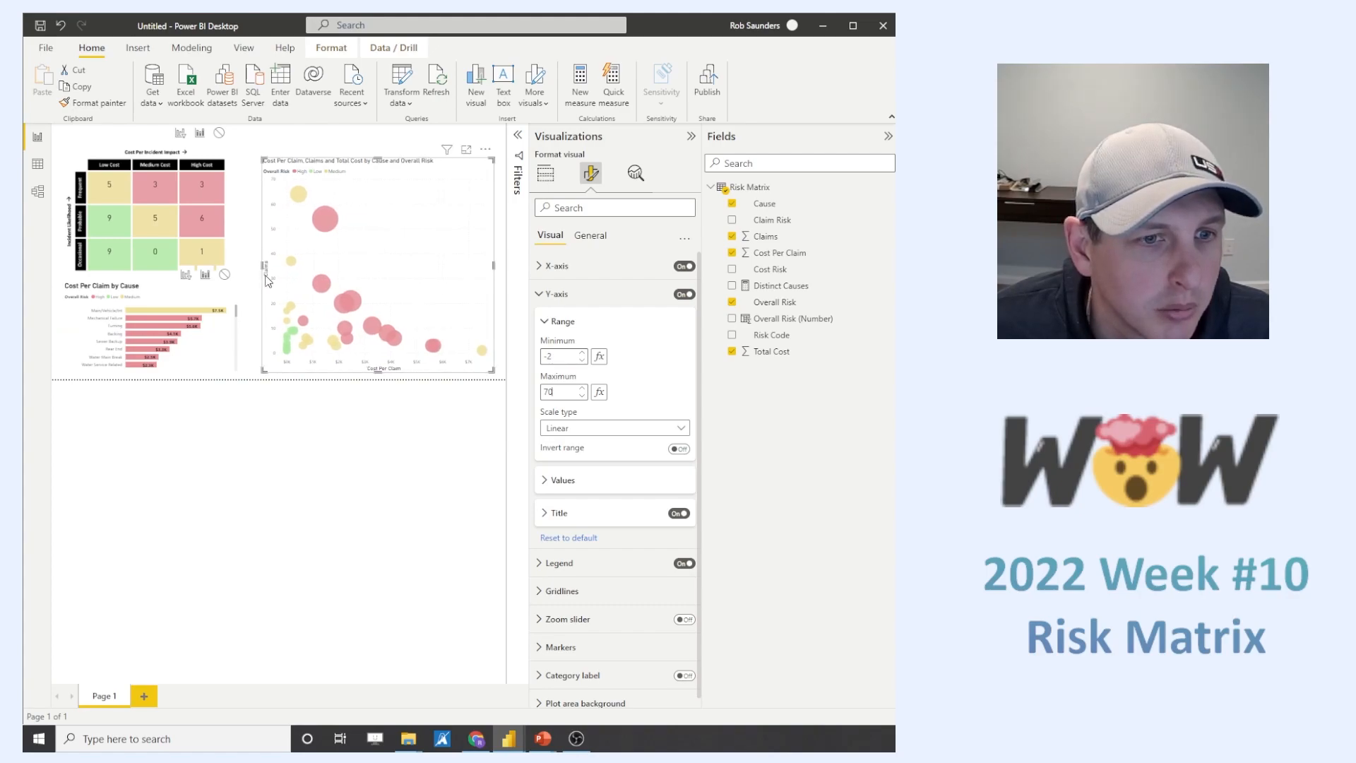
- Try the square marker shape on the scatter chart, and set the markers back to the round shape
click(539, 293)
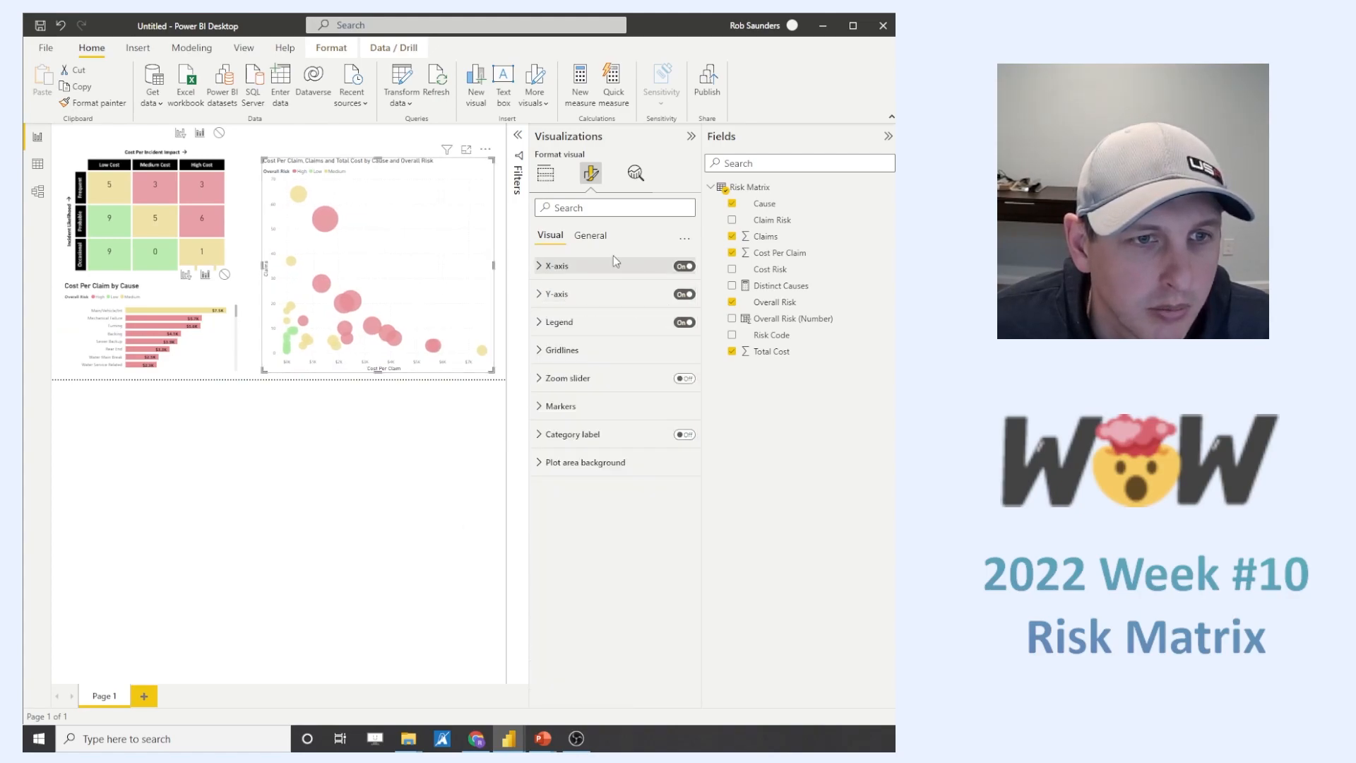
click(540, 407)
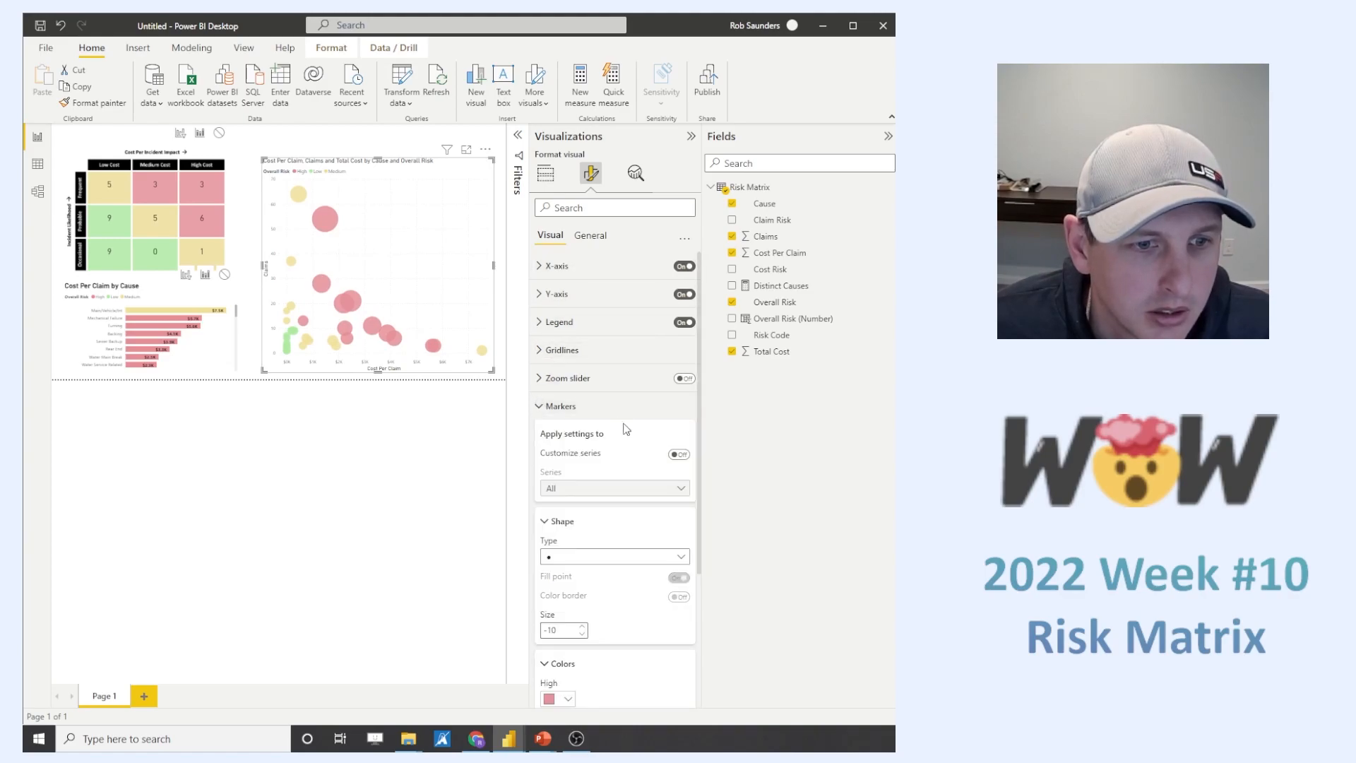
scroll(636, 437, down, 2)
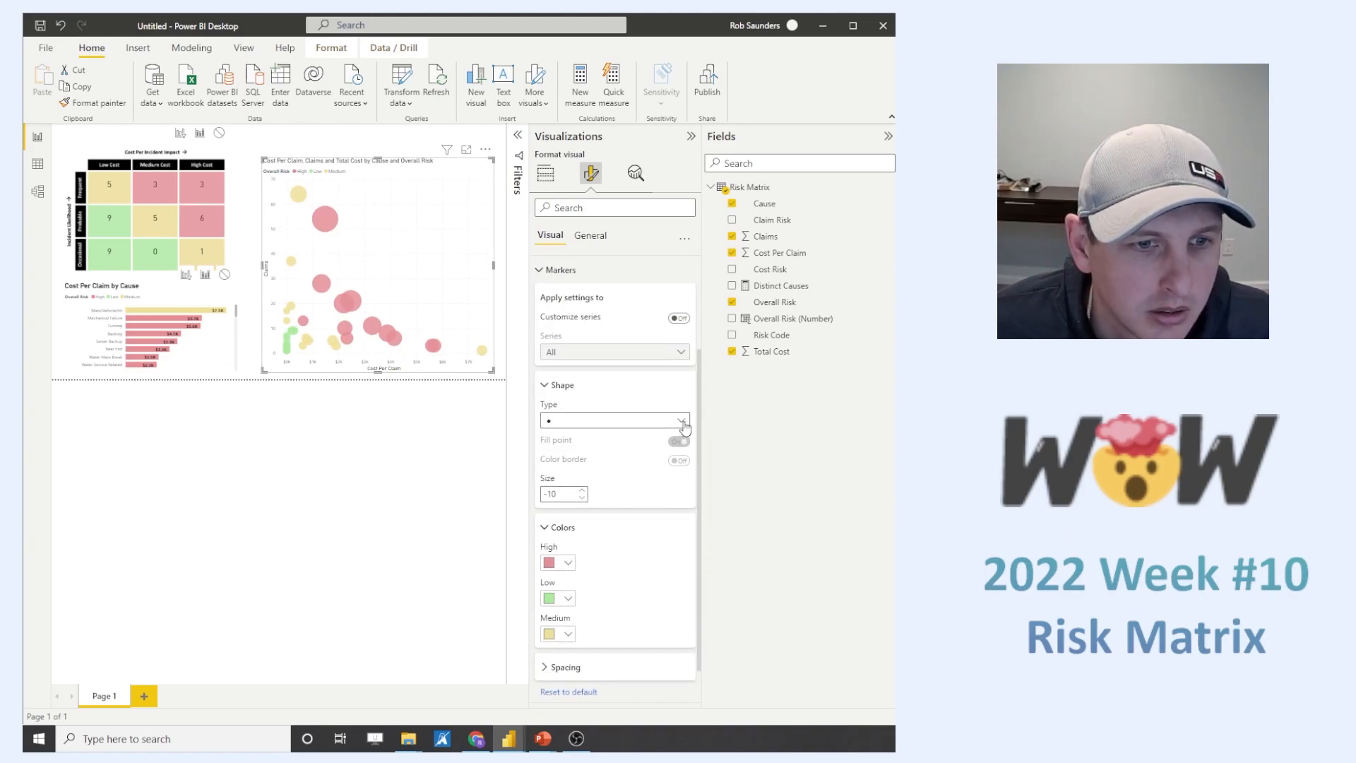
click(682, 423)
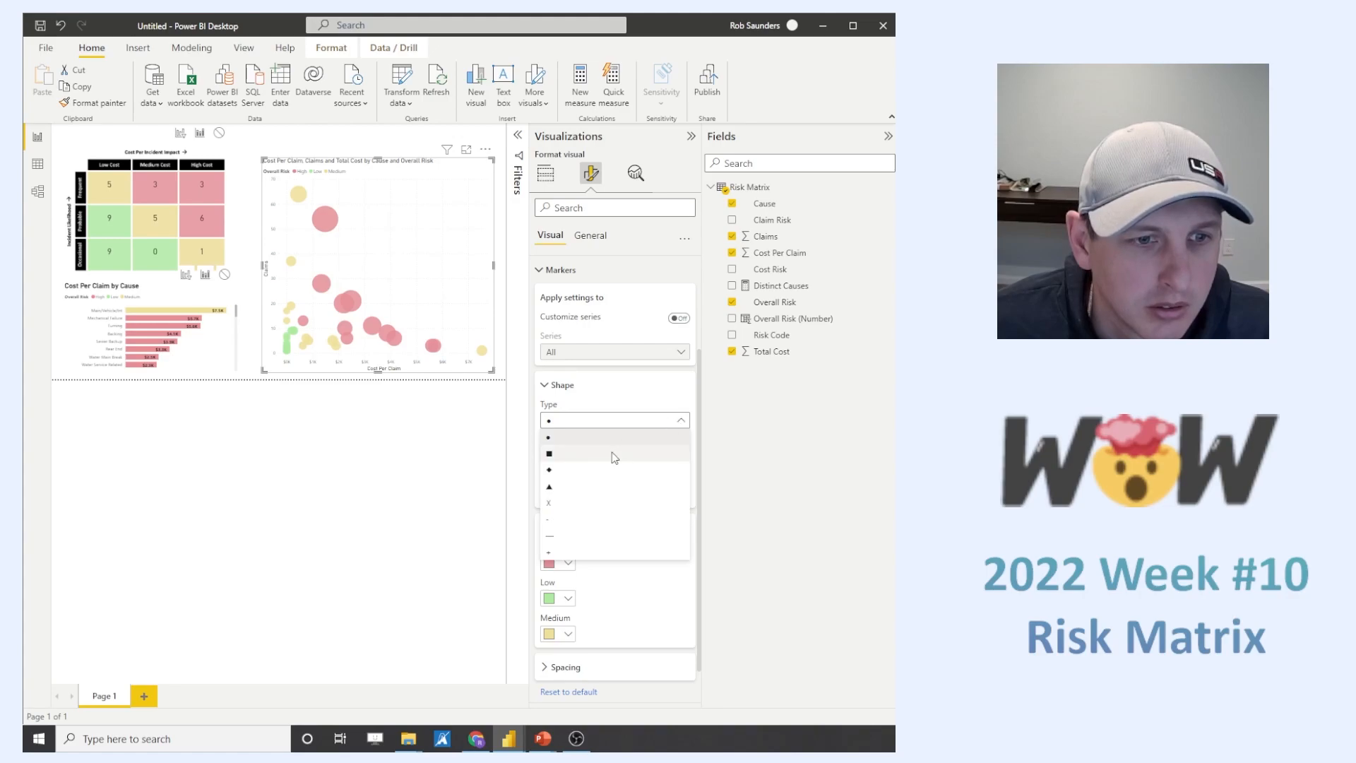
click(613, 455)
click(681, 420)
click(629, 437)
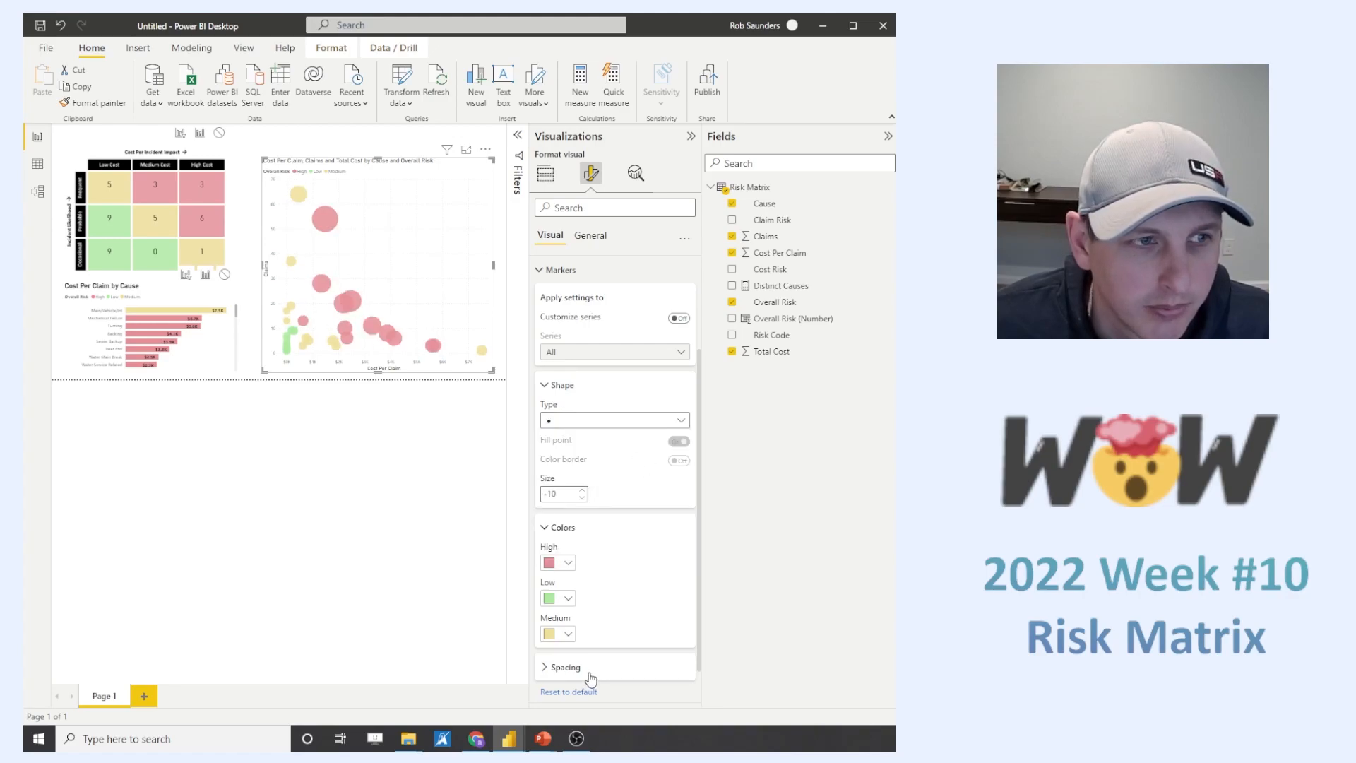
click(547, 386)
- Try a visual border around the scatter chart and switch it off again
click(590, 236)
click(544, 322)
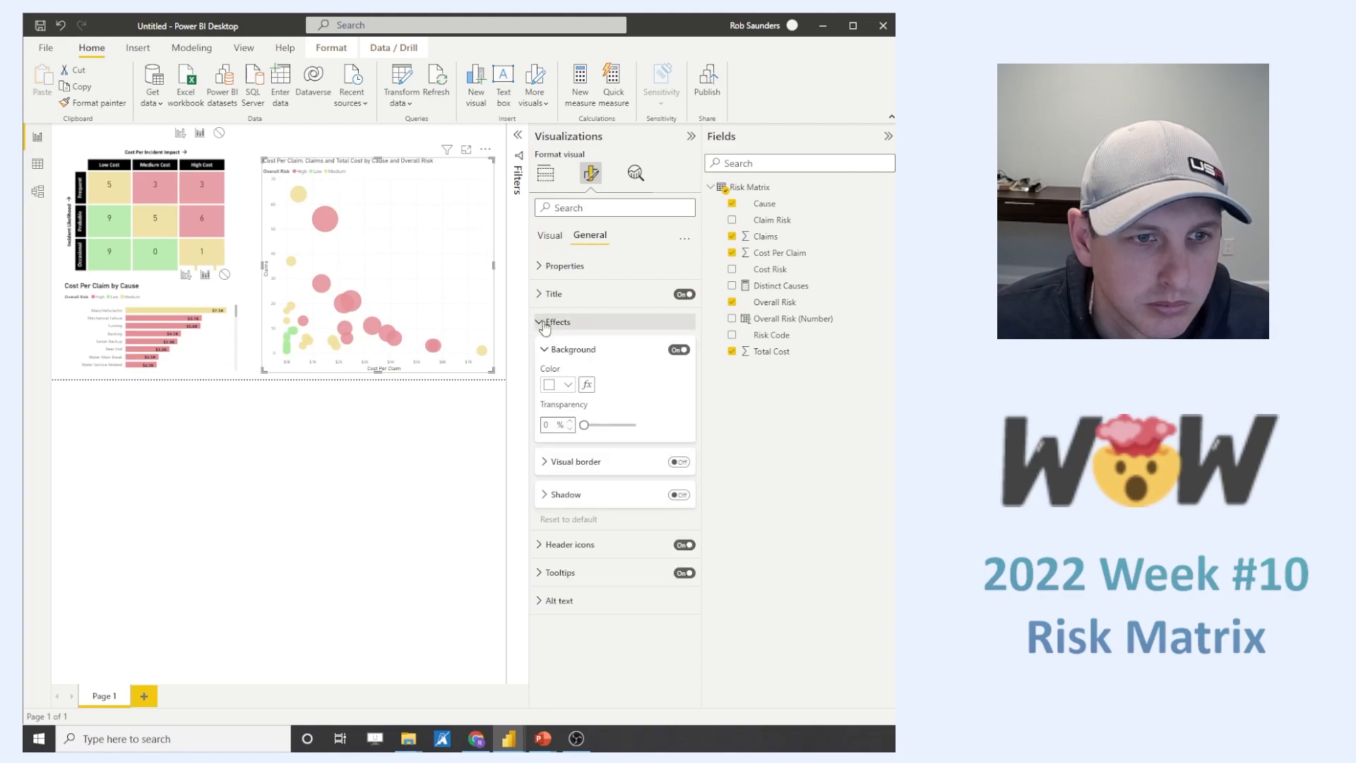
click(604, 463)
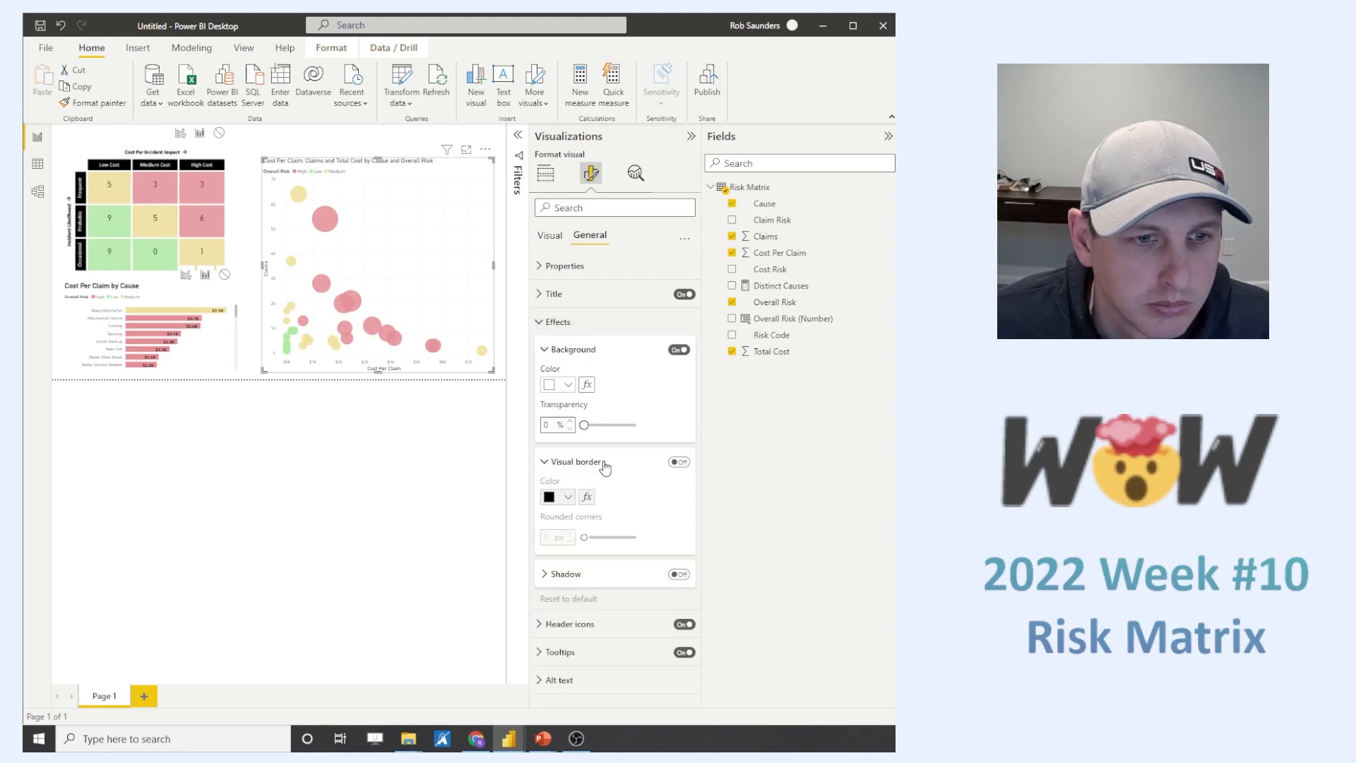
click(678, 461)
click(678, 462)
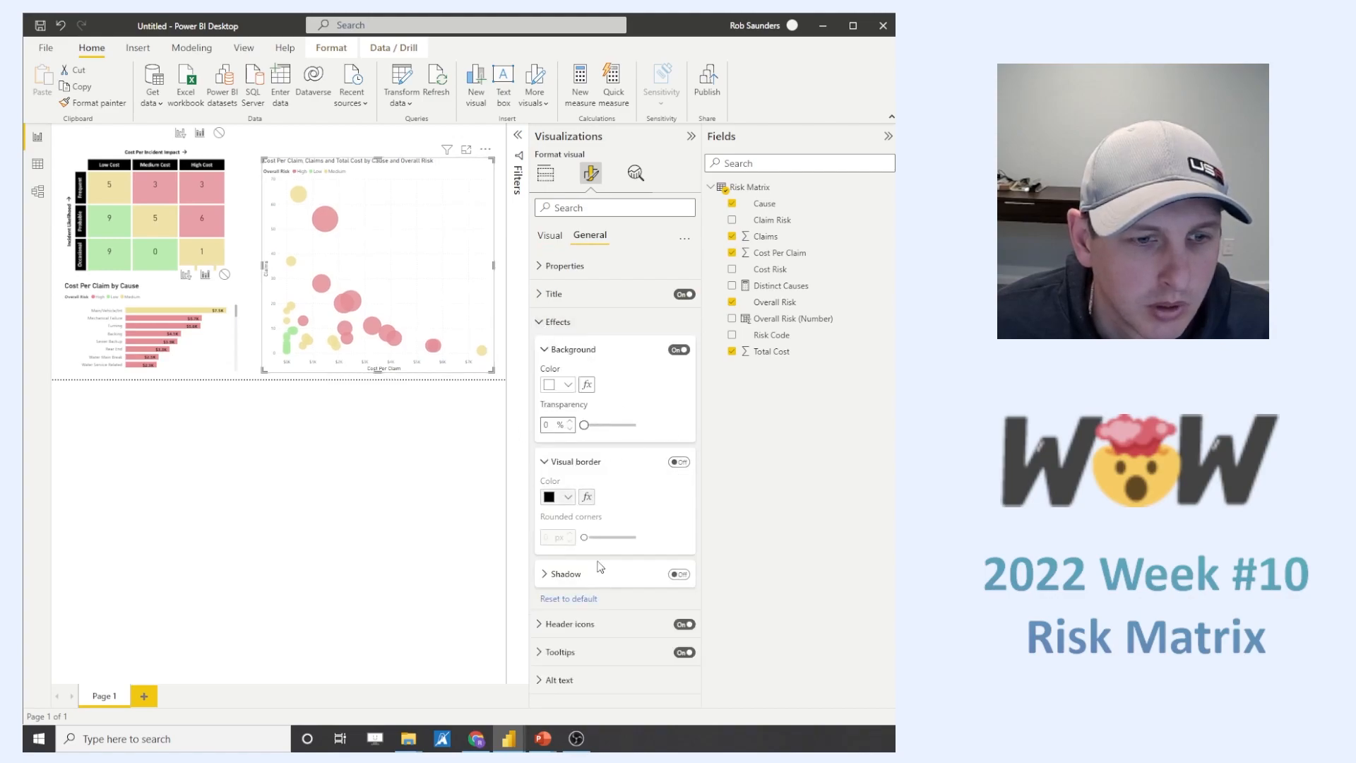
click(545, 351)
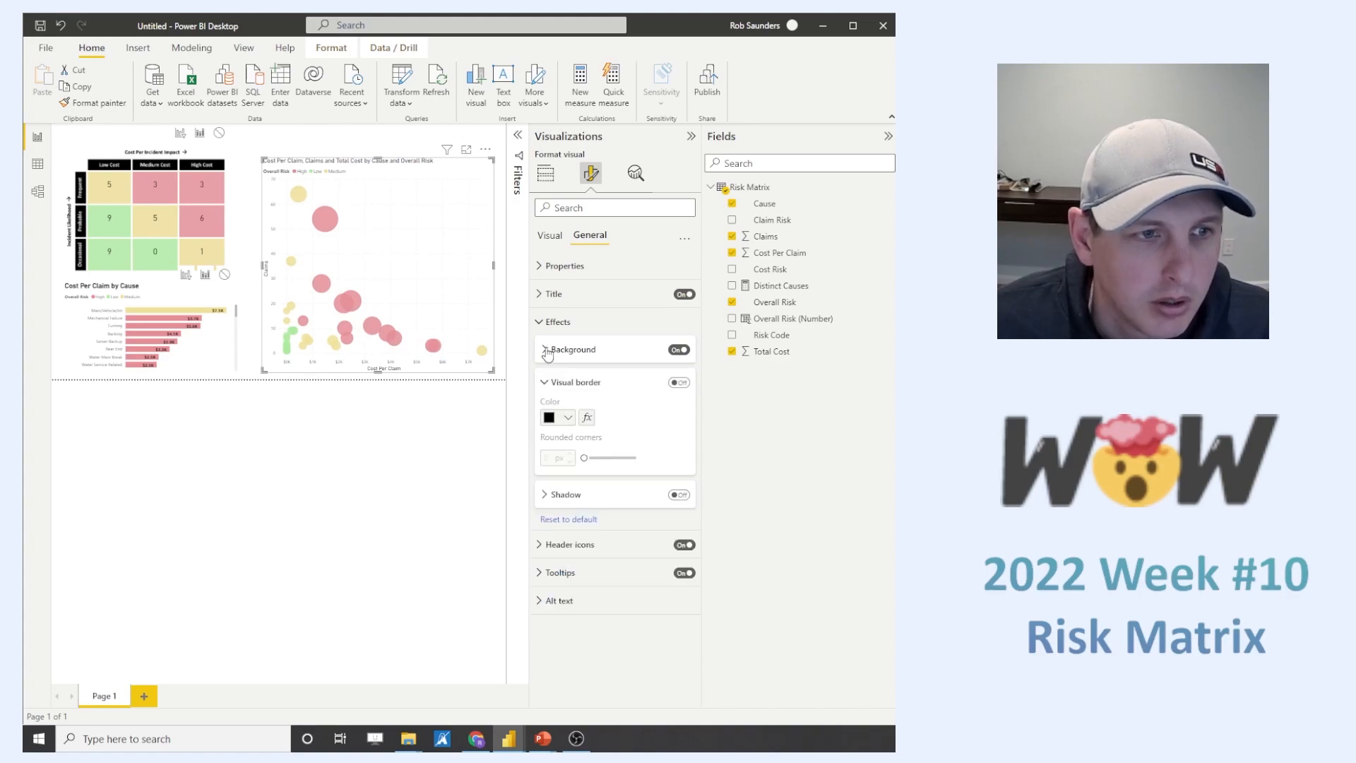
click(544, 384)
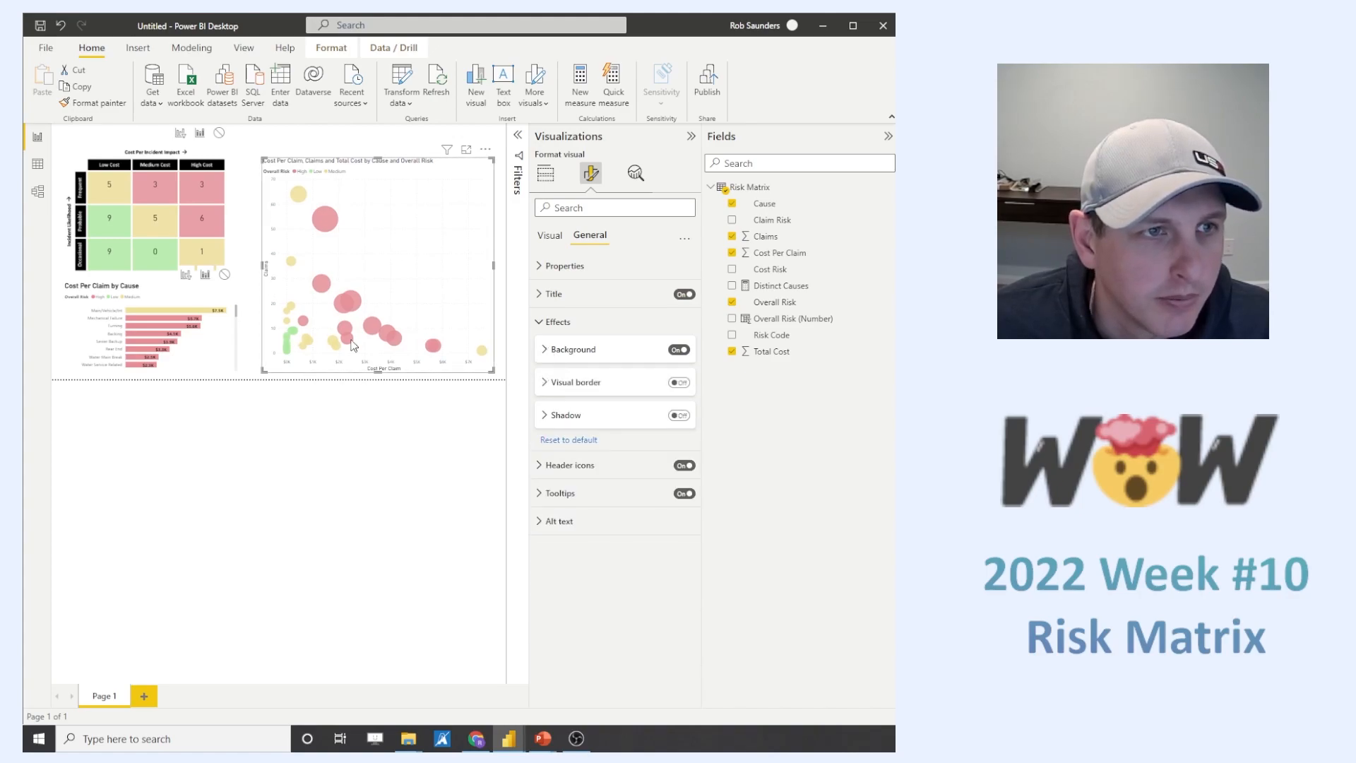
- Change the scatter chart's title text to "Claims and Cost Per Claim by Cause"
click(539, 294)
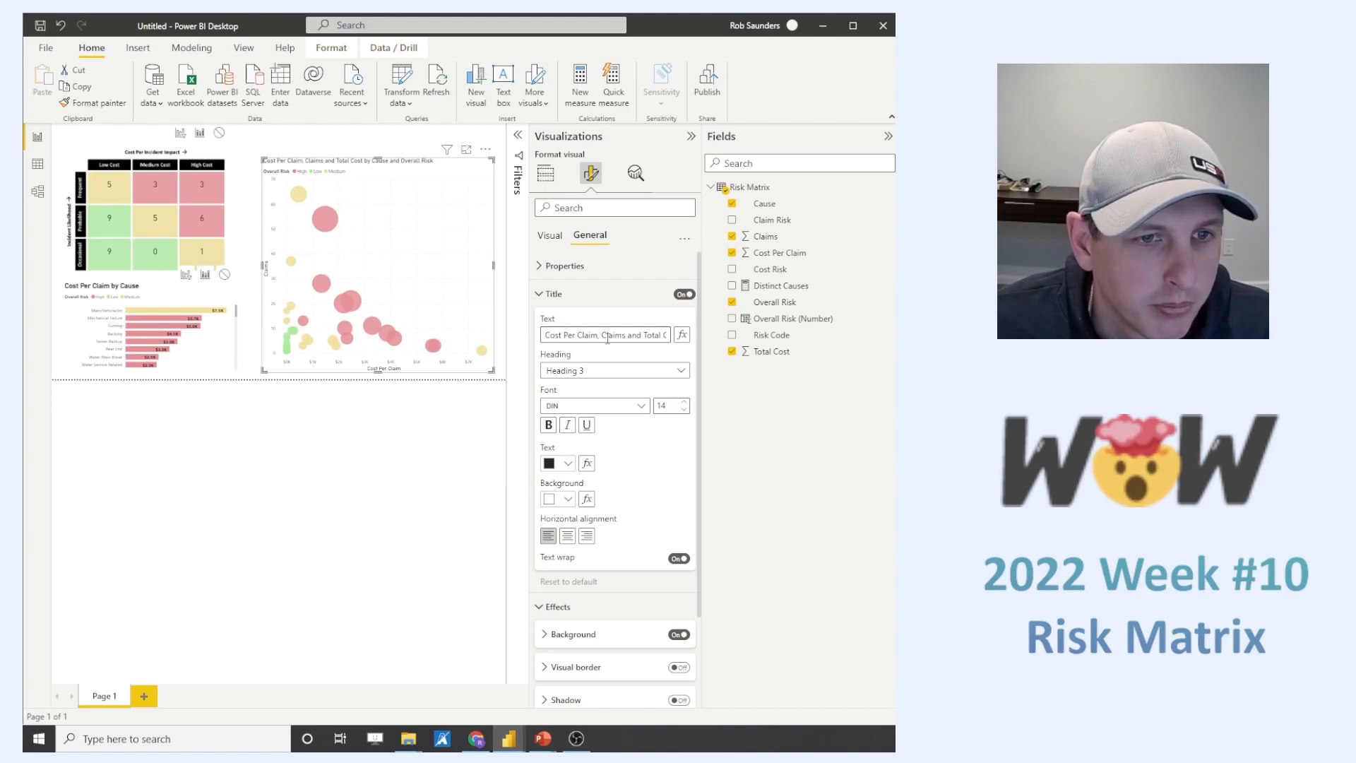
drag(644, 335, 693, 339)
click(595, 334)
key(BackSpace)
drag(573, 337, 498, 332)
click(616, 335)
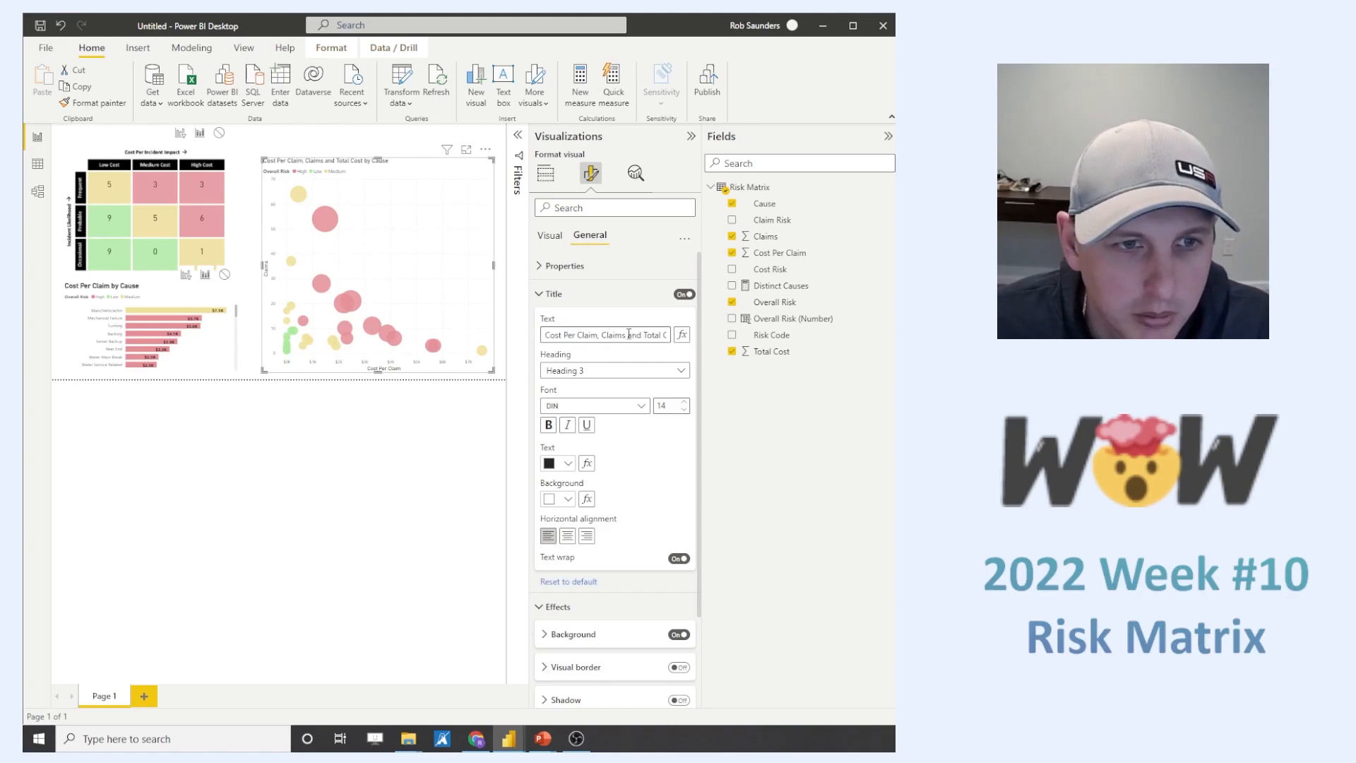
mouse_move(604, 335)
mouse_down()
mouse_move(539, 336)
mouse_move(625, 335)
mouse_up()
key(BackSpace)
text(Claims and C)
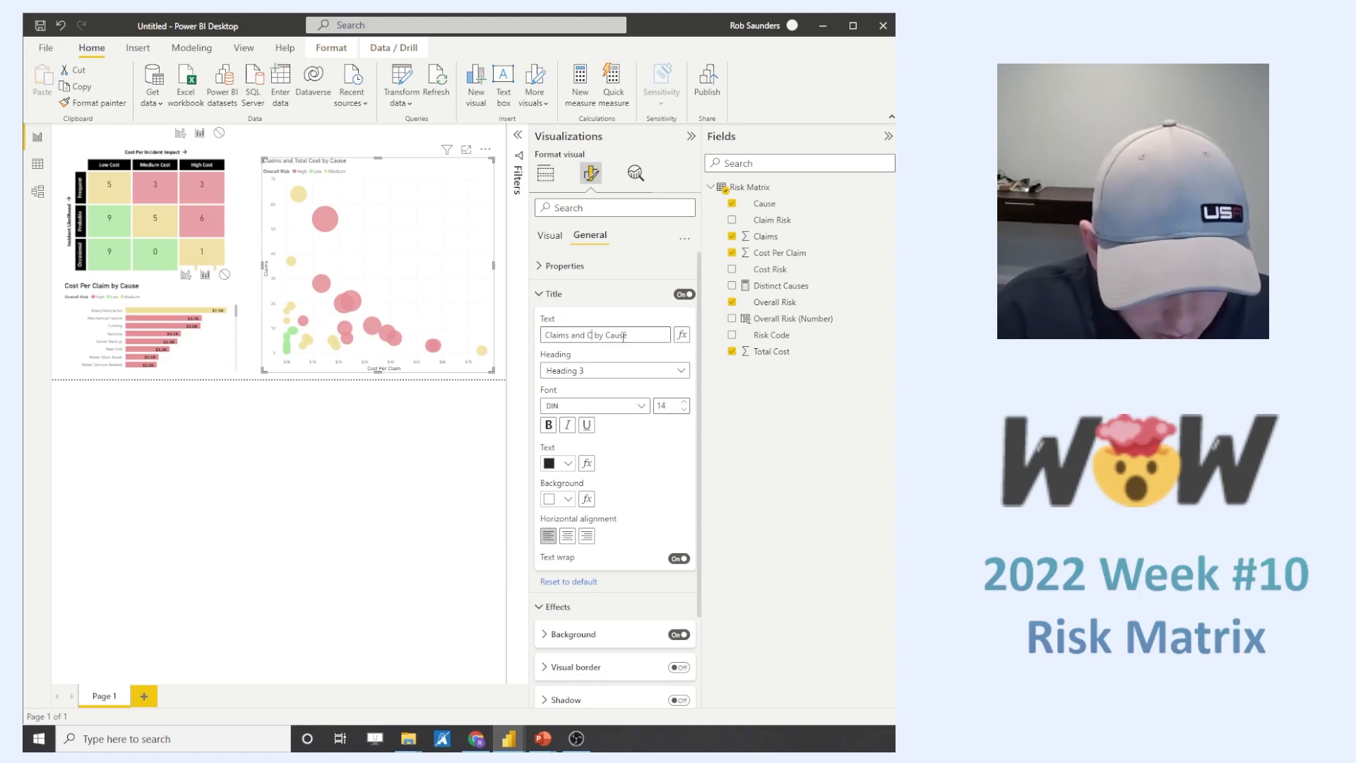
text(ost Per Claim)
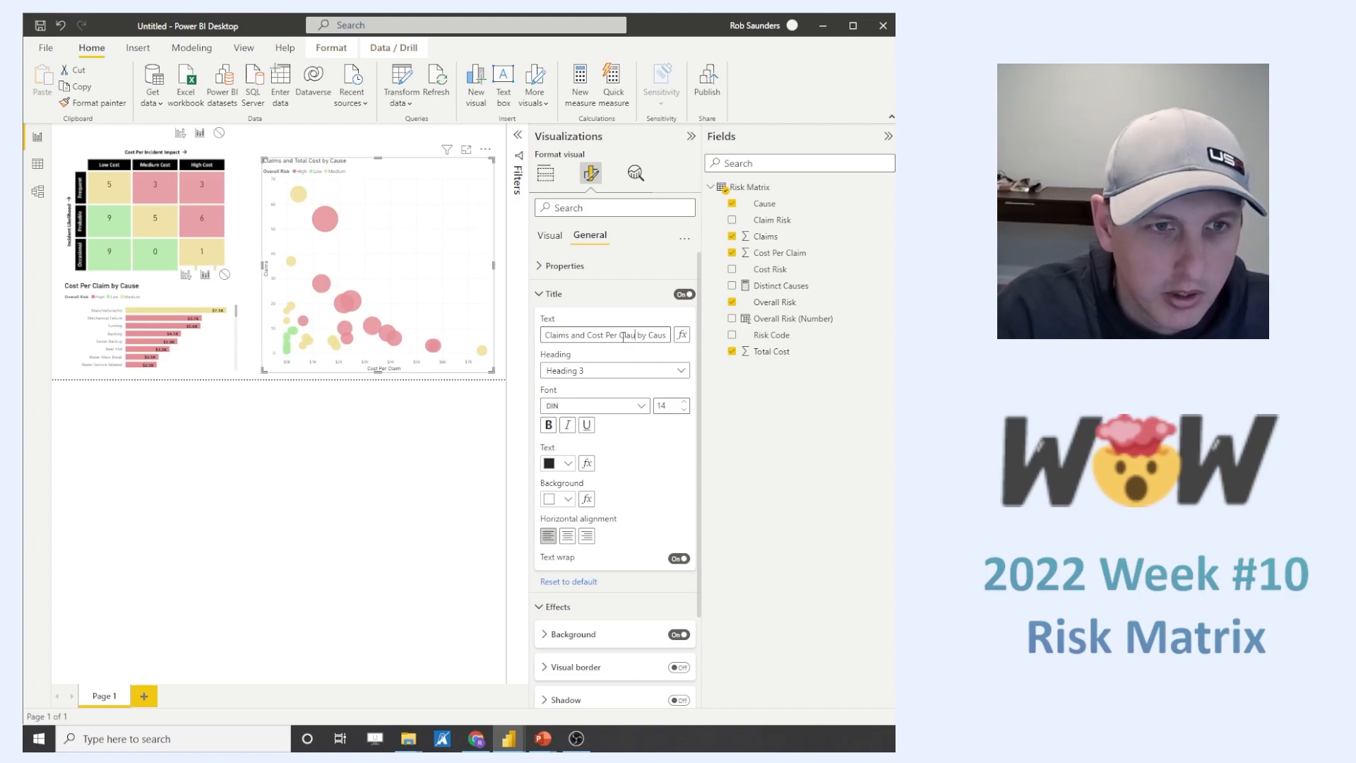
click(454, 367)
mouse_move(432, 347)
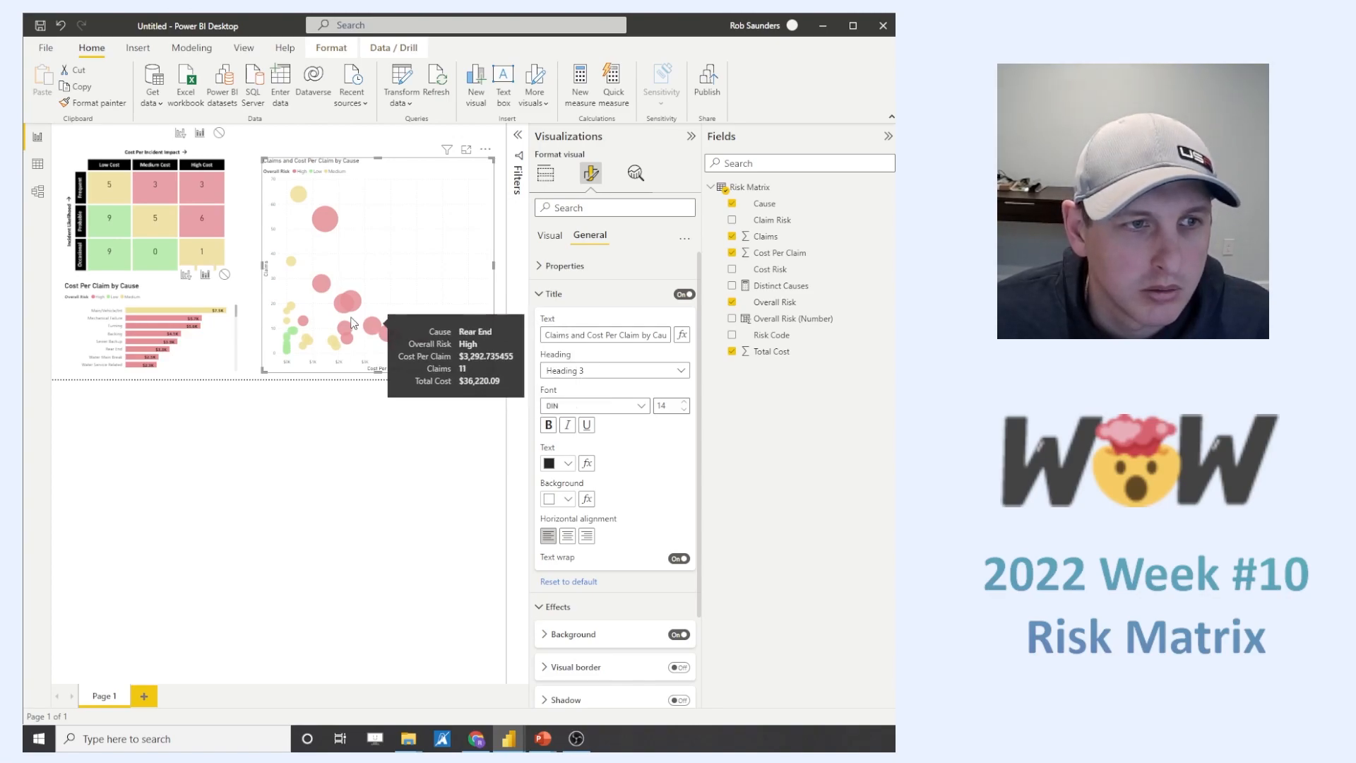
mouse_move(341, 308)
key(Escape)
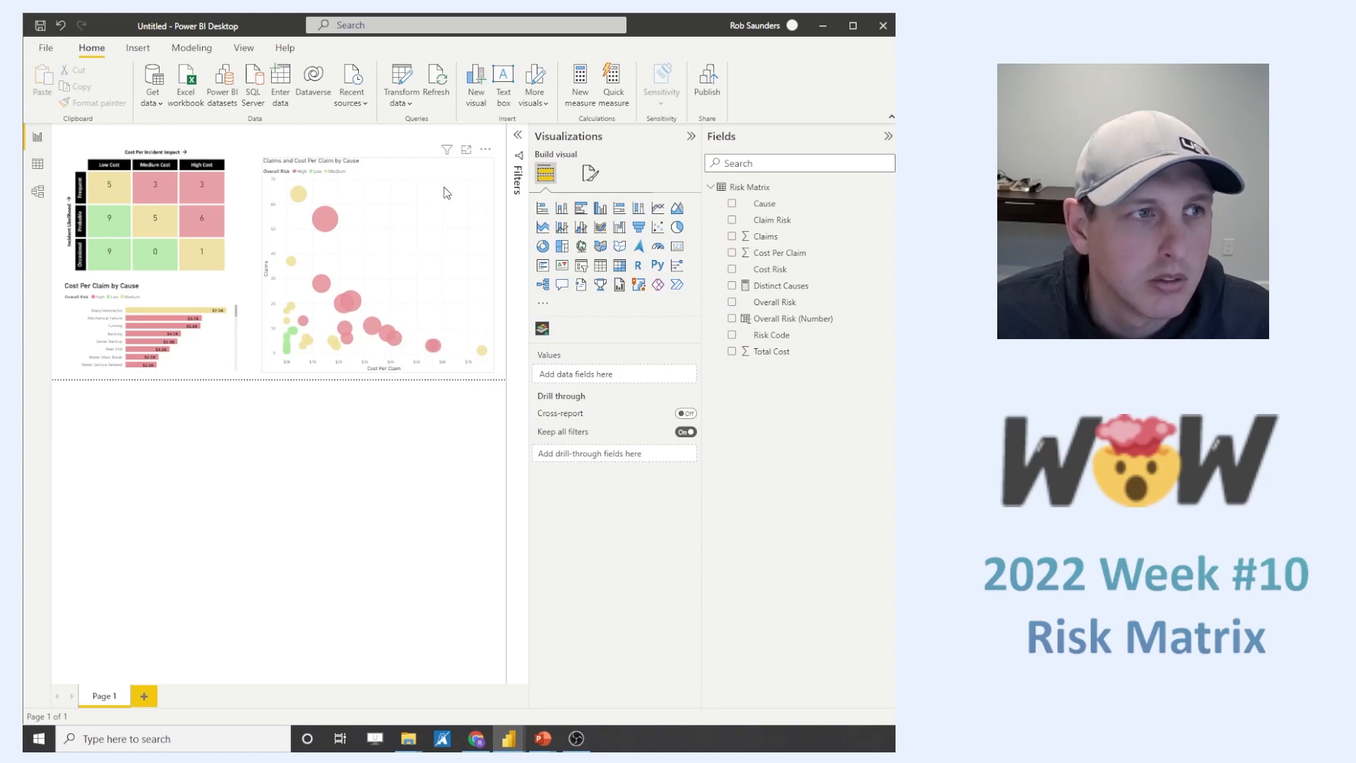
- Make the scatter chart's title bold and set its font size to 15
click(404, 167)
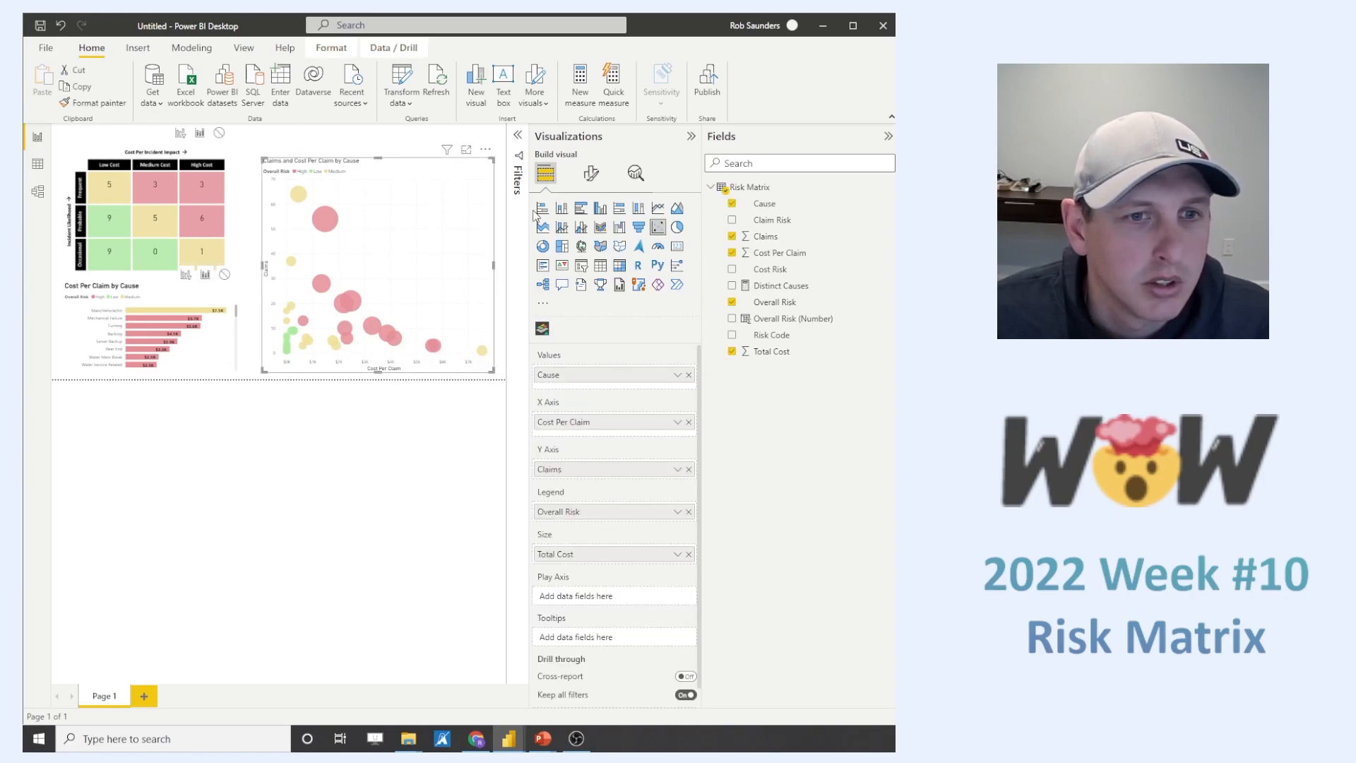
click(591, 173)
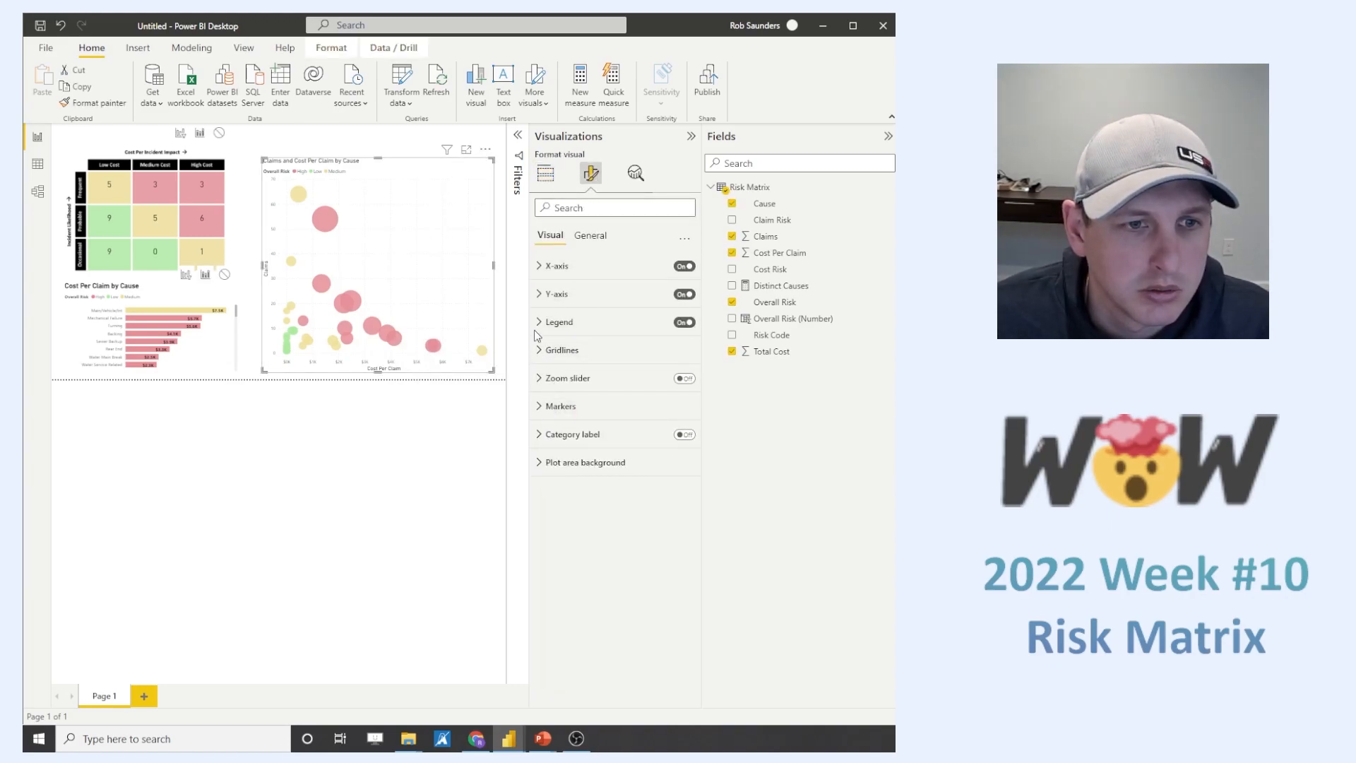
click(592, 236)
click(555, 294)
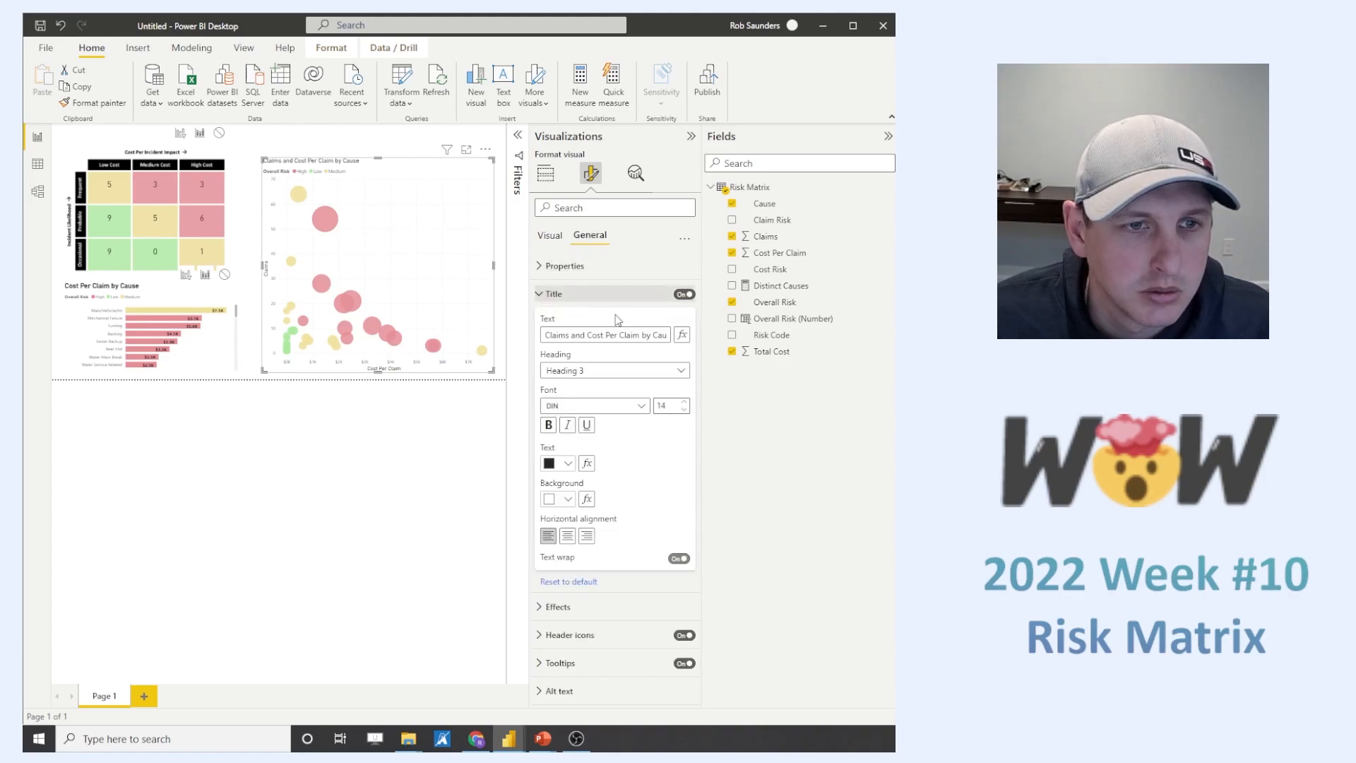
click(683, 401)
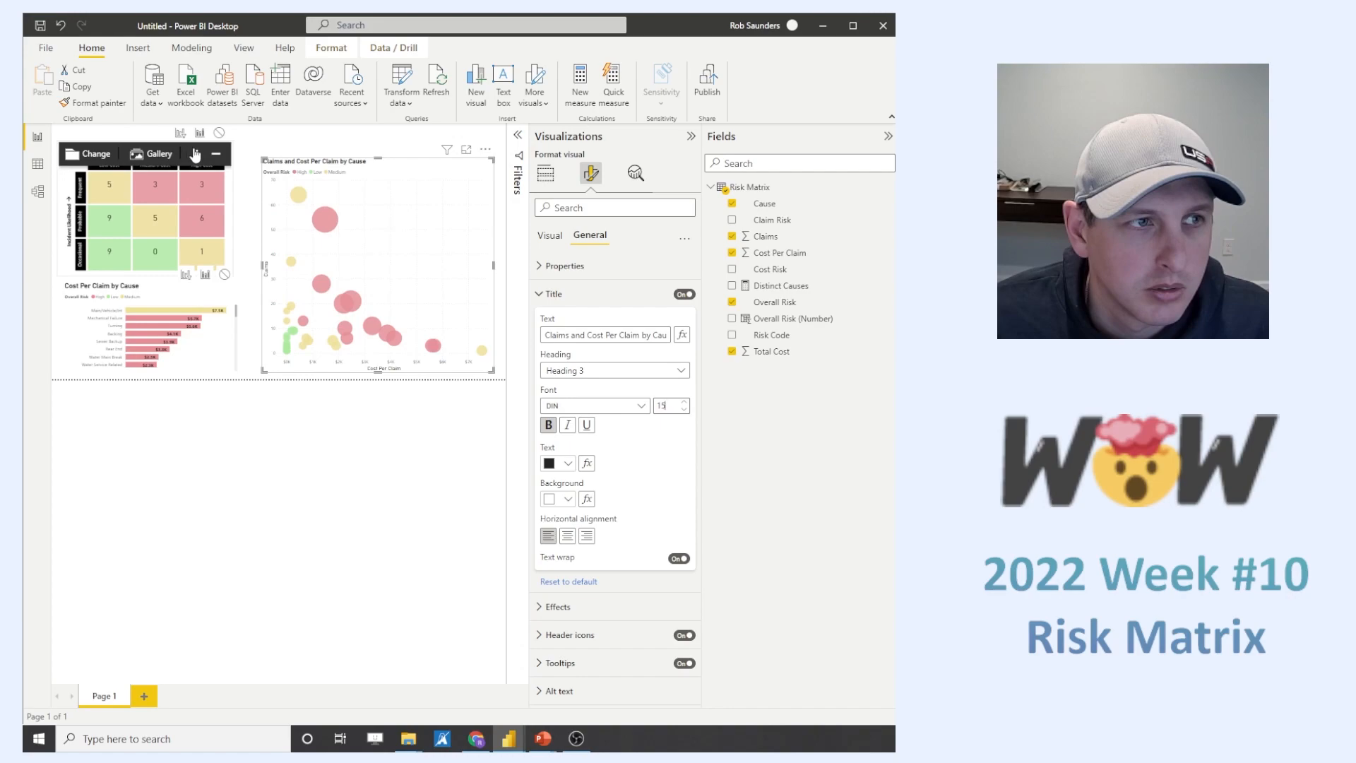
click(291, 407)
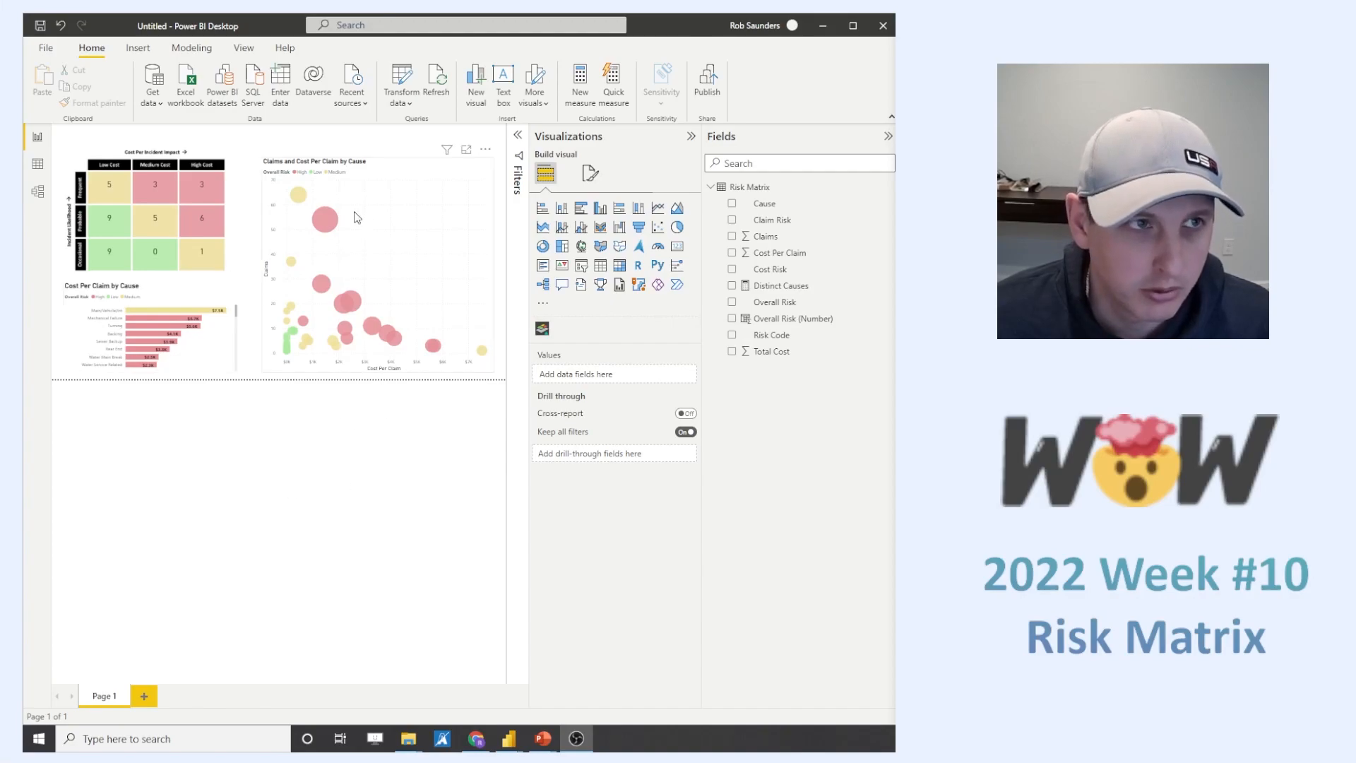
- Insert a text box and size it as a thin header strip spanning the full page width above the visuals
click(138, 47)
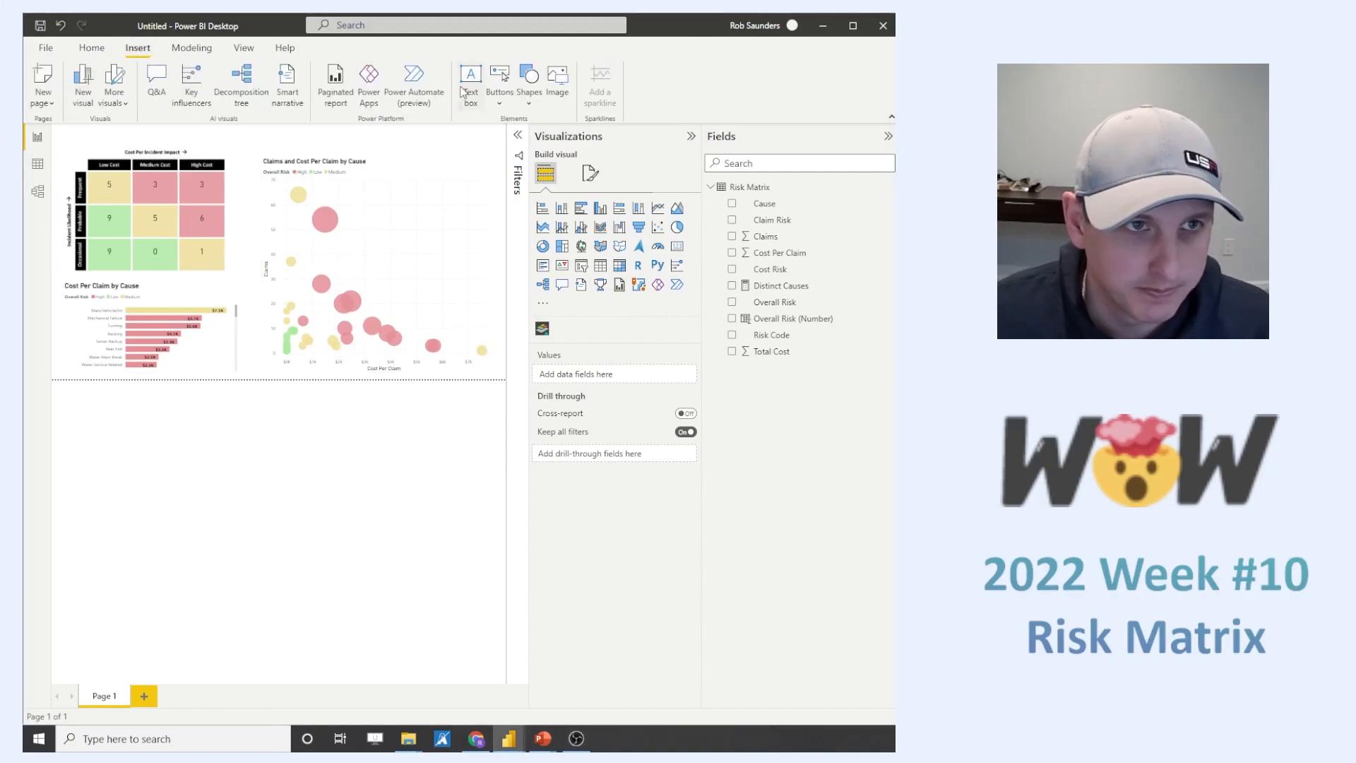
click(470, 81)
drag(113, 165, 71, 127)
drag(158, 177, 505, 182)
drag(278, 234, 281, 145)
click(202, 136)
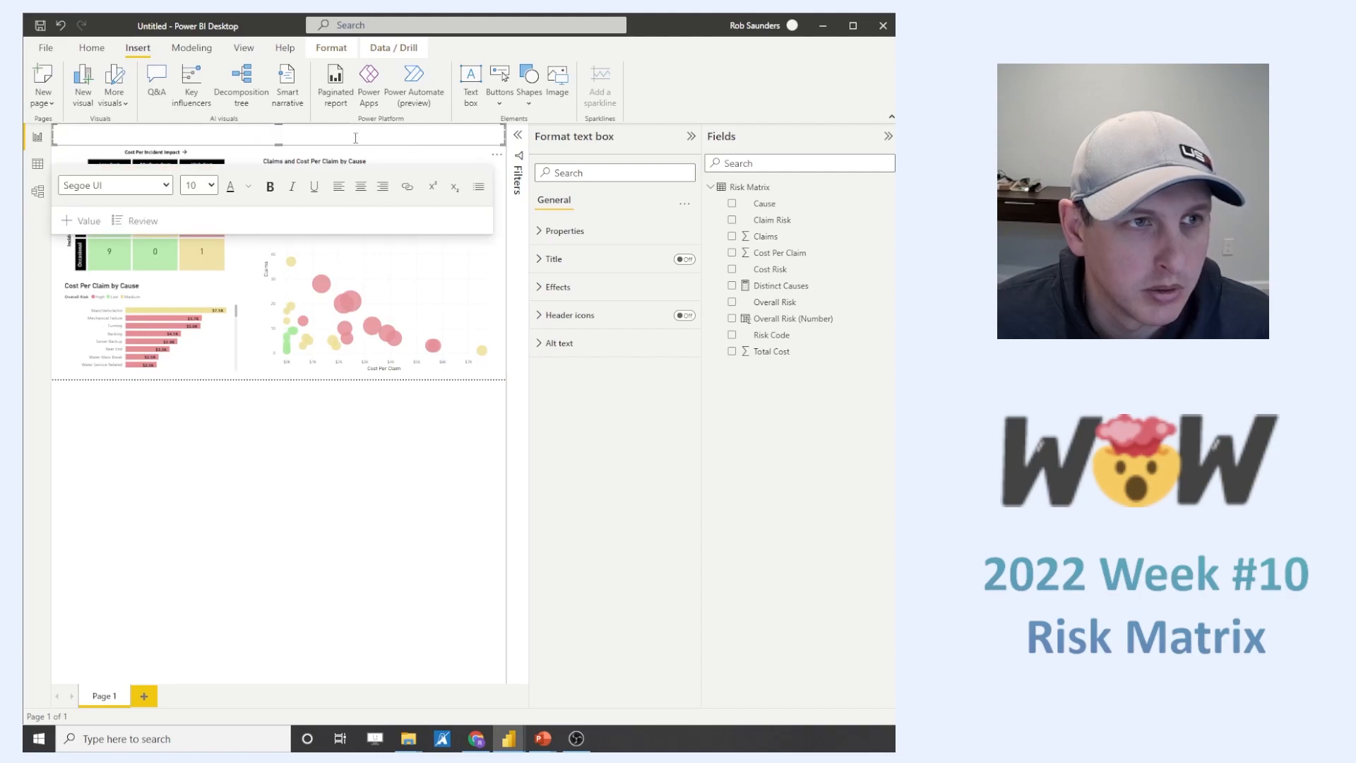
- Set the header text box's font to Georgia at size 28
click(166, 185)
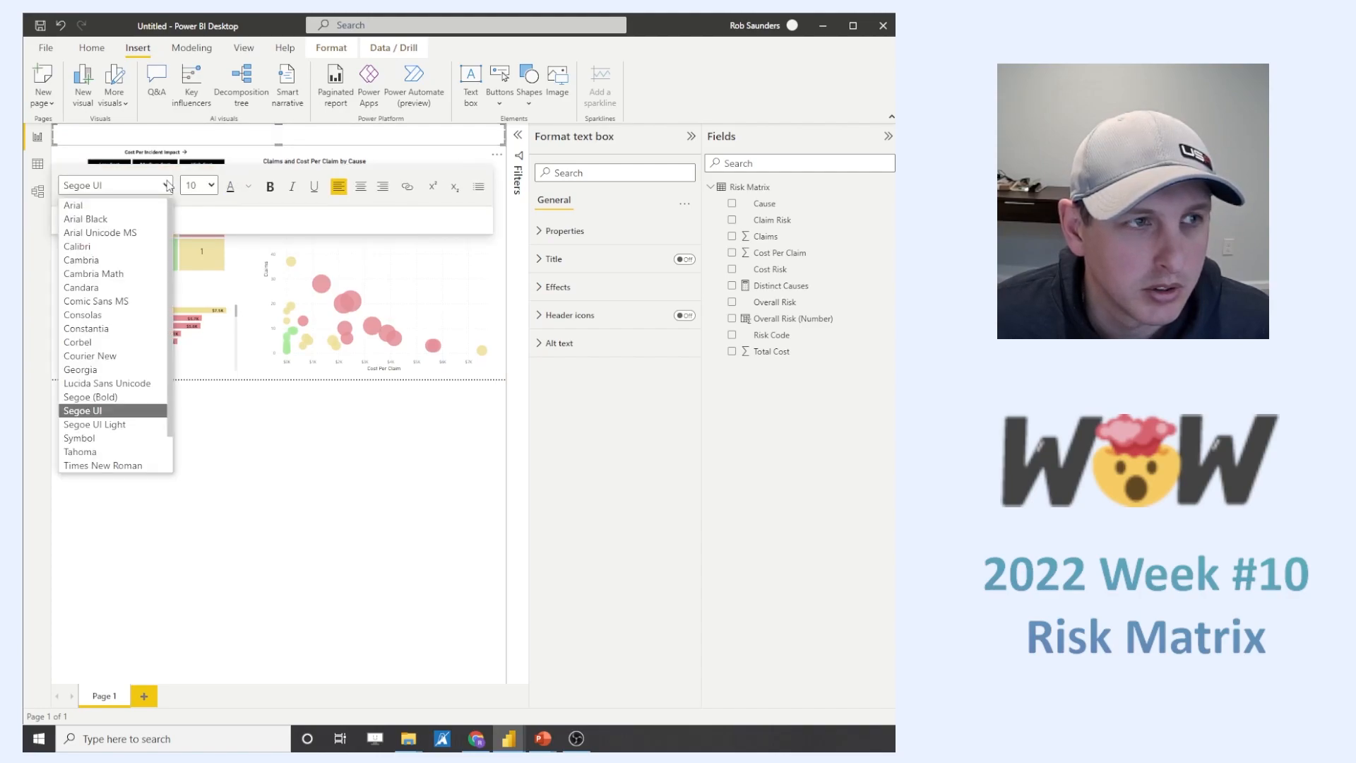
click(156, 363)
click(211, 185)
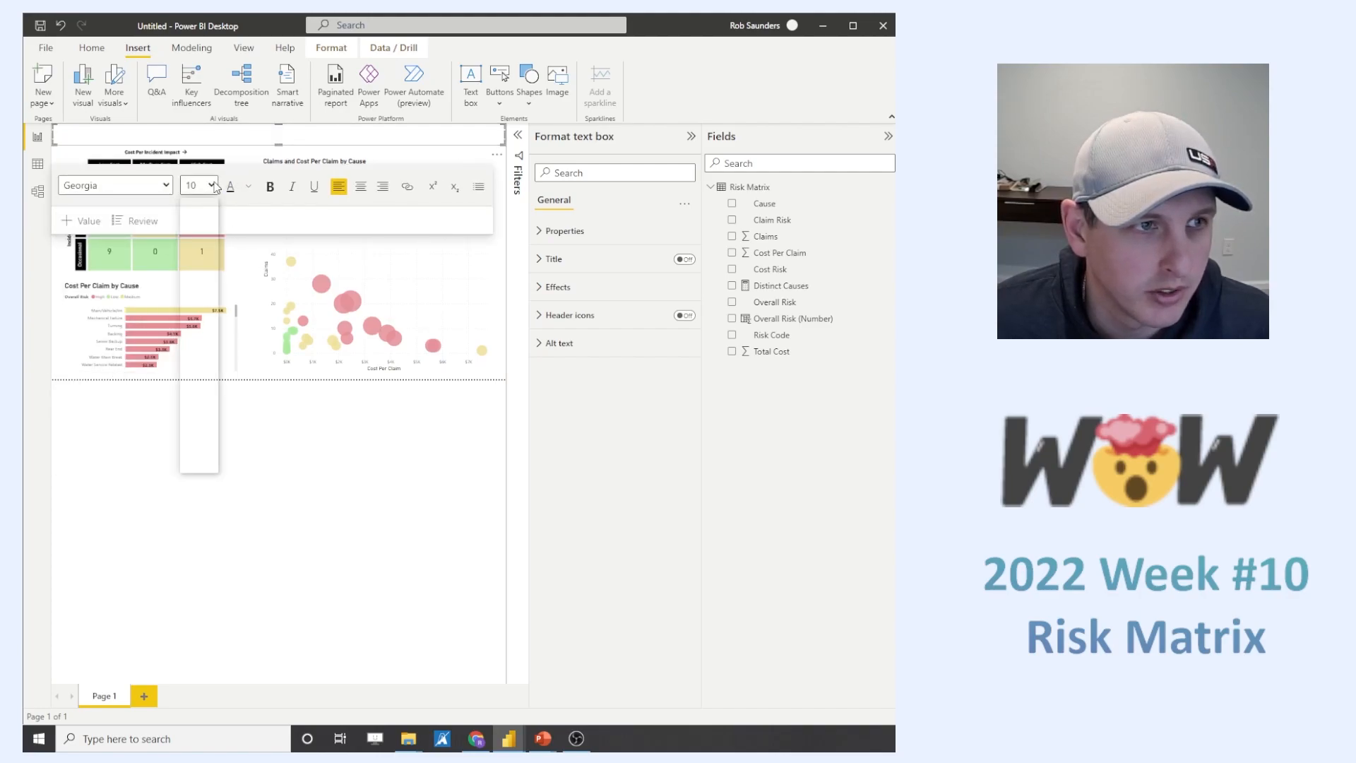
click(190, 353)
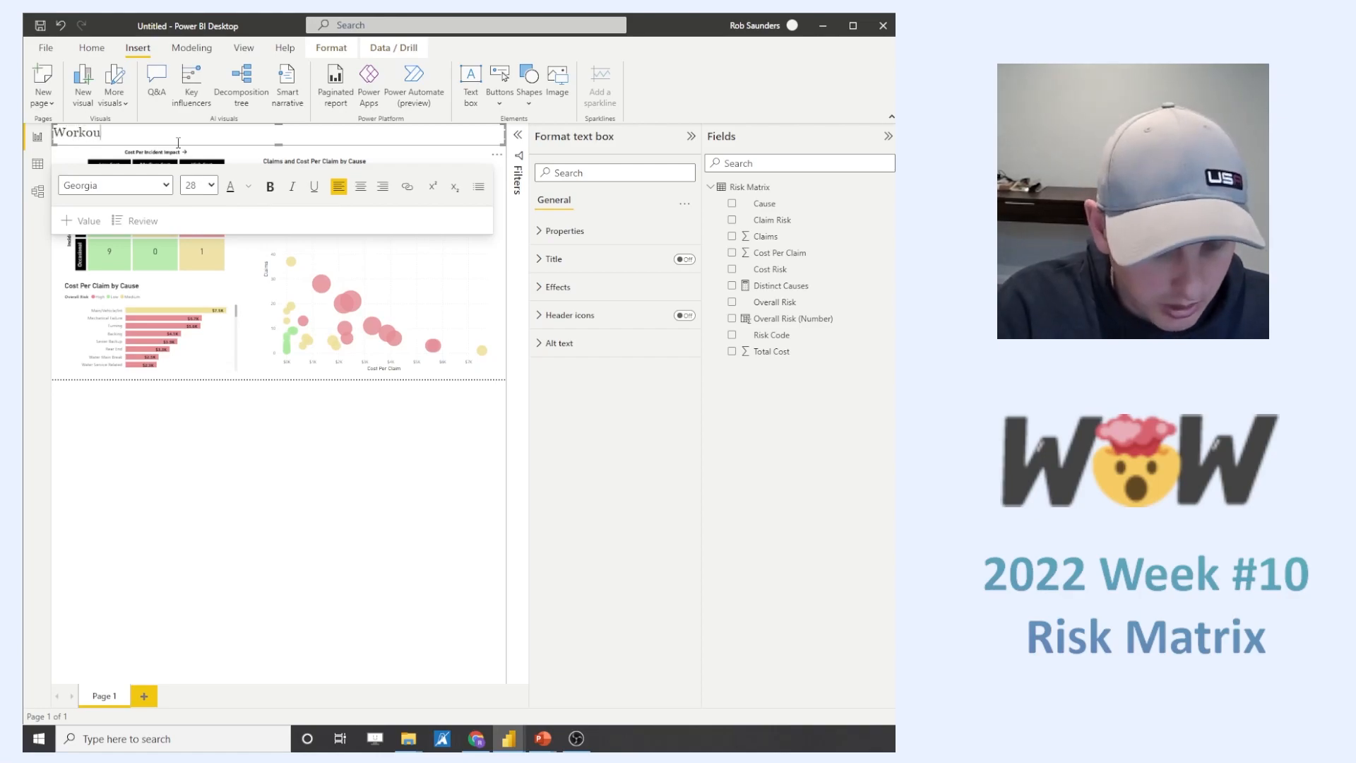
- Enter the page title "Workout Wednesday 2022 - Week 10 - Risk Matrix" in the header text box and center it
text(t Wednesday)
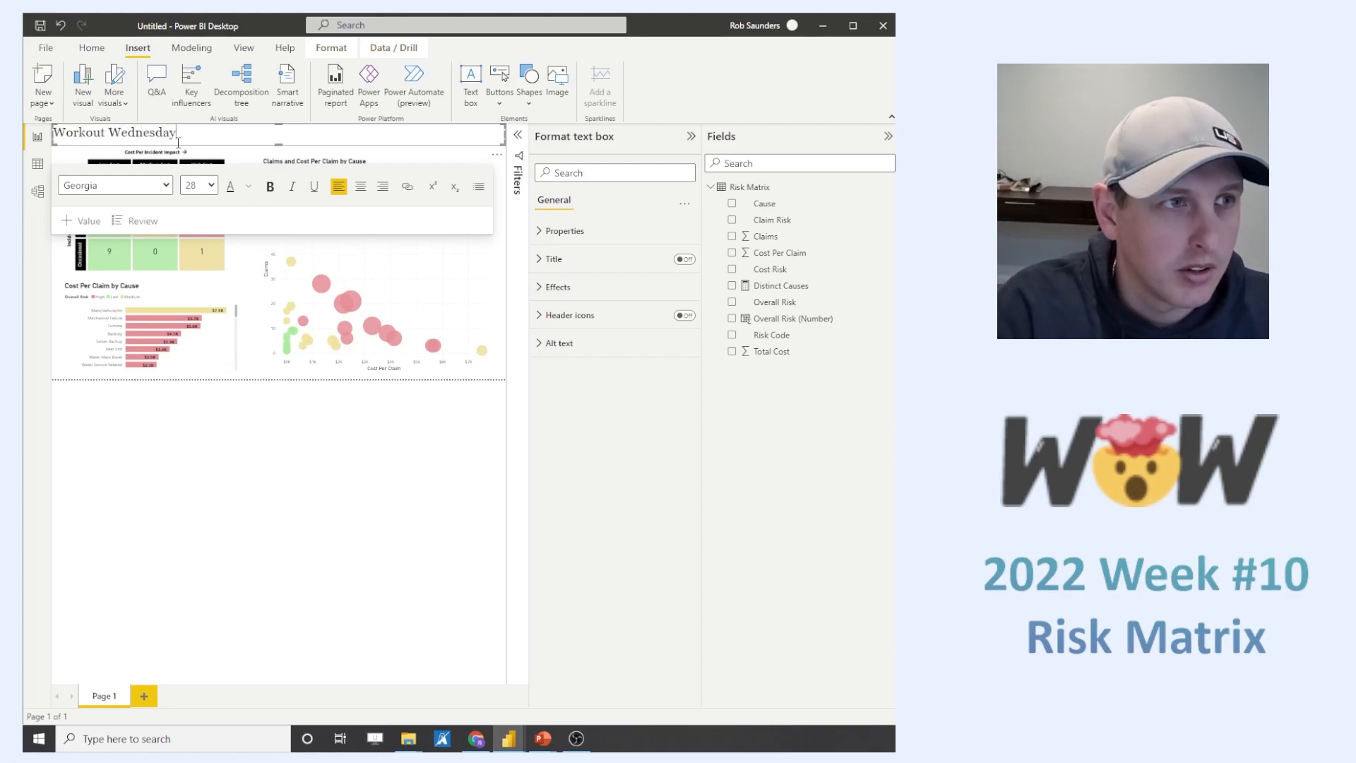
text( 2022 -)
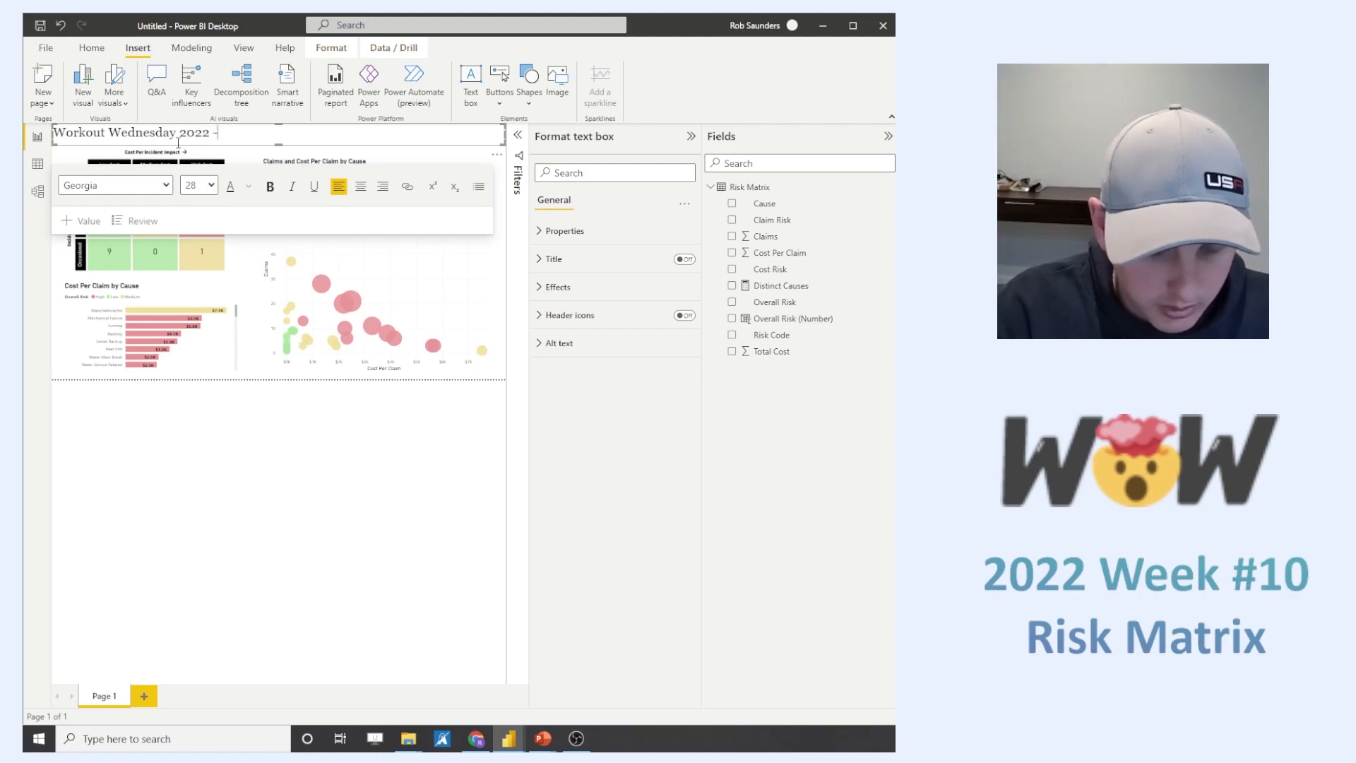
text( Week 1)
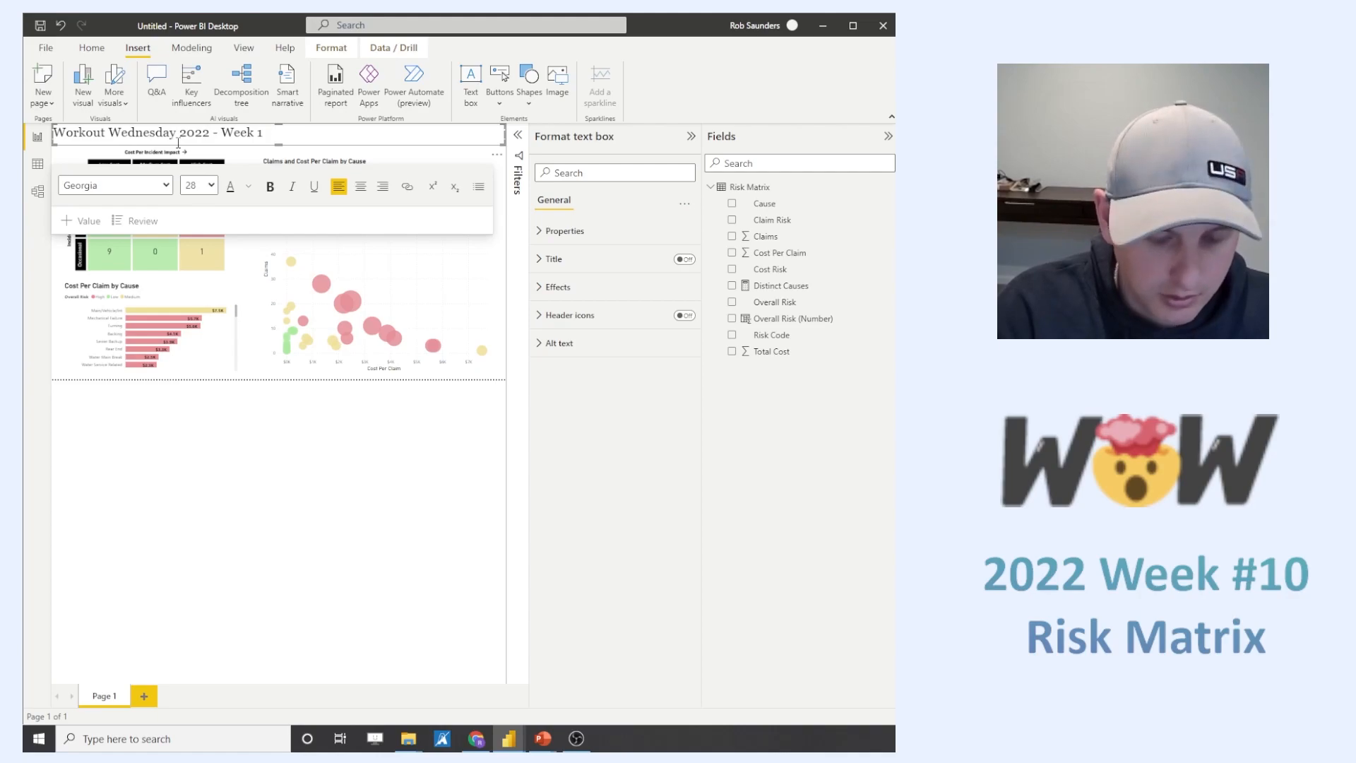
text(9 - Risk Matrix)
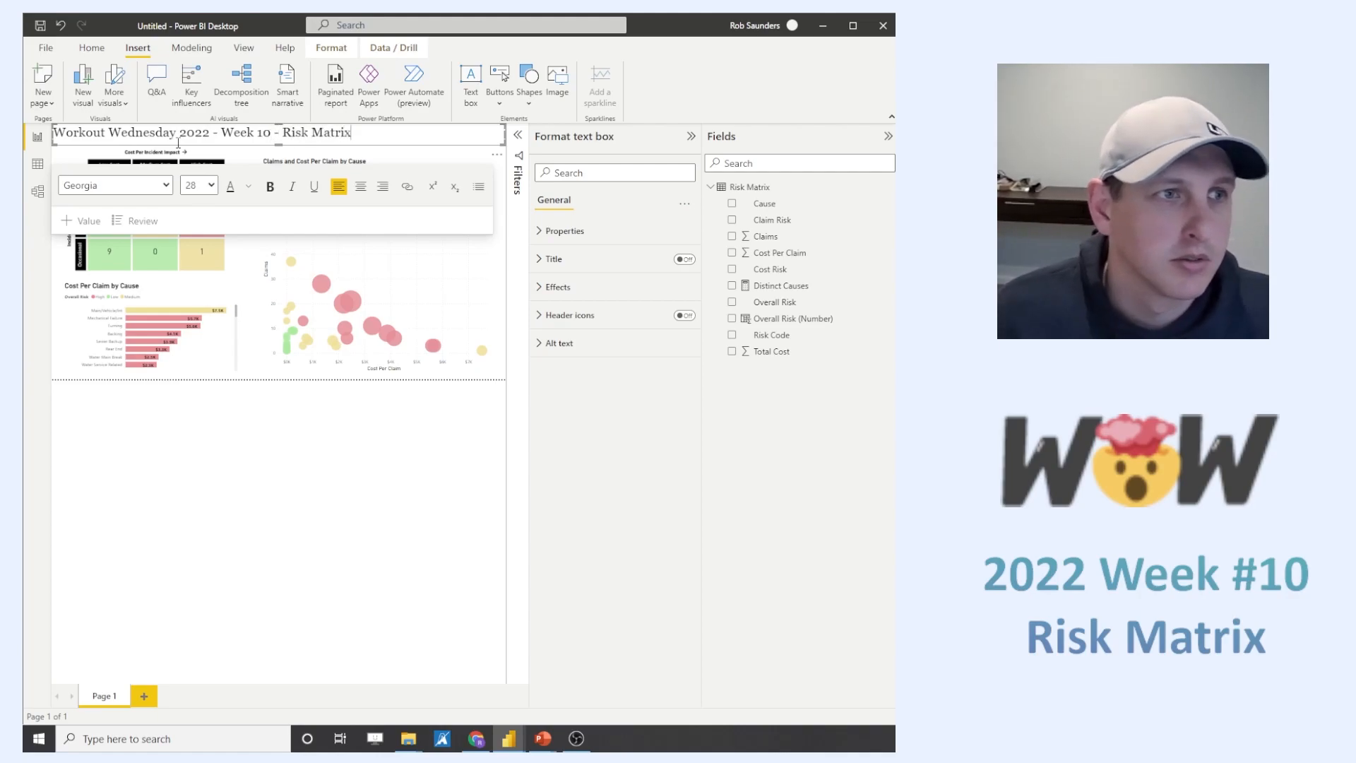
click(360, 186)
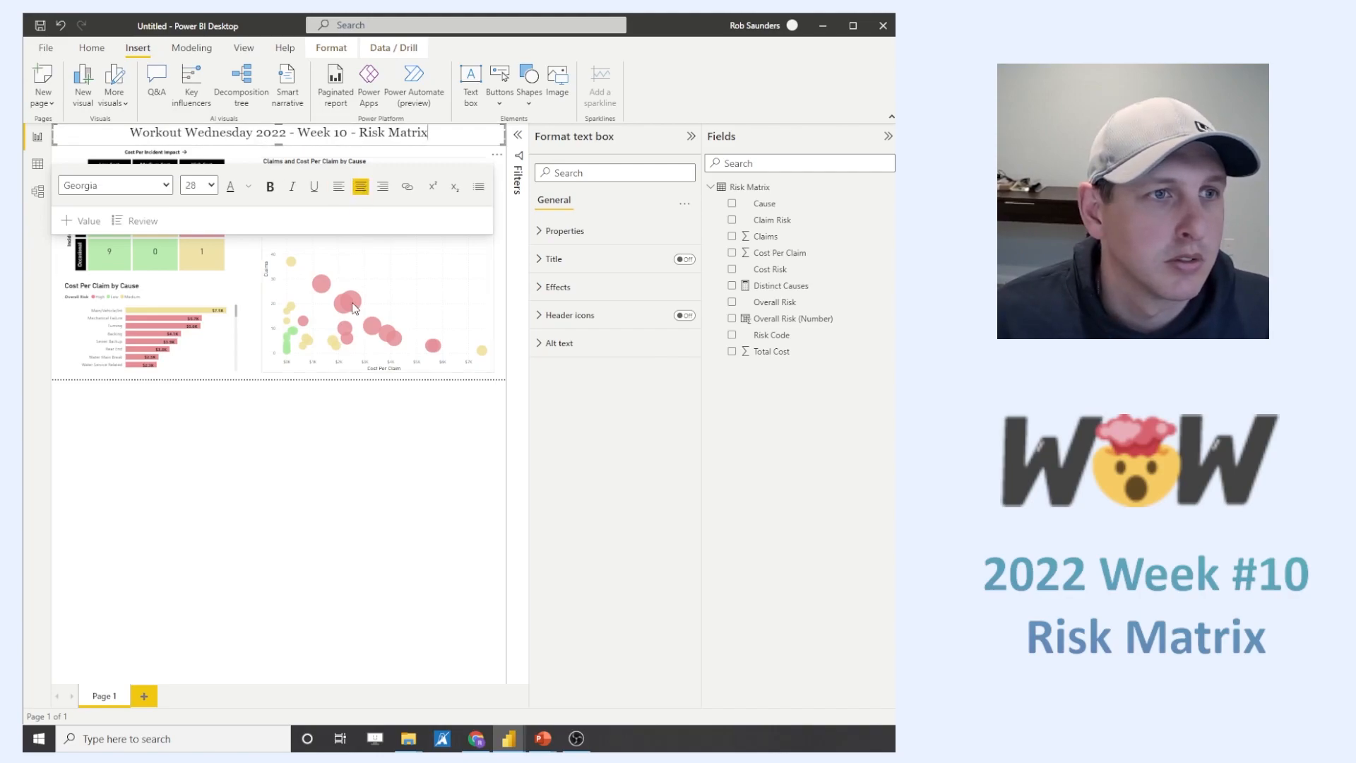
click(407, 459)
- Lower the upper edge of the risk matrix visual slightly so it clears the page title
click(153, 147)
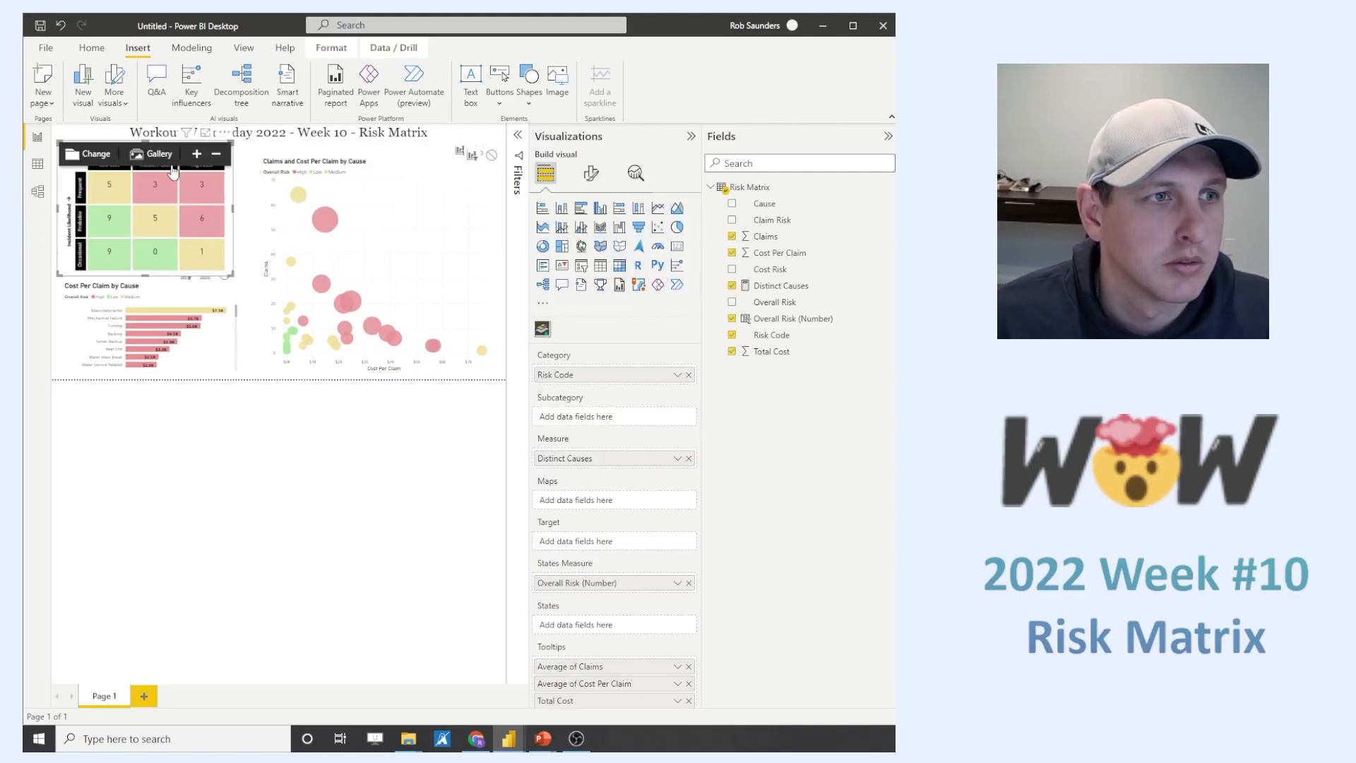
drag(145, 141, 146, 152)
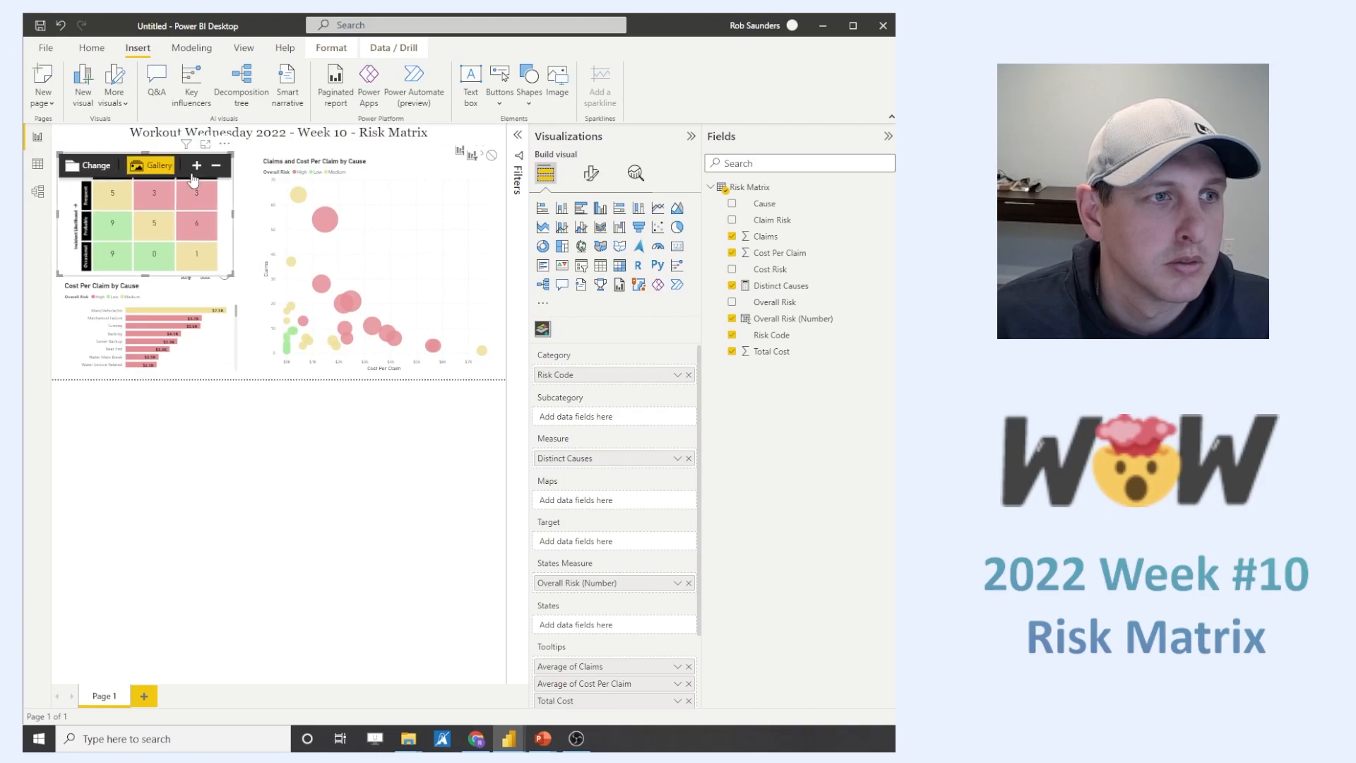
click(189, 295)
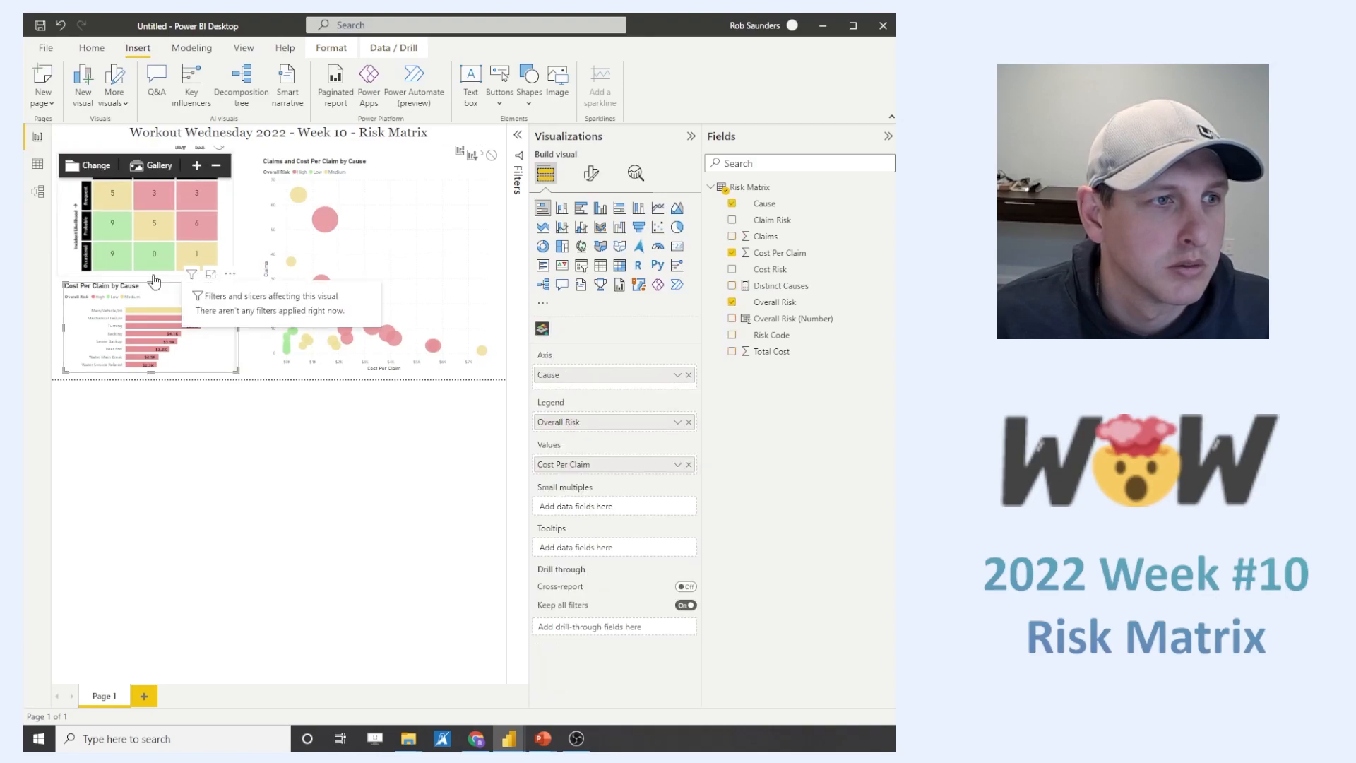
click(446, 187)
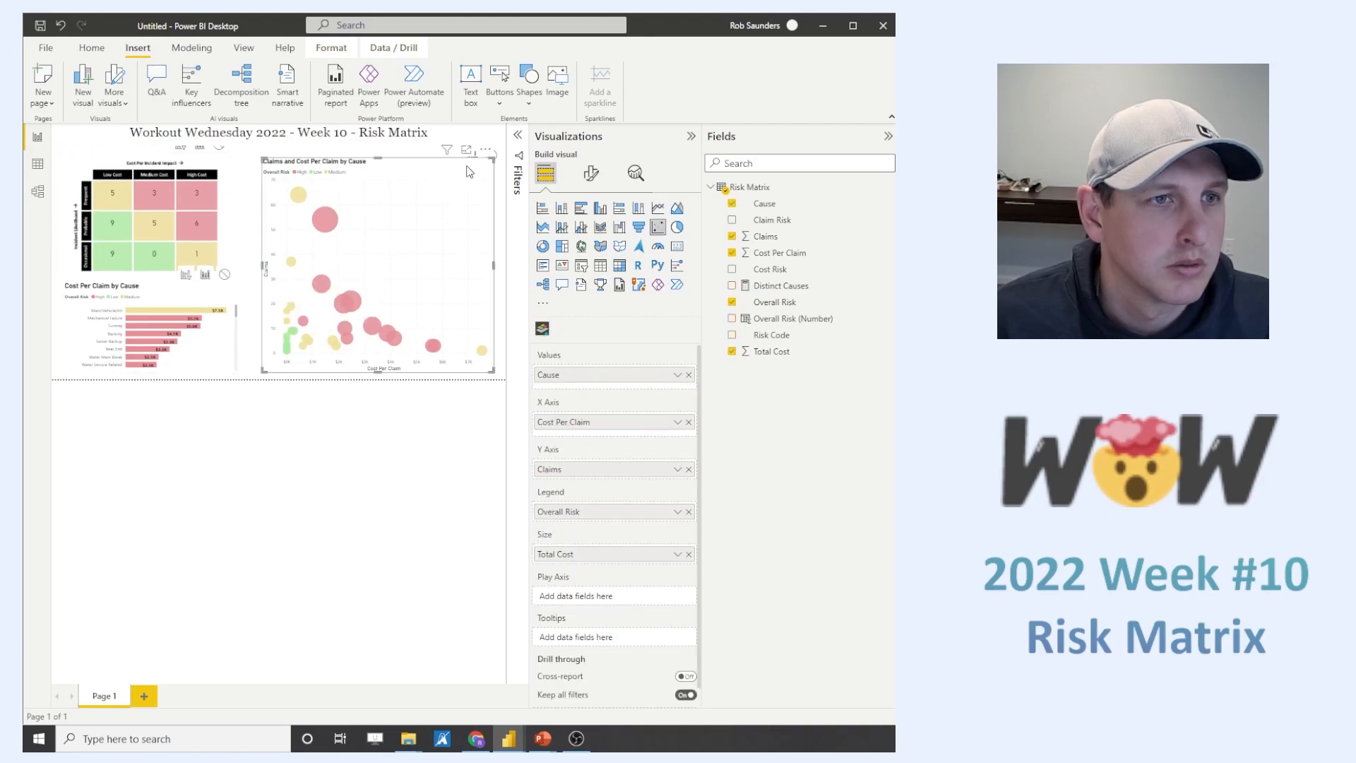
- Collapse the Visualizations and Fields panes to enlarge the report canvas
click(691, 136)
click(888, 137)
click(469, 596)
click(271, 171)
click(351, 598)
- Set the title font size of the Cost Per Claim by Cause bar chart to 14
click(252, 397)
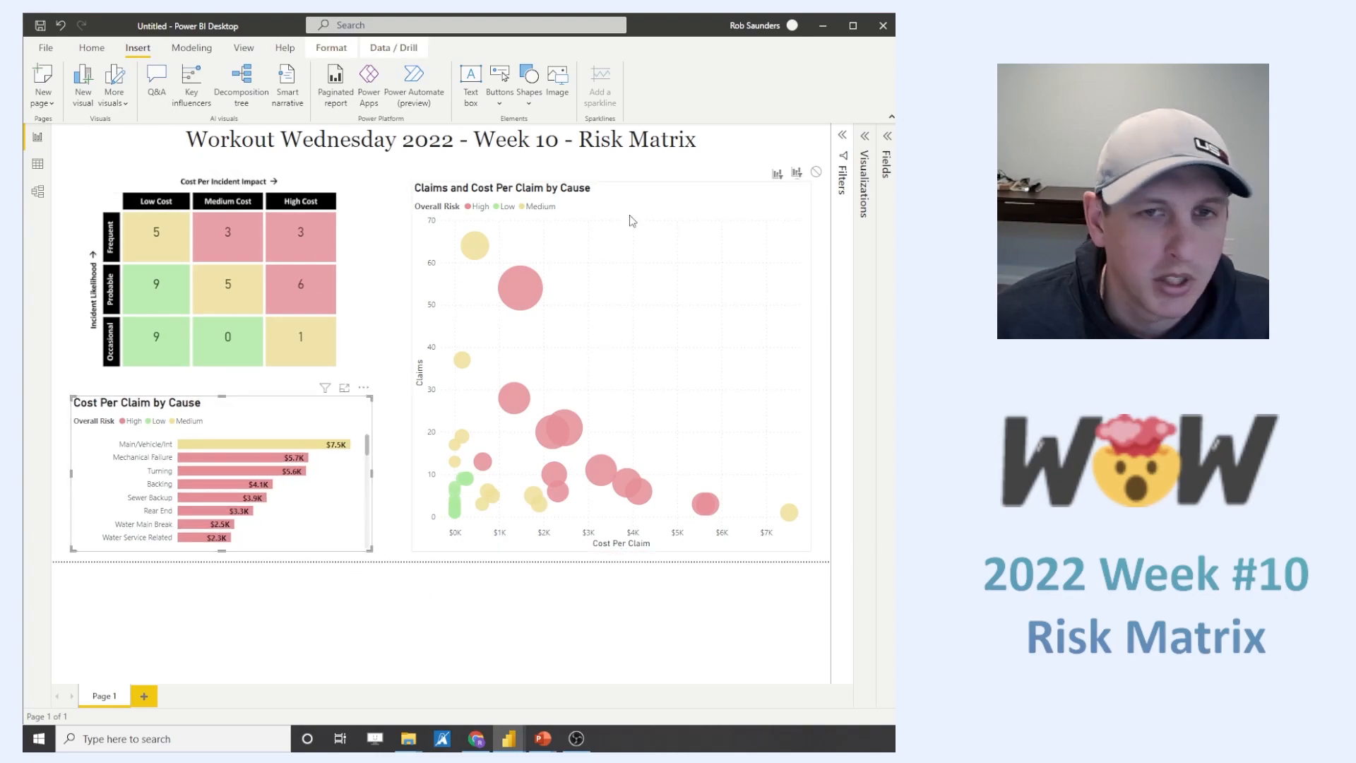
click(865, 136)
click(765, 174)
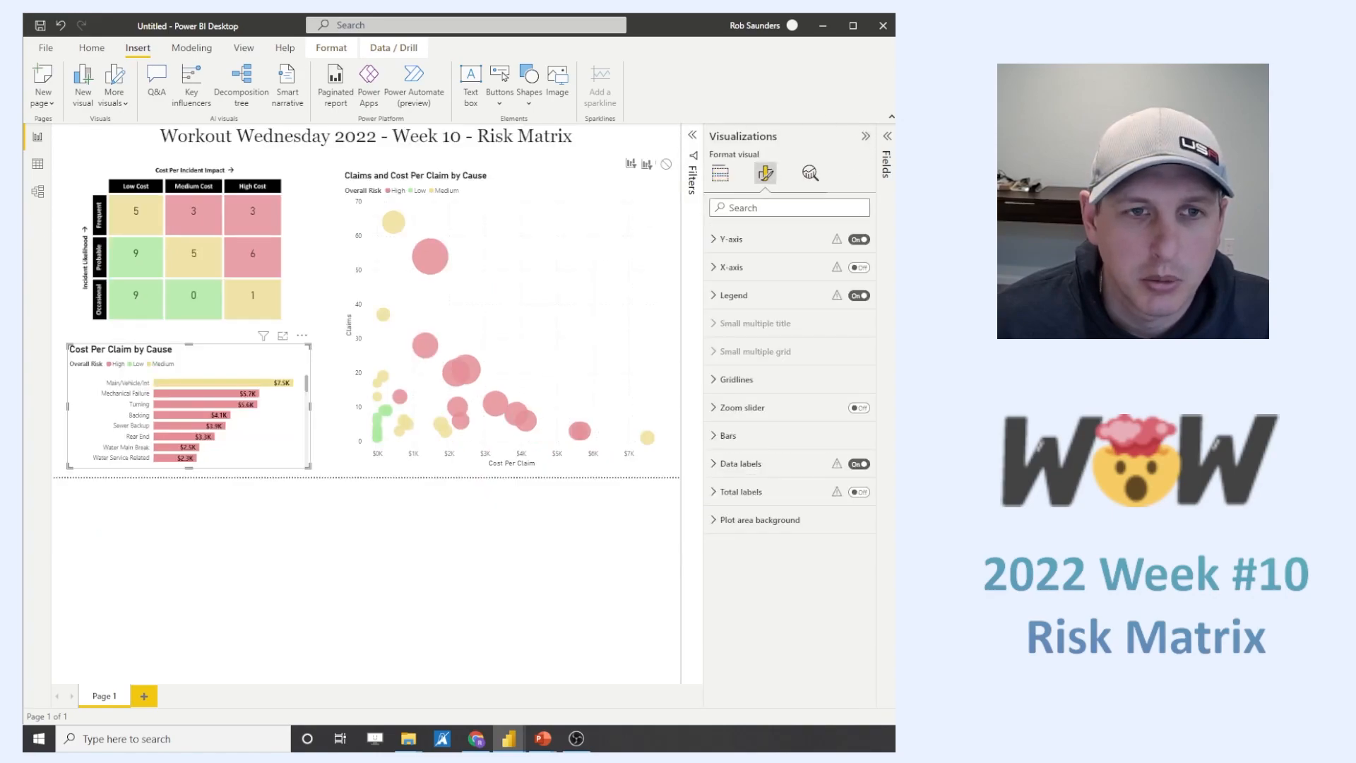
click(764, 234)
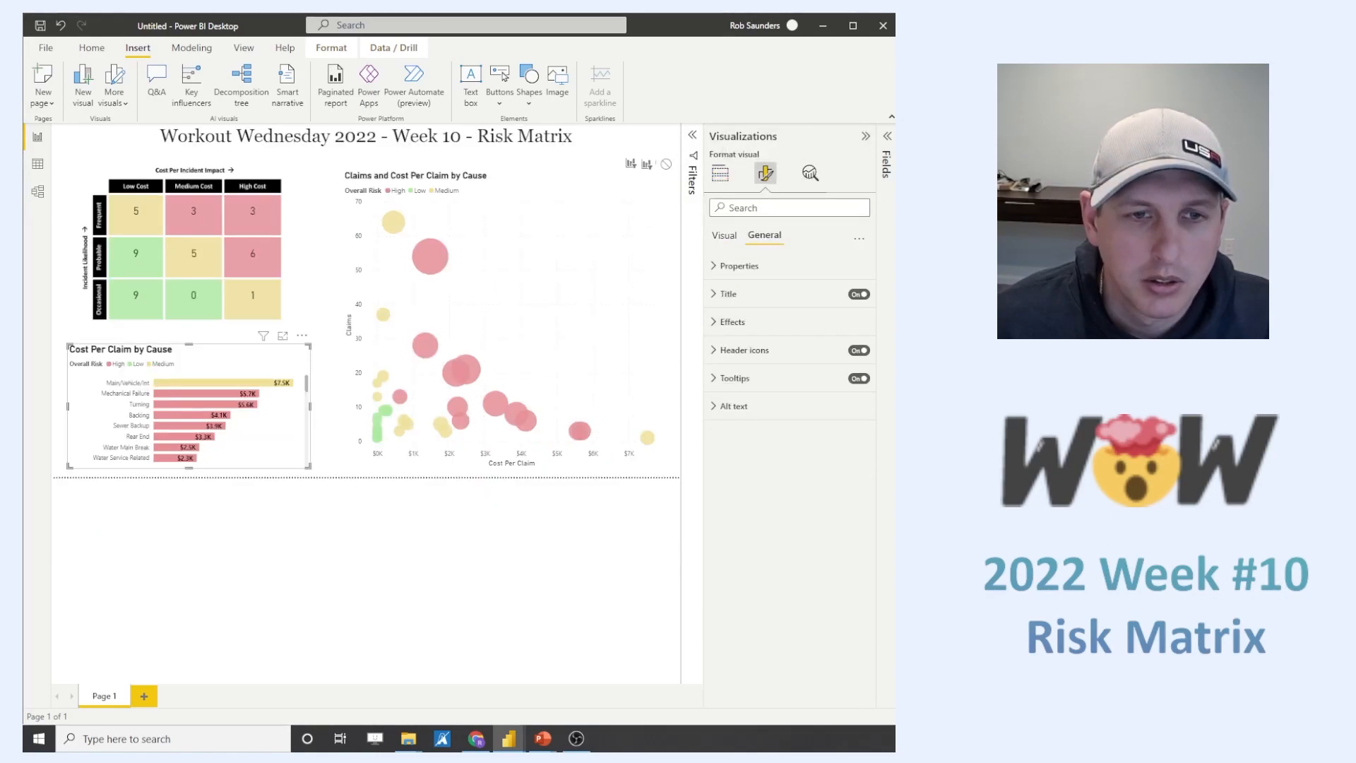
click(728, 294)
click(856, 416)
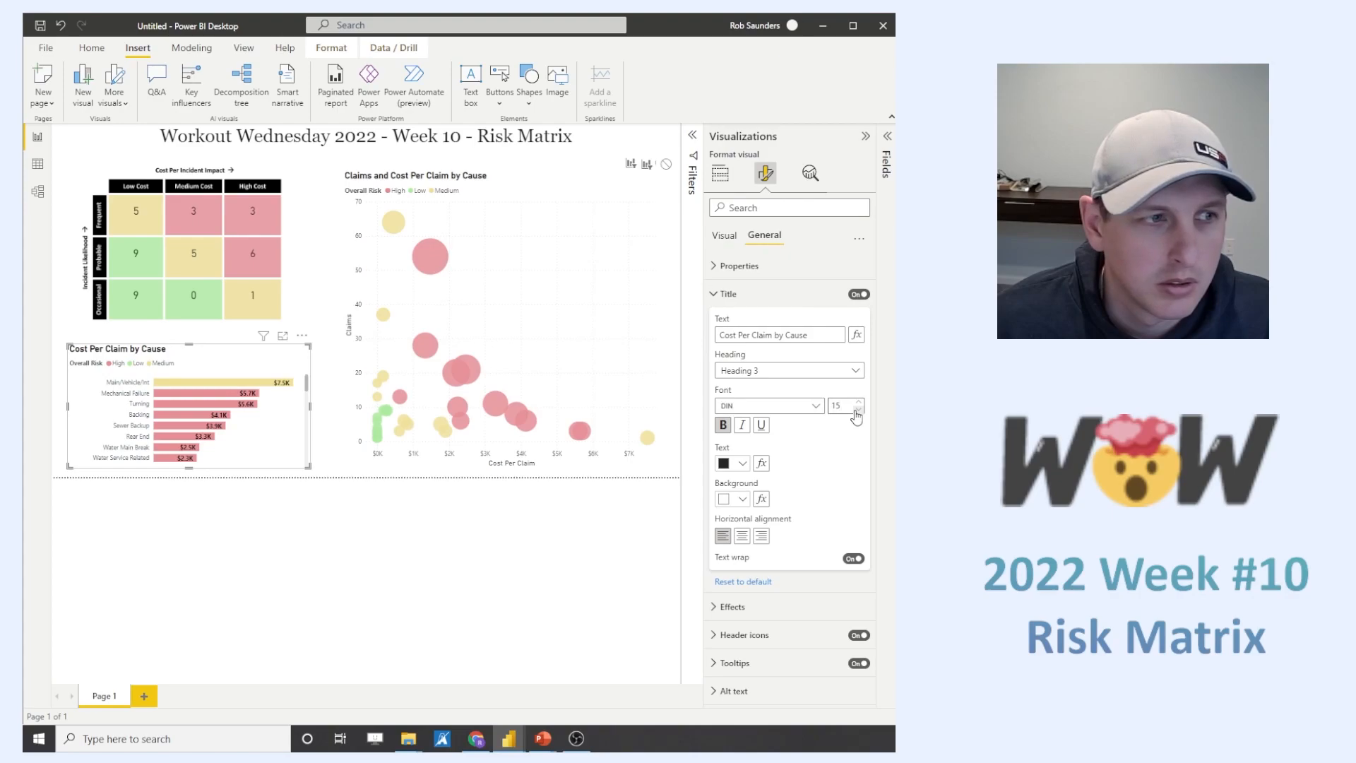
click(855, 417)
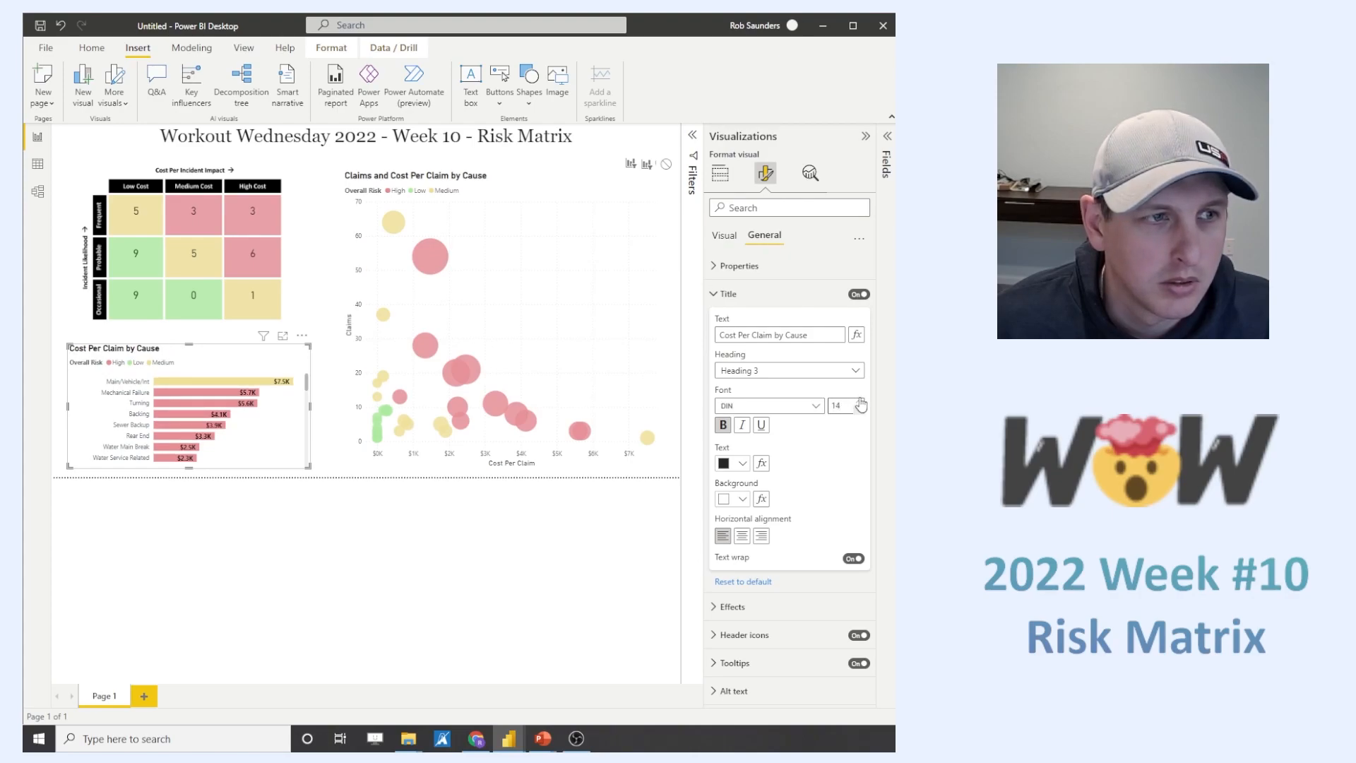
- Reduce the scatter chart's title font size to match the bar chart's title
click(362, 185)
click(858, 411)
click(489, 546)
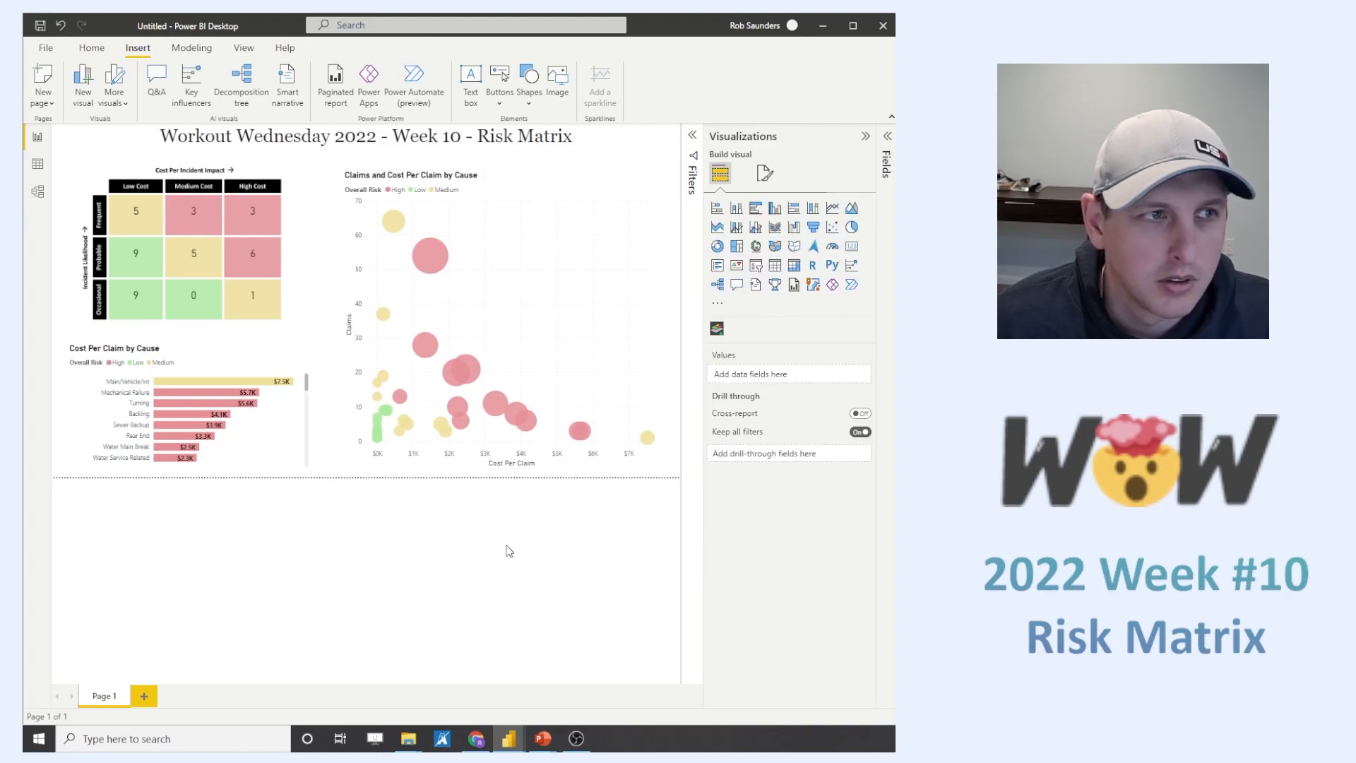
- Test cross-filtering from the matrix's Frequent and Probable High Cost cells and from the High entry of the scatter chart's legend
click(865, 137)
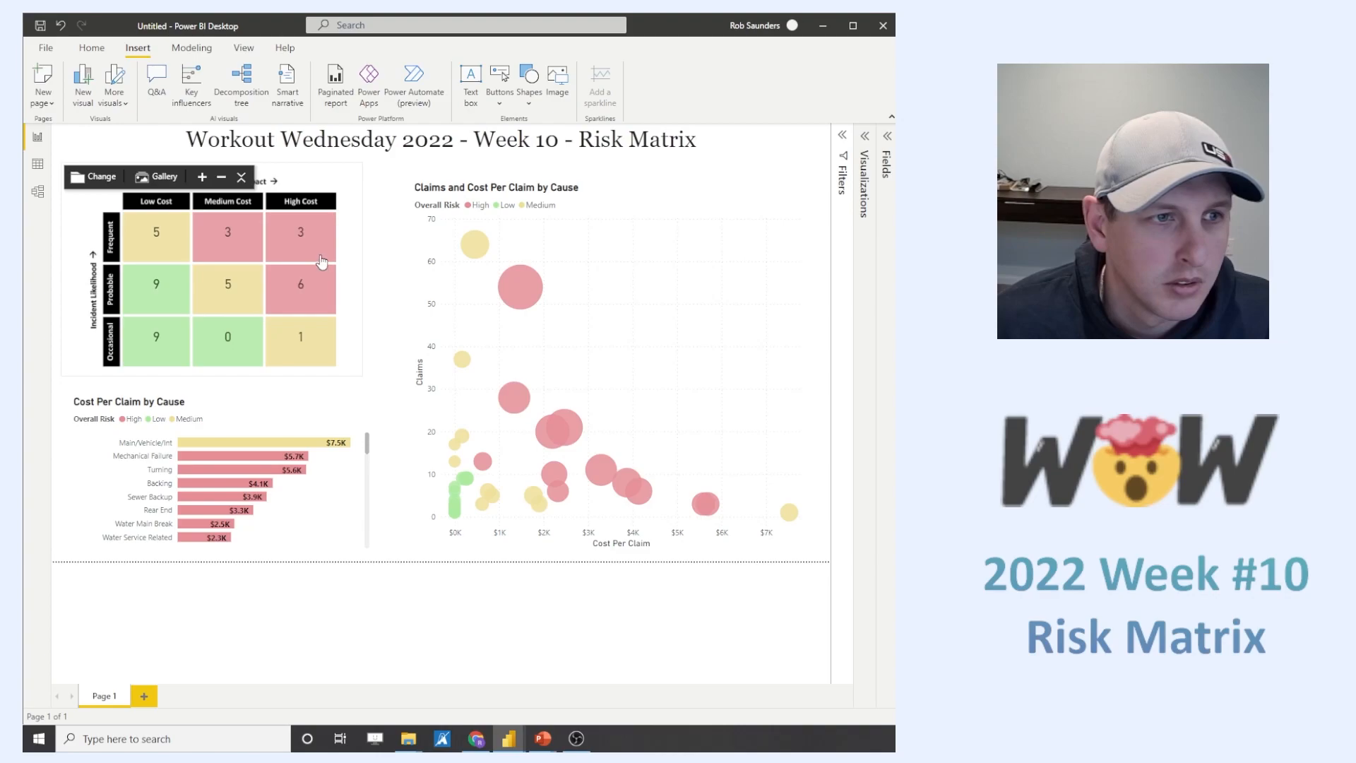
click(318, 255)
click(318, 255)
click(319, 304)
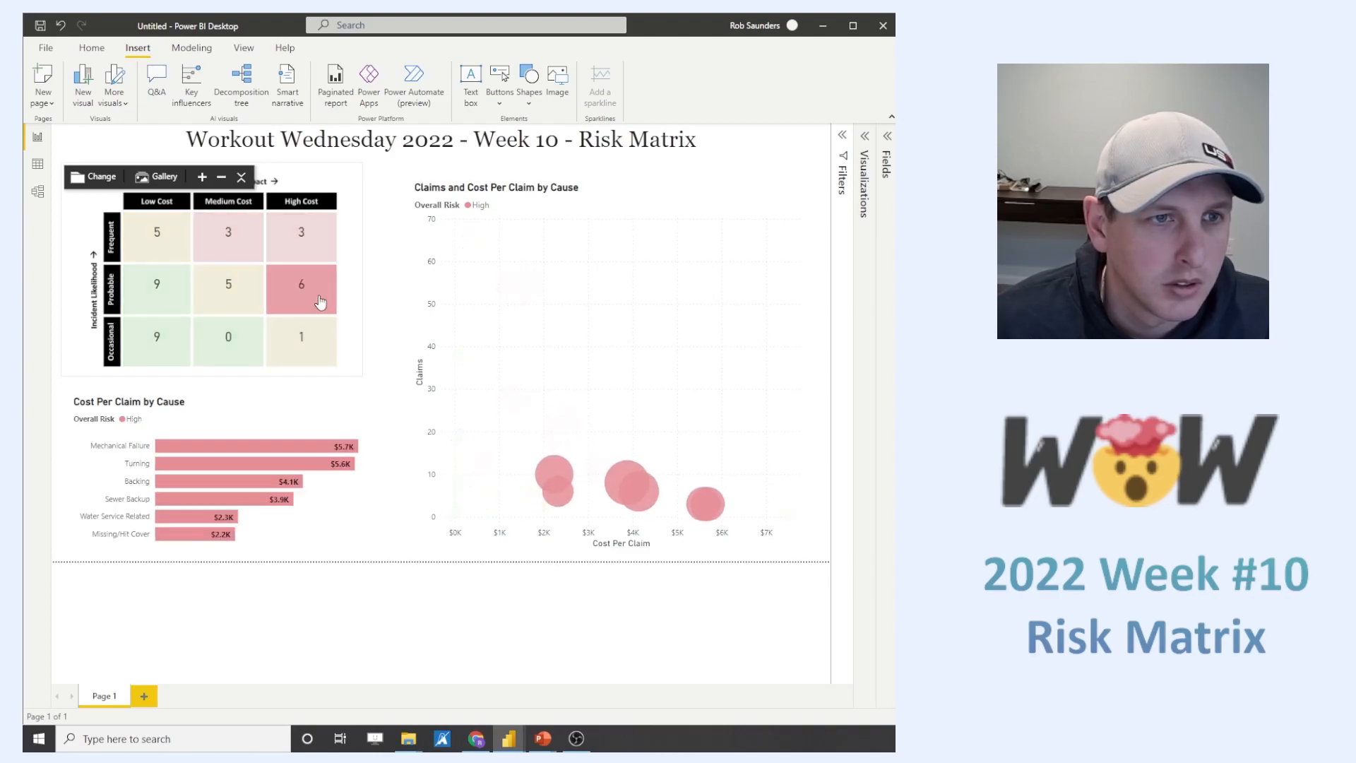
click(320, 305)
click(482, 208)
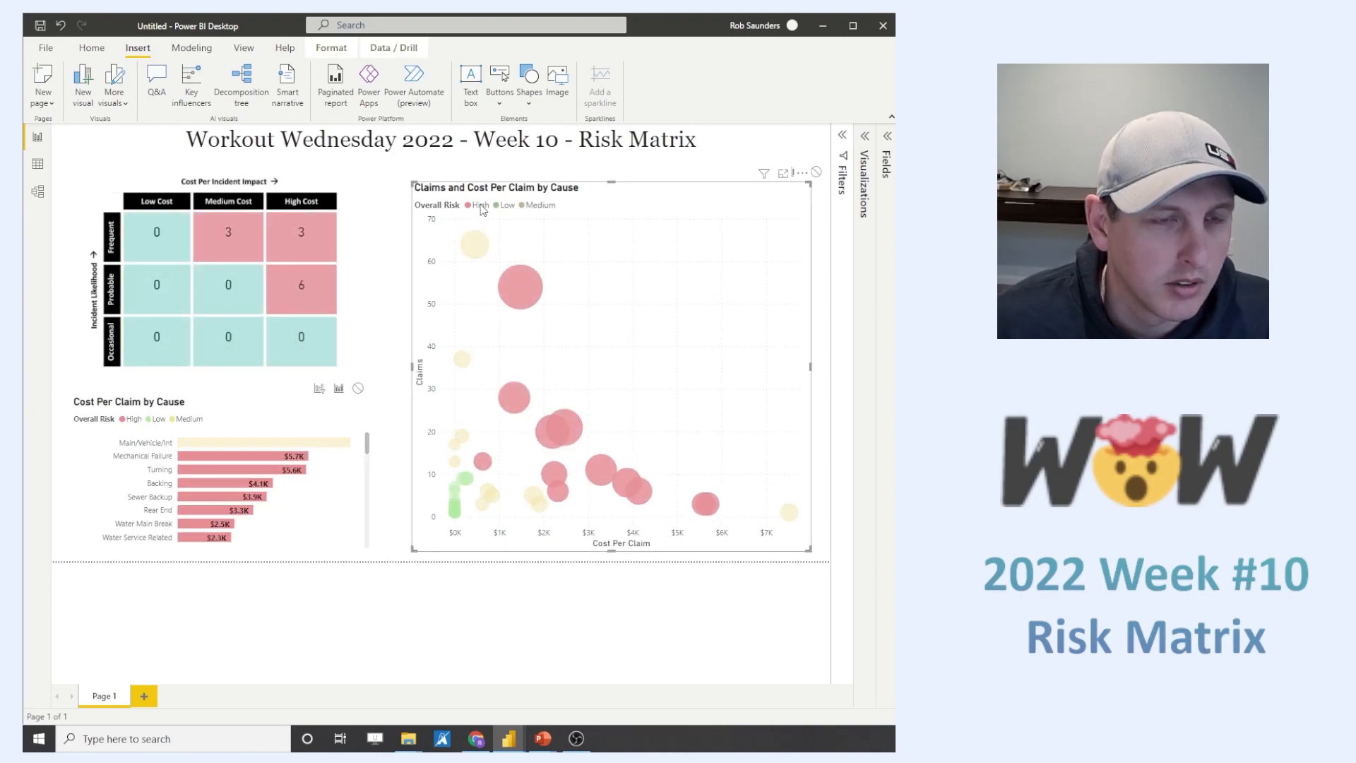
click(482, 208)
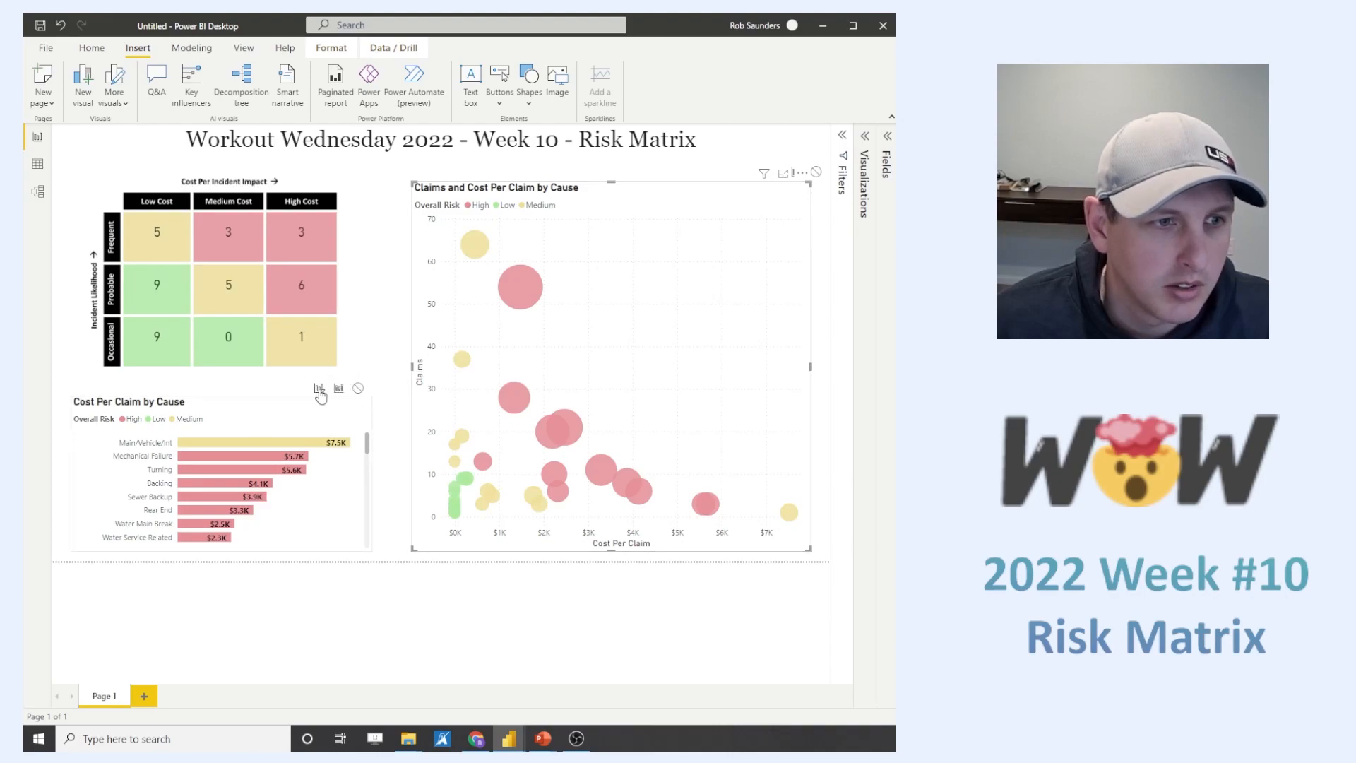
- Select individual High and Low risk bubbles in the scatter chart to check how the matrix and bar chart respond
click(519, 285)
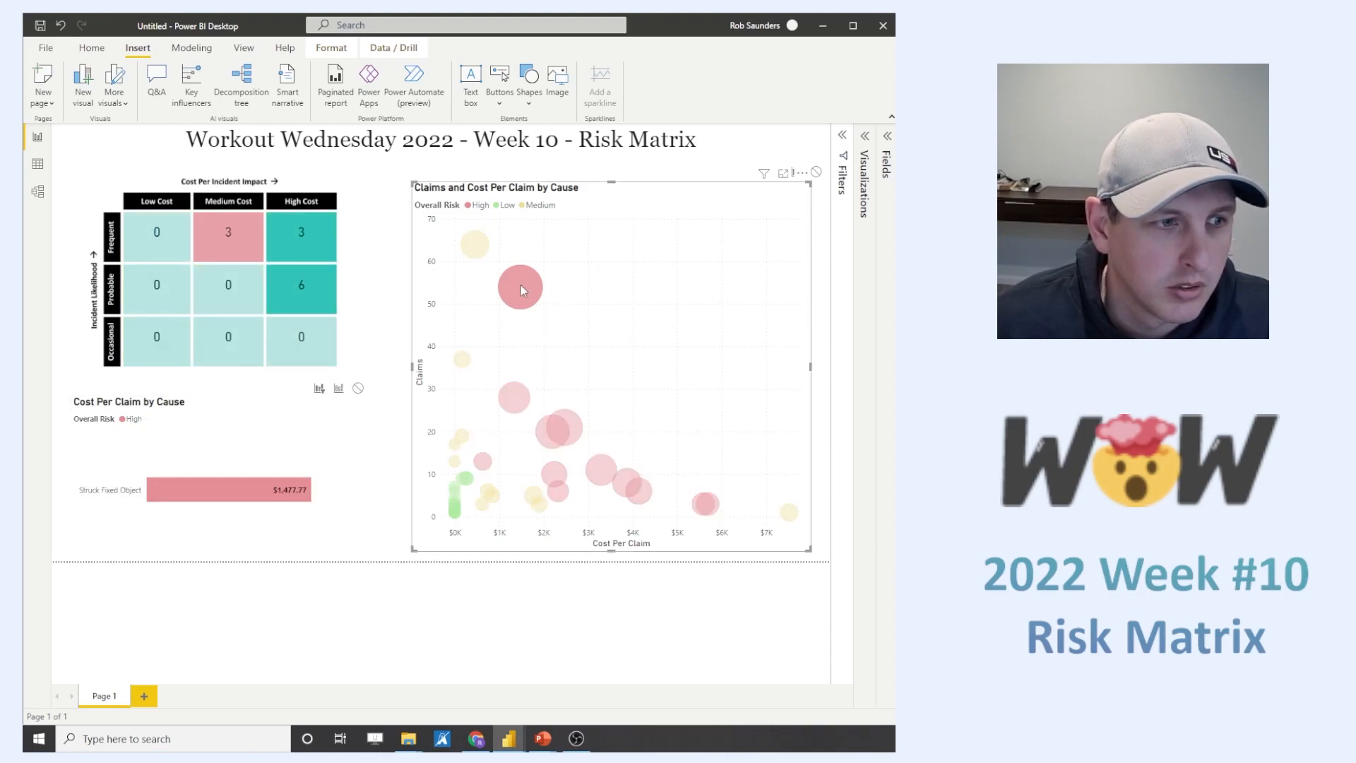
click(520, 286)
click(514, 405)
click(514, 408)
click(559, 428)
click(560, 427)
click(553, 476)
click(553, 477)
click(465, 480)
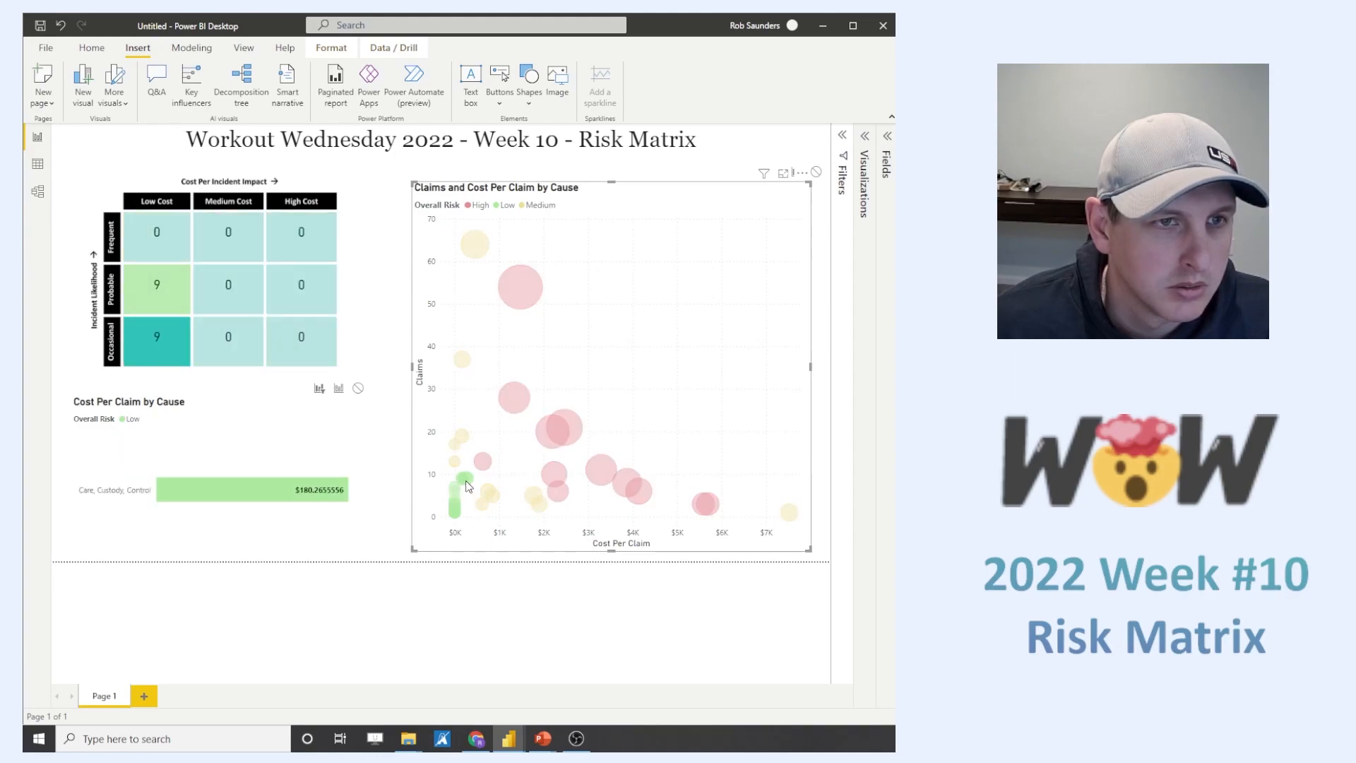
click(467, 483)
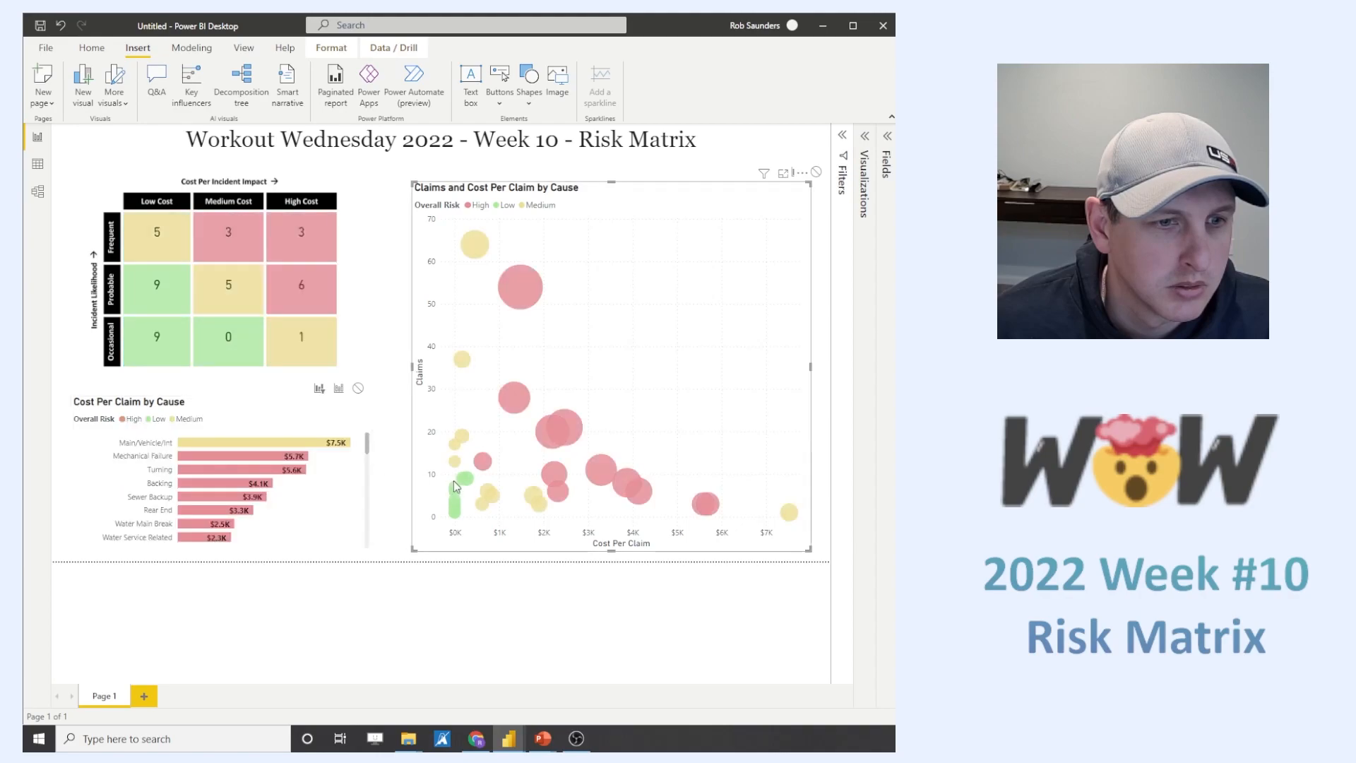
click(467, 479)
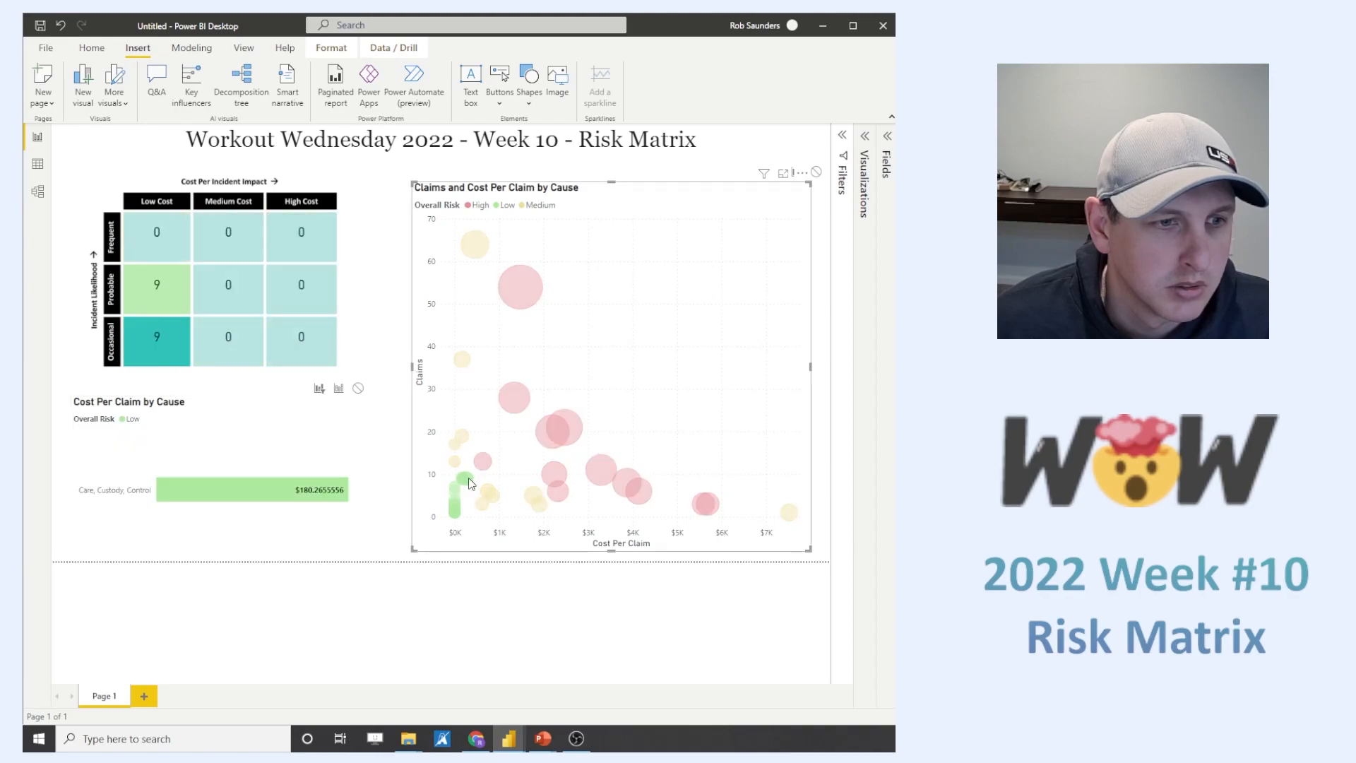
- Set the bar chart's data label values to 2 decimal places
click(366, 416)
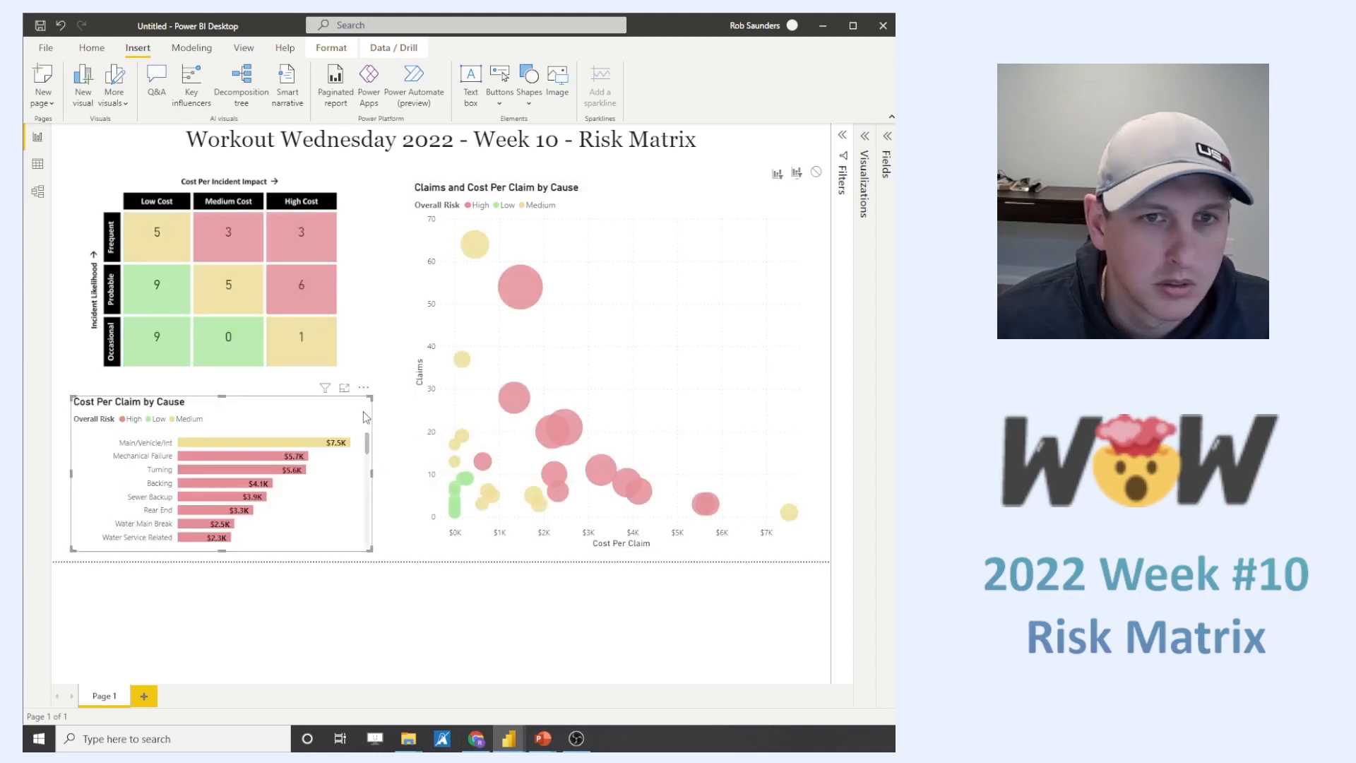
click(865, 136)
click(766, 173)
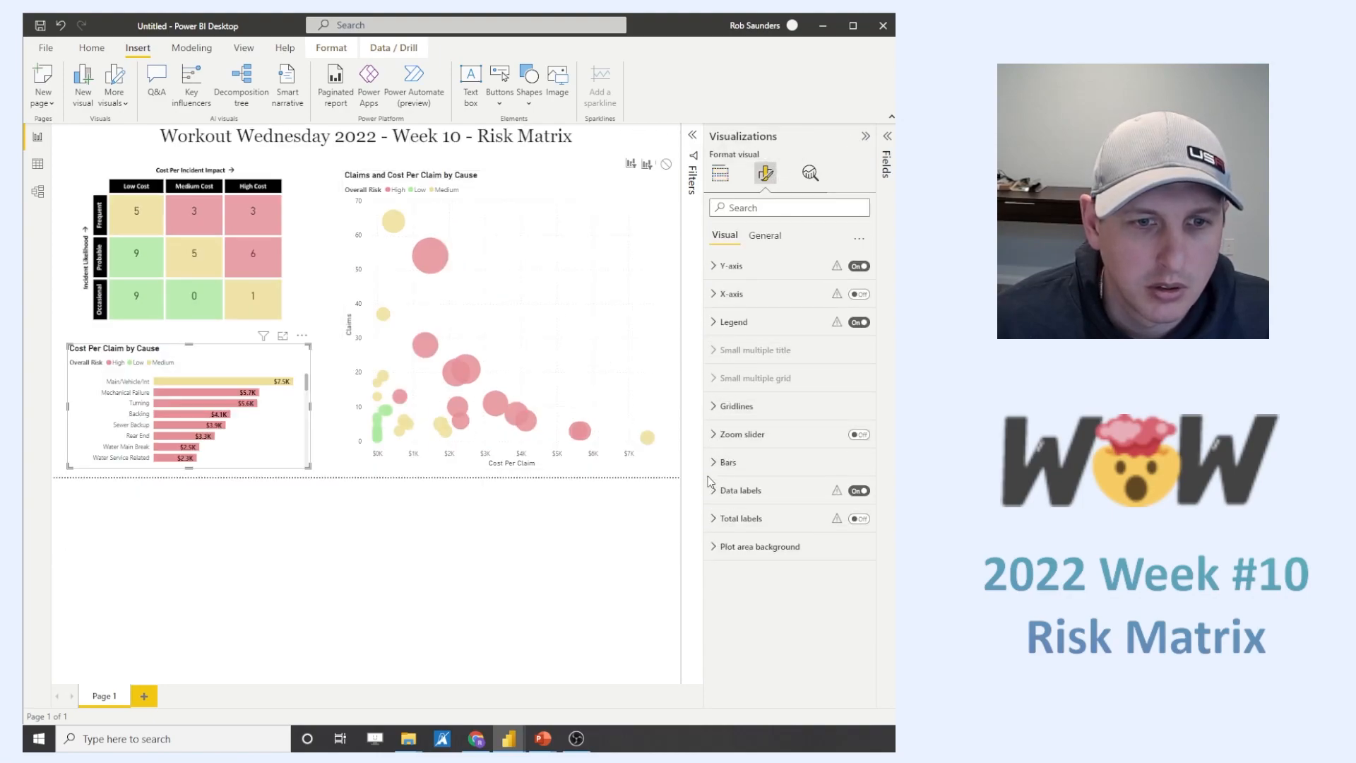
click(740, 490)
scroll(786, 459, down, 2)
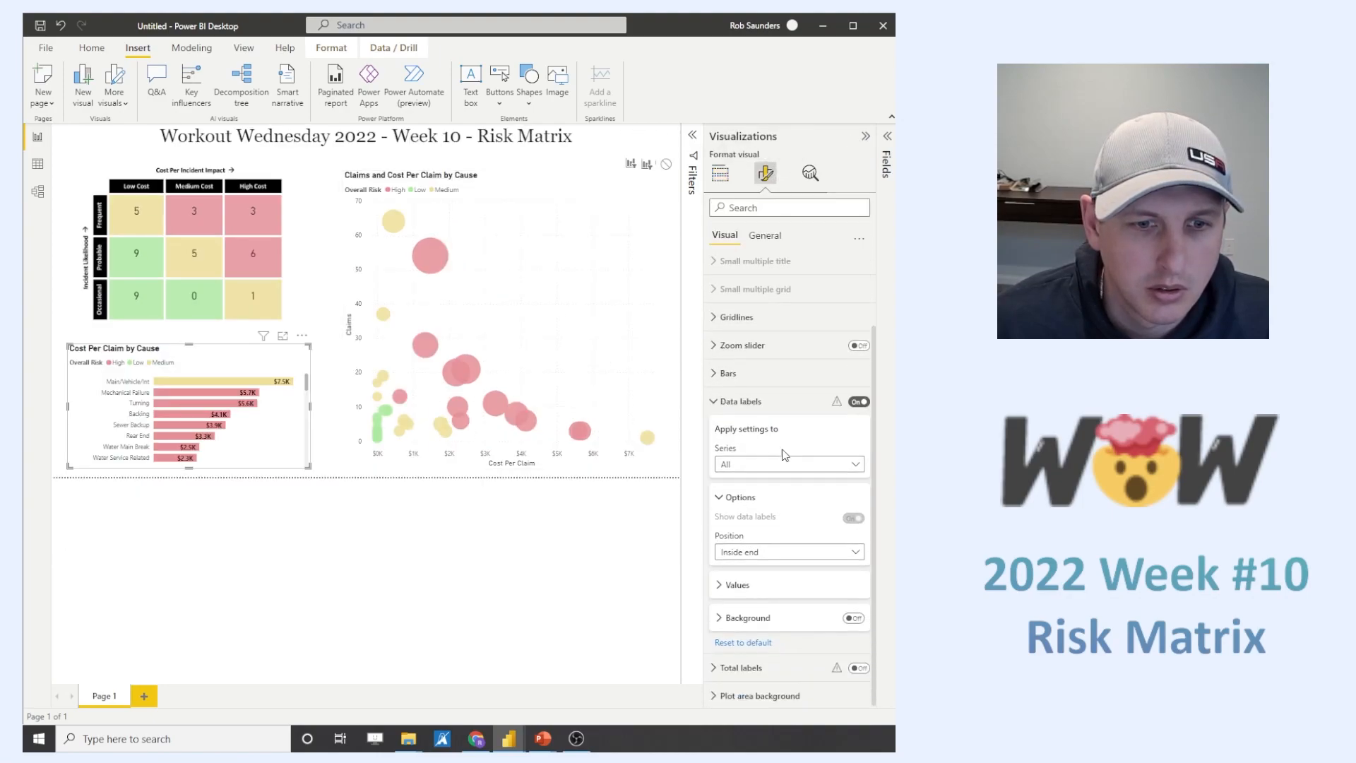
click(746, 581)
click(757, 530)
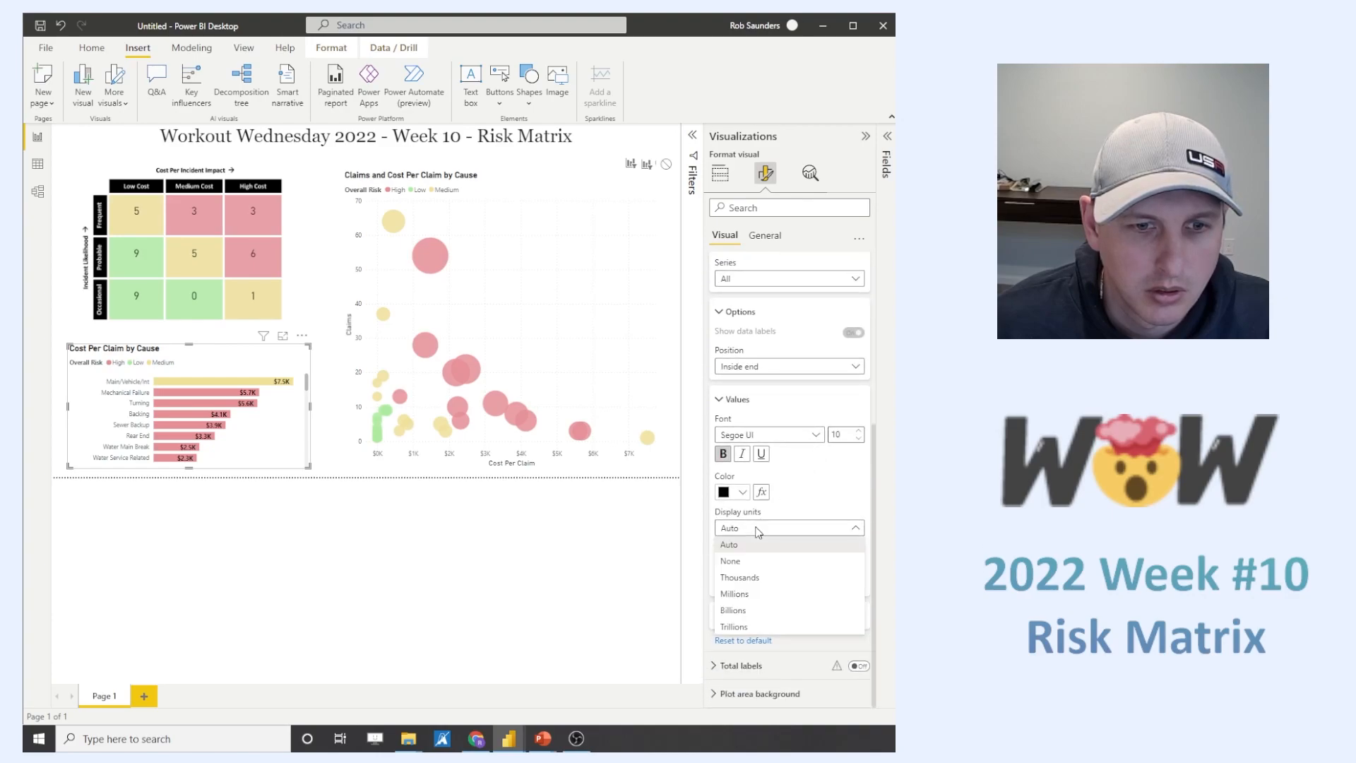
click(757, 529)
text(1)
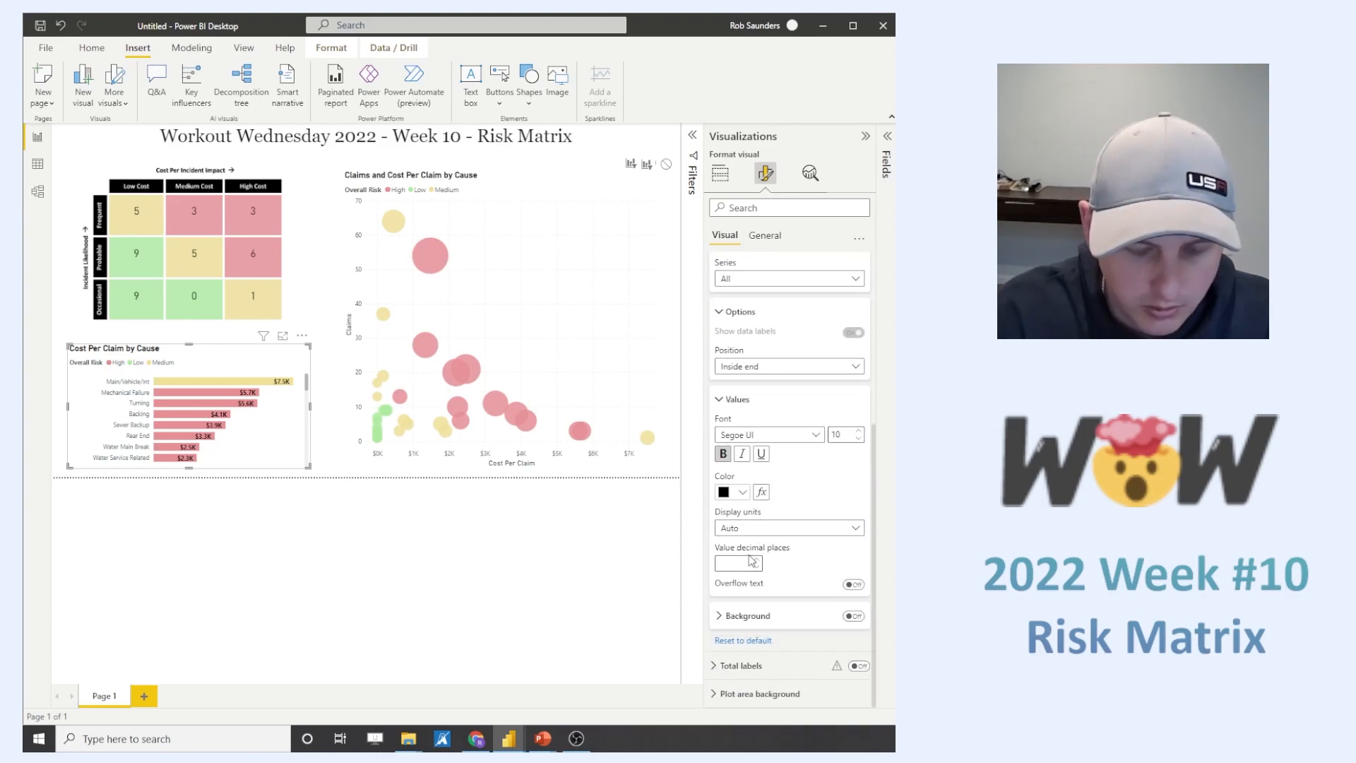
key(BackSpace)
text(2)
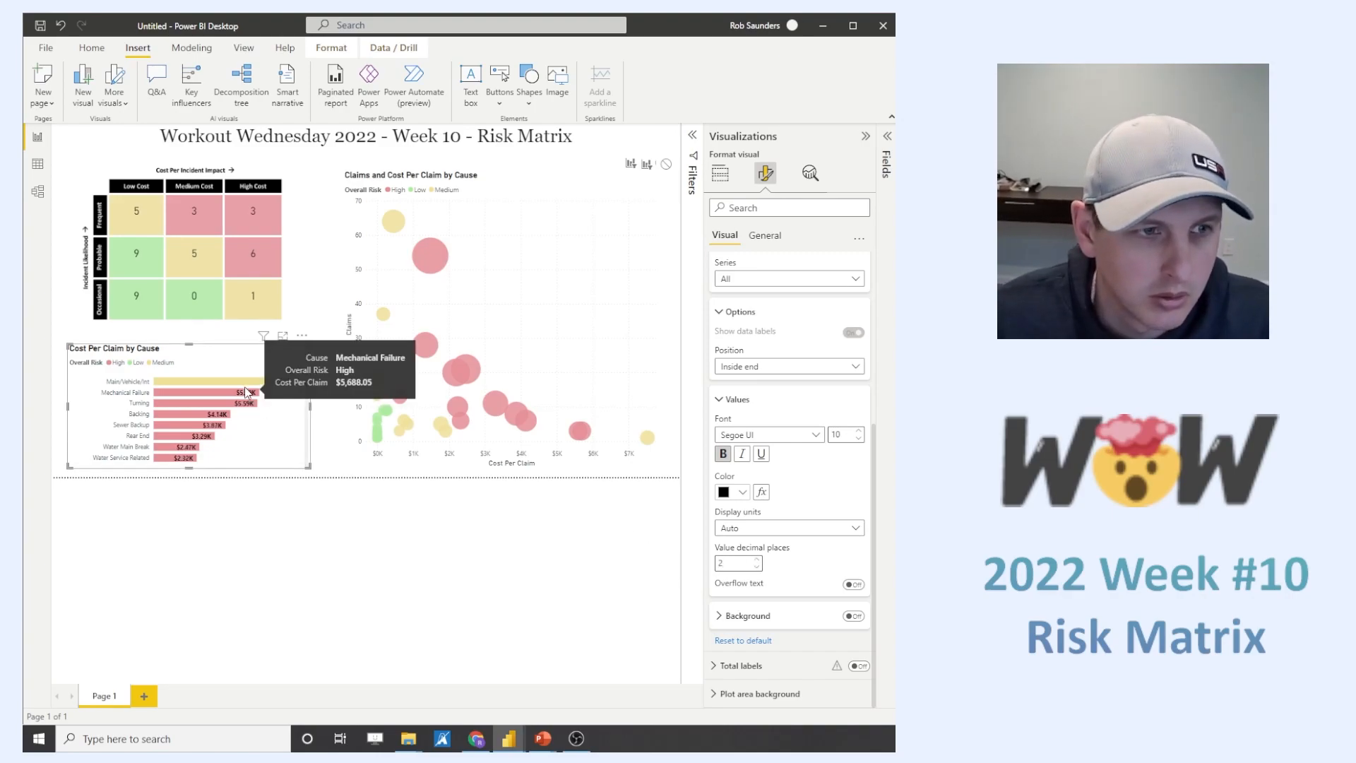
click(329, 594)
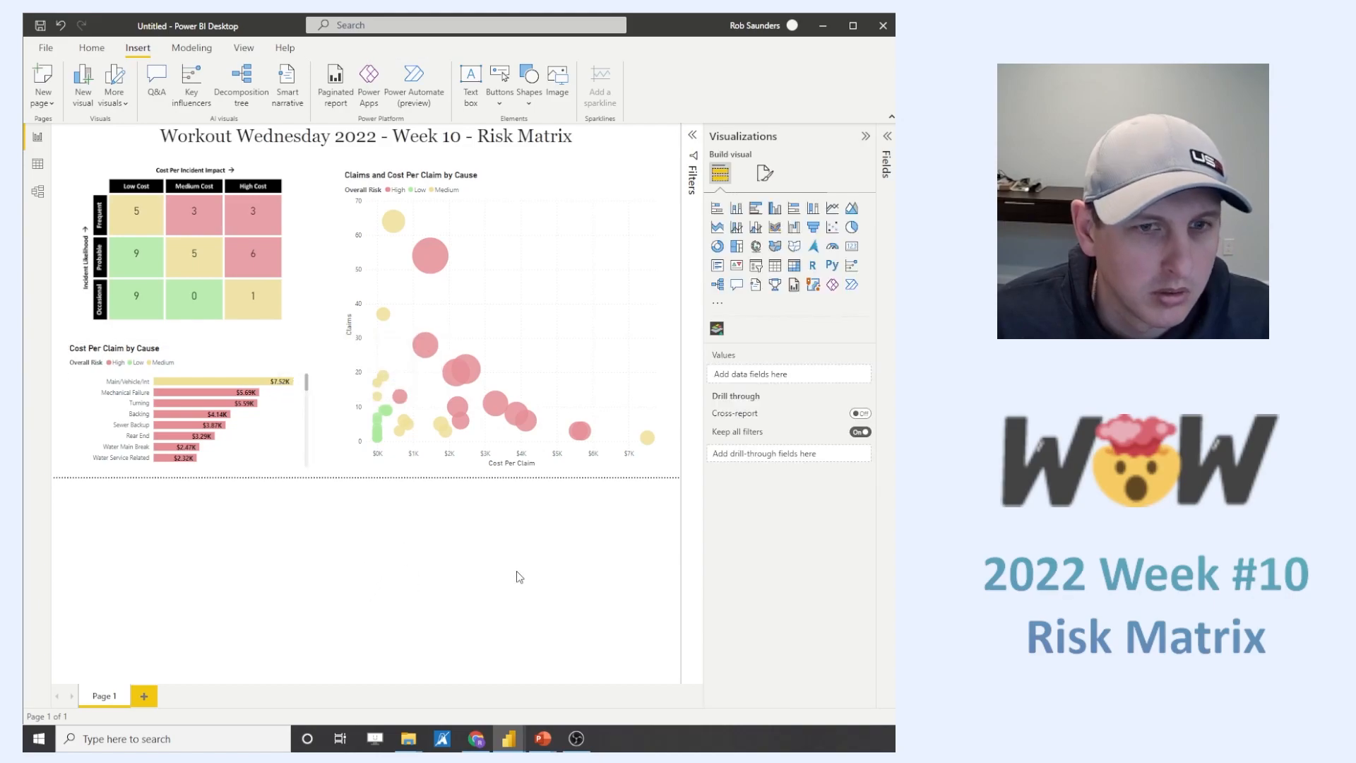
- Select several High risk scatter bubbles in turn to check the bar chart's filtered data labels
click(424, 346)
click(420, 348)
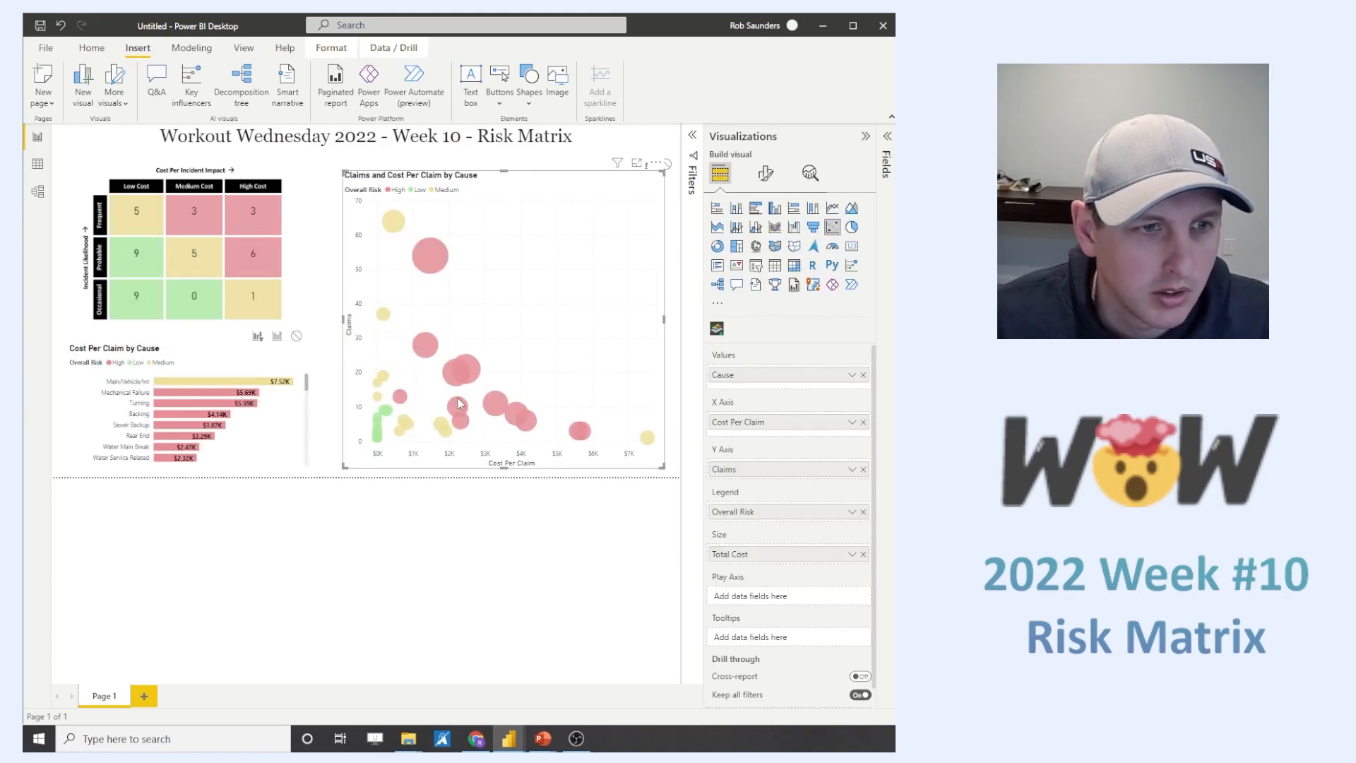
click(459, 406)
click(460, 408)
click(462, 424)
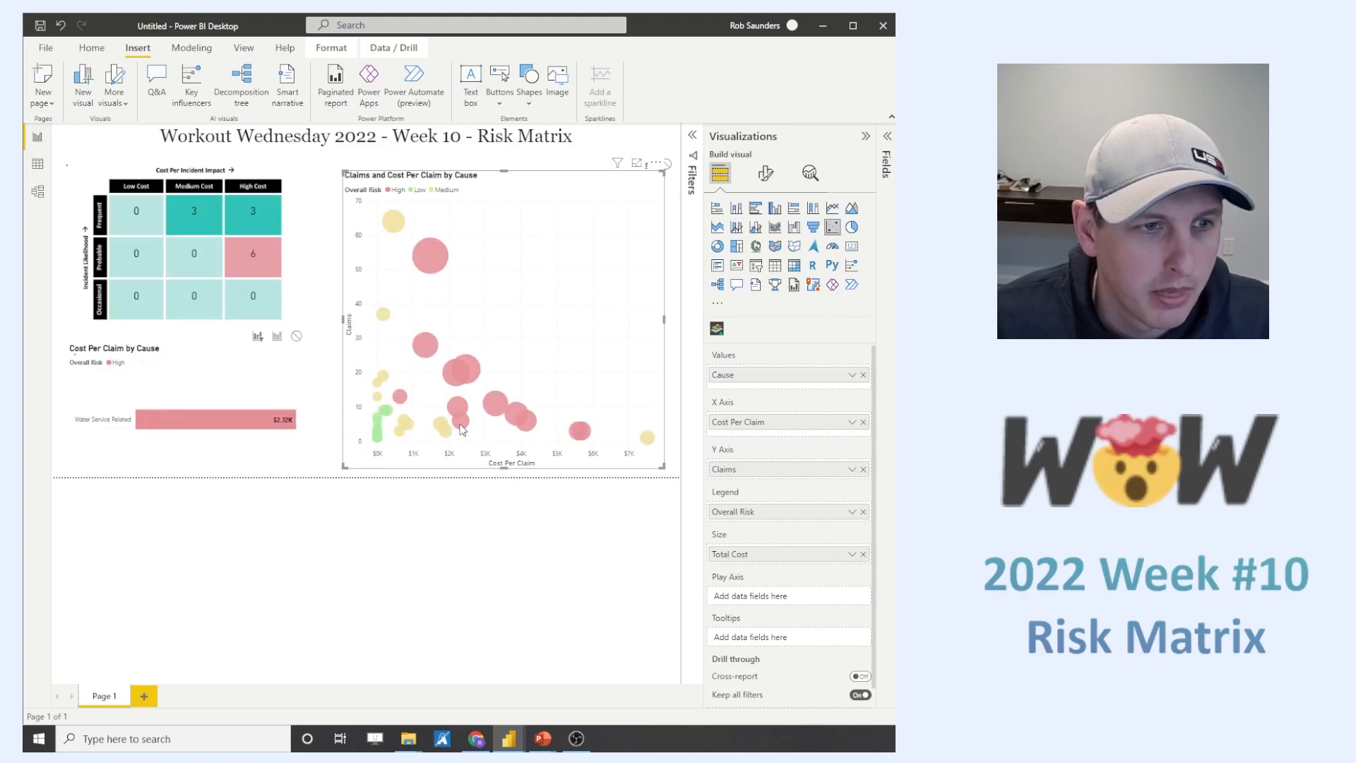
click(463, 427)
click(405, 395)
click(405, 395)
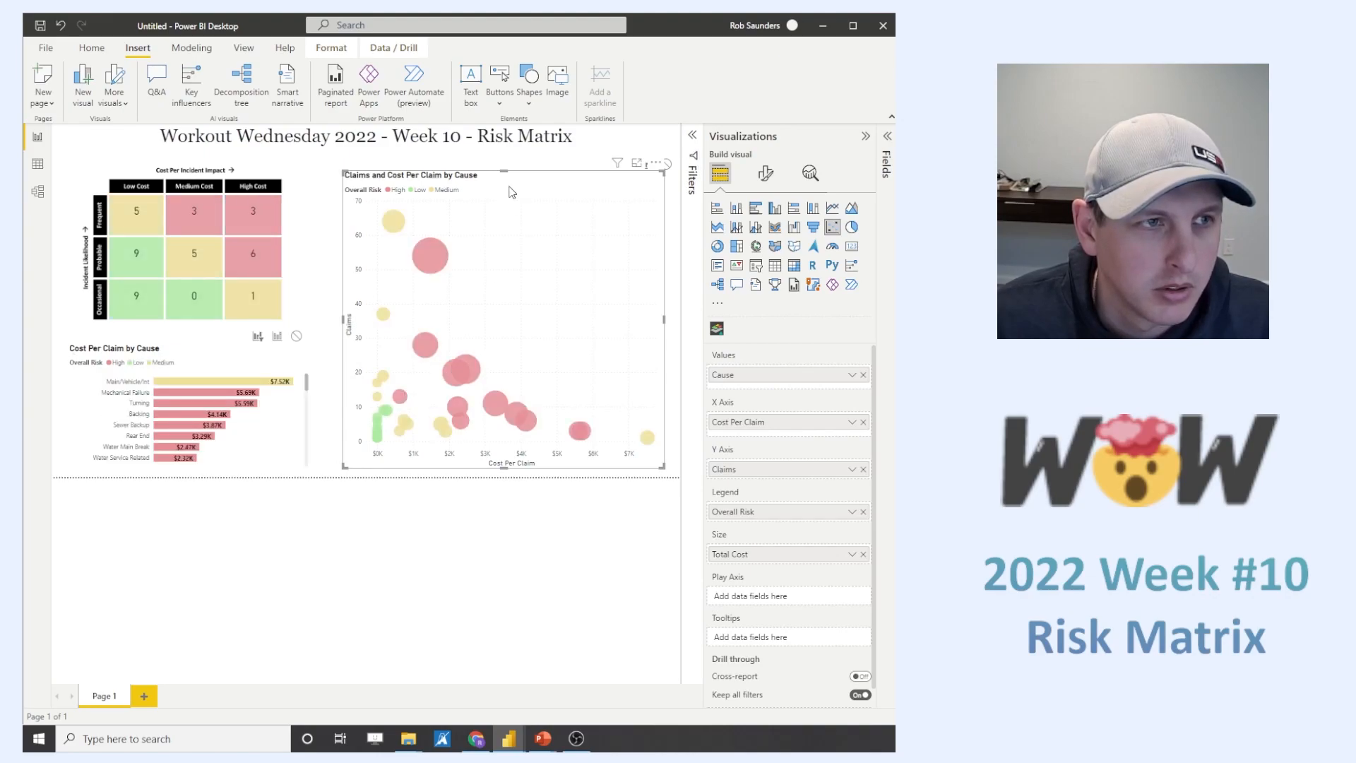
- Turn interaction editing off and back on with the scatter chart selected
click(302, 175)
click(552, 219)
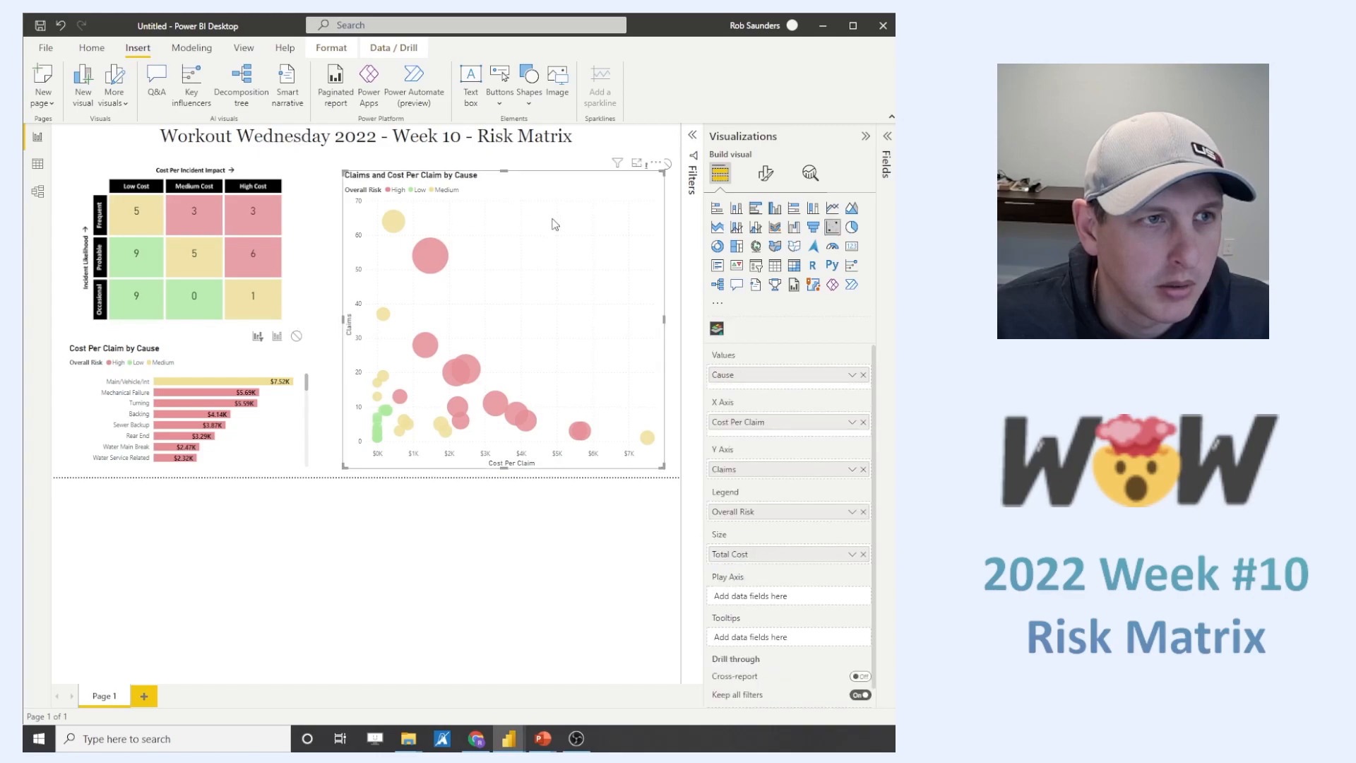
click(393, 48)
click(344, 50)
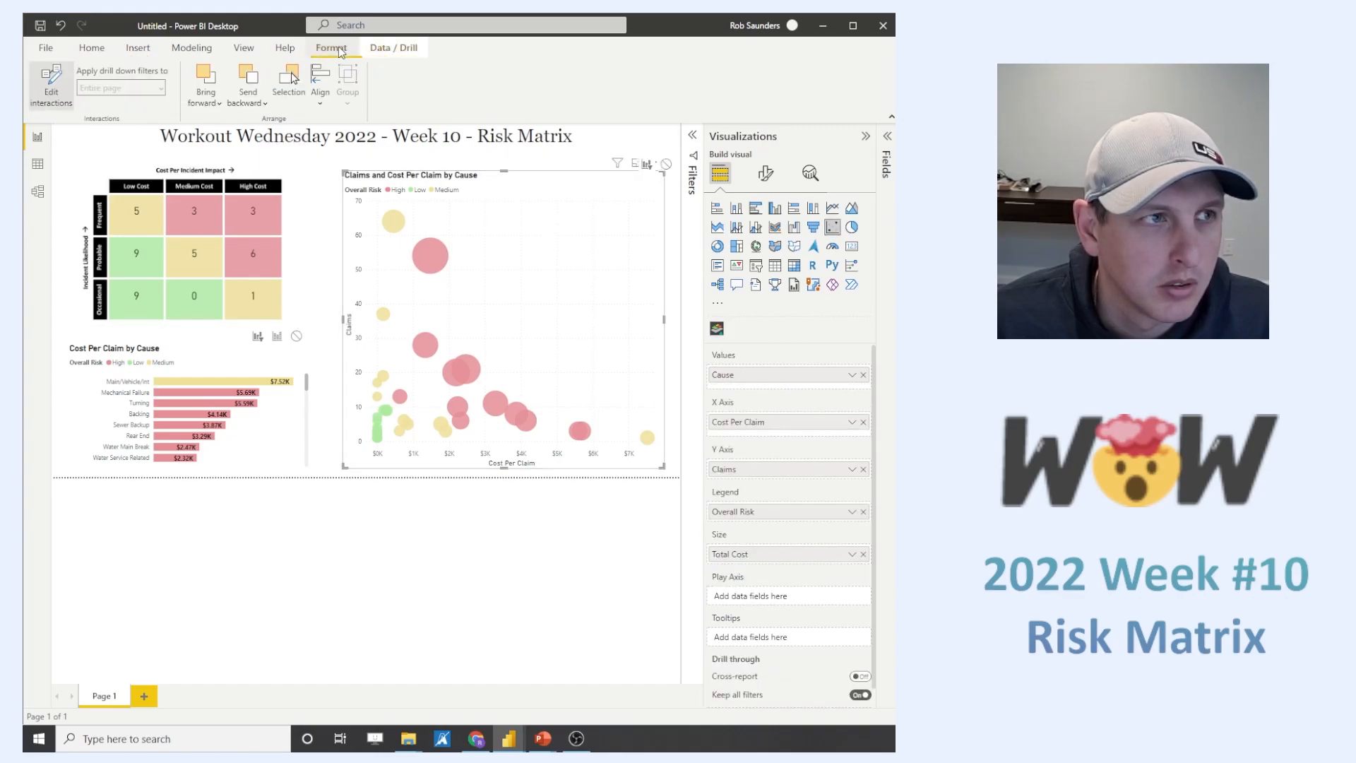
click(62, 104)
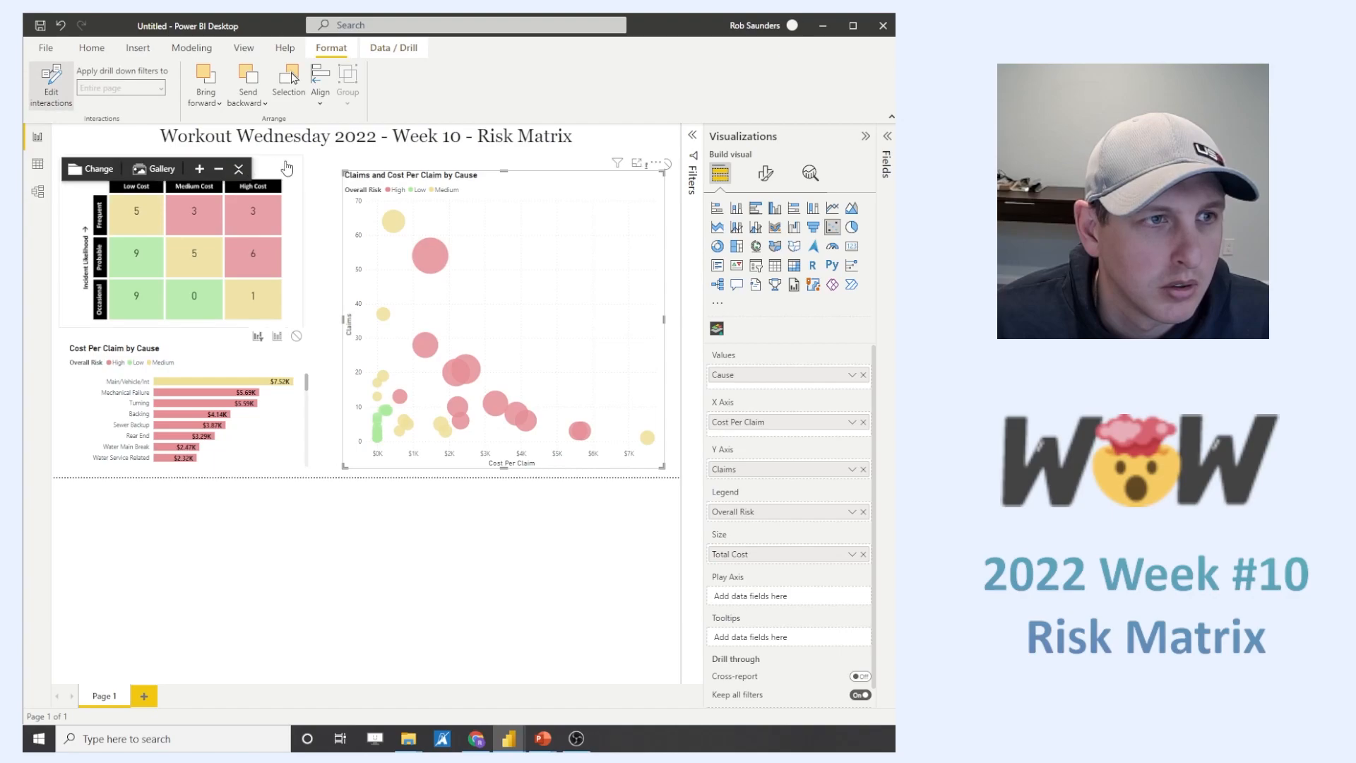
- Refit the zoomed risk matrix map inside its visual
click(238, 169)
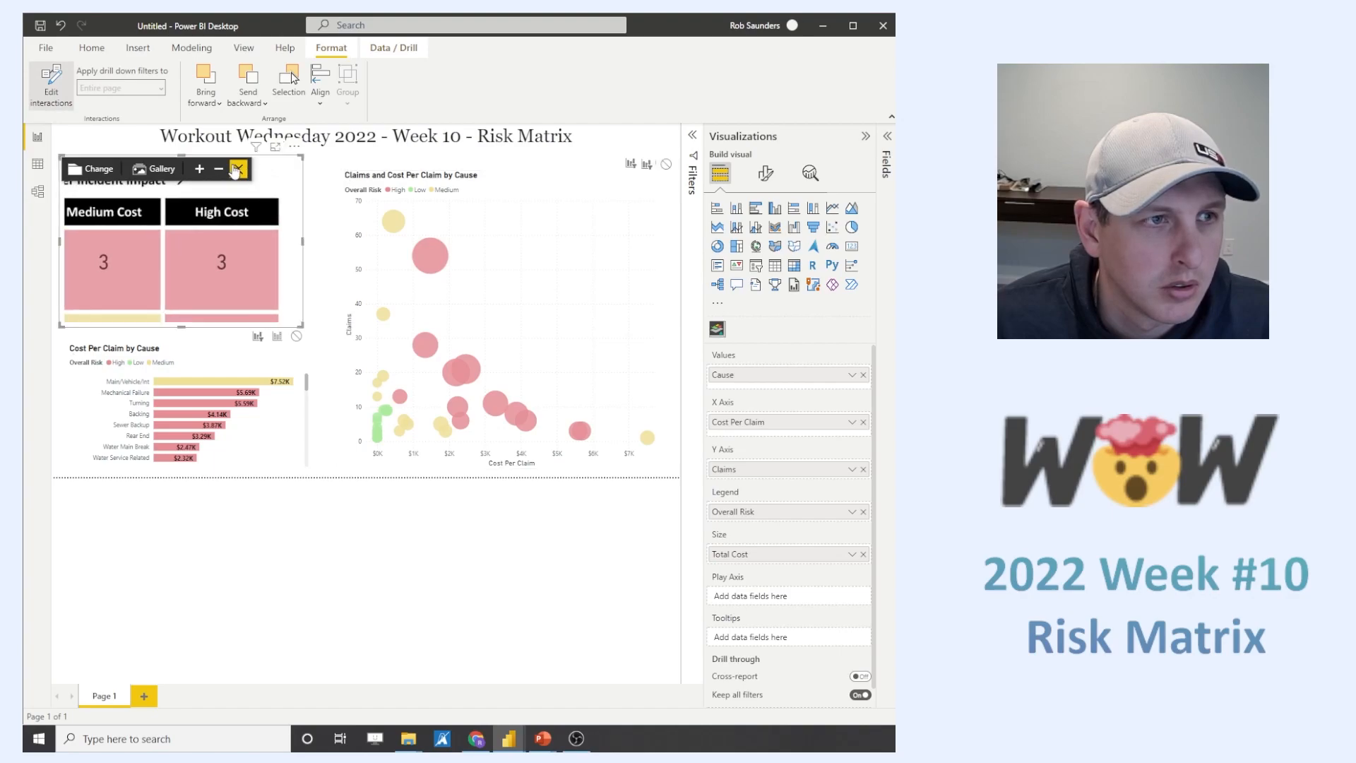
click(535, 288)
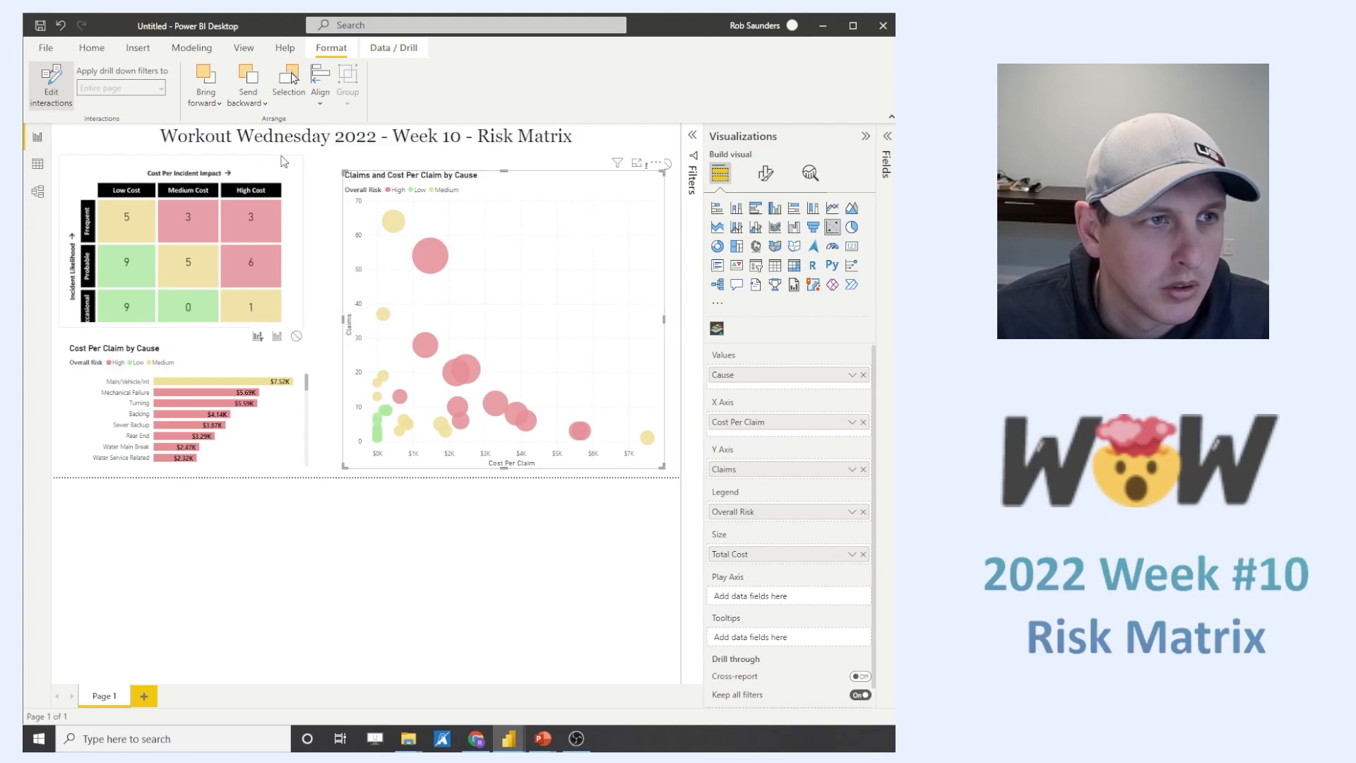
click(239, 169)
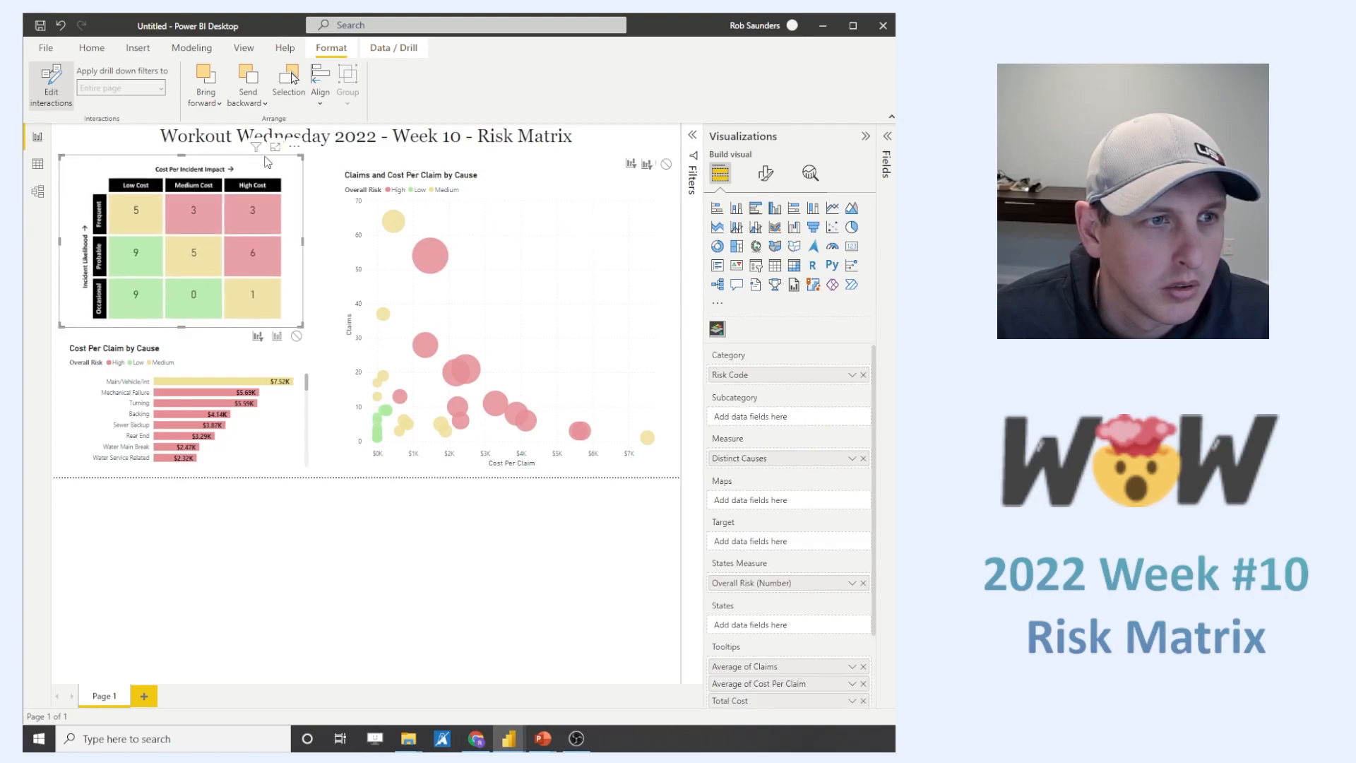
- Move the risk matrix down to expose its interaction options for the scatter chart, and return it below the page title
drag(264, 139, 269, 218)
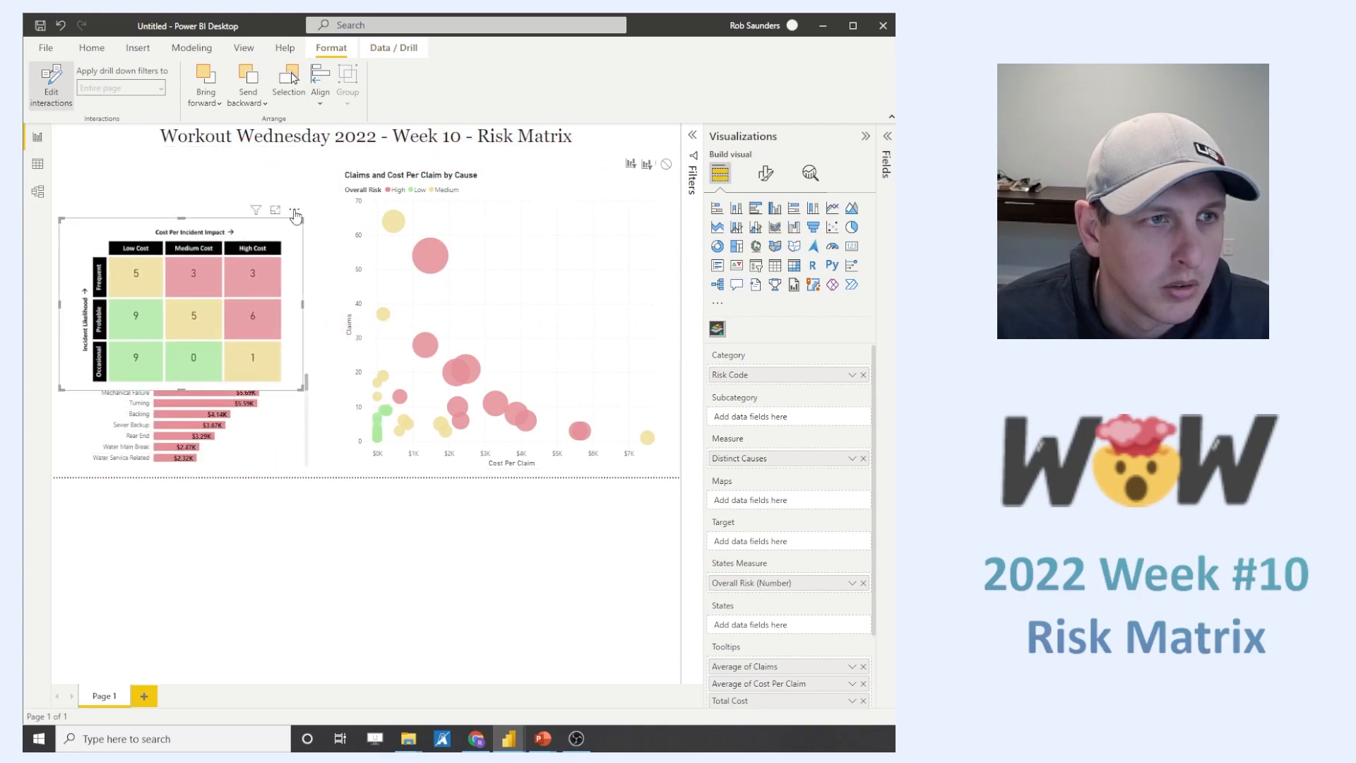
click(530, 192)
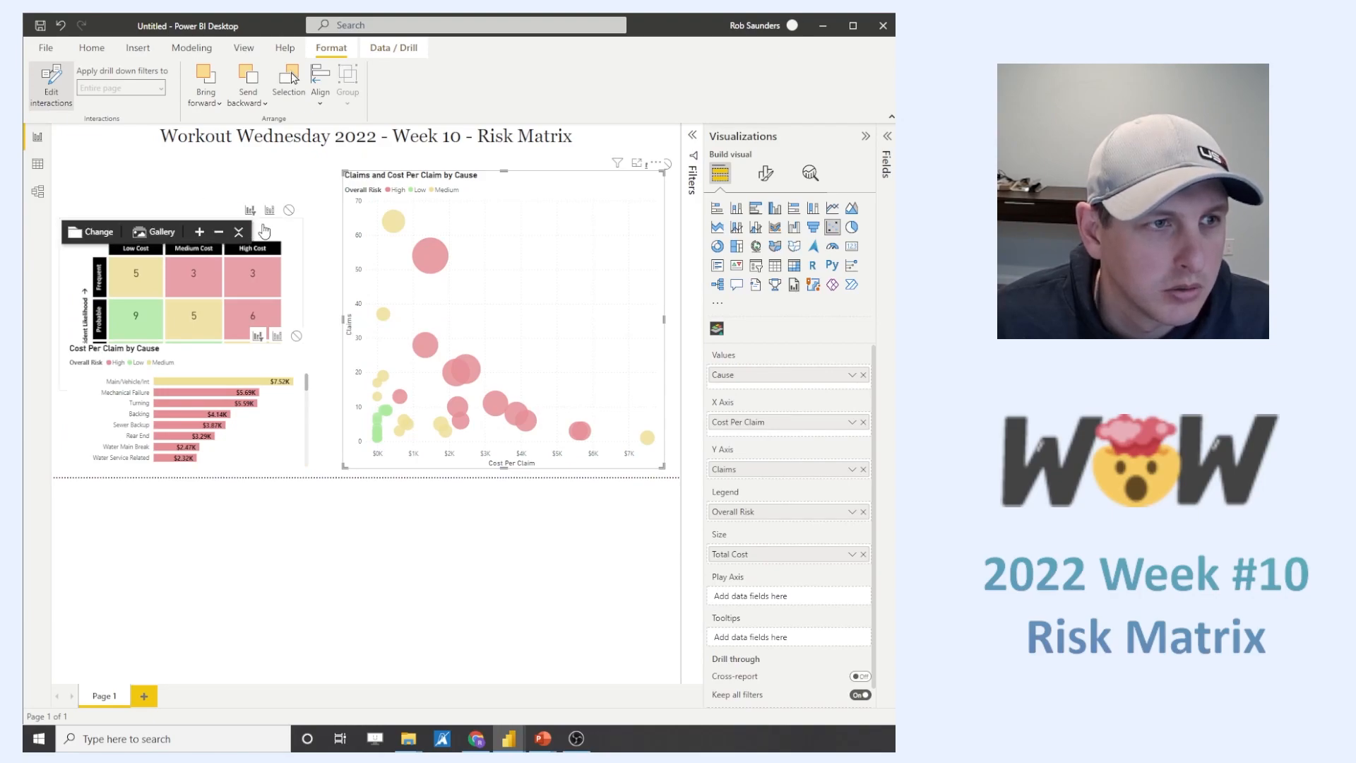
click(240, 232)
drag(196, 218, 197, 164)
- Raise the upper edge of the scatter chart slightly toward the page title
click(517, 176)
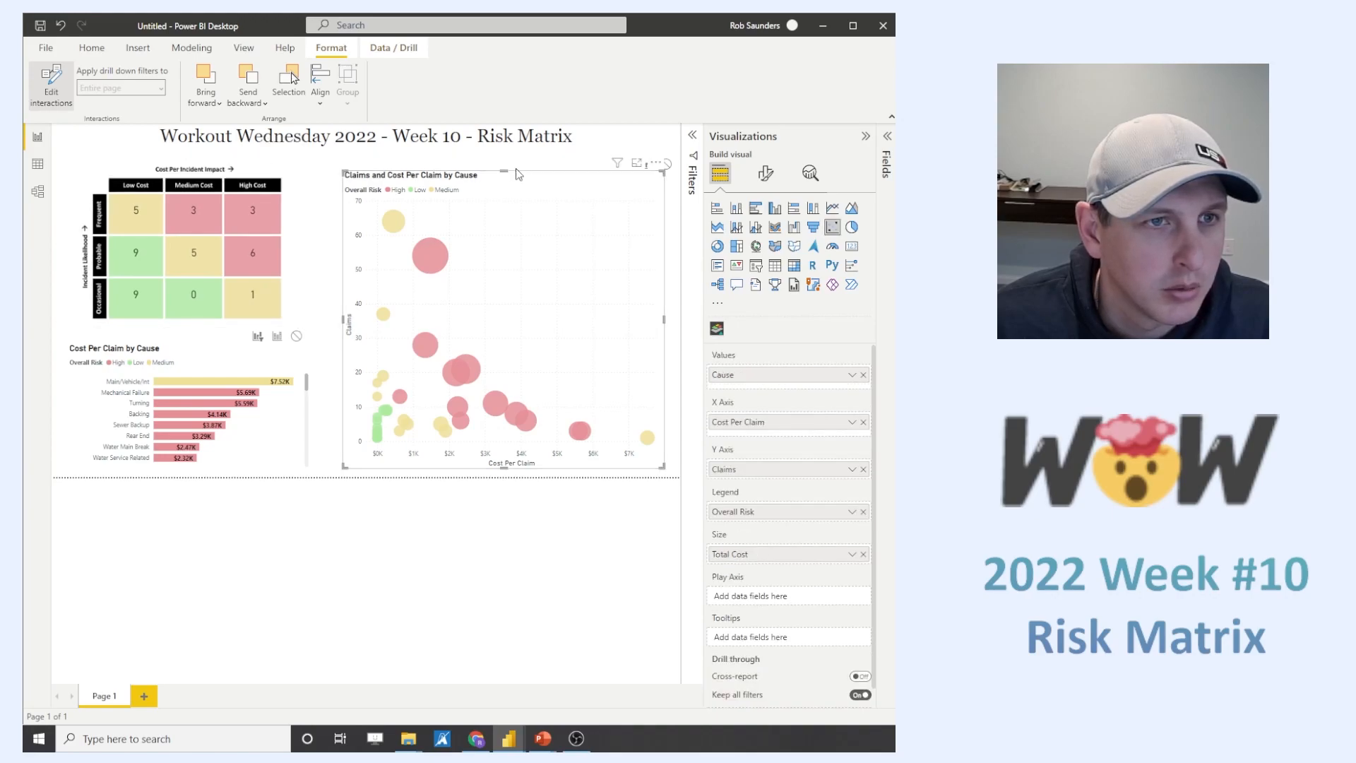
drag(503, 172, 503, 164)
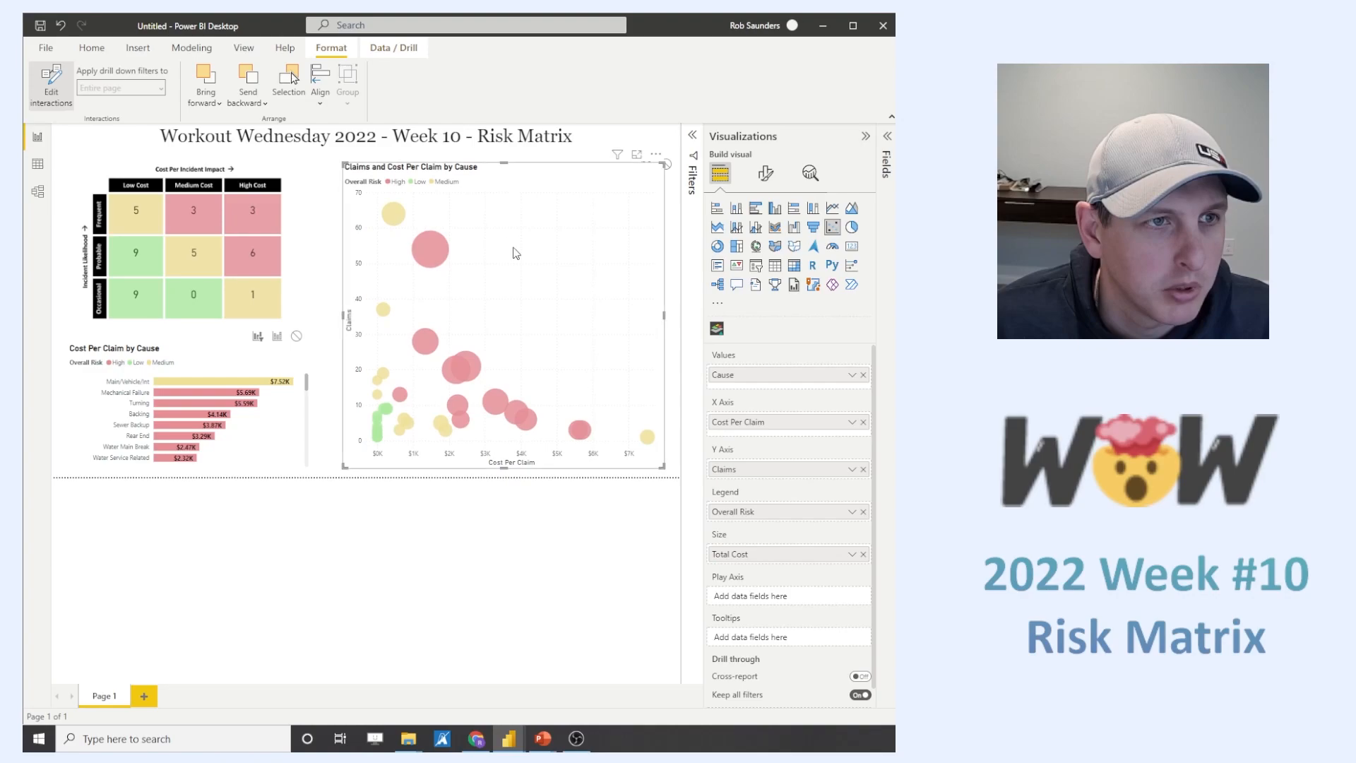
click(475, 524)
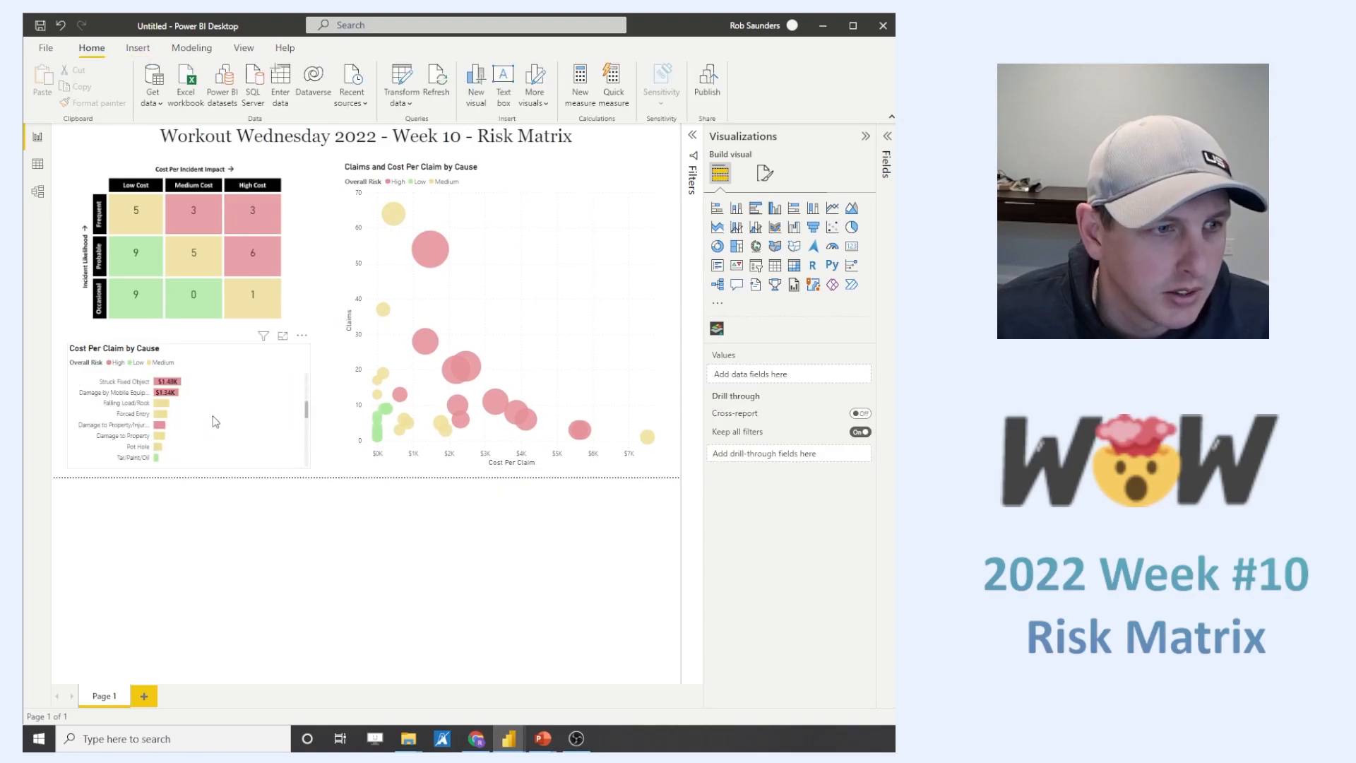
- Test the risk matrix's cross-filtering with the Probable High, Medium and Low Cost cells and the Occasional Medium Cost cell
click(273, 269)
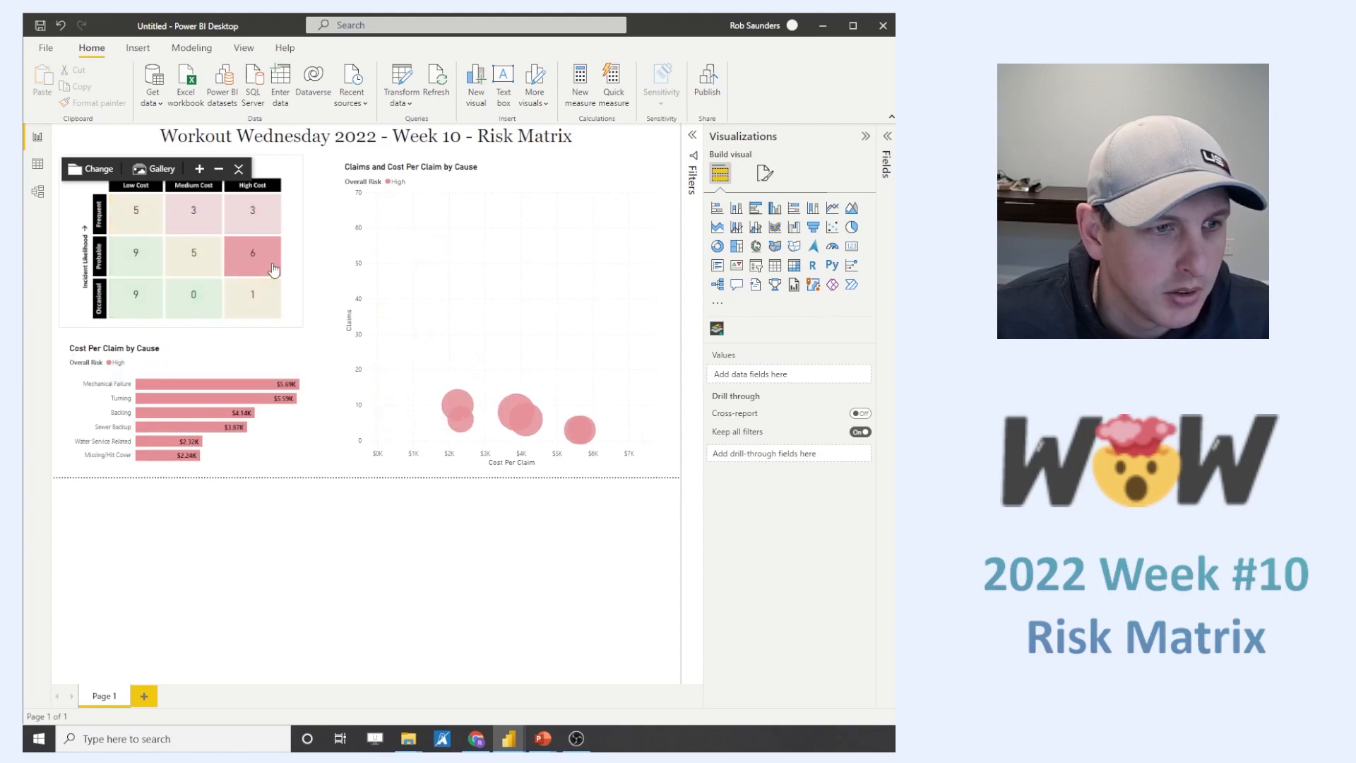
click(273, 269)
click(203, 270)
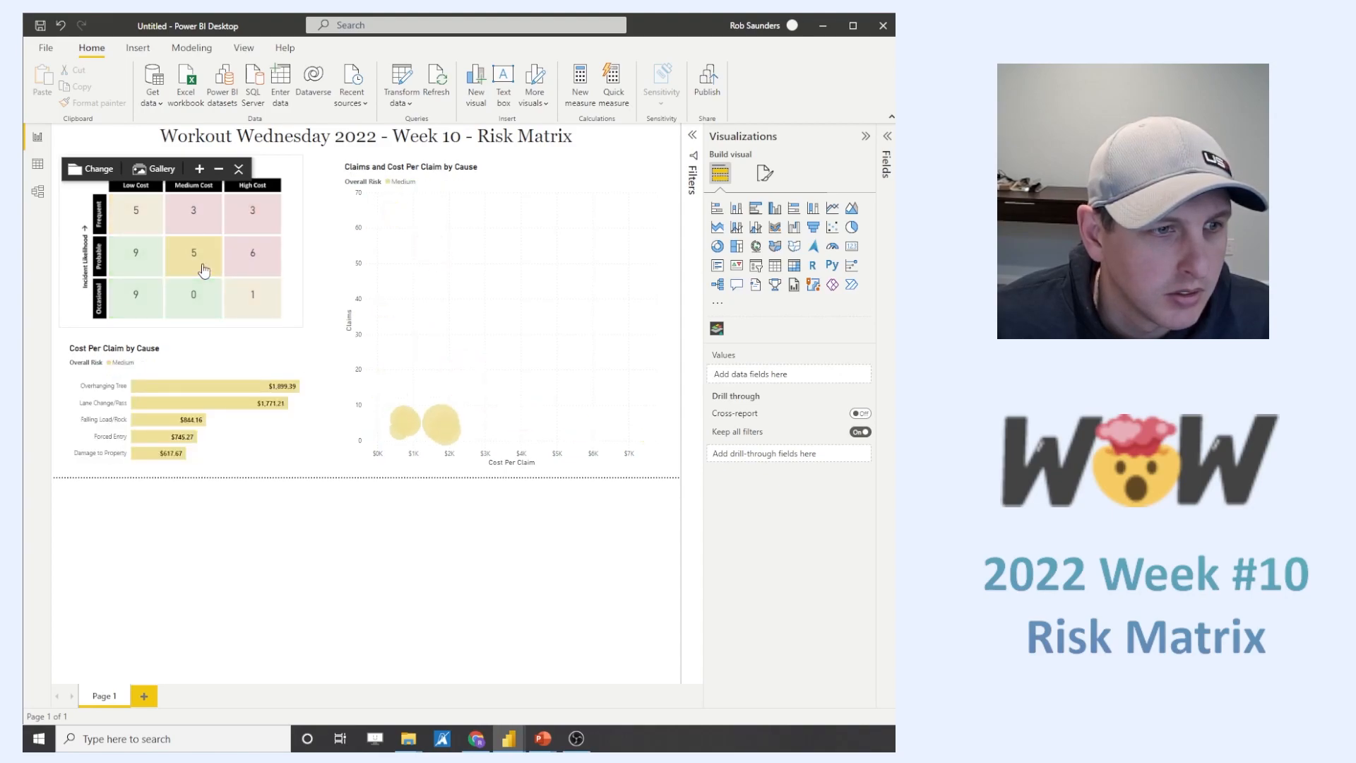
click(203, 269)
click(149, 266)
click(150, 266)
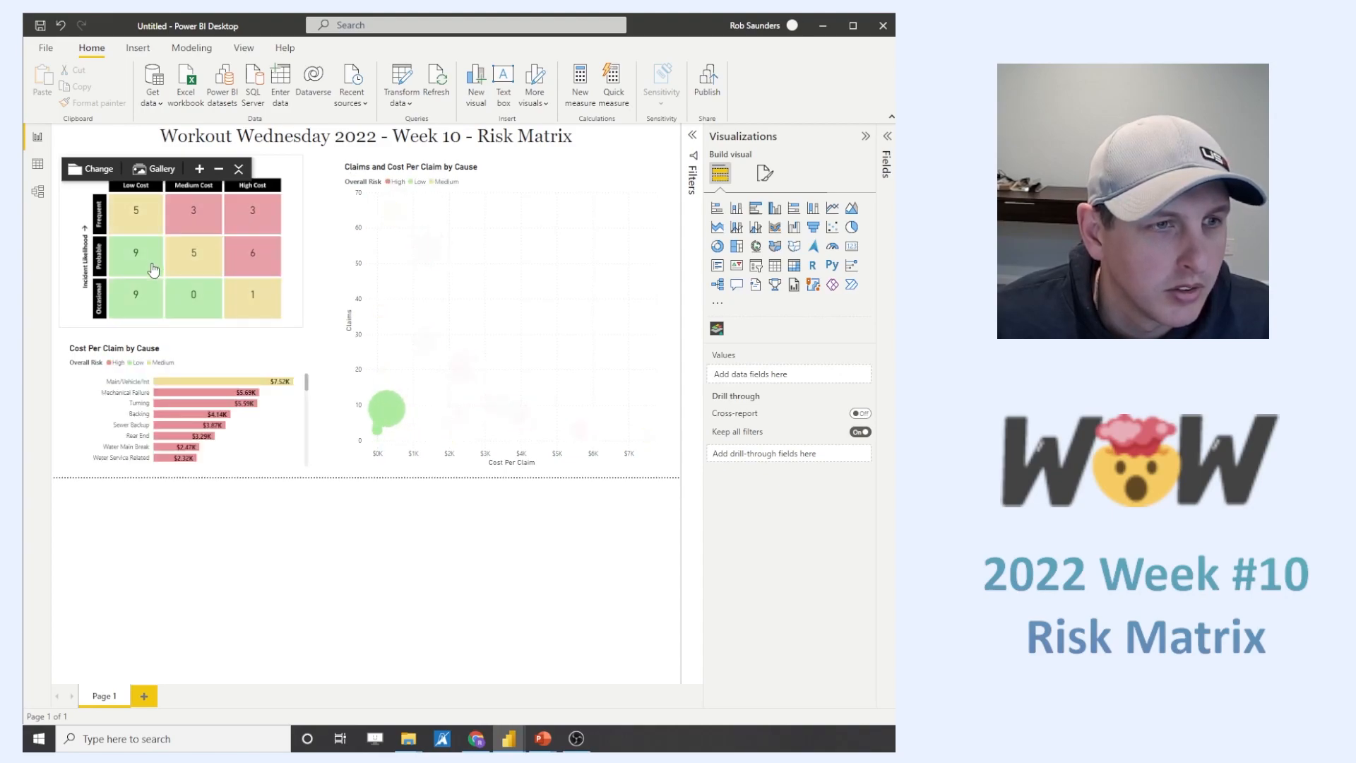
click(196, 310)
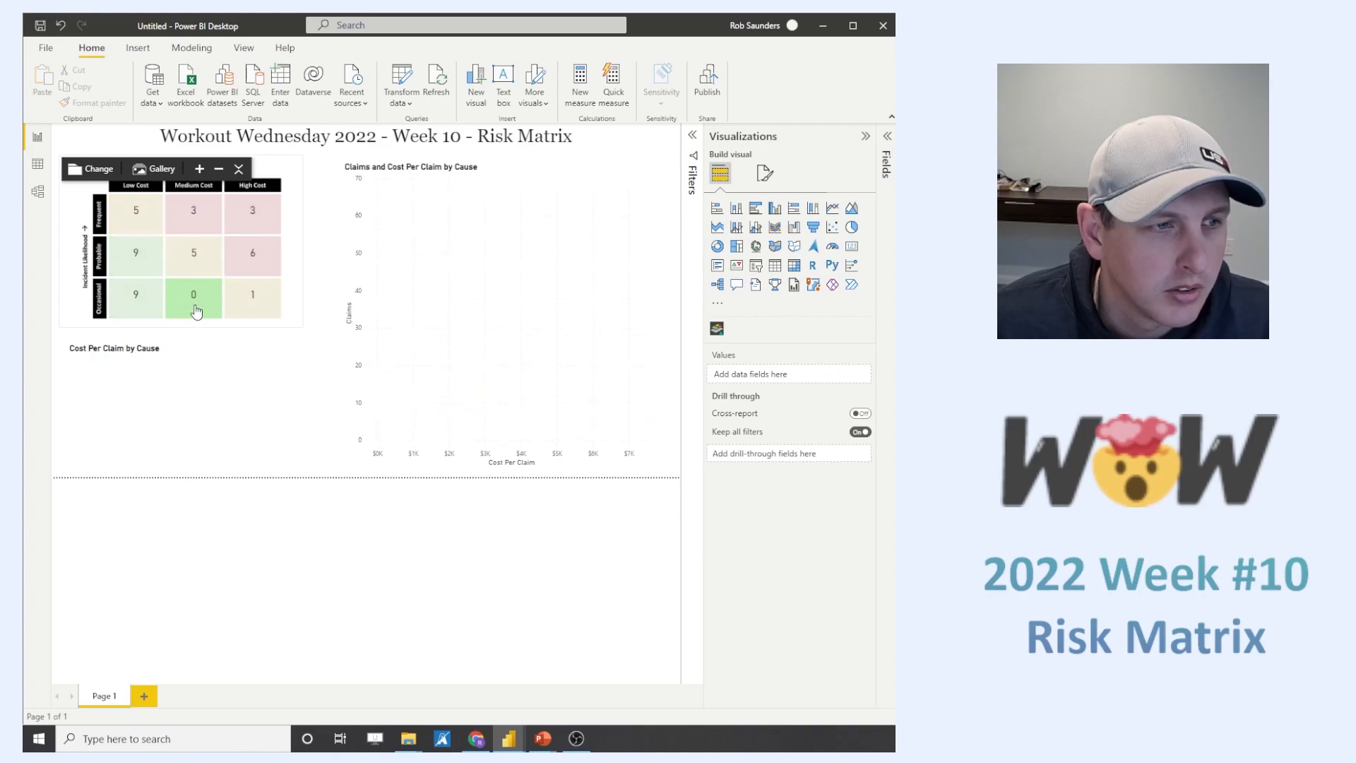
click(195, 311)
click(191, 309)
click(185, 308)
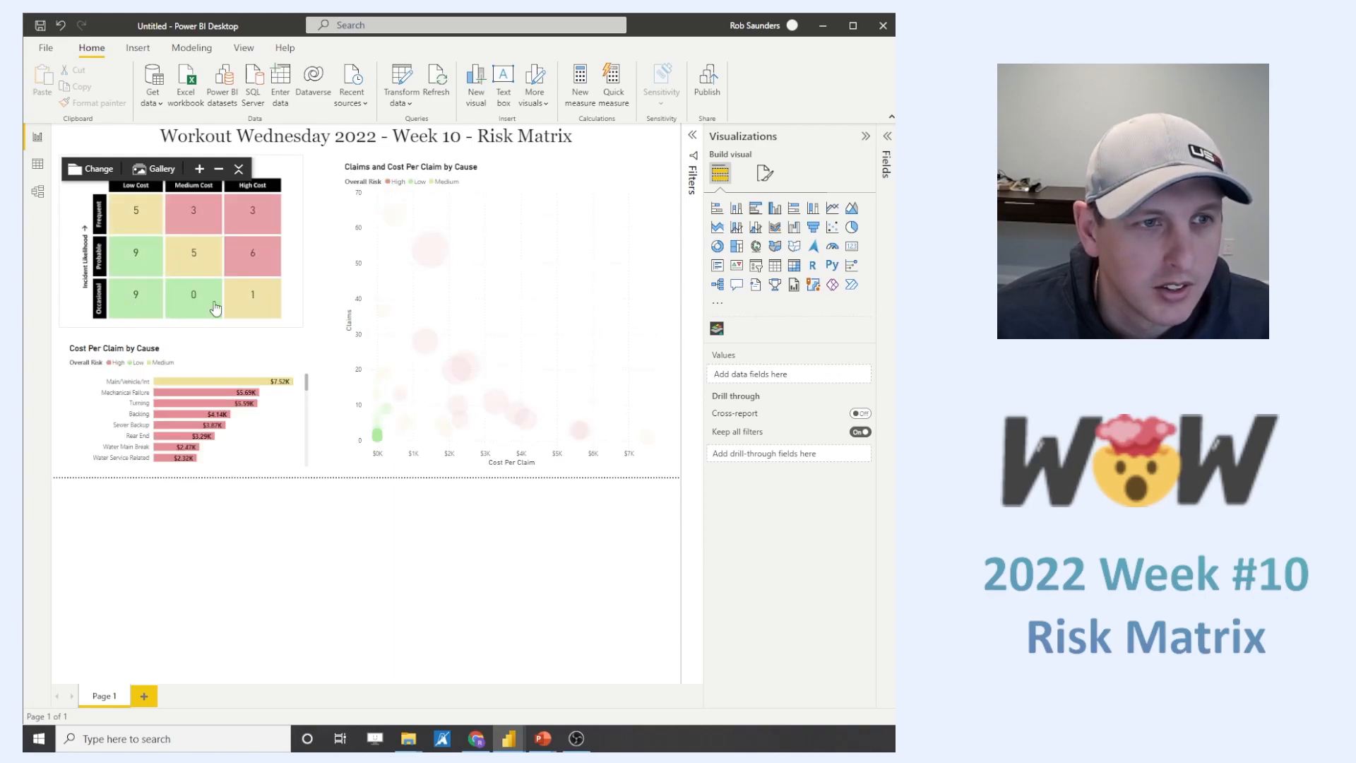
- Test how scatter chart bubbles filter the matrix and bar chart, and inspect the tooltips of matrix cells and bubbles
click(429, 258)
click(426, 254)
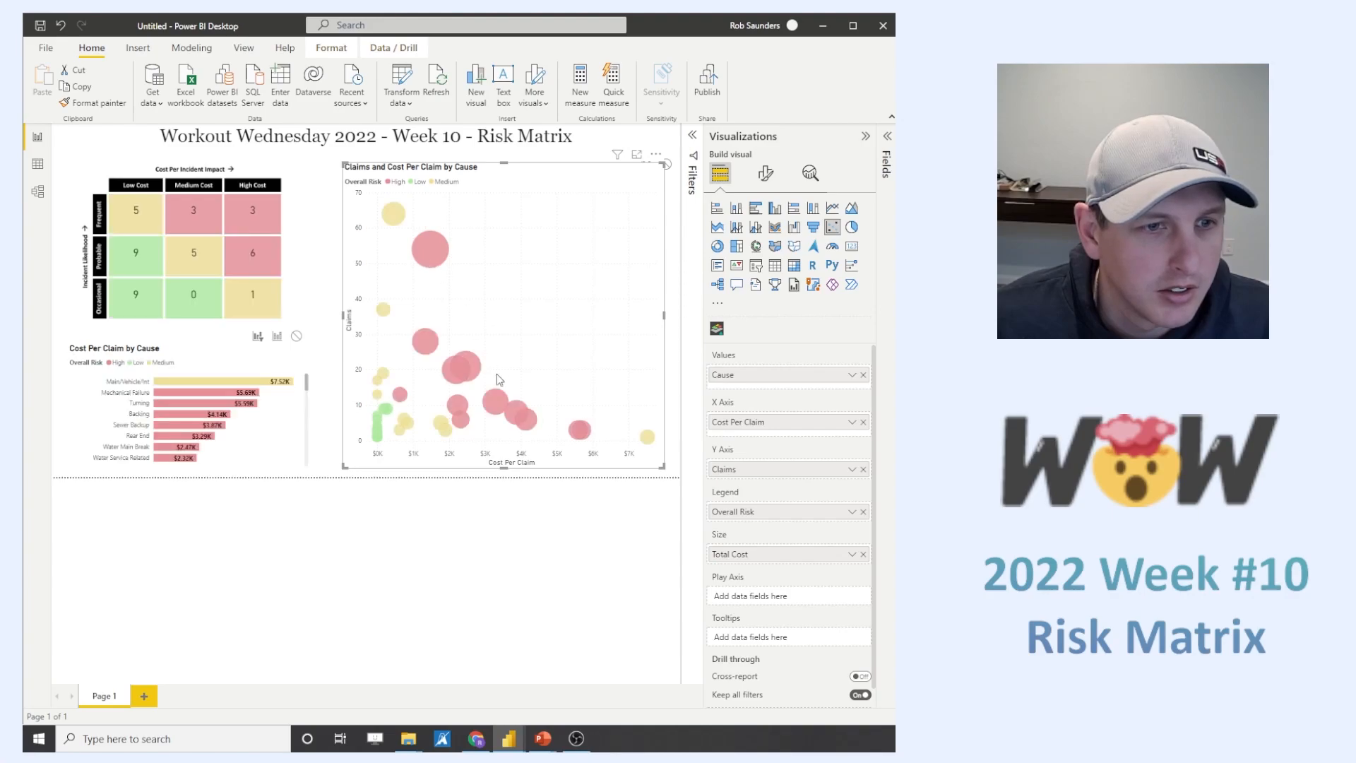
click(503, 404)
click(505, 404)
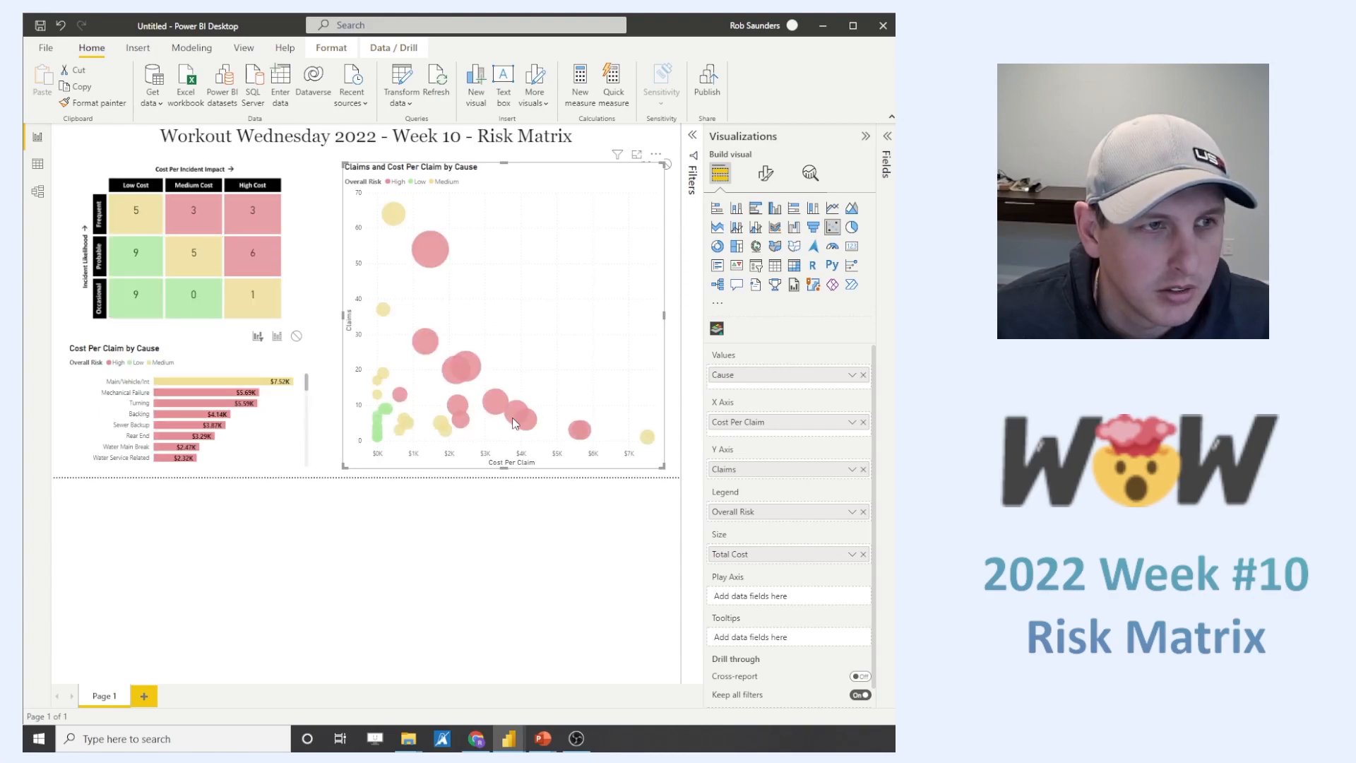
click(513, 417)
mouse_move(269, 258)
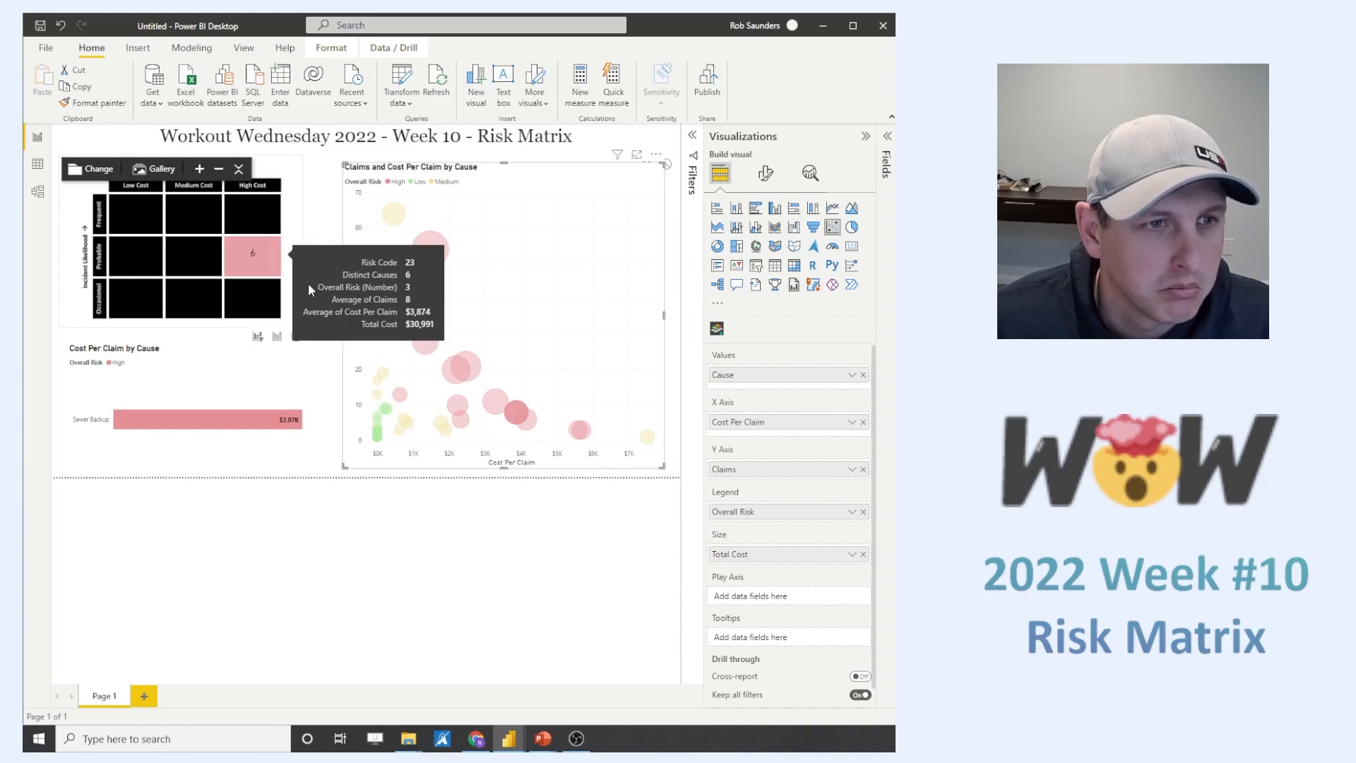
mouse_move(507, 417)
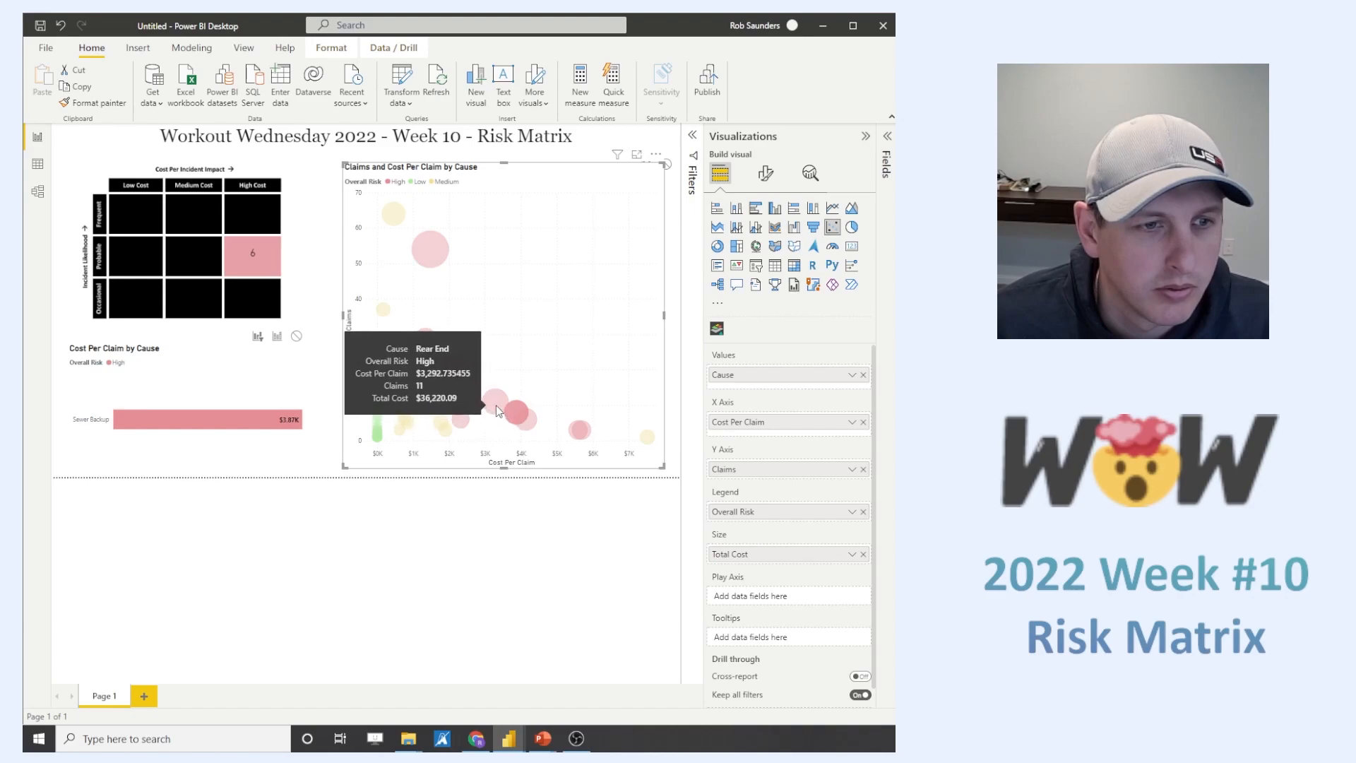
mouse_move(465, 375)
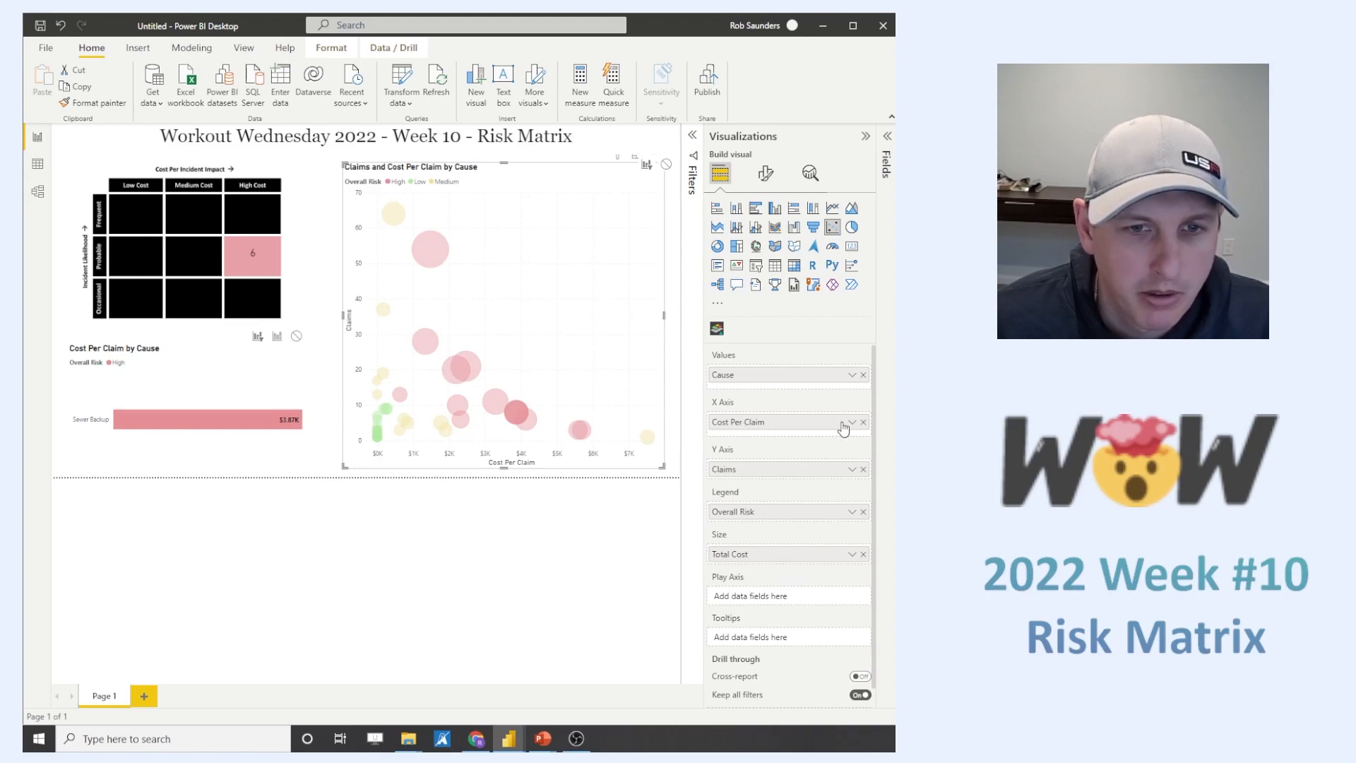
- Set the decimal places of the scatter chart's X-axis values to 2
click(765, 173)
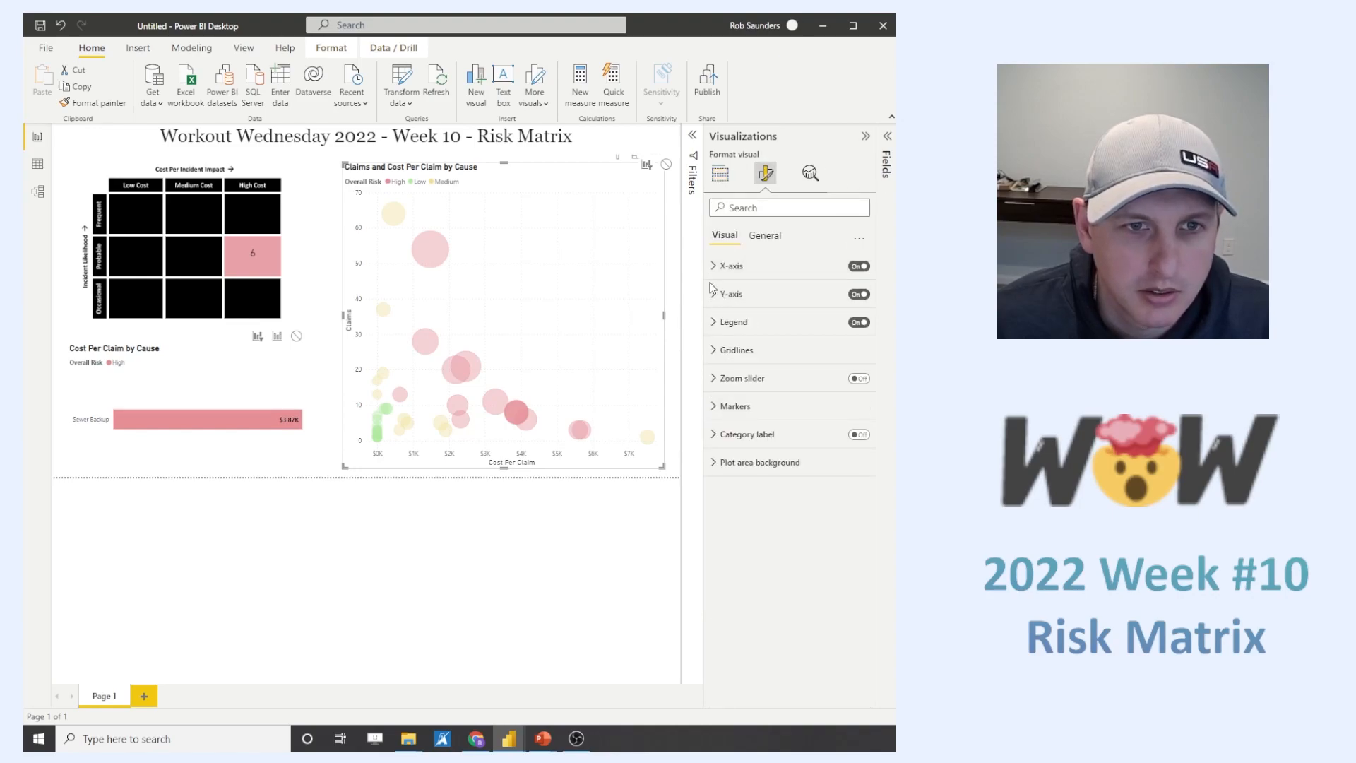
click(711, 269)
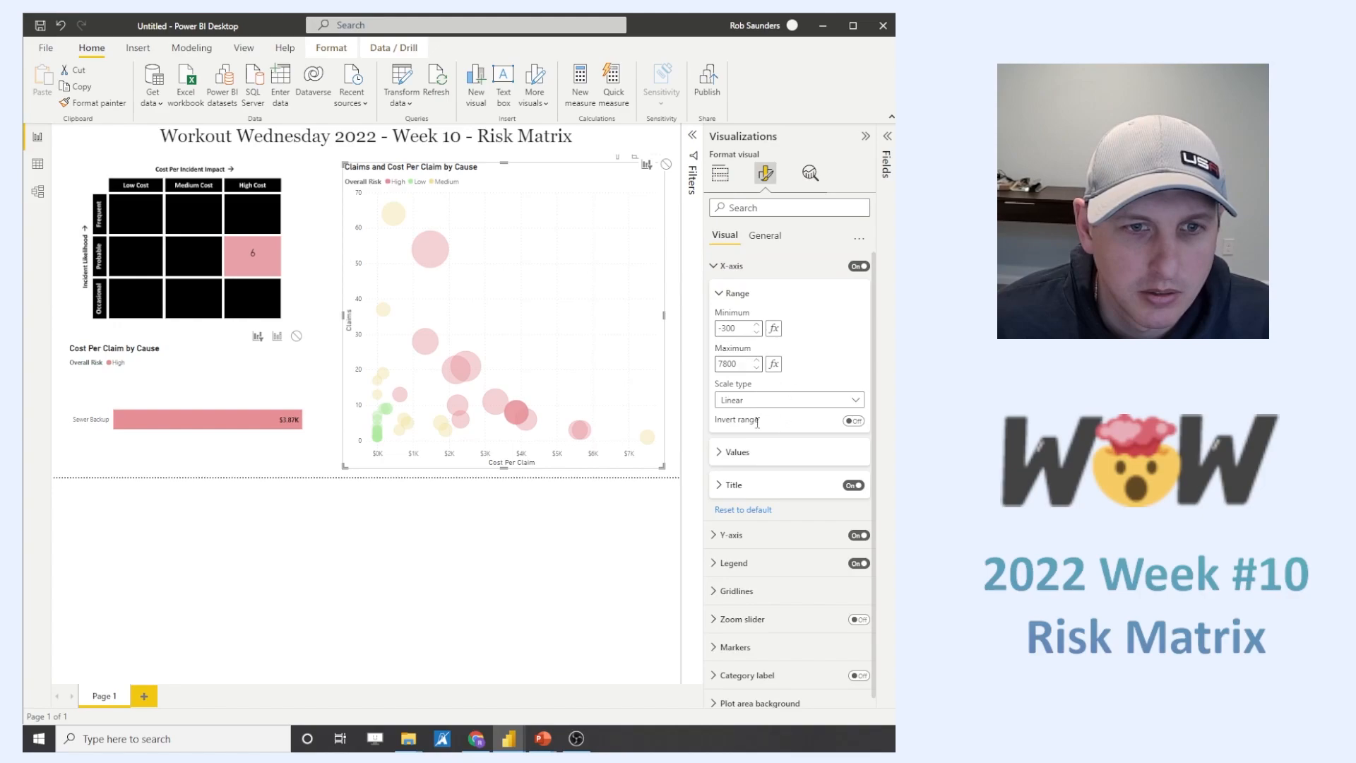
click(740, 453)
scroll(740, 442, down, 3)
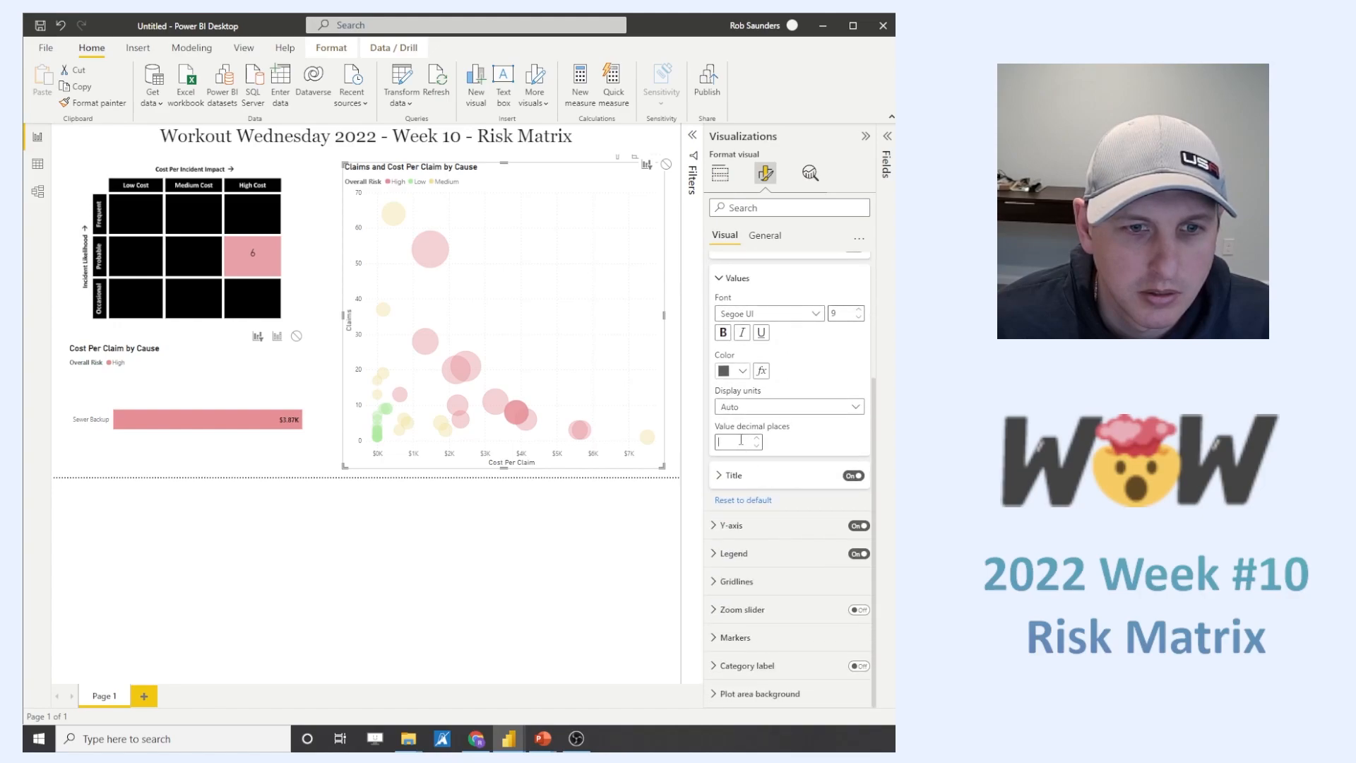
click(740, 440)
text(2)
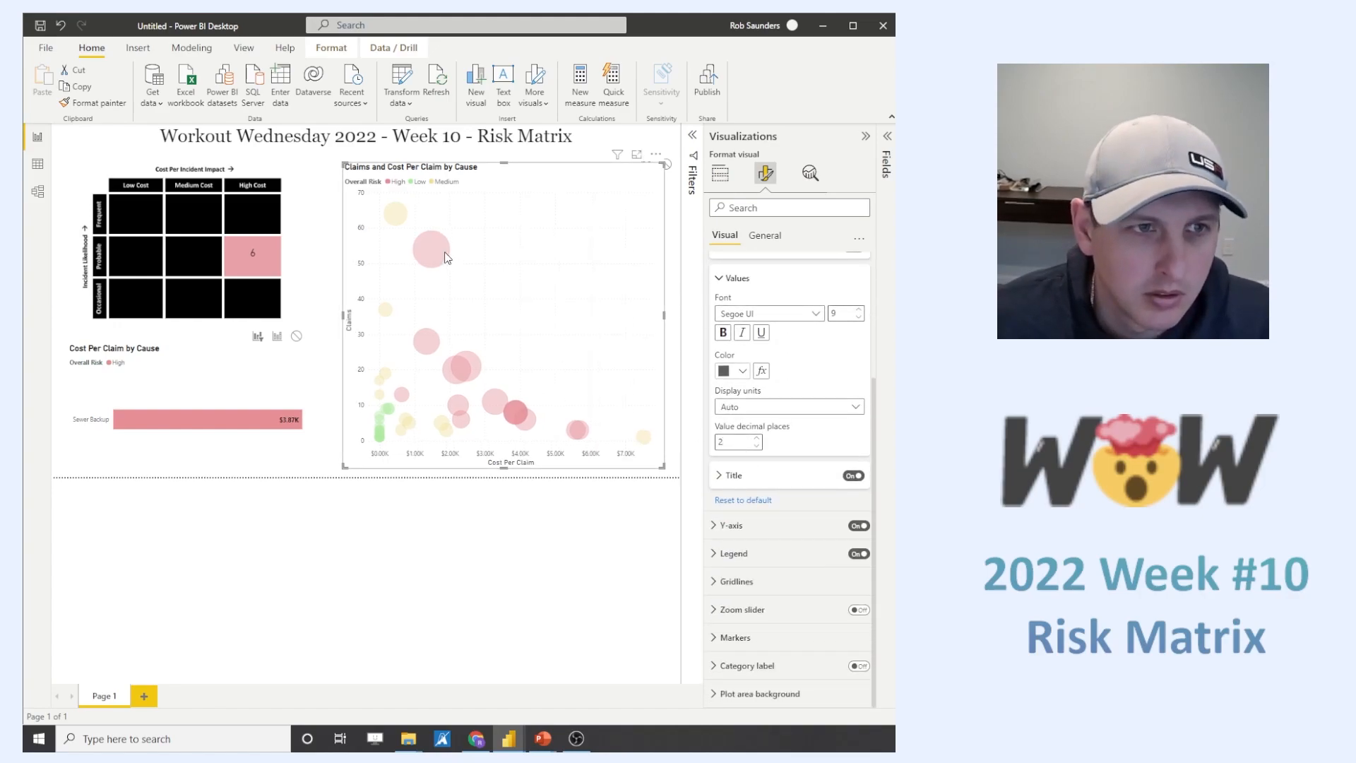
- Check the number format in the scatter bubbles' tooltips and look through the chart's marker settings
mouse_move(447, 258)
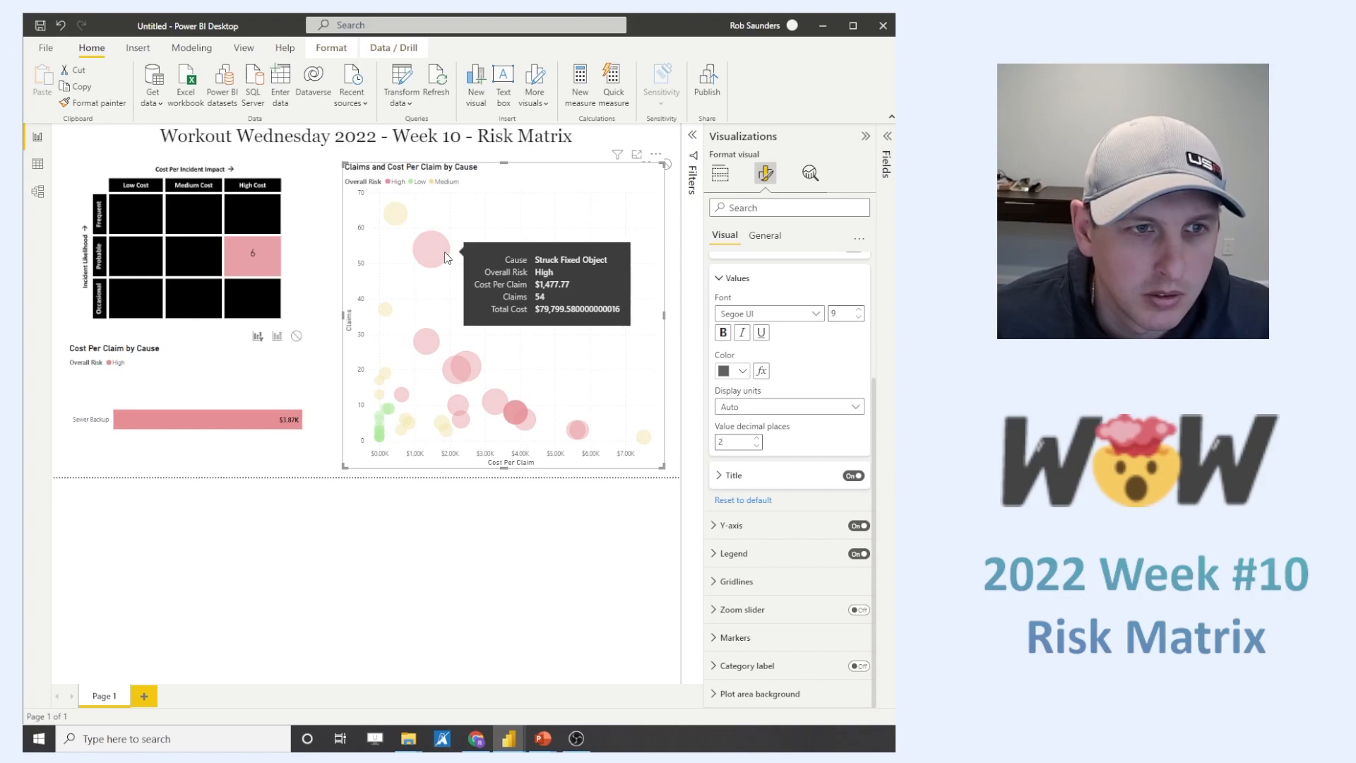
mouse_move(465, 372)
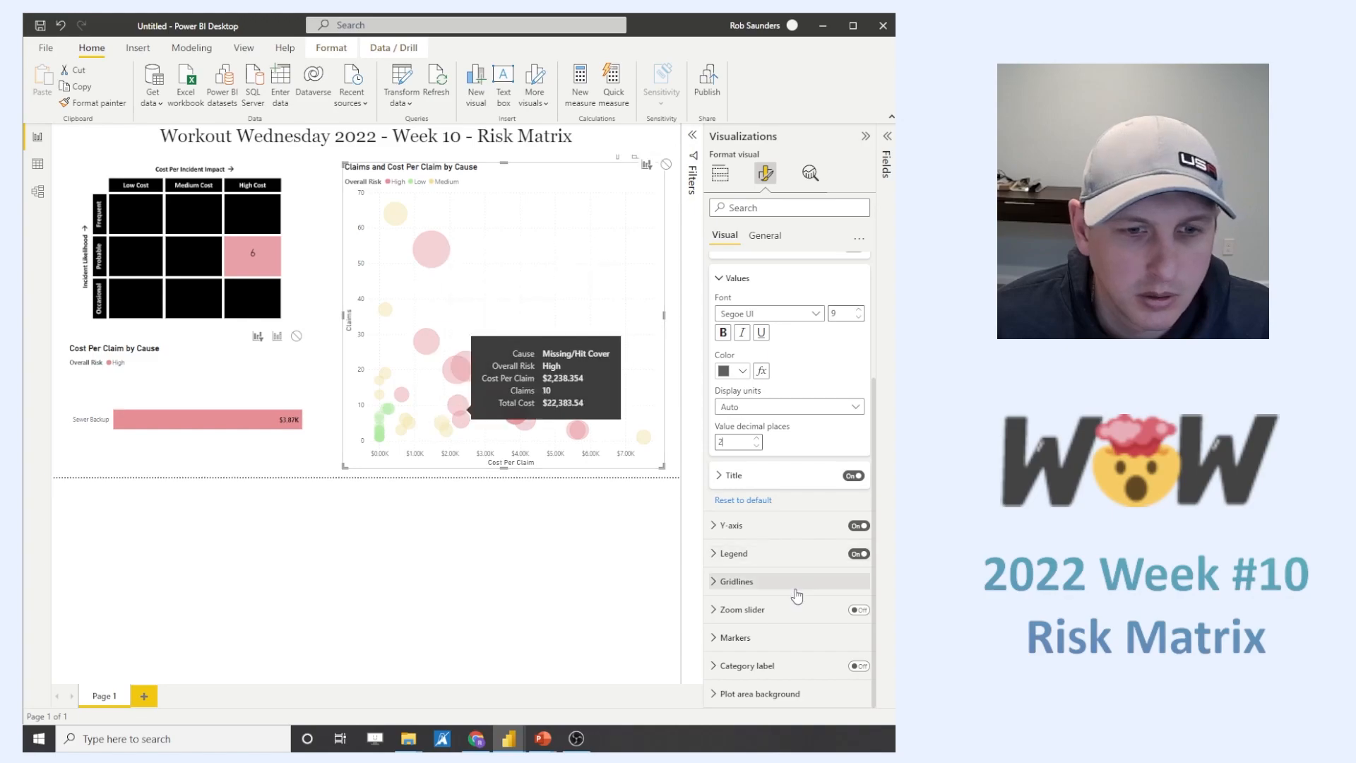
click(719, 173)
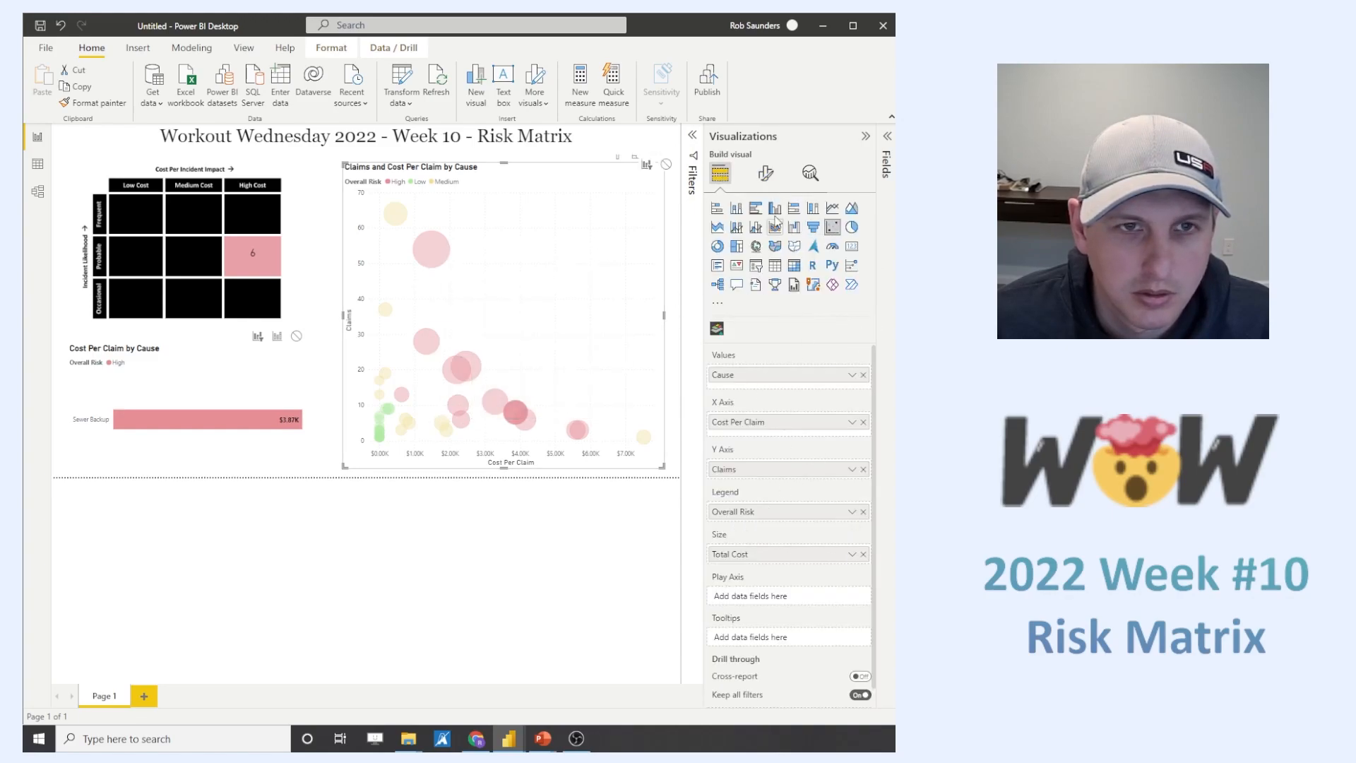
click(765, 173)
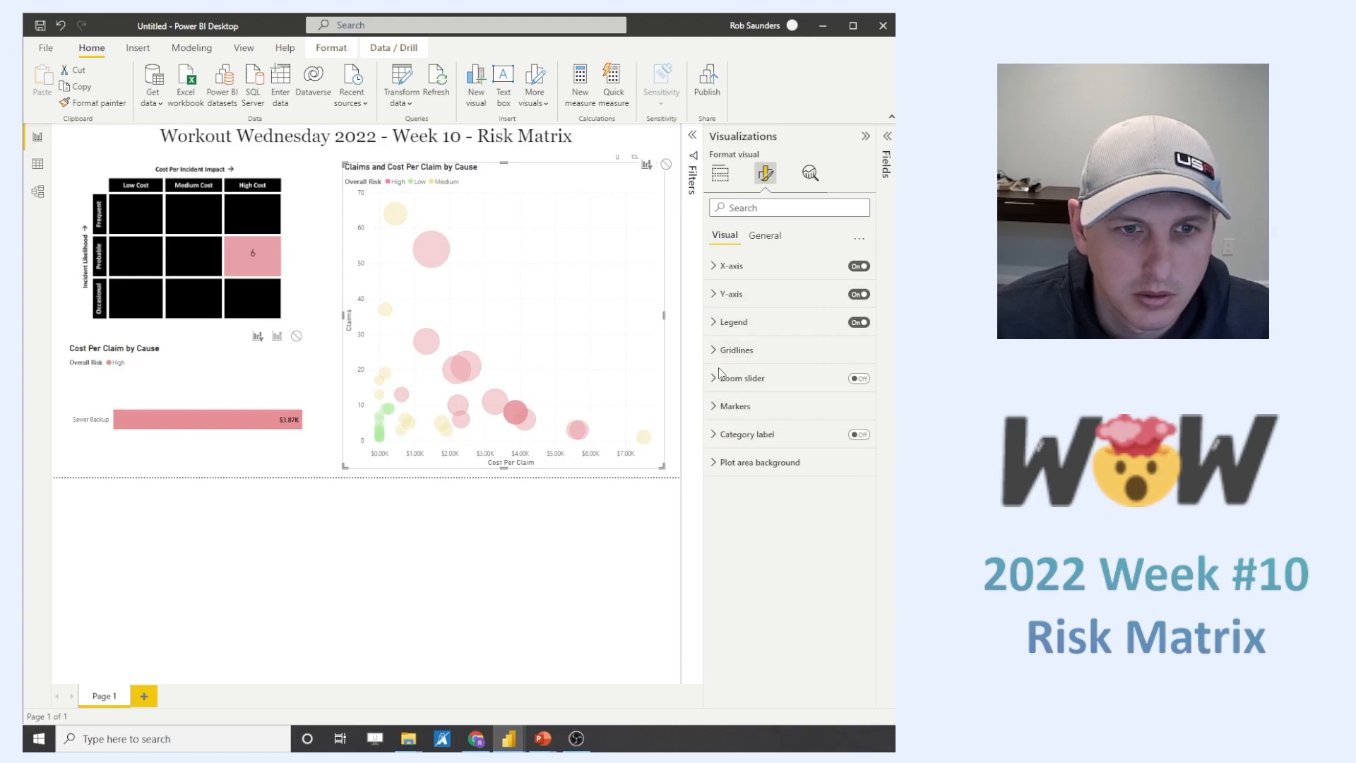
click(777, 409)
scroll(781, 505, down, 3)
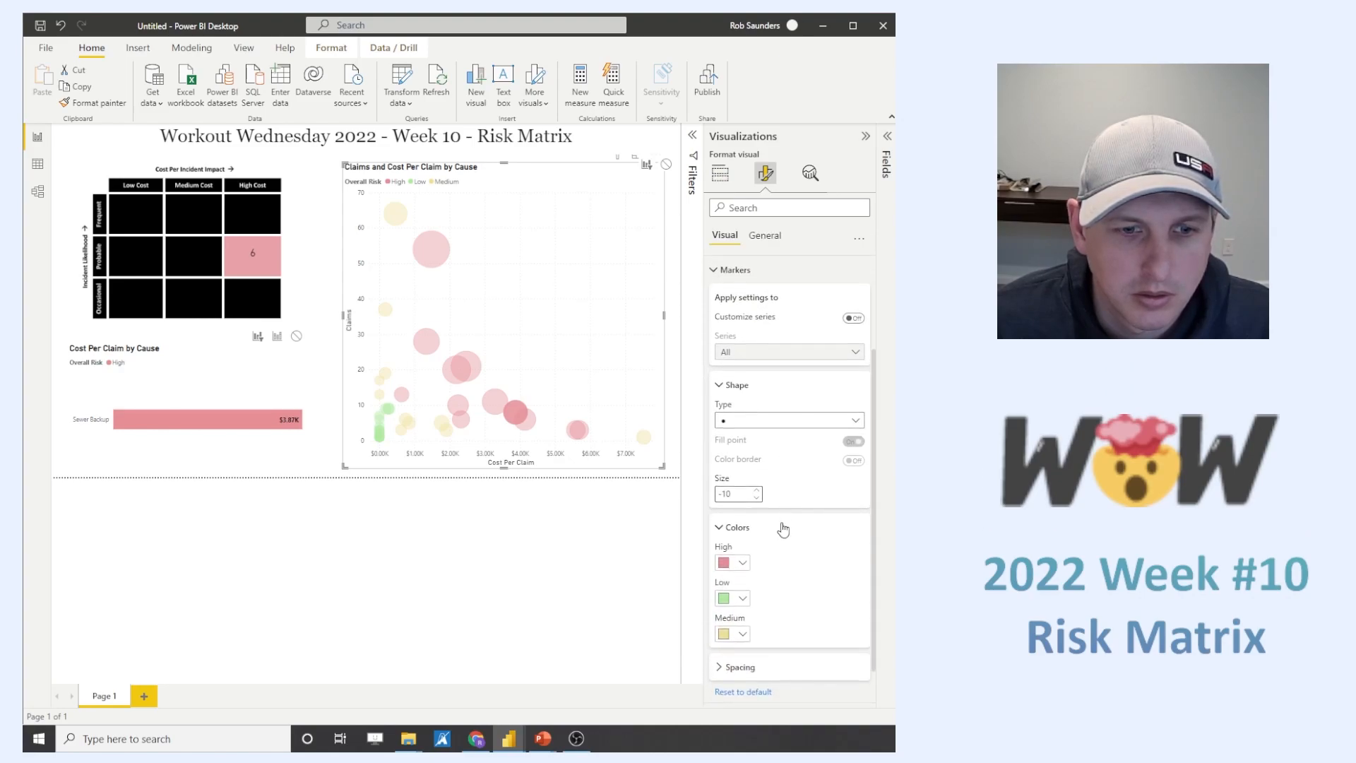
scroll(796, 502, up, 3)
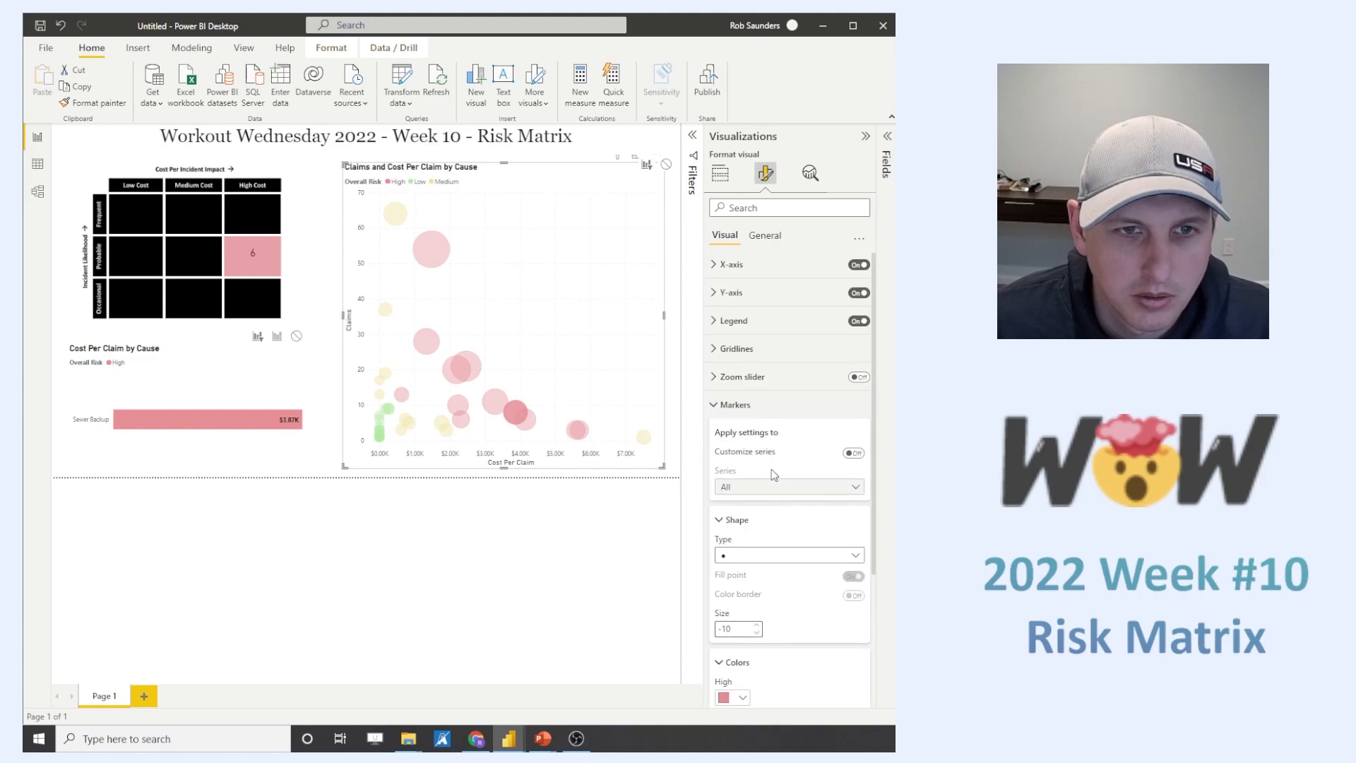
- Expand the Risk Matrix table's fields and check the decimal-places setting of the Total Cost column
click(649, 564)
click(865, 136)
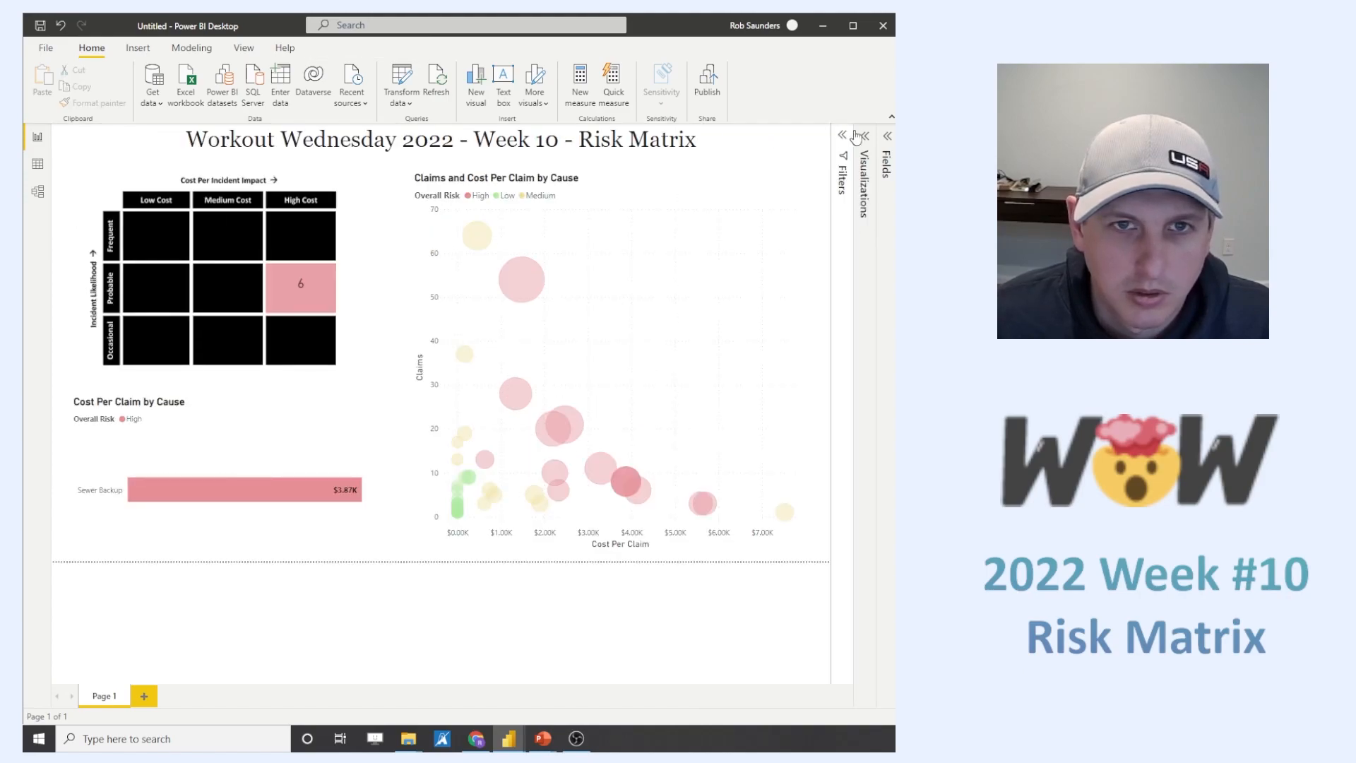
click(888, 136)
click(728, 187)
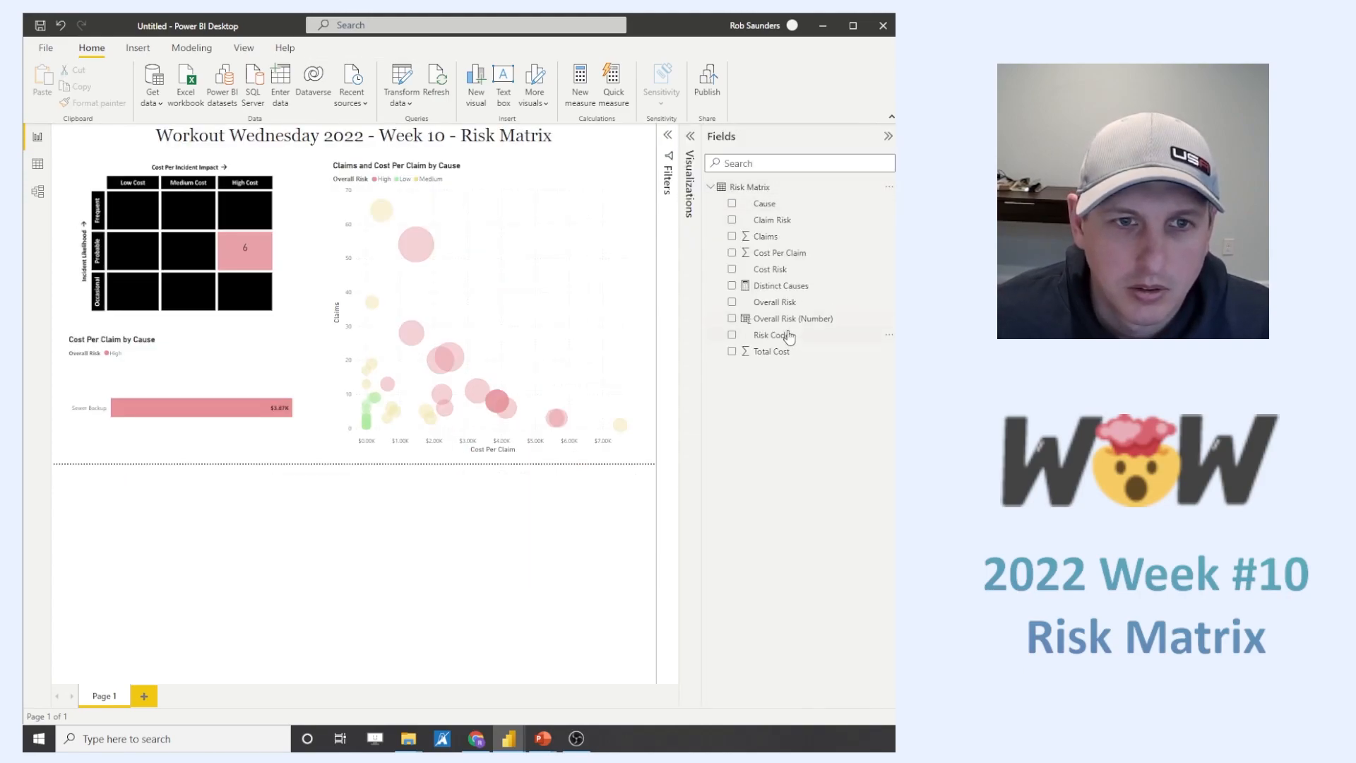
click(782, 352)
click(292, 99)
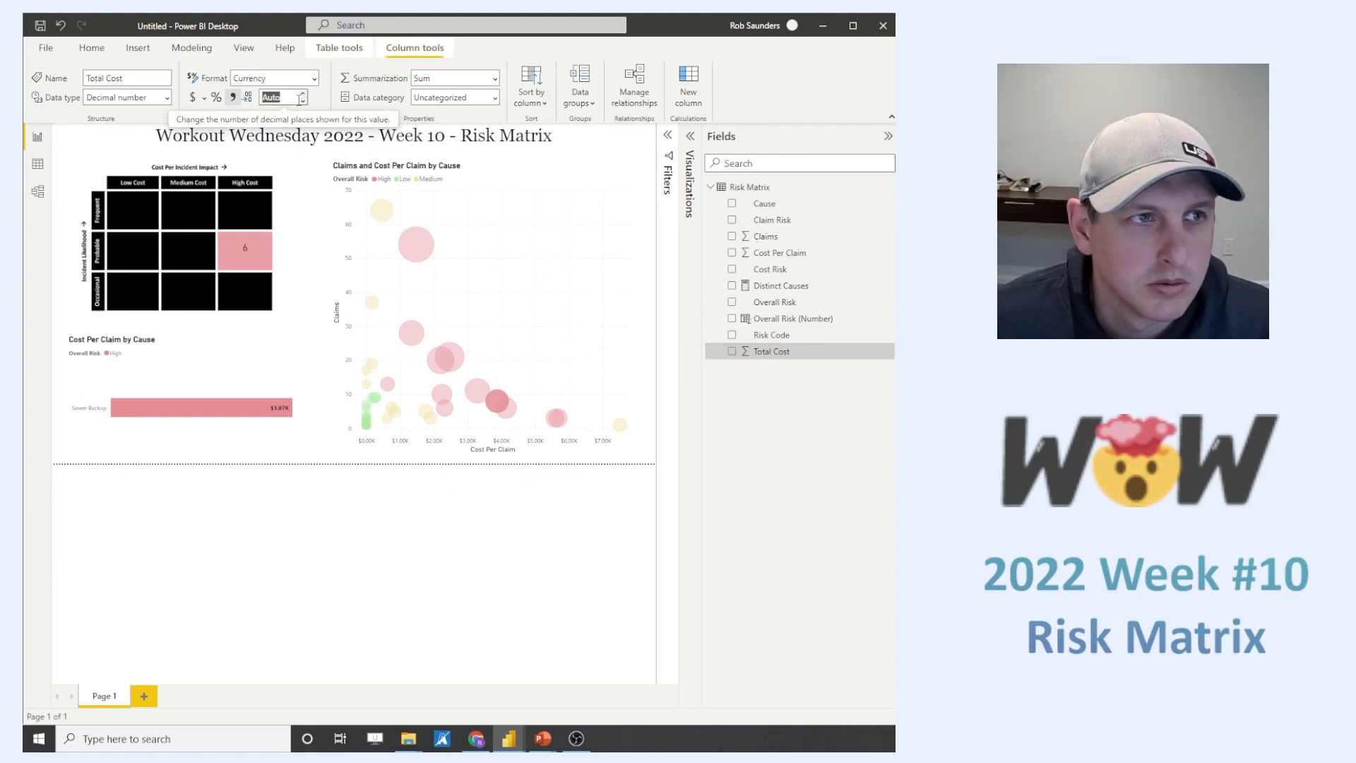
click(436, 496)
mouse_move(493, 397)
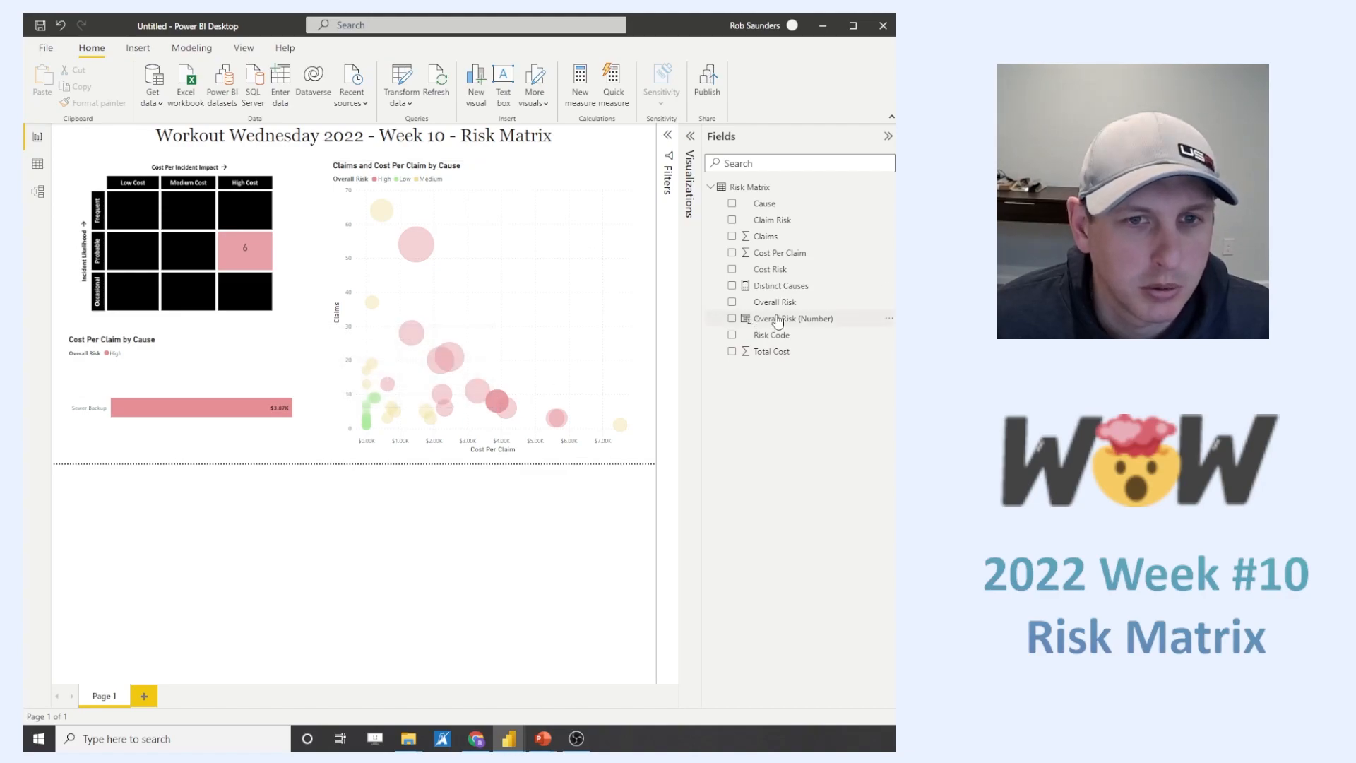
- Format the Cost Per Claim column with 2 decimal places
click(781, 252)
click(269, 98)
text(2)
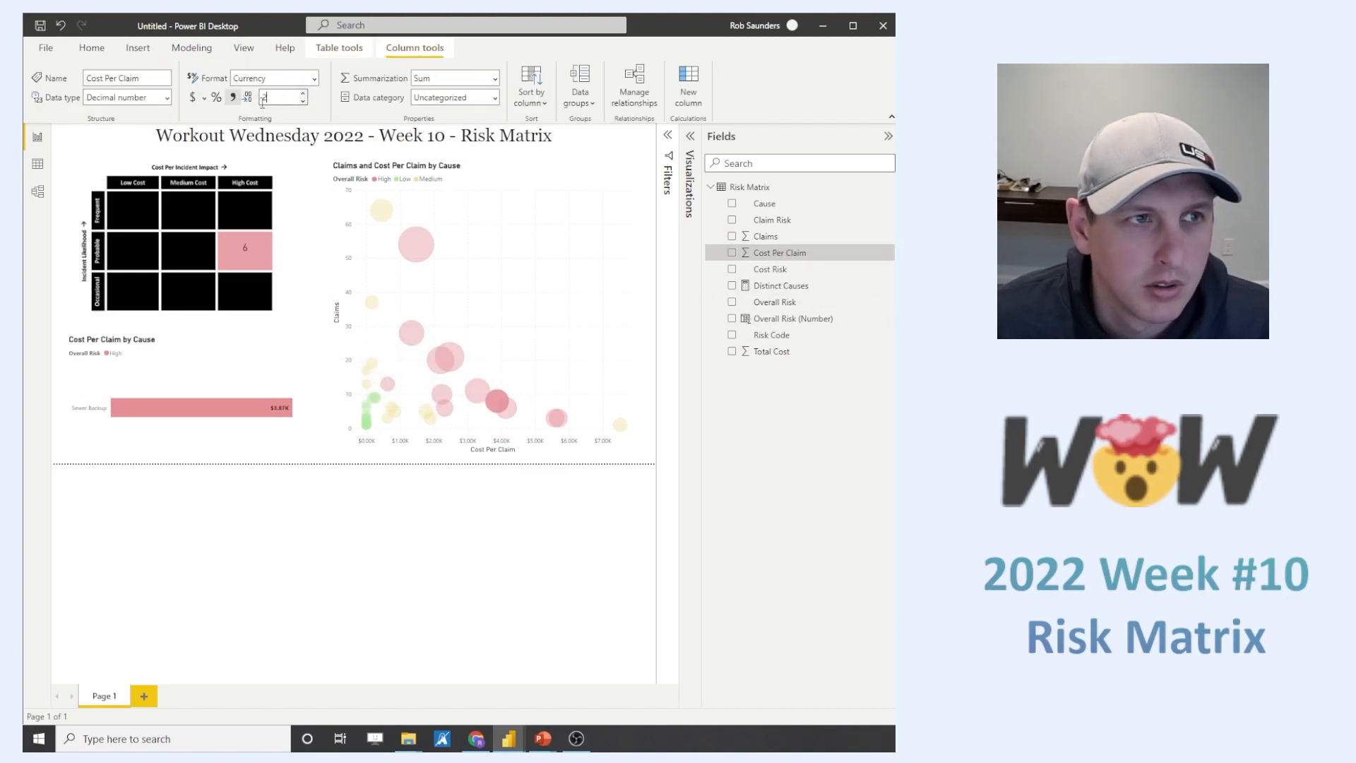
- Clear the decimal-places setting of the scatter chart's X-axis values and deselect the chart
click(587, 318)
click(690, 136)
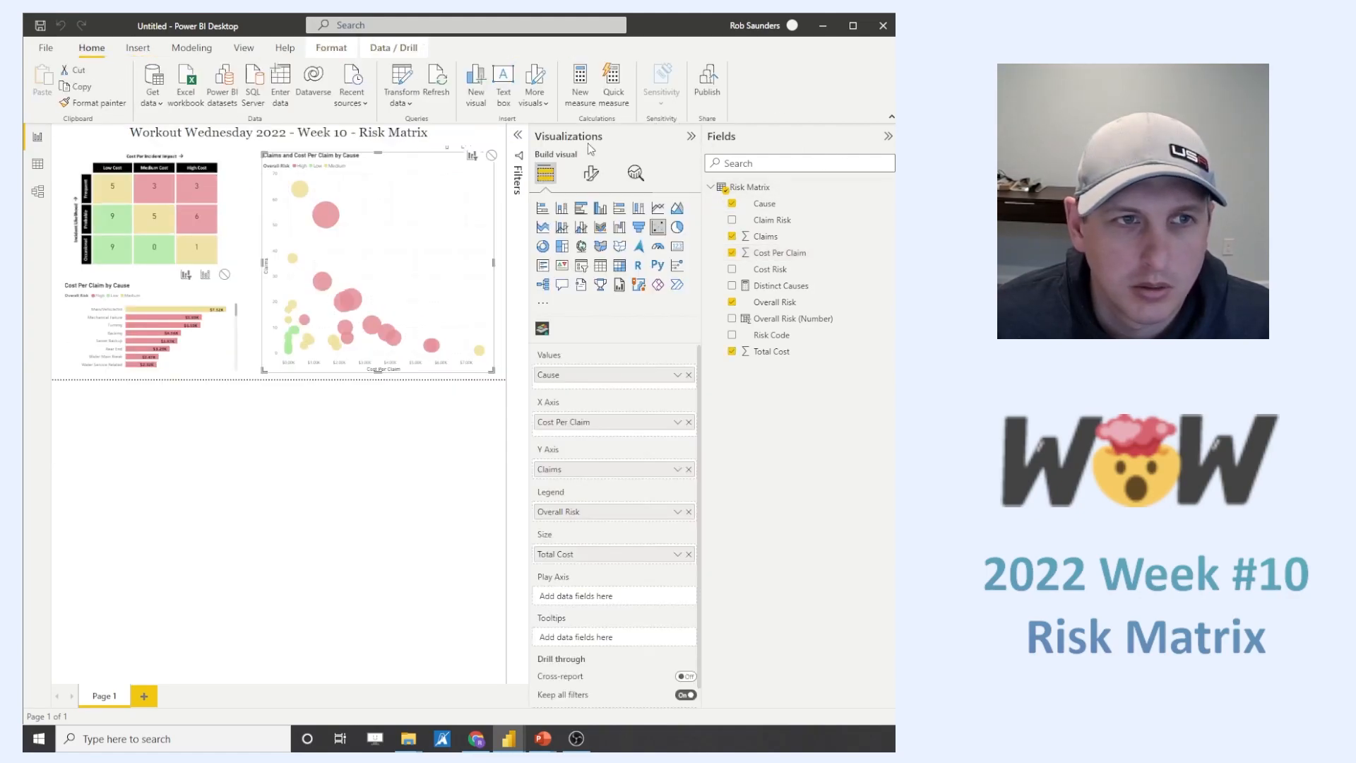
click(592, 173)
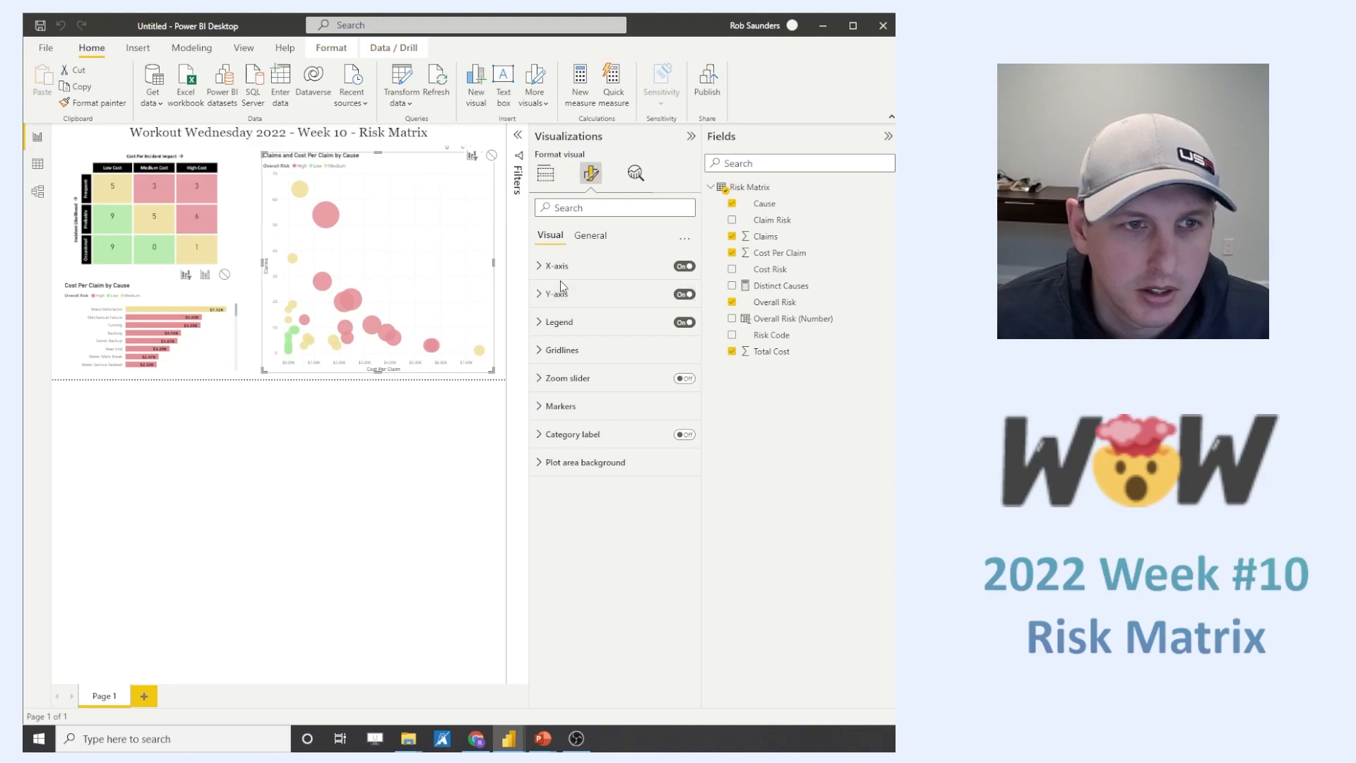
click(556, 266)
click(563, 452)
click(565, 616)
key(BackSpace)
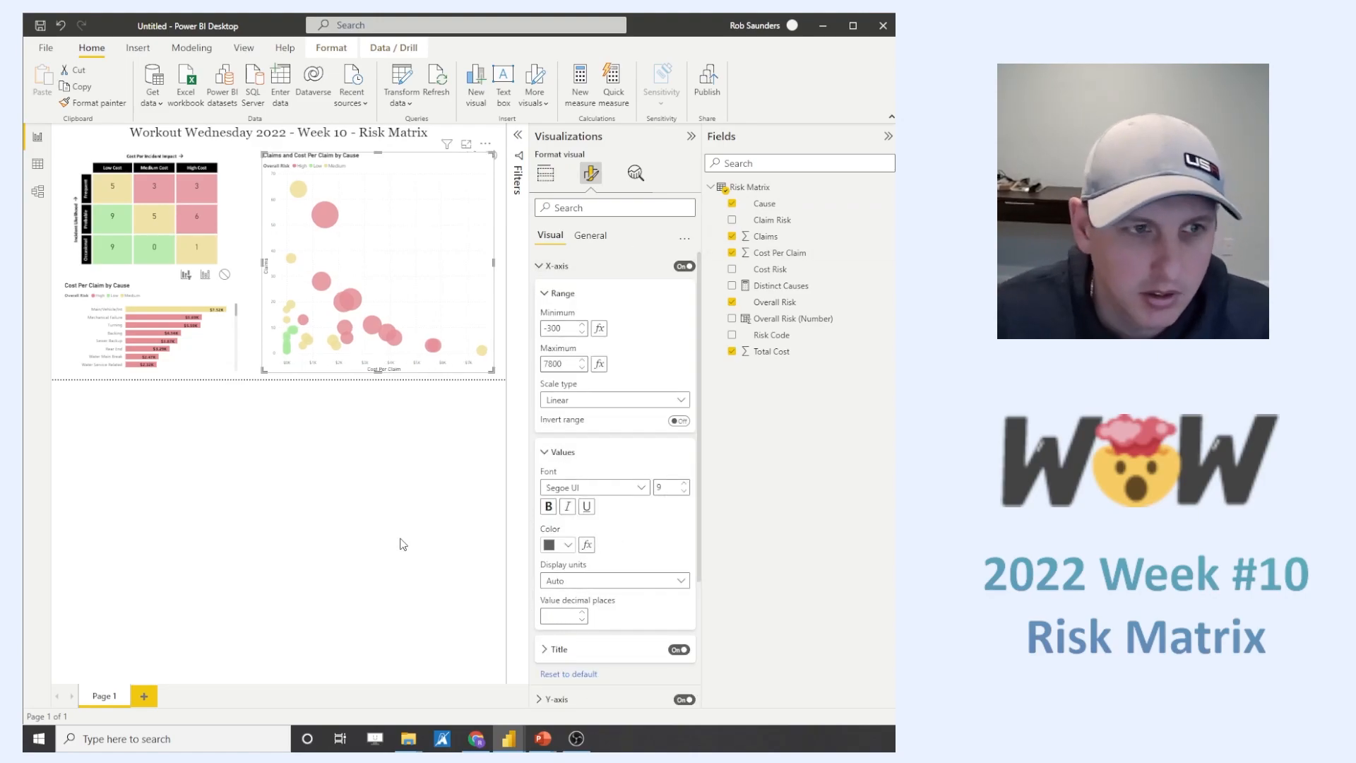
click(403, 544)
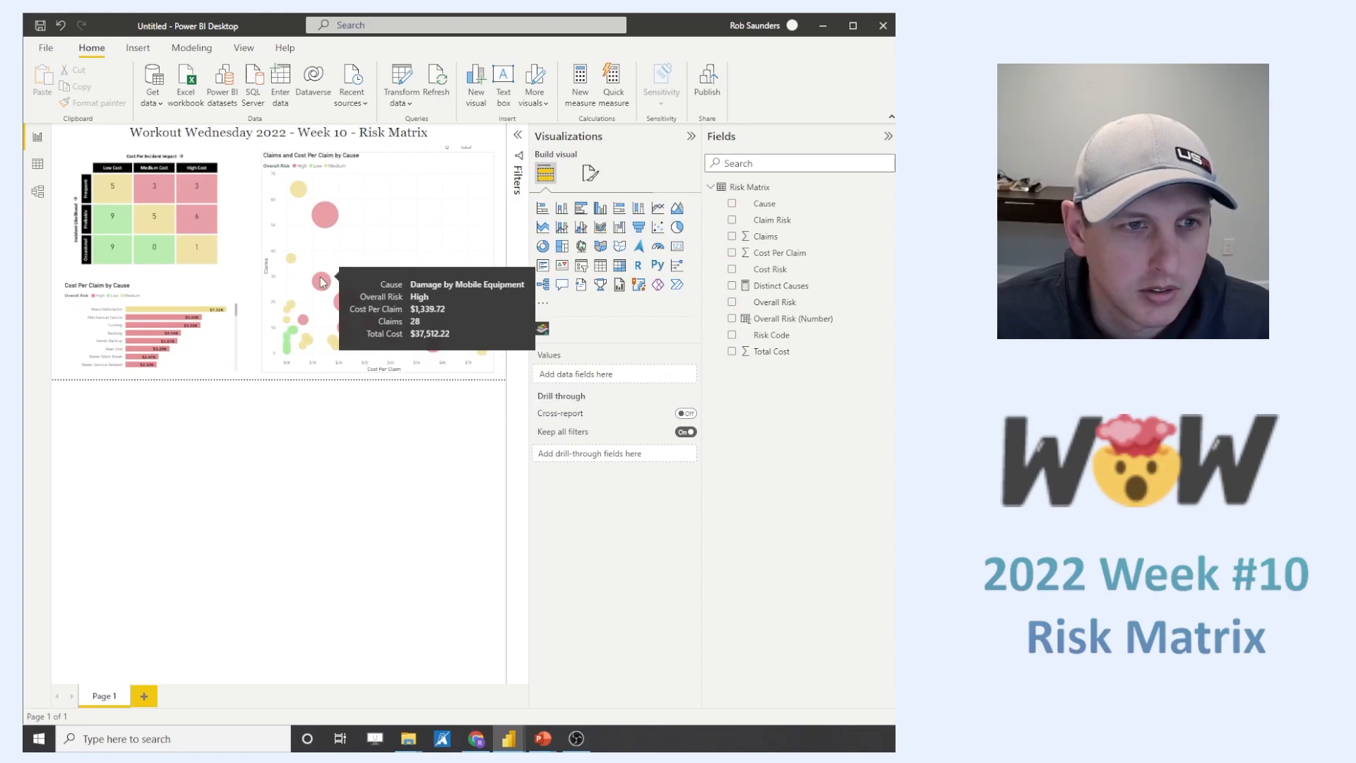
- Format the Total Cost column with 2 decimal places and check a scatter bubble's tooltip
click(776, 351)
click(282, 97)
text(2)
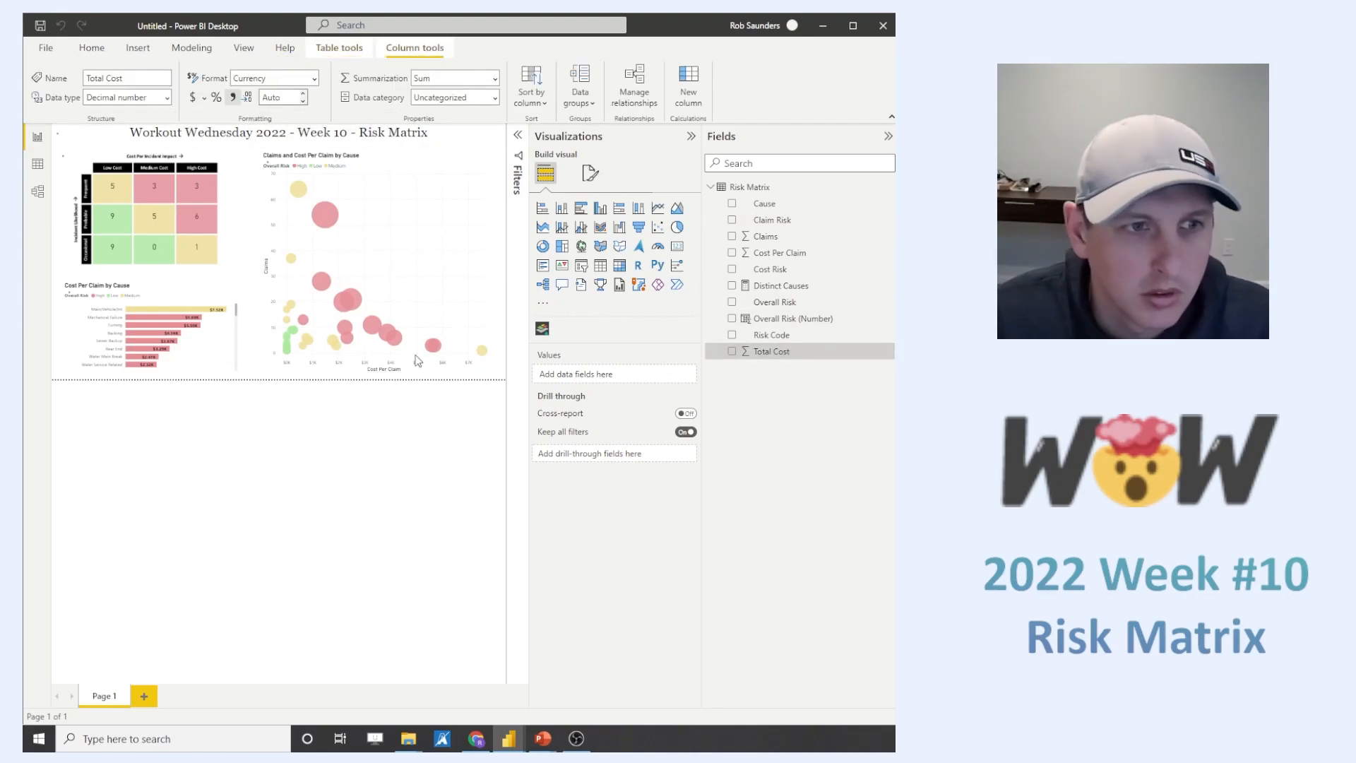
mouse_move(371, 331)
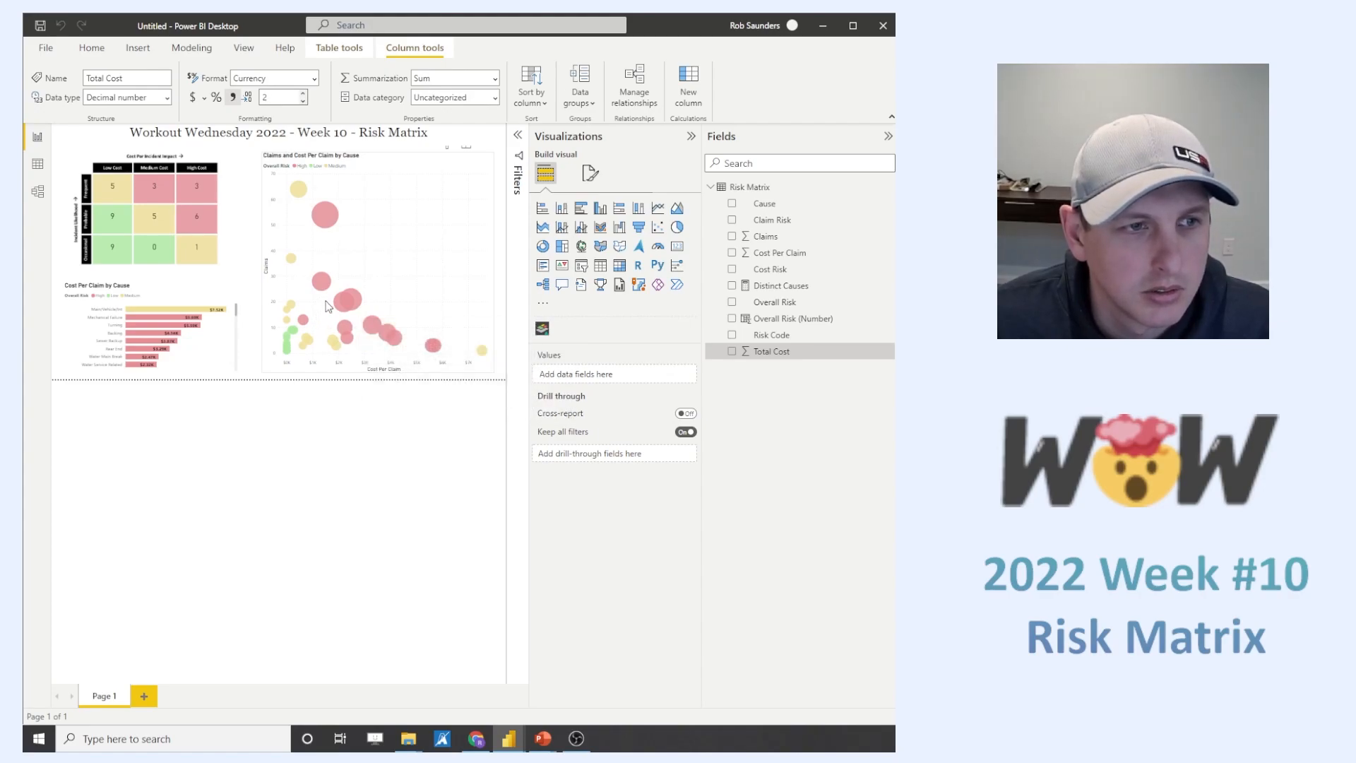
- Leave all report objects deselected and collapse the field list to enlarge the report page
click(424, 454)
click(370, 149)
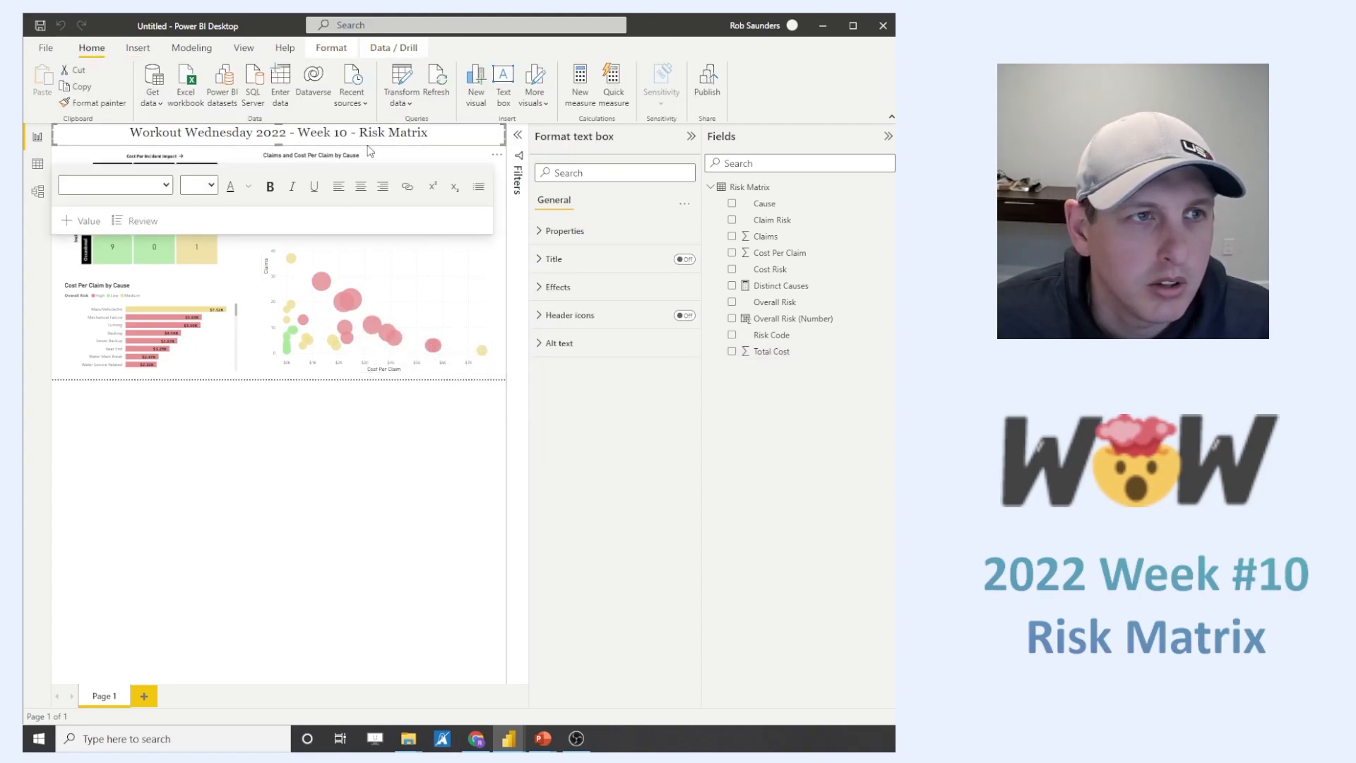
click(441, 491)
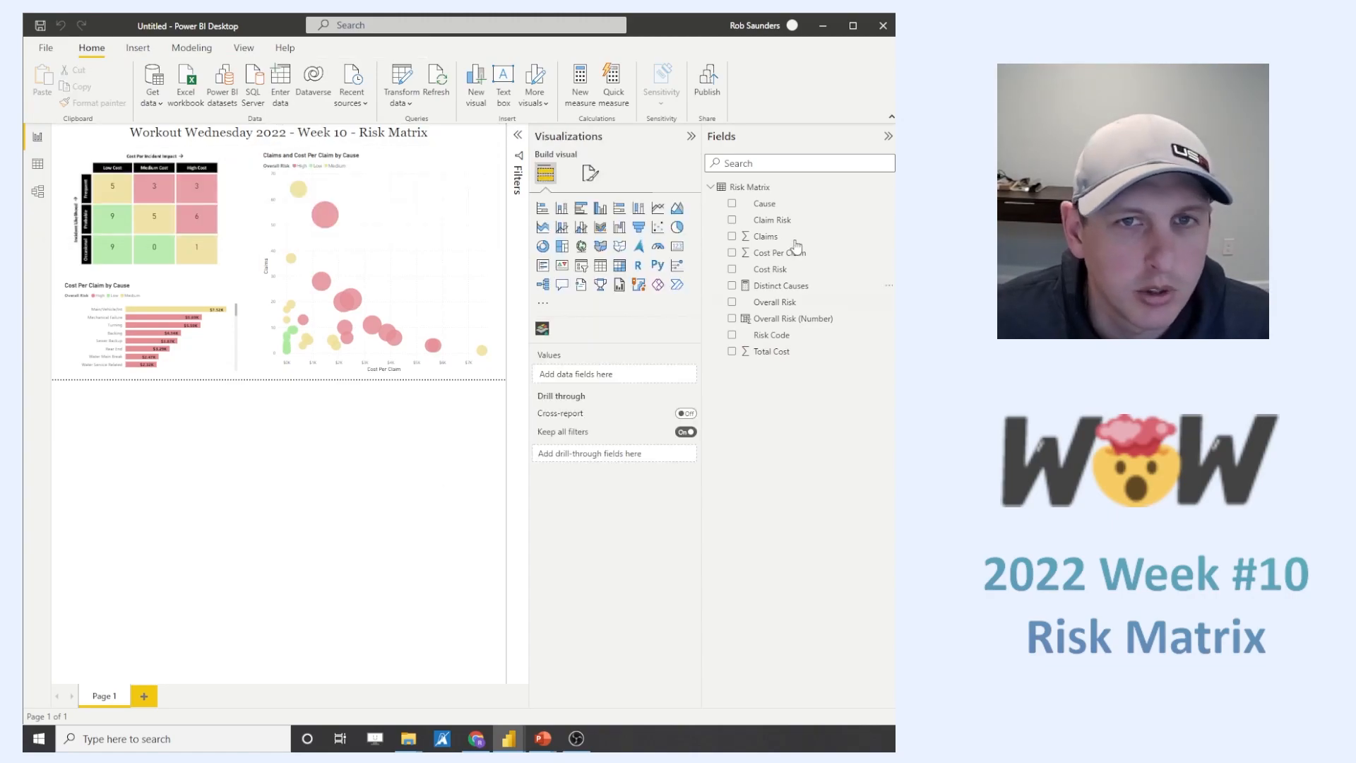
click(887, 136)
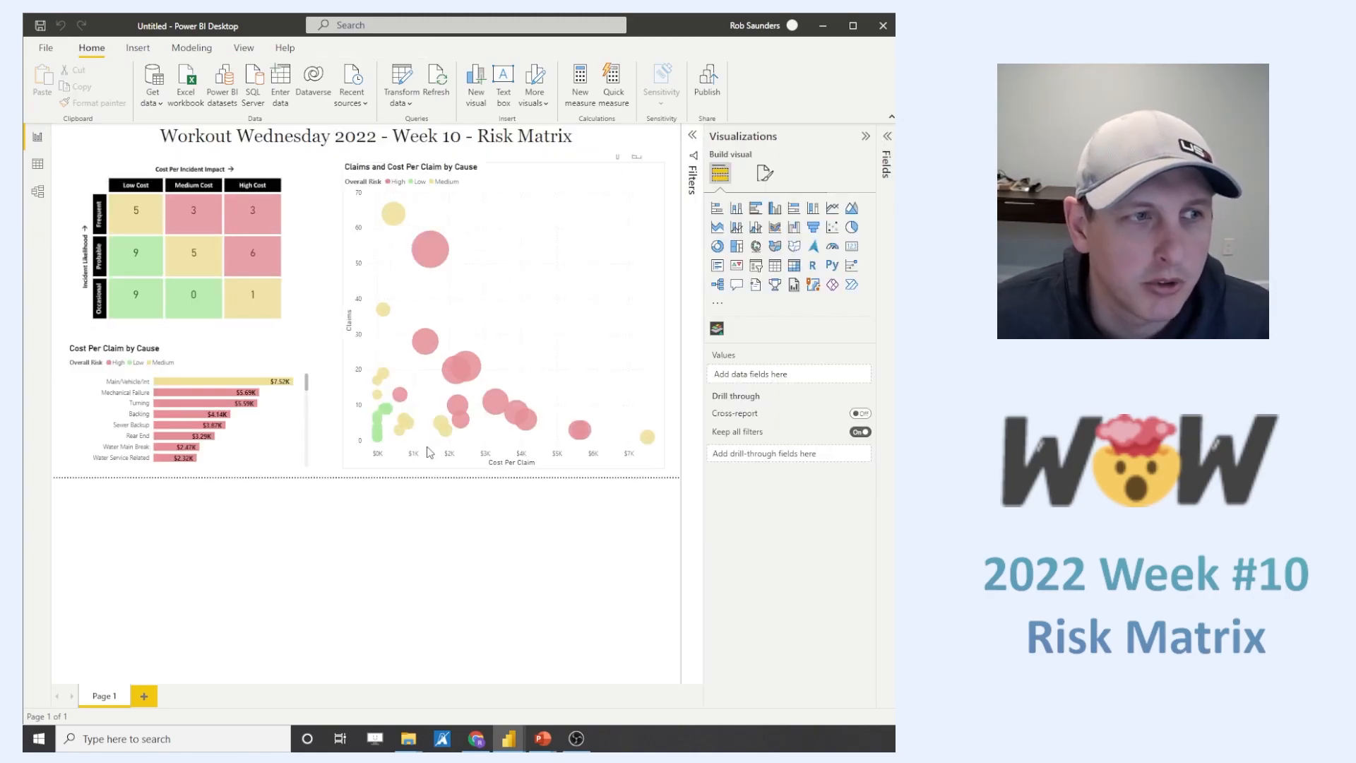